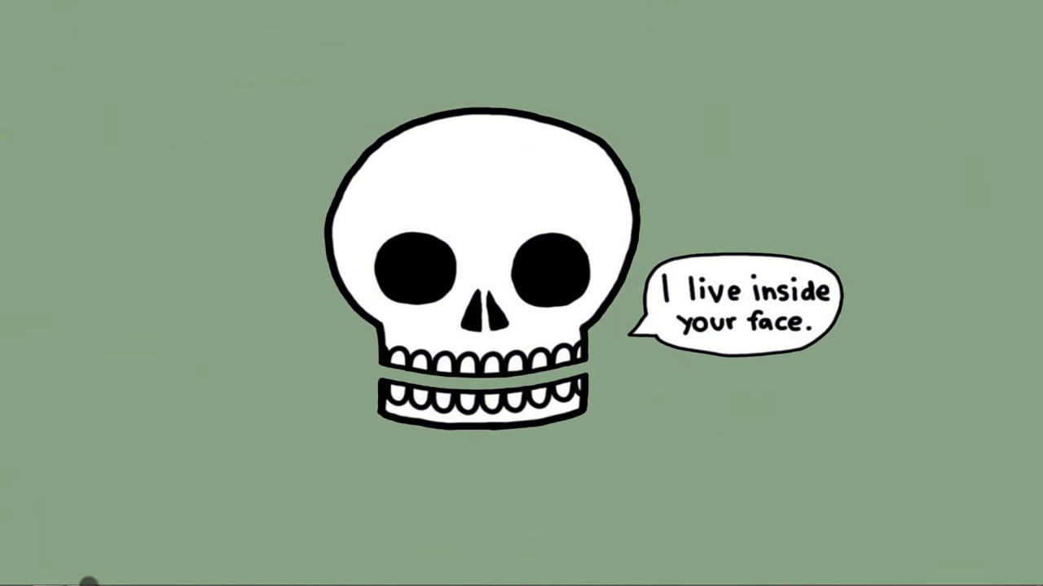
- Let the intro animation finish and bring up the empty Photoshop workspace
{"action": "left_click", "coordinate": [88, 582]}
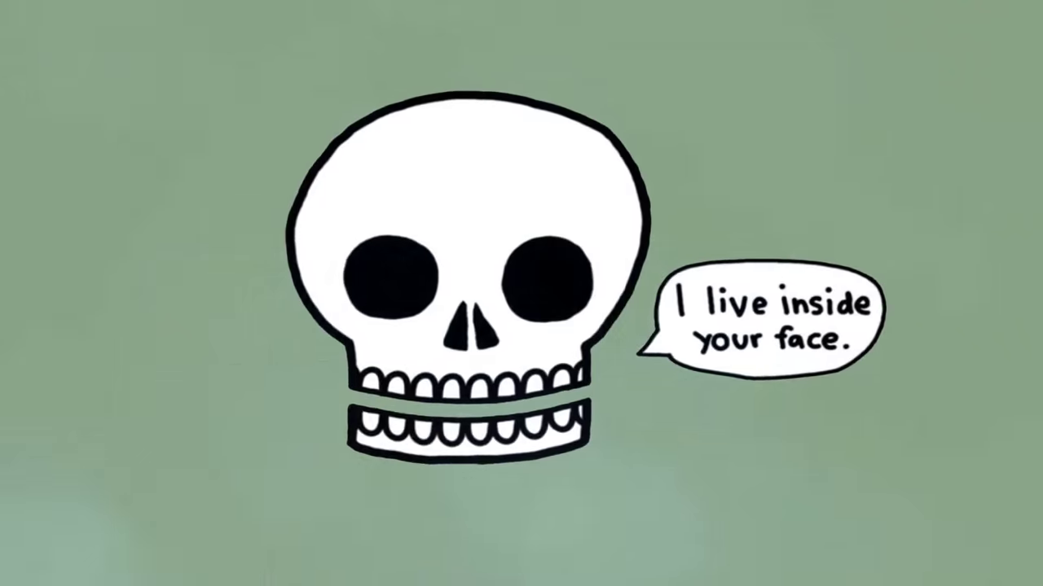
{"action": "left_click", "coordinate": [83, 576]}
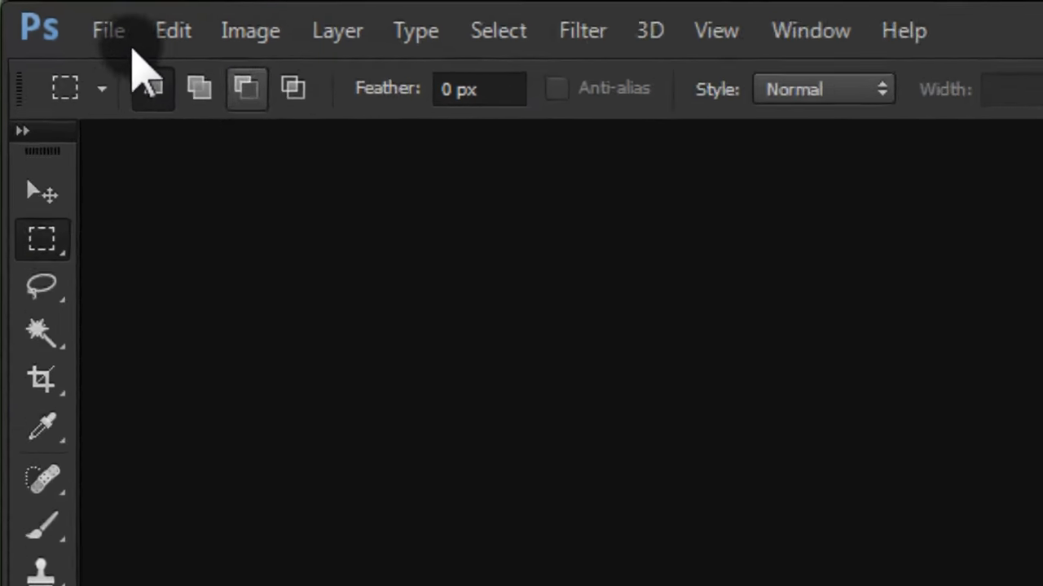
- Create a new 4000 × 2800 px, 72 ppi white RGB document via File > New
{"action": "left_click", "coordinate": [110, 31]}
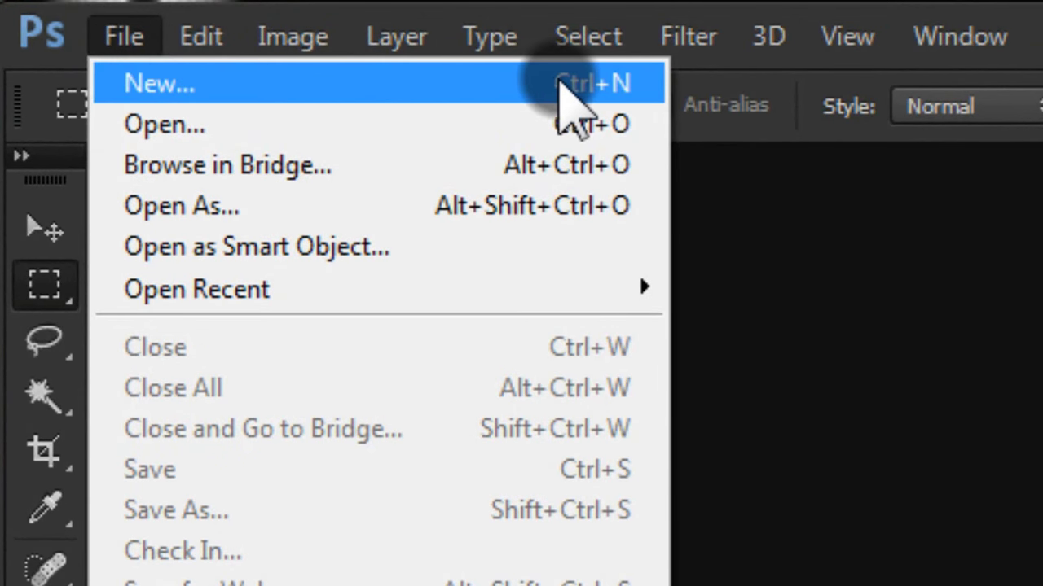
{"action": "left_click", "coordinate": [570, 97]}
{"action": "left_click_drag", "start_coordinate": [428, 196], "coordinate": [367, 198]}
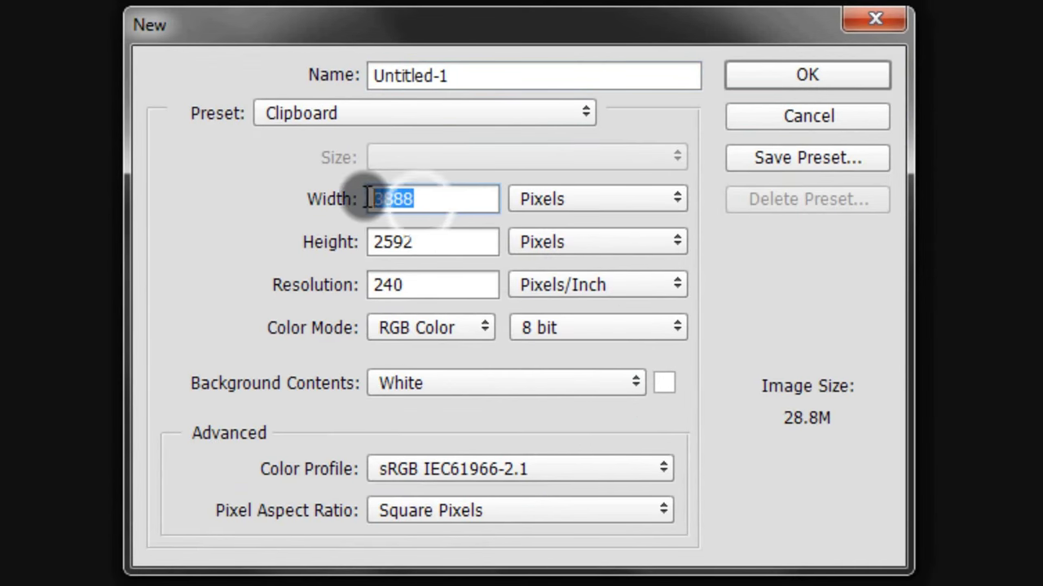
{"action": "type", "text": "4"}
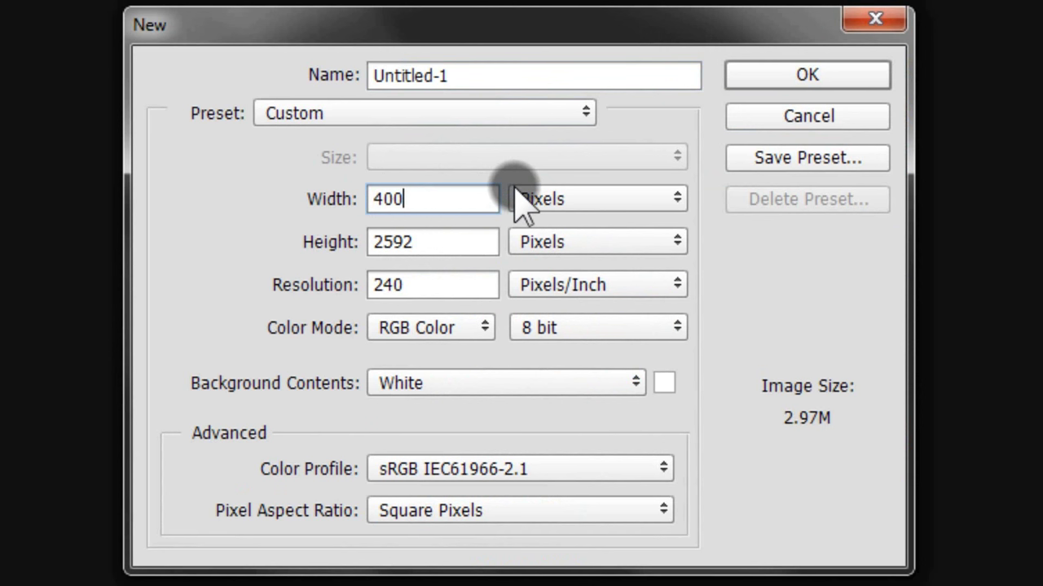
{"action": "type", "text": "0"}
{"action": "double_click", "coordinate": [424, 242]}
{"action": "type", "text": "2"}
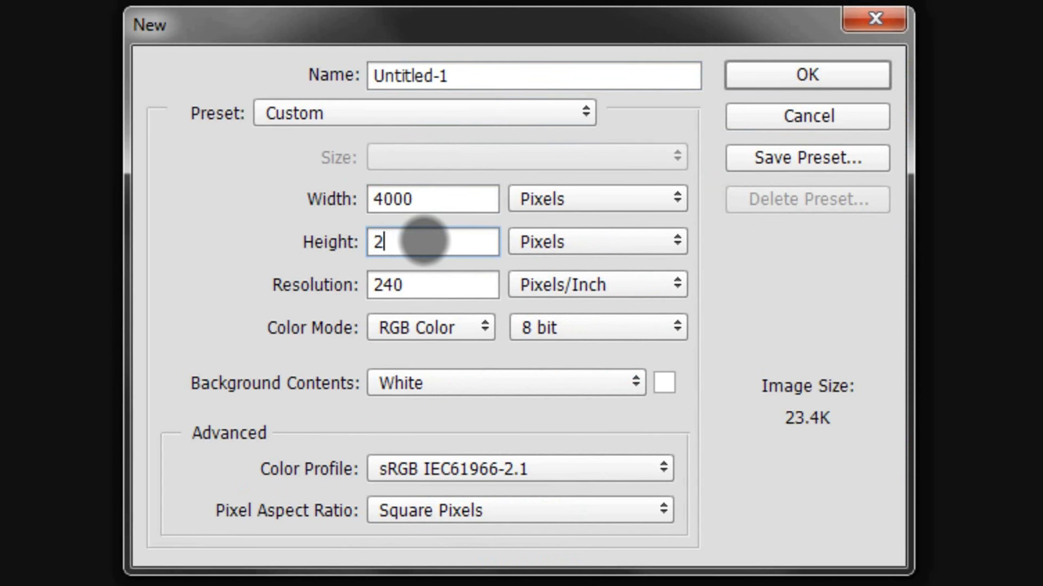
{"action": "type", "text": "800"}
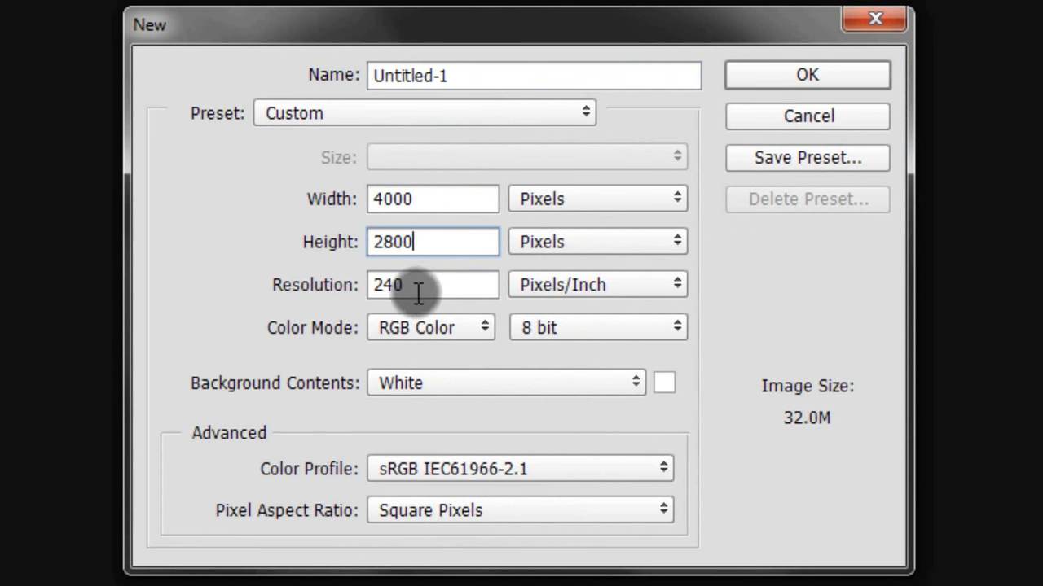
{"action": "double_click", "coordinate": [417, 285]}
{"action": "type", "text": "7"}
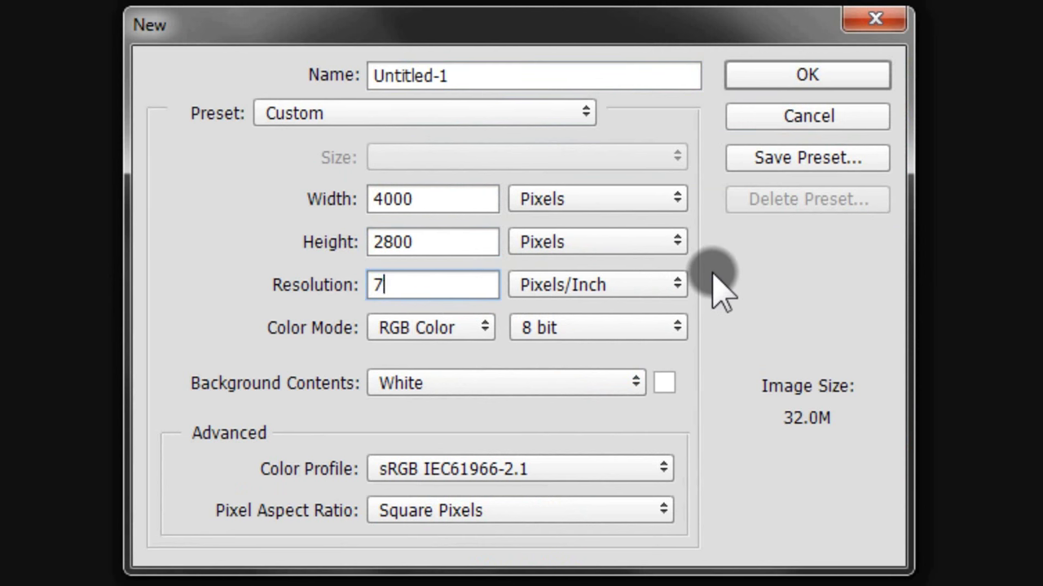
{"action": "type", "text": "2"}
{"action": "left_click", "coordinate": [771, 77]}
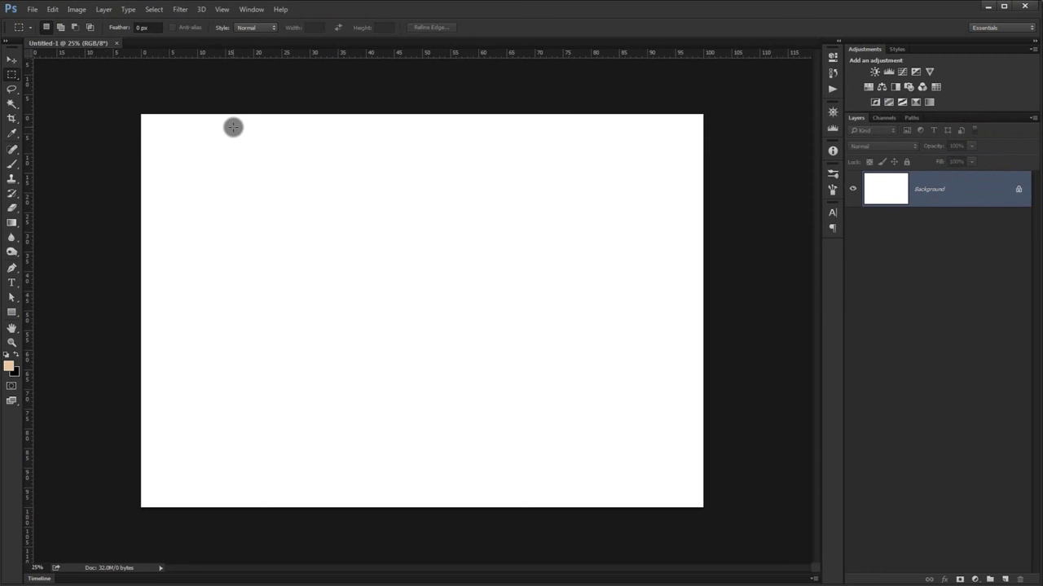
- Fit the blank canvas to the window and open 1_landscape_108_by_joannastar_stock.jpg from Explorer
{"action": "key", "text": "ctrl+0"}
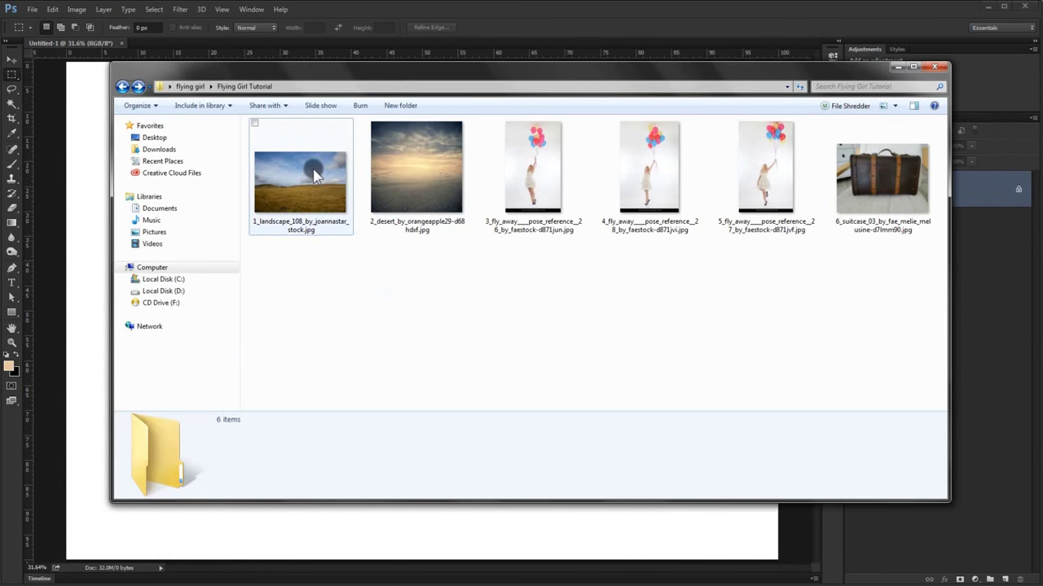
{"action": "left_click", "coordinate": [300, 179]}
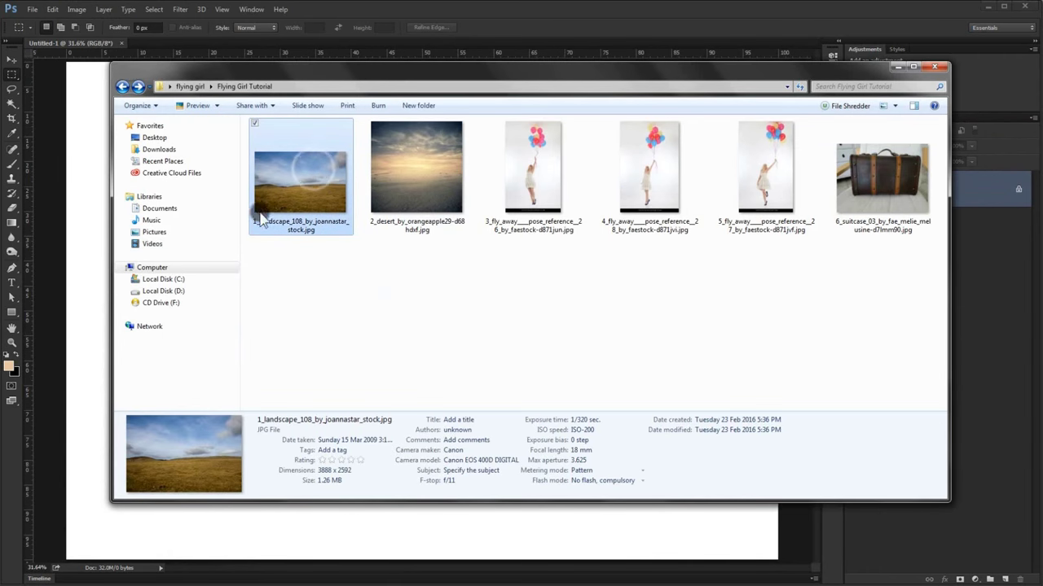
{"action": "mouse_move", "coordinate": [301, 175]}
{"action": "left_mouse_down"}
{"action": "mouse_move", "coordinate": [158, 390]}
{"action": "mouse_move", "coordinate": [9, 426]}
{"action": "left_mouse_up"}
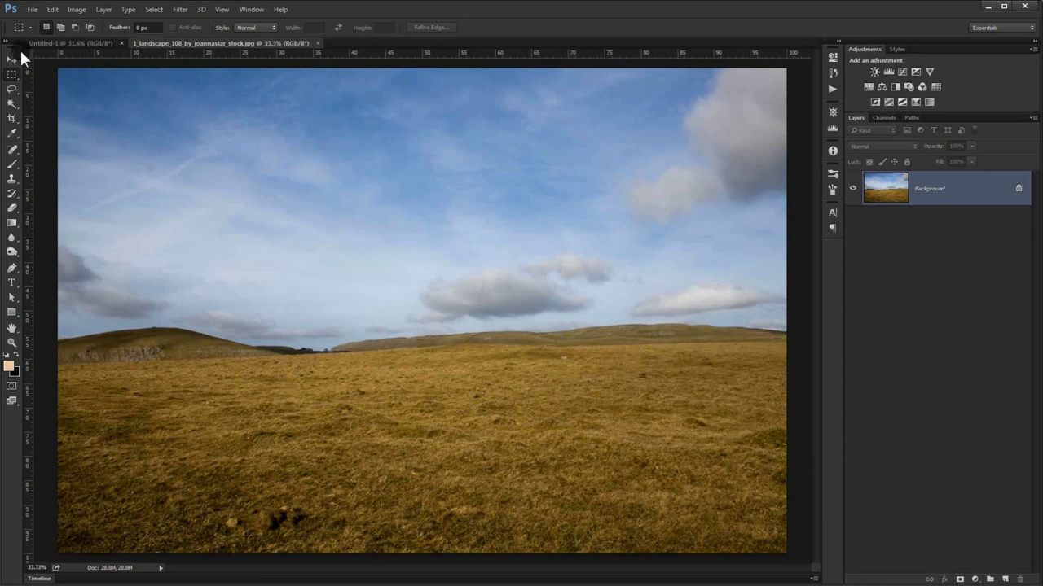
- Copy the whole landscape into Untitled-1 as Layer 1, closing the landscape's own document
{"action": "left_click", "coordinate": [12, 60]}
{"action": "key", "text": "ctrl+a"}
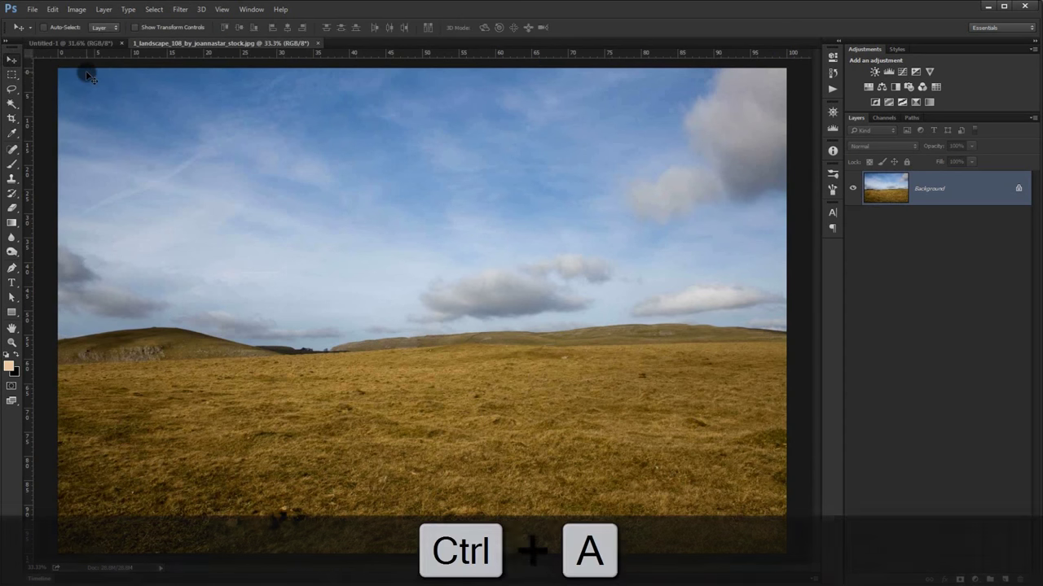
{"action": "key", "text": "ctrl+c"}
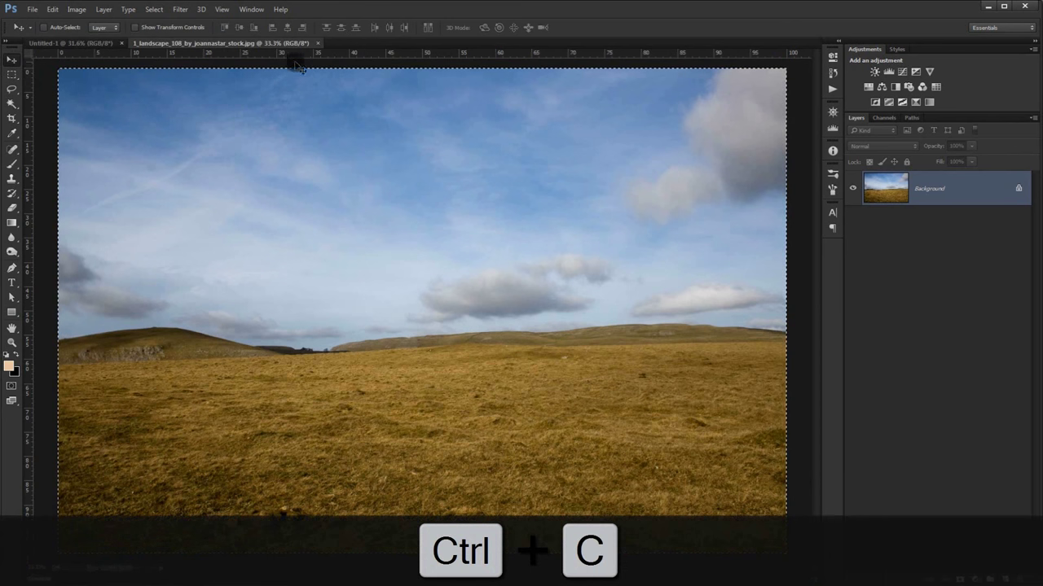
{"action": "left_click", "coordinate": [316, 43]}
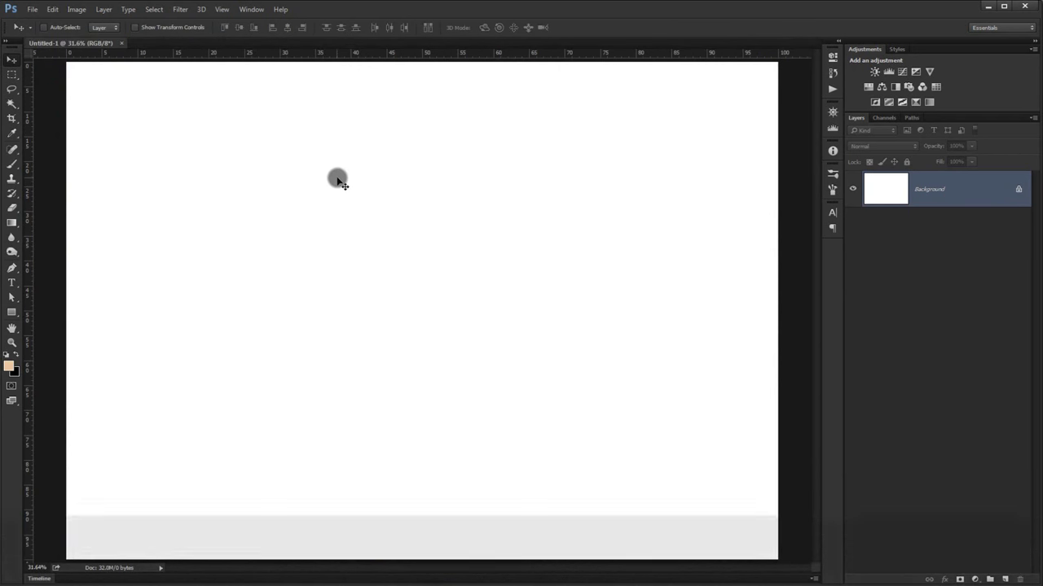
{"action": "key", "text": "ctrl+v"}
{"action": "key", "text": "ctrl+minus"}
{"action": "key", "text": "alt"}
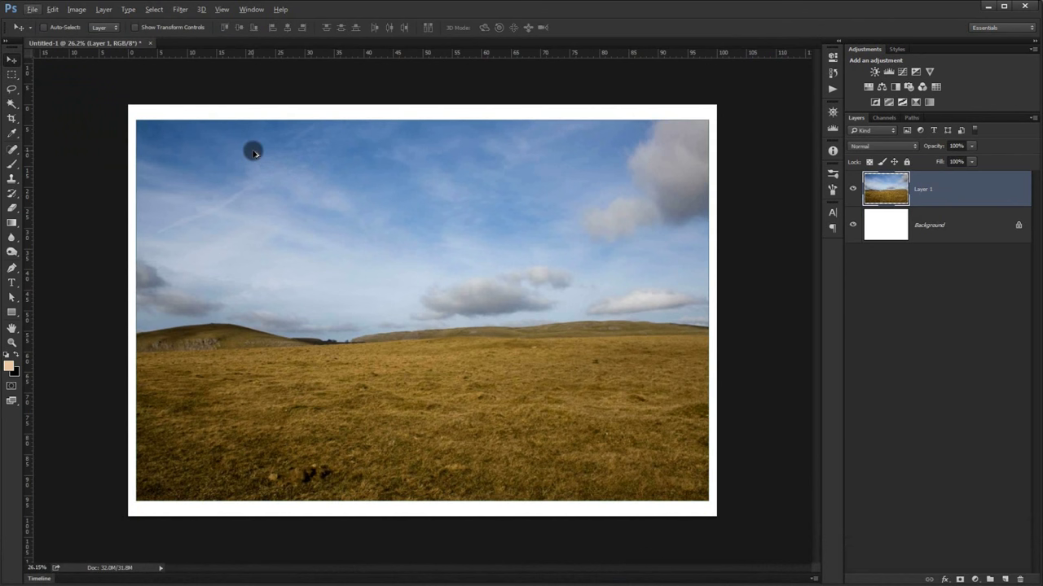
{"action": "key", "text": "ctrl+t"}
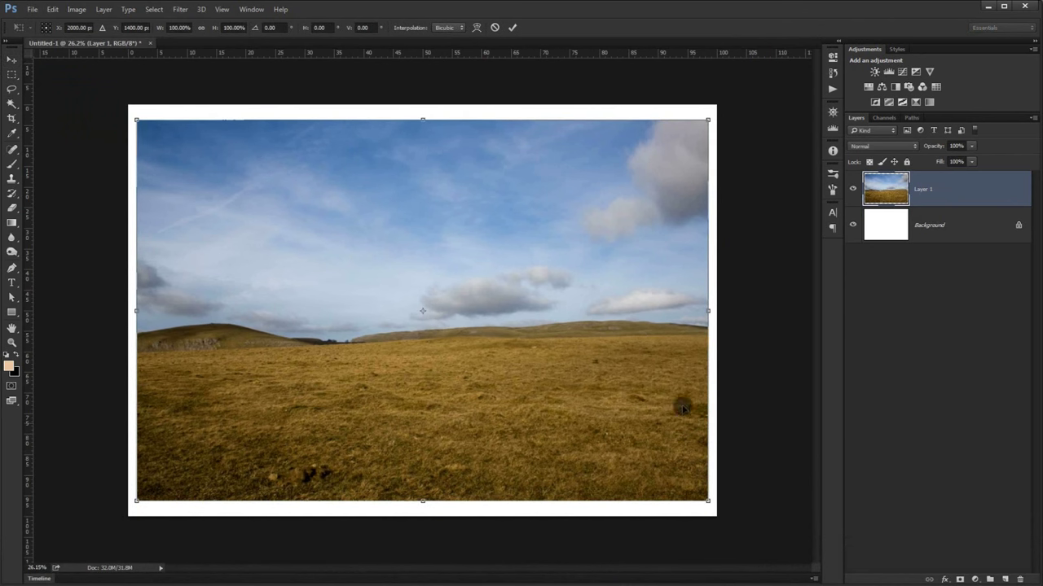
- Move the landscape lower, scale it to about 112% and tilt it 3.72° clockwise
{"action": "left_click_drag", "start_coordinate": [629, 375], "coordinate": [621, 428]}
{"action": "key", "text": "ctrl+minus"}
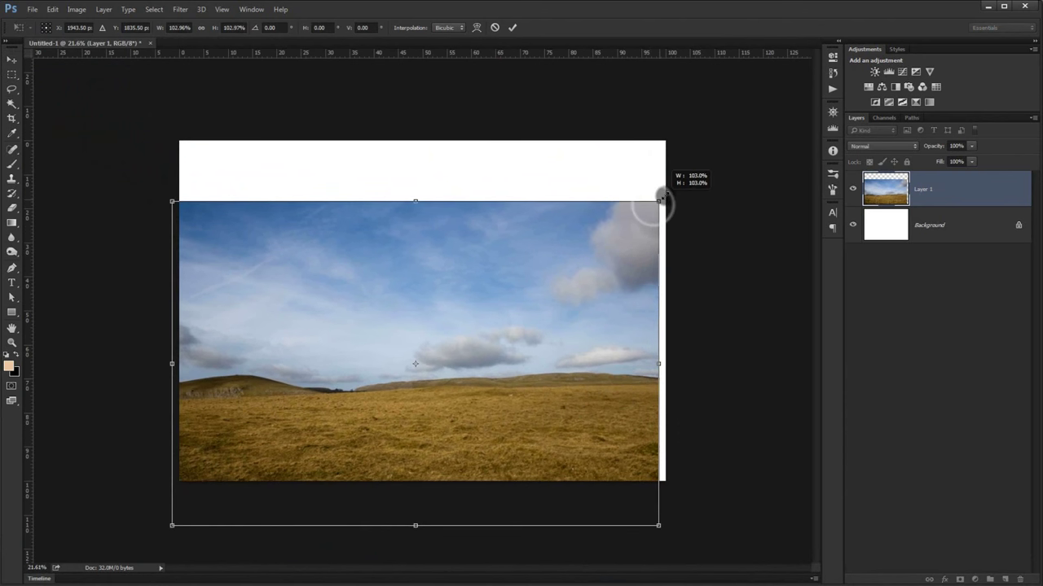
{"action": "left_click_drag", "start_coordinate": [652, 205], "coordinate": [720, 179]}
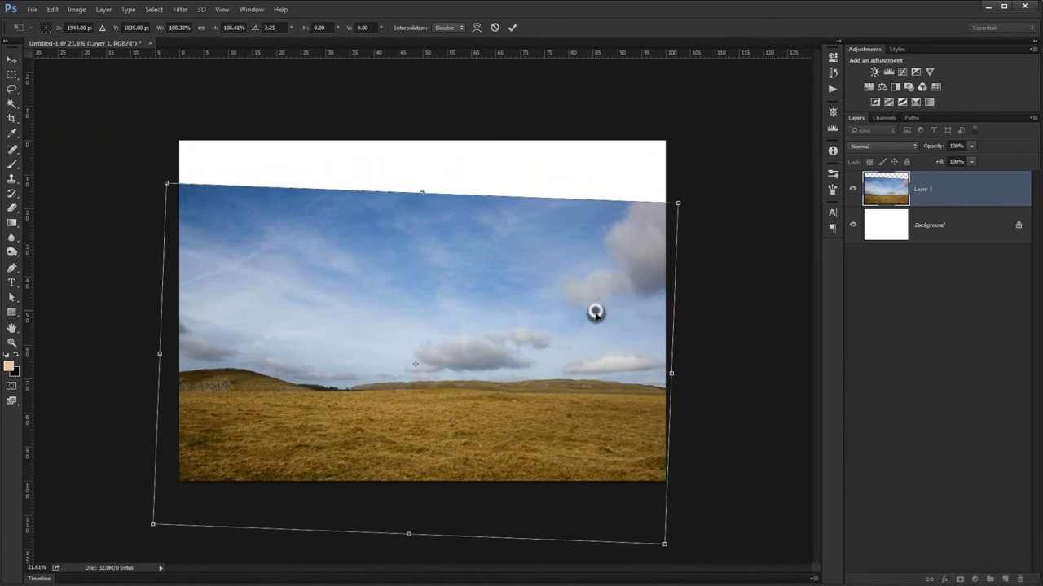
{"action": "left_click_drag", "start_coordinate": [595, 314], "coordinate": [598, 308]}
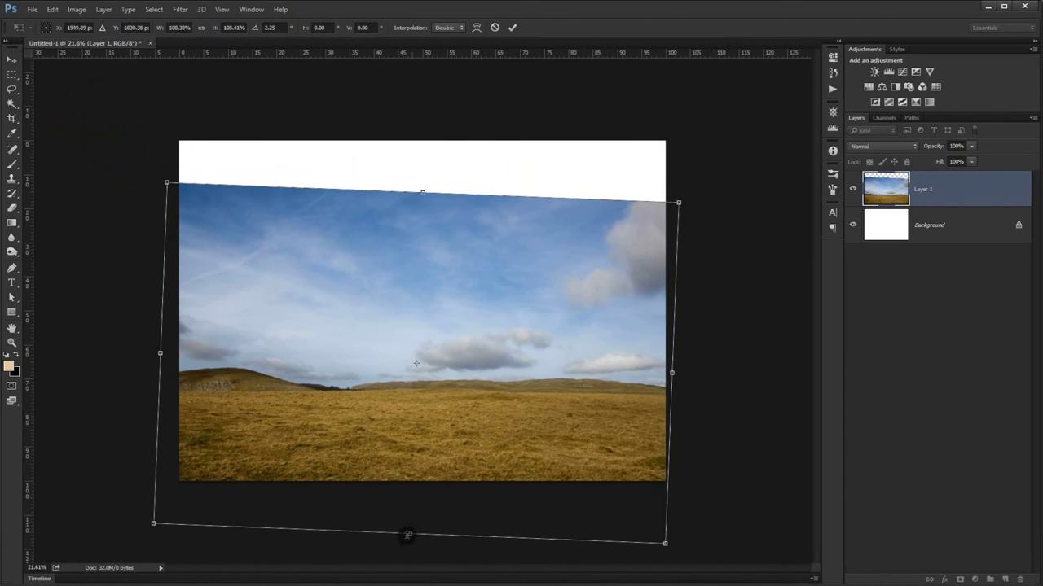
{"action": "mouse_move", "coordinate": [708, 205]}
{"action": "left_mouse_down"}
{"action": "mouse_move", "coordinate": [701, 222]}
{"action": "mouse_move", "coordinate": [691, 202]}
{"action": "mouse_move", "coordinate": [729, 190]}
{"action": "left_mouse_up"}
- Switch Layer 1's transform to Warp and bend the landscape's horizon with the mesh
{"action": "right_click", "coordinate": [688, 230]}
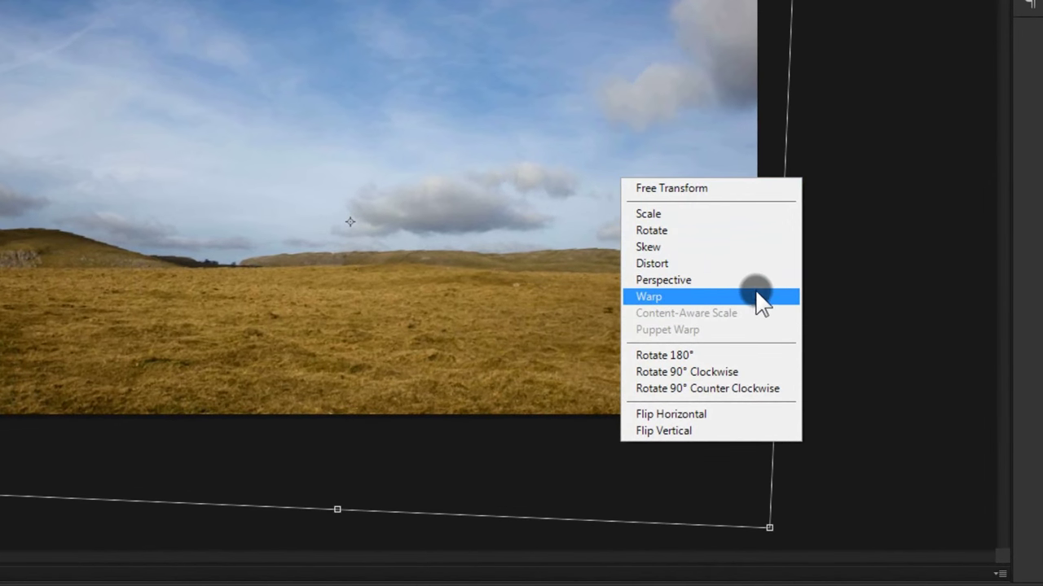
{"action": "left_click", "coordinate": [758, 298]}
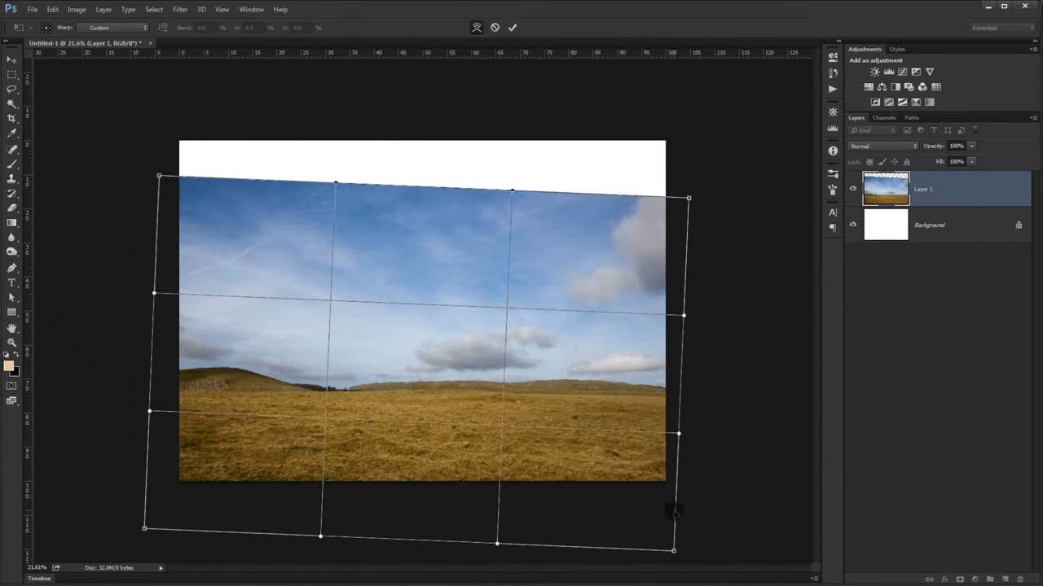
{"action": "scroll", "coordinate": [674, 513], "scroll_direction": "down", "scroll_amount": 2}
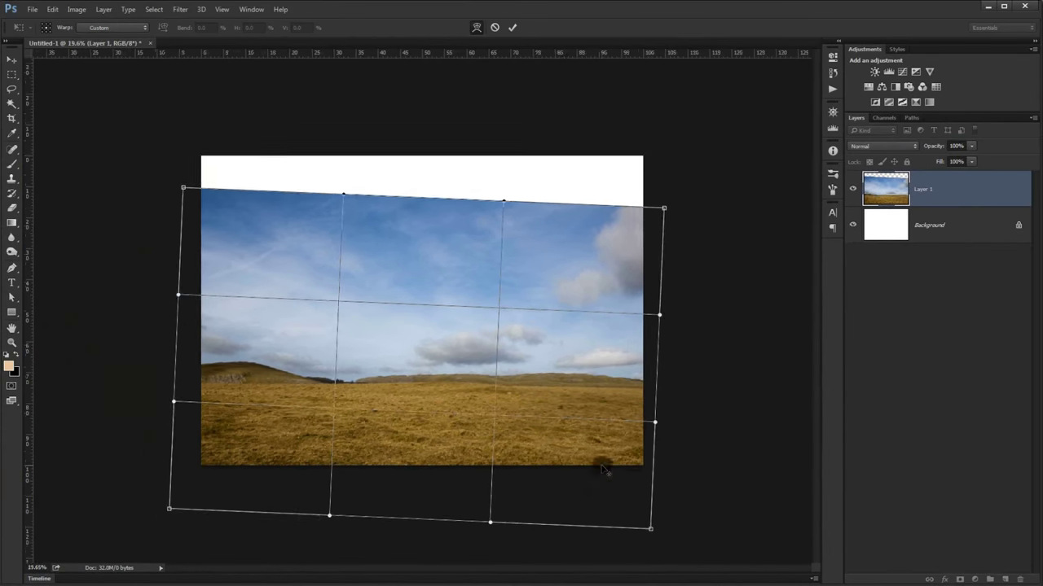
{"action": "left_click_drag", "start_coordinate": [638, 420], "coordinate": [454, 403]}
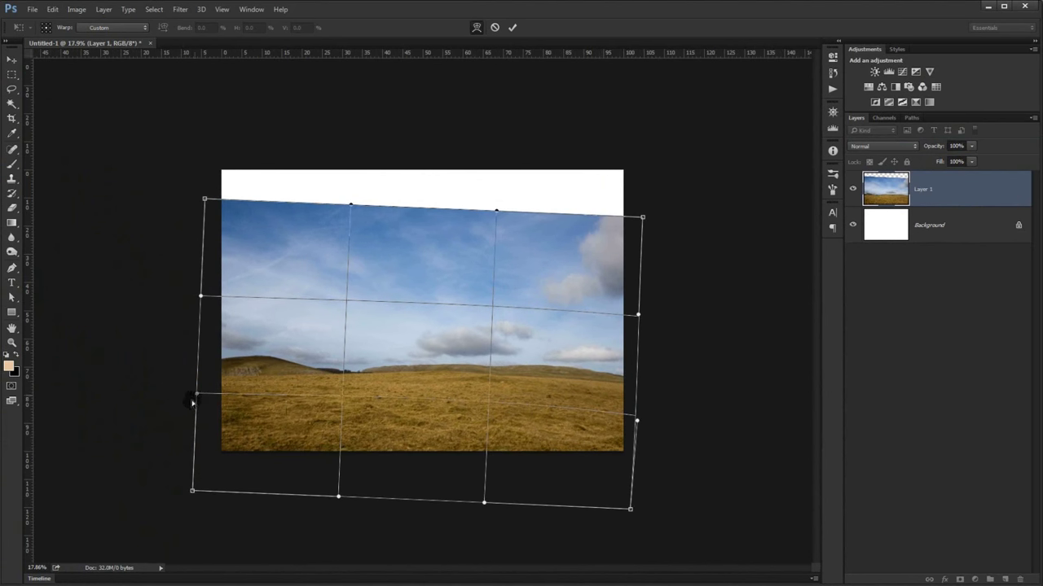
{"action": "mouse_move", "coordinate": [191, 400]}
{"action": "left_mouse_down"}
{"action": "mouse_move", "coordinate": [470, 368]}
{"action": "mouse_move", "coordinate": [352, 387]}
{"action": "mouse_move", "coordinate": [358, 392]}
{"action": "left_mouse_up"}
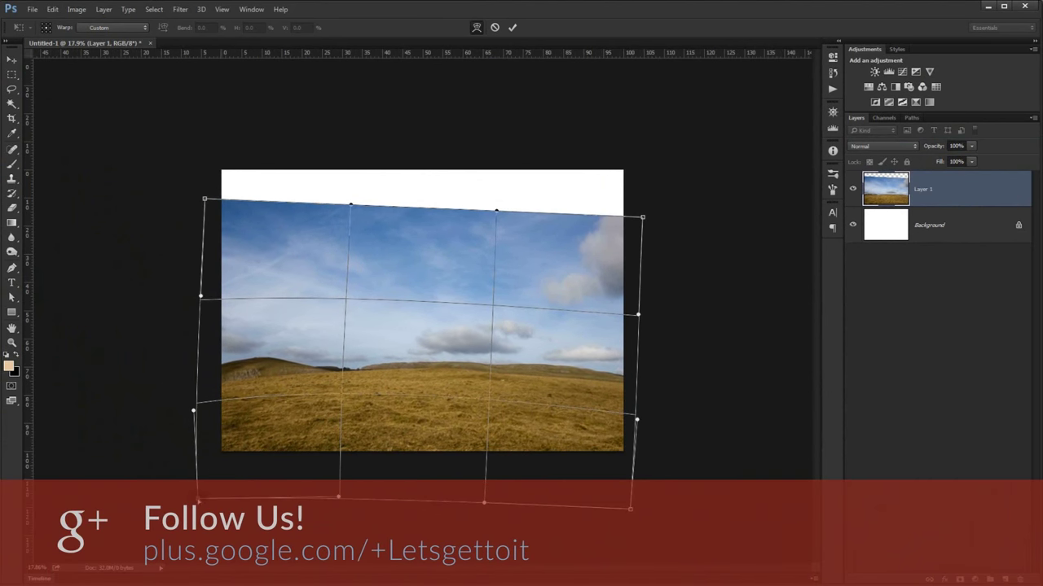
- Reshape the warp's edges and bottom corners, then commit the warped grassland
{"action": "left_click_drag", "start_coordinate": [636, 420], "coordinate": [639, 413]}
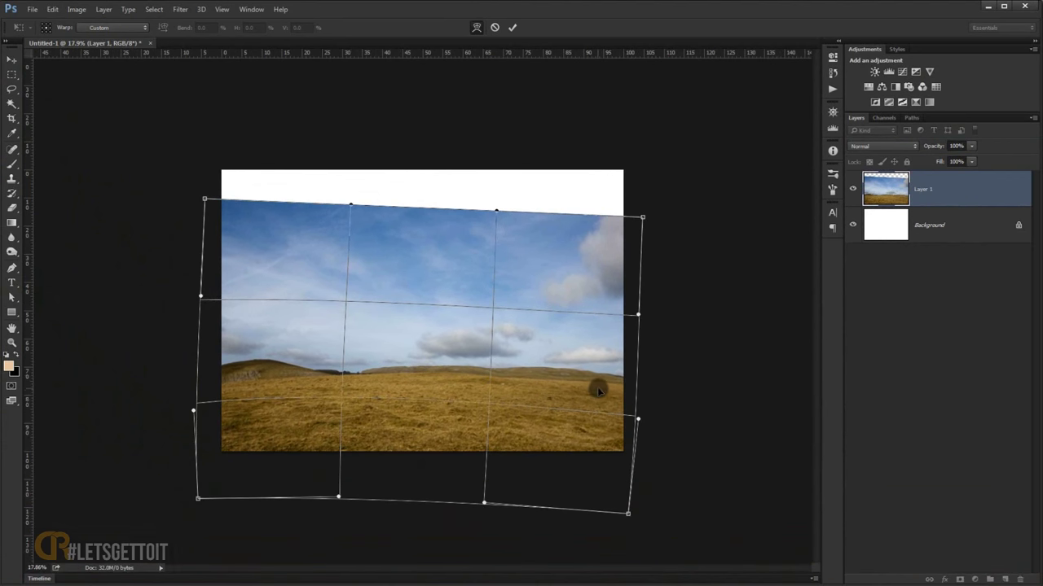
{"action": "left_click_drag", "start_coordinate": [193, 412], "coordinate": [208, 394]}
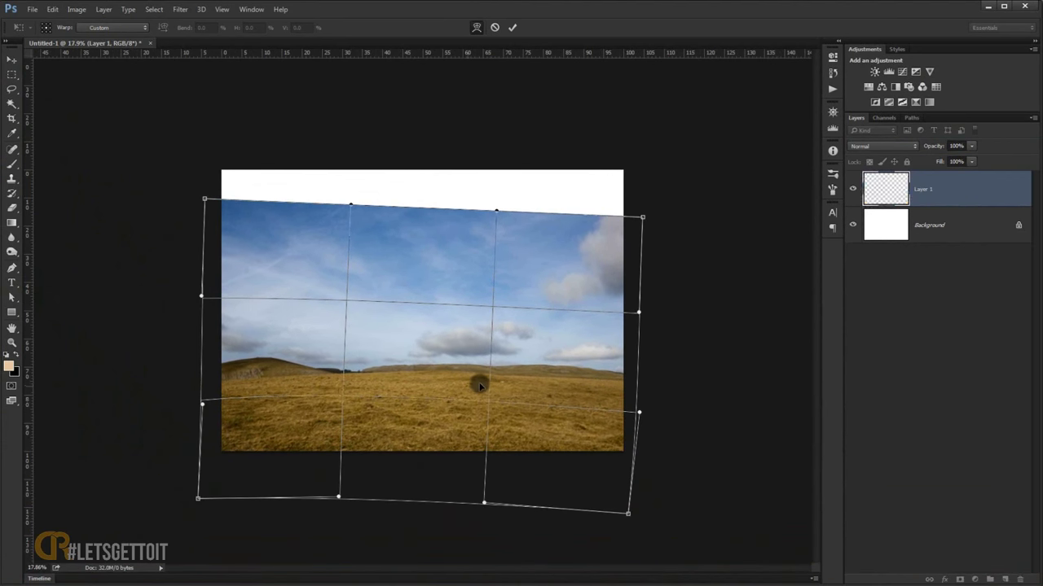
{"action": "left_click_drag", "start_coordinate": [407, 501], "coordinate": [407, 489]}
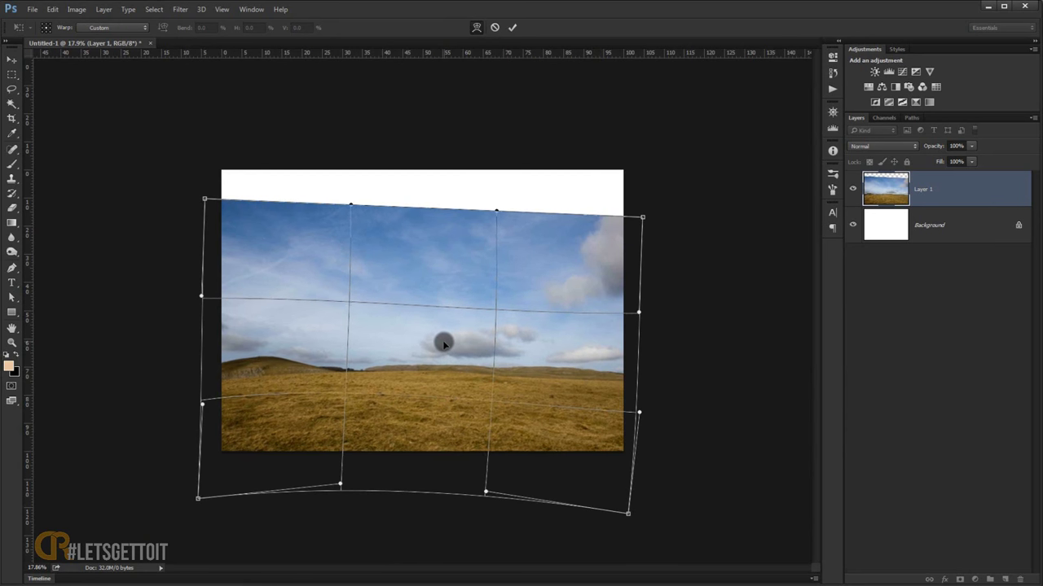
{"action": "left_click_drag", "start_coordinate": [570, 407], "coordinate": [512, 440]}
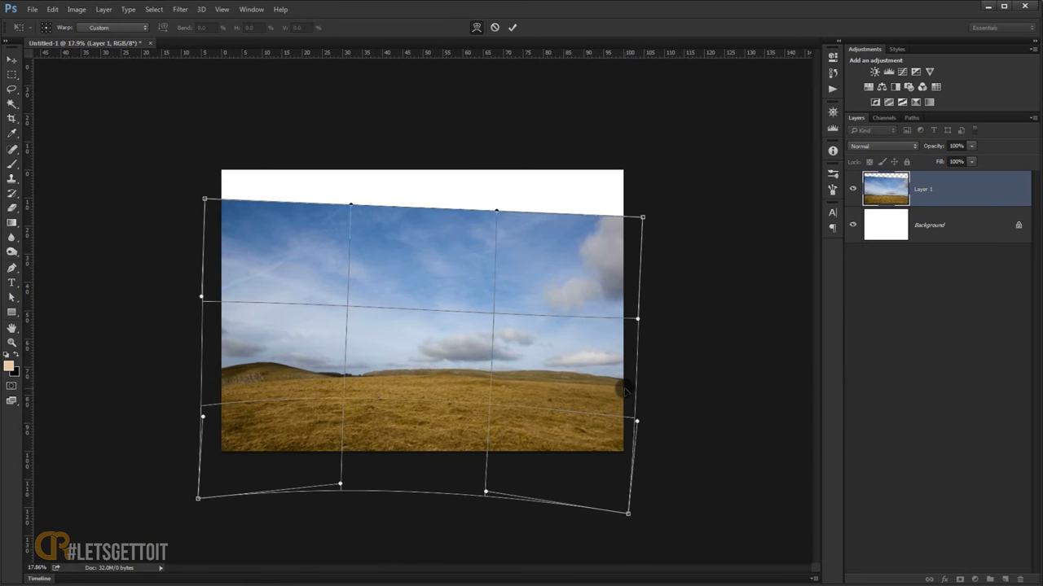
{"action": "left_click_drag", "start_coordinate": [198, 499], "coordinate": [202, 500]}
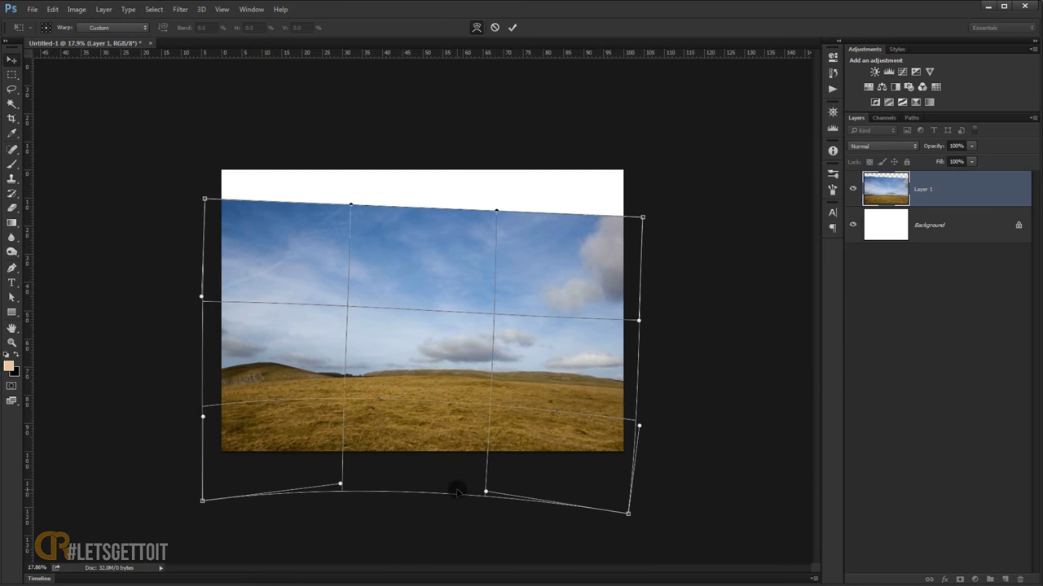
{"action": "key", "text": "Return"}
- Open the desert photo from Explorer and paste it into the composite as Layer 2, closing its tab
{"action": "key", "text": "ctrl+0"}
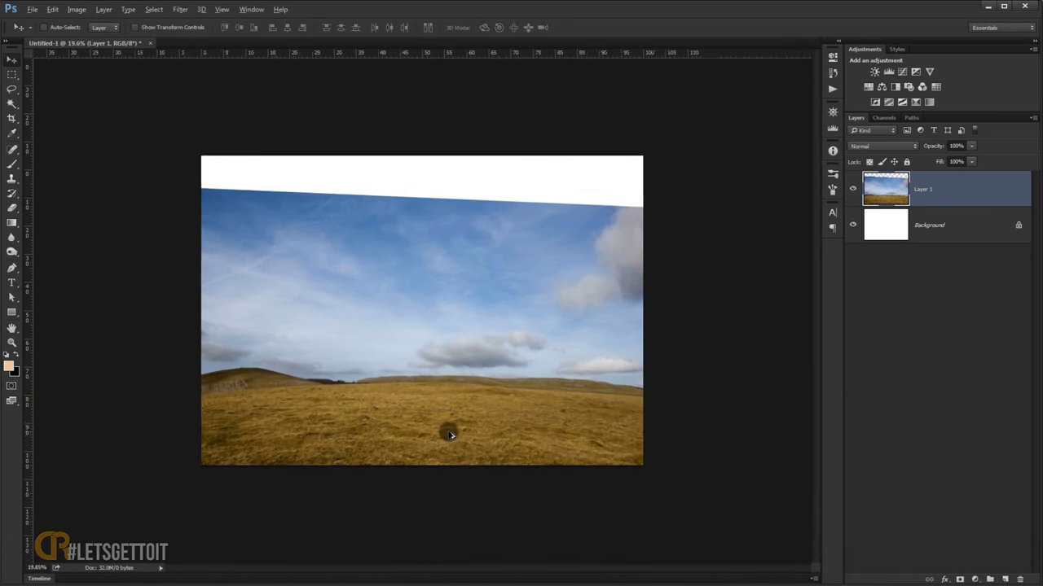
{"action": "key", "text": "alt+Tab"}
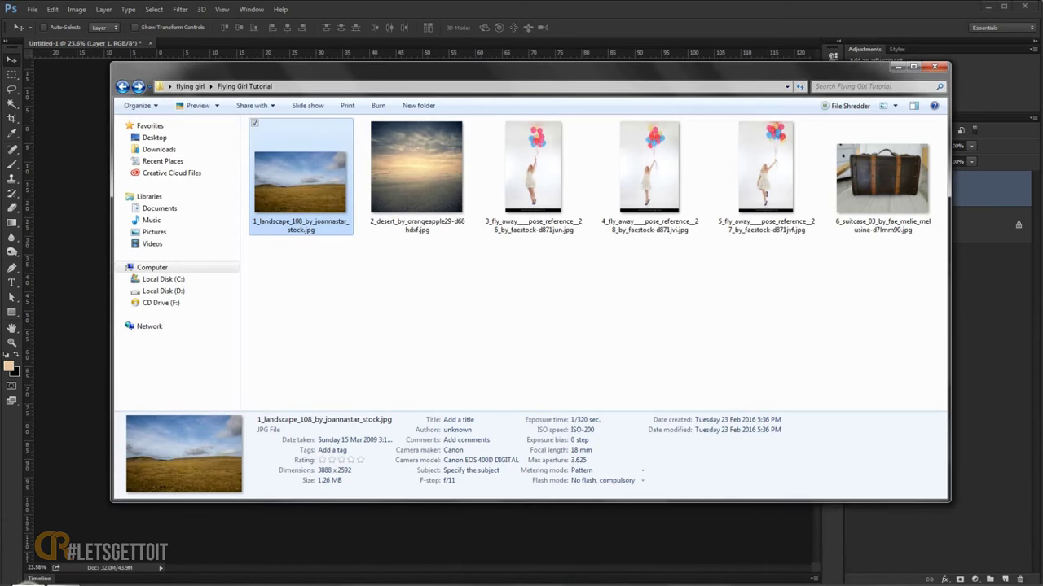
{"action": "mouse_move", "coordinate": [421, 177]}
{"action": "left_mouse_down"}
{"action": "mouse_move", "coordinate": [148, 421]}
{"action": "mouse_move", "coordinate": [12, 426]}
{"action": "left_mouse_up"}
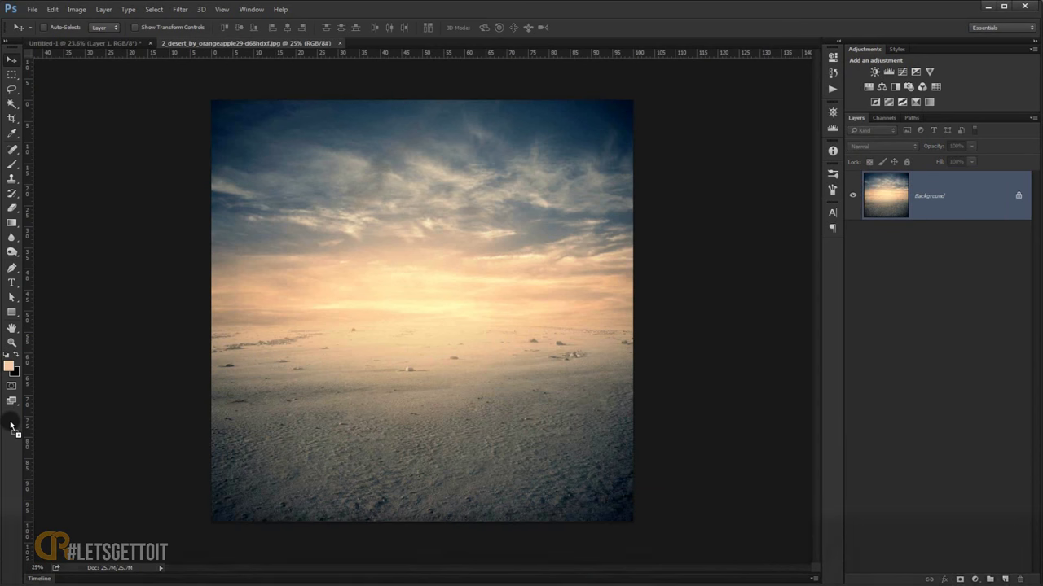
{"action": "key", "text": "ctrl+a"}
{"action": "key", "text": "ctrl+c"}
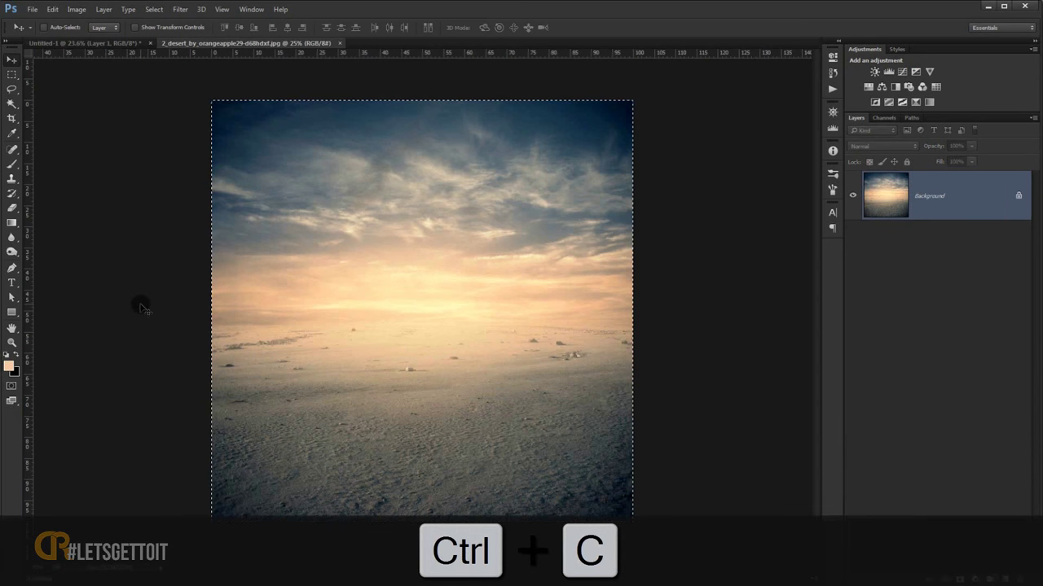
{"action": "left_click", "coordinate": [340, 43]}
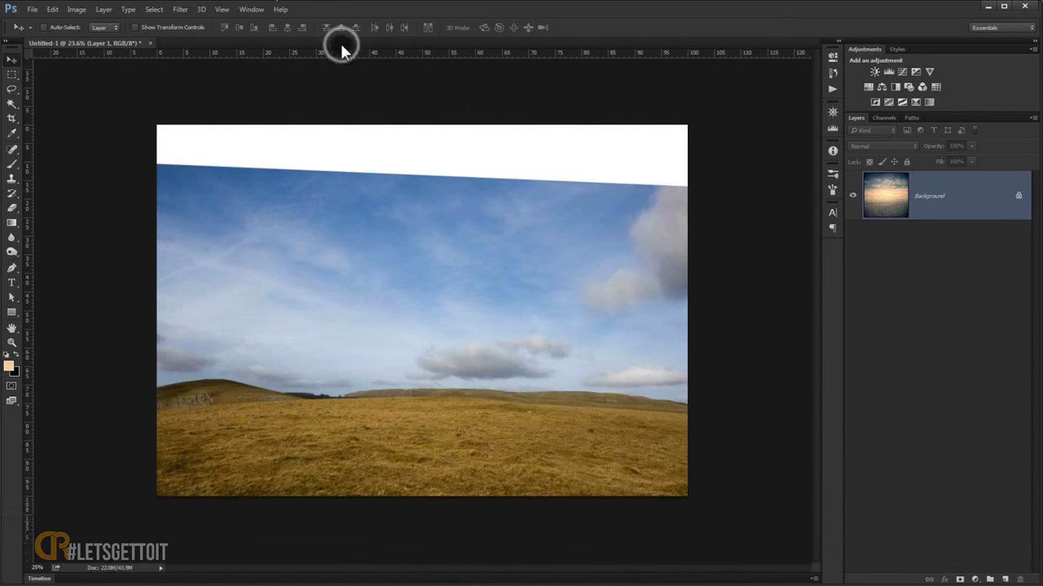
{"action": "key", "text": "ctrl+v"}
{"action": "scroll", "coordinate": [369, 177], "scroll_direction": "down", "scroll_amount": 2}
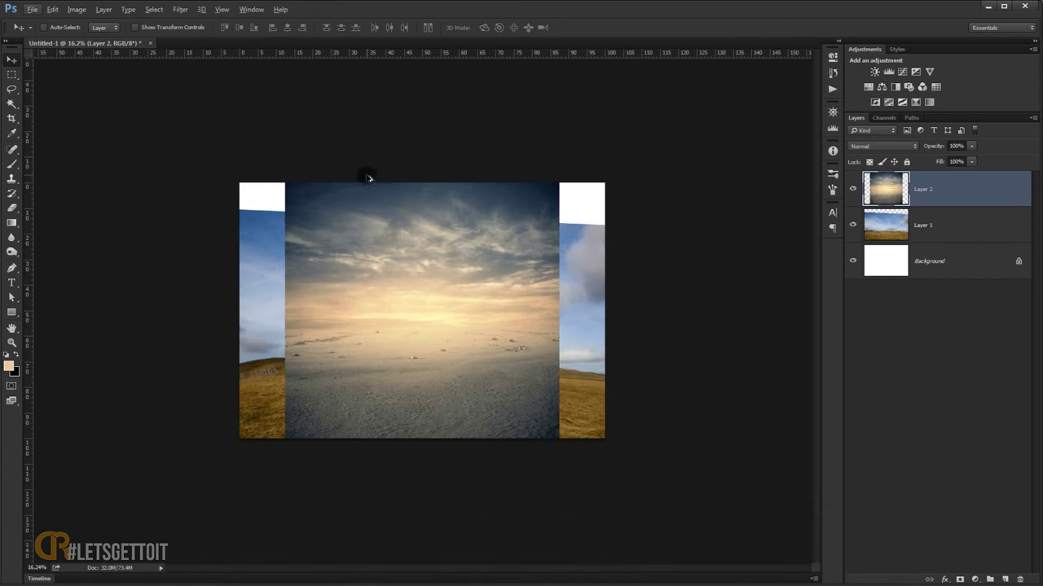
{"action": "key", "text": "ctrl+t"}
- Scale desert Layer 2 to about 146.8%, shift it down to cover the canvas, and commit
{"action": "left_click_drag", "start_coordinate": [443, 272], "coordinate": [481, 307]}
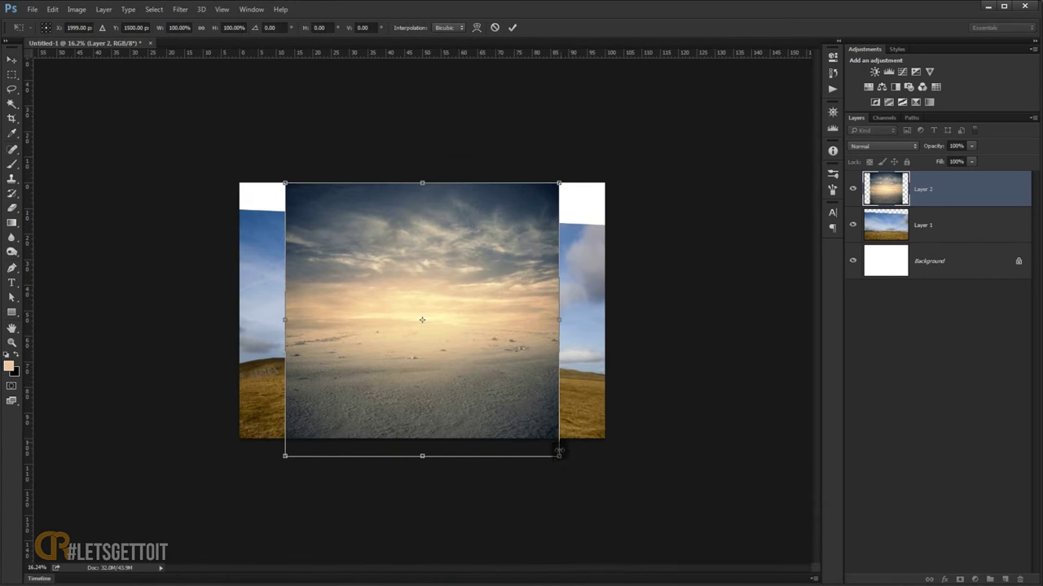
{"action": "left_click_drag", "start_coordinate": [559, 458], "coordinate": [616, 500]}
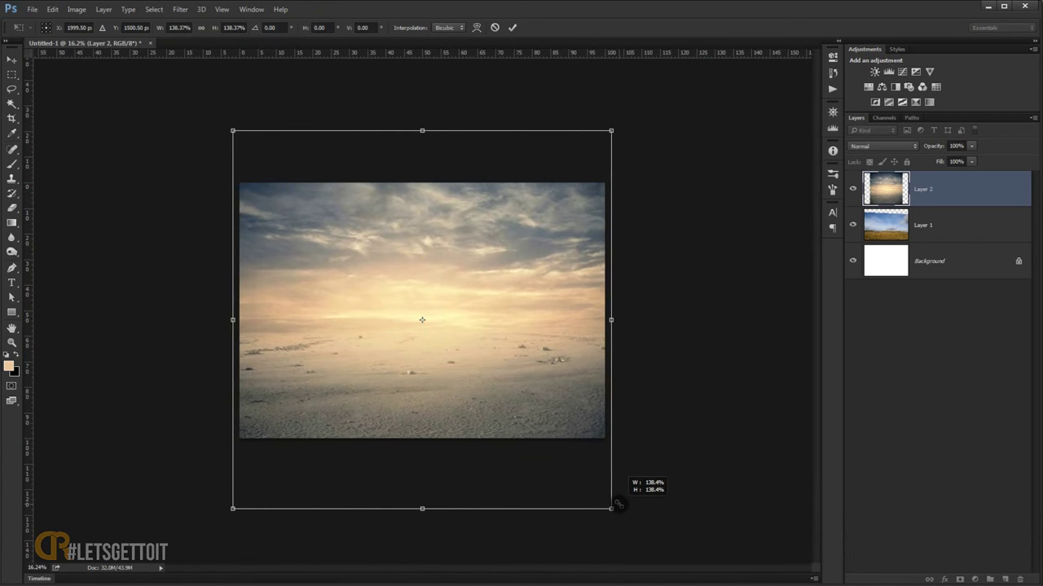
{"action": "mouse_move", "coordinate": [536, 290]}
{"action": "left_mouse_down"}
{"action": "mouse_move", "coordinate": [538, 342]}
{"action": "mouse_move", "coordinate": [538, 318]}
{"action": "left_mouse_up"}
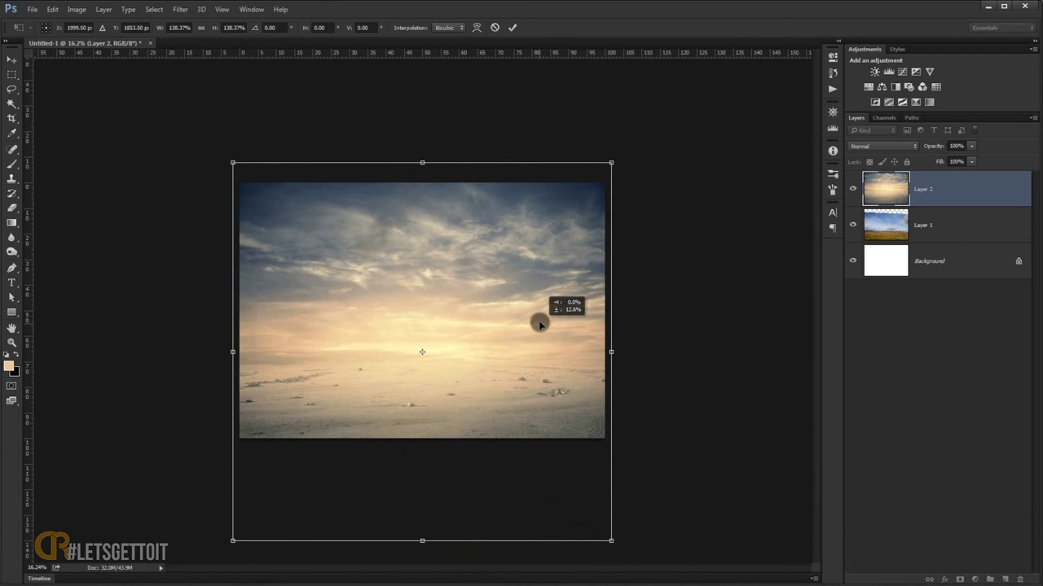
{"action": "left_click_drag", "start_coordinate": [233, 543], "coordinate": [215, 557]}
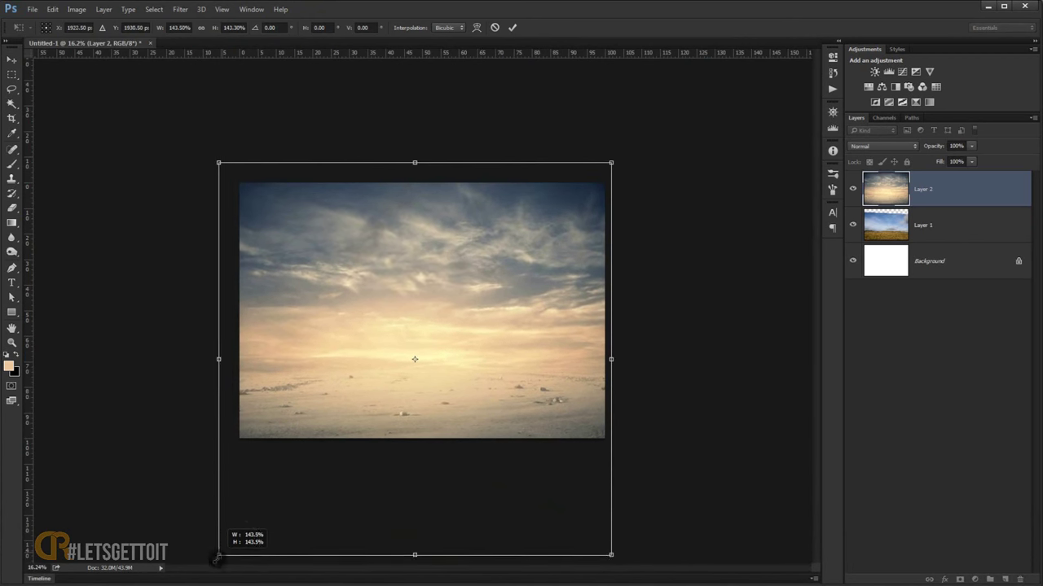
{"action": "left_click_drag", "start_coordinate": [350, 323], "coordinate": [351, 314]}
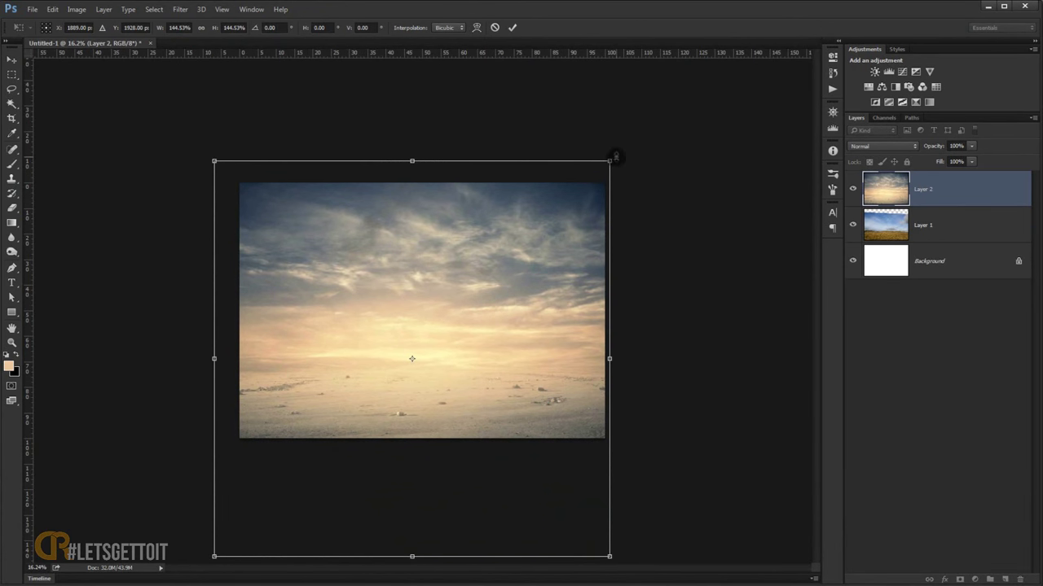
{"action": "left_click_drag", "start_coordinate": [611, 160], "coordinate": [616, 154]}
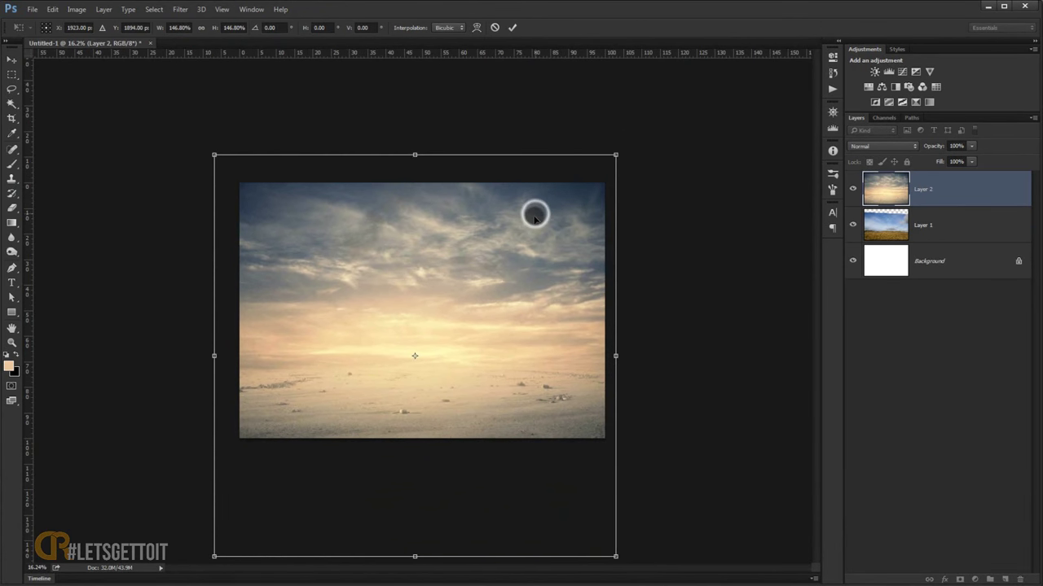
{"action": "left_click_drag", "start_coordinate": [535, 217], "coordinate": [535, 219]}
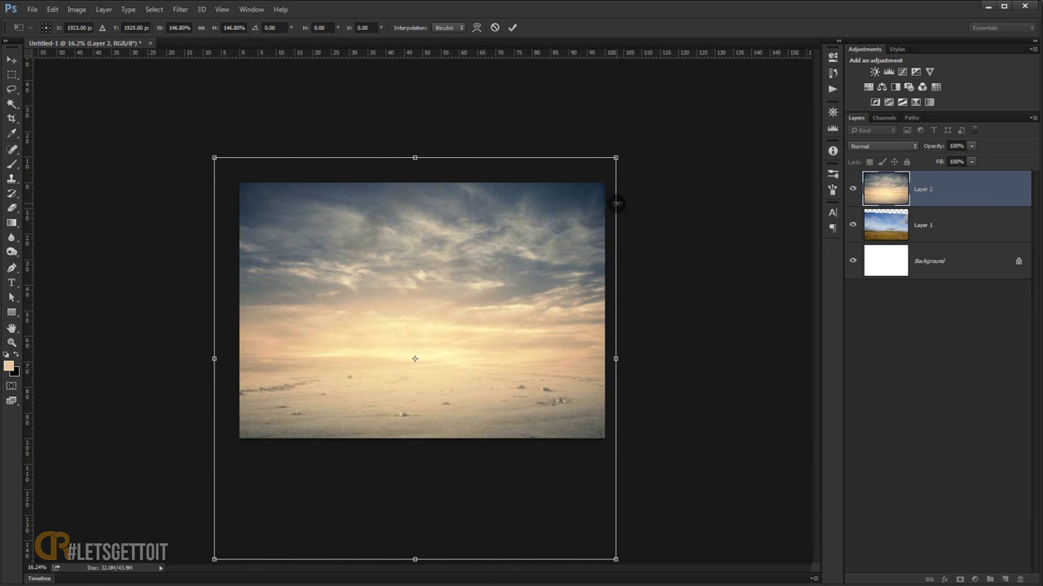
{"action": "key", "text": "Return"}
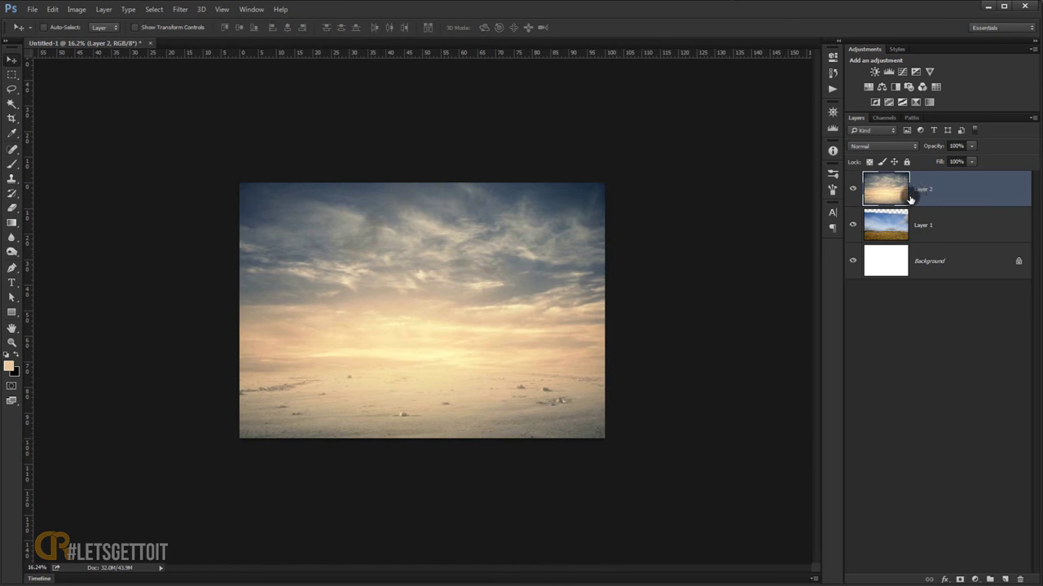
- Add a layer mask to Layer 2 and pick the black-to-white gradient preset
{"action": "left_click", "coordinate": [960, 580]}
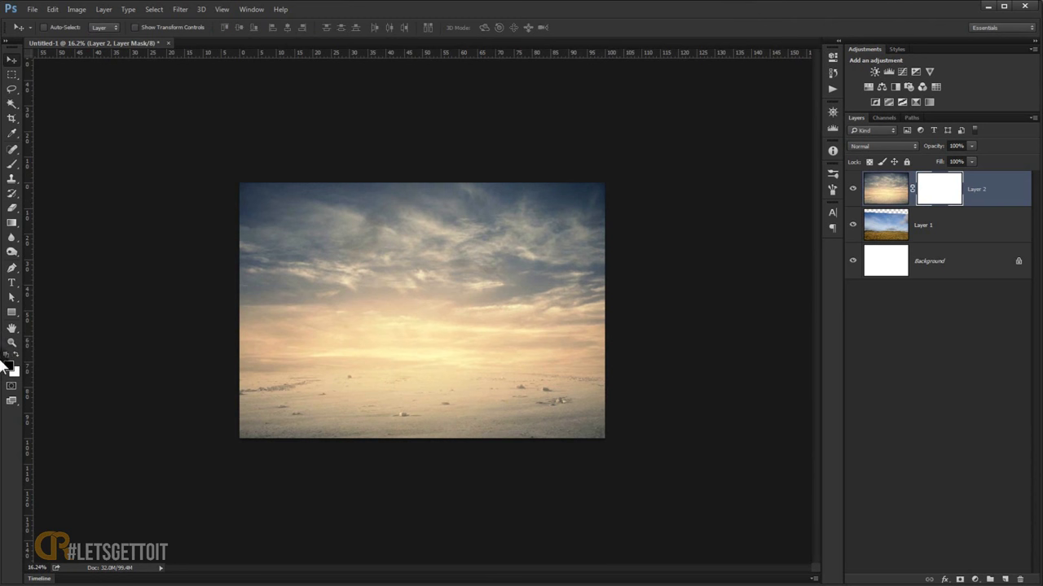
{"action": "left_click", "coordinate": [12, 222]}
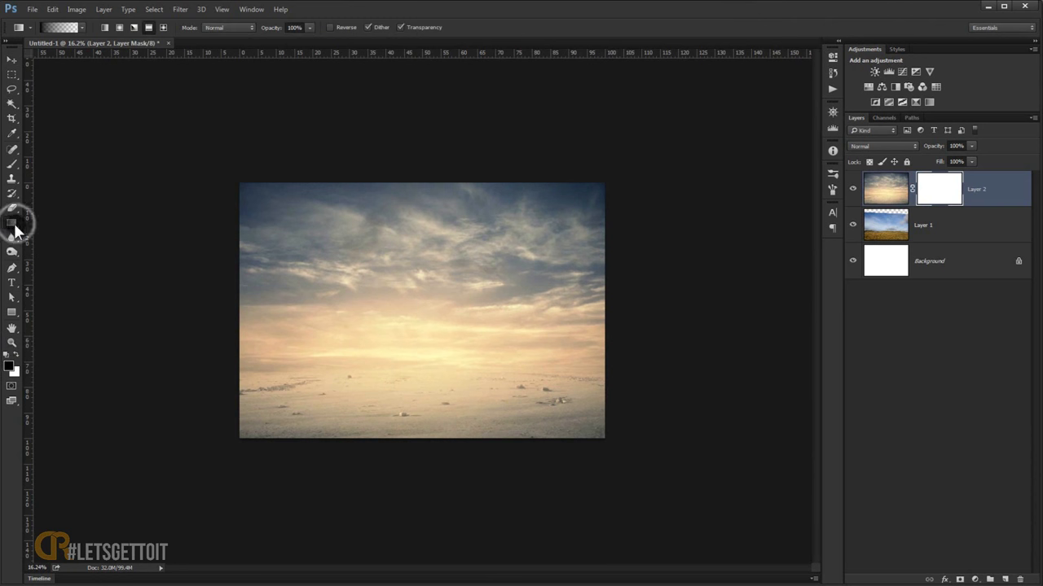
{"action": "left_click", "coordinate": [83, 28]}
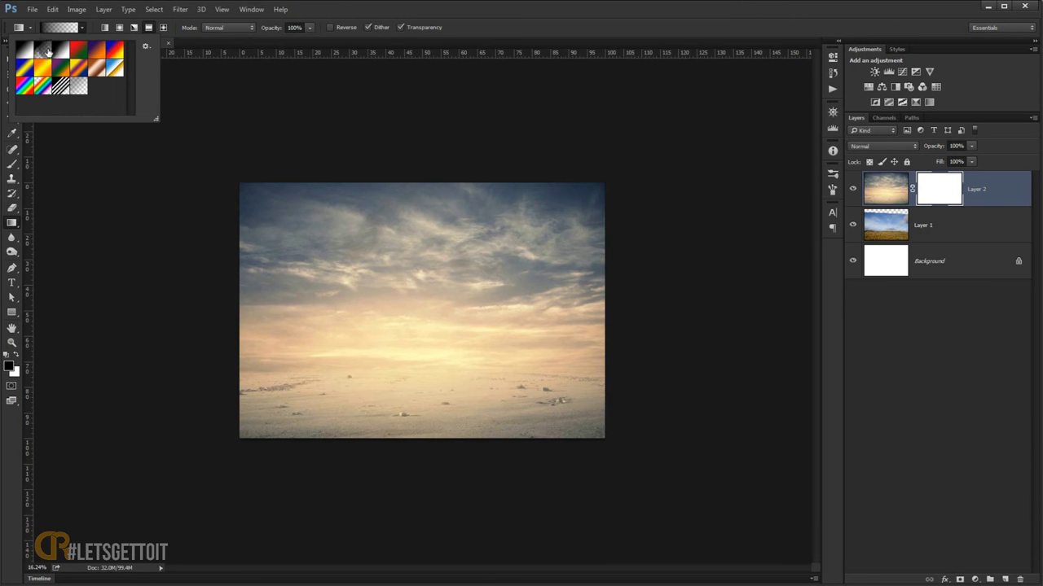
{"action": "left_click", "coordinate": [316, 7]}
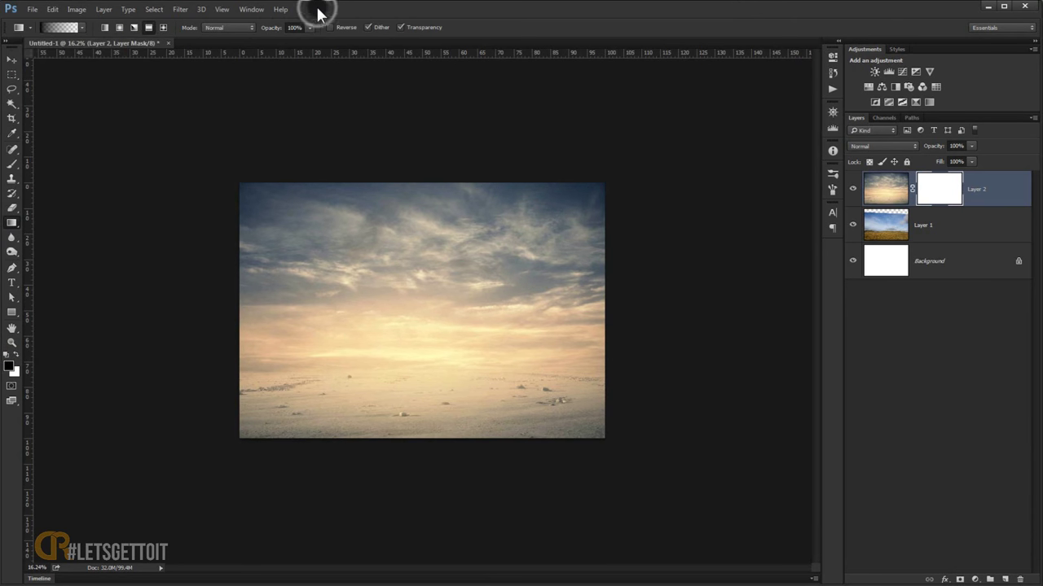
{"action": "left_click", "coordinate": [12, 223]}
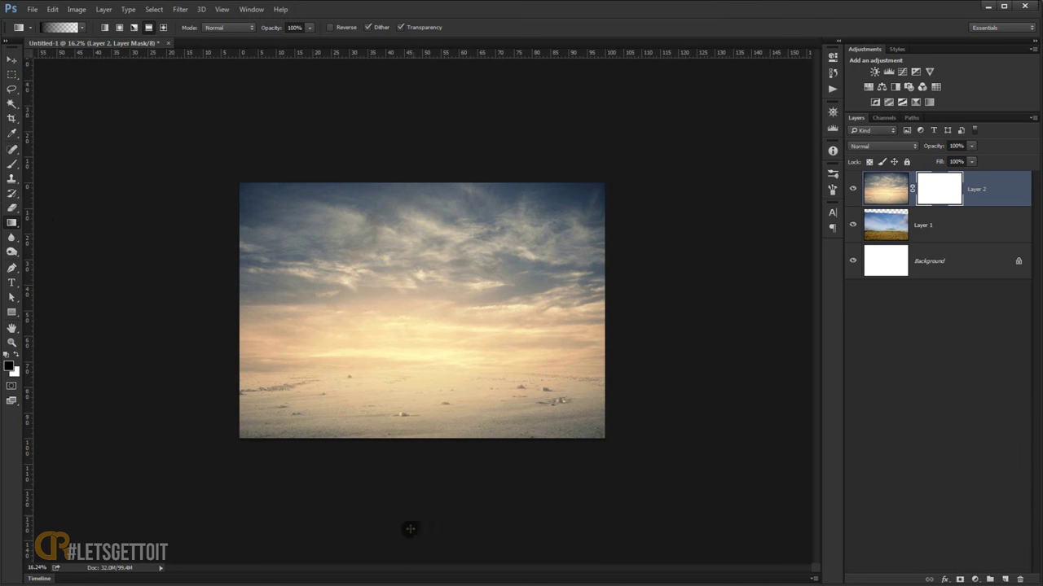
- Draw the mask gradient upward from the bottom to the horizon, revealing the grassland
{"action": "left_click_drag", "start_coordinate": [404, 545], "coordinate": [405, 417]}
{"action": "left_click_drag", "start_coordinate": [407, 358], "coordinate": [406, 340]}
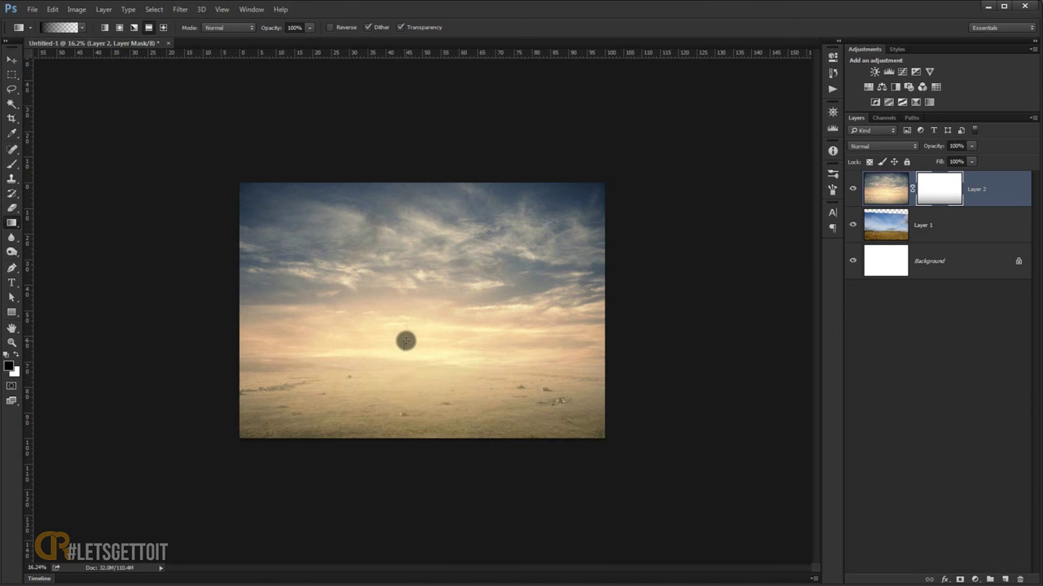
{"action": "left_click_drag", "start_coordinate": [404, 504], "coordinate": [386, 357]}
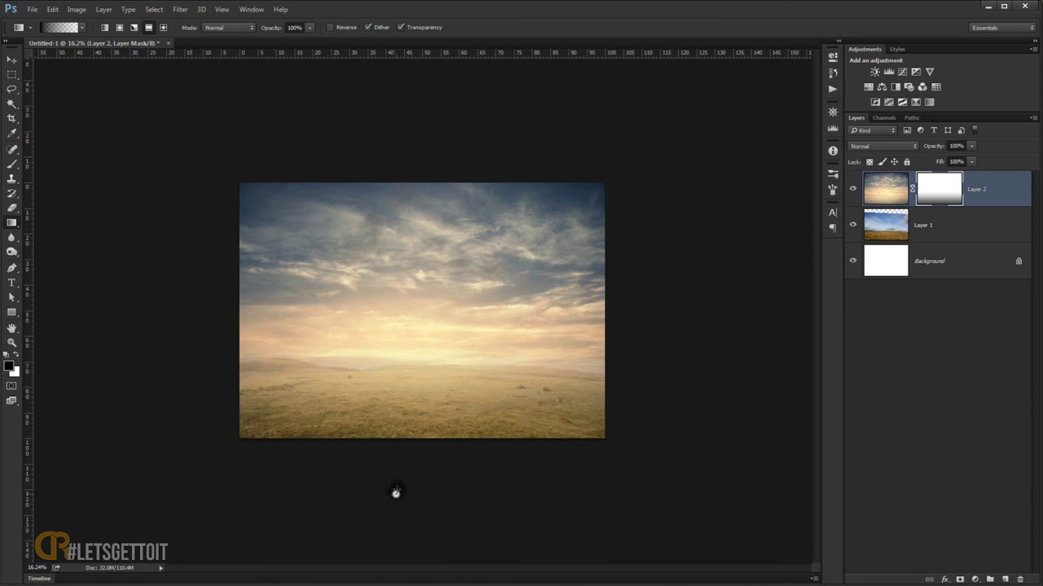
{"action": "left_click_drag", "start_coordinate": [396, 492], "coordinate": [377, 334]}
{"action": "left_click_drag", "start_coordinate": [377, 486], "coordinate": [374, 350]}
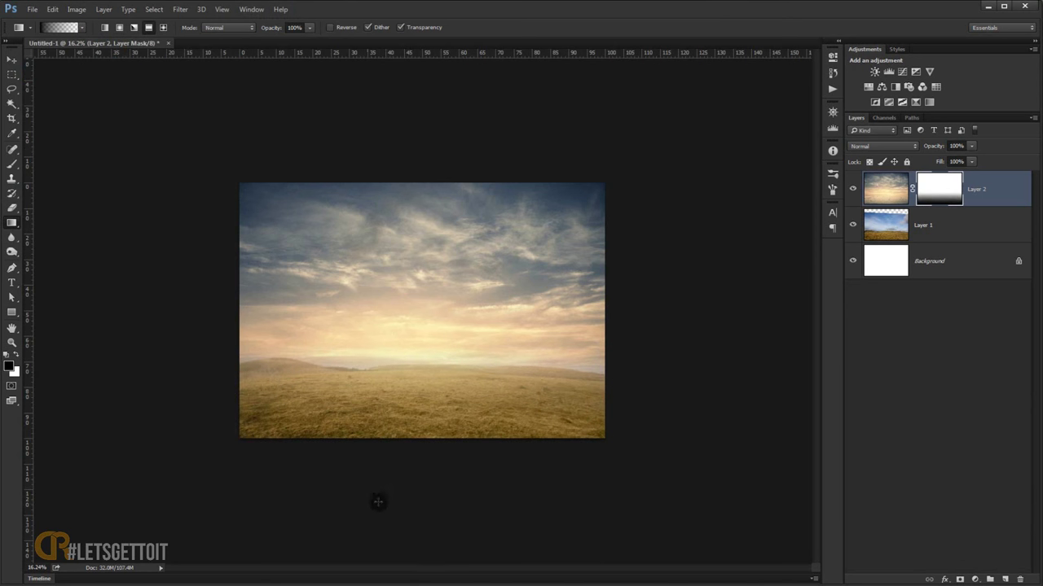
{"action": "left_click_drag", "start_coordinate": [400, 534], "coordinate": [396, 340]}
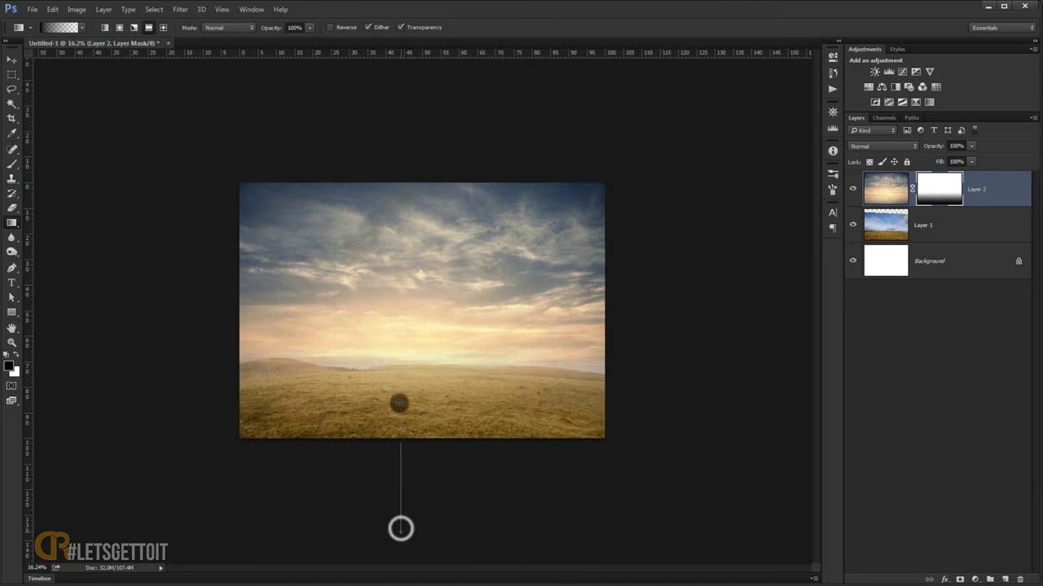
- Redraw Layer 2's mask gradient from the upper sky down to the ground
{"action": "scroll", "coordinate": [375, 390], "scroll_direction": "up", "scroll_amount": 2}
{"action": "scroll", "coordinate": [375, 391], "scroll_direction": "up", "scroll_amount": 1}
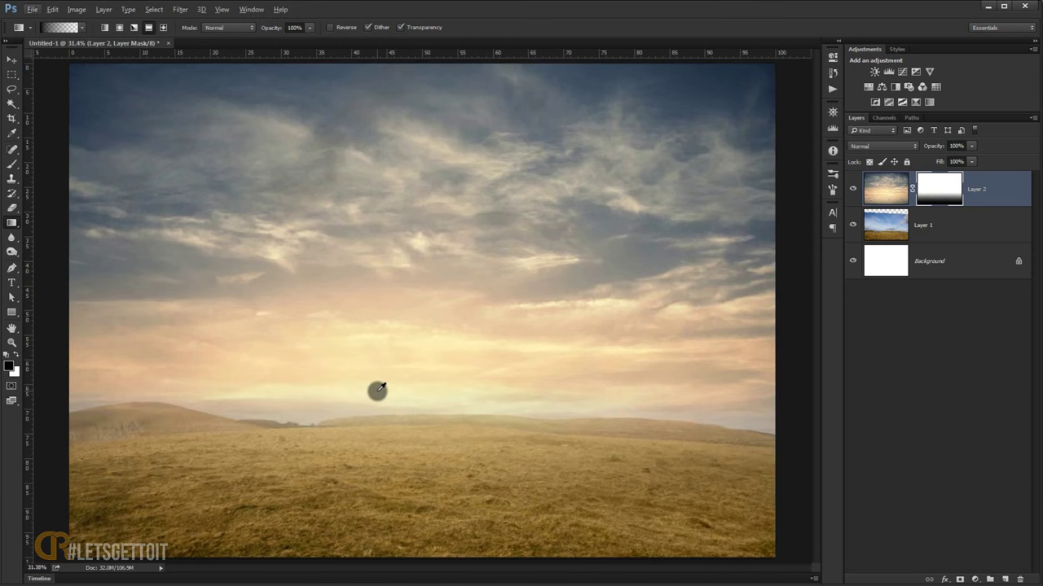
{"action": "scroll", "coordinate": [358, 391], "scroll_direction": "down", "scroll_amount": 1}
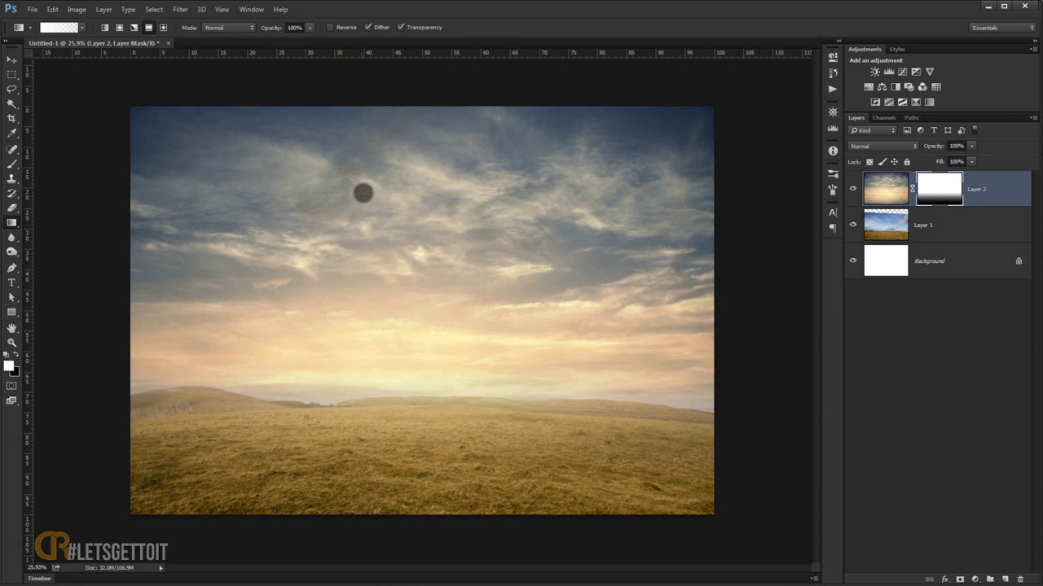
{"action": "left_click_drag", "start_coordinate": [401, 169], "coordinate": [411, 430]}
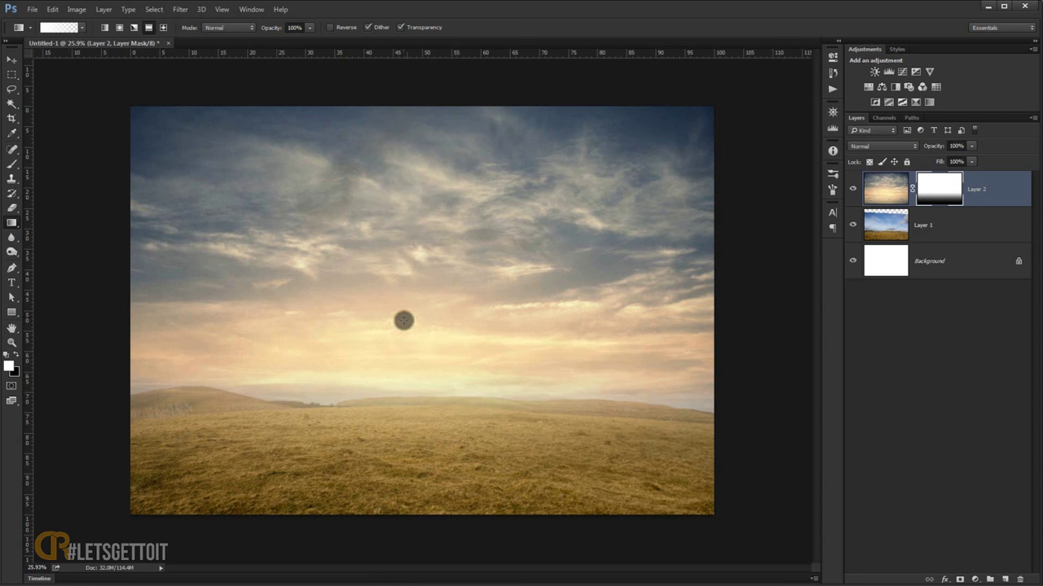
{"action": "left_click_drag", "start_coordinate": [396, 239], "coordinate": [407, 430]}
{"action": "left_click_drag", "start_coordinate": [409, 228], "coordinate": [419, 448]}
{"action": "left_click_drag", "start_coordinate": [378, 233], "coordinate": [380, 428]}
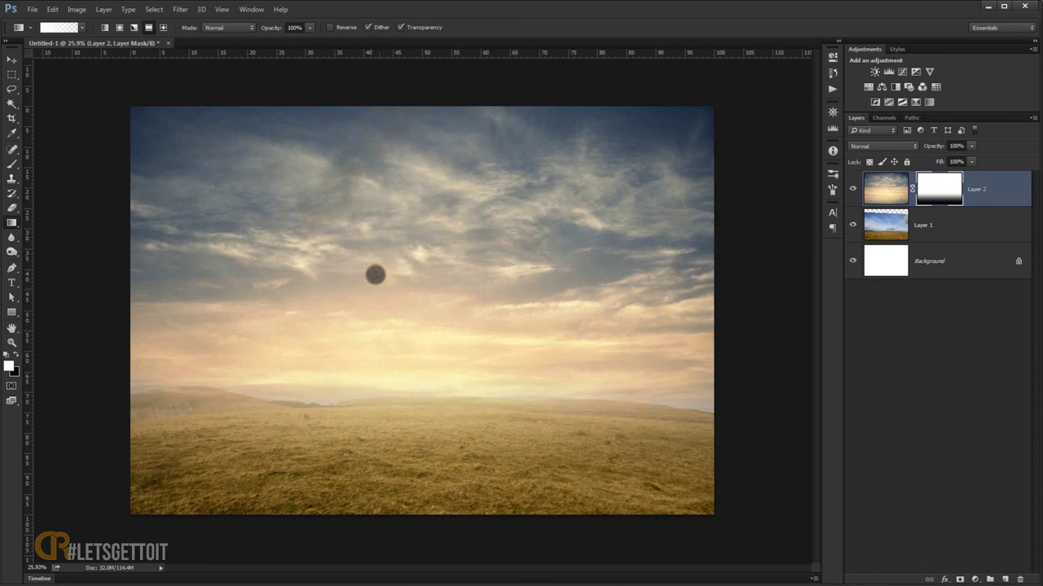
{"action": "left_click_drag", "start_coordinate": [366, 258], "coordinate": [355, 434]}
- Refine the hazy horizon with further mask gradients and sample a warm peach colour from the sky
{"action": "left_click_drag", "start_coordinate": [177, 275], "coordinate": [189, 418]}
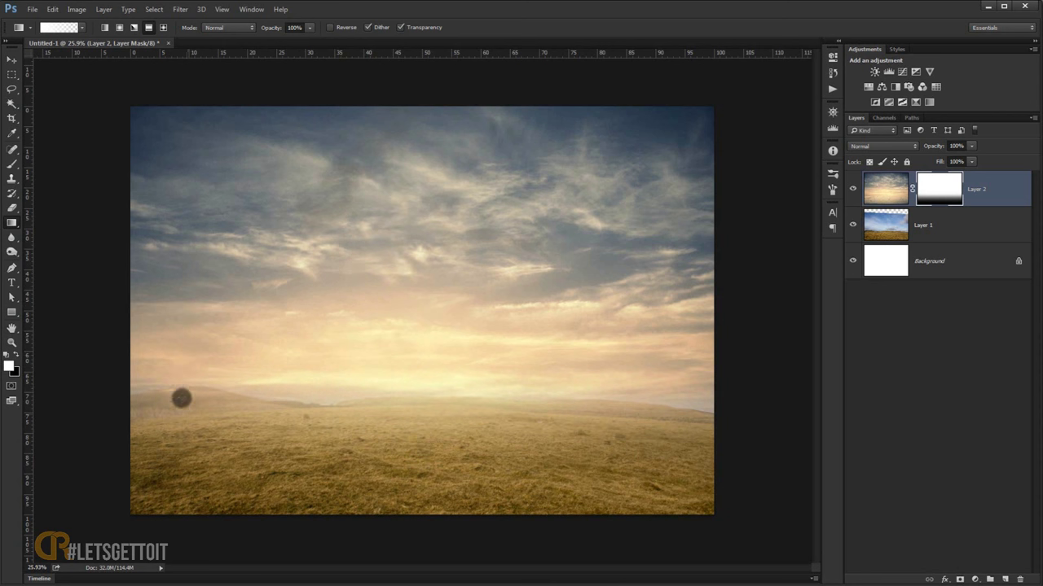
{"action": "left_click_drag", "start_coordinate": [172, 285], "coordinate": [187, 454]}
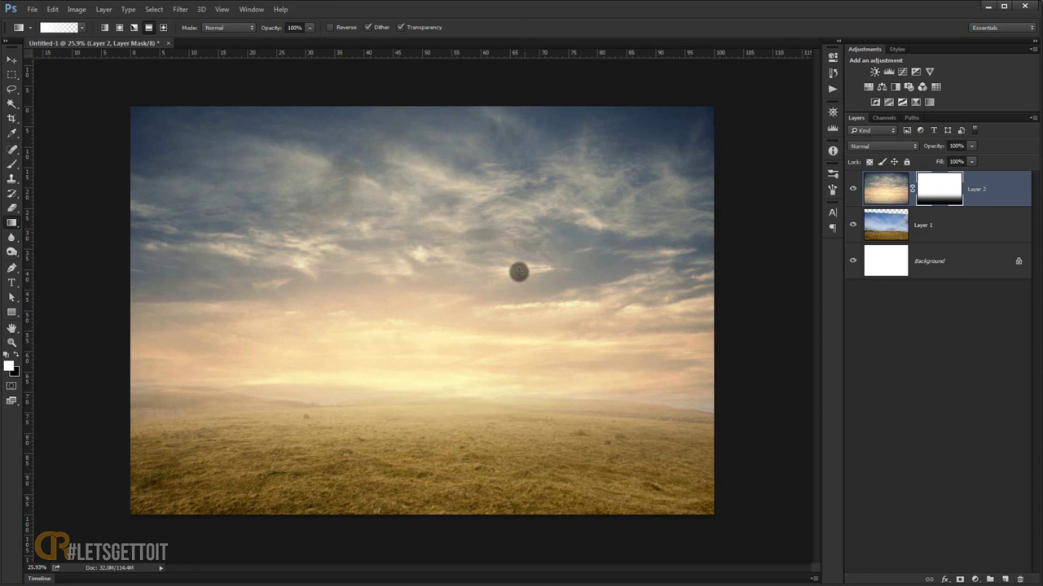
{"action": "mouse_move", "coordinate": [501, 263]}
{"action": "left_mouse_down"}
{"action": "mouse_move", "coordinate": [519, 411]}
{"action": "mouse_move", "coordinate": [531, 424]}
{"action": "left_mouse_up"}
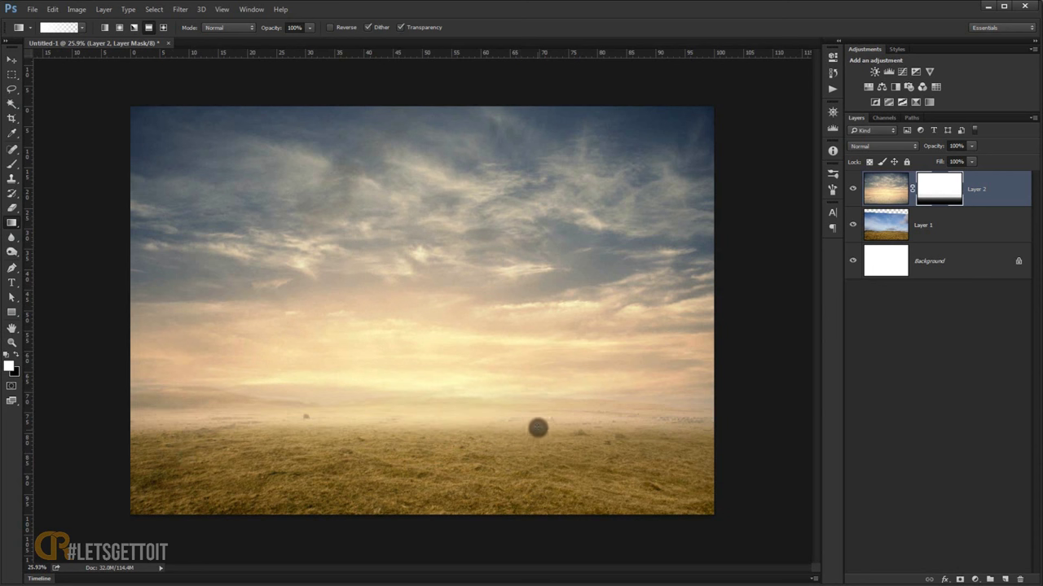
{"action": "left_click_drag", "start_coordinate": [463, 225], "coordinate": [465, 430]}
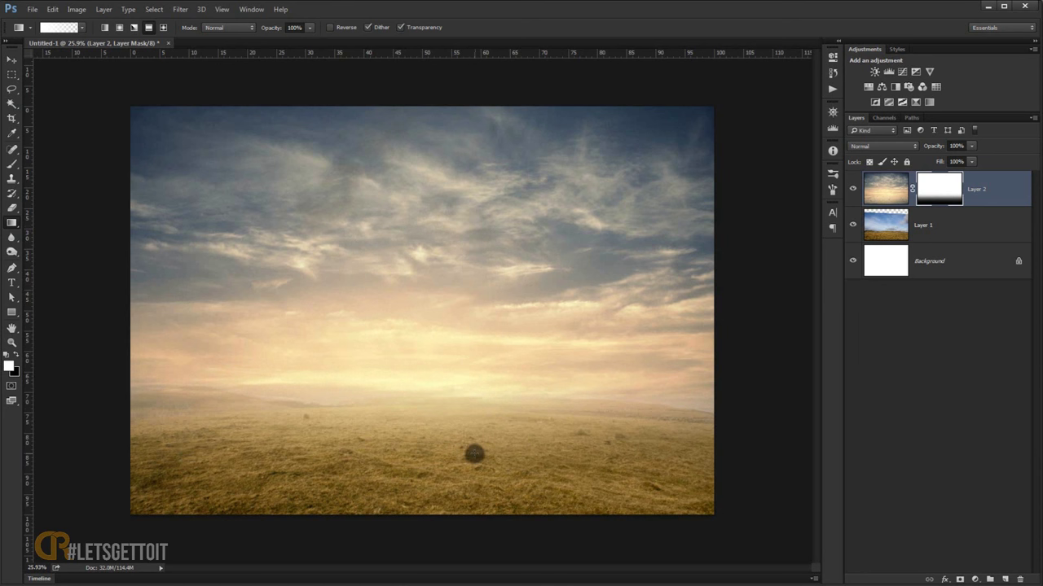
{"action": "scroll", "coordinate": [399, 395], "scroll_direction": "down", "scroll_amount": 2}
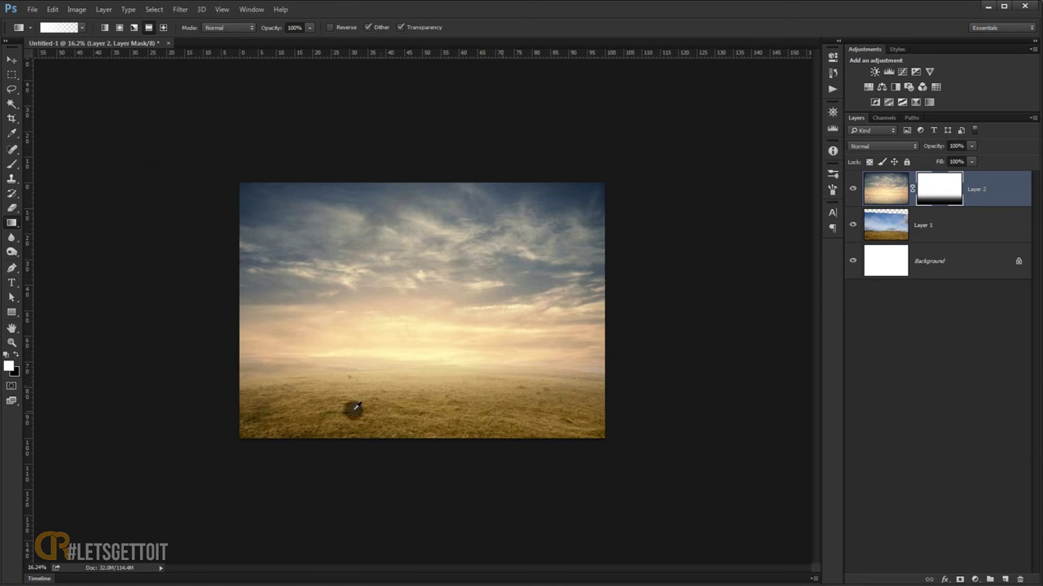
{"action": "scroll", "coordinate": [356, 407], "scroll_direction": "up", "scroll_amount": 2}
{"action": "left_click", "coordinate": [938, 276]}
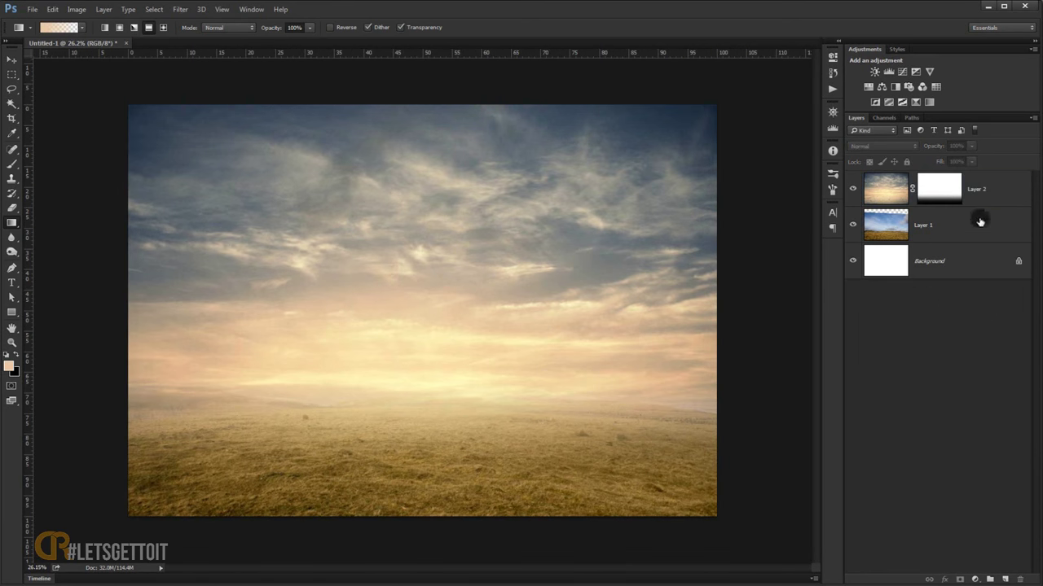
- Add Layer 3 and draw a pale yellow (fef7bc) reflected gradient upward from the grass
{"action": "left_click", "coordinate": [1000, 188]}
{"action": "left_click", "coordinate": [1005, 579]}
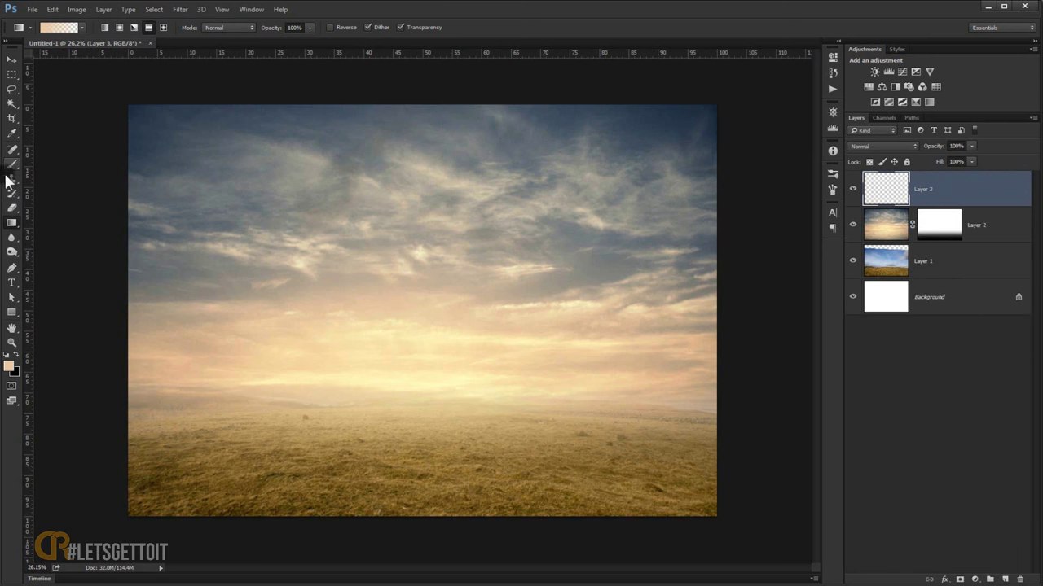
{"action": "left_click", "coordinate": [9, 366]}
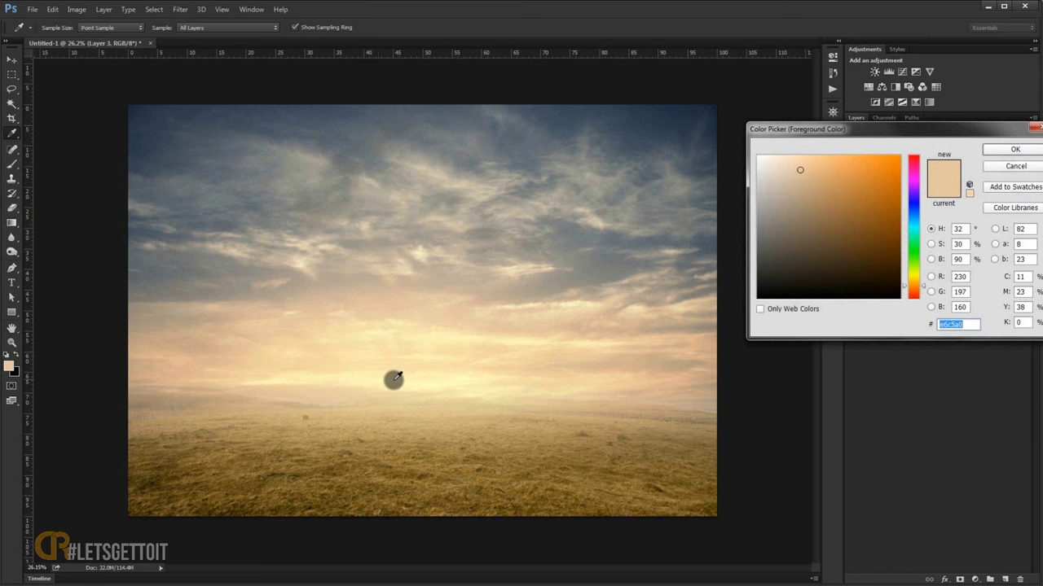
{"action": "left_click", "coordinate": [395, 379]}
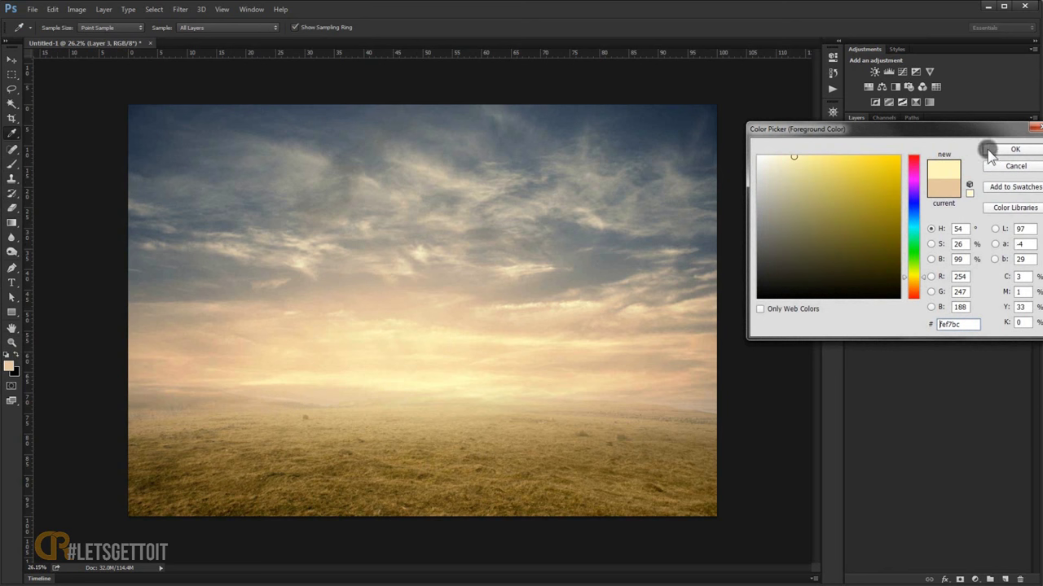
{"action": "left_click", "coordinate": [1015, 149]}
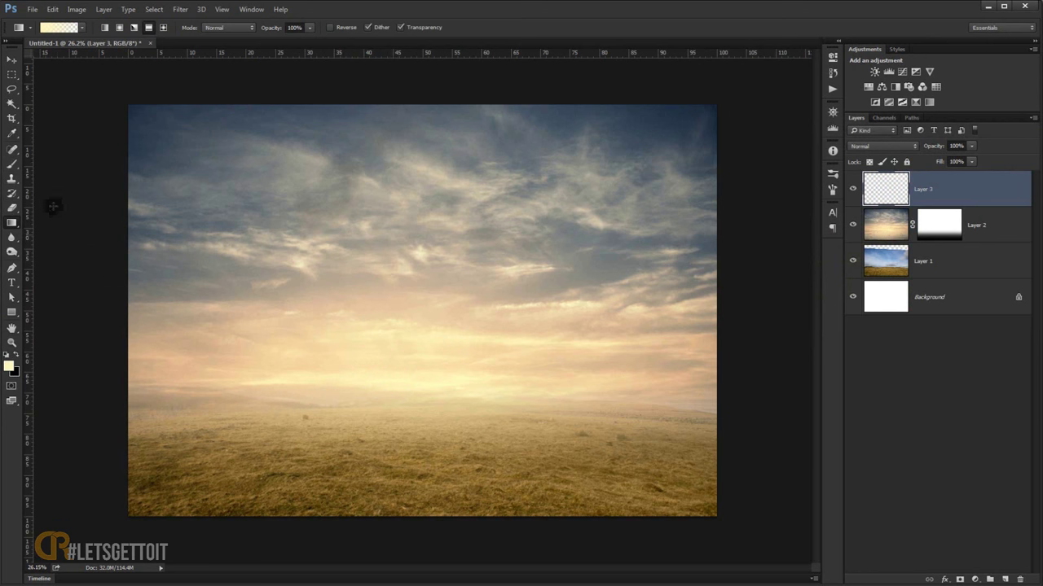
{"action": "left_click", "coordinate": [148, 28]}
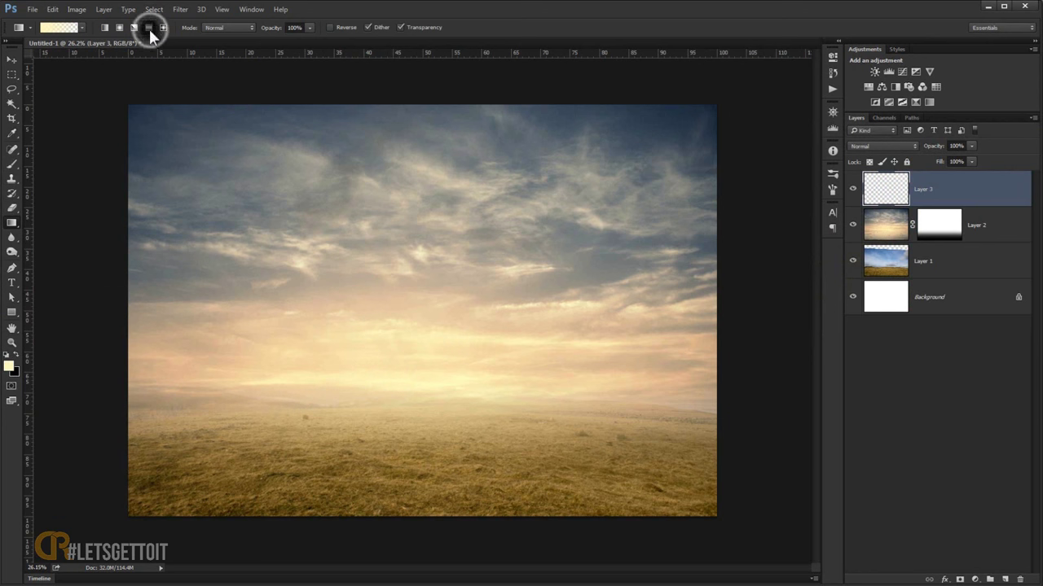
{"action": "mouse_move", "coordinate": [388, 410]}
{"action": "left_mouse_down"}
{"action": "mouse_move", "coordinate": [381, 284]}
{"action": "mouse_move", "coordinate": [389, 410]}
{"action": "left_mouse_up"}
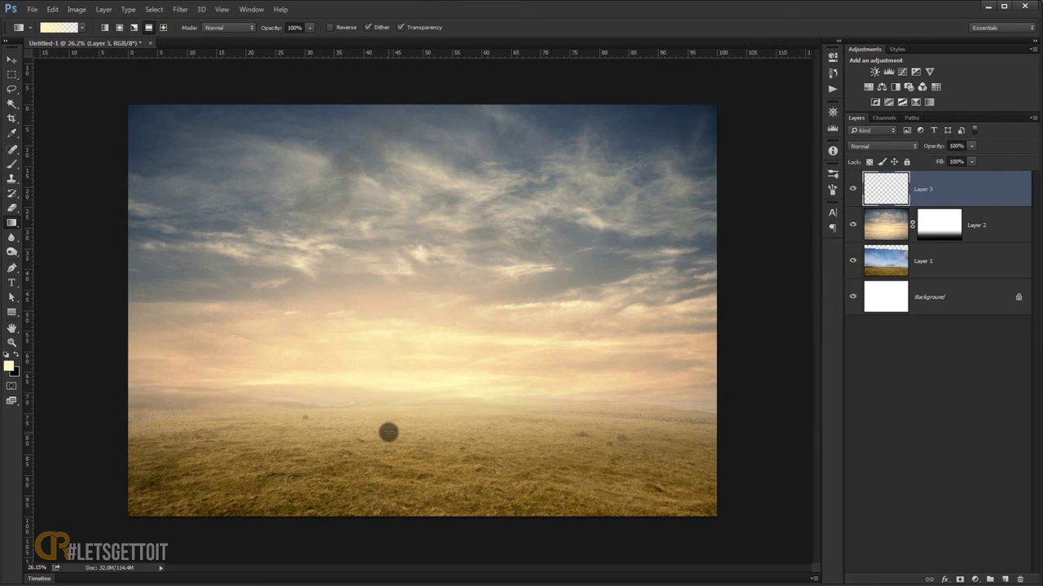
{"action": "left_click", "coordinate": [15, 61]}
- Transform Layer 3's haze wider, shorter and lower over the horizon, then lower its fill
{"action": "key", "text": "ctrl+t"}
{"action": "left_click_drag", "start_coordinate": [421, 230], "coordinate": [430, 267]}
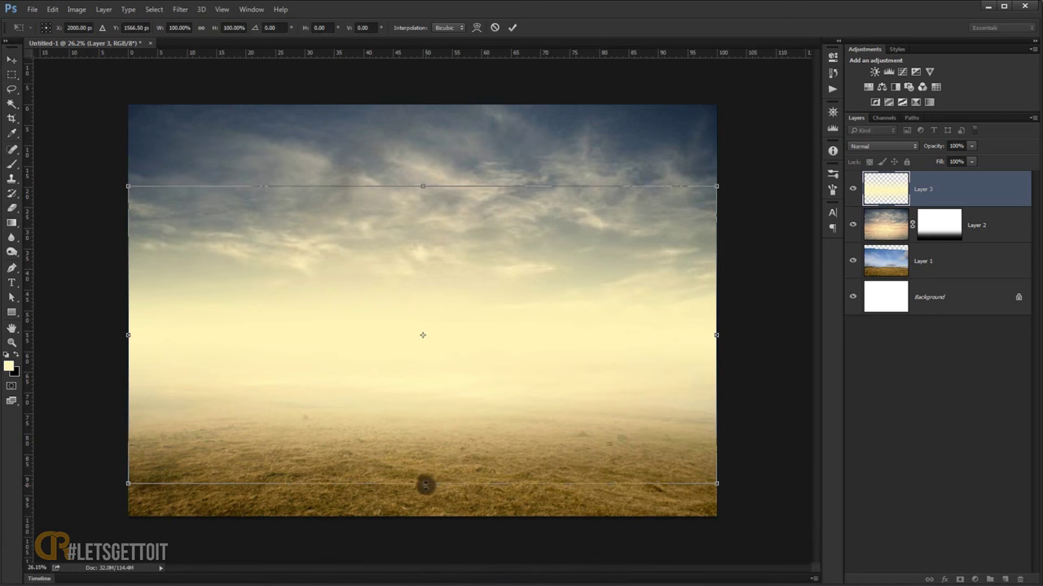
{"action": "left_click_drag", "start_coordinate": [423, 484], "coordinate": [423, 546]}
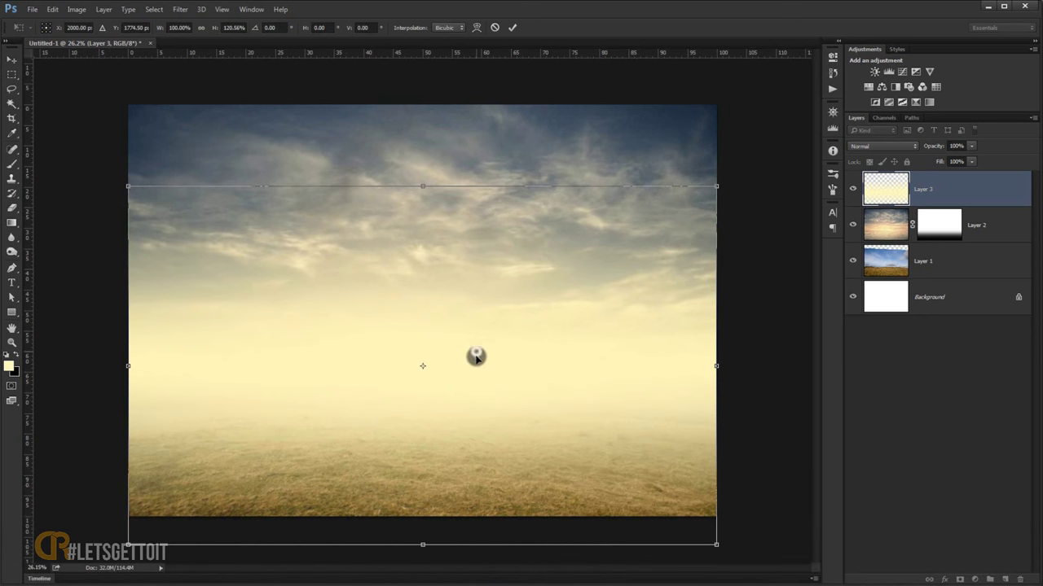
{"action": "mouse_move", "coordinate": [475, 356]}
{"action": "left_mouse_down"}
{"action": "mouse_move", "coordinate": [476, 375]}
{"action": "mouse_move", "coordinate": [479, 345]}
{"action": "left_mouse_up"}
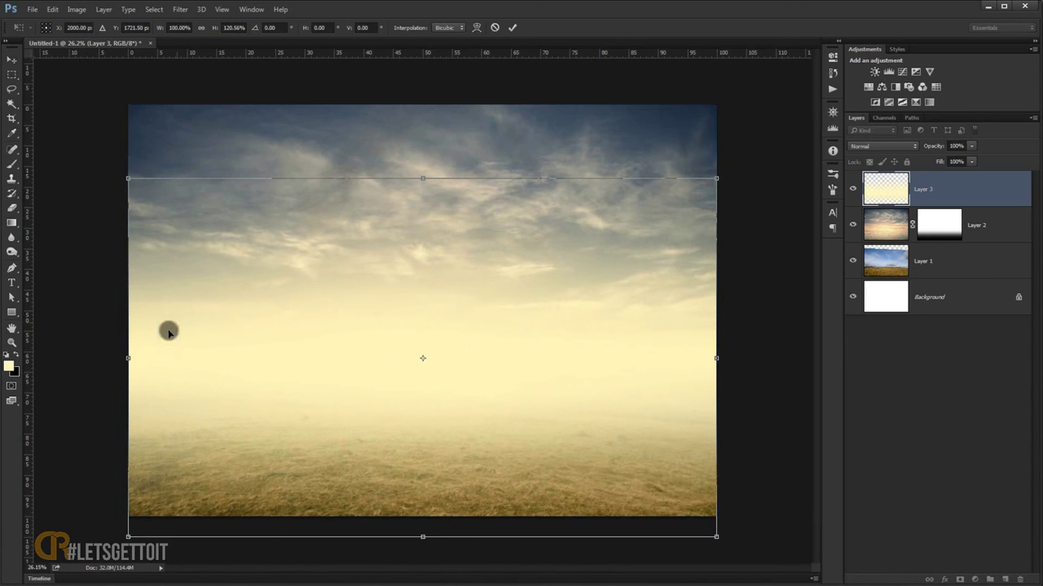
{"action": "left_click_drag", "start_coordinate": [128, 360], "coordinate": [115, 359]}
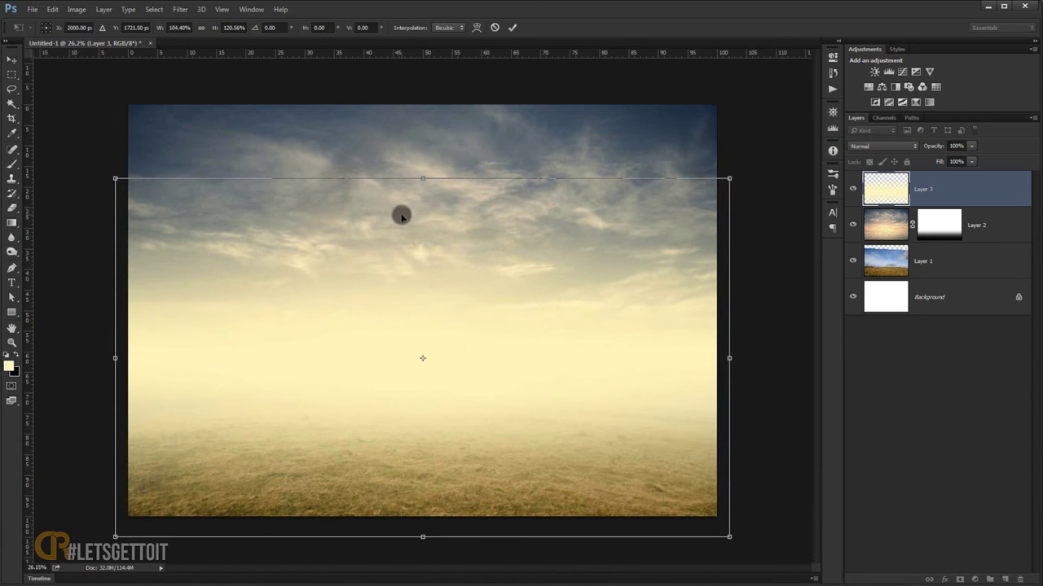
{"action": "left_click_drag", "start_coordinate": [423, 177], "coordinate": [415, 286]}
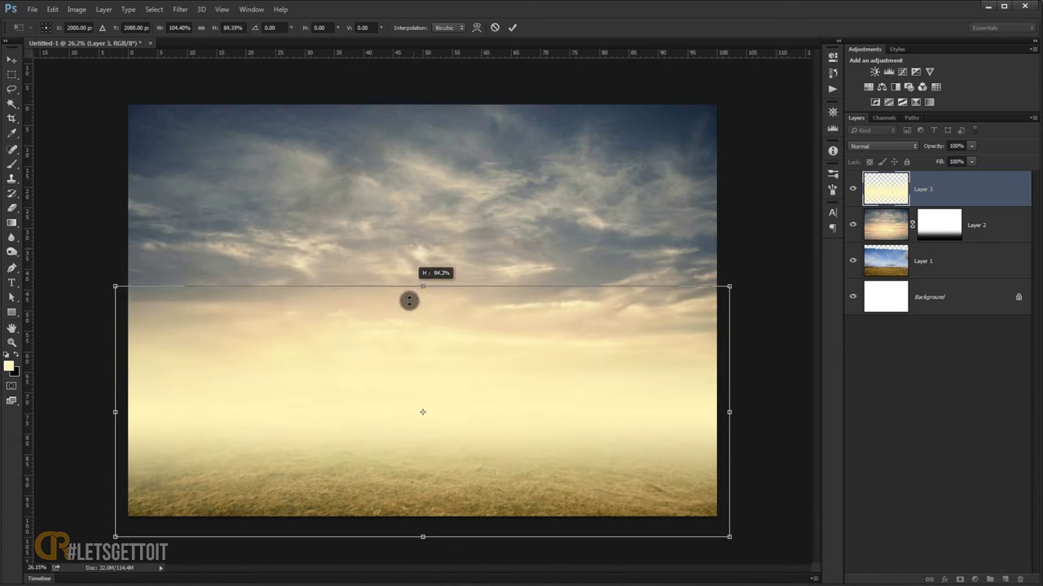
{"action": "left_click_drag", "start_coordinate": [479, 417], "coordinate": [480, 412]}
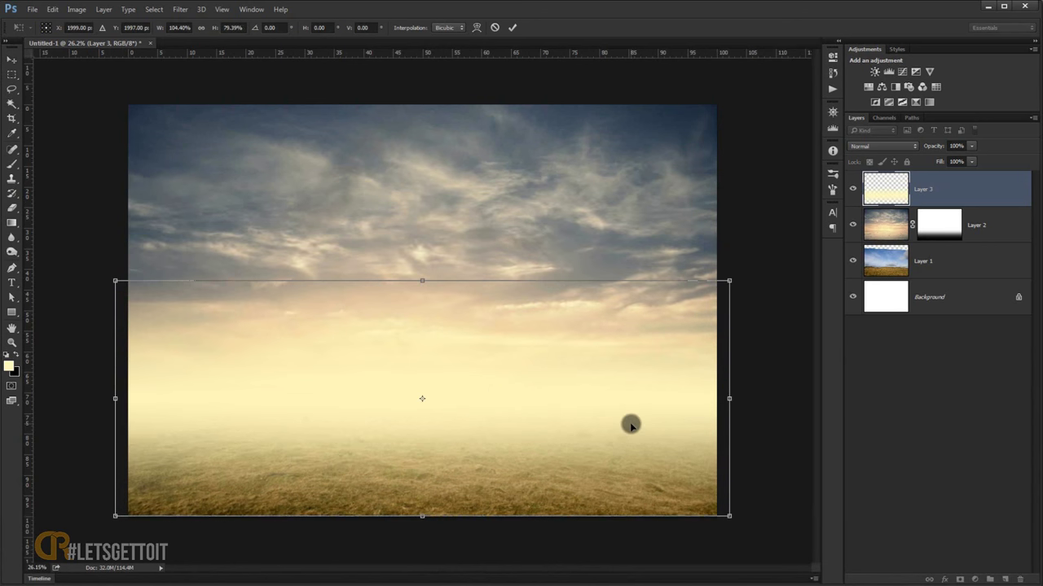
{"action": "key", "text": "Return"}
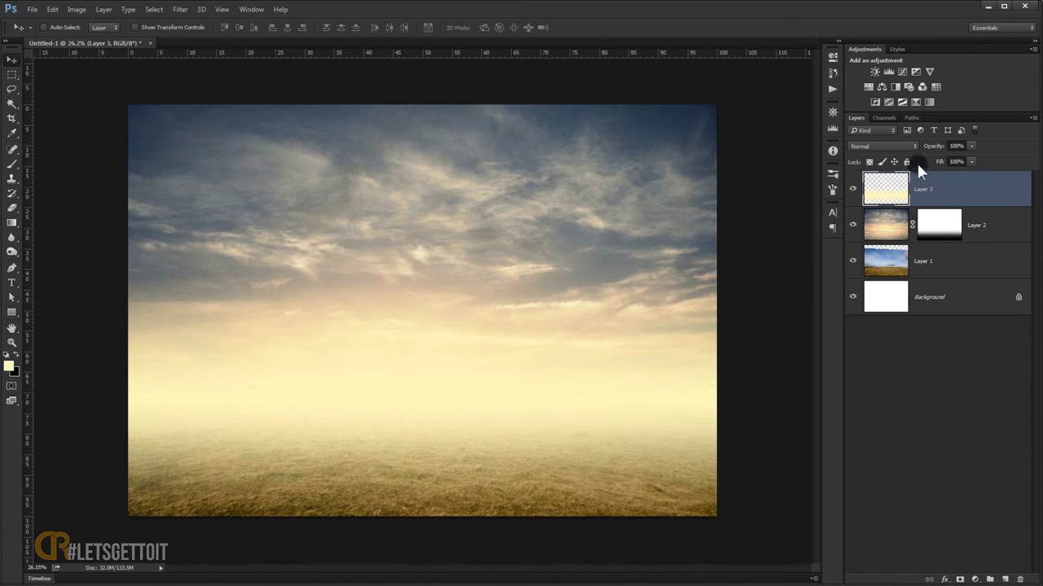
{"action": "left_click_drag", "start_coordinate": [970, 163], "coordinate": [924, 174]}
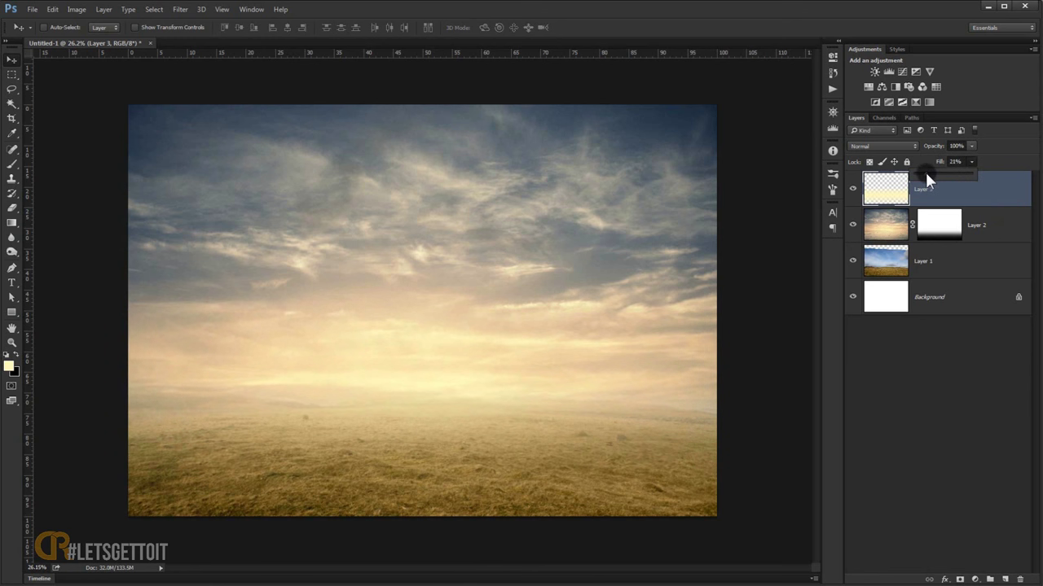
- Lower Layer 3's opacity to 40% with its fill kept at 20%
{"action": "left_click", "coordinate": [971, 145]}
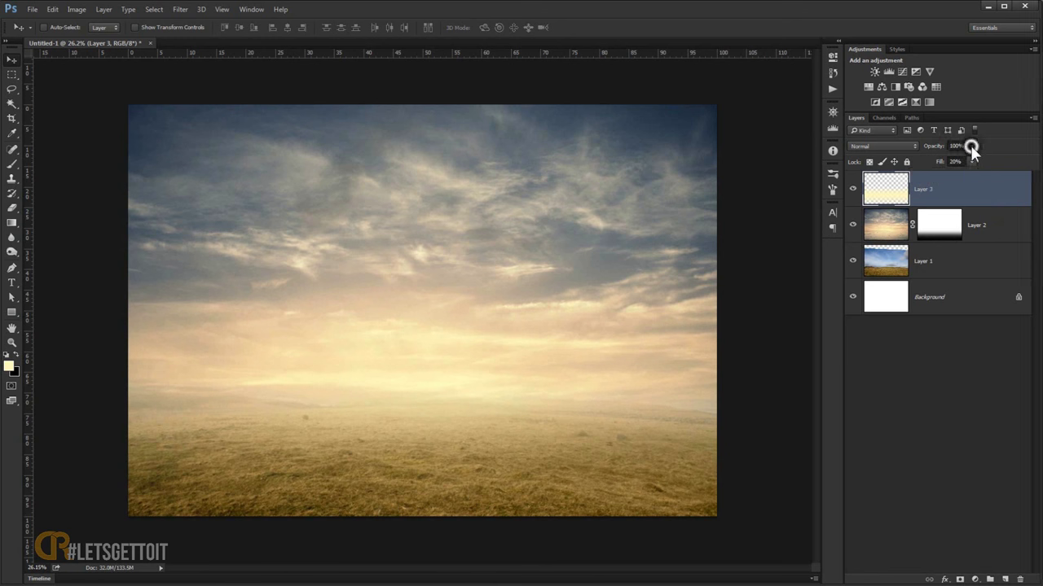
{"action": "left_click_drag", "start_coordinate": [971, 147], "coordinate": [936, 156]}
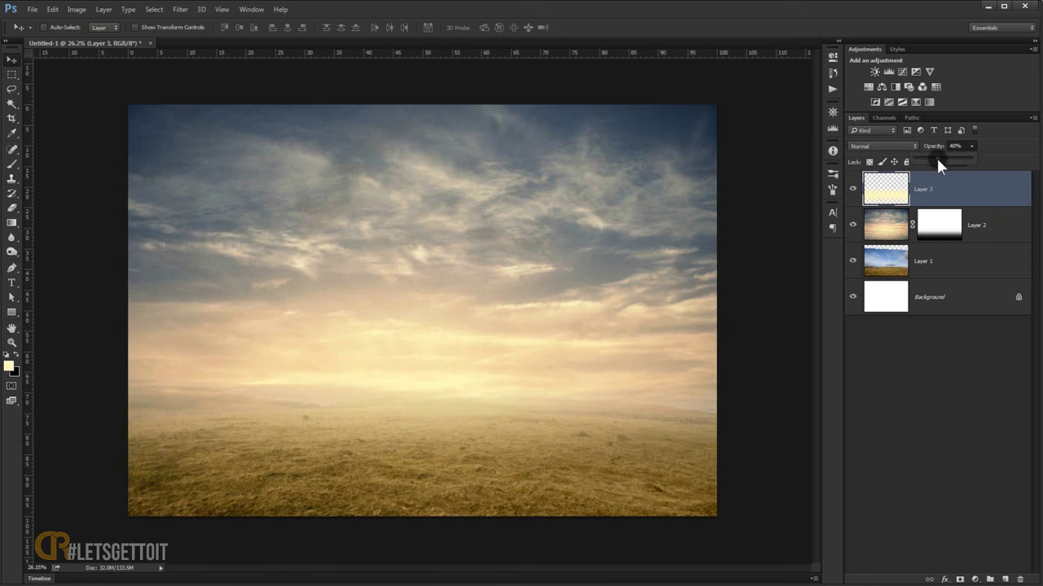
{"action": "left_click", "coordinate": [854, 189]}
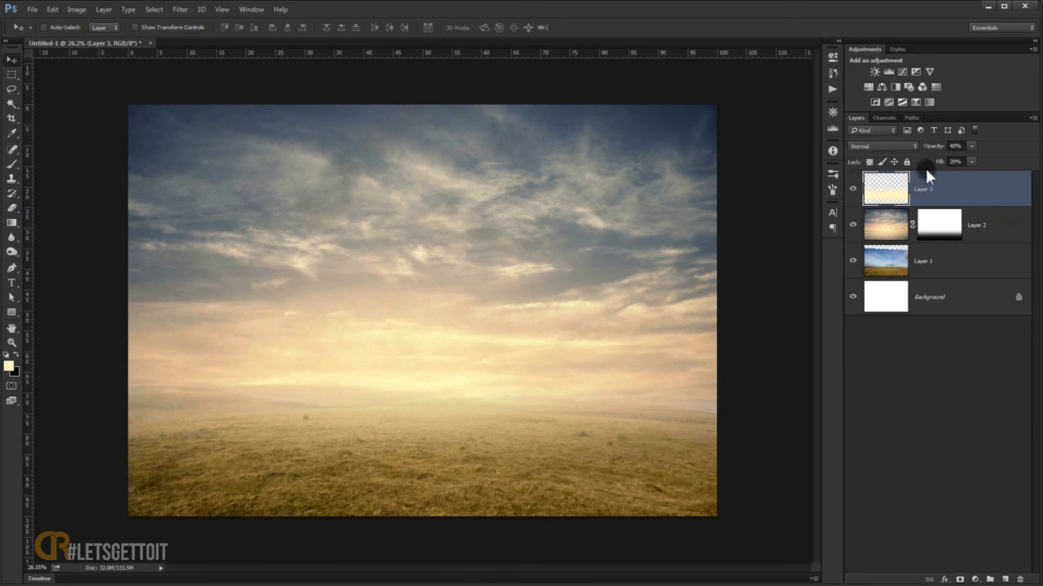
{"action": "left_click", "coordinate": [970, 147]}
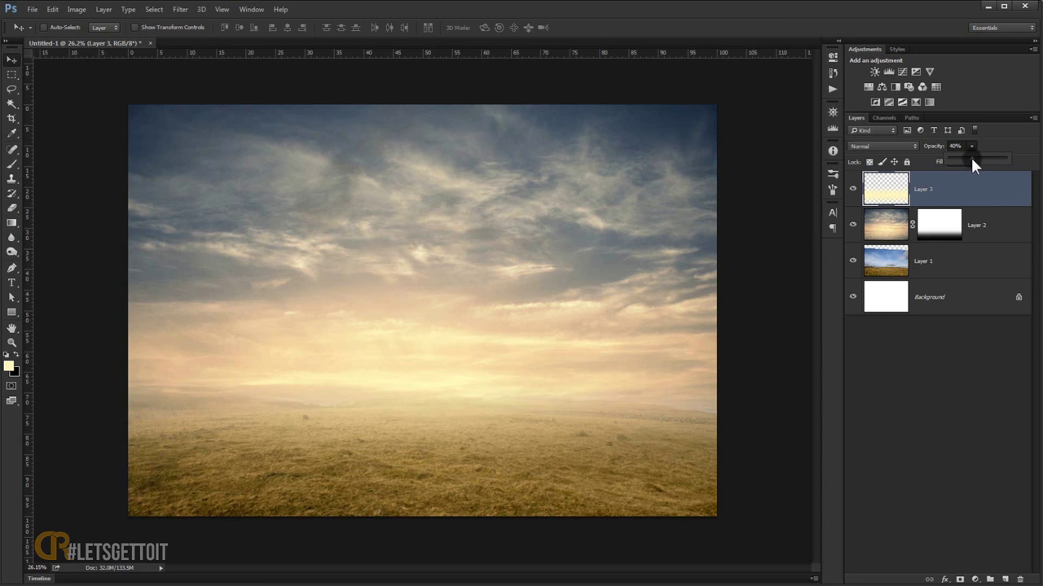
{"action": "left_click", "coordinate": [972, 381]}
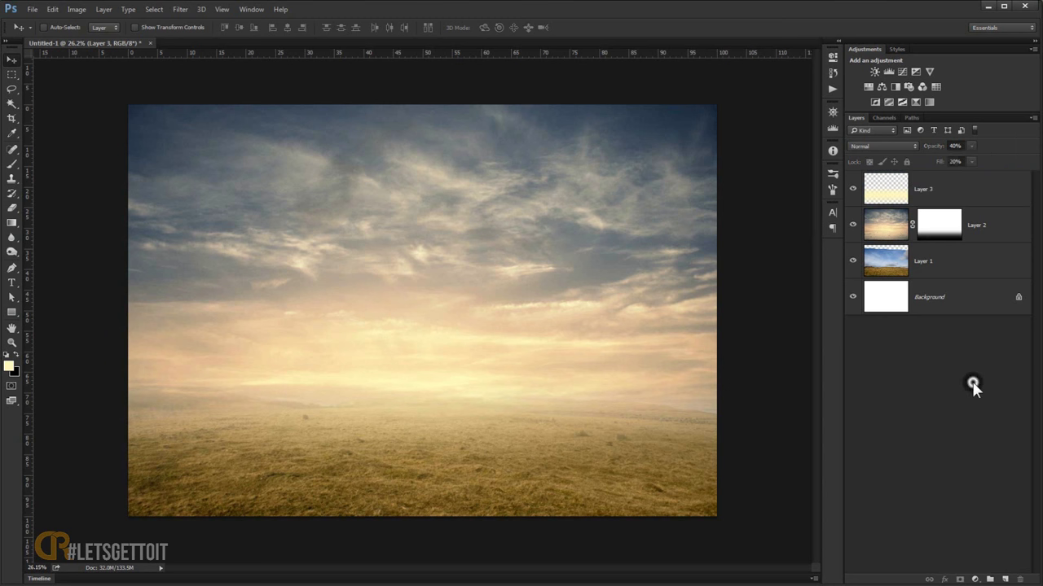
- Add a Levels adjustment clipped to Layer 1 with input levels 2, 0.55 and 238
{"action": "left_click", "coordinate": [939, 262]}
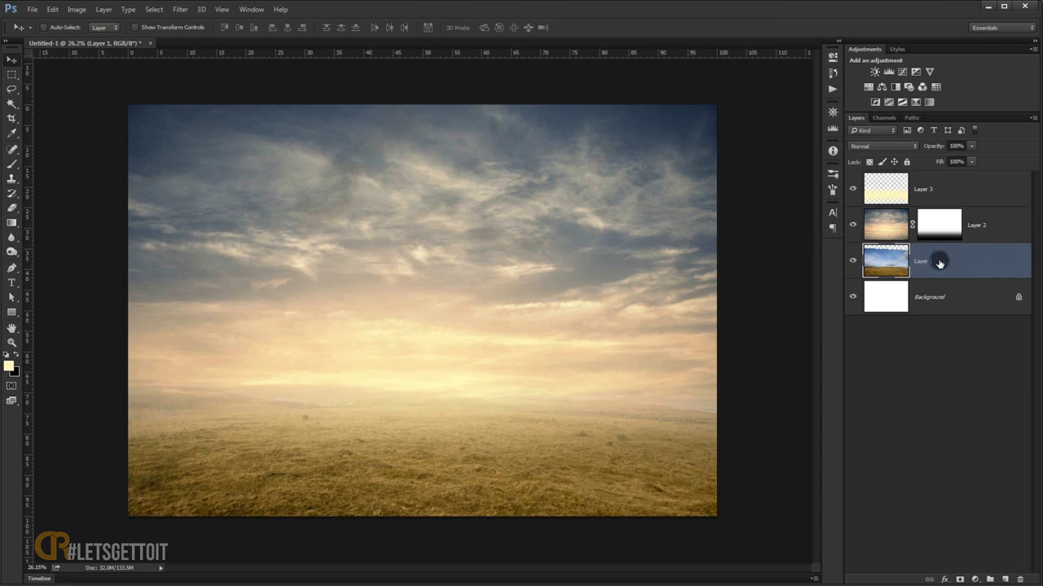
{"action": "left_click", "coordinate": [975, 580]}
{"action": "left_click", "coordinate": [986, 419]}
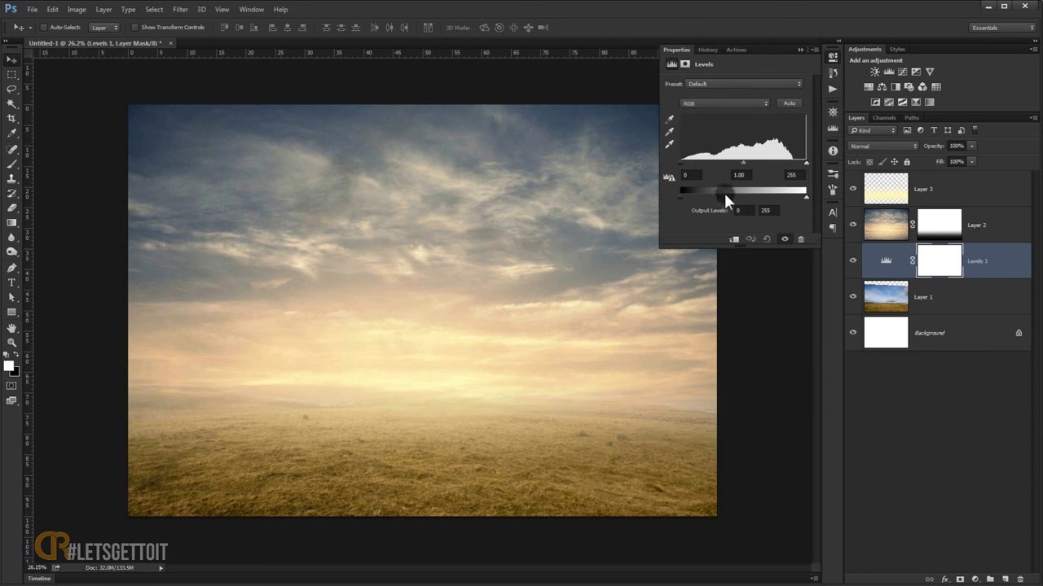
{"action": "left_click", "coordinate": [733, 239]}
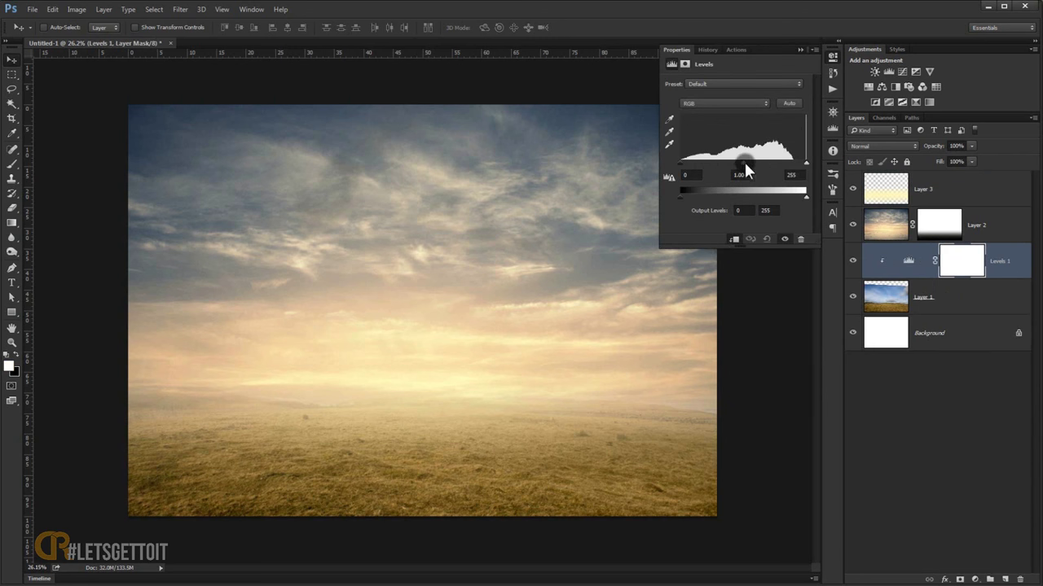
{"action": "left_click_drag", "start_coordinate": [743, 160], "coordinate": [764, 159]}
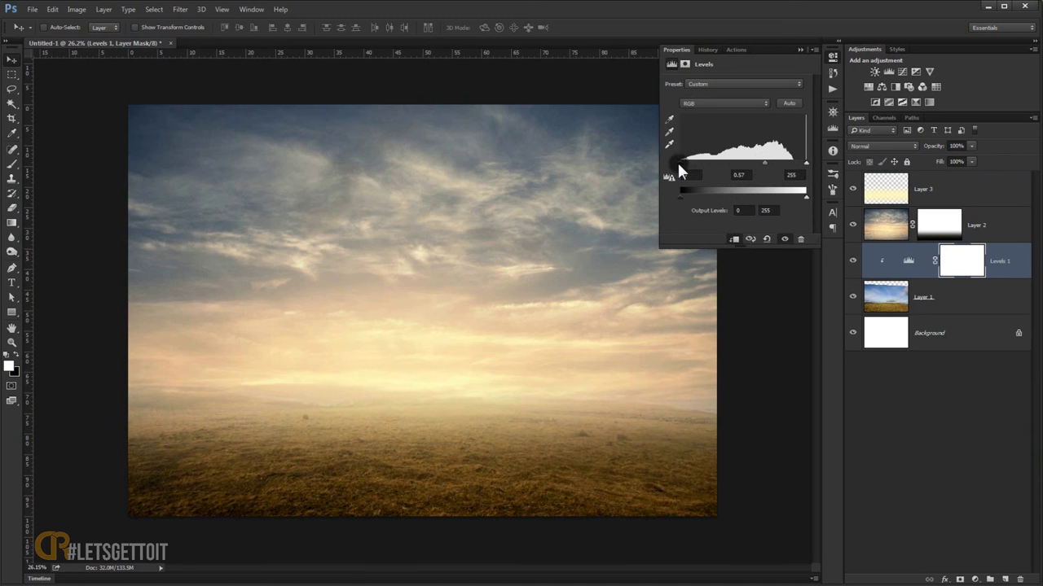
{"action": "left_click_drag", "start_coordinate": [679, 163], "coordinate": [682, 163]}
{"action": "left_click_drag", "start_coordinate": [804, 161], "coordinate": [764, 162]}
- Invert the Levels 1 mask and set a ~1874 px soft white brush at 38% opacity
{"action": "left_click", "coordinate": [799, 53]}
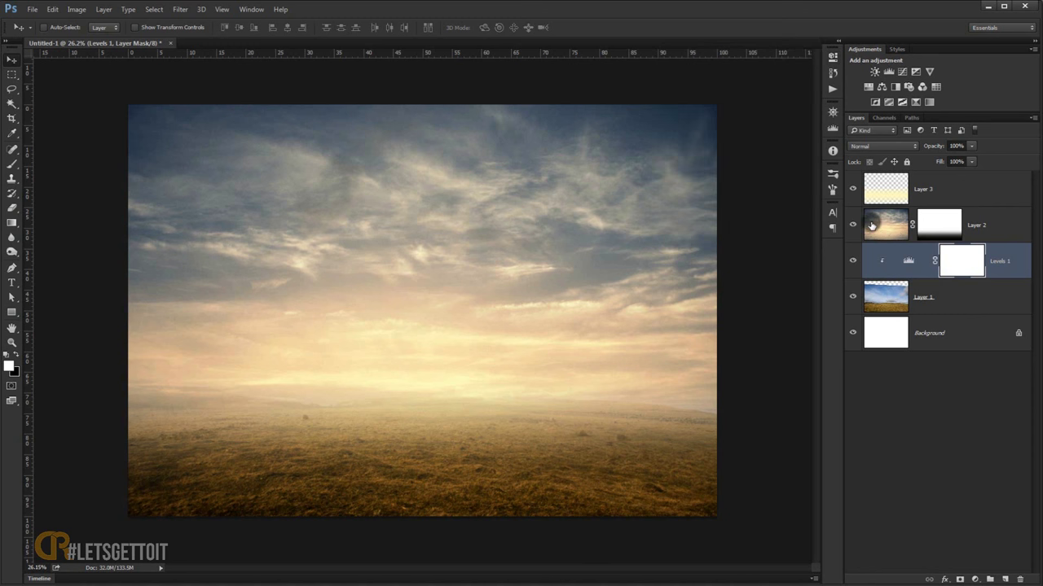
{"action": "double_click", "coordinate": [963, 262]}
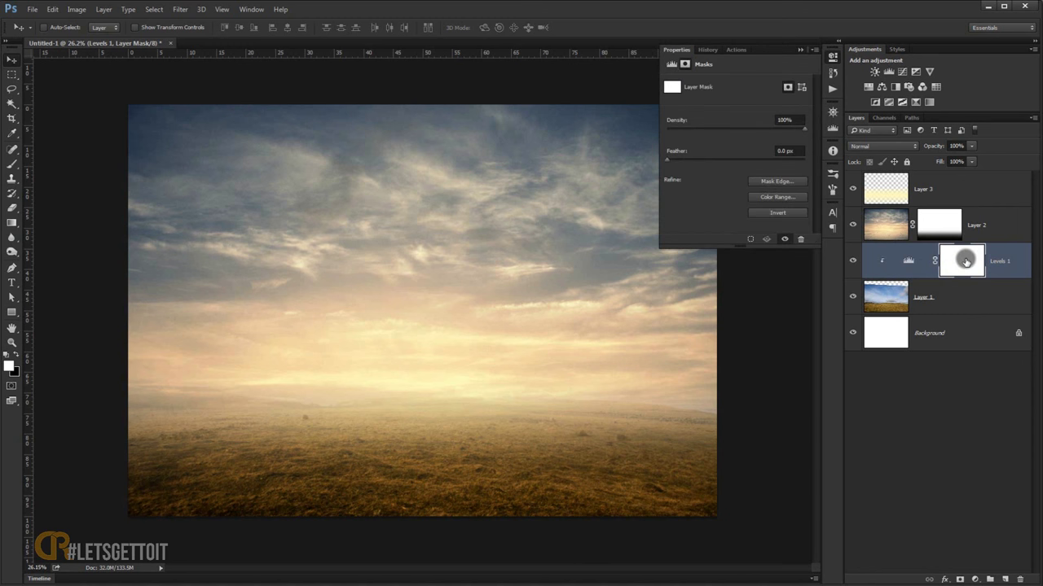
{"action": "left_click", "coordinate": [781, 212]}
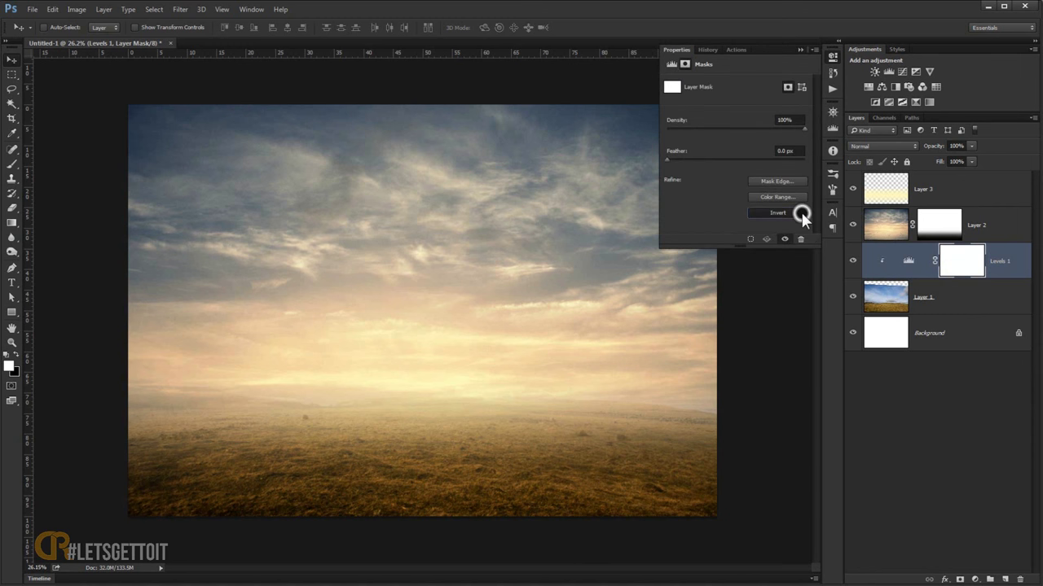
{"action": "left_click", "coordinate": [799, 49]}
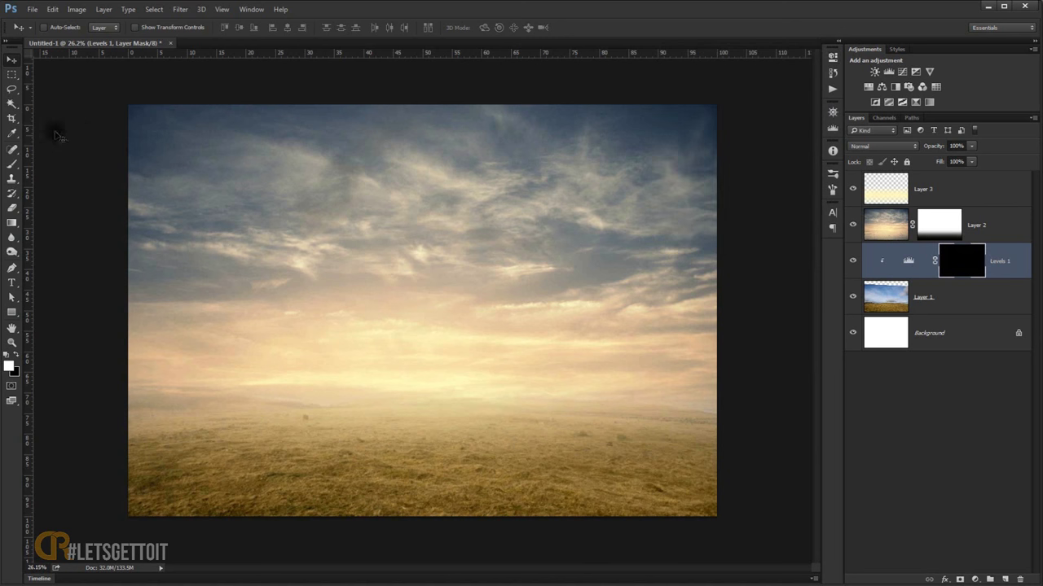
{"action": "left_click", "coordinate": [12, 164]}
{"action": "left_click_drag", "start_coordinate": [342, 251], "coordinate": [361, 256]}
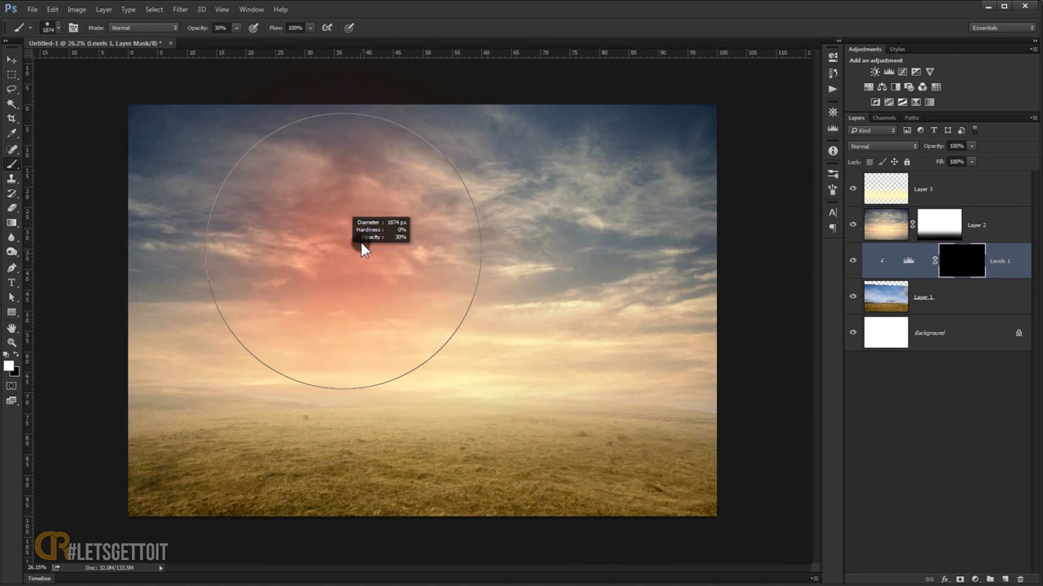
{"action": "scroll", "coordinate": [226, 125], "scroll_direction": "down", "scroll_amount": 2}
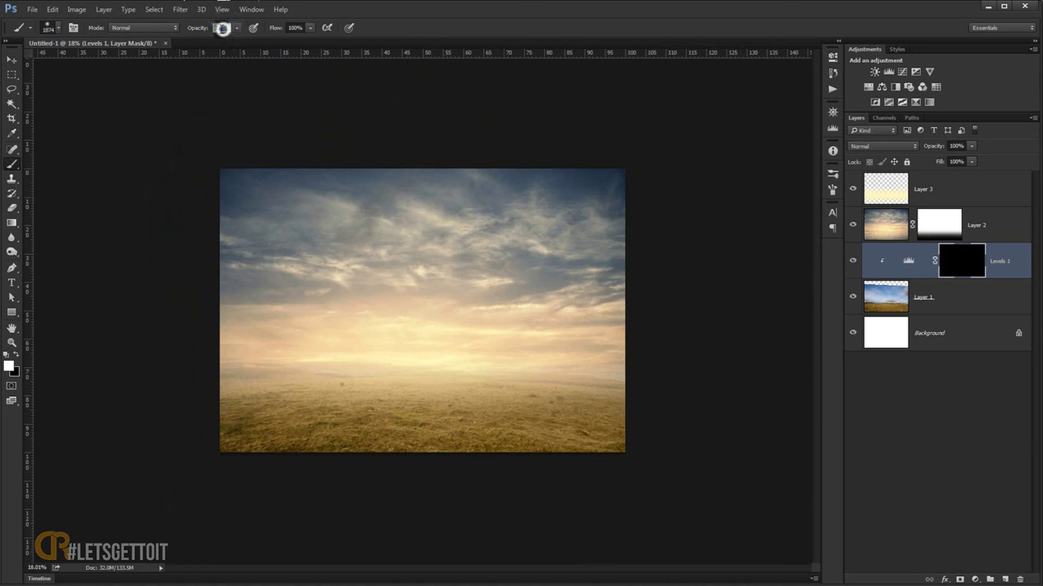
{"action": "left_click", "coordinate": [220, 28]}
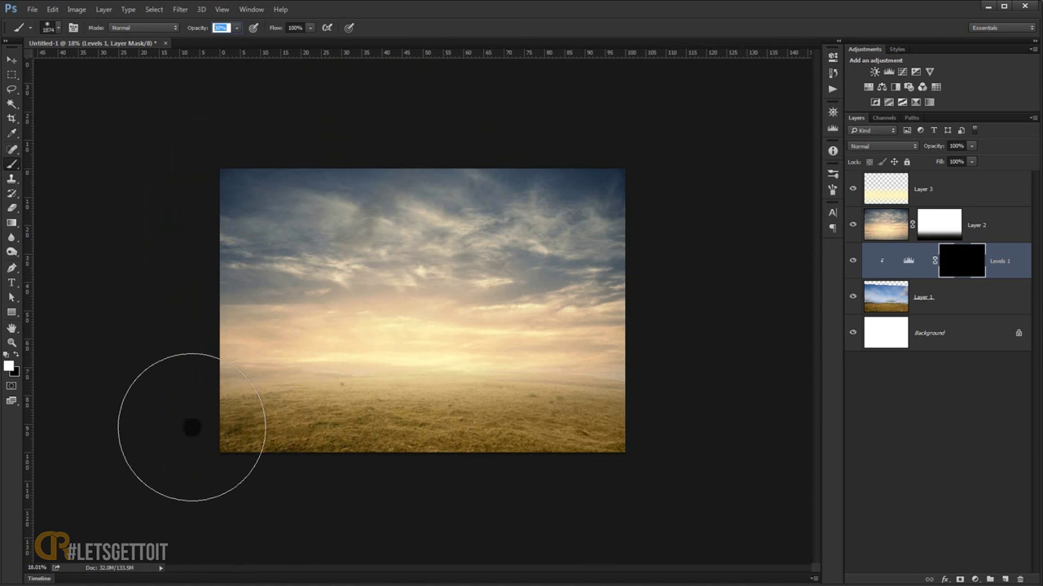
{"action": "left_click", "coordinate": [7, 355]}
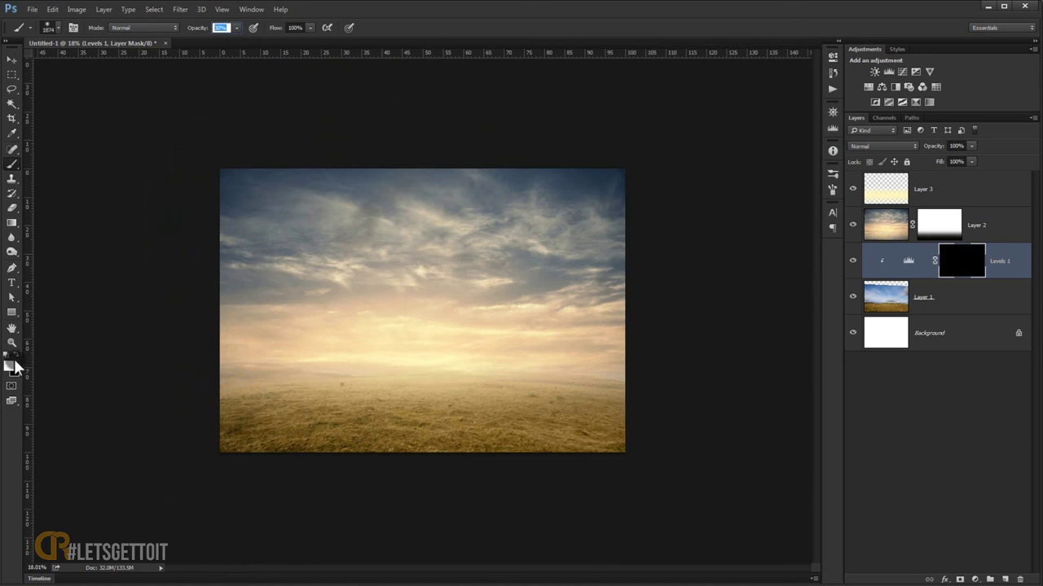
- Paint white along the lower-left and lower ground in the Levels 1 mask
{"action": "mouse_move", "coordinate": [217, 440]}
{"action": "left_mouse_down"}
{"action": "mouse_move", "coordinate": [314, 474]}
{"action": "mouse_move", "coordinate": [233, 412]}
{"action": "mouse_move", "coordinate": [209, 372]}
{"action": "mouse_move", "coordinate": [219, 449]}
{"action": "mouse_move", "coordinate": [268, 487]}
{"action": "mouse_move", "coordinate": [456, 505]}
{"action": "mouse_move", "coordinate": [670, 453]}
{"action": "mouse_move", "coordinate": [671, 288]}
{"action": "mouse_move", "coordinate": [489, 507]}
{"action": "mouse_move", "coordinate": [647, 326]}
{"action": "mouse_move", "coordinate": [644, 402]}
{"action": "mouse_move", "coordinate": [551, 482]}
{"action": "mouse_move", "coordinate": [112, 421]}
{"action": "mouse_move", "coordinate": [188, 290]}
{"action": "mouse_move", "coordinate": [268, 540]}
{"action": "mouse_move", "coordinate": [318, 430]}
{"action": "mouse_move", "coordinate": [296, 426]}
{"action": "mouse_move", "coordinate": [303, 415]}
{"action": "left_mouse_up"}
{"action": "scroll", "coordinate": [322, 393], "scroll_direction": "up", "scroll_amount": 1}
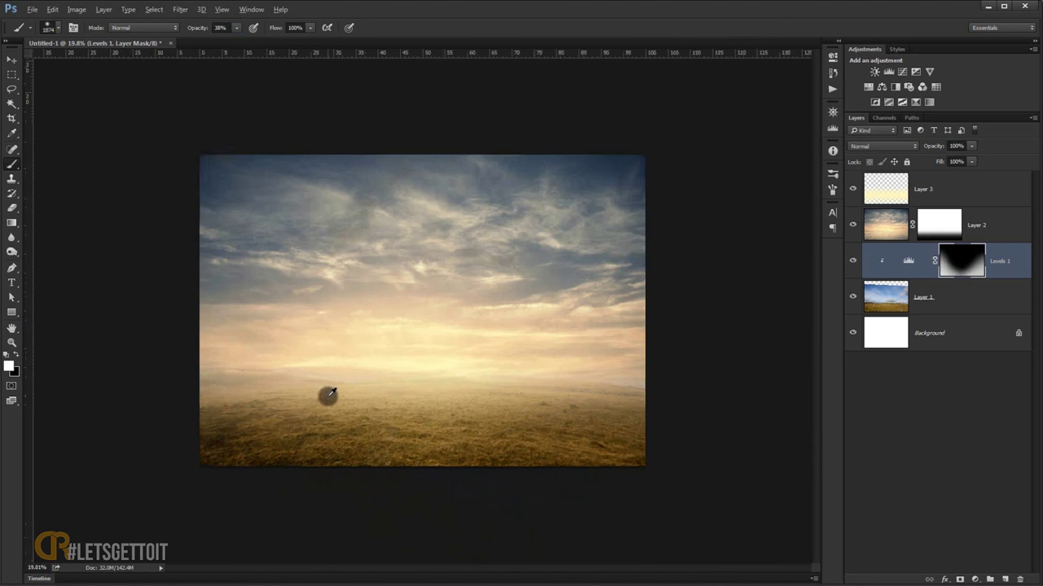
{"action": "scroll", "coordinate": [330, 402], "scroll_direction": "up", "scroll_amount": 2}
{"action": "mouse_move", "coordinate": [351, 420]}
{"action": "left_mouse_down"}
{"action": "mouse_move", "coordinate": [330, 435]}
{"action": "mouse_move", "coordinate": [367, 461]}
{"action": "mouse_move", "coordinate": [652, 447]}
{"action": "left_mouse_up"}
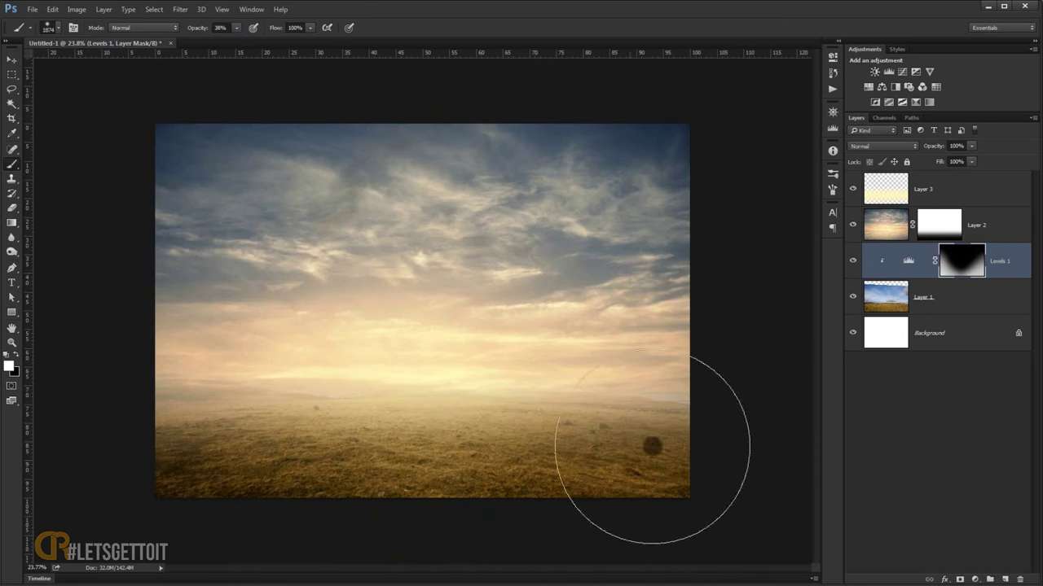
{"action": "left_click", "coordinate": [11, 60]}
{"action": "scroll", "coordinate": [345, 432], "scroll_direction": "up", "scroll_amount": 1}
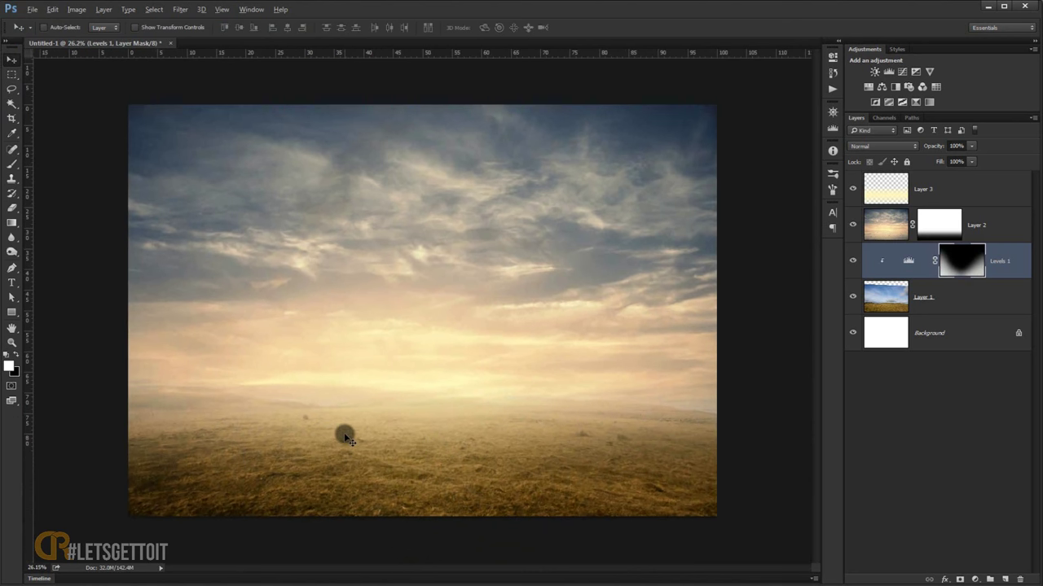
- Add a Color Balance layer above Layer 3 with midtones about -5, -5, -3
{"action": "left_click", "coordinate": [961, 193]}
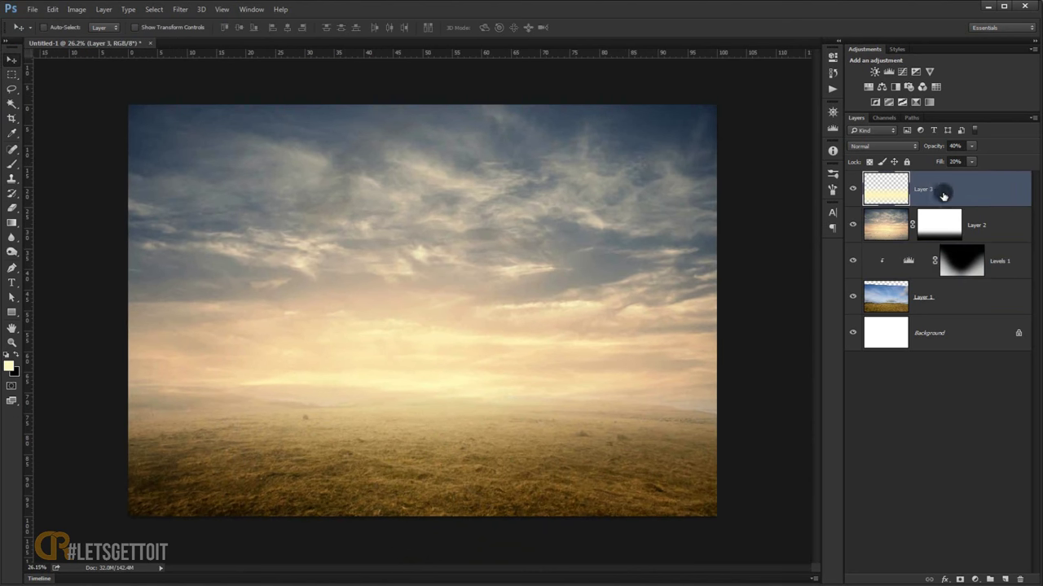
{"action": "left_click", "coordinate": [975, 579]}
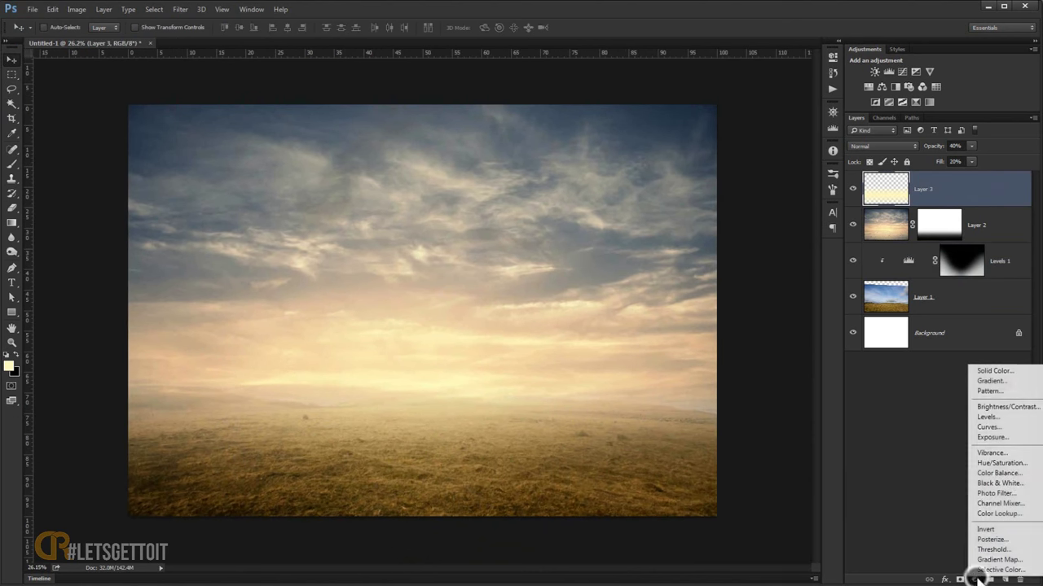
{"action": "left_click", "coordinate": [1014, 473]}
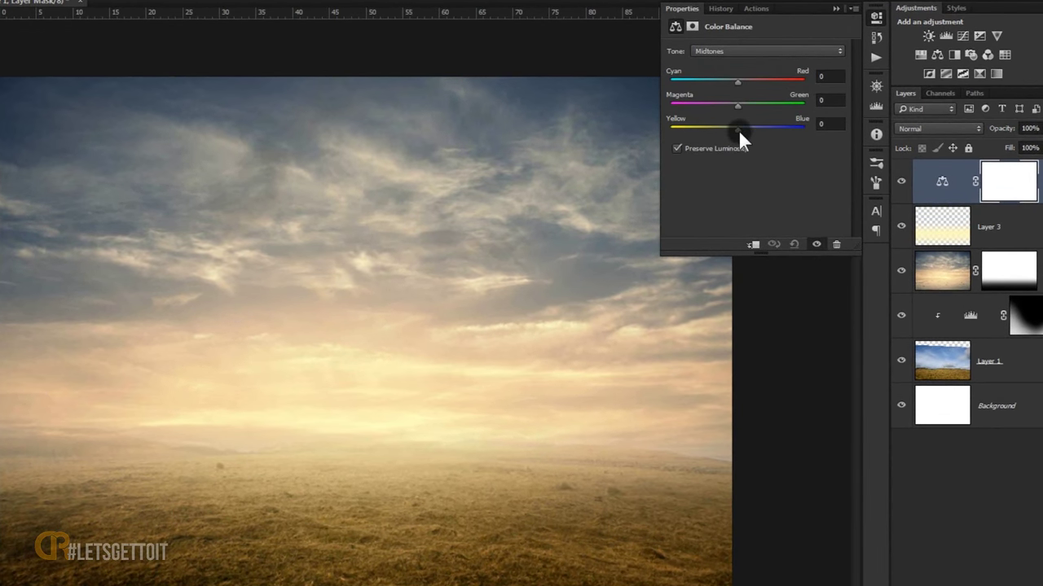
{"action": "left_click_drag", "start_coordinate": [738, 129], "coordinate": [746, 130]}
{"action": "left_click", "coordinate": [747, 129]}
{"action": "mouse_move", "coordinate": [746, 130]}
{"action": "left_mouse_down"}
{"action": "mouse_move", "coordinate": [731, 130]}
{"action": "mouse_move", "coordinate": [740, 129]}
{"action": "left_mouse_up"}
{"action": "mouse_move", "coordinate": [736, 84]}
{"action": "left_mouse_down"}
{"action": "mouse_move", "coordinate": [743, 106]}
{"action": "mouse_move", "coordinate": [734, 131]}
{"action": "mouse_move", "coordinate": [744, 131]}
{"action": "left_mouse_up"}
{"action": "left_click_drag", "start_coordinate": [737, 105], "coordinate": [737, 81]}
{"action": "left_click_drag", "start_coordinate": [736, 82], "coordinate": [733, 80]}
- Close the Color Balance properties and select the Levels 1 layer
{"action": "left_click", "coordinate": [835, 9]}
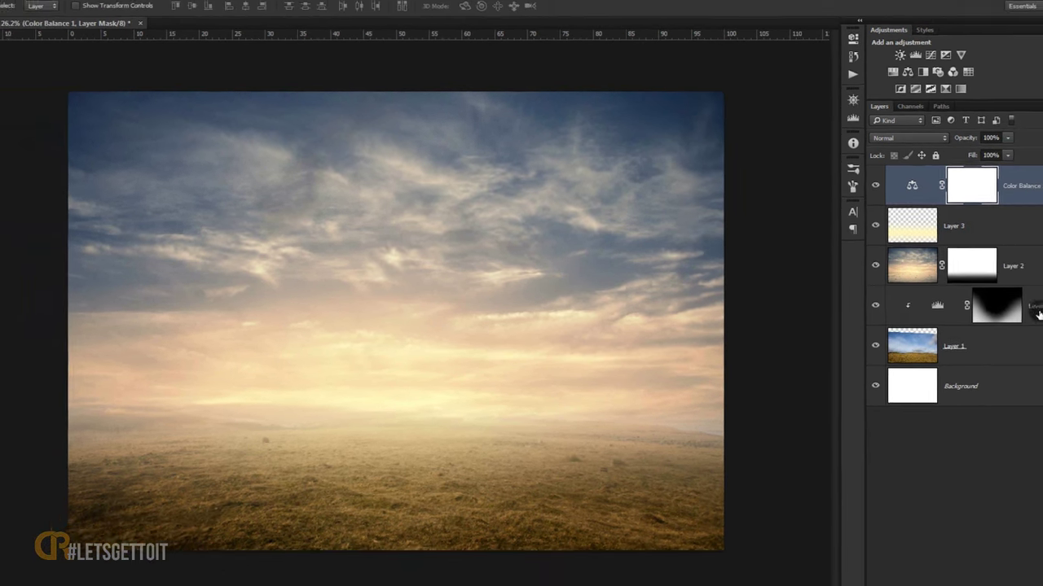
{"action": "left_click", "coordinate": [976, 296]}
{"action": "left_click", "coordinate": [975, 579]}
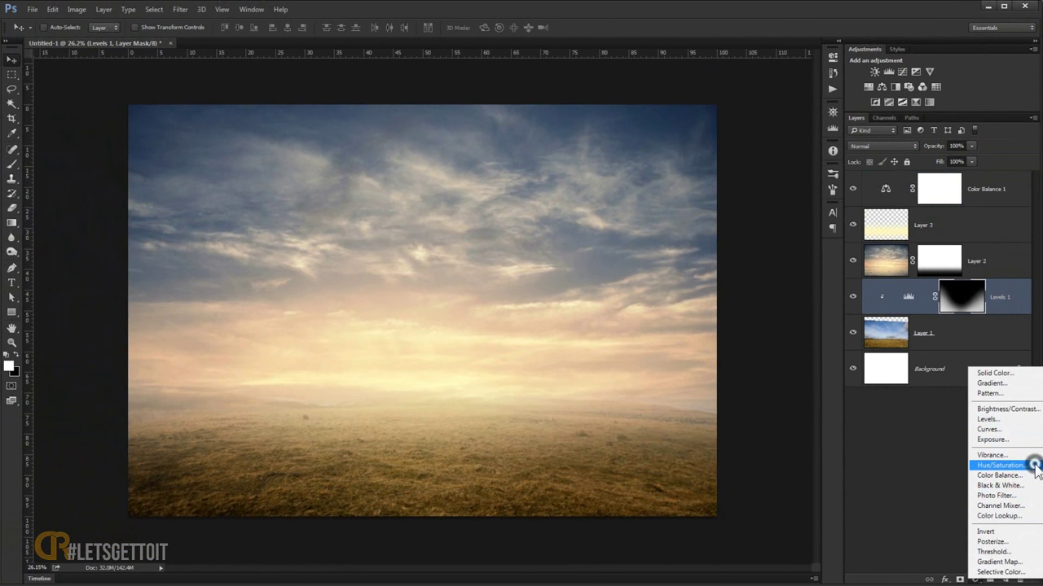
- Add a Hue/Saturation layer above Levels 1 with Hue +16, Saturation +4, Lightness -13
{"action": "left_click", "coordinate": [1023, 465]}
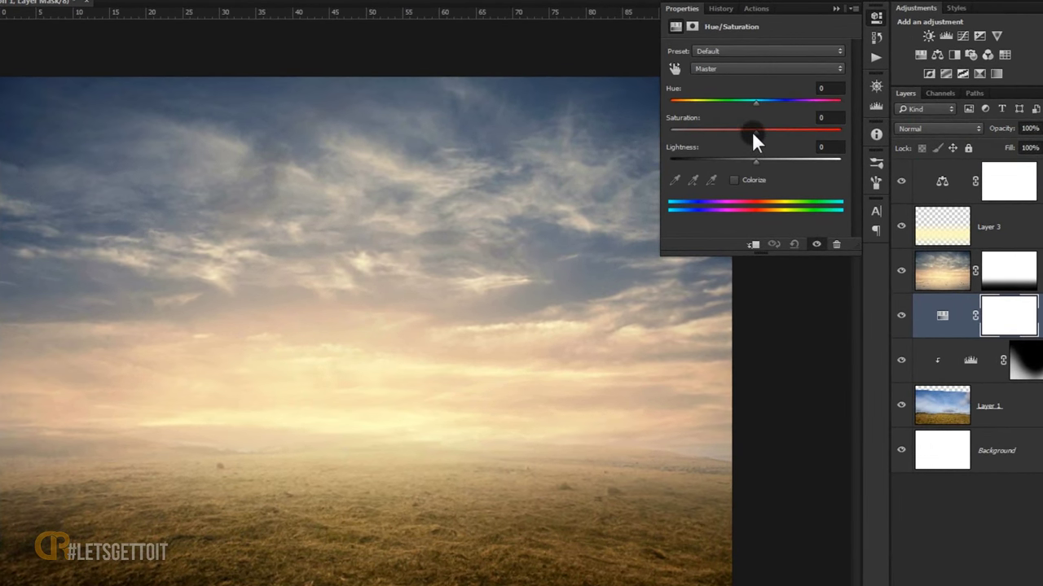
{"action": "mouse_move", "coordinate": [754, 130]}
{"action": "left_mouse_down"}
{"action": "mouse_move", "coordinate": [764, 132]}
{"action": "mouse_move", "coordinate": [766, 103]}
{"action": "left_mouse_up"}
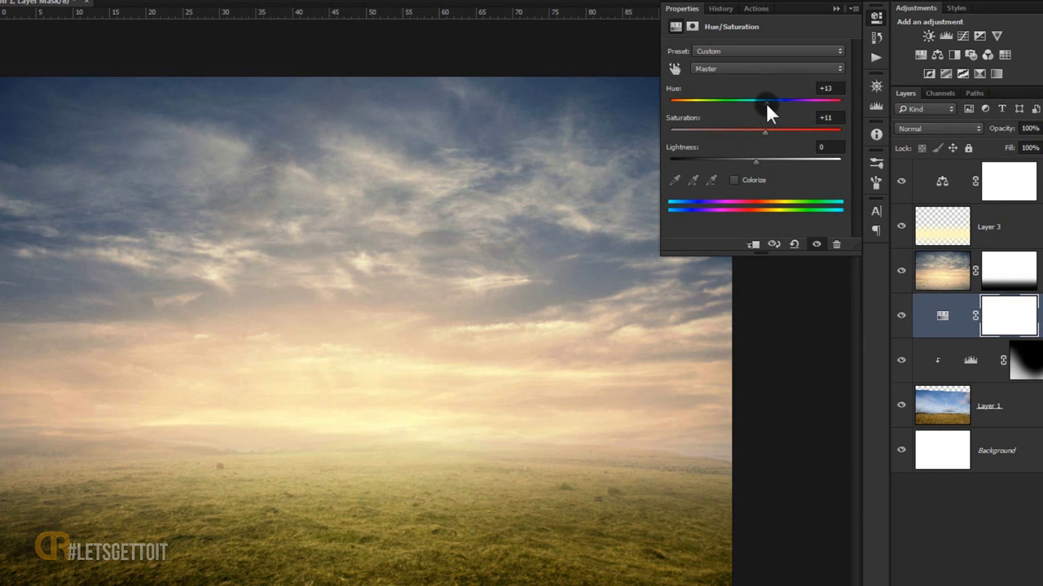
{"action": "left_click_drag", "start_coordinate": [753, 160], "coordinate": [742, 161]}
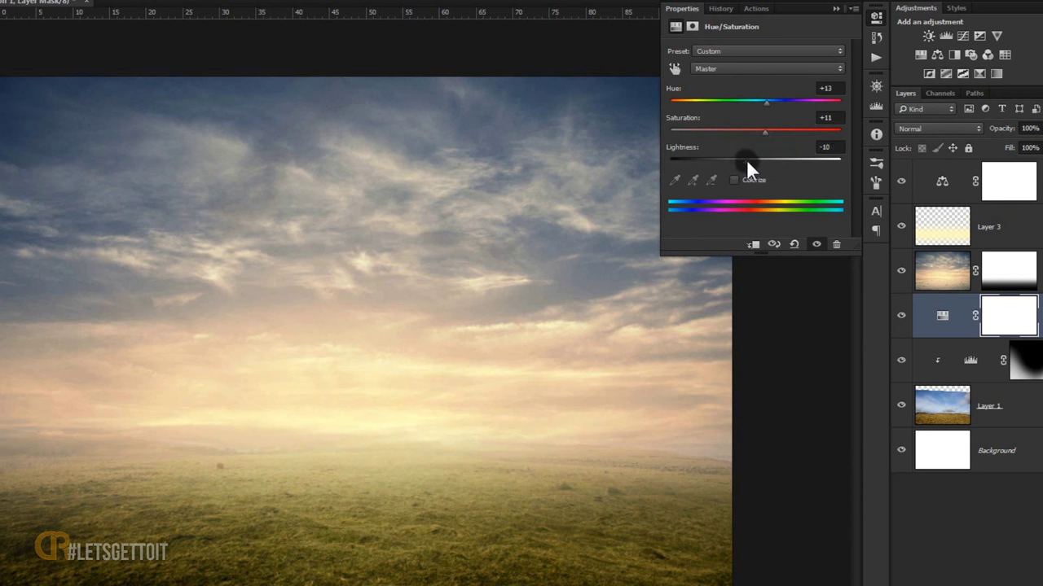
{"action": "left_click_drag", "start_coordinate": [764, 129], "coordinate": [759, 136]}
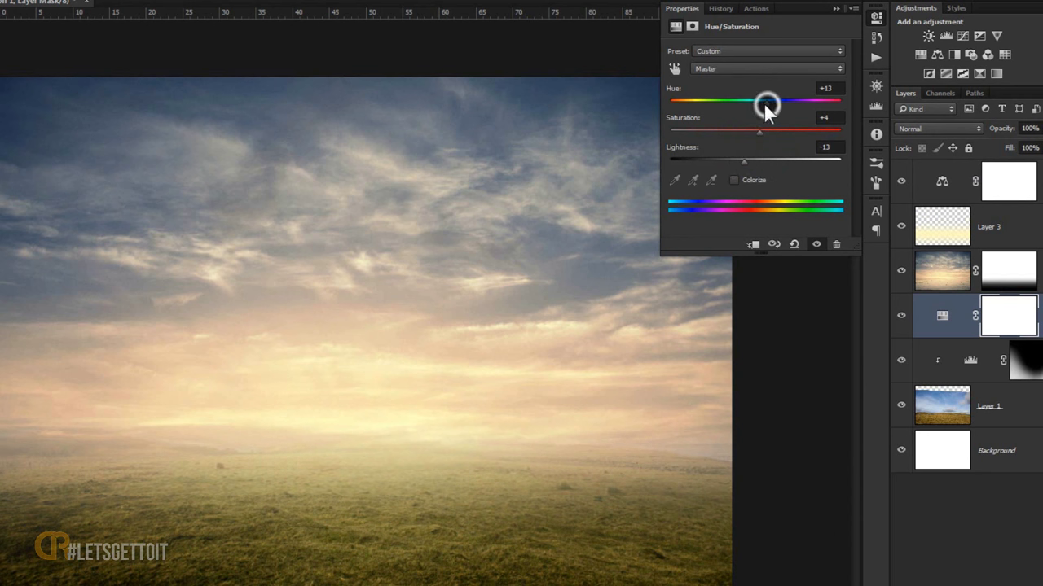
{"action": "left_click_drag", "start_coordinate": [767, 103], "coordinate": [769, 104]}
{"action": "left_click", "coordinate": [836, 8]}
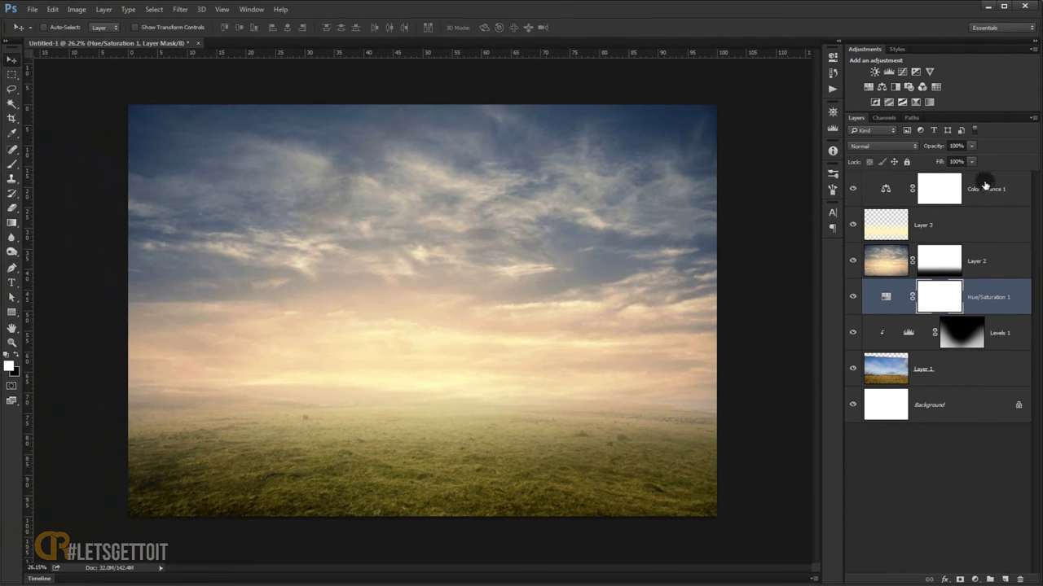
- Delete the Background layer, group the remaining layers as BG, and open the balloon girl photo
{"action": "left_click", "coordinate": [988, 177]}
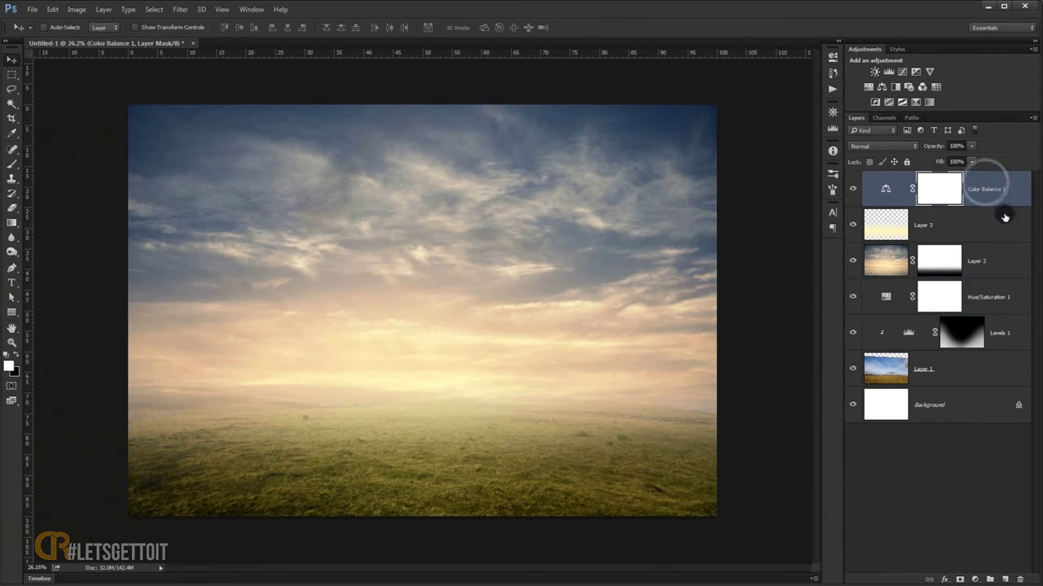
{"action": "mouse_move", "coordinate": [959, 405]}
{"action": "left_mouse_down"}
{"action": "mouse_move", "coordinate": [977, 535]}
{"action": "mouse_move", "coordinate": [1020, 579]}
{"action": "left_mouse_up"}
{"action": "left_click", "coordinate": [995, 191], "text": "shift"}
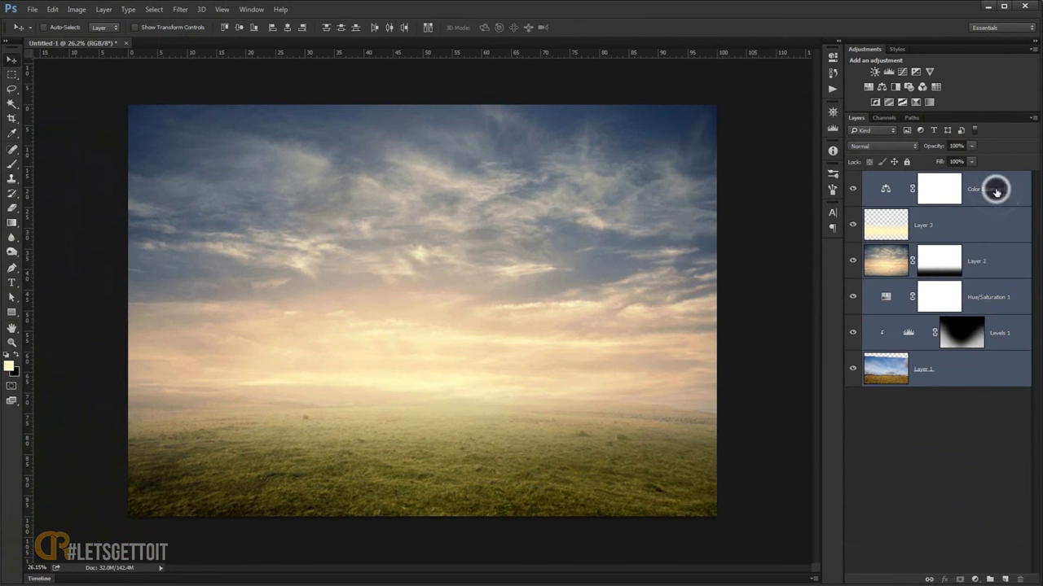
{"action": "key", "text": "ctrl+g"}
{"action": "double_click", "coordinate": [895, 178]}
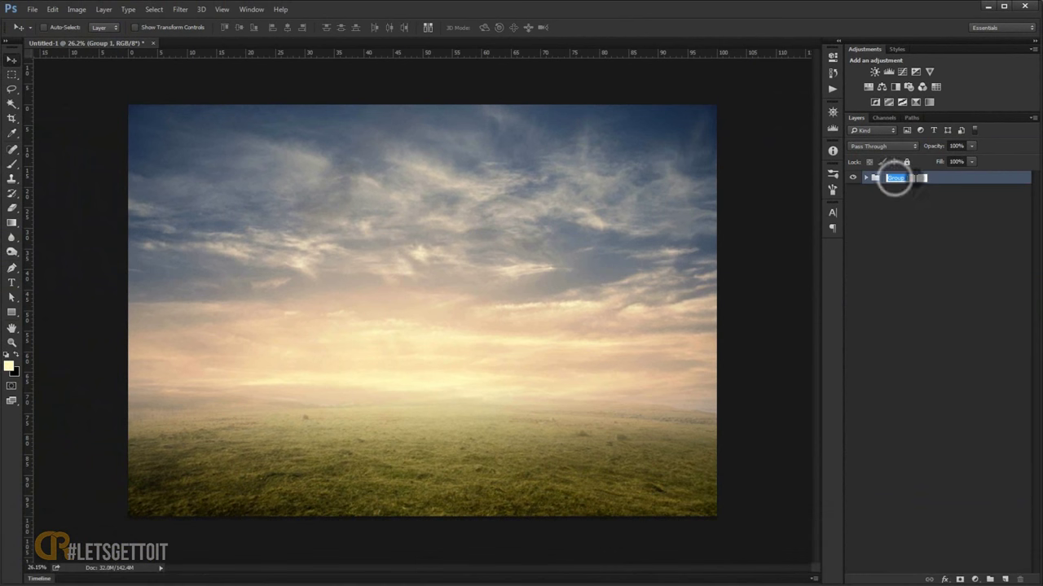
{"action": "type", "text": "BG"}
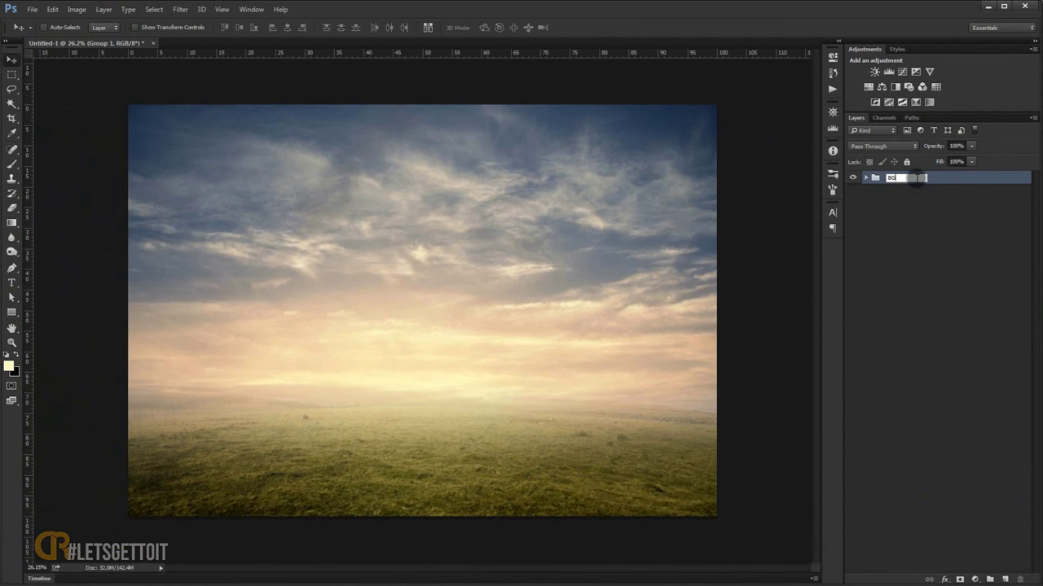
{"action": "left_click", "coordinate": [923, 218]}
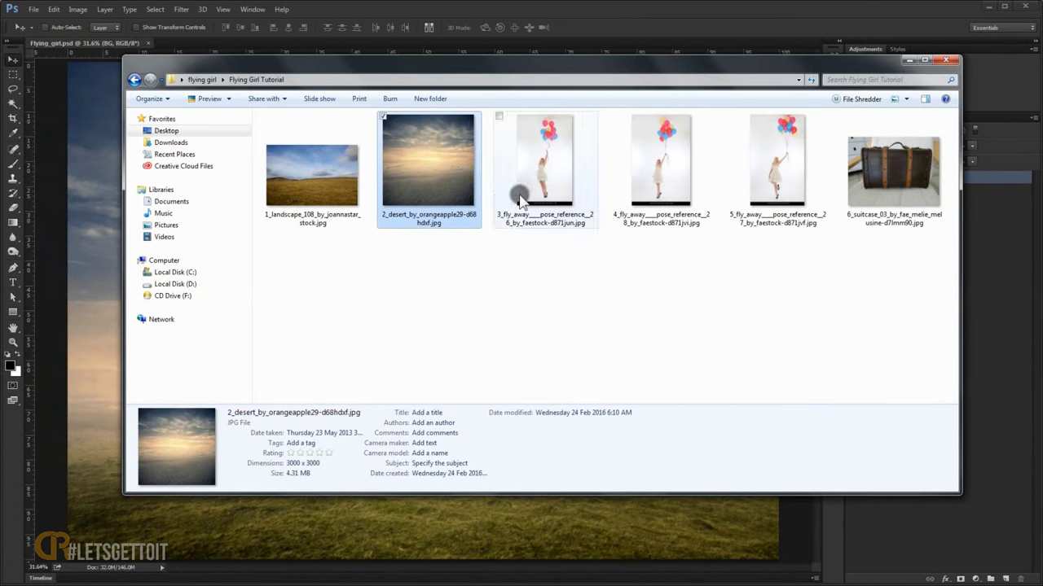
{"action": "left_click", "coordinate": [661, 184]}
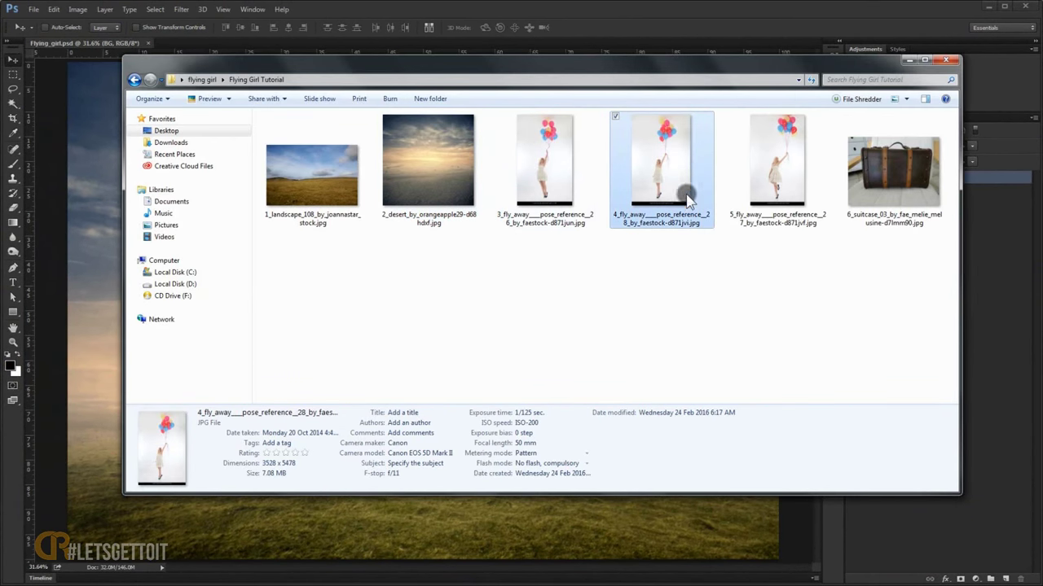
{"action": "left_click_drag", "start_coordinate": [688, 199], "coordinate": [20, 439]}
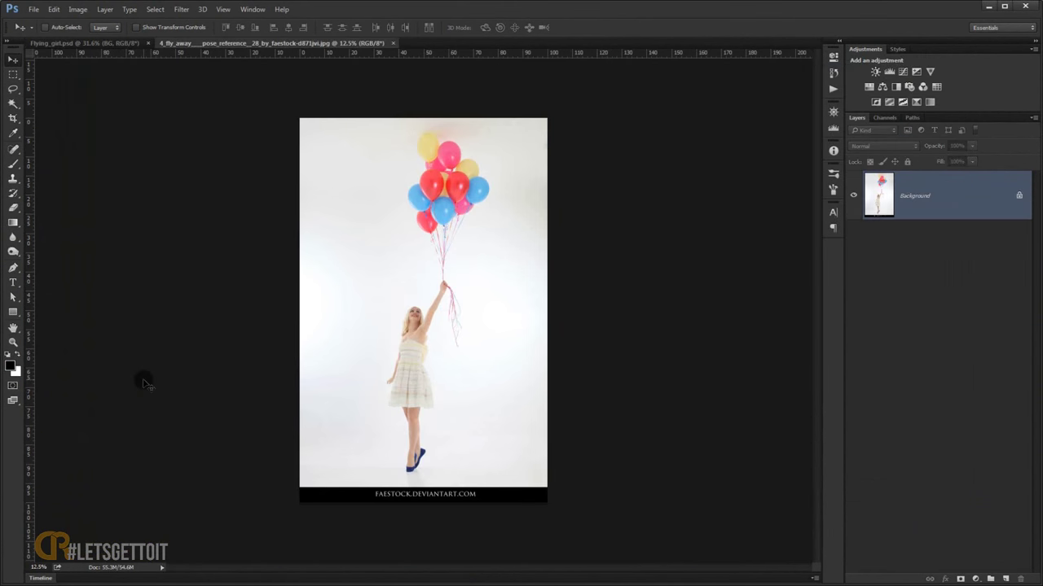
- Crop the photo's bottom edge above the watermark strip, nudging the top edge down slightly
{"action": "key", "text": "ctrl+0"}
{"action": "left_click", "coordinate": [12, 121]}
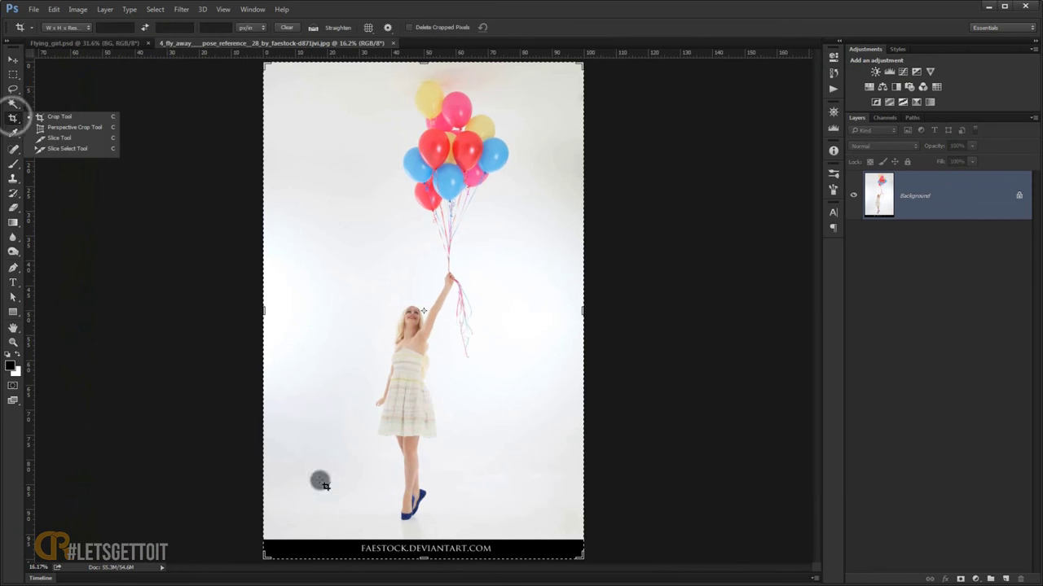
{"action": "left_click_drag", "start_coordinate": [420, 559], "coordinate": [423, 546]}
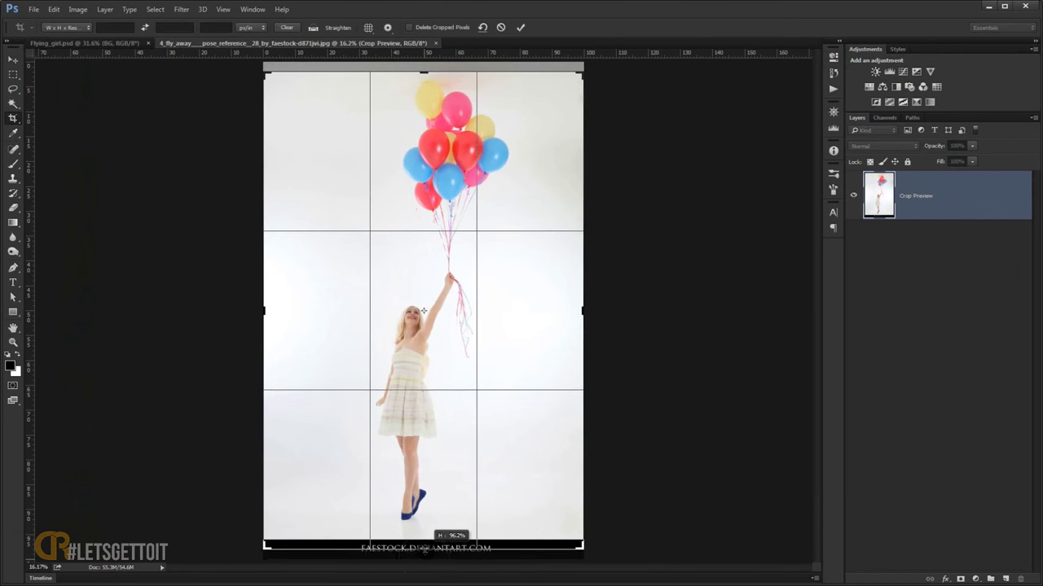
{"action": "left_click", "coordinate": [412, 114]}
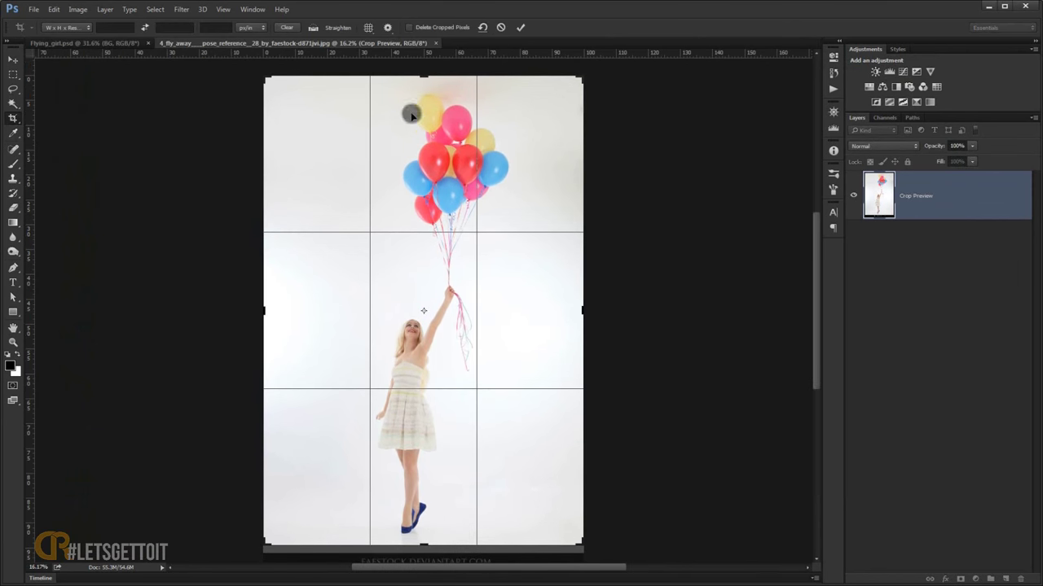
{"action": "left_click_drag", "start_coordinate": [425, 76], "coordinate": [424, 80]}
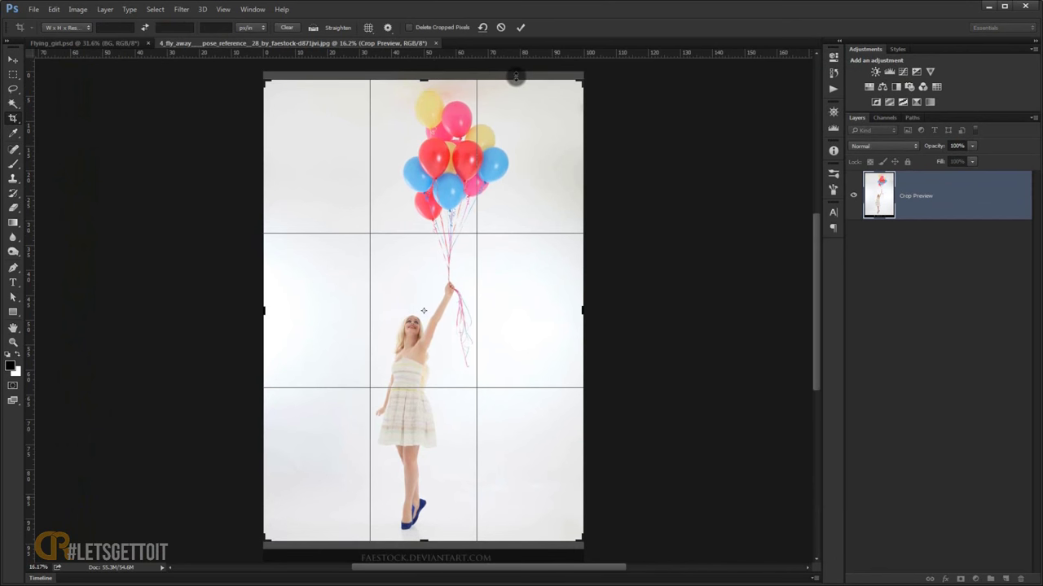
{"action": "key", "text": "Return"}
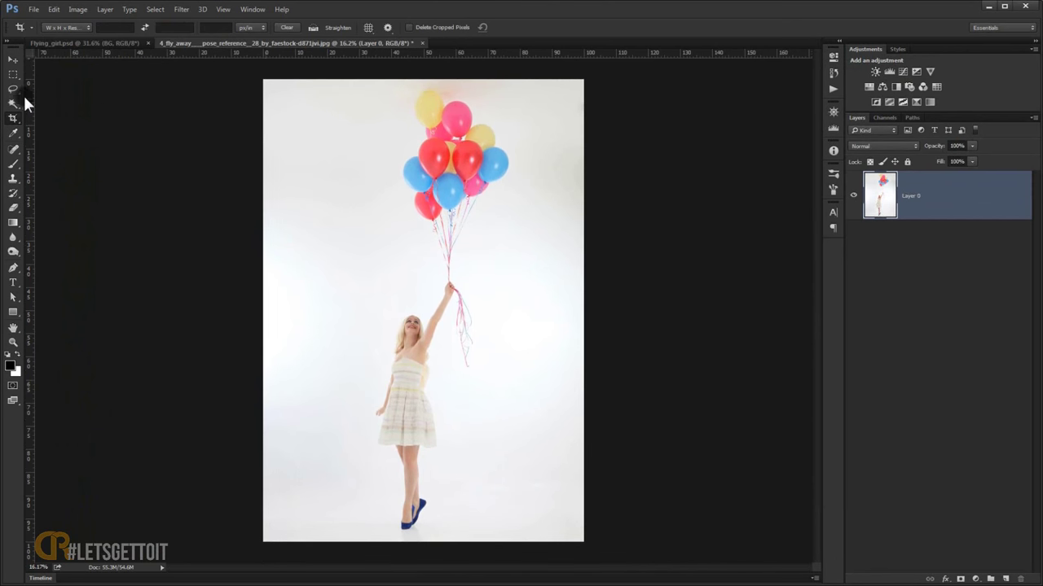
{"action": "left_click", "coordinate": [13, 60]}
{"action": "key", "text": "ctrl+0"}
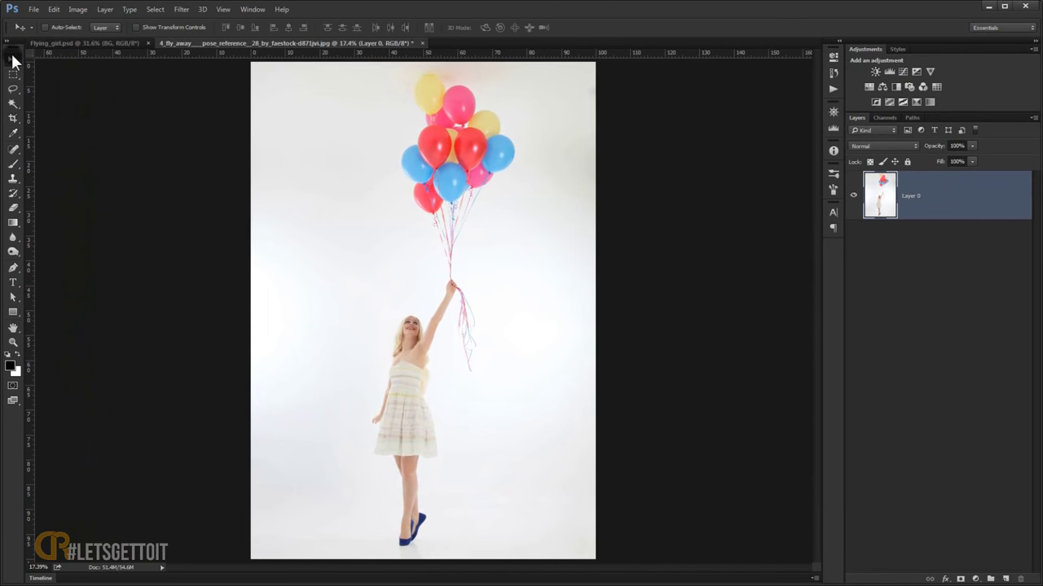
- Preview the Red, Green and Blue channels individually
{"action": "left_click", "coordinate": [884, 117]}
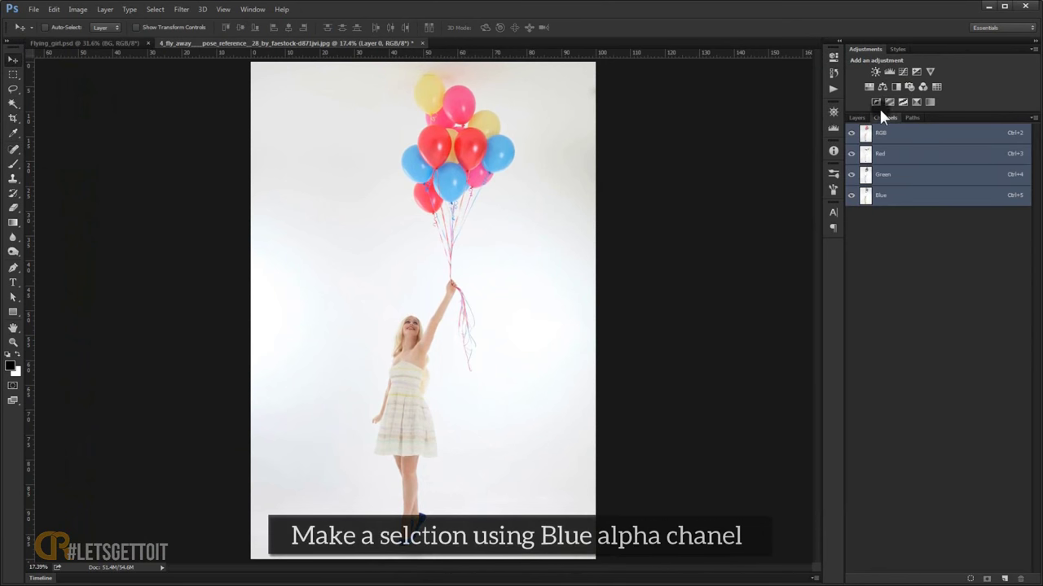
{"action": "left_click", "coordinate": [878, 152]}
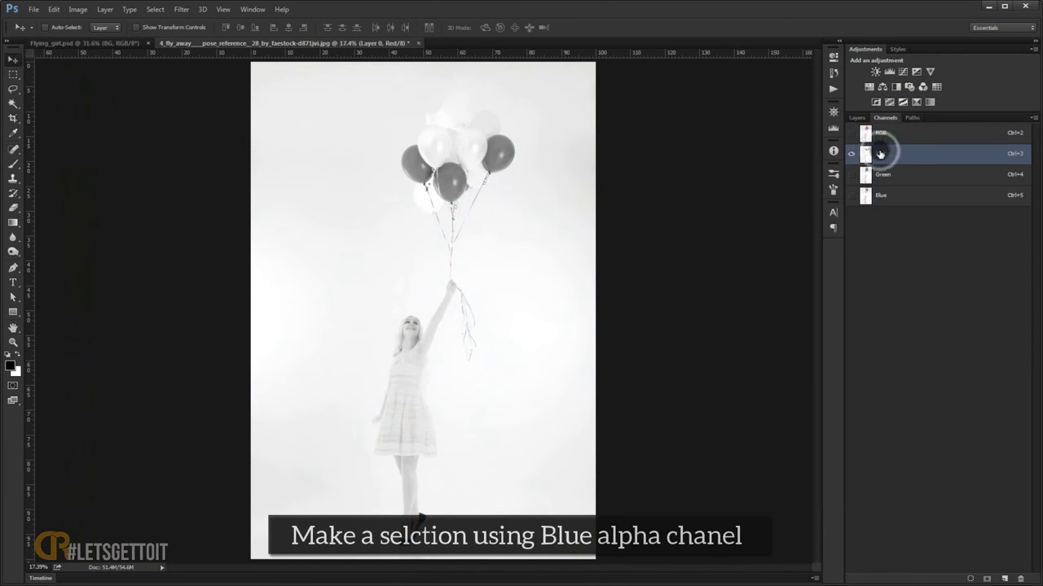
{"action": "left_click", "coordinate": [942, 175]}
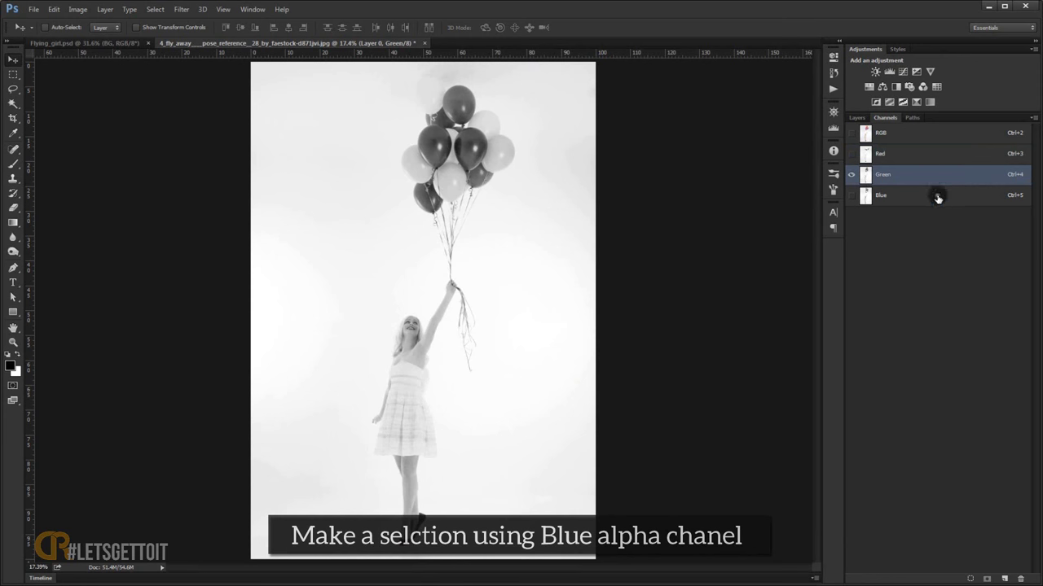
{"action": "left_click", "coordinate": [938, 198]}
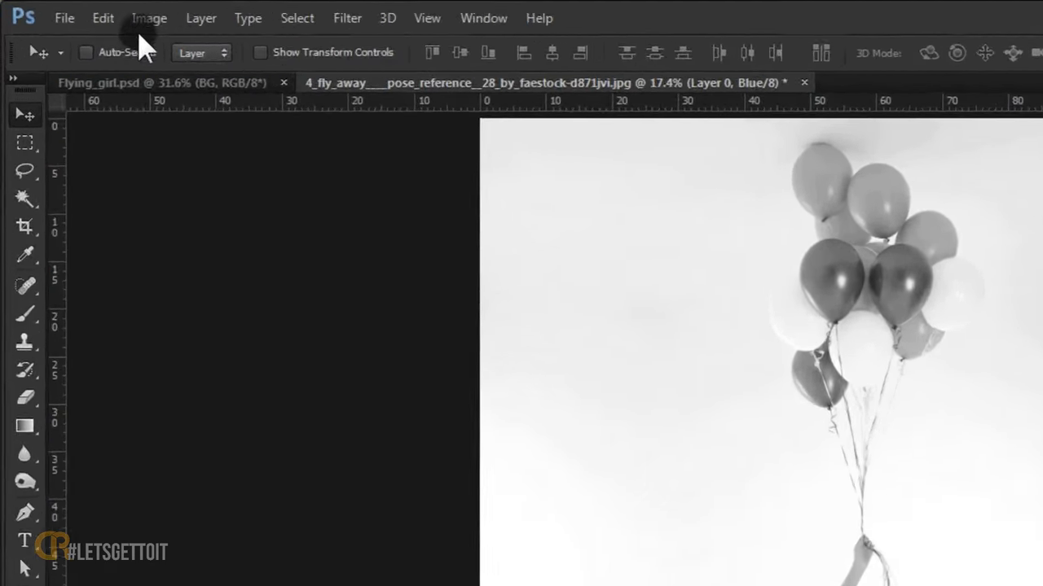
- Create Alpha 1 with Calculations blending Blue with Blue in Multiply mode
{"action": "left_click", "coordinate": [78, 9]}
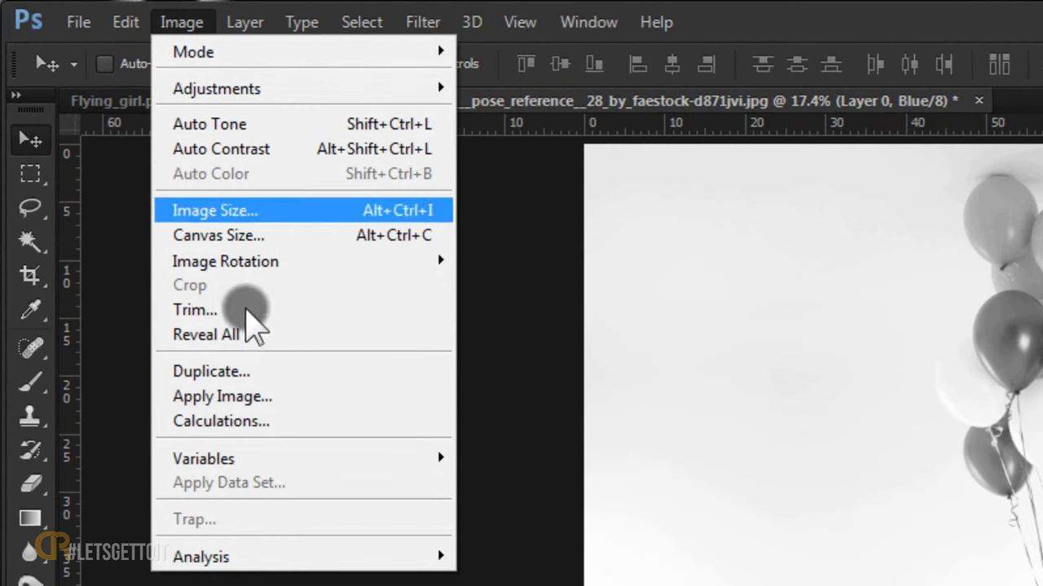
{"action": "left_click", "coordinate": [257, 424]}
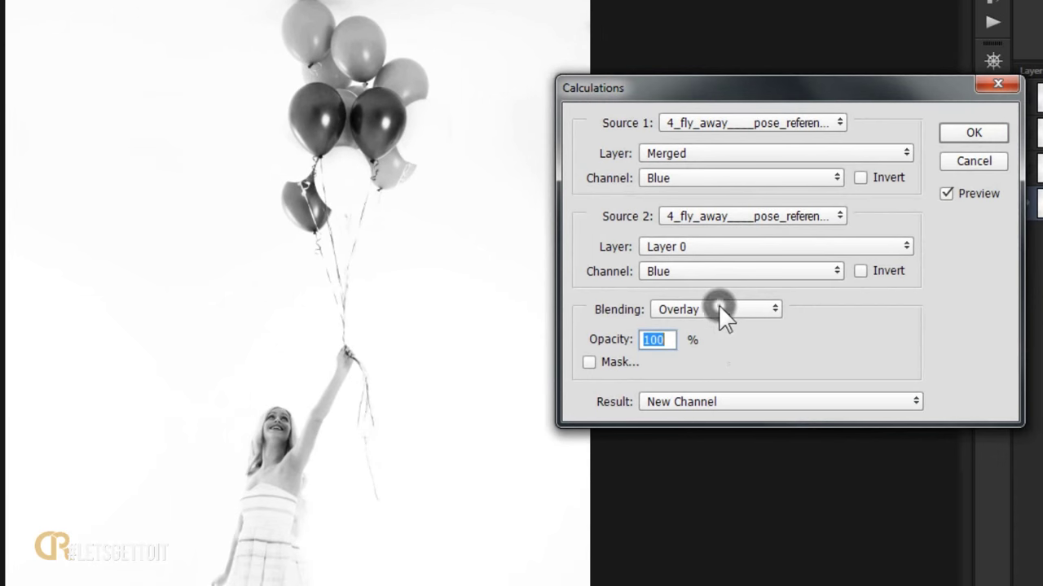
{"action": "left_click", "coordinate": [718, 309]}
{"action": "left_click", "coordinate": [722, 366]}
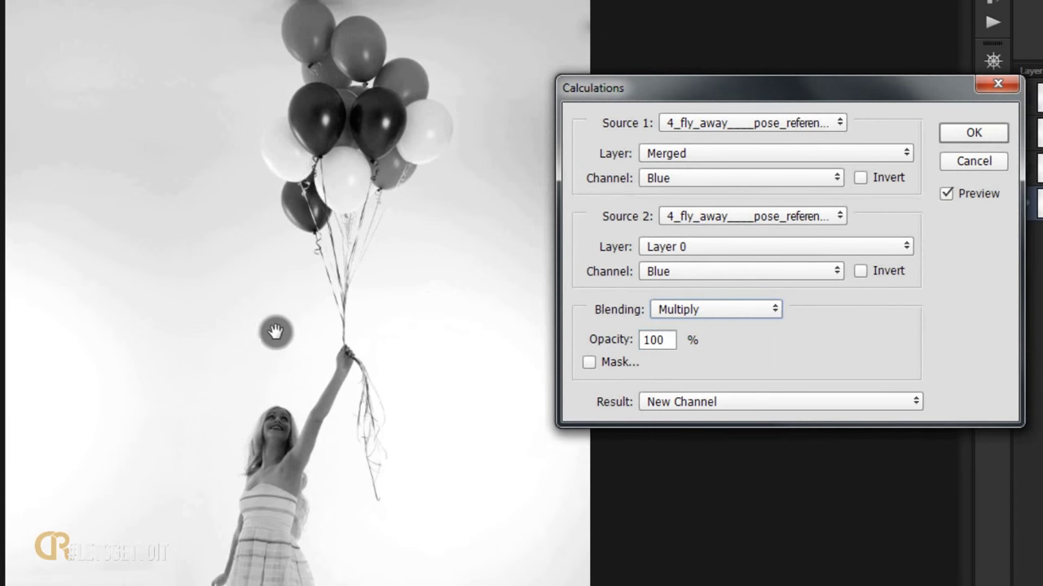
{"action": "left_click", "coordinate": [973, 132]}
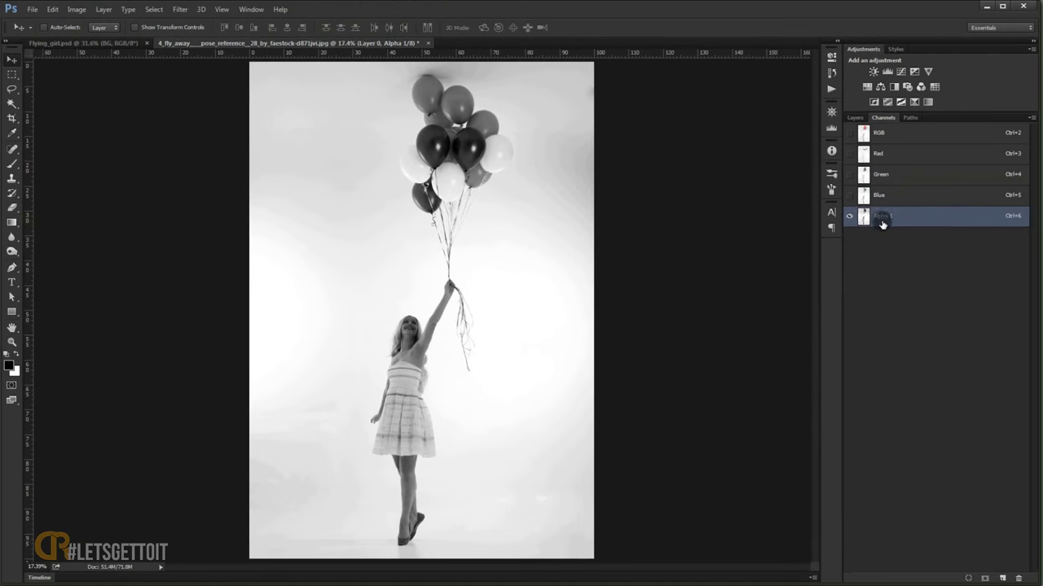
- Create Alpha 2 with Calculations blending Alpha 1 with Alpha 1 in Overlay mode
{"action": "left_click", "coordinate": [77, 9]}
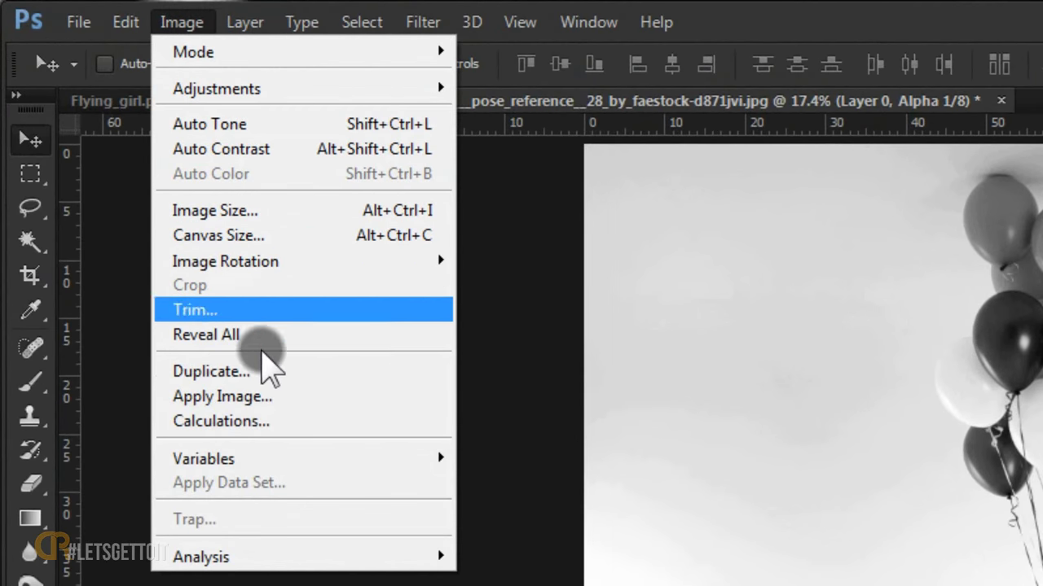
{"action": "left_click", "coordinate": [268, 421]}
{"action": "left_click", "coordinate": [688, 309]}
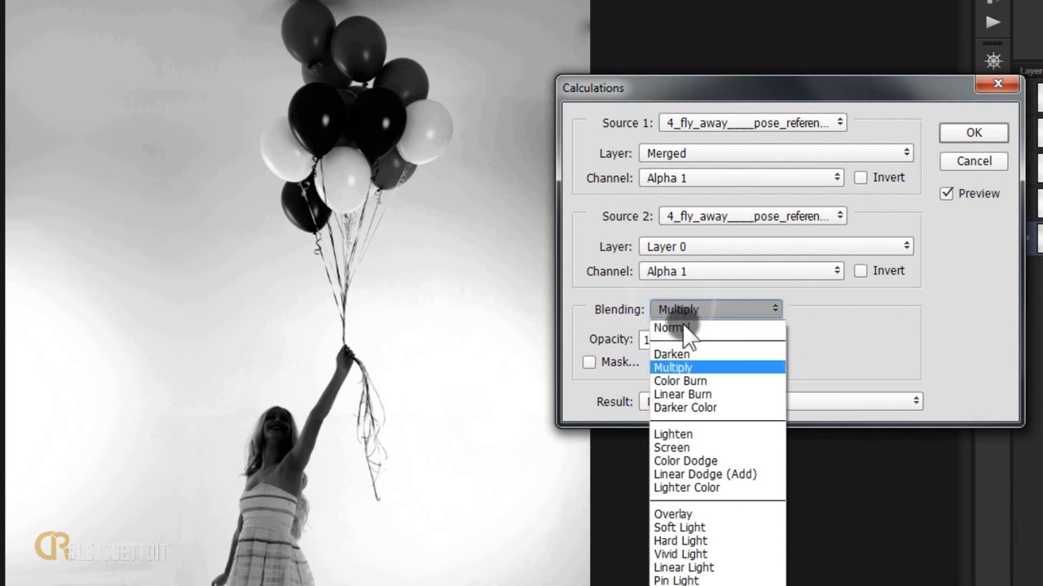
{"action": "left_click", "coordinate": [671, 514]}
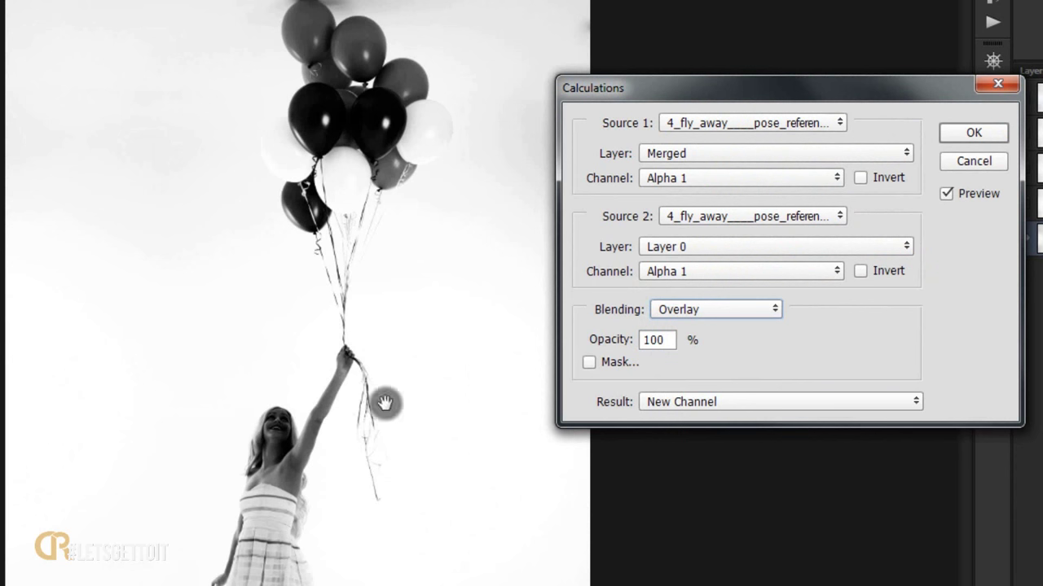
{"action": "left_click", "coordinate": [971, 133]}
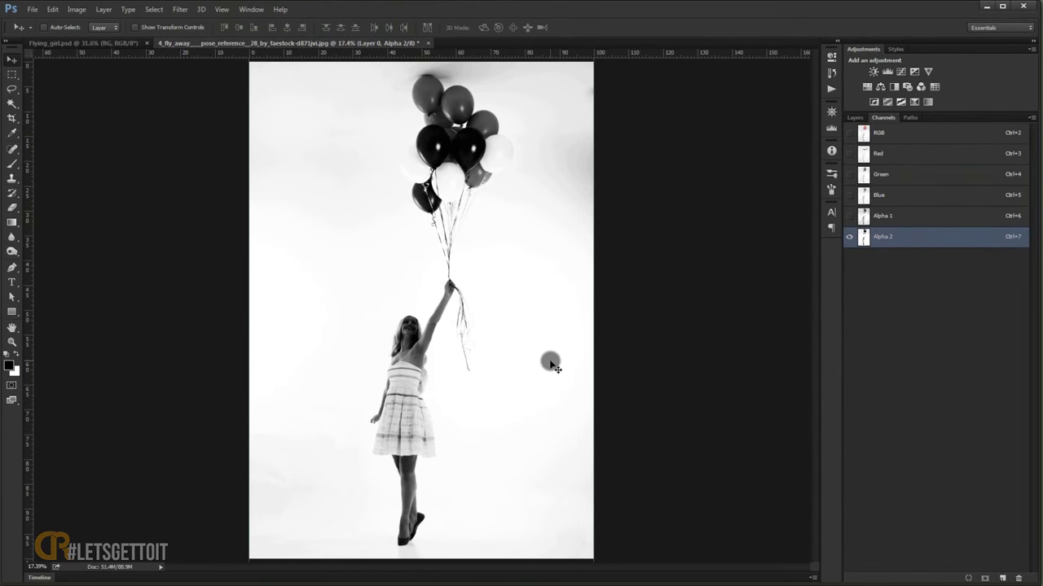
- Apply Levels to Alpha 2 with the black input raised to about 154, then zoom on the girl
{"action": "key", "text": "ctrl+l"}
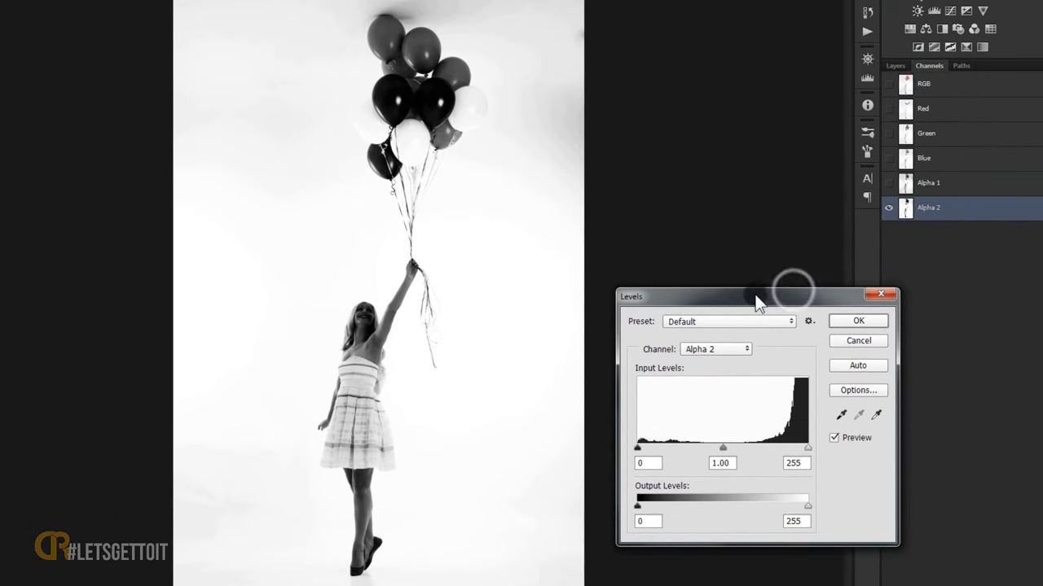
{"action": "left_click_drag", "start_coordinate": [641, 450], "coordinate": [658, 450]}
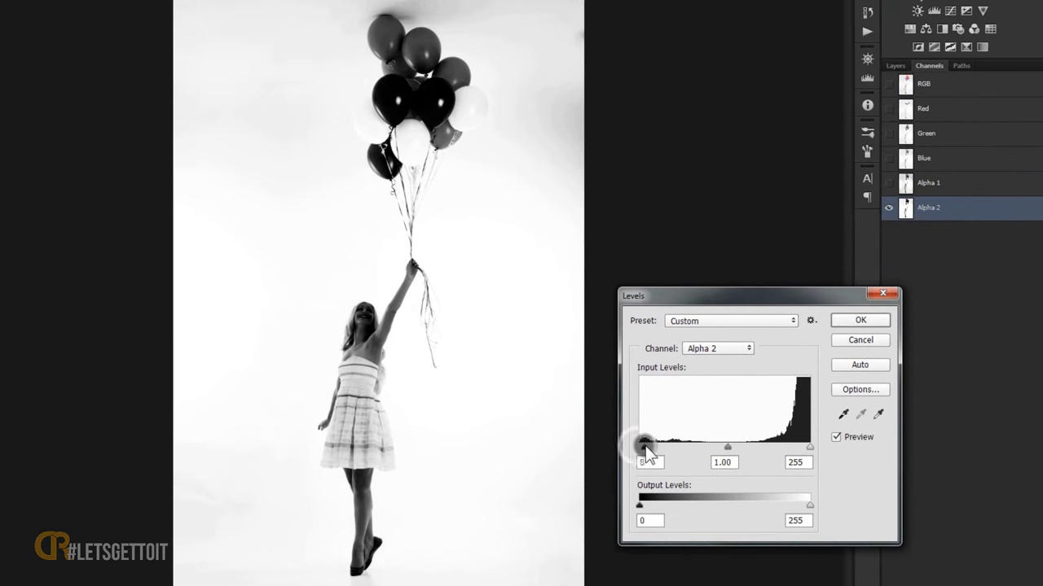
{"action": "left_click", "coordinate": [733, 446]}
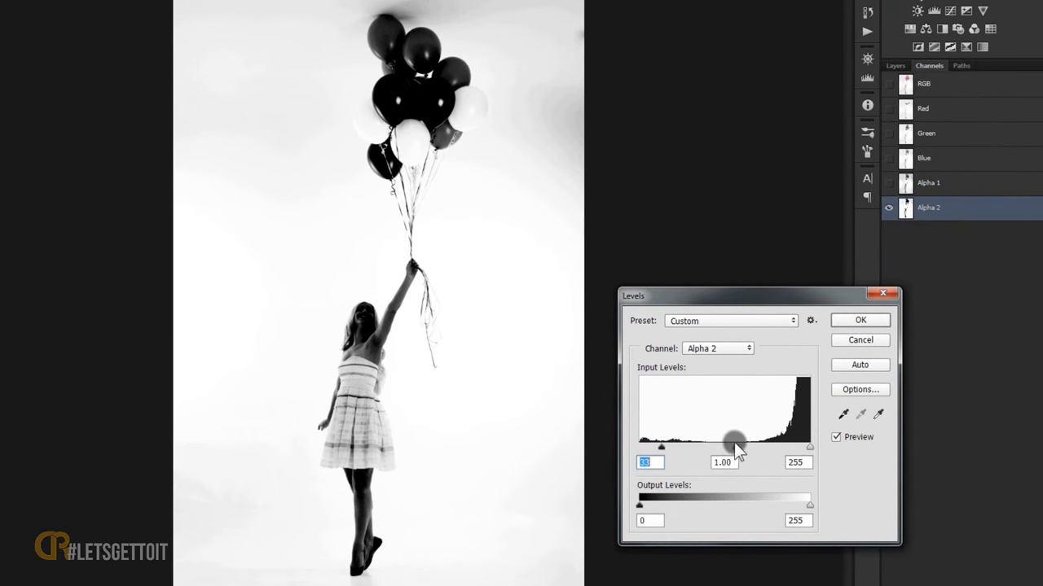
{"action": "left_click", "coordinate": [737, 448]}
{"action": "left_click_drag", "start_coordinate": [661, 448], "coordinate": [707, 450]}
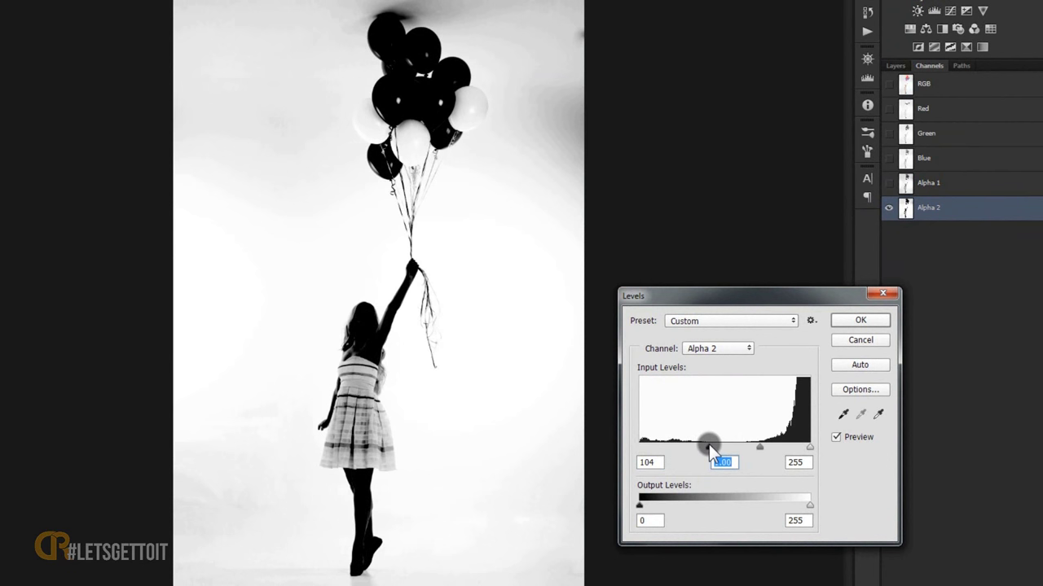
{"action": "left_click_drag", "start_coordinate": [708, 445], "coordinate": [760, 447]}
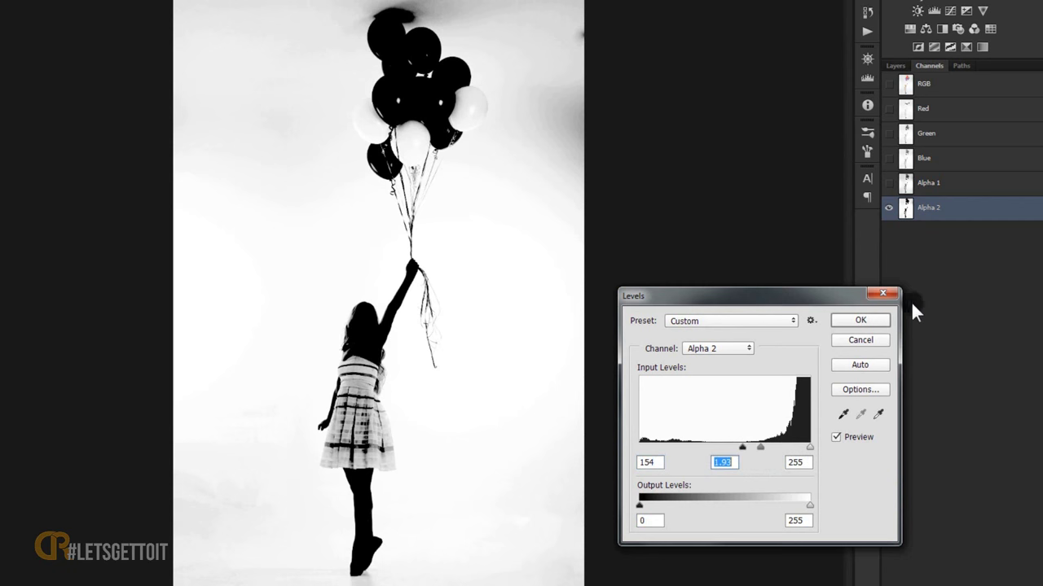
{"action": "left_click", "coordinate": [860, 320]}
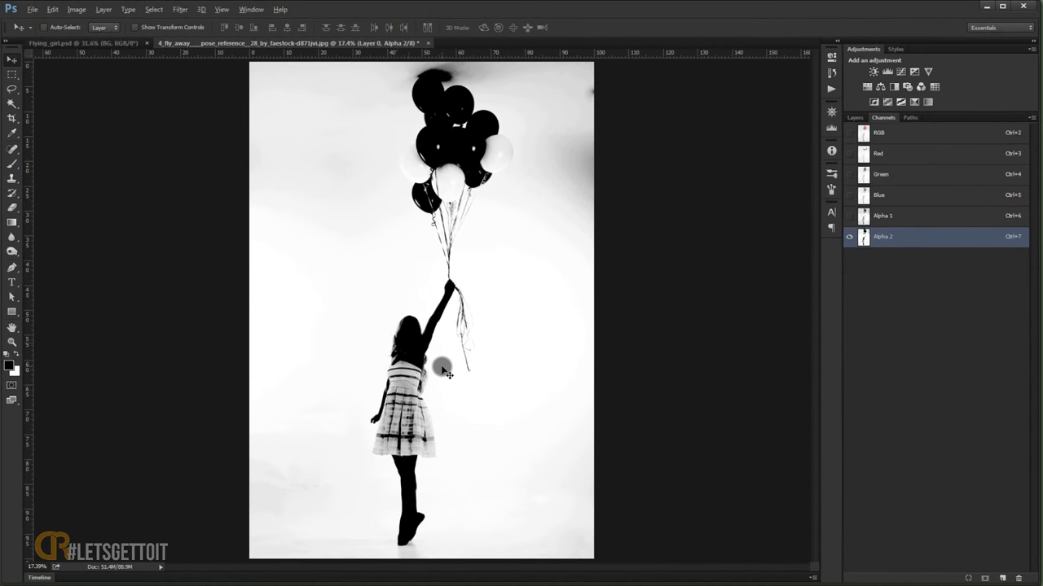
{"action": "mouse_move", "coordinate": [445, 373]}
{"action": "left_mouse_down"}
{"action": "mouse_move", "coordinate": [379, 448]}
{"action": "mouse_move", "coordinate": [413, 242]}
{"action": "left_mouse_up"}
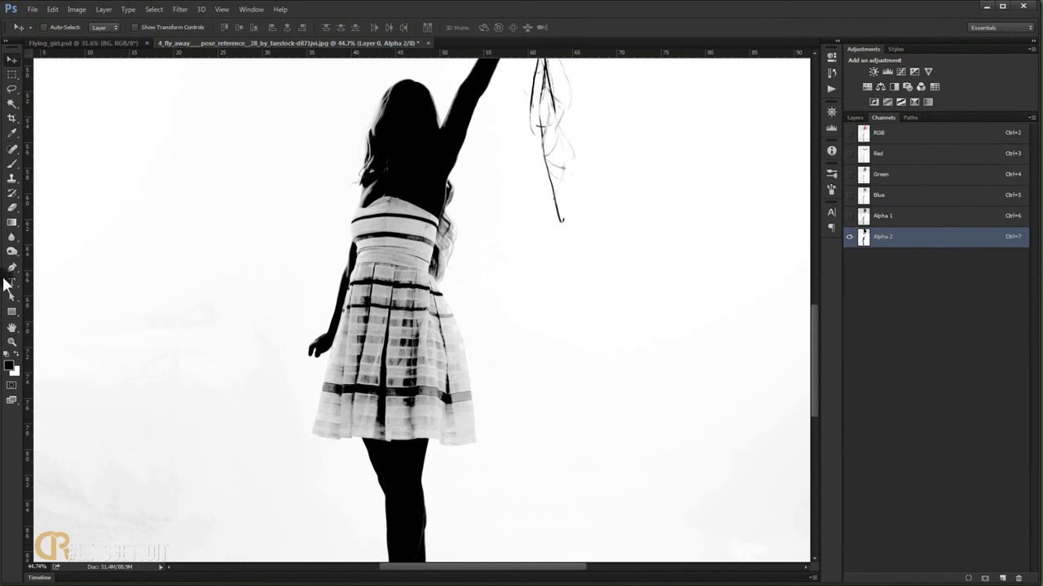
- With the Pen tool, start a path at the girl's lower hand and trace down the skirt's left edge
{"action": "left_click", "coordinate": [10, 267]}
{"action": "mouse_move", "coordinate": [376, 259]}
{"action": "left_mouse_down"}
{"action": "mouse_move", "coordinate": [392, 263]}
{"action": "mouse_move", "coordinate": [325, 402]}
{"action": "mouse_move", "coordinate": [333, 251]}
{"action": "left_mouse_up"}
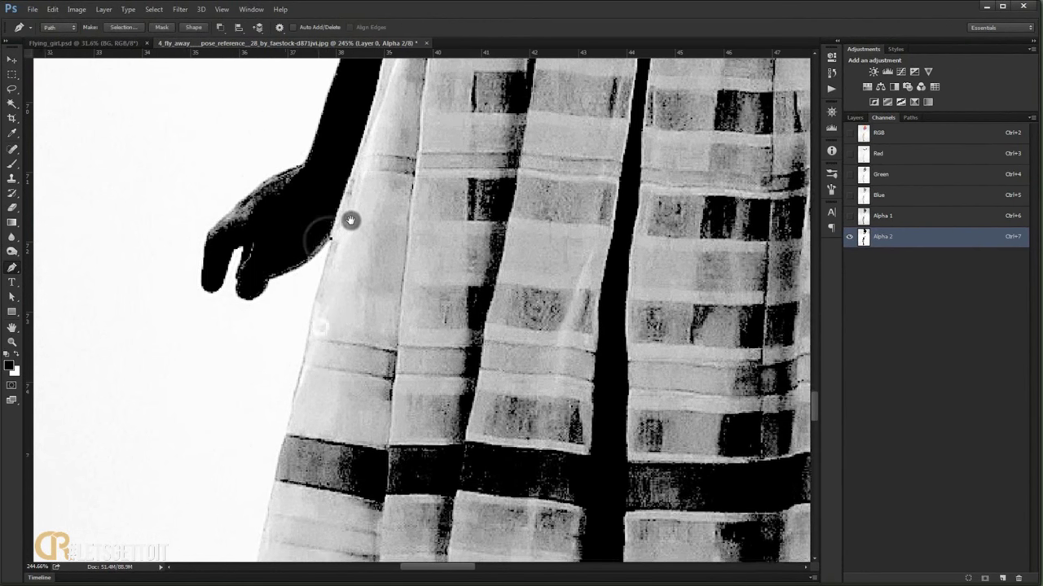
{"action": "scroll", "coordinate": [326, 277], "scroll_direction": "down", "scroll_amount": 3}
{"action": "mouse_move", "coordinate": [295, 424]}
{"action": "left_mouse_down"}
{"action": "mouse_move", "coordinate": [291, 441]}
{"action": "mouse_move", "coordinate": [330, 269]}
{"action": "left_mouse_up"}
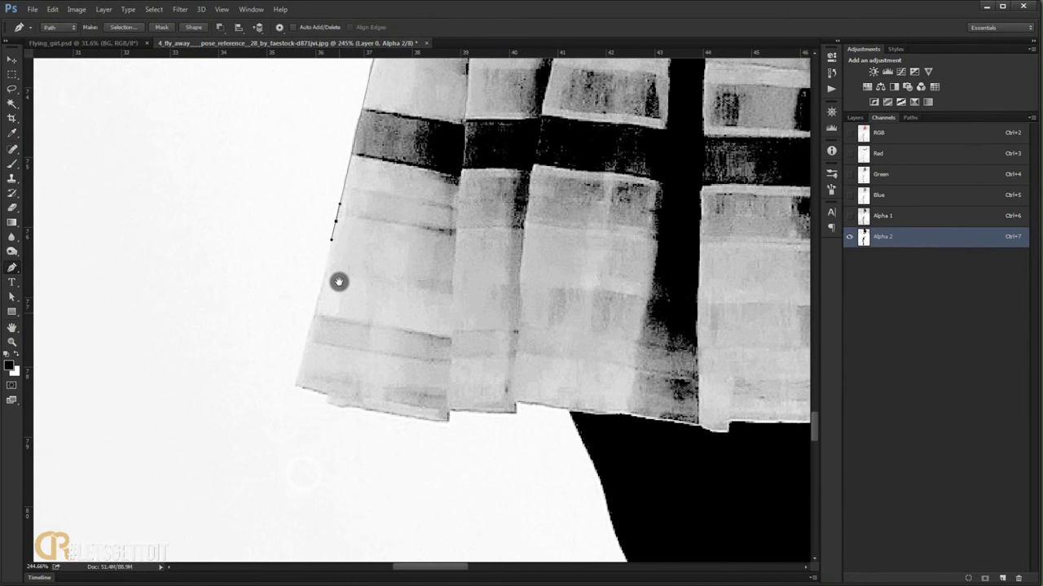
{"action": "left_click", "coordinate": [295, 385]}
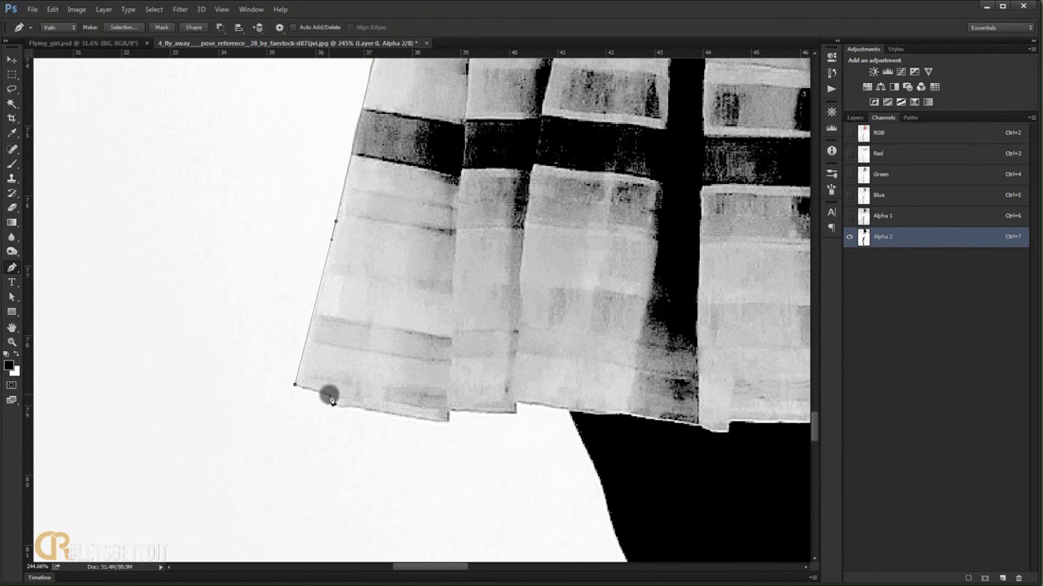
{"action": "left_click_drag", "start_coordinate": [330, 397], "coordinate": [340, 409]}
- Continue the path along the skirt's lower hem with curved anchors
{"action": "scroll", "coordinate": [330, 411], "scroll_direction": "up", "scroll_amount": 1}
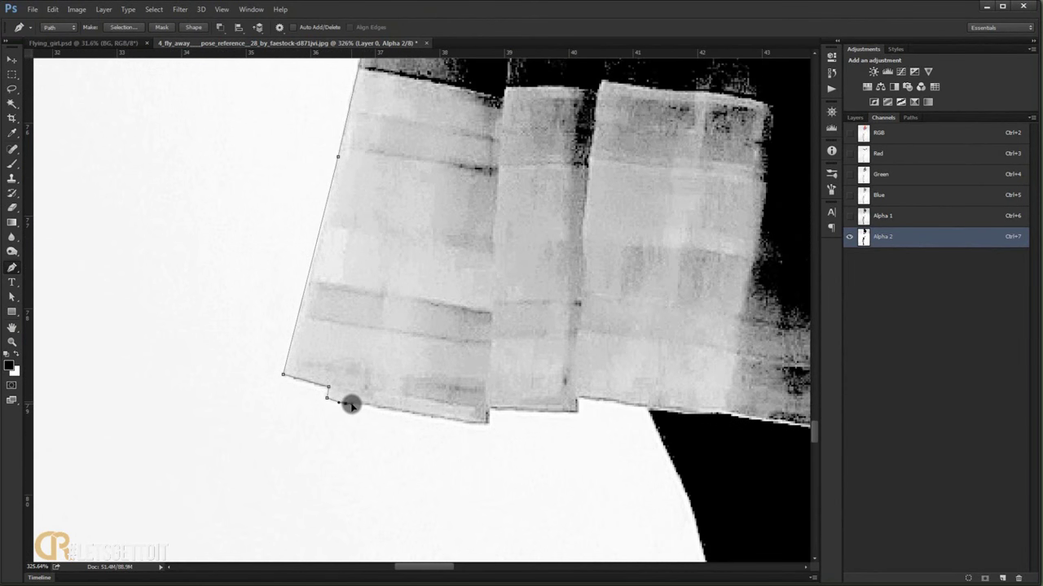
{"action": "left_click", "coordinate": [488, 408]}
{"action": "left_click", "coordinate": [576, 410]}
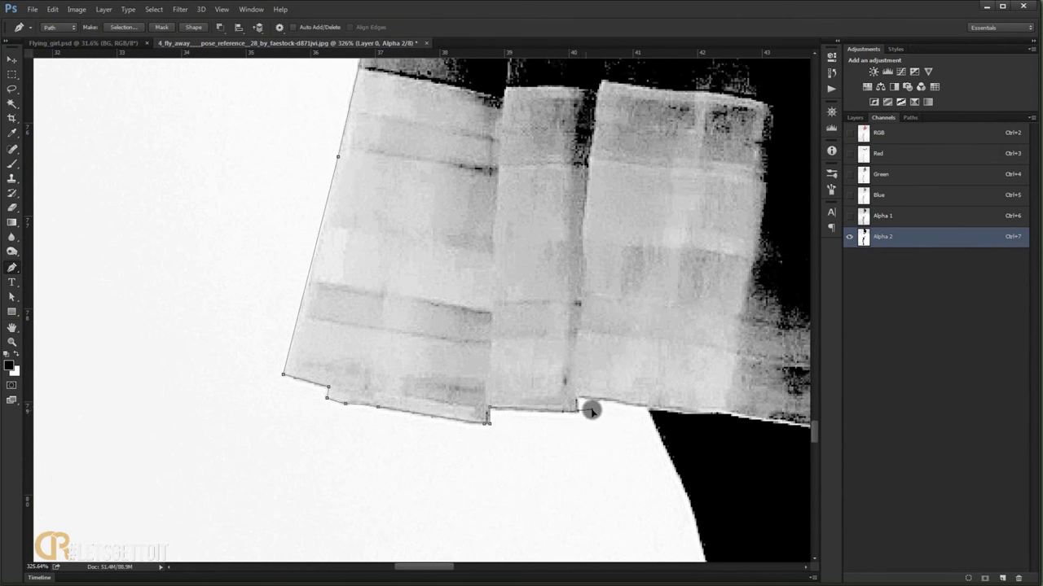
{"action": "left_click_drag", "start_coordinate": [576, 402], "coordinate": [42, 304]}
{"action": "left_click_drag", "start_coordinate": [333, 401], "coordinate": [400, 402]}
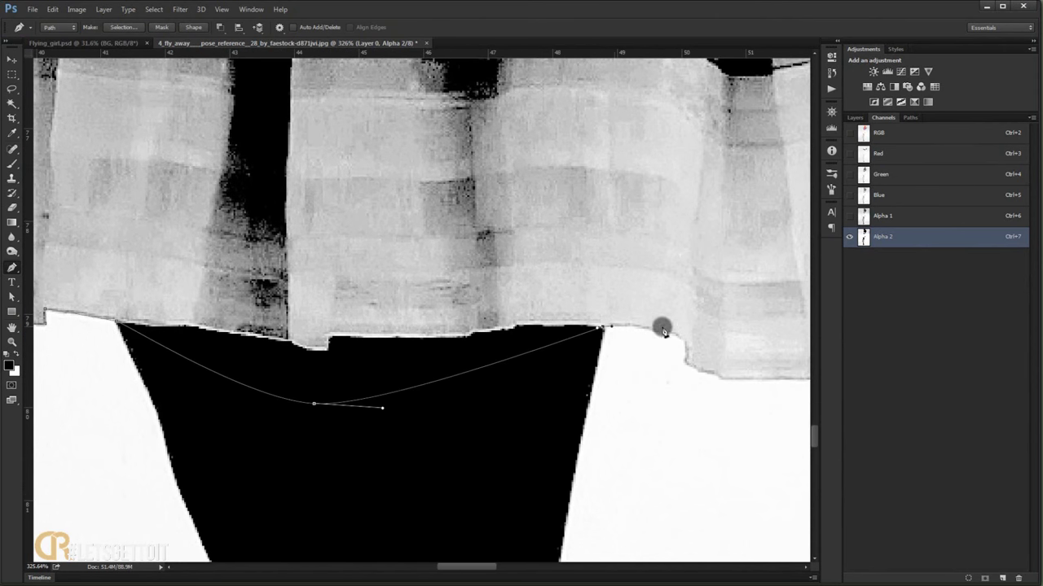
{"action": "mouse_move", "coordinate": [684, 326]}
{"action": "left_mouse_down"}
{"action": "mouse_move", "coordinate": [686, 372]}
{"action": "mouse_move", "coordinate": [548, 333]}
{"action": "left_mouse_up"}
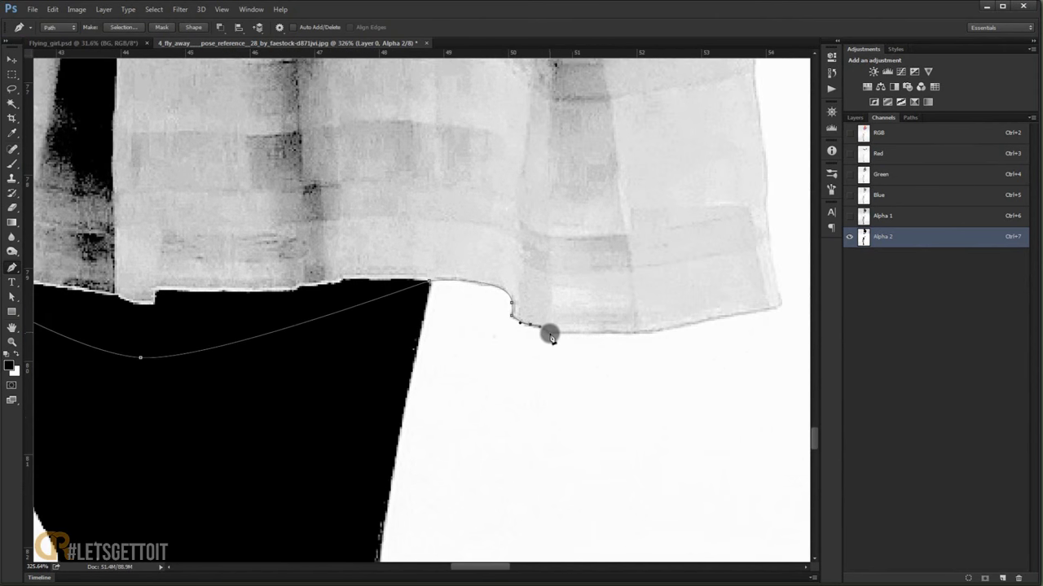
{"action": "left_click", "coordinate": [644, 334]}
{"action": "left_click_drag", "start_coordinate": [644, 333], "coordinate": [546, 344]}
- Round the hem's right corner and trace the path up the skirt's right edge
{"action": "left_click", "coordinate": [659, 324]}
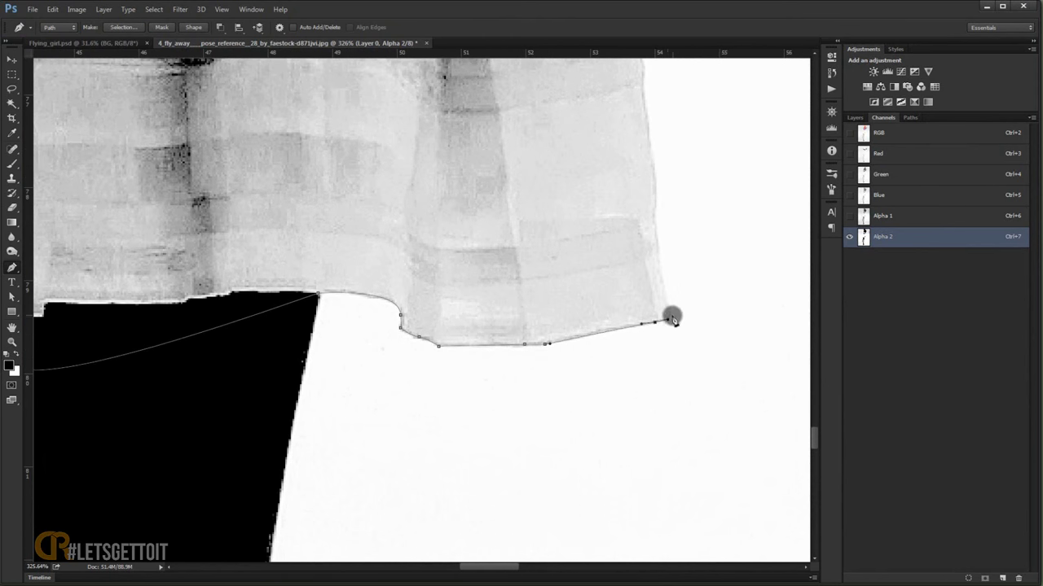
{"action": "left_click_drag", "start_coordinate": [672, 318], "coordinate": [656, 364]}
{"action": "mouse_move", "coordinate": [642, 313]}
{"action": "left_mouse_down"}
{"action": "mouse_move", "coordinate": [638, 266]}
{"action": "mouse_move", "coordinate": [607, 274]}
{"action": "mouse_move", "coordinate": [608, 249]}
{"action": "left_mouse_up"}
{"action": "left_click", "coordinate": [600, 214]}
{"action": "mouse_move", "coordinate": [600, 214]}
{"action": "left_mouse_down"}
{"action": "mouse_move", "coordinate": [567, 301]}
{"action": "mouse_move", "coordinate": [568, 379]}
{"action": "left_mouse_up"}
{"action": "left_click", "coordinate": [573, 339]}
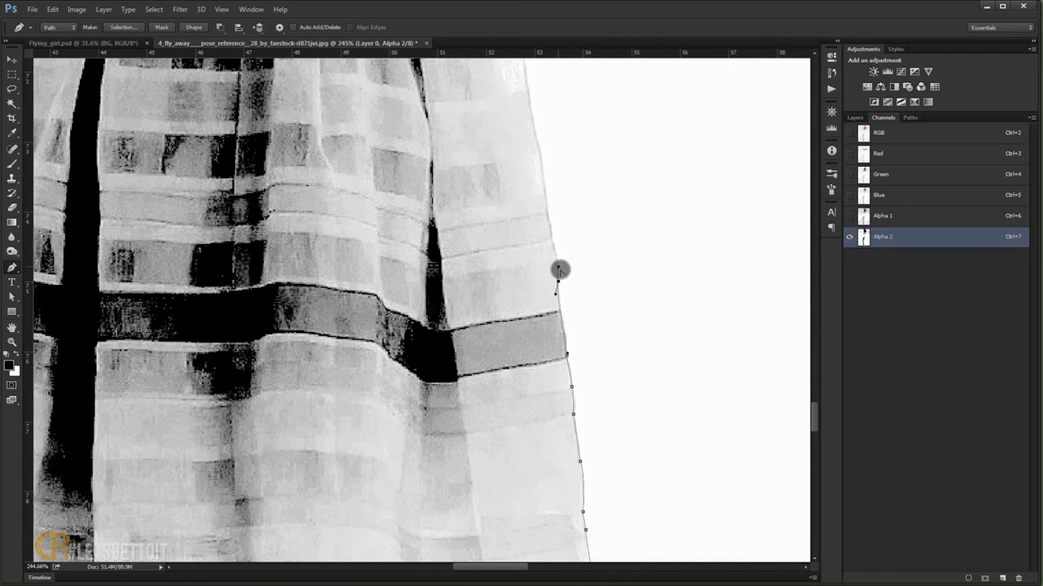
{"action": "left_click_drag", "start_coordinate": [559, 272], "coordinate": [559, 316]}
{"action": "left_click_drag", "start_coordinate": [552, 252], "coordinate": [546, 364]}
{"action": "left_click_drag", "start_coordinate": [546, 307], "coordinate": [554, 382]}
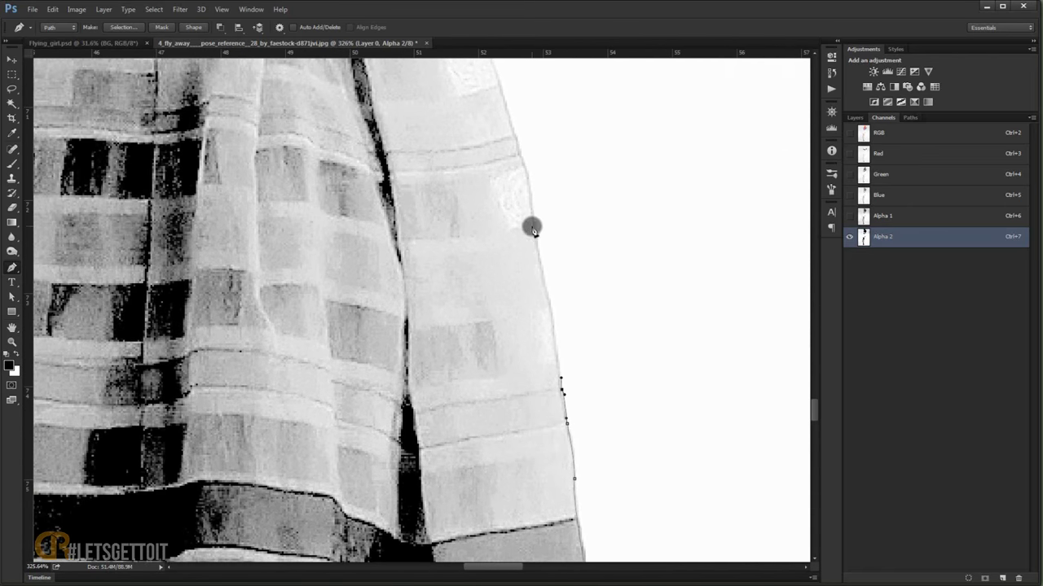
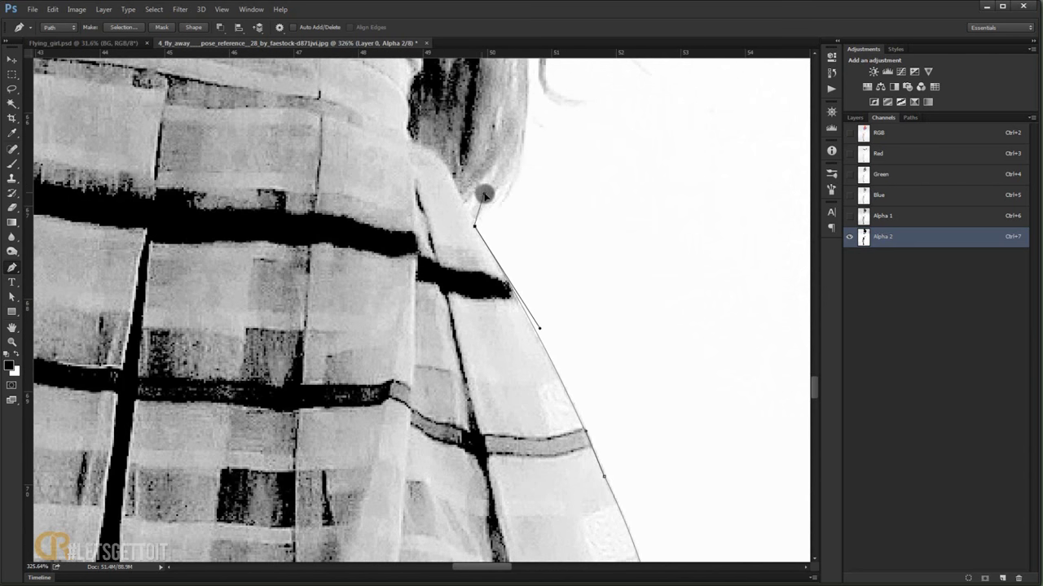
- Trace a Pen path along the girl's shoulder, torso and skirt edge
{"action": "mouse_move", "coordinate": [480, 226]}
{"action": "left_mouse_down"}
{"action": "mouse_move", "coordinate": [498, 333]}
{"action": "mouse_move", "coordinate": [471, 356]}
{"action": "mouse_move", "coordinate": [502, 291]}
{"action": "left_mouse_up"}
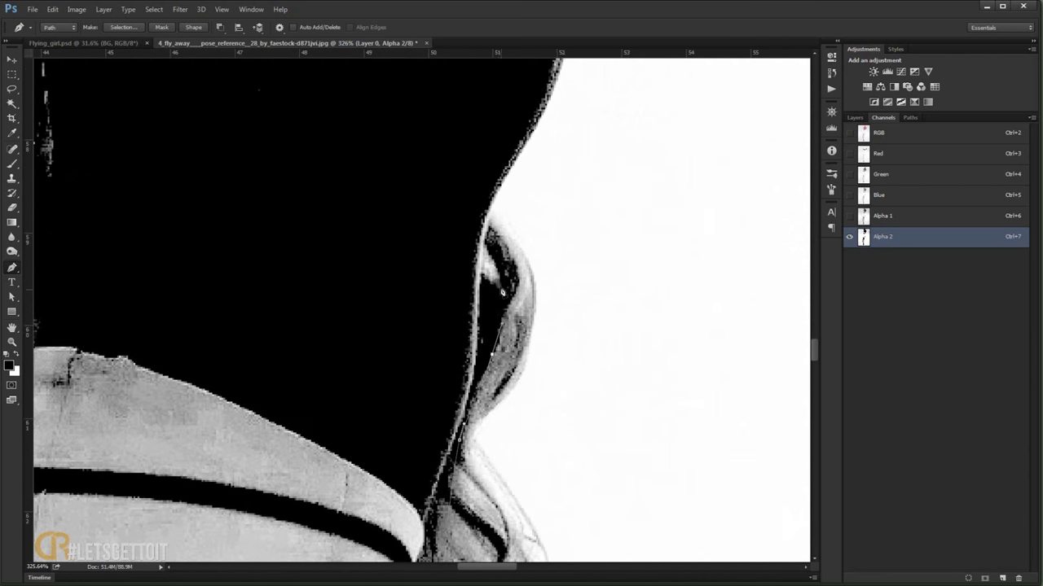
{"action": "left_click_drag", "start_coordinate": [489, 244], "coordinate": [342, 391]}
{"action": "scroll", "coordinate": [276, 484], "scroll_direction": "up", "scroll_amount": 3}
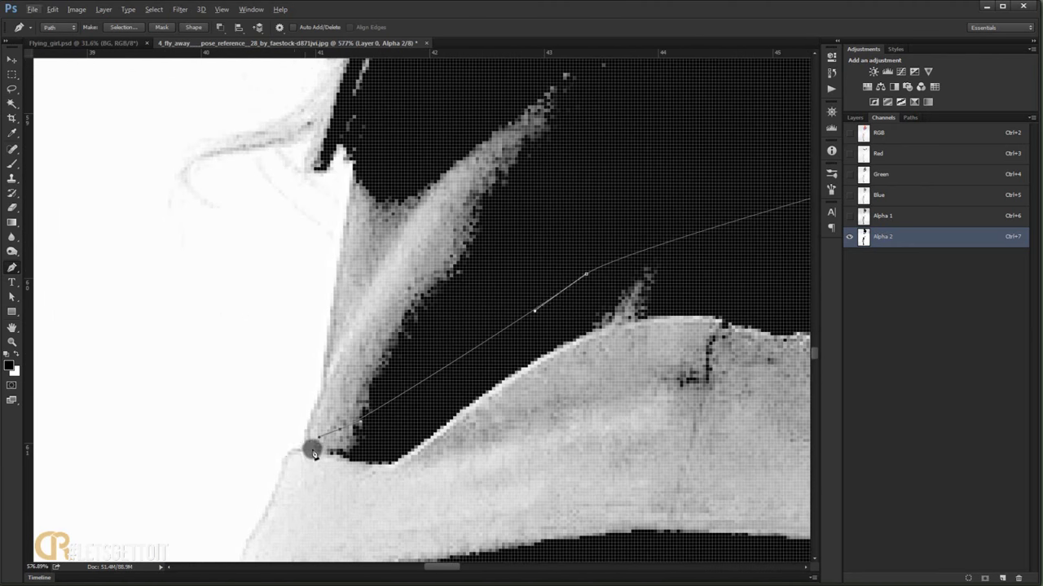
{"action": "left_click", "coordinate": [276, 484]}
{"action": "left_click_drag", "start_coordinate": [269, 542], "coordinate": [410, 325]}
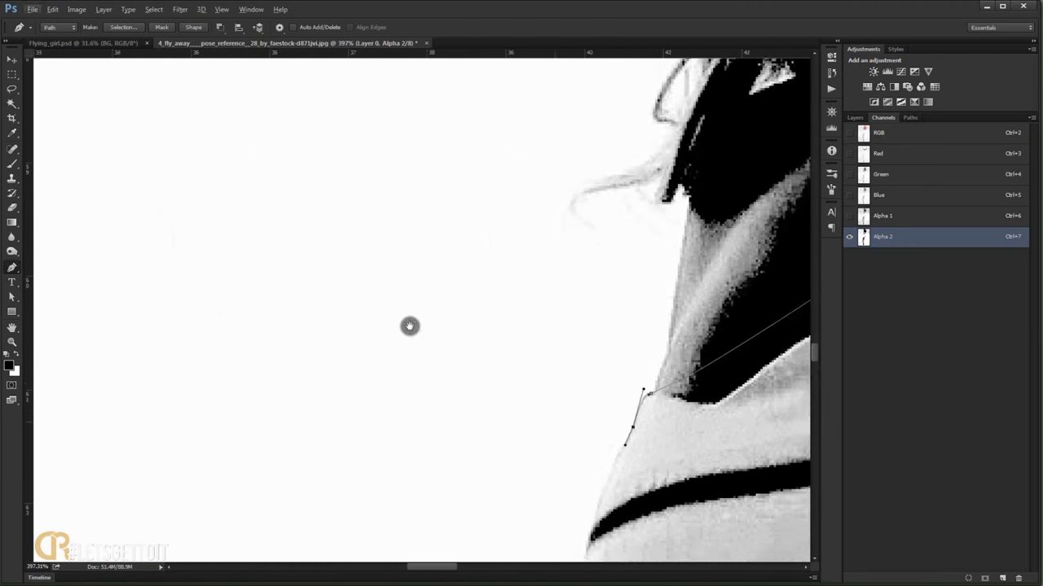
{"action": "scroll", "coordinate": [410, 326], "scroll_direction": "down", "scroll_amount": 2}
{"action": "left_click", "coordinate": [412, 509]}
{"action": "mouse_move", "coordinate": [419, 480]}
{"action": "left_mouse_down"}
{"action": "mouse_move", "coordinate": [400, 337]}
{"action": "mouse_move", "coordinate": [448, 228]}
{"action": "mouse_move", "coordinate": [440, 73]}
{"action": "left_mouse_up"}
{"action": "left_click", "coordinate": [400, 337]}
{"action": "left_click_drag", "start_coordinate": [372, 328], "coordinate": [430, 52]}
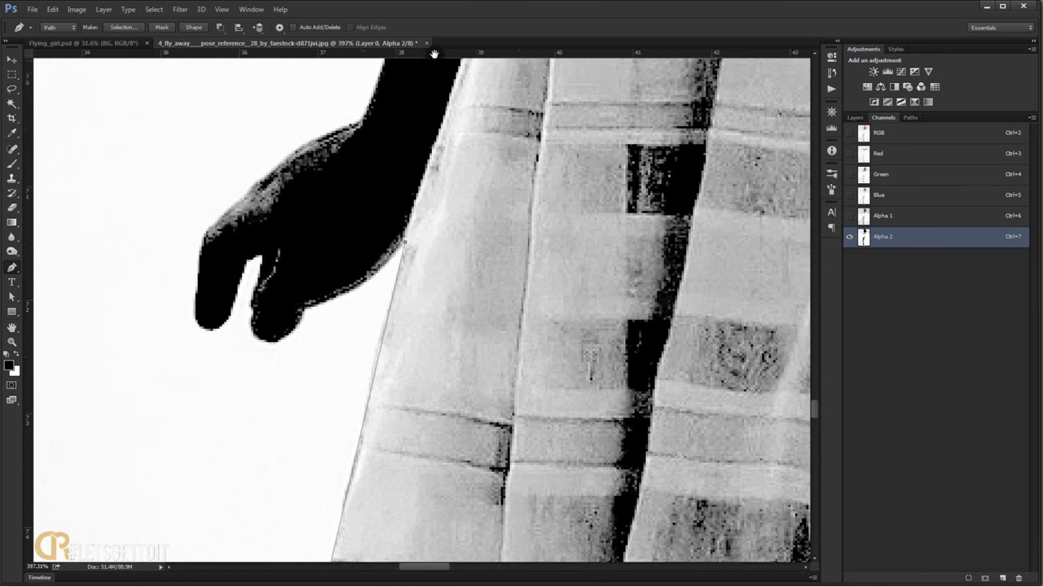
{"action": "left_click", "coordinate": [413, 183]}
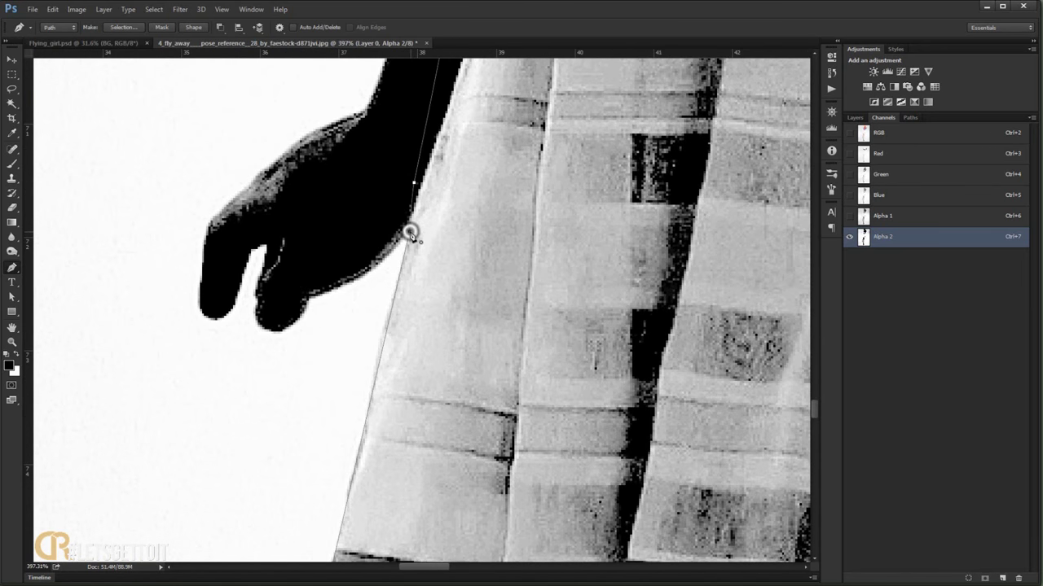
{"action": "left_click_drag", "start_coordinate": [537, 209], "coordinate": [475, 211]}
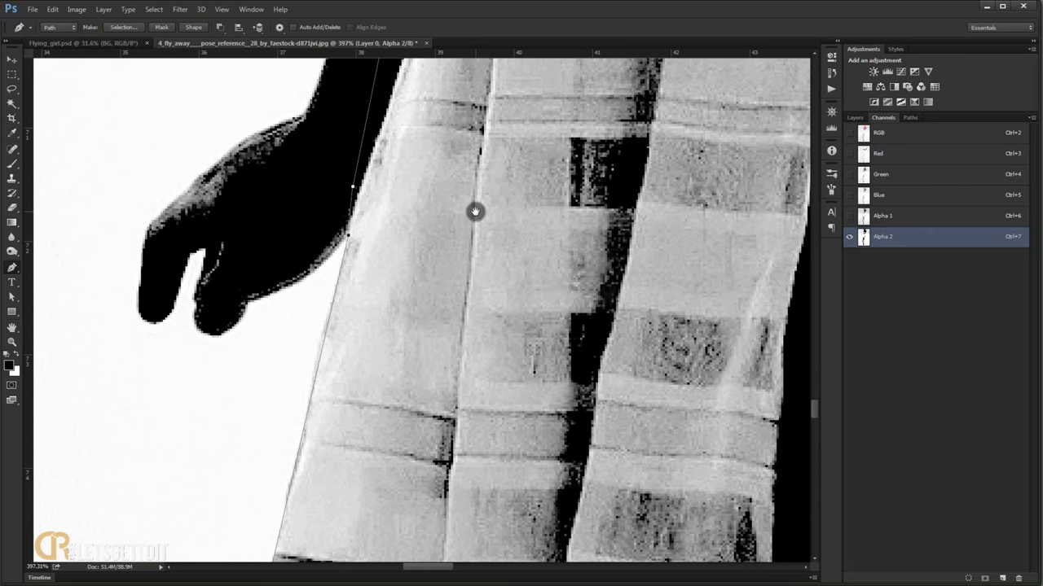
- Convert the dress path to a selection and fill it solid black in Alpha 2
{"action": "key", "text": "ctrl+0"}
{"action": "key", "text": "ctrl+Return"}
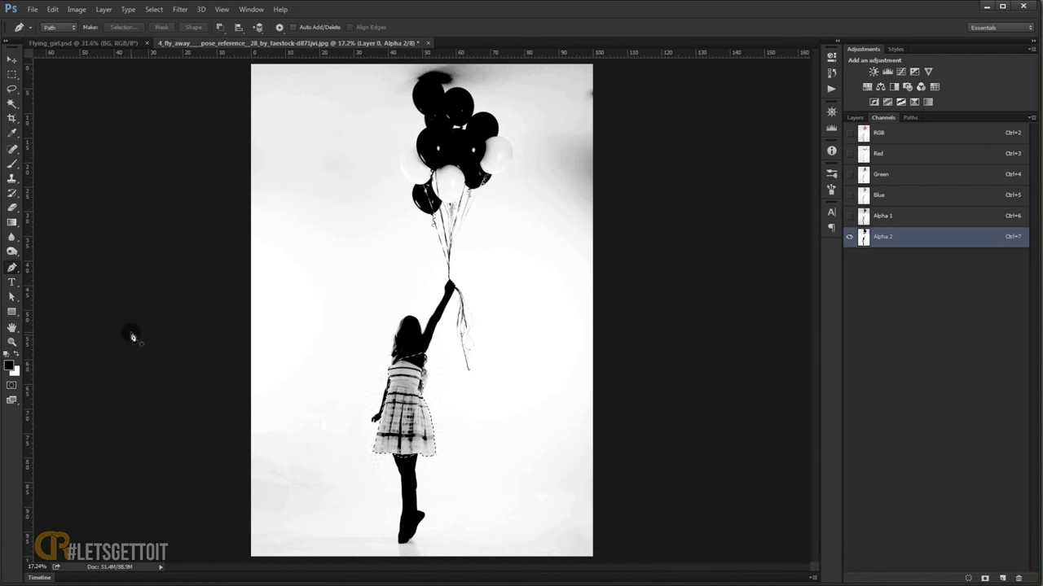
{"action": "key", "text": "alt+BackSpace"}
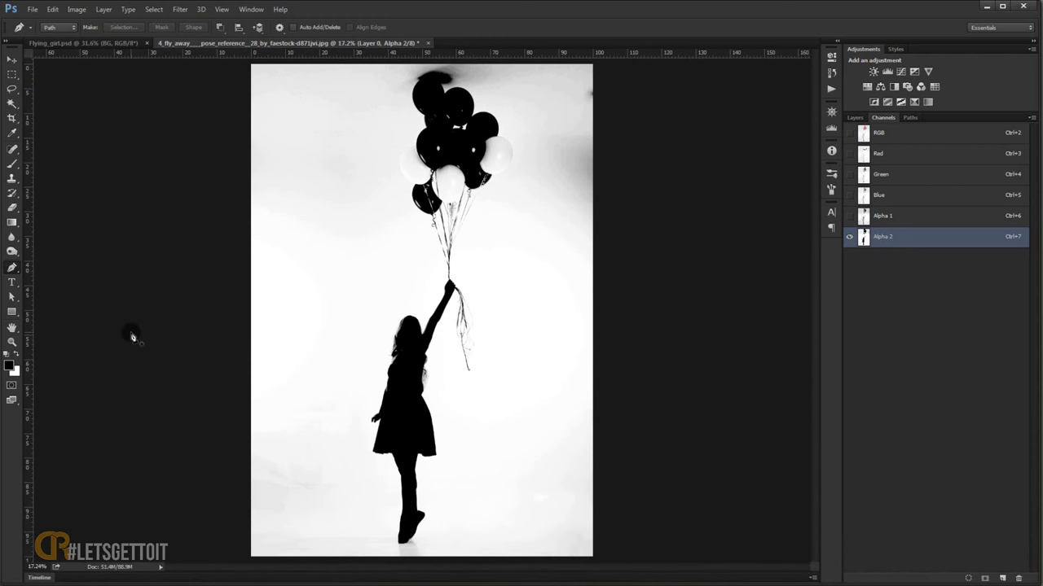
{"action": "scroll", "coordinate": [453, 396], "scroll_direction": "up", "scroll_amount": 5}
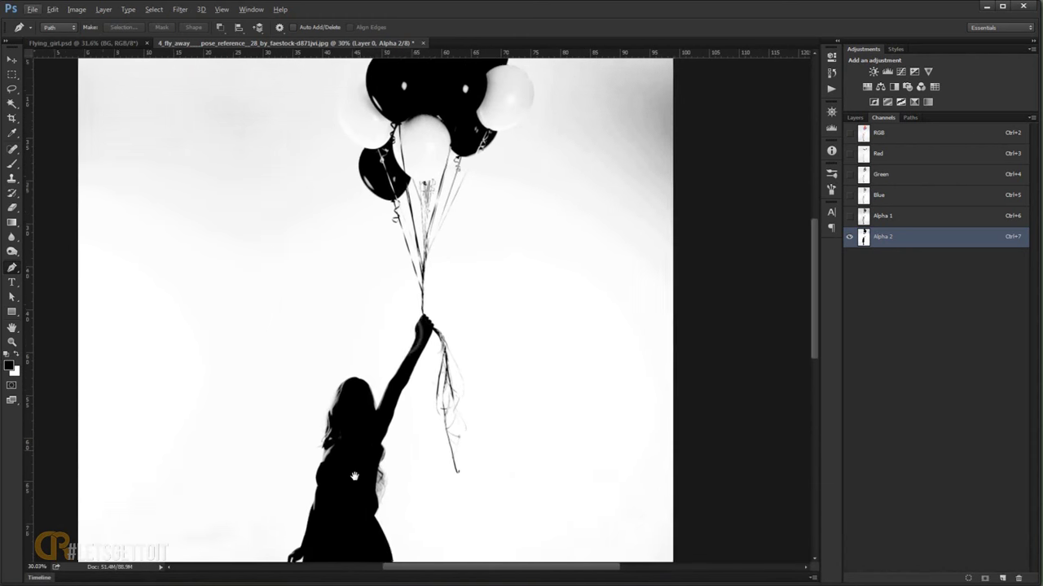
{"action": "left_click_drag", "start_coordinate": [354, 477], "coordinate": [437, 226]}
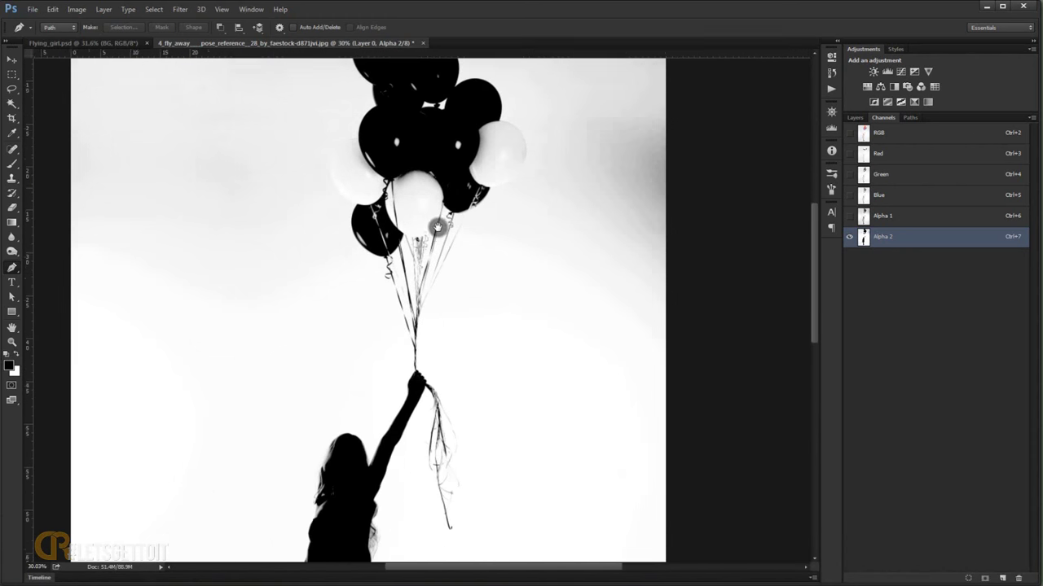
{"action": "scroll", "coordinate": [444, 261], "scroll_direction": "down", "scroll_amount": 3}
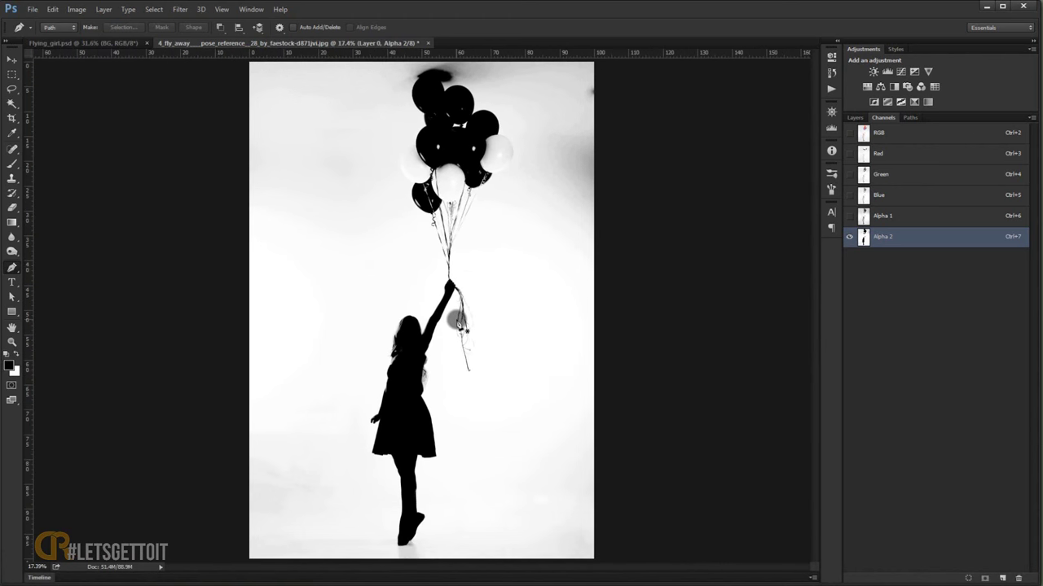
- Apply Levels to Alpha 2 with input values 144, 2.24 and 235
{"action": "key", "text": "ctrl+l"}
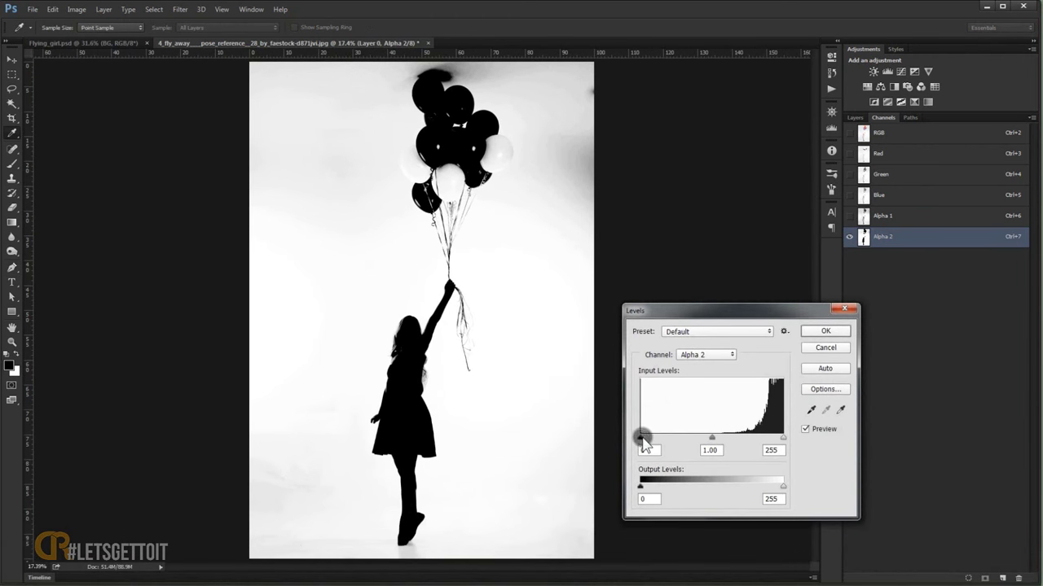
{"action": "left_click_drag", "start_coordinate": [644, 442], "coordinate": [655, 442]}
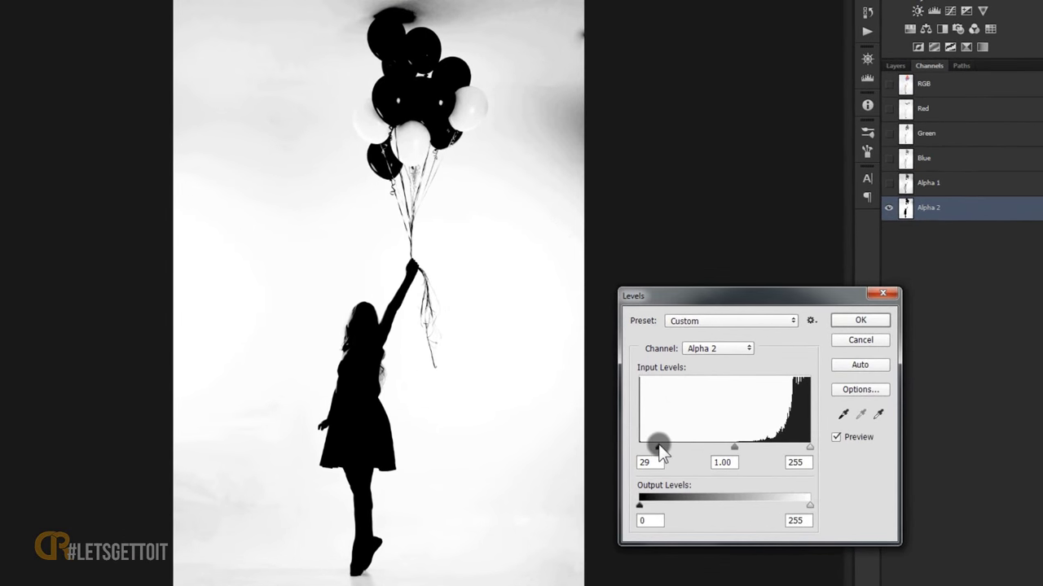
{"action": "left_click_drag", "start_coordinate": [734, 447], "coordinate": [724, 447]}
{"action": "left_click_drag", "start_coordinate": [657, 447], "coordinate": [687, 447]}
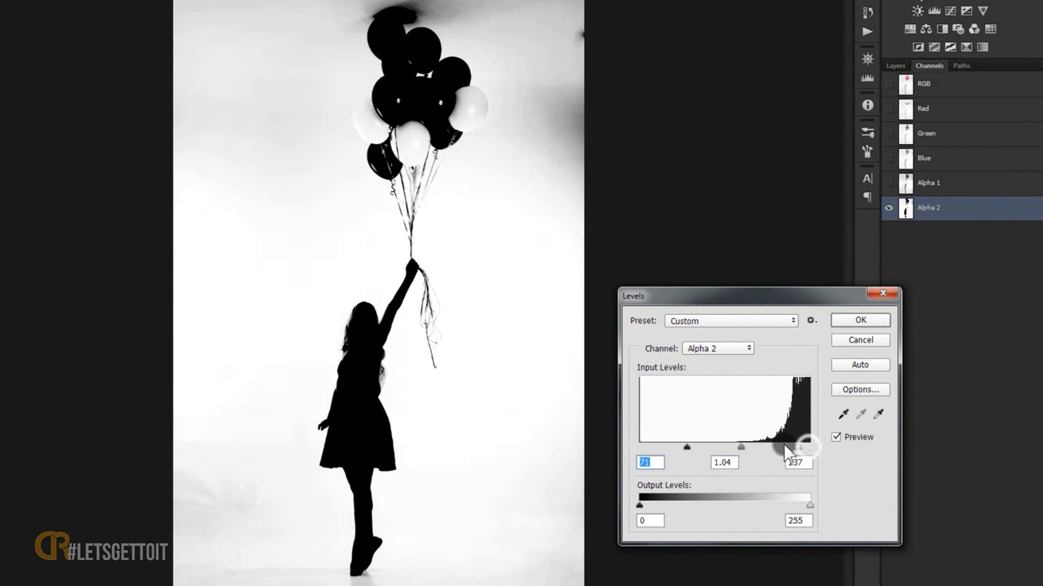
{"action": "left_click_drag", "start_coordinate": [784, 445], "coordinate": [817, 447]}
{"action": "left_click", "coordinate": [818, 447]}
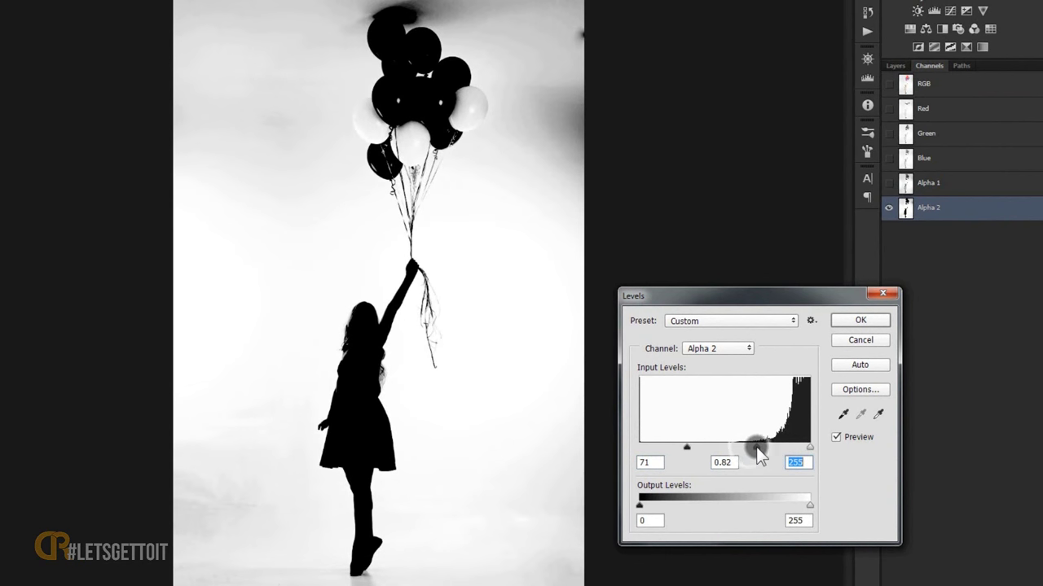
{"action": "mouse_move", "coordinate": [751, 449]}
{"action": "left_mouse_down"}
{"action": "mouse_move", "coordinate": [773, 449]}
{"action": "mouse_move", "coordinate": [744, 446]}
{"action": "left_mouse_up"}
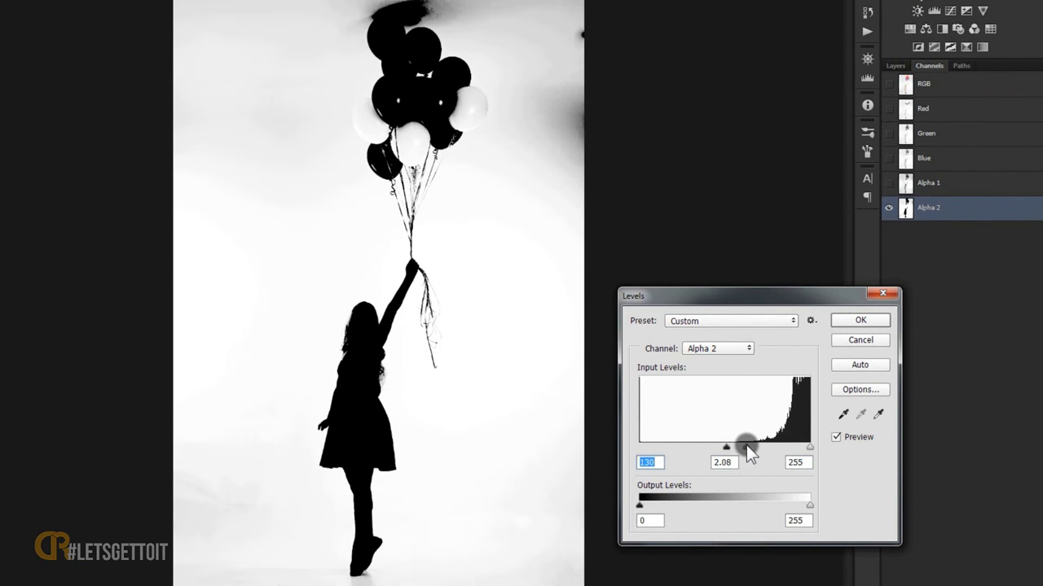
{"action": "left_click_drag", "start_coordinate": [746, 447], "coordinate": [743, 447]}
{"action": "left_click_drag", "start_coordinate": [814, 446], "coordinate": [797, 446]}
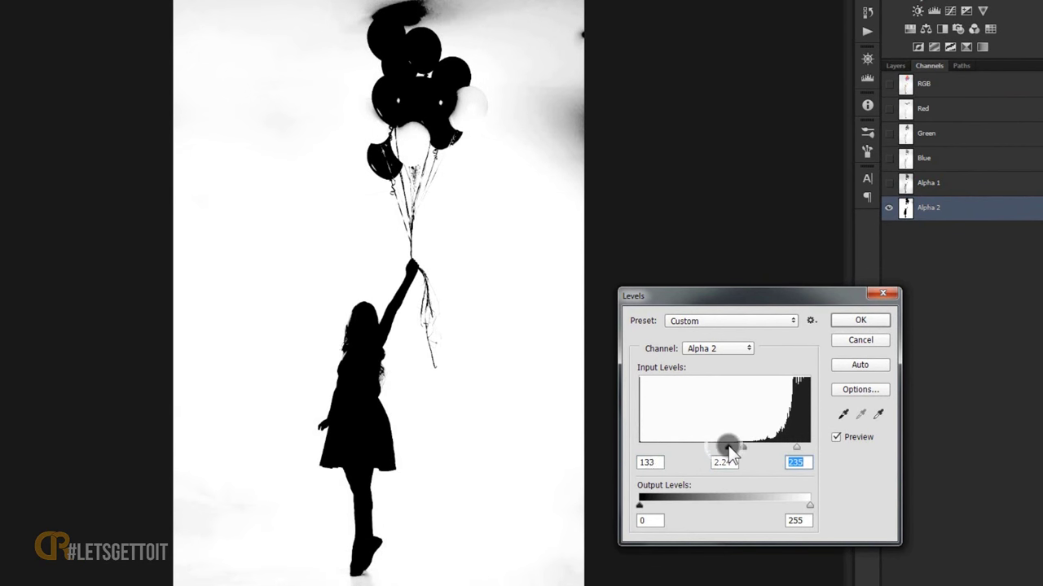
{"action": "left_click_drag", "start_coordinate": [729, 447], "coordinate": [736, 446]}
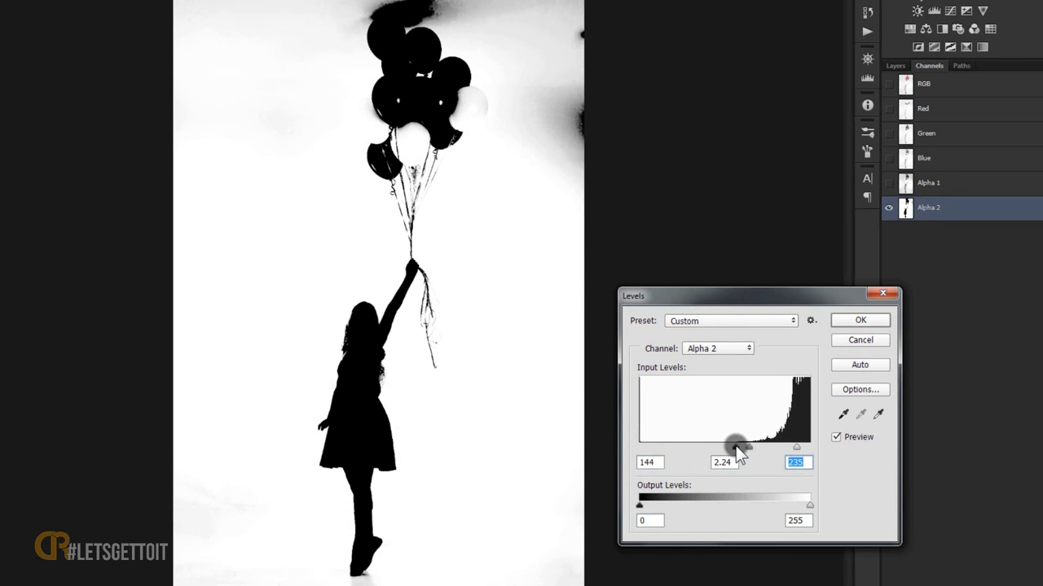
{"action": "left_click", "coordinate": [857, 321]}
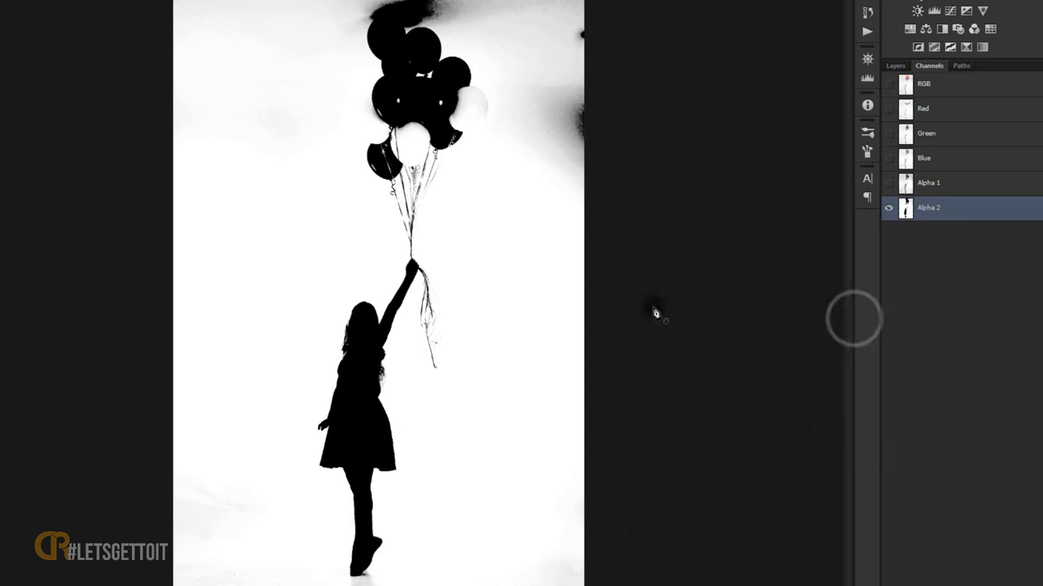
- Inspect the legs, raised arm and balloon cluster in the adjusted mask
{"action": "scroll", "coordinate": [428, 187], "scroll_direction": "up", "scroll_amount": 5}
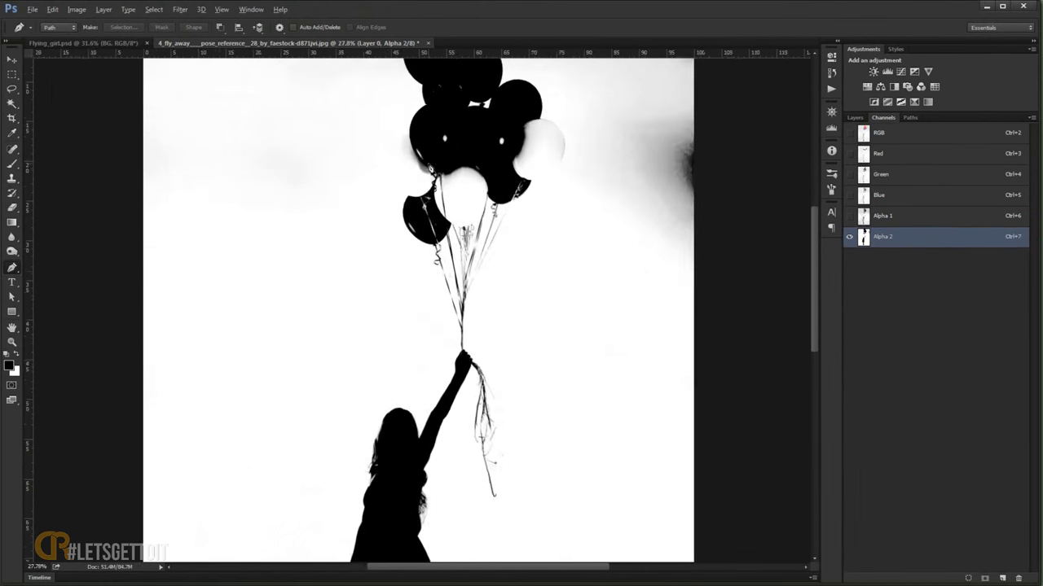
{"action": "scroll", "coordinate": [403, 354], "scroll_direction": "down", "scroll_amount": 3}
{"action": "key", "text": "ctrl+r"}
{"action": "scroll", "coordinate": [403, 354], "scroll_direction": "down", "scroll_amount": 3}
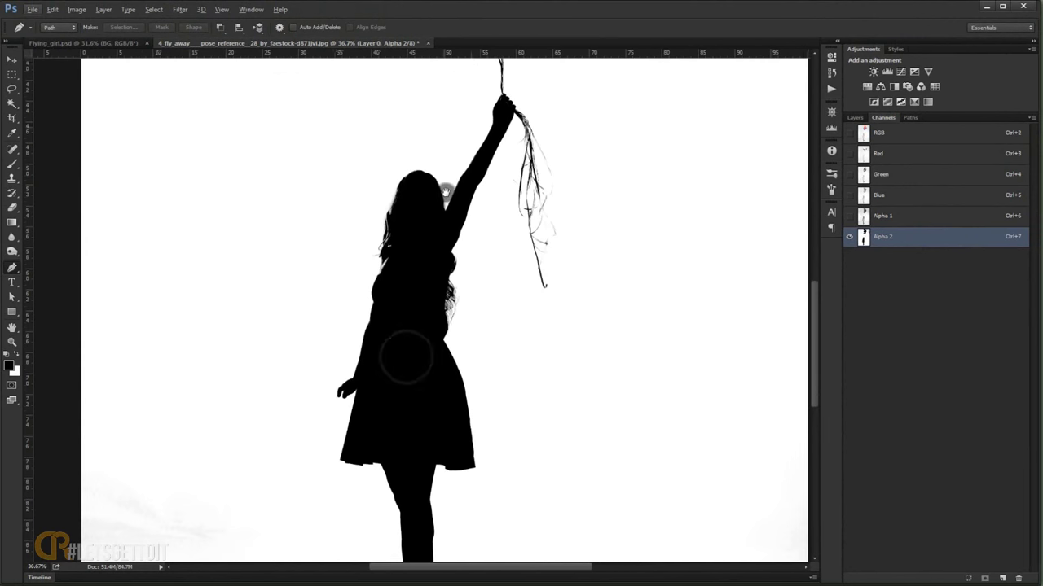
{"action": "scroll", "coordinate": [442, 443], "scroll_direction": "down", "scroll_amount": 2}
{"action": "scroll", "coordinate": [538, 351], "scroll_direction": "up", "scroll_amount": 3}
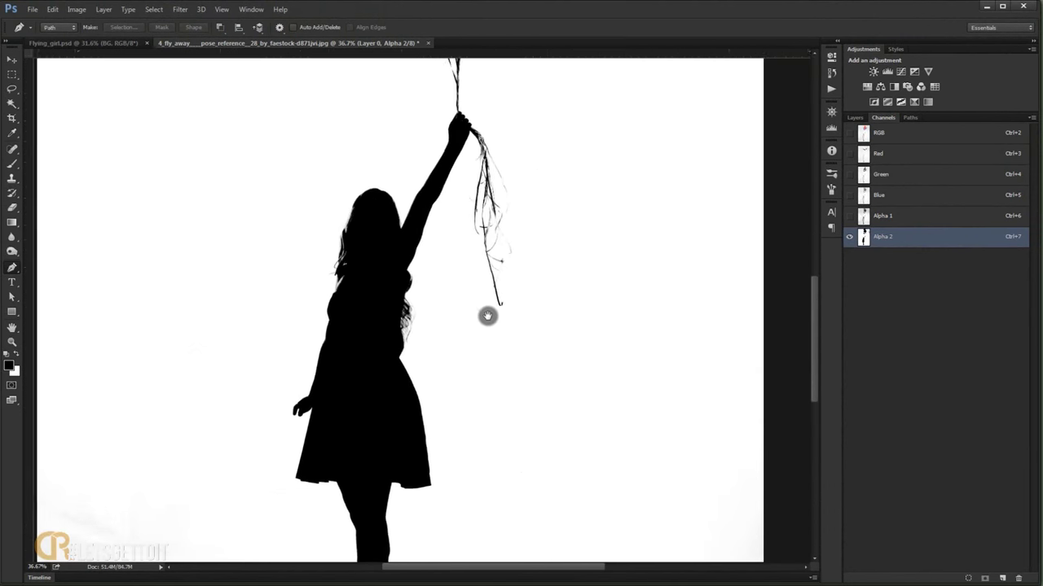
{"action": "left_click_drag", "start_coordinate": [483, 233], "coordinate": [514, 459]}
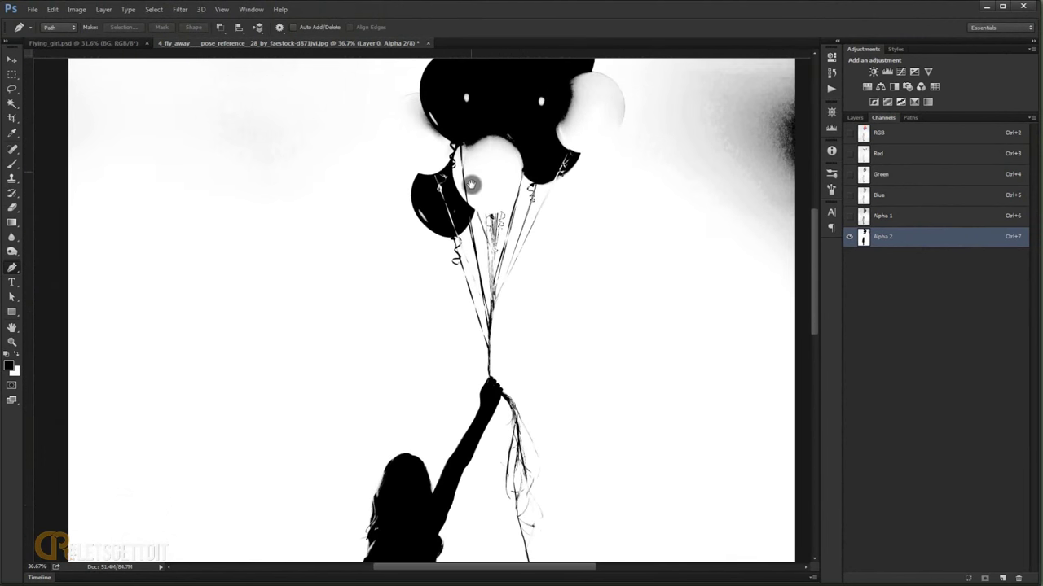
{"action": "left_click_drag", "start_coordinate": [465, 179], "coordinate": [502, 351]}
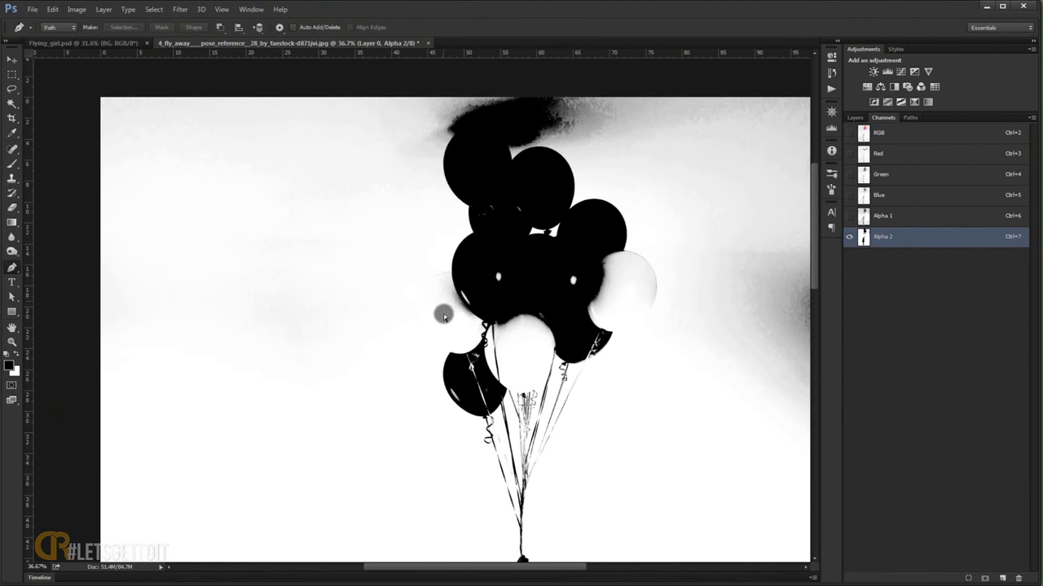
- On the Blue channel, trace a Pen path around the two pale balloons' edges
{"action": "left_click", "coordinate": [884, 197]}
{"action": "mouse_move", "coordinate": [362, 335]}
{"action": "left_mouse_down"}
{"action": "mouse_move", "coordinate": [519, 388]}
{"action": "mouse_move", "coordinate": [514, 471]}
{"action": "left_mouse_up"}
{"action": "left_click", "coordinate": [513, 375]}
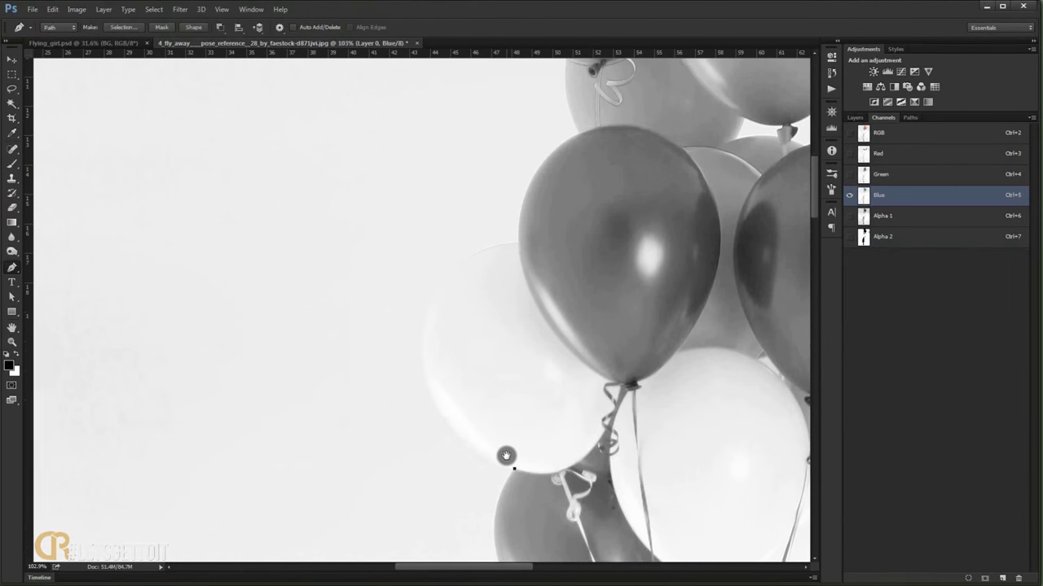
{"action": "left_click_drag", "start_coordinate": [432, 304], "coordinate": [482, 151]}
{"action": "left_click_drag", "start_coordinate": [521, 268], "coordinate": [595, 309]}
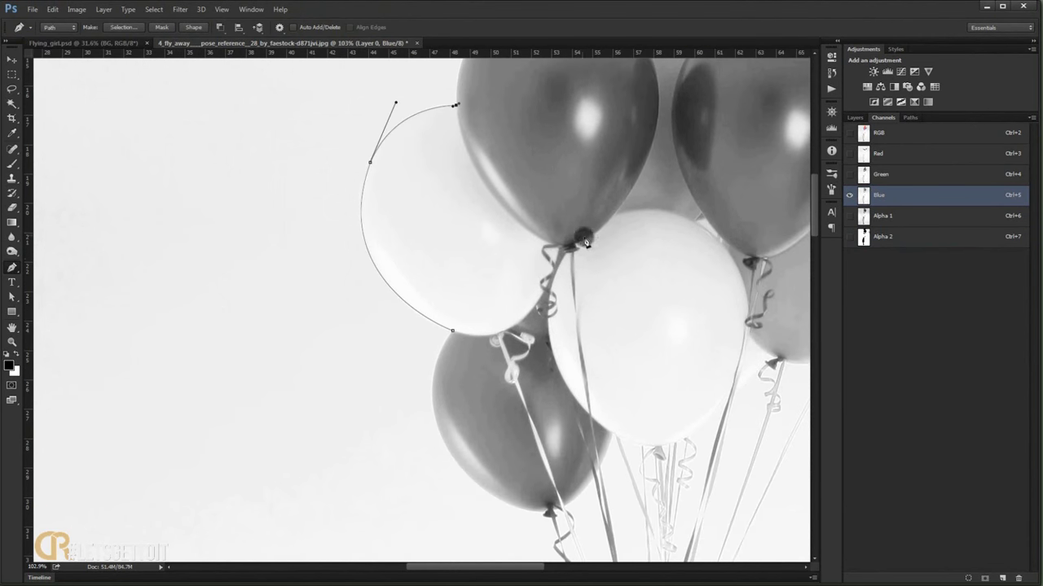
{"action": "mouse_move", "coordinate": [740, 379]}
{"action": "left_mouse_down"}
{"action": "mouse_move", "coordinate": [747, 287]}
{"action": "mouse_move", "coordinate": [608, 245]}
{"action": "left_mouse_up"}
{"action": "mouse_move", "coordinate": [692, 298]}
{"action": "left_mouse_down"}
{"action": "mouse_move", "coordinate": [749, 298]}
{"action": "mouse_move", "coordinate": [619, 372]}
{"action": "left_mouse_up"}
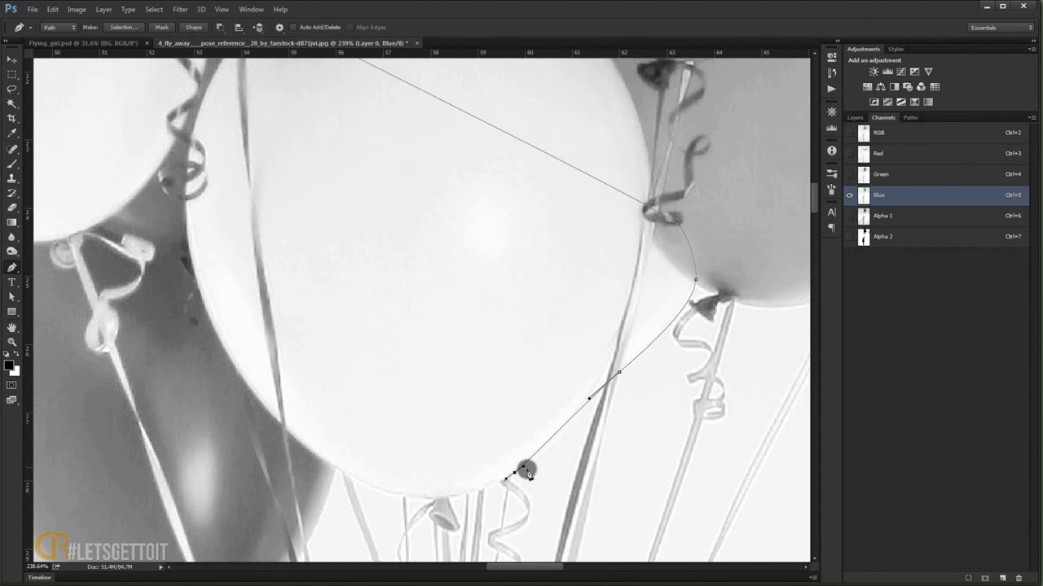
{"action": "mouse_move", "coordinate": [546, 450]}
{"action": "left_mouse_down"}
{"action": "mouse_move", "coordinate": [535, 461]}
{"action": "mouse_move", "coordinate": [620, 364]}
{"action": "left_mouse_up"}
{"action": "left_click_drag", "start_coordinate": [491, 403], "coordinate": [371, 359]}
- Close the balloon path, load it as a selection, and fill it black in Alpha 2
{"action": "scroll", "coordinate": [371, 359], "scroll_direction": "down", "scroll_amount": 2}
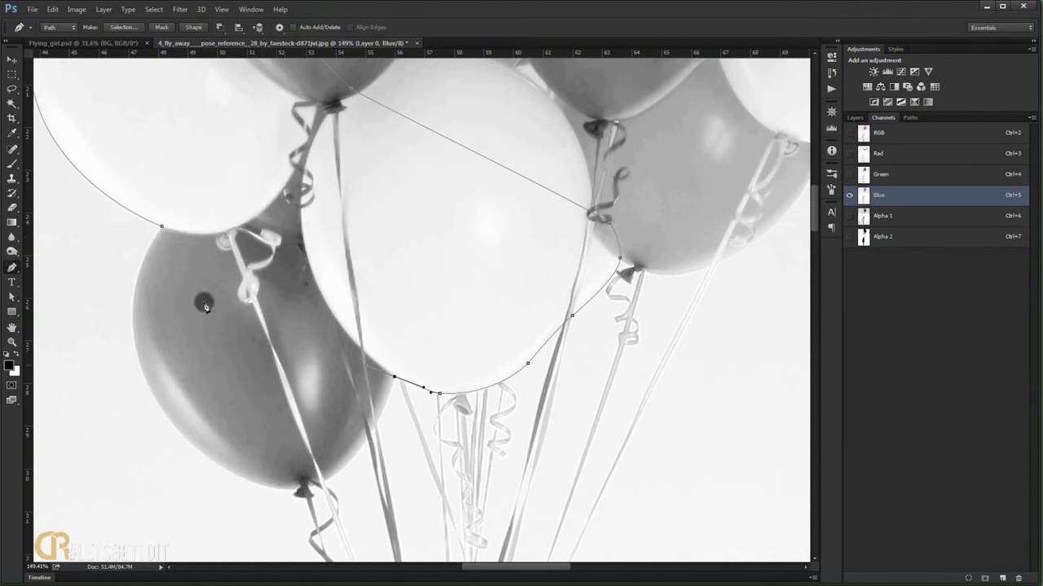
{"action": "left_click", "coordinate": [162, 227]}
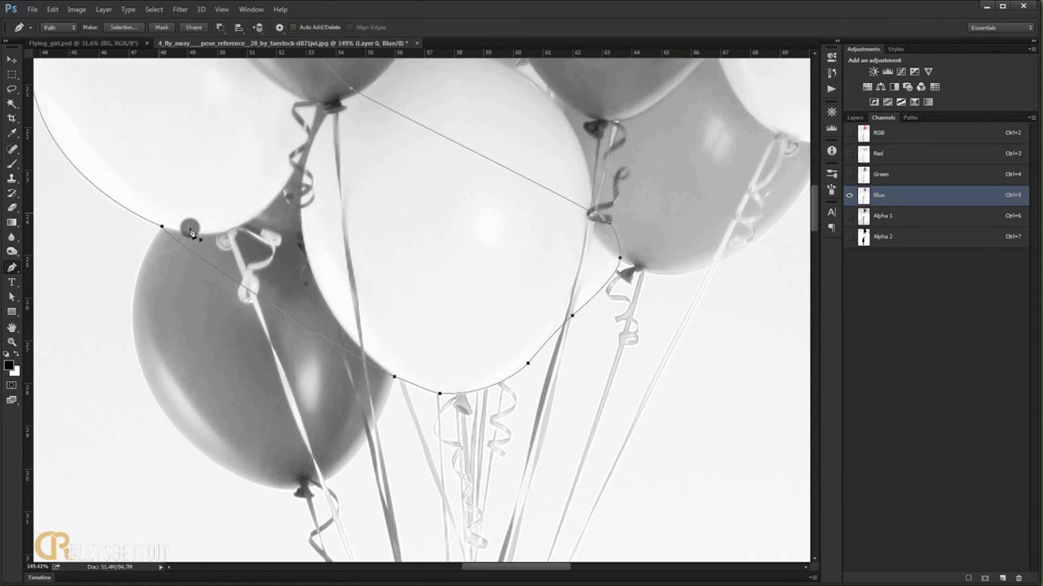
{"action": "left_click", "coordinate": [350, 235]}
{"action": "key", "text": "ctrl+Return"}
{"action": "scroll", "coordinate": [489, 236], "scroll_direction": "down", "scroll_amount": 5}
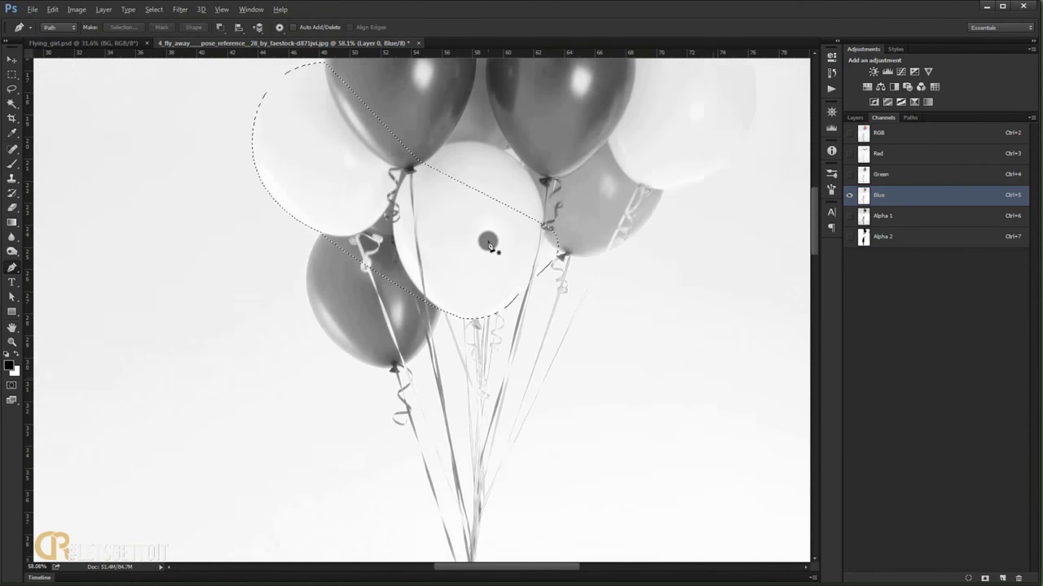
{"action": "scroll", "coordinate": [489, 245], "scroll_direction": "down", "scroll_amount": 3}
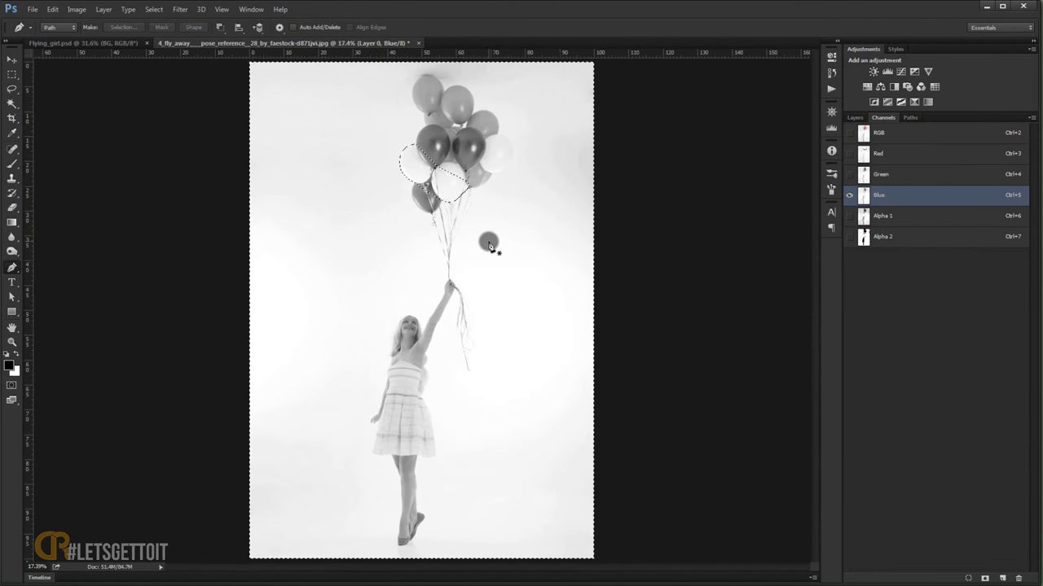
{"action": "left_click", "coordinate": [891, 236]}
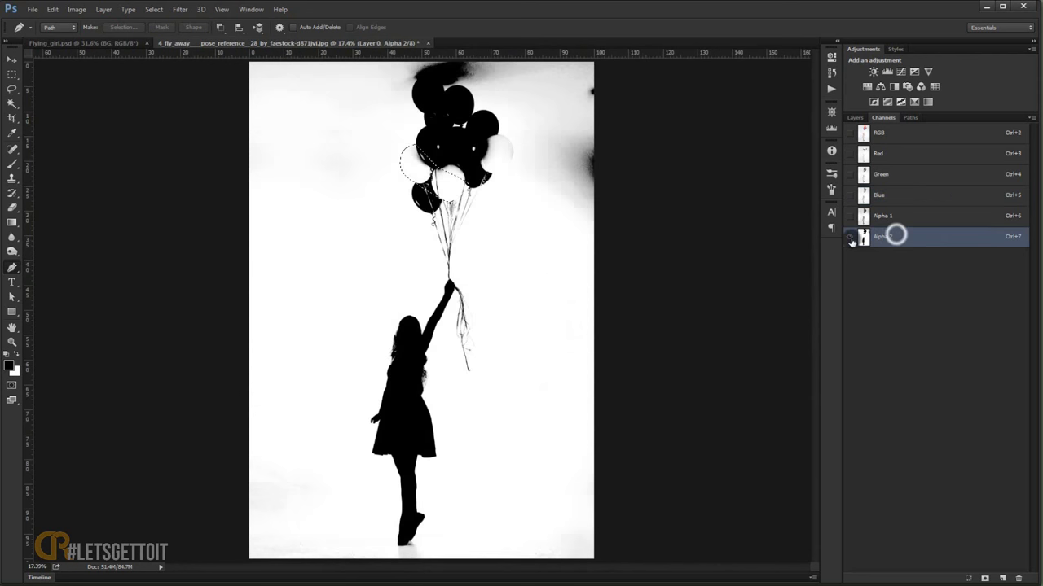
{"action": "key", "text": "alt+BackSpace"}
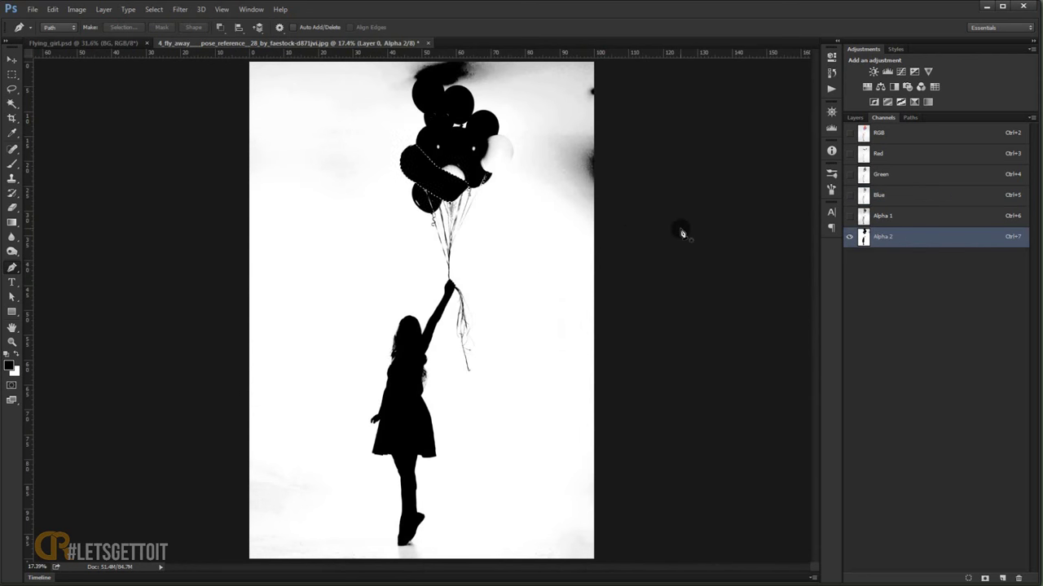
- Paint black over the central balloon's white patch and two small highlights with an enlarged brush
{"action": "scroll", "coordinate": [435, 149], "scroll_direction": "up", "scroll_amount": 5}
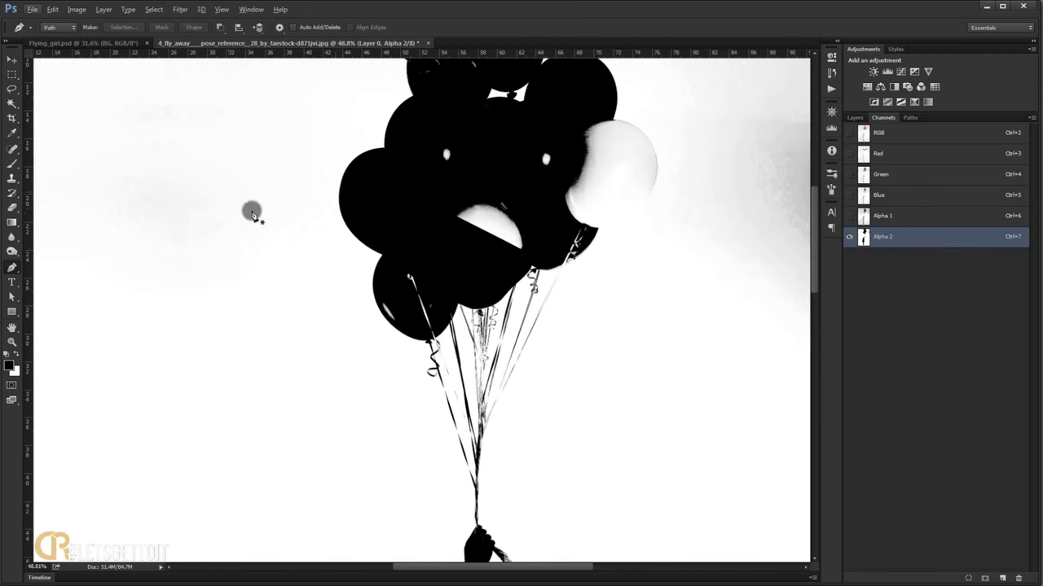
{"action": "left_click", "coordinate": [16, 166]}
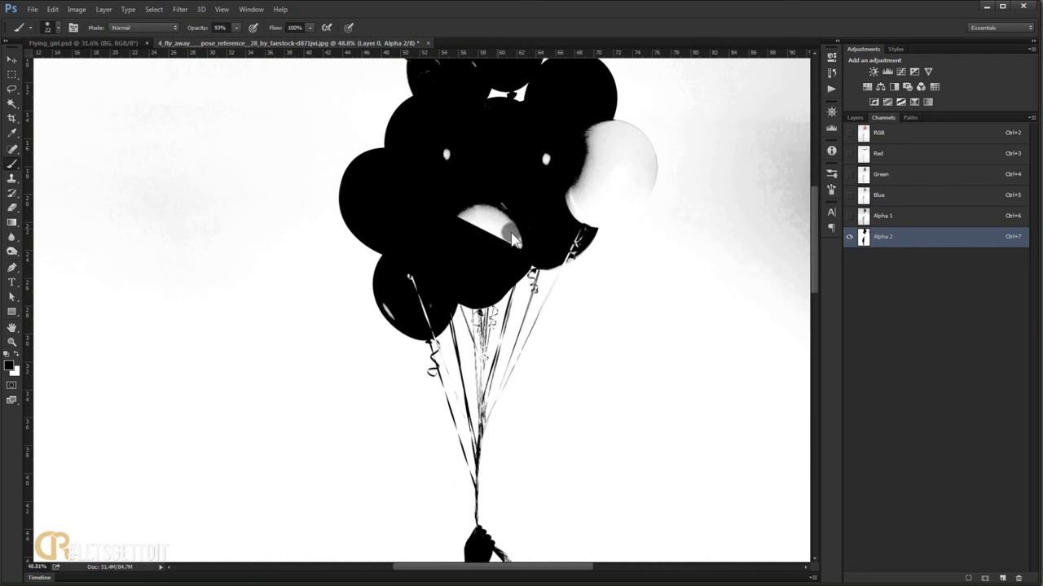
{"action": "mouse_move", "coordinate": [512, 236]}
{"action": "left_mouse_down"}
{"action": "mouse_move", "coordinate": [468, 225]}
{"action": "mouse_move", "coordinate": [493, 222]}
{"action": "left_mouse_up"}
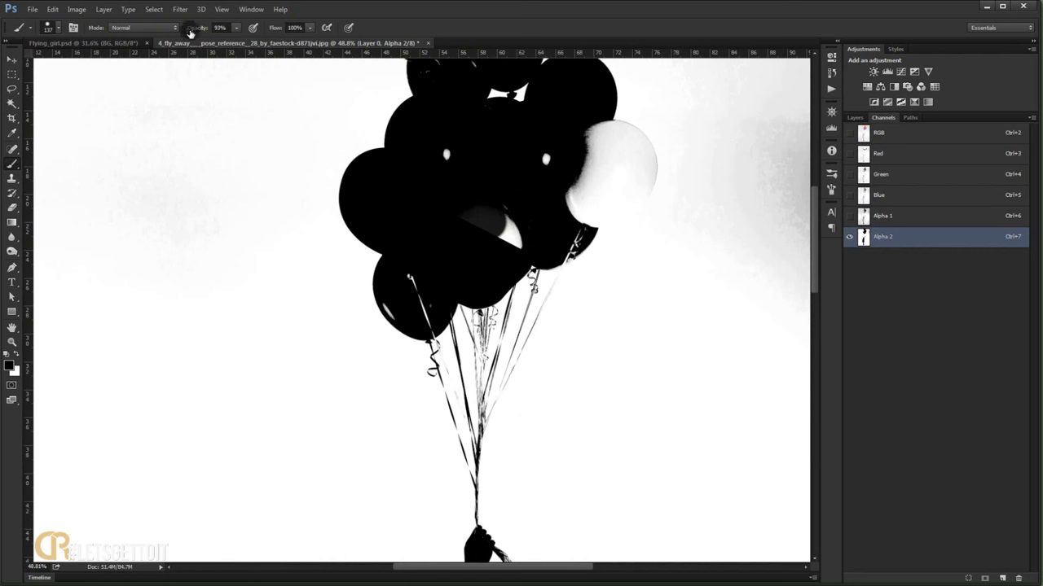
{"action": "left_click_drag", "start_coordinate": [442, 186], "coordinate": [517, 228]}
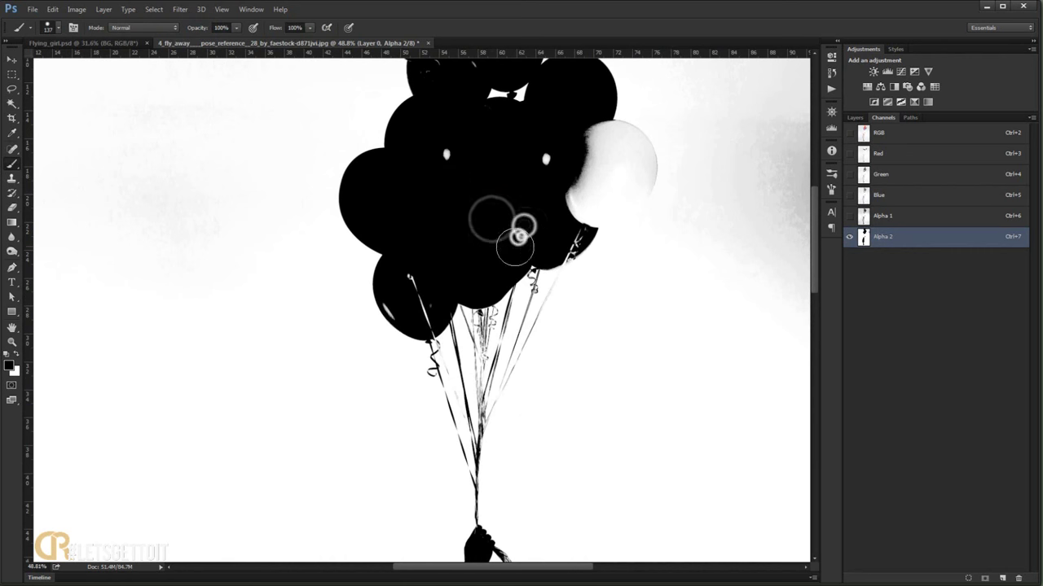
{"action": "left_click", "coordinate": [446, 154]}
{"action": "left_click", "coordinate": [546, 159]}
{"action": "scroll", "coordinate": [465, 216], "scroll_direction": "down", "scroll_amount": 1}
{"action": "scroll", "coordinate": [465, 217], "scroll_direction": "down", "scroll_amount": 1}
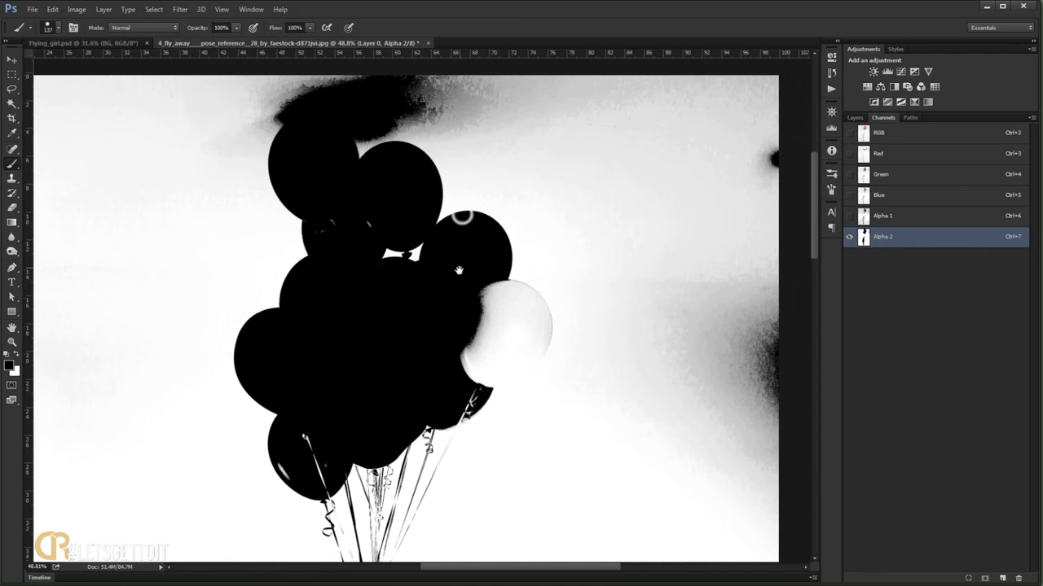
{"action": "scroll", "coordinate": [465, 217], "scroll_direction": "down", "scroll_amount": 1}
{"action": "scroll", "coordinate": [477, 354], "scroll_direction": "down", "scroll_amount": 2}
{"action": "left_click_drag", "start_coordinate": [478, 353], "coordinate": [476, 235]}
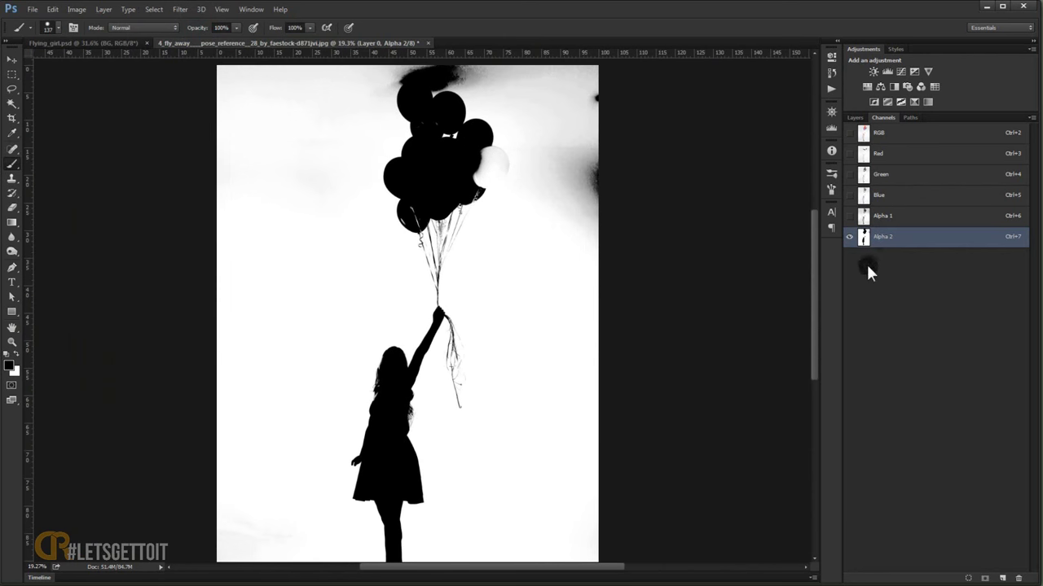
- Trace a Pen outline around the right-hand white balloon on the Blue channel
{"action": "left_click", "coordinate": [878, 194]}
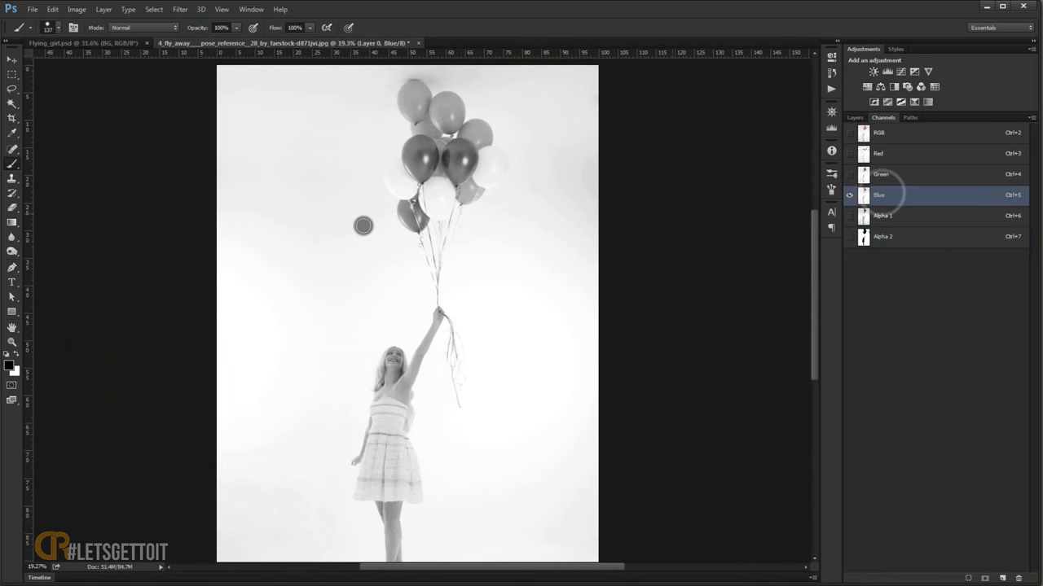
{"action": "left_click", "coordinate": [17, 274]}
{"action": "scroll", "coordinate": [483, 139], "scroll_direction": "up", "scroll_amount": 3}
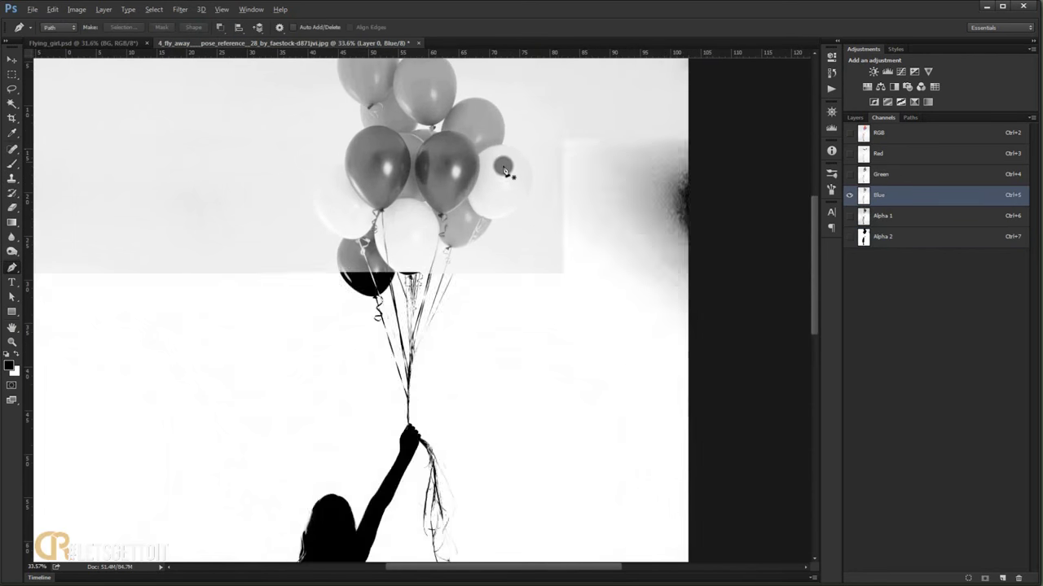
{"action": "scroll", "coordinate": [549, 198], "scroll_direction": "up", "scroll_amount": 4}
{"action": "scroll", "coordinate": [521, 178], "scroll_direction": "up", "scroll_amount": 1}
{"action": "scroll", "coordinate": [522, 177], "scroll_direction": "up", "scroll_amount": 1}
{"action": "scroll", "coordinate": [500, 239], "scroll_direction": "up", "scroll_amount": 1}
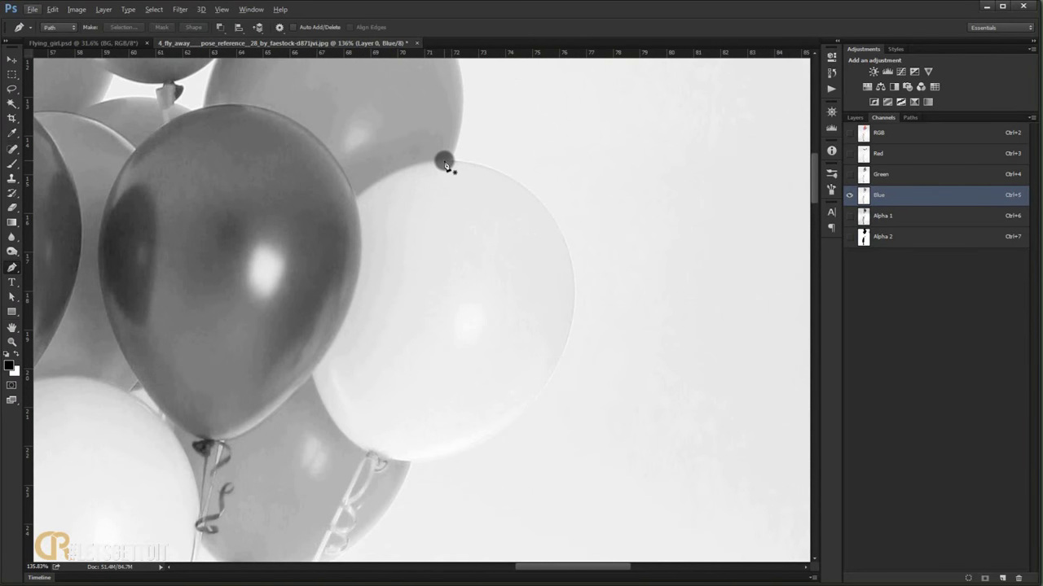
{"action": "left_click", "coordinate": [444, 162]}
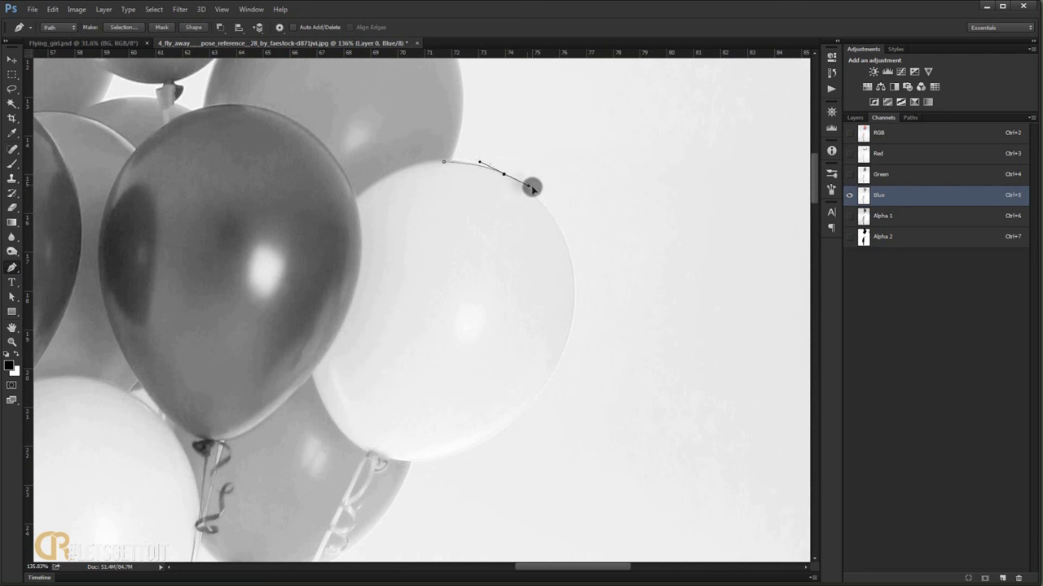
{"action": "mouse_move", "coordinate": [572, 315]}
{"action": "left_mouse_down"}
{"action": "mouse_move", "coordinate": [563, 402]}
{"action": "mouse_move", "coordinate": [526, 277]}
{"action": "left_mouse_up"}
{"action": "left_click_drag", "start_coordinate": [481, 336], "coordinate": [407, 373]}
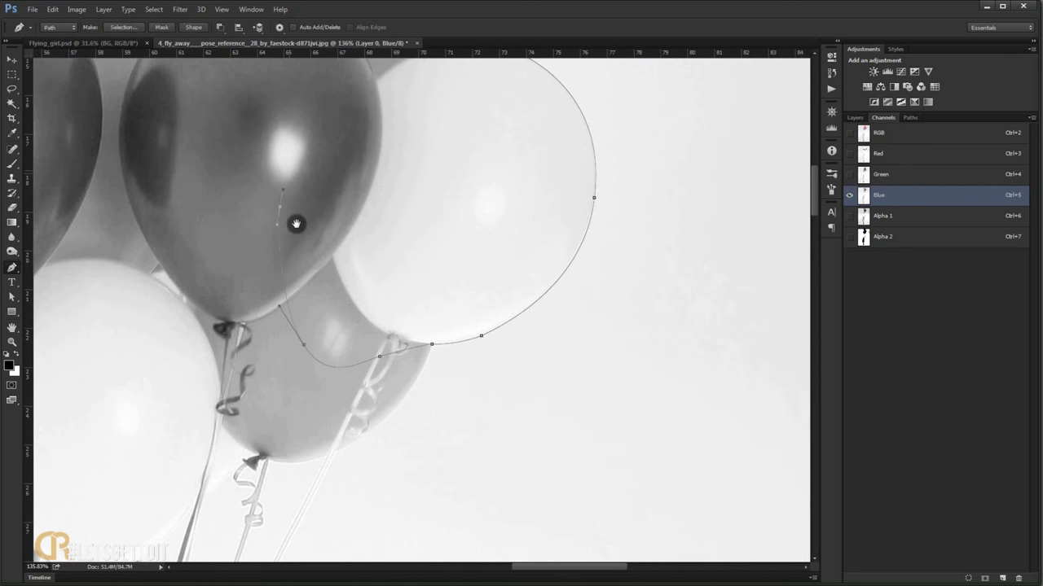
{"action": "left_click_drag", "start_coordinate": [295, 224], "coordinate": [321, 407]}
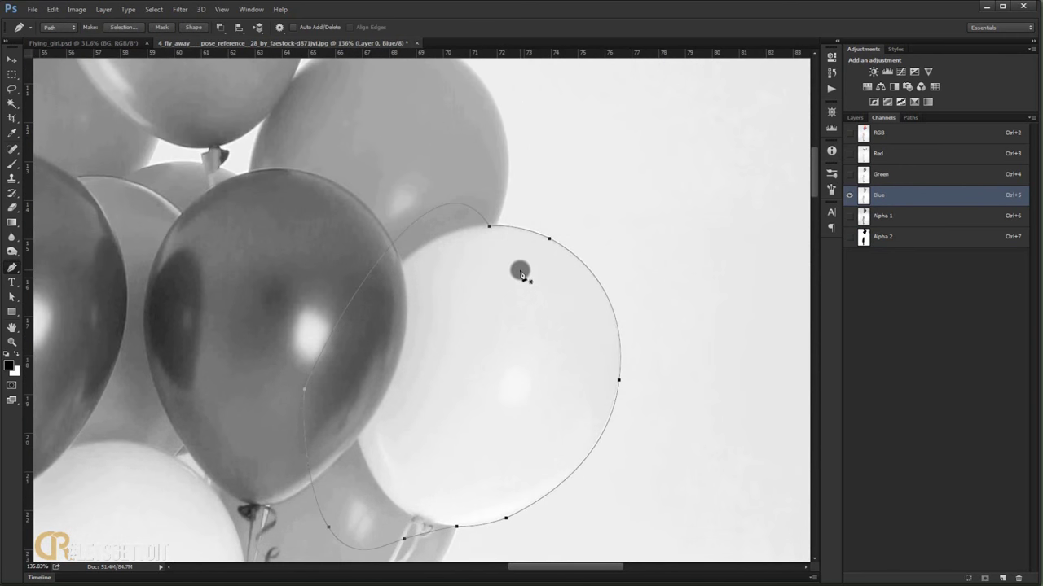
- Turn the balloon outline into a selection on the Alpha 2 mask
{"action": "key", "text": "ctrl+0"}
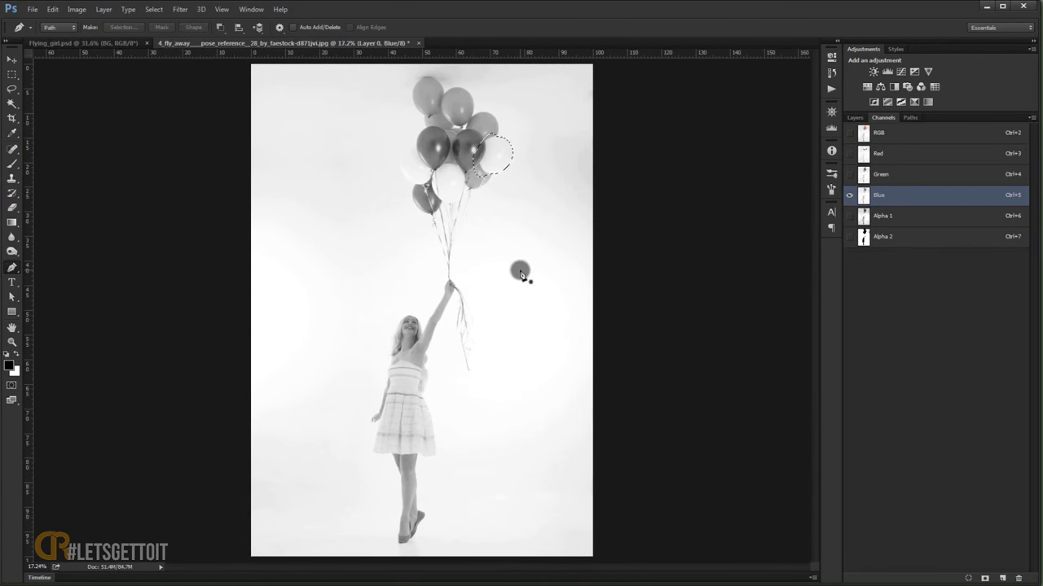
{"action": "left_click", "coordinate": [895, 239]}
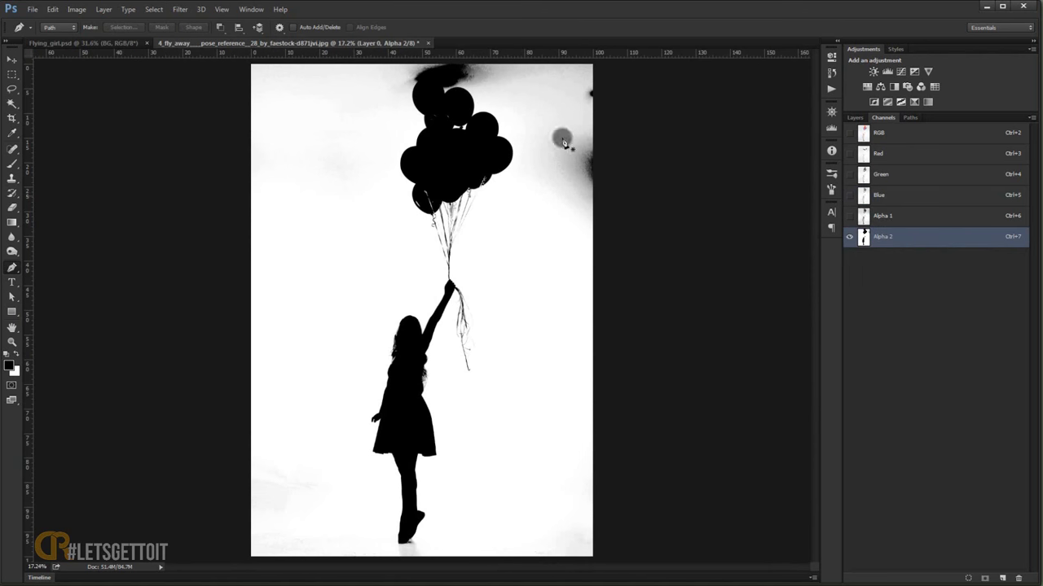
{"action": "scroll", "coordinate": [530, 159], "scroll_direction": "up", "scroll_amount": 2}
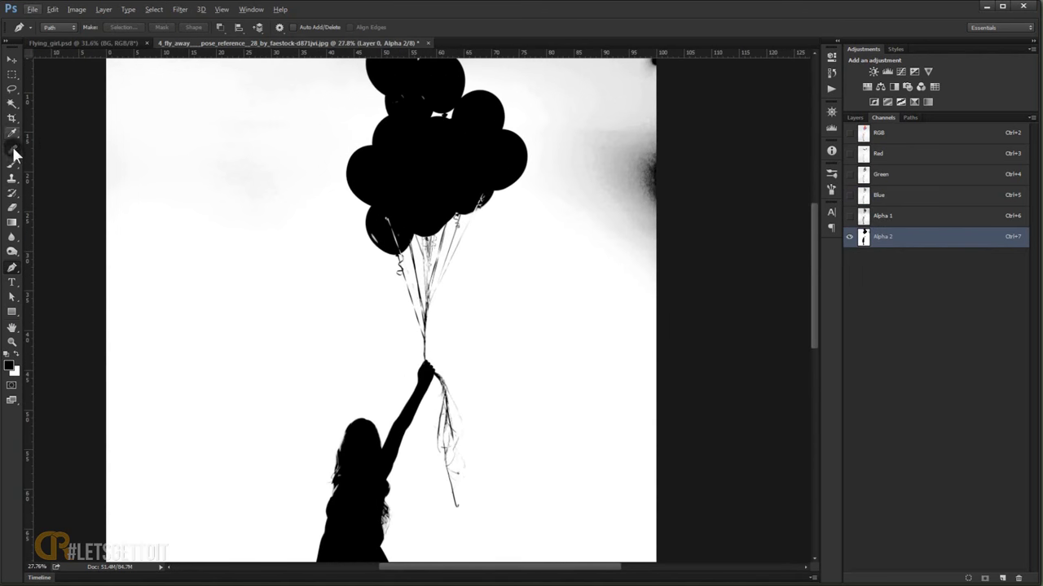
{"action": "scroll", "coordinate": [475, 178], "scroll_direction": "down", "scroll_amount": 3}
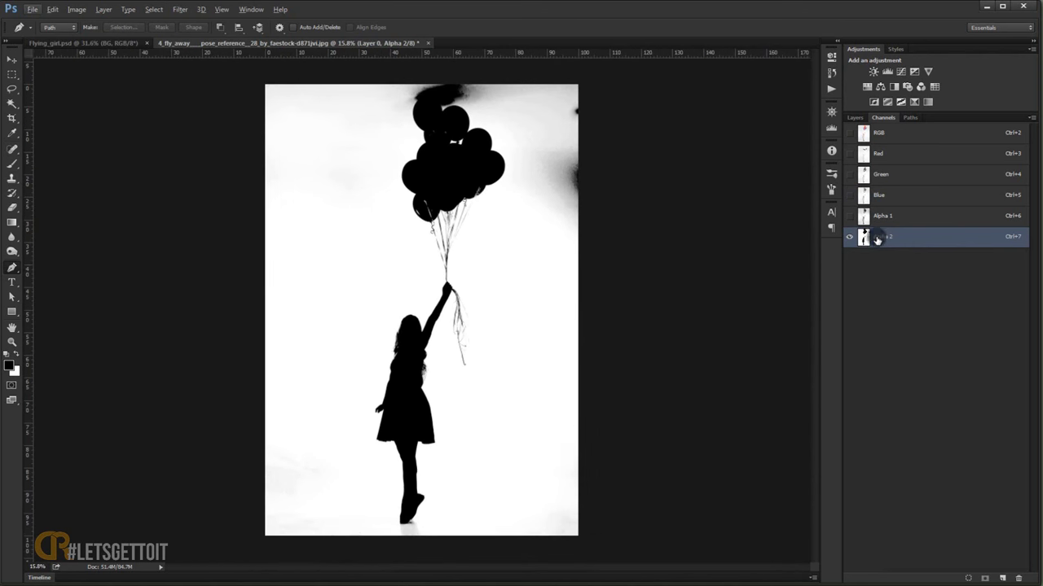
- Apply Levels to the Alpha 2 mask with black input 28 and brightened midtones
{"action": "key", "text": "ctrl+l"}
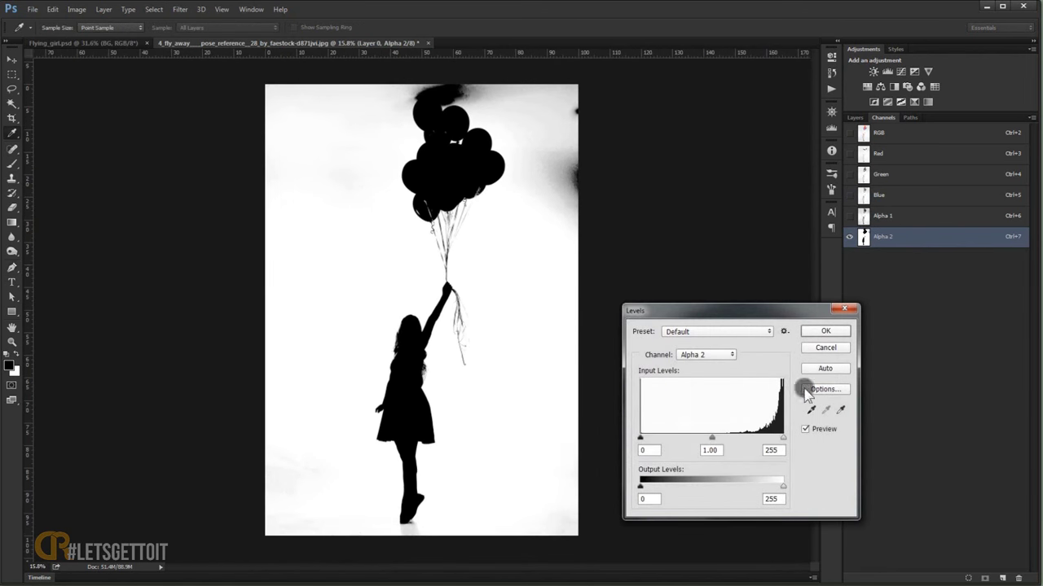
{"action": "left_click_drag", "start_coordinate": [654, 444], "coordinate": [658, 444]}
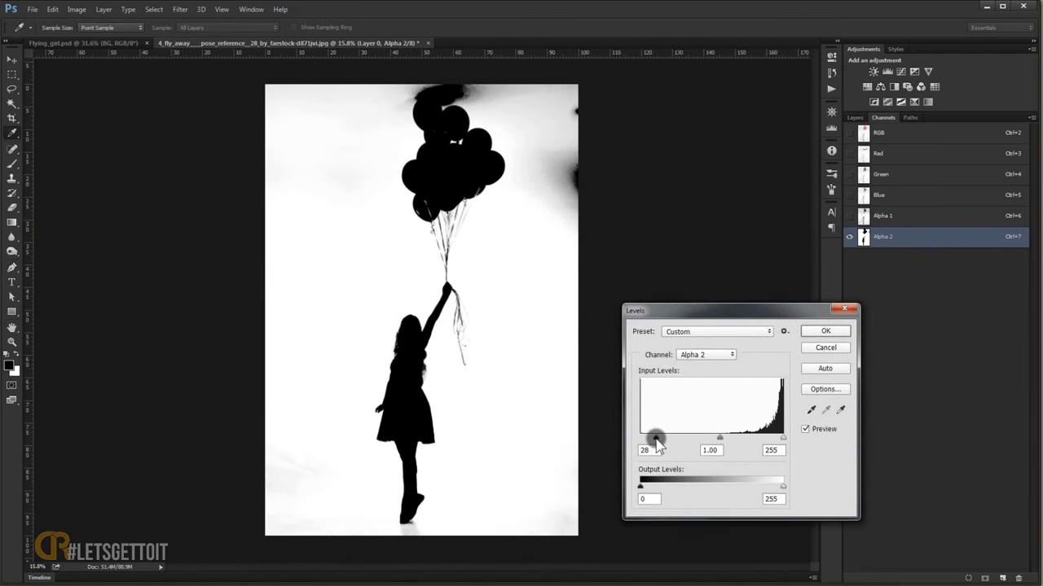
{"action": "left_click_drag", "start_coordinate": [723, 442], "coordinate": [709, 444]}
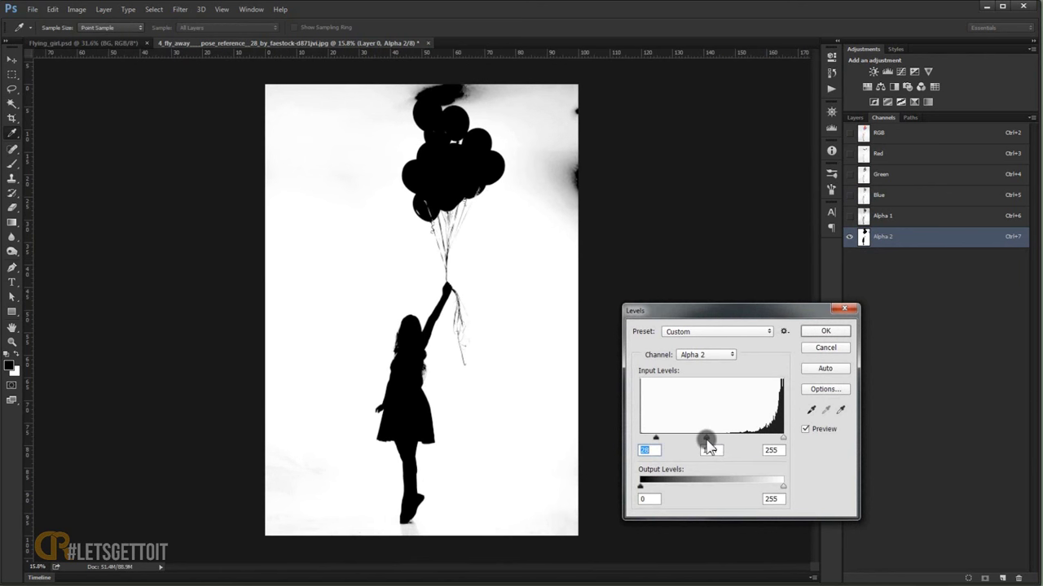
{"action": "left_click", "coordinate": [832, 334]}
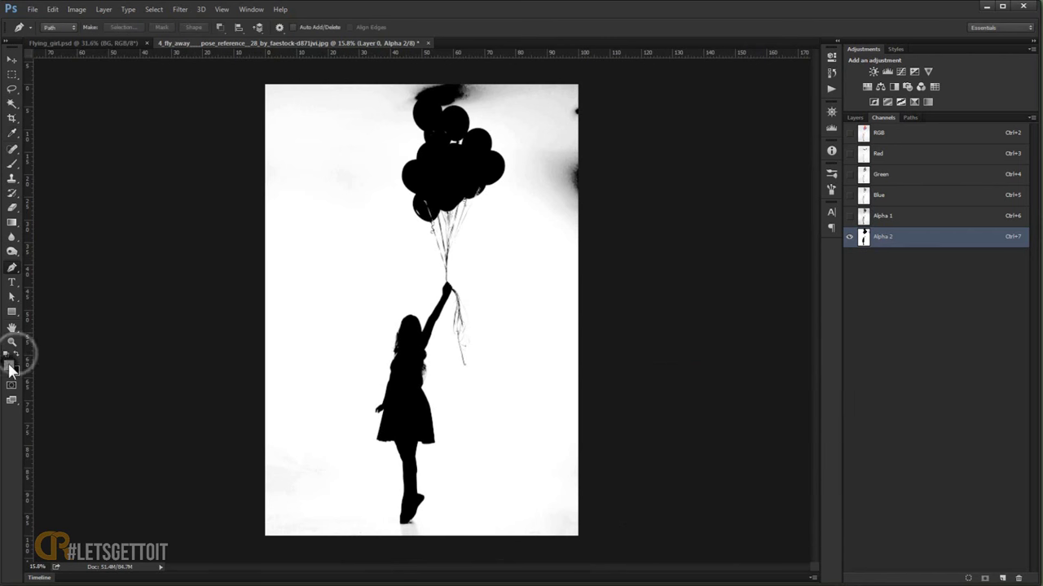
- Paint the mask clean along the girl's heel edge with the Brush
{"action": "left_click", "coordinate": [12, 164]}
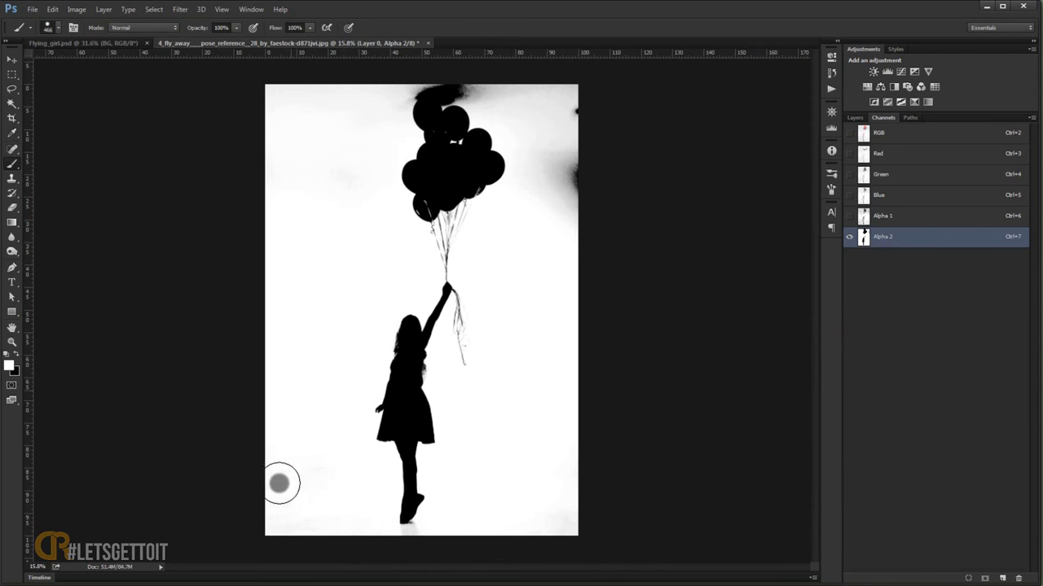
{"action": "left_click_drag", "start_coordinate": [302, 510], "coordinate": [312, 354]}
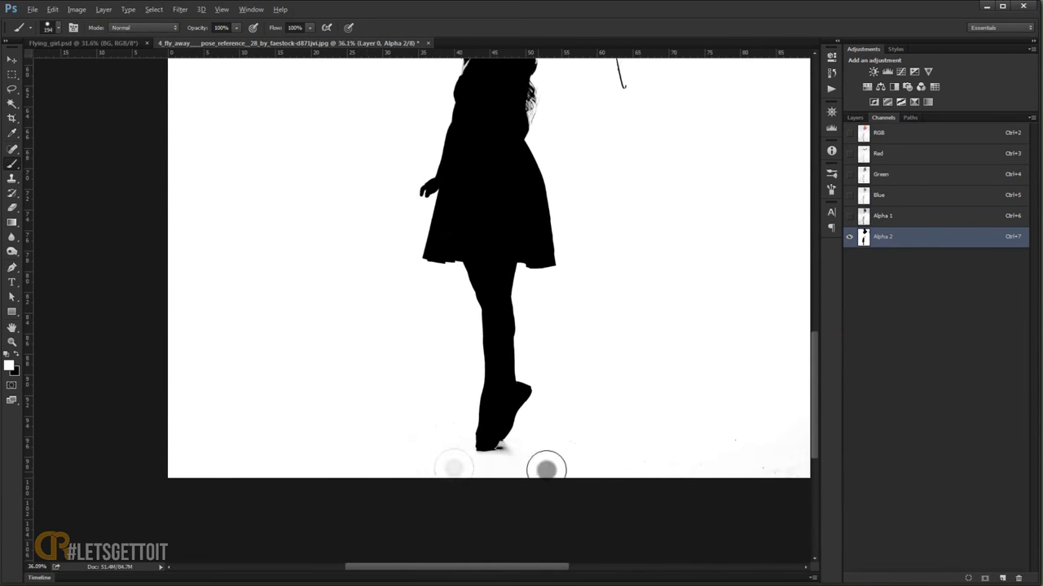
{"action": "scroll", "coordinate": [497, 464], "scroll_direction": "up", "scroll_amount": 5}
{"action": "scroll", "coordinate": [481, 420], "scroll_direction": "up", "scroll_amount": 3}
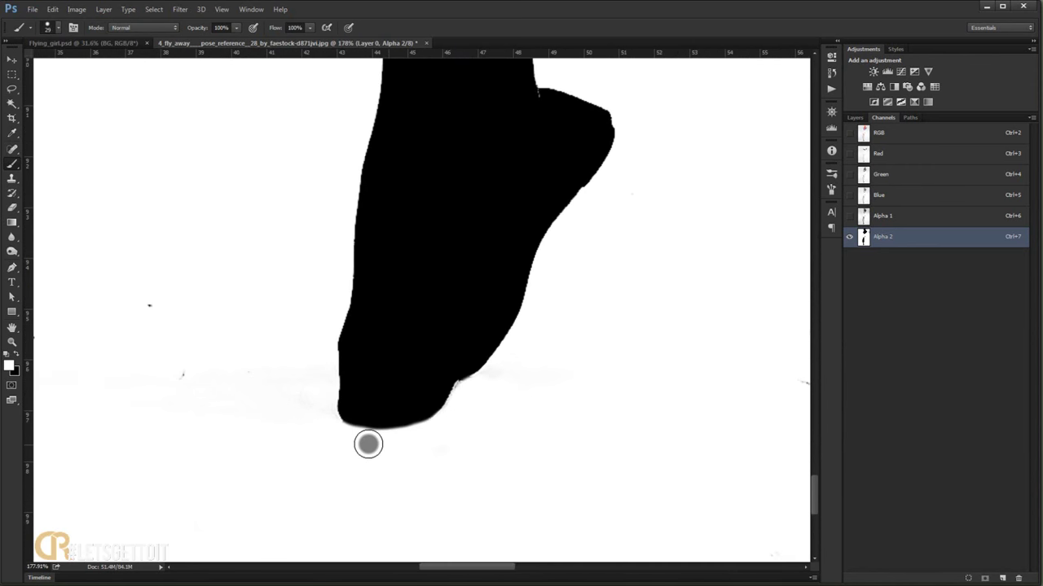
{"action": "scroll", "coordinate": [341, 448], "scroll_direction": "up", "scroll_amount": 2}
{"action": "scroll", "coordinate": [341, 448], "scroll_direction": "up", "scroll_amount": 2}
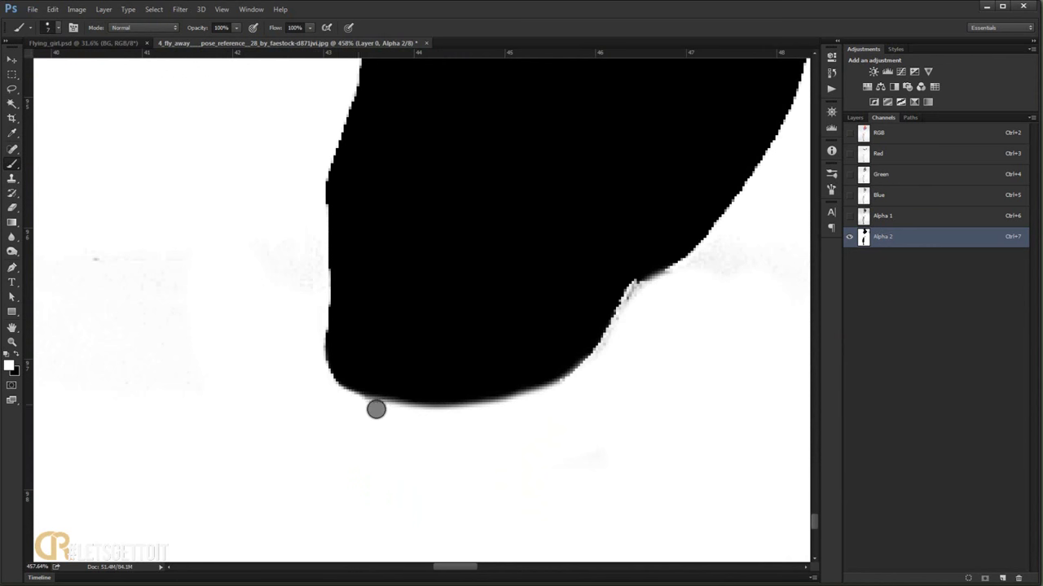
{"action": "left_click_drag", "start_coordinate": [376, 409], "coordinate": [538, 399]}
{"action": "scroll", "coordinate": [426, 377], "scroll_direction": "down", "scroll_amount": 3}
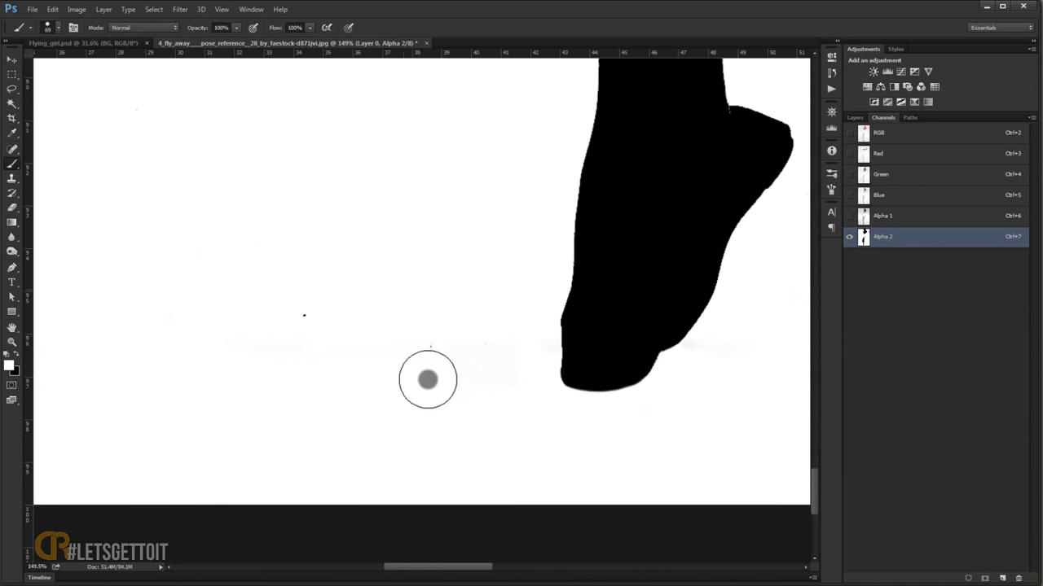
{"action": "scroll", "coordinate": [626, 372], "scroll_direction": "down", "scroll_amount": 2}
{"action": "scroll", "coordinate": [384, 410], "scroll_direction": "down", "scroll_amount": 2}
{"action": "scroll", "coordinate": [391, 432], "scroll_direction": "up", "scroll_amount": 1}
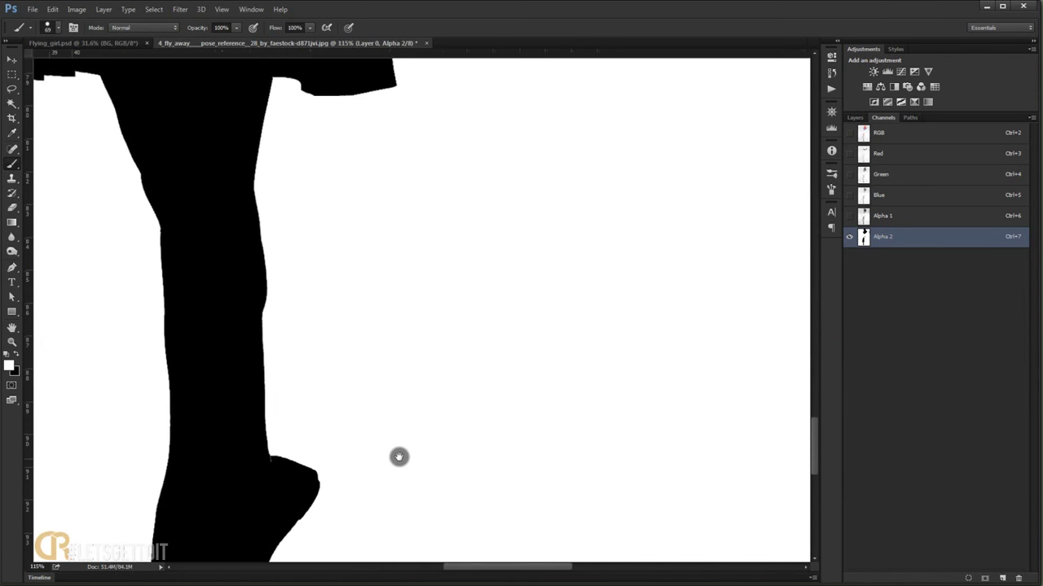
{"action": "scroll", "coordinate": [440, 367], "scroll_direction": "down", "scroll_amount": 2}
{"action": "scroll", "coordinate": [521, 317], "scroll_direction": "up", "scroll_amount": 2}
- Paint white over the grey haze along the top, right edge and near the balloons
{"action": "key", "text": "]"}
{"action": "key", "text": "]"}
{"action": "key", "text": "]"}
{"action": "left_click_drag", "start_coordinate": [570, 196], "coordinate": [663, 93]}
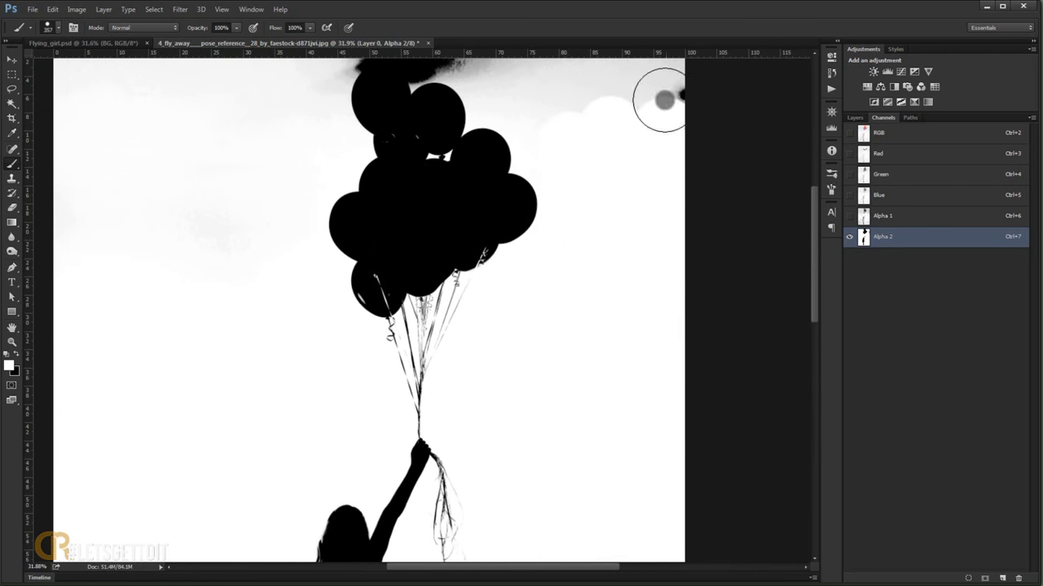
{"action": "scroll", "coordinate": [603, 155], "scroll_direction": "up", "scroll_amount": 3}
{"action": "mouse_move", "coordinate": [551, 221]}
{"action": "left_mouse_down"}
{"action": "mouse_move", "coordinate": [408, 159]}
{"action": "mouse_move", "coordinate": [215, 155]}
{"action": "left_mouse_up"}
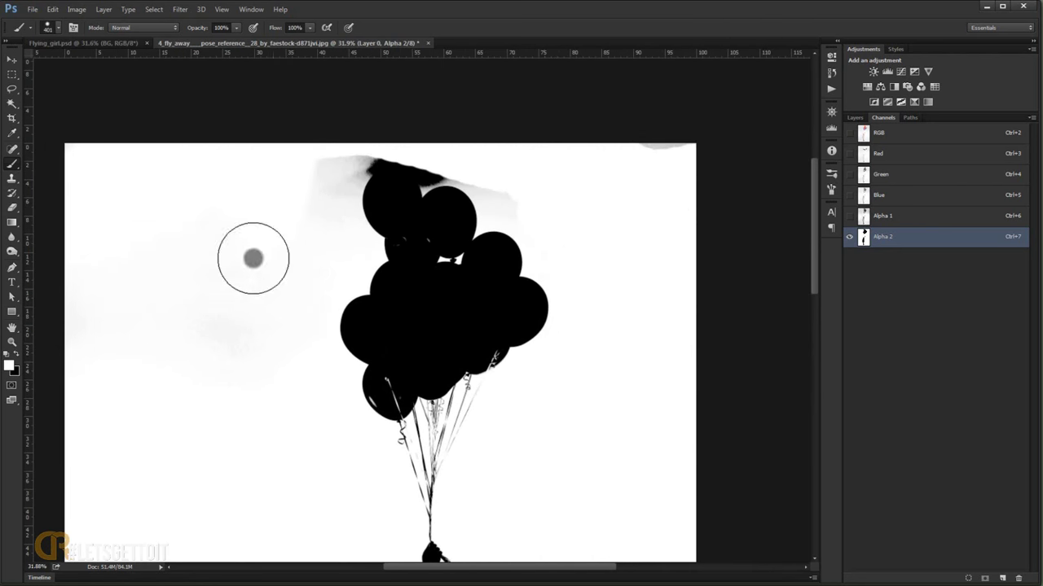
{"action": "scroll", "coordinate": [287, 235], "scroll_direction": "up", "scroll_amount": 2}
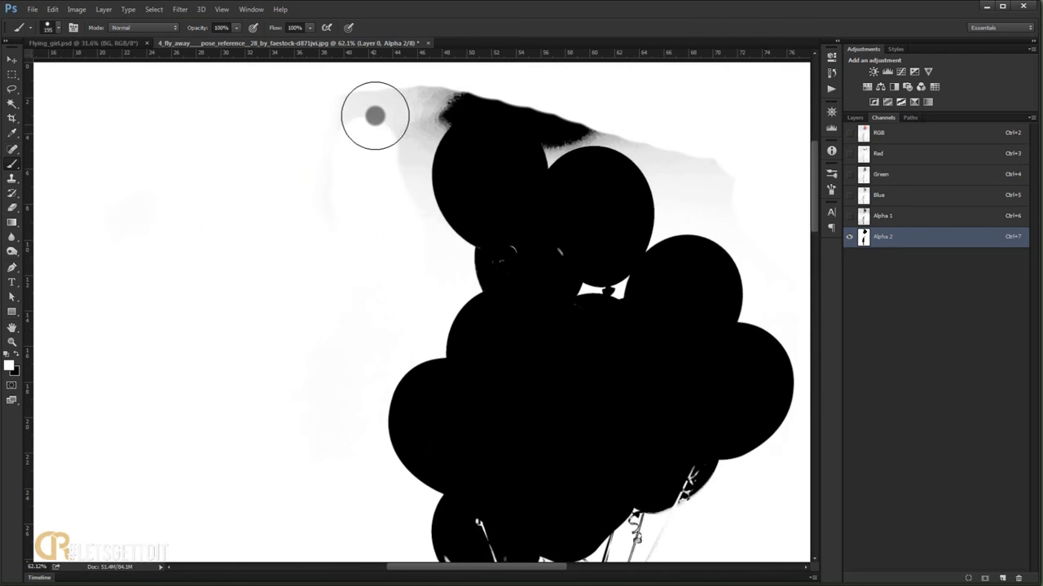
{"action": "left_click_drag", "start_coordinate": [373, 112], "coordinate": [414, 272]}
{"action": "mouse_move", "coordinate": [722, 167]}
{"action": "left_mouse_down"}
{"action": "mouse_move", "coordinate": [554, 84]}
{"action": "mouse_move", "coordinate": [425, 79]}
{"action": "mouse_move", "coordinate": [410, 223]}
{"action": "left_mouse_up"}
- On the Blue channel, start a Pen path around the top balloon's upper and left side
{"action": "left_click", "coordinate": [887, 198]}
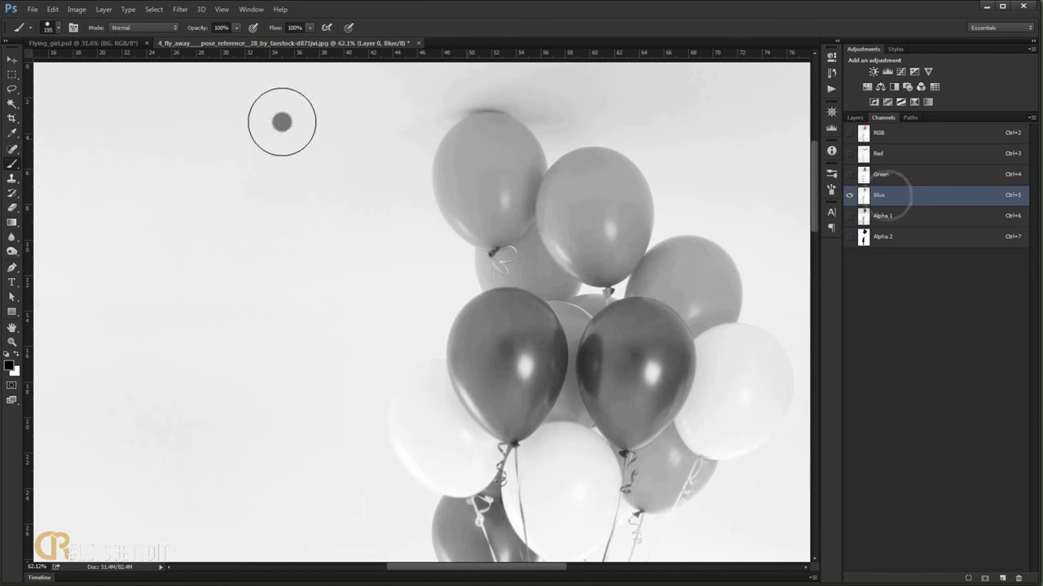
{"action": "left_click", "coordinate": [11, 267]}
{"action": "scroll", "coordinate": [540, 118], "scroll_direction": "up", "scroll_amount": 2}
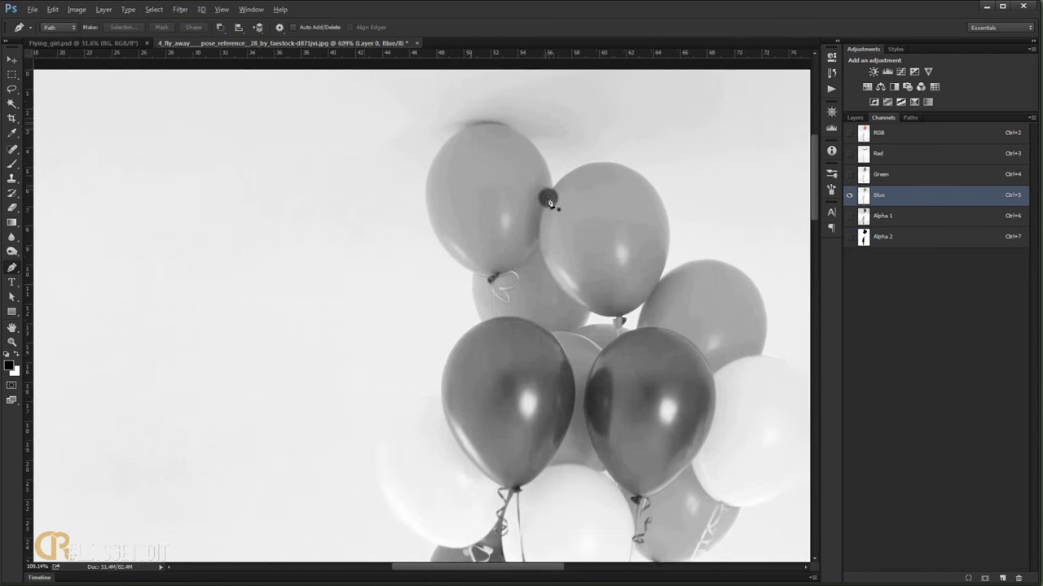
{"action": "scroll", "coordinate": [540, 117], "scroll_direction": "up", "scroll_amount": 3}
{"action": "left_click", "coordinate": [561, 237]}
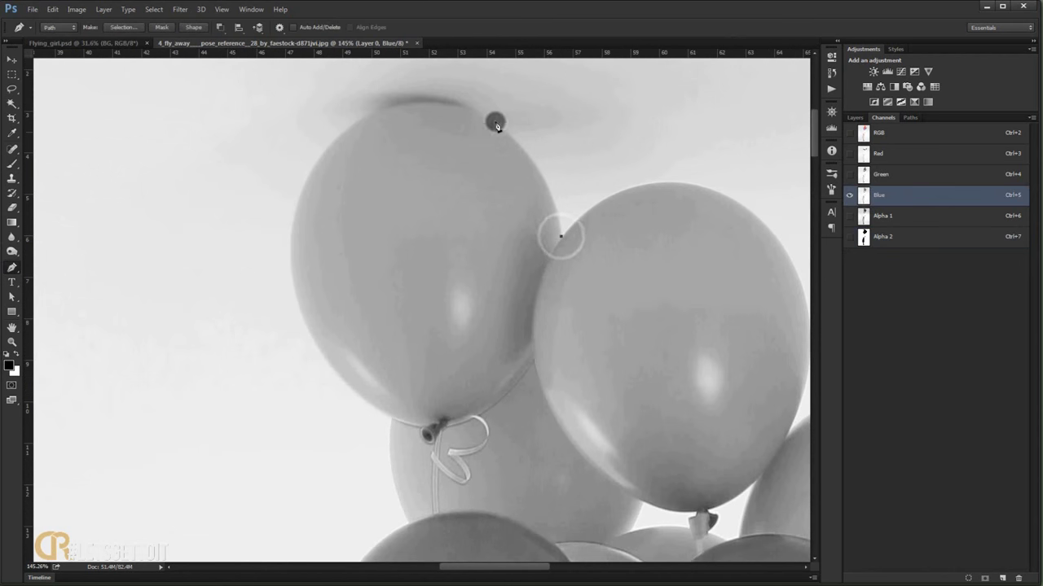
{"action": "left_click_drag", "start_coordinate": [456, 104], "coordinate": [356, 71]}
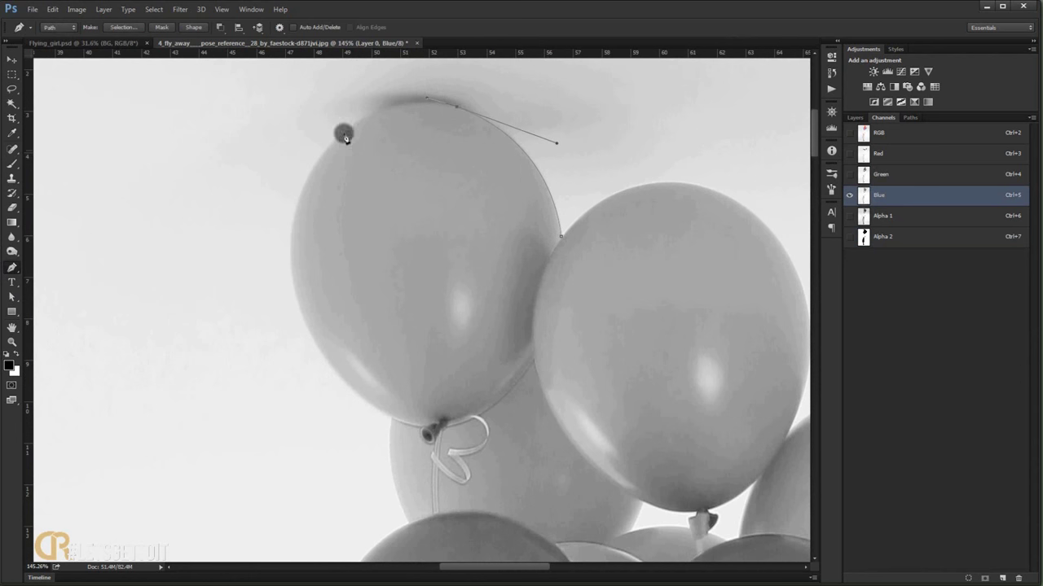
{"action": "mouse_move", "coordinate": [294, 218]}
{"action": "left_mouse_down"}
{"action": "mouse_move", "coordinate": [249, 344]}
{"action": "mouse_move", "coordinate": [257, 350]}
{"action": "left_mouse_up"}
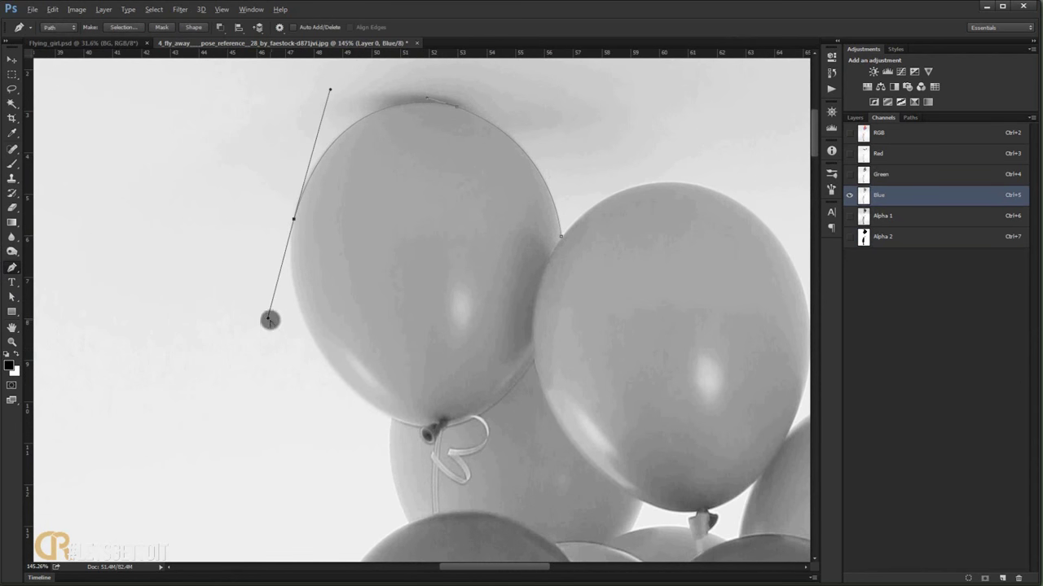
{"action": "left_click_drag", "start_coordinate": [328, 369], "coordinate": [360, 396]}
- Continue the outline around the smudged area and close it toward the balloons
{"action": "left_click_drag", "start_coordinate": [127, 337], "coordinate": [121, 309]}
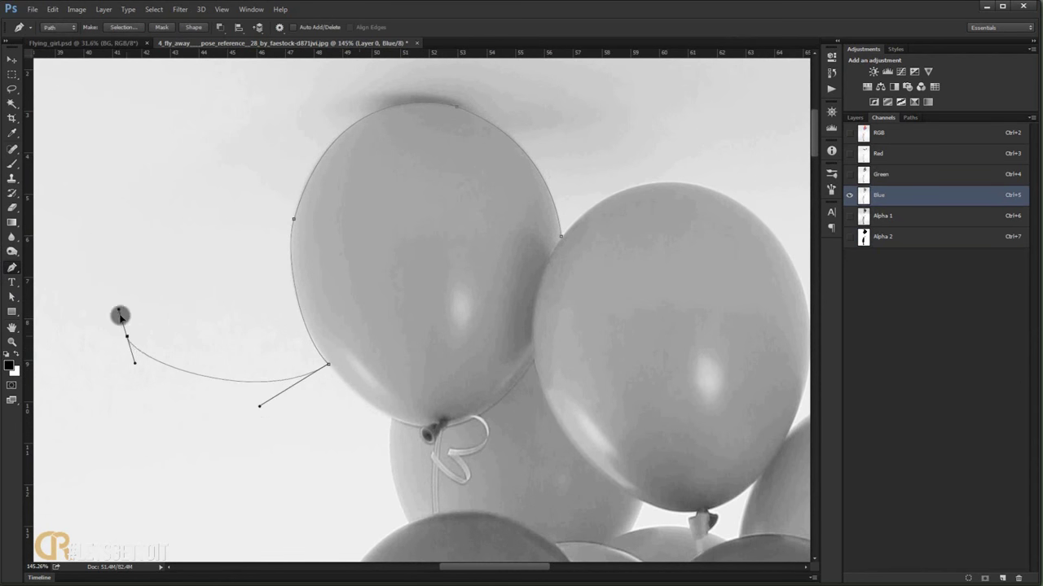
{"action": "scroll", "coordinate": [47, 263], "scroll_direction": "down", "scroll_amount": 3}
{"action": "left_click_drag", "start_coordinate": [68, 281], "coordinate": [46, 264]}
{"action": "left_click", "coordinate": [87, 194]}
{"action": "left_click_drag", "start_coordinate": [328, 205], "coordinate": [355, 238]}
{"action": "left_click_drag", "start_coordinate": [273, 279], "coordinate": [265, 304]}
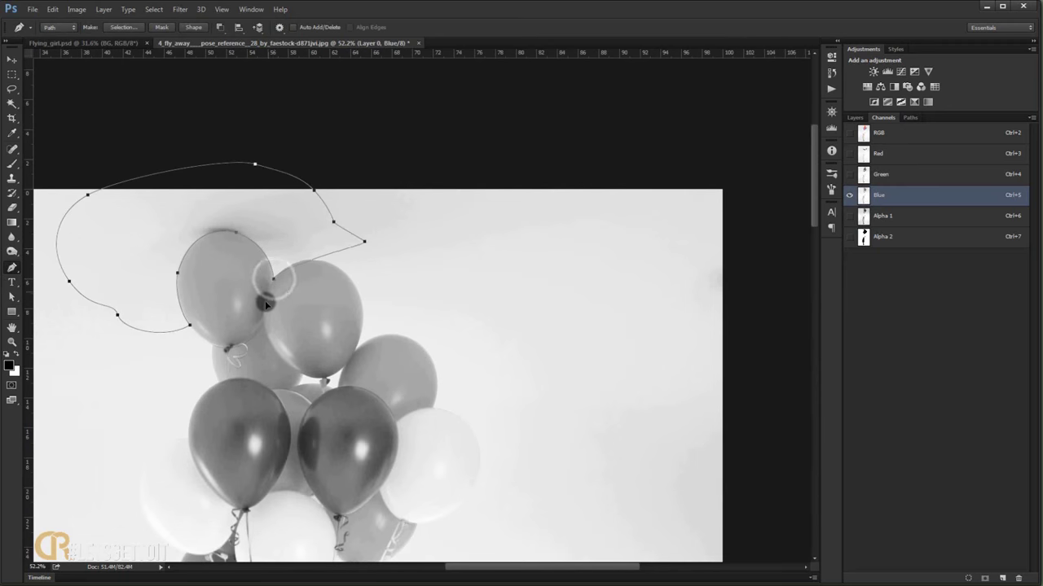
{"action": "left_click_drag", "start_coordinate": [443, 259], "coordinate": [619, 238]}
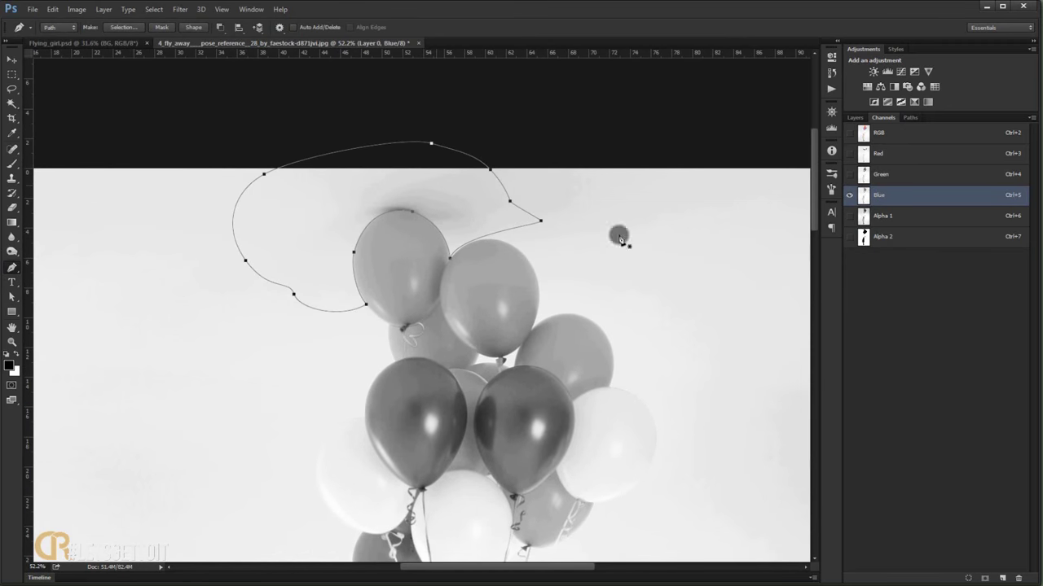
- In Alpha 2, load the path as a selection, invert it, and fill with white
{"action": "left_click", "coordinate": [885, 237]}
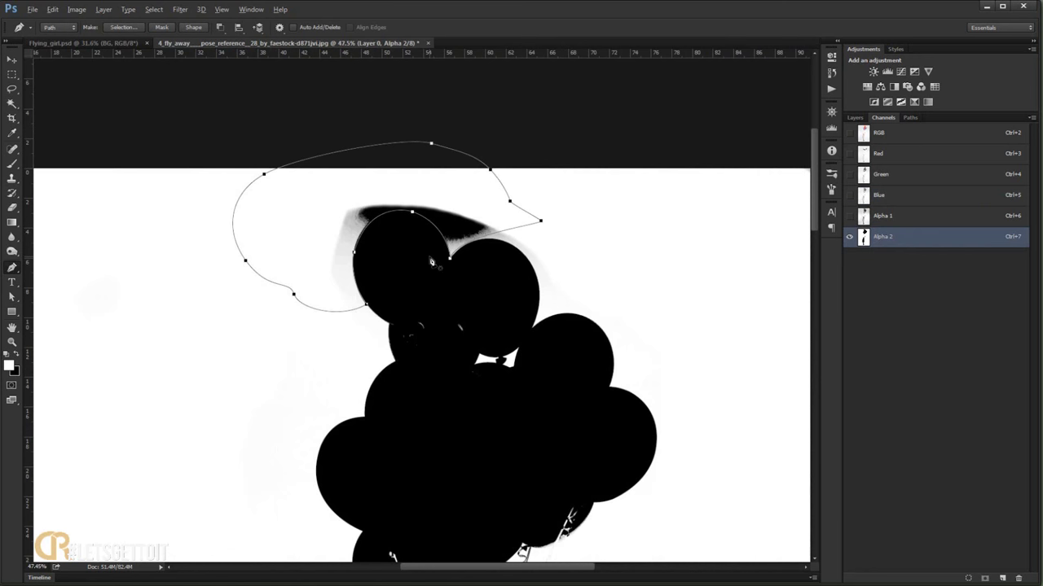
{"action": "left_click_drag", "start_coordinate": [432, 262], "coordinate": [466, 269]}
{"action": "key", "text": "ctrl+Return"}
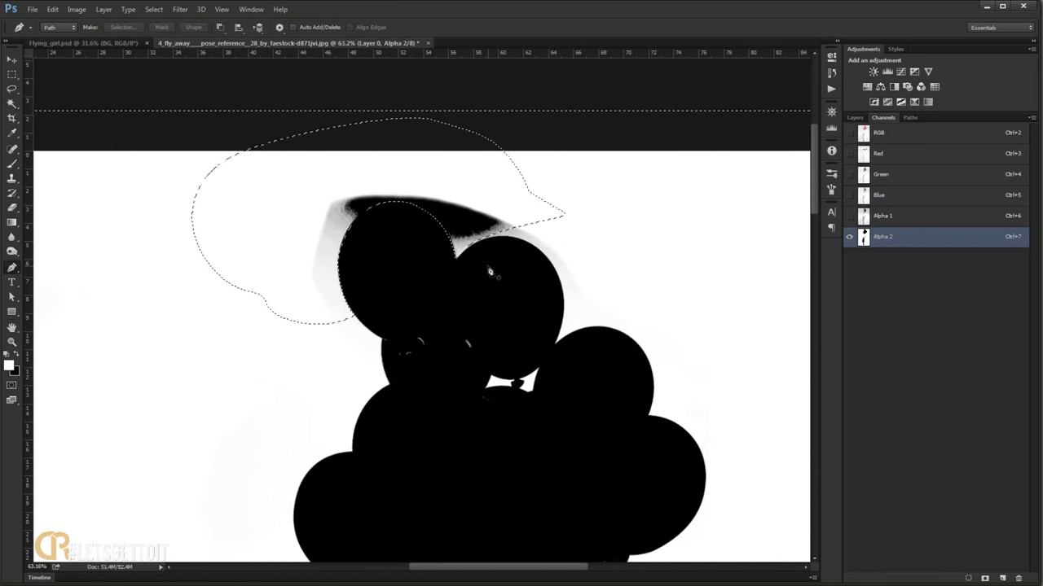
{"action": "key", "text": "ctrl+shift+i"}
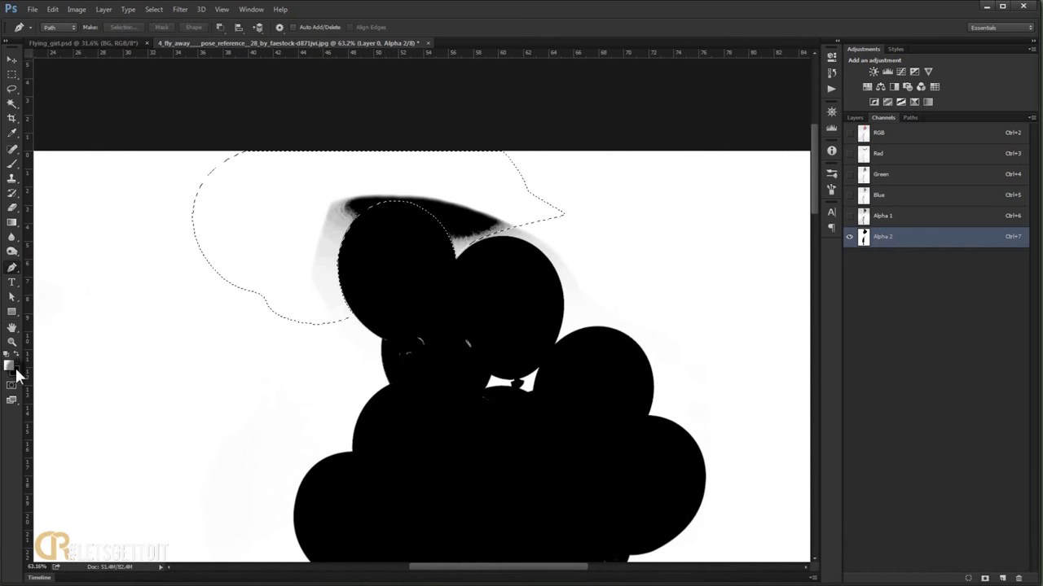
{"action": "key", "text": "alt+BackSpace"}
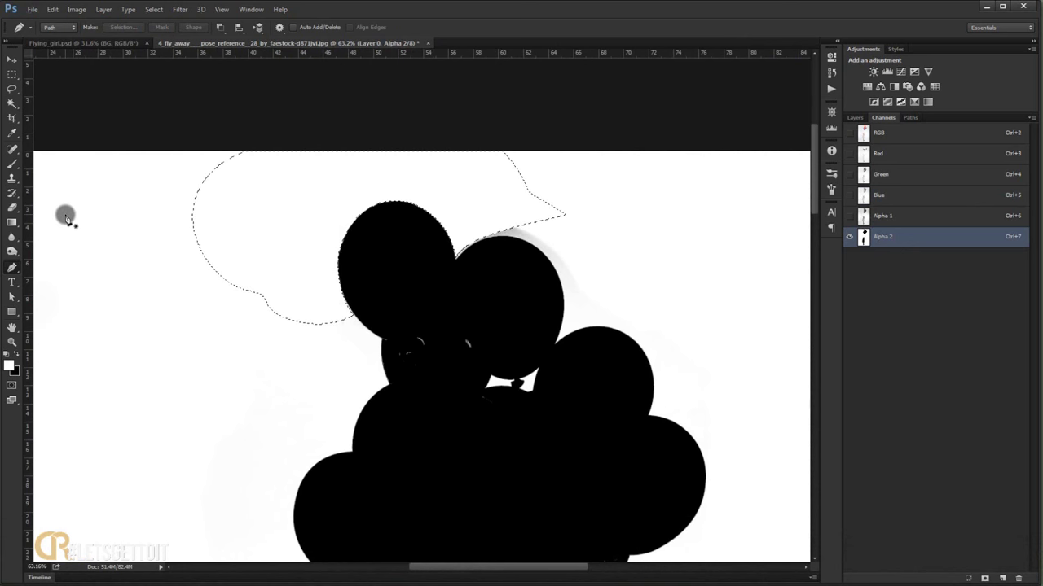
- Zoom into a balloon edge in Alpha 2 and brush out its grey fringe
{"action": "left_click", "coordinate": [12, 164]}
{"action": "scroll", "coordinate": [551, 223], "scroll_direction": "up", "scroll_amount": 3}
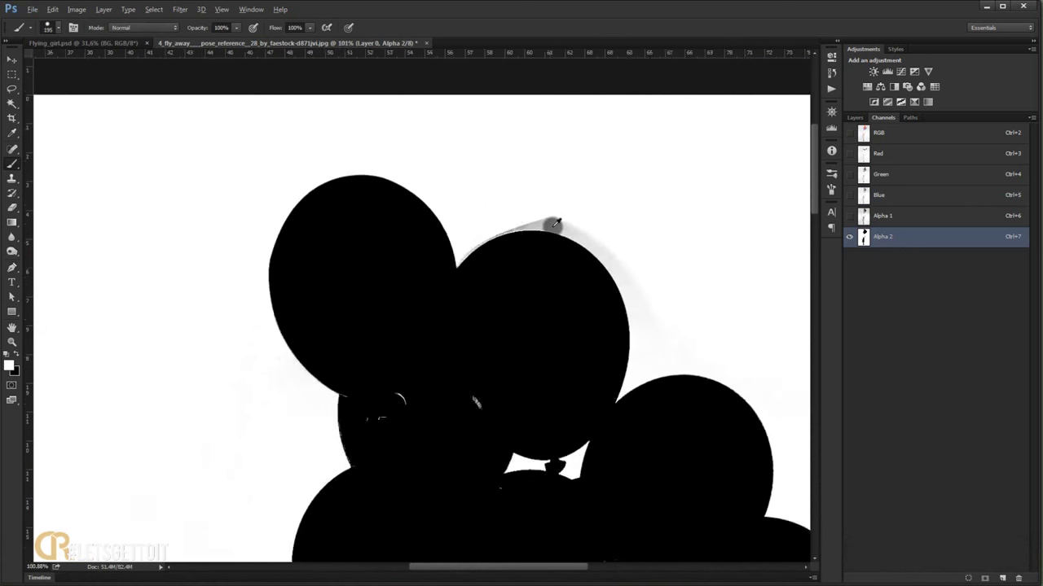
{"action": "scroll", "coordinate": [542, 205], "scroll_direction": "up", "scroll_amount": 2}
{"action": "scroll", "coordinate": [549, 209], "scroll_direction": "up", "scroll_amount": 2}
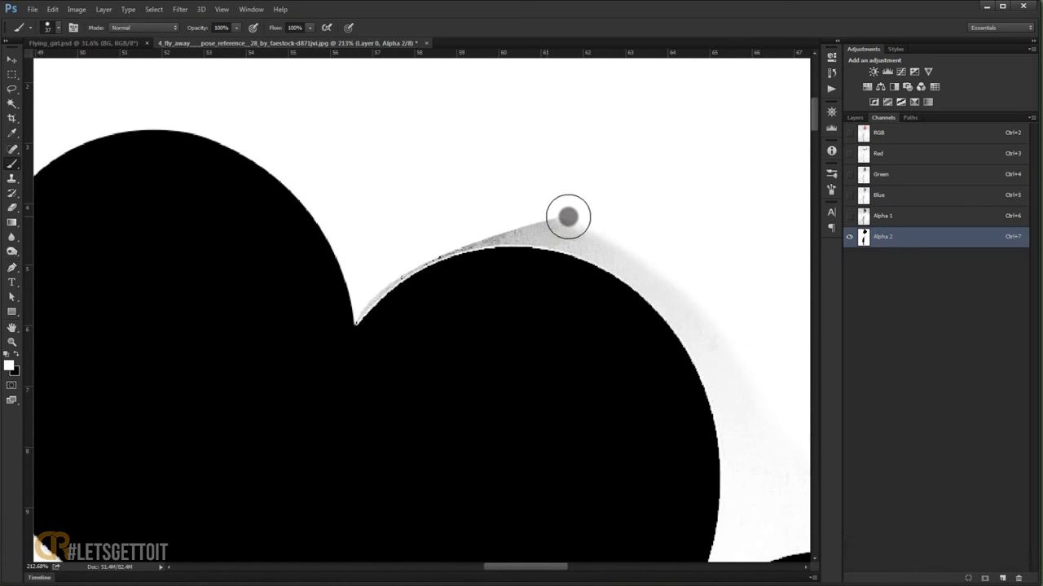
{"action": "scroll", "coordinate": [493, 219], "scroll_direction": "up", "scroll_amount": 2}
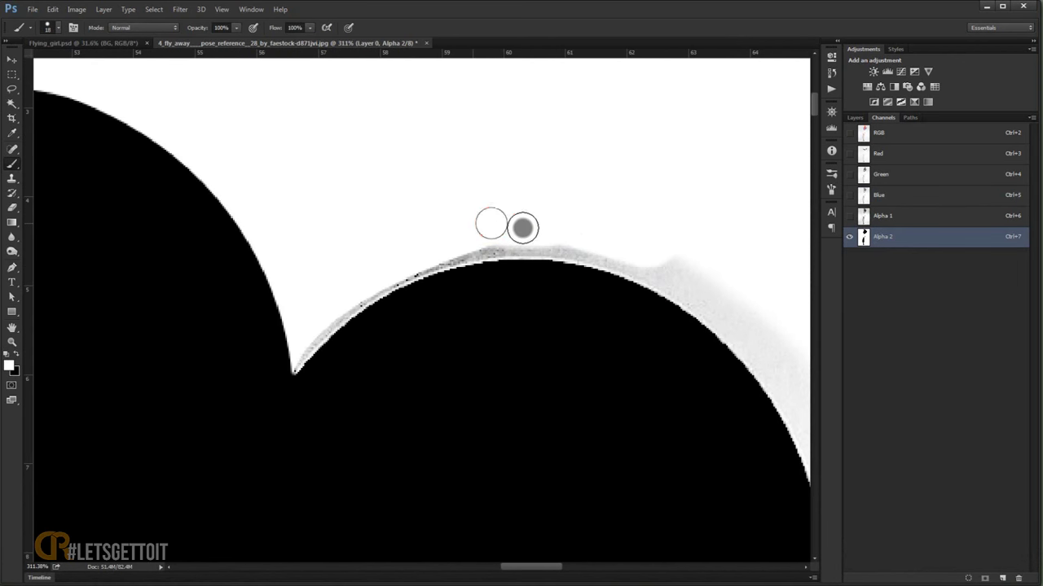
{"action": "mouse_move", "coordinate": [421, 251]}
{"action": "left_mouse_down"}
{"action": "mouse_move", "coordinate": [433, 255]}
{"action": "mouse_move", "coordinate": [372, 280]}
{"action": "mouse_move", "coordinate": [415, 268]}
{"action": "mouse_move", "coordinate": [389, 275]}
{"action": "mouse_move", "coordinate": [317, 337]}
{"action": "mouse_move", "coordinate": [244, 421]}
{"action": "mouse_move", "coordinate": [472, 249]}
{"action": "mouse_move", "coordinate": [255, 356]}
{"action": "mouse_move", "coordinate": [416, 274]}
{"action": "left_mouse_up"}
{"action": "scroll", "coordinate": [389, 275], "scroll_direction": "up", "scroll_amount": 2}
{"action": "scroll", "coordinate": [260, 358], "scroll_direction": "up", "scroll_amount": 1}
{"action": "scroll", "coordinate": [416, 275], "scroll_direction": "up", "scroll_amount": 1}
{"action": "scroll", "coordinate": [498, 231], "scroll_direction": "down", "scroll_amount": 1}
- Paint white over the remaining grey haze along the balloon edges
{"action": "left_click_drag", "start_coordinate": [426, 203], "coordinate": [646, 244]}
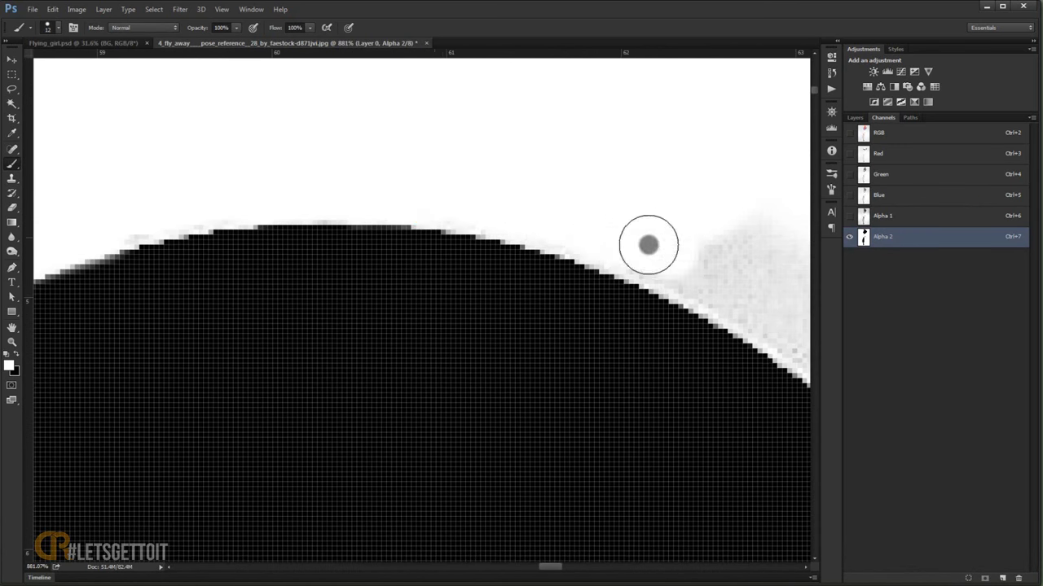
{"action": "scroll", "coordinate": [647, 245], "scroll_direction": "down", "scroll_amount": 2}
{"action": "scroll", "coordinate": [449, 140], "scroll_direction": "down", "scroll_amount": 1}
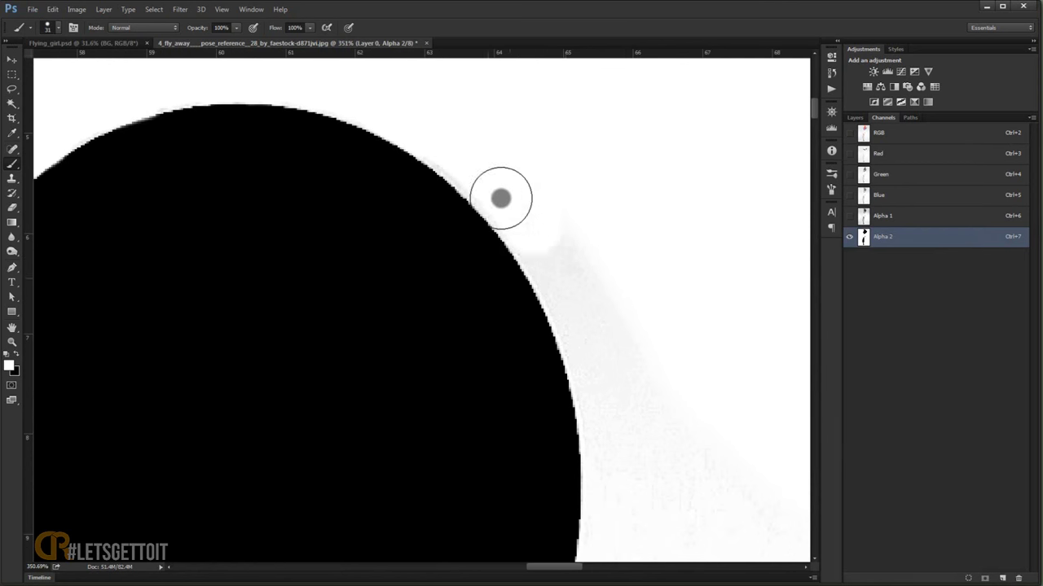
{"action": "scroll", "coordinate": [604, 308], "scroll_direction": "down", "scroll_amount": 1}
{"action": "scroll", "coordinate": [604, 308], "scroll_direction": "down", "scroll_amount": 2}
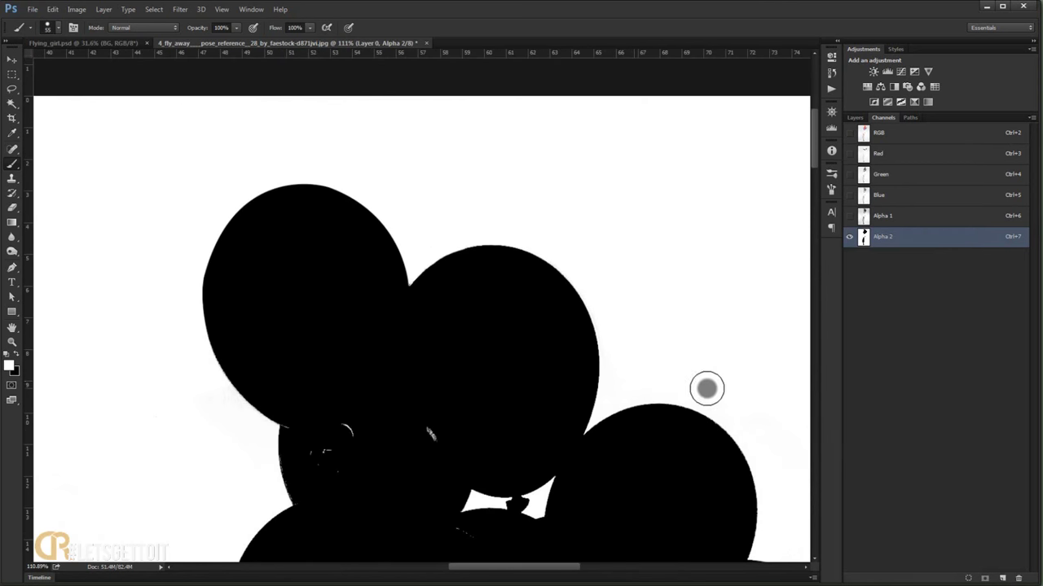
{"action": "scroll", "coordinate": [647, 321], "scroll_direction": "down", "scroll_amount": 2}
{"action": "scroll", "coordinate": [496, 350], "scroll_direction": "up", "scroll_amount": 1}
{"action": "scroll", "coordinate": [349, 349], "scroll_direction": "up", "scroll_amount": 2}
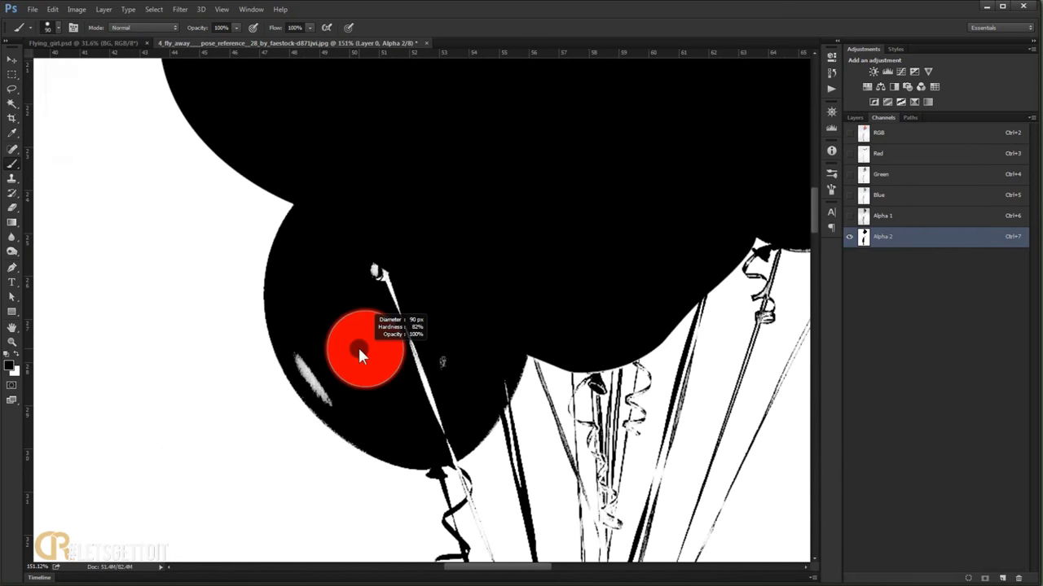
- Paint the leftover balloon highlight and edge fringe solid black
{"action": "left_click_drag", "start_coordinate": [435, 426], "coordinate": [383, 281]}
{"action": "scroll", "coordinate": [432, 340], "scroll_direction": "up", "scroll_amount": 1}
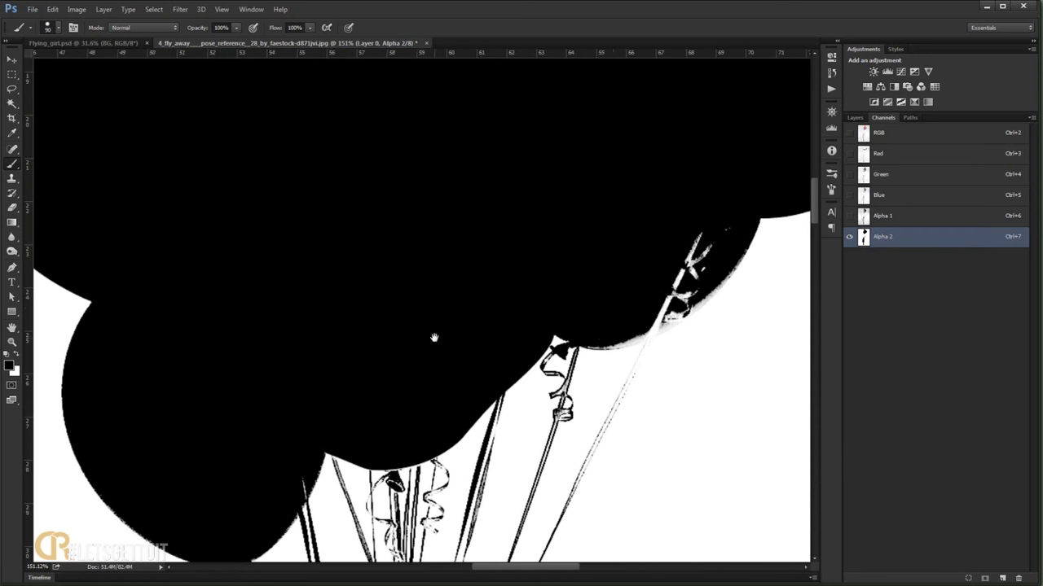
{"action": "left_click_drag", "start_coordinate": [663, 268], "coordinate": [663, 279]}
{"action": "scroll", "coordinate": [626, 345], "scroll_direction": "up", "scroll_amount": 3}
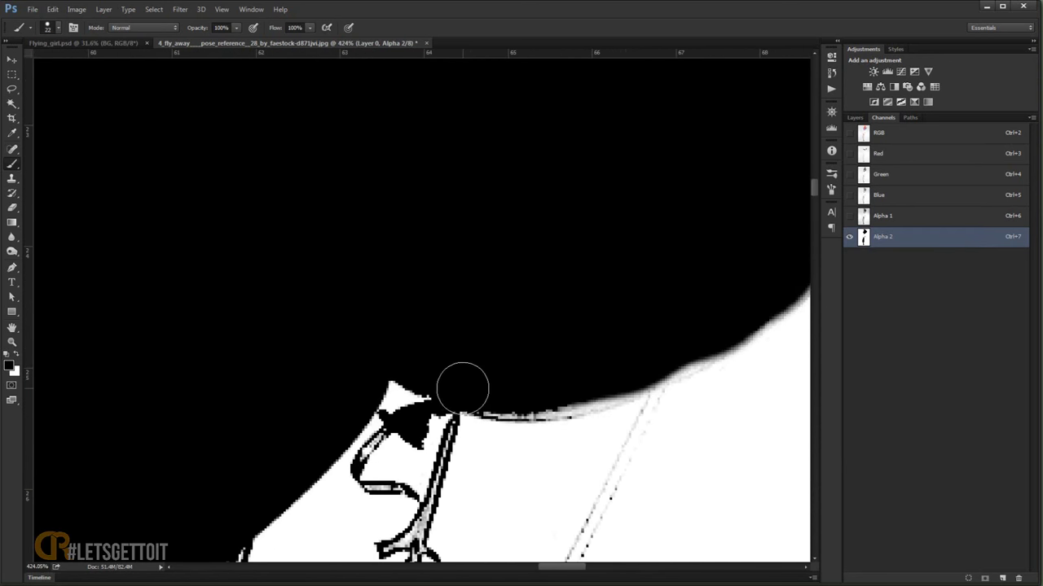
{"action": "left_click_drag", "start_coordinate": [458, 383], "coordinate": [621, 373]}
{"action": "left_click_drag", "start_coordinate": [541, 415], "coordinate": [141, 416]}
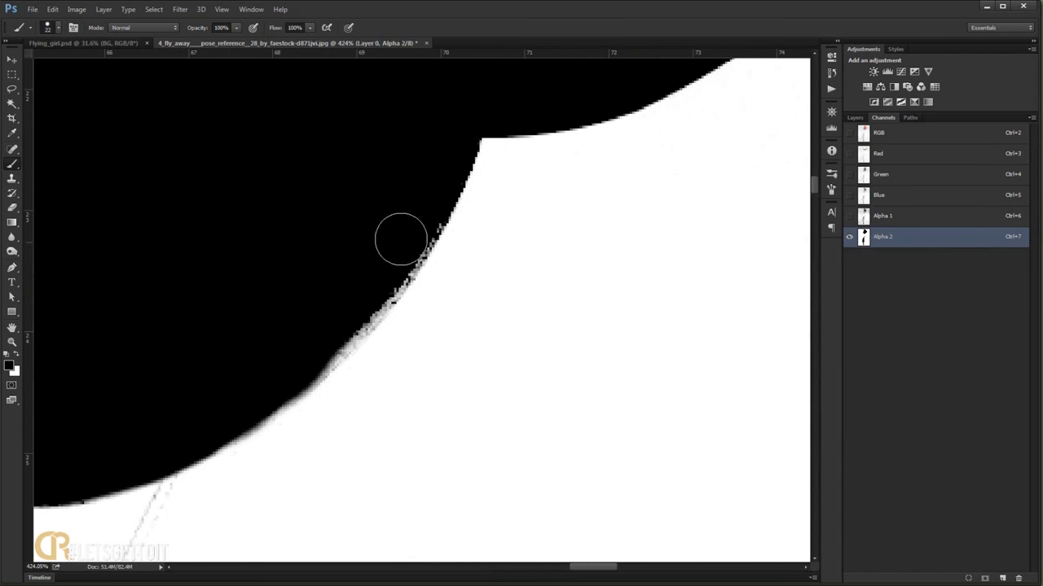
{"action": "mouse_move", "coordinate": [400, 235]}
{"action": "left_mouse_down"}
{"action": "mouse_move", "coordinate": [329, 337]}
{"action": "mouse_move", "coordinate": [204, 432]}
{"action": "left_mouse_up"}
{"action": "scroll", "coordinate": [361, 254], "scroll_direction": "down", "scroll_amount": 1}
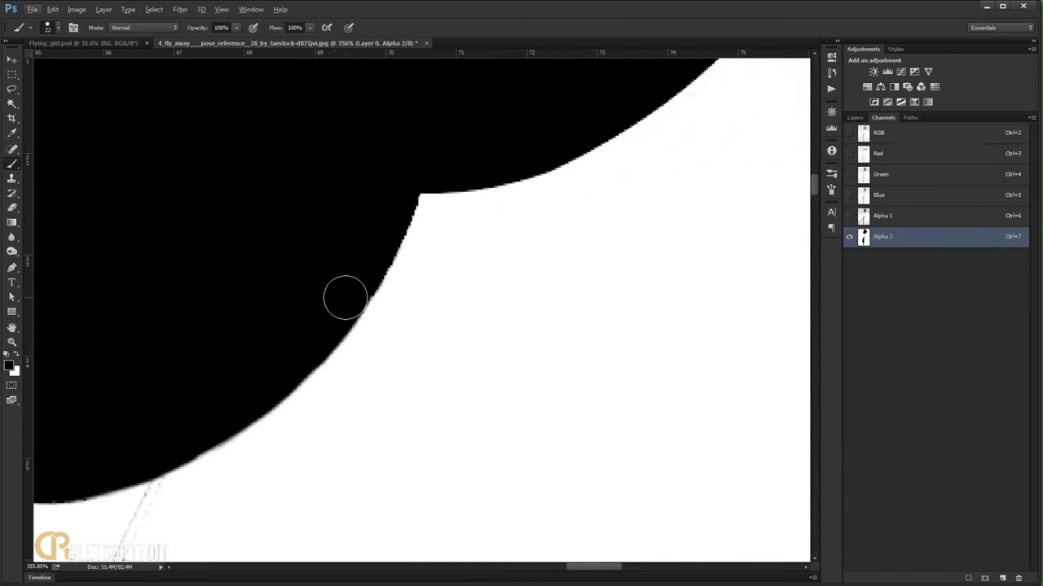
{"action": "scroll", "coordinate": [345, 298], "scroll_direction": "down", "scroll_amount": 10}
- Zoom in and paint black over the white fringe along the hair
{"action": "scroll", "coordinate": [184, 189], "scroll_direction": "down", "scroll_amount": 5}
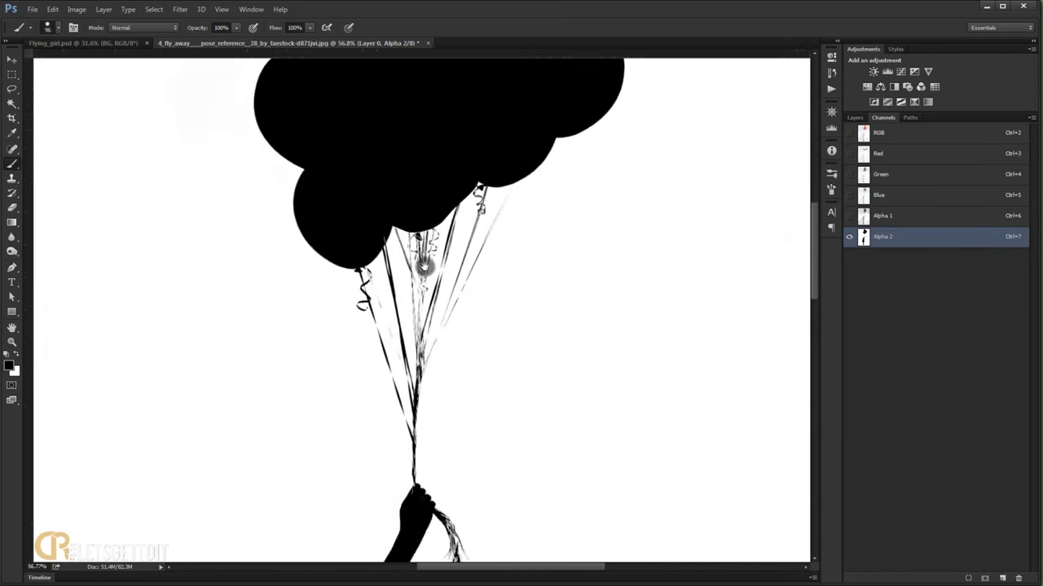
{"action": "scroll", "coordinate": [299, 391], "scroll_direction": "up", "scroll_amount": 5}
{"action": "scroll", "coordinate": [256, 371], "scroll_direction": "up", "scroll_amount": 3}
{"action": "left_click_drag", "start_coordinate": [256, 372], "coordinate": [316, 461]}
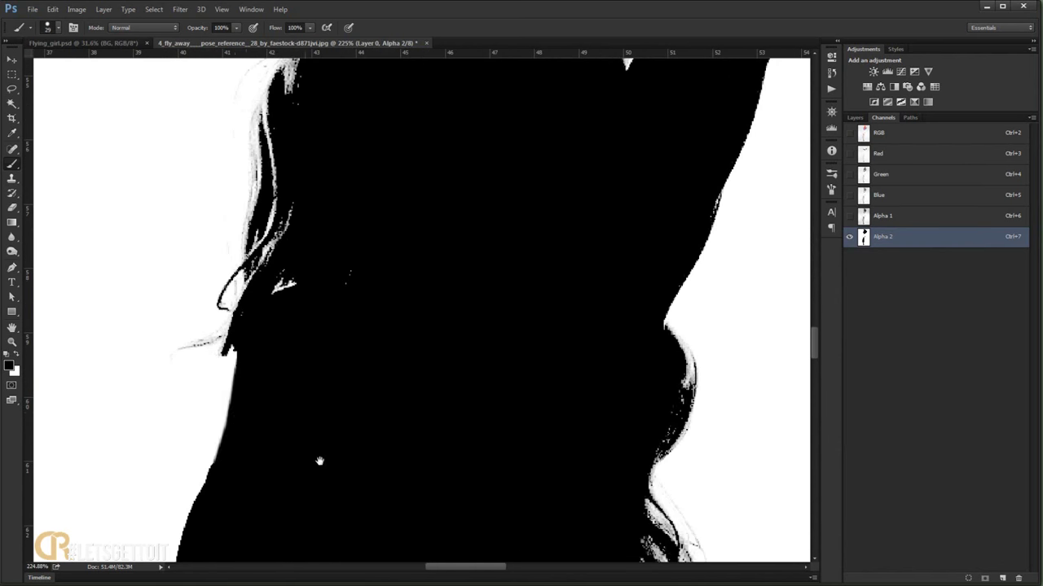
{"action": "scroll", "coordinate": [305, 89], "scroll_direction": "down", "scroll_amount": 5}
{"action": "scroll", "coordinate": [247, 224], "scroll_direction": "down", "scroll_amount": 3}
{"action": "scroll", "coordinate": [245, 181], "scroll_direction": "up", "scroll_amount": 4}
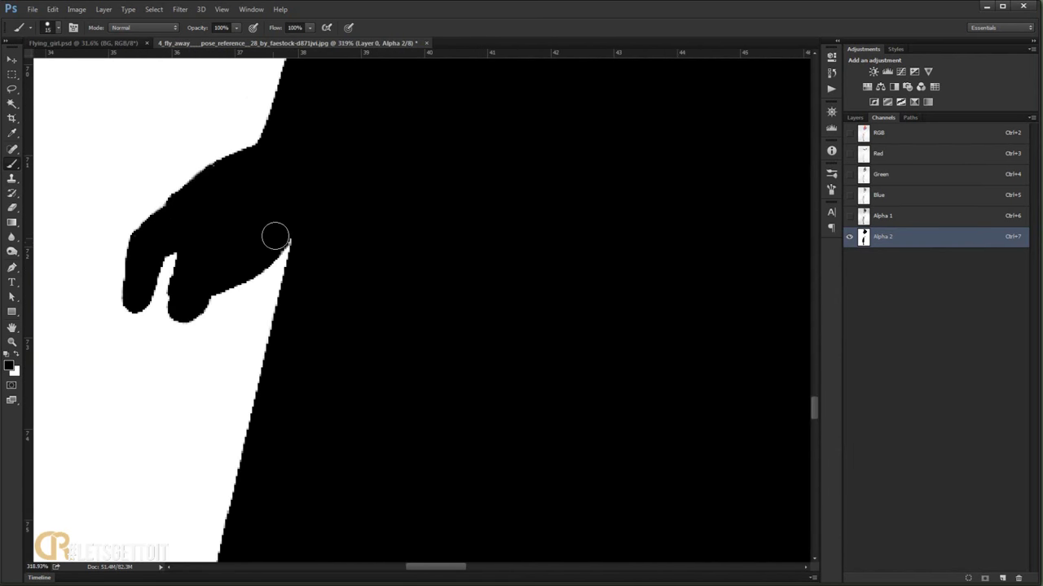
{"action": "scroll", "coordinate": [226, 278], "scroll_direction": "down", "scroll_amount": 5}
{"action": "scroll", "coordinate": [589, 403], "scroll_direction": "up", "scroll_amount": 3}
{"action": "scroll", "coordinate": [496, 419], "scroll_direction": "down", "scroll_amount": 4}
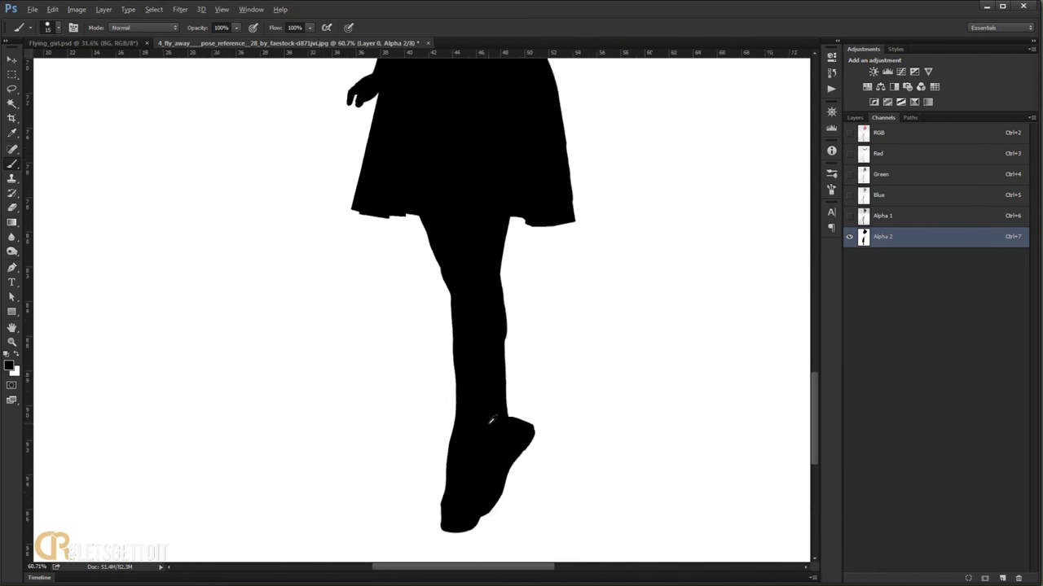
{"action": "scroll", "coordinate": [492, 399], "scroll_direction": "up", "scroll_amount": 2}
{"action": "scroll", "coordinate": [492, 399], "scroll_direction": "down", "scroll_amount": 3}
{"action": "scroll", "coordinate": [506, 175], "scroll_direction": "up", "scroll_amount": 5}
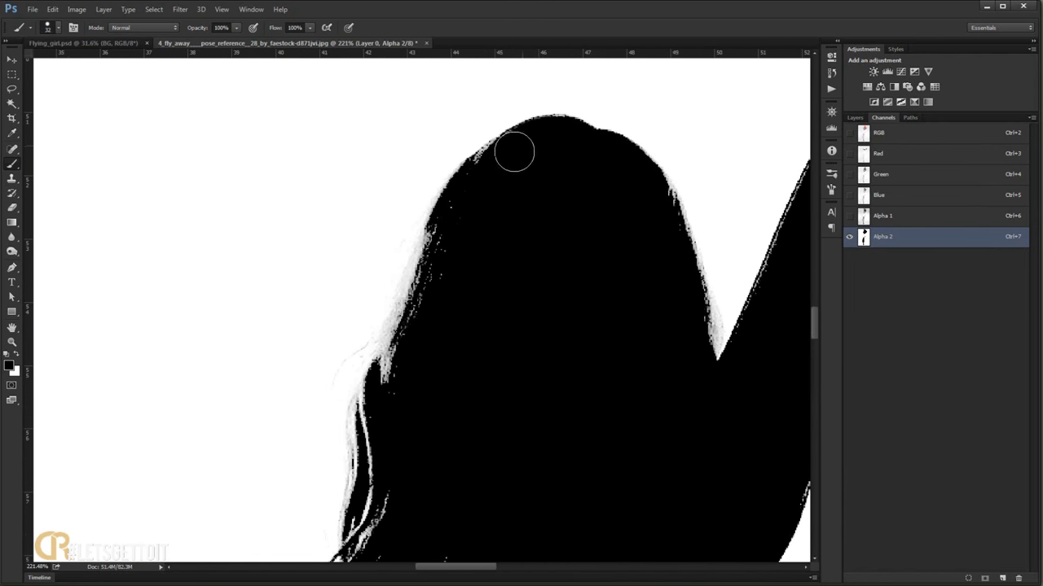
{"action": "left_click_drag", "start_coordinate": [445, 239], "coordinate": [422, 347]}
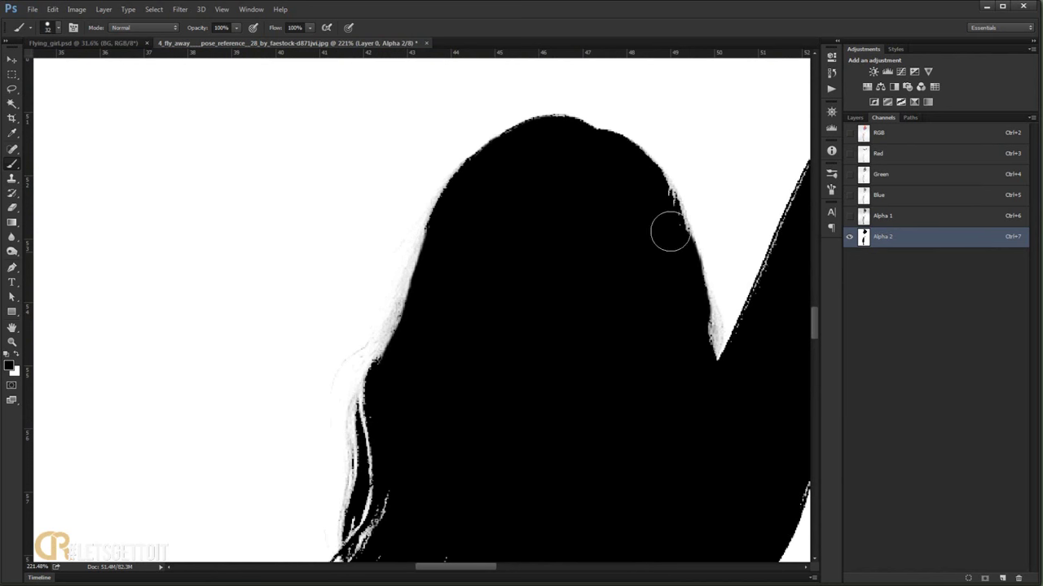
- Paint out the white fringe along the inner raised arm
{"action": "scroll", "coordinate": [682, 273], "scroll_direction": "right", "scroll_amount": 5}
{"action": "scroll", "coordinate": [522, 201], "scroll_direction": "up", "scroll_amount": 3}
{"action": "left_click_drag", "start_coordinate": [386, 444], "coordinate": [486, 195]}
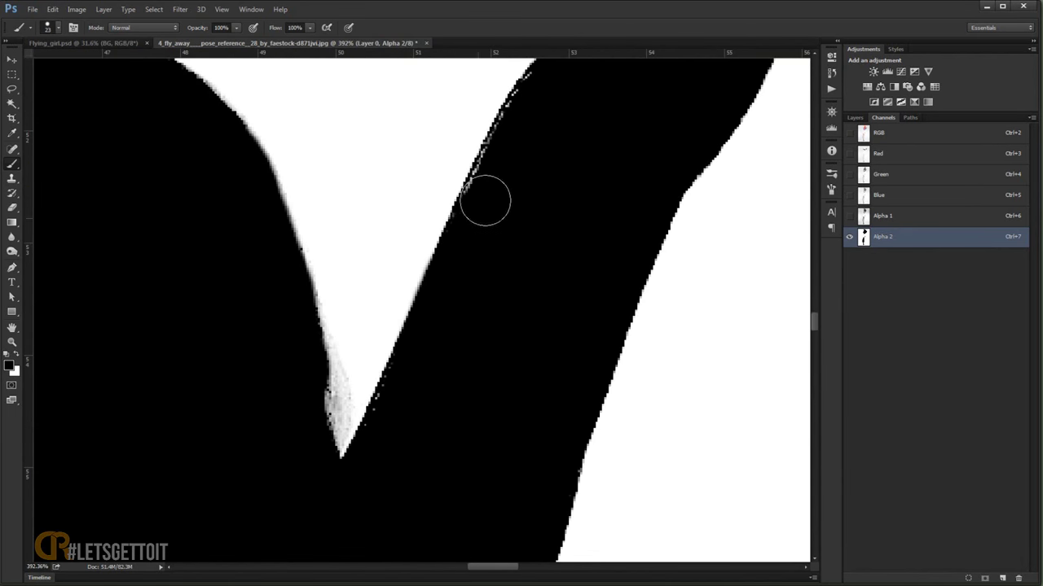
{"action": "scroll", "coordinate": [484, 200], "scroll_direction": "up", "scroll_amount": 4}
{"action": "scroll", "coordinate": [487, 267], "scroll_direction": "right", "scroll_amount": 2}
{"action": "scroll", "coordinate": [421, 346], "scroll_direction": "up", "scroll_amount": 3}
- Shrink the brush for fine edges and check the wrist and hanging strings
{"action": "key", "text": "bracketleft"}
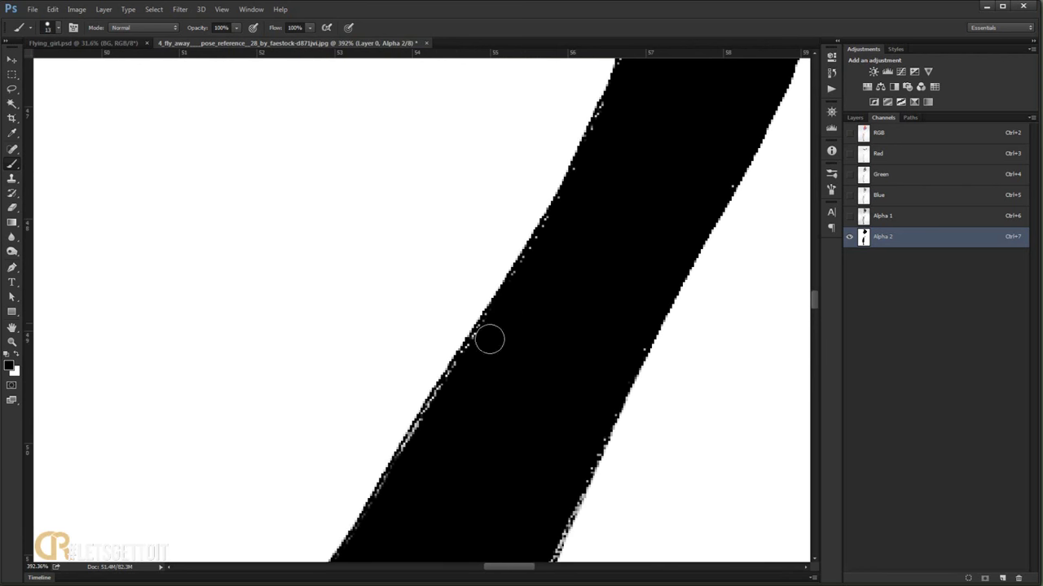
{"action": "scroll", "coordinate": [577, 146], "scroll_direction": "down", "scroll_amount": 3}
{"action": "scroll", "coordinate": [666, 326], "scroll_direction": "up", "scroll_amount": 3}
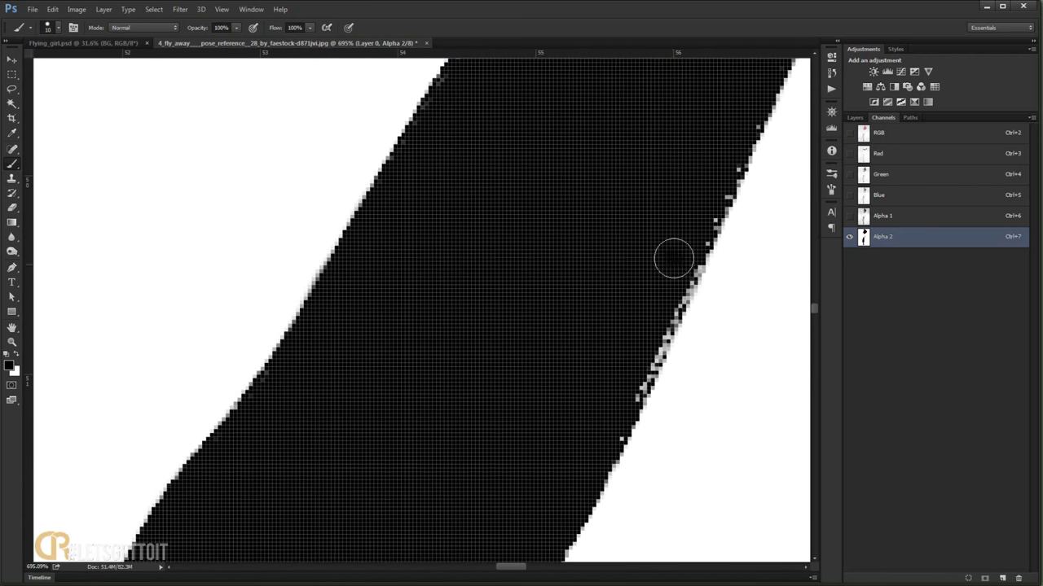
{"action": "key", "text": "bracketleft"}
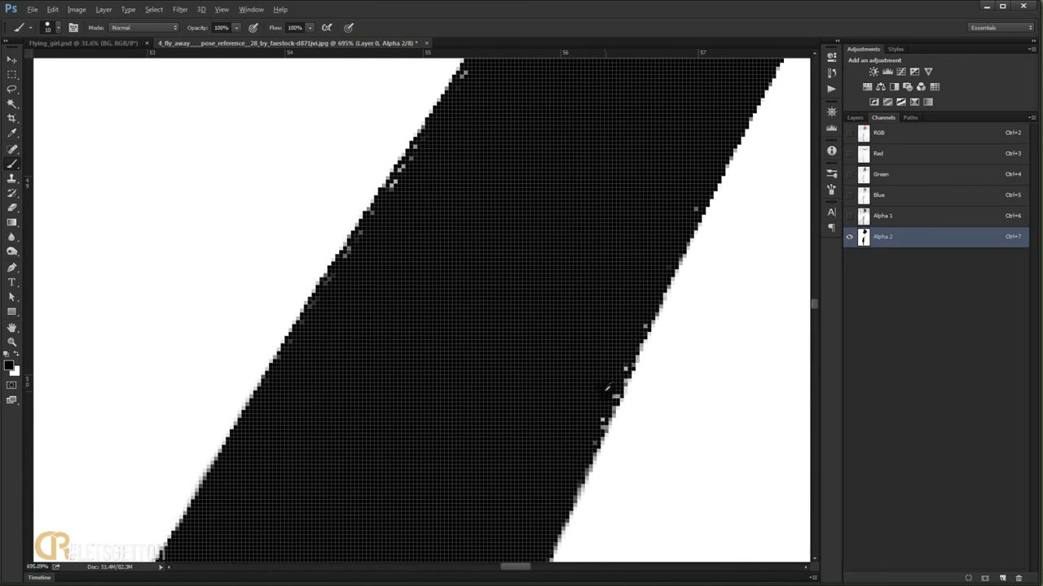
{"action": "scroll", "coordinate": [606, 389], "scroll_direction": "down", "scroll_amount": 3}
{"action": "scroll", "coordinate": [610, 123], "scroll_direction": "up", "scroll_amount": 2}
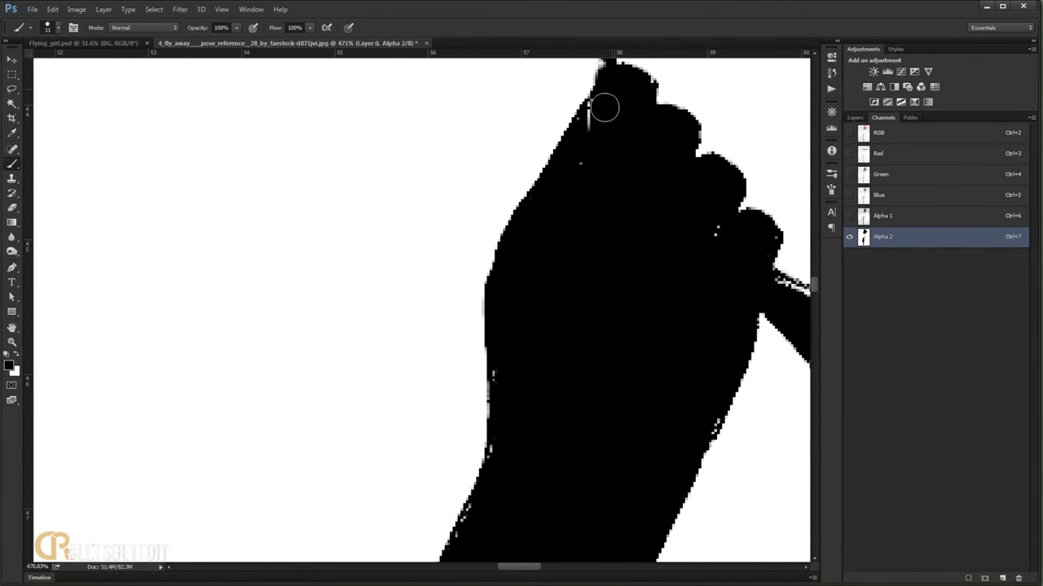
{"action": "left_click_drag", "start_coordinate": [758, 254], "coordinate": [653, 212]}
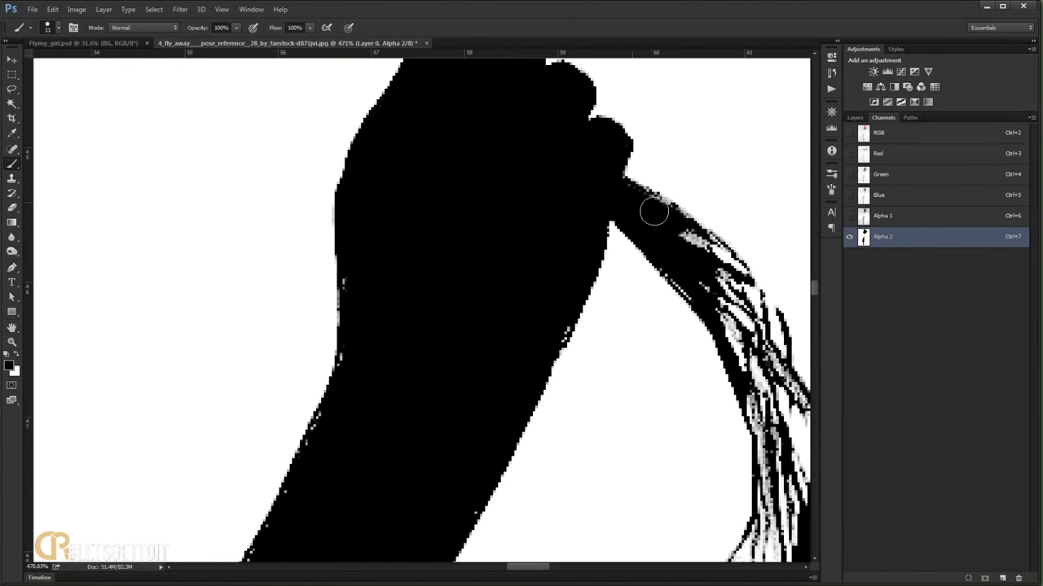
{"action": "scroll", "coordinate": [391, 280], "scroll_direction": "down", "scroll_amount": 10}
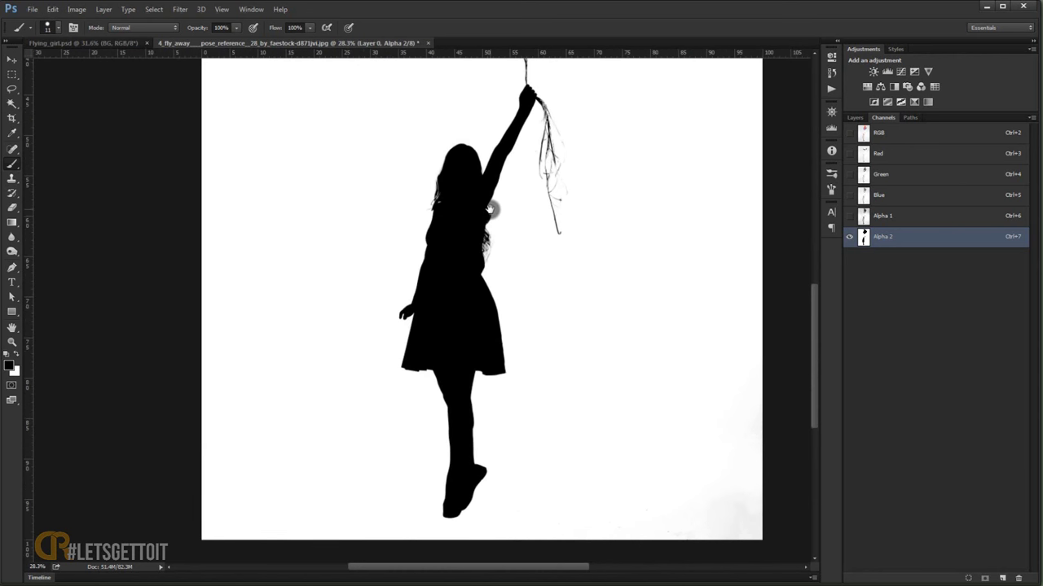
{"action": "scroll", "coordinate": [489, 209], "scroll_direction": "down", "scroll_amount": 2}
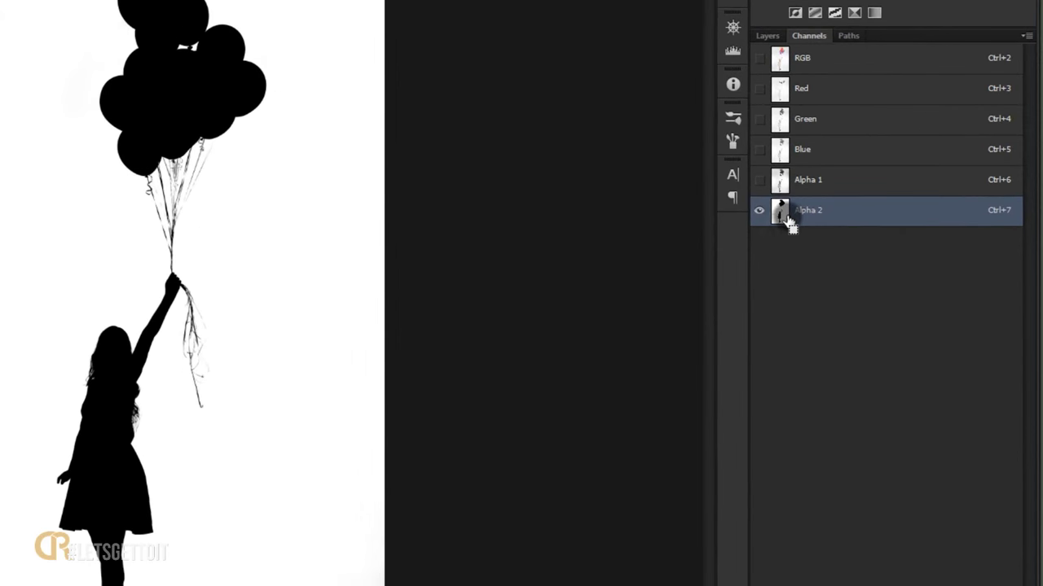
- Load Alpha 2 as a selection and invert it onto the girl and balloons
{"action": "key", "text": "ctrl"}
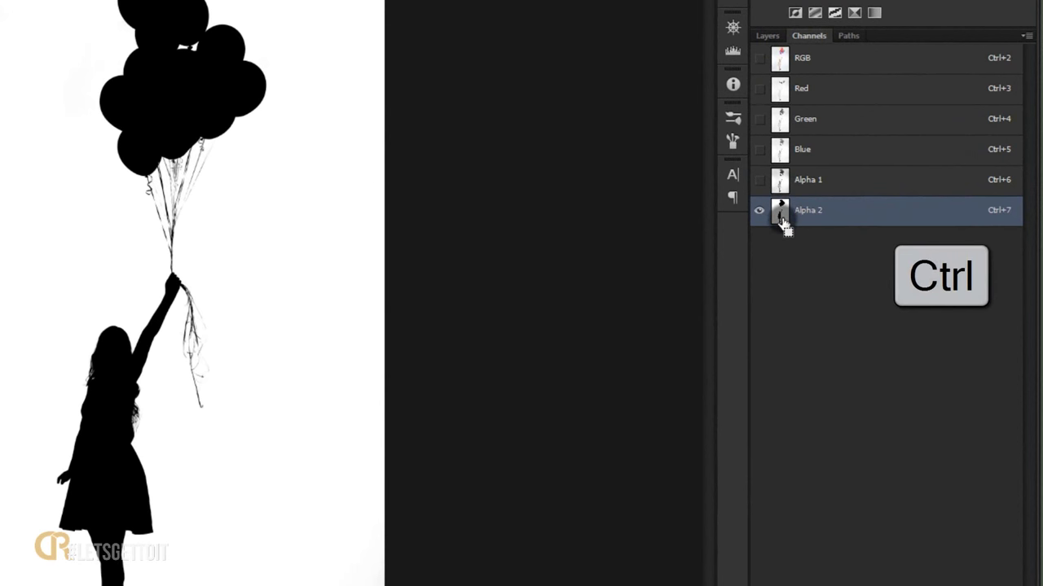
{"action": "left_click", "coordinate": [781, 220], "text": "ctrl"}
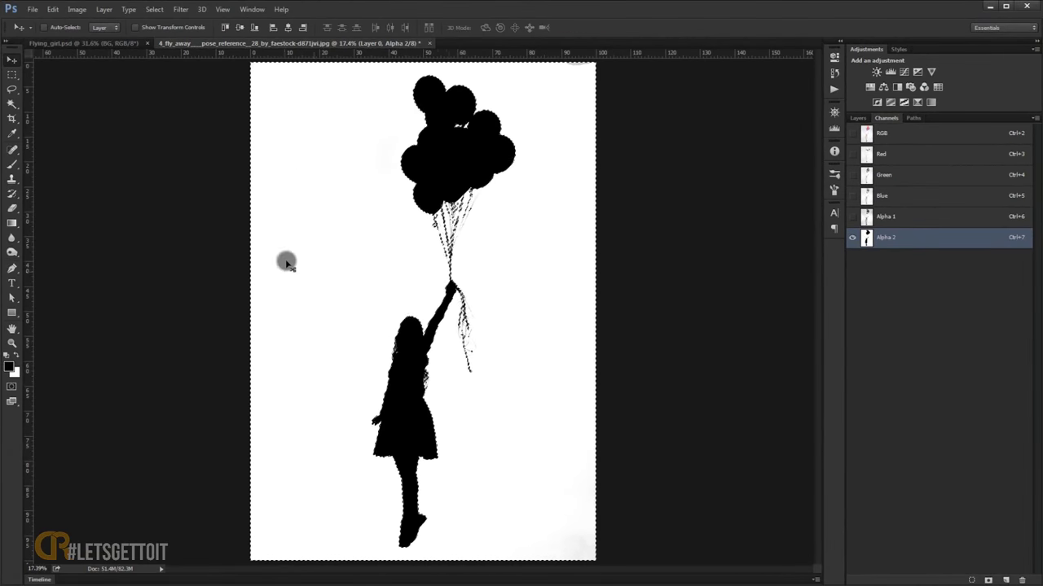
{"action": "key", "text": "ctrl+shift+i"}
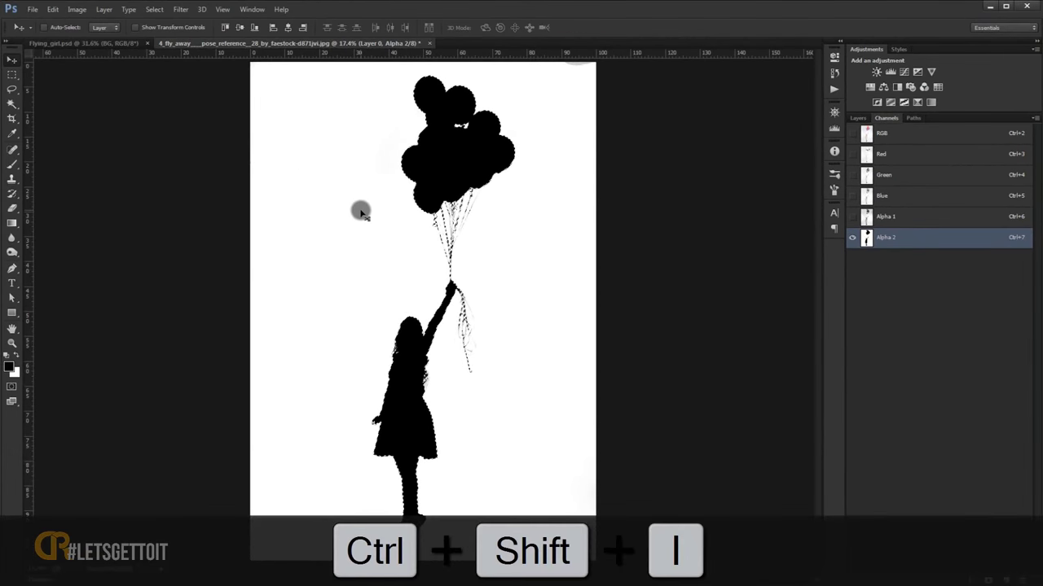
- Return to the RGB composite and add a layer mask to Layer 0
{"action": "left_click", "coordinate": [870, 134]}
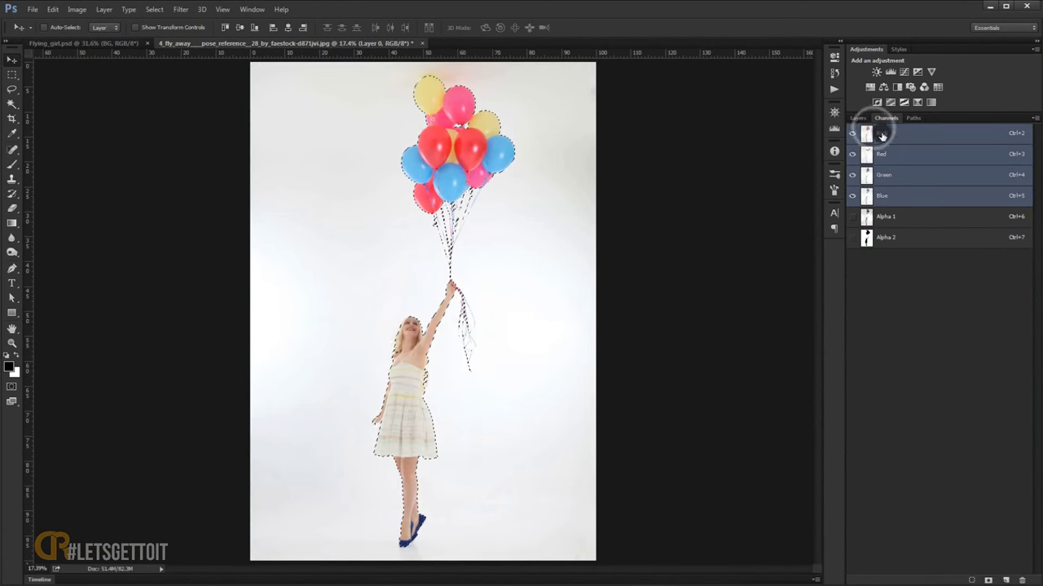
{"action": "left_click", "coordinate": [858, 118]}
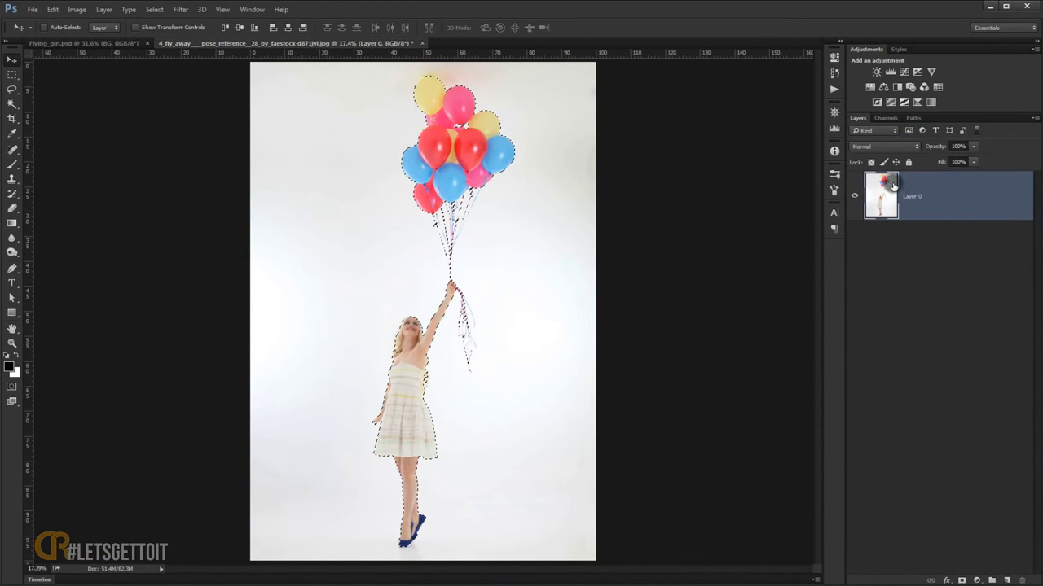
{"action": "left_click", "coordinate": [960, 581]}
{"action": "scroll", "coordinate": [424, 379], "scroll_direction": "up", "scroll_amount": 2}
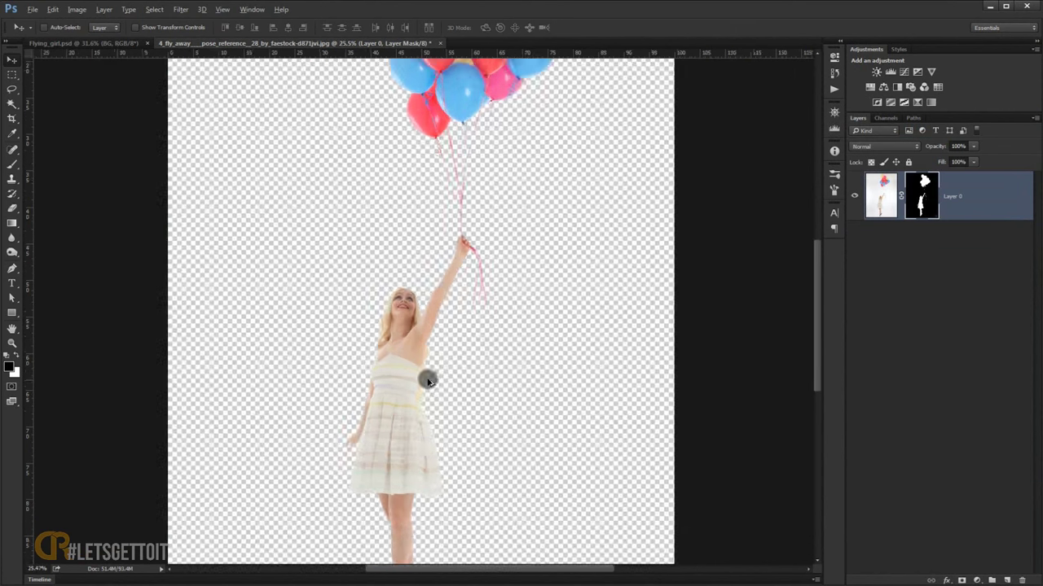
{"action": "scroll", "coordinate": [429, 373], "scroll_direction": "up", "scroll_amount": 2}
{"action": "scroll", "coordinate": [400, 350], "scroll_direction": "up", "scroll_amount": 1}
{"action": "scroll", "coordinate": [442, 238], "scroll_direction": "up", "scroll_amount": 1}
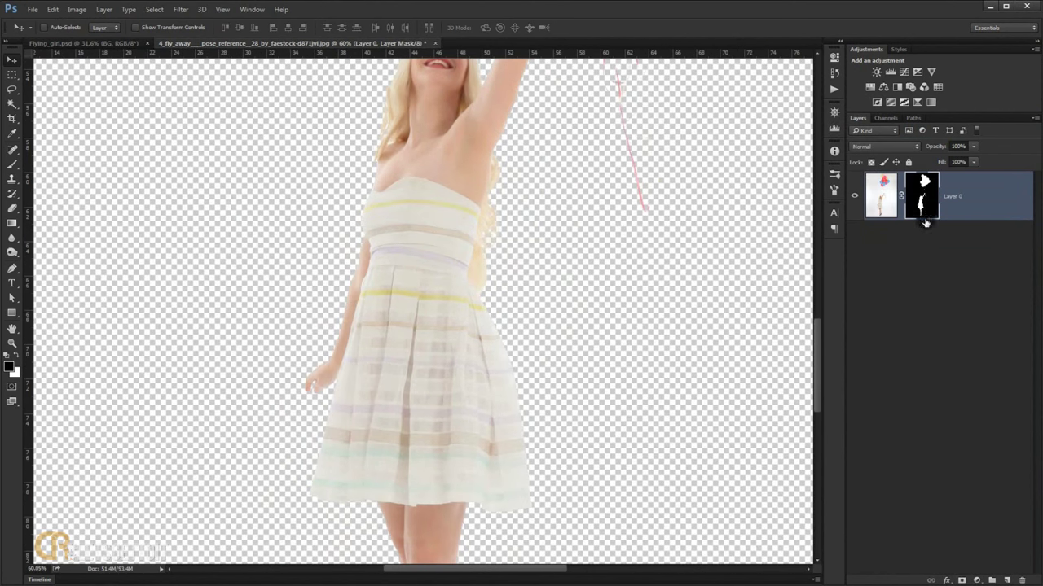
- Add Layer 1 beneath Layer 0 and fill it with magenta (d840cf)
{"action": "left_click", "coordinate": [1007, 580], "text": "ctrl"}
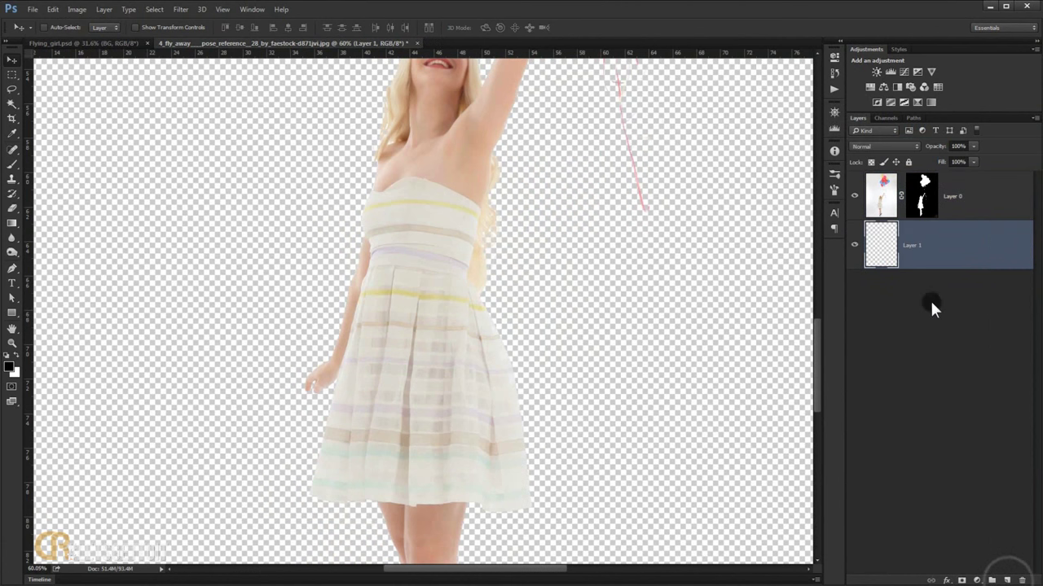
{"action": "left_click", "coordinate": [10, 367]}
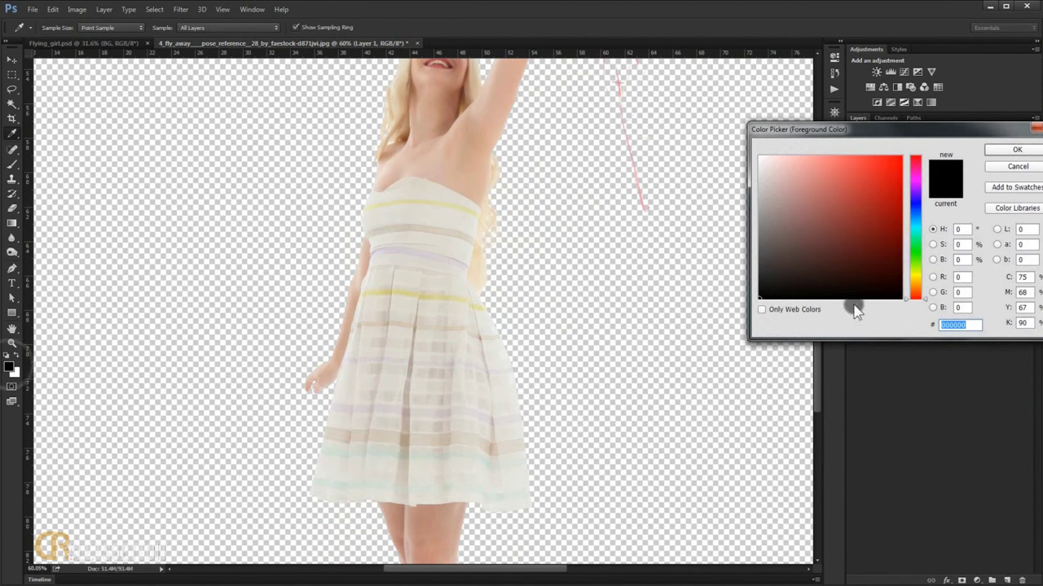
{"action": "left_click_drag", "start_coordinate": [912, 248], "coordinate": [919, 199]}
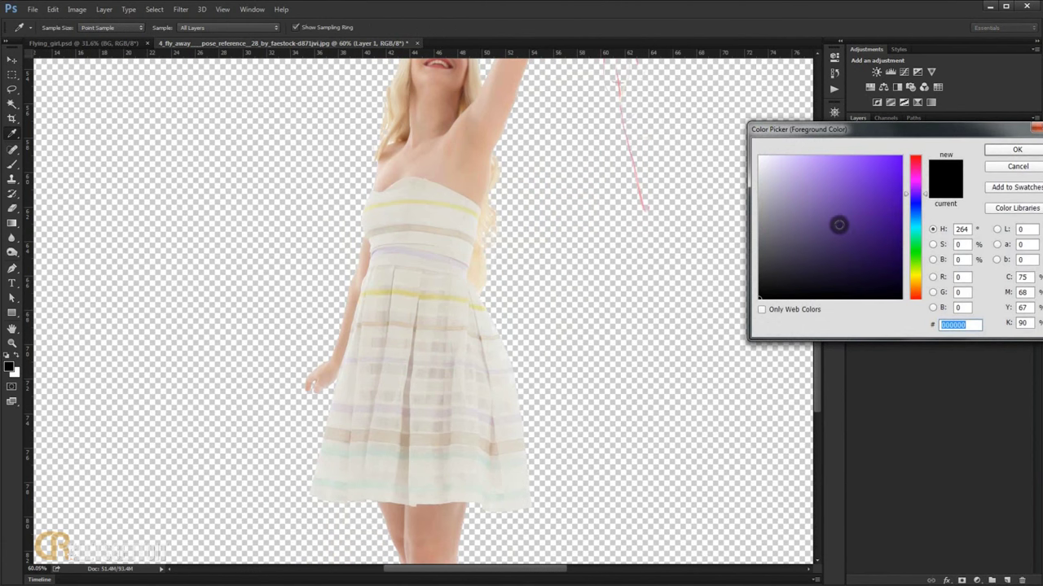
{"action": "mouse_move", "coordinate": [838, 224]}
{"action": "left_mouse_down"}
{"action": "mouse_move", "coordinate": [860, 176]}
{"action": "mouse_move", "coordinate": [917, 179]}
{"action": "left_mouse_up"}
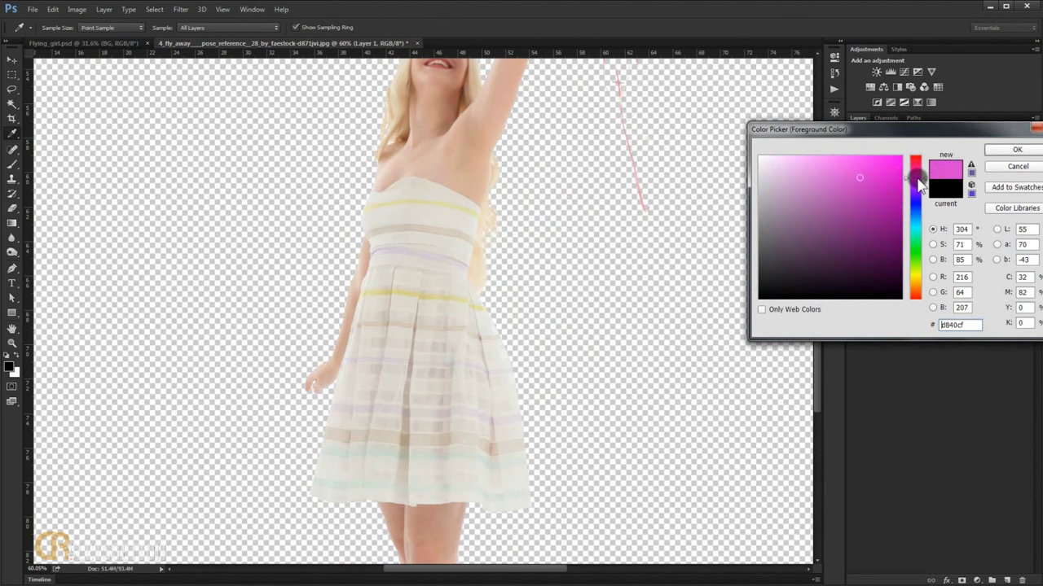
{"action": "left_click", "coordinate": [1015, 151]}
{"action": "key", "text": "v"}
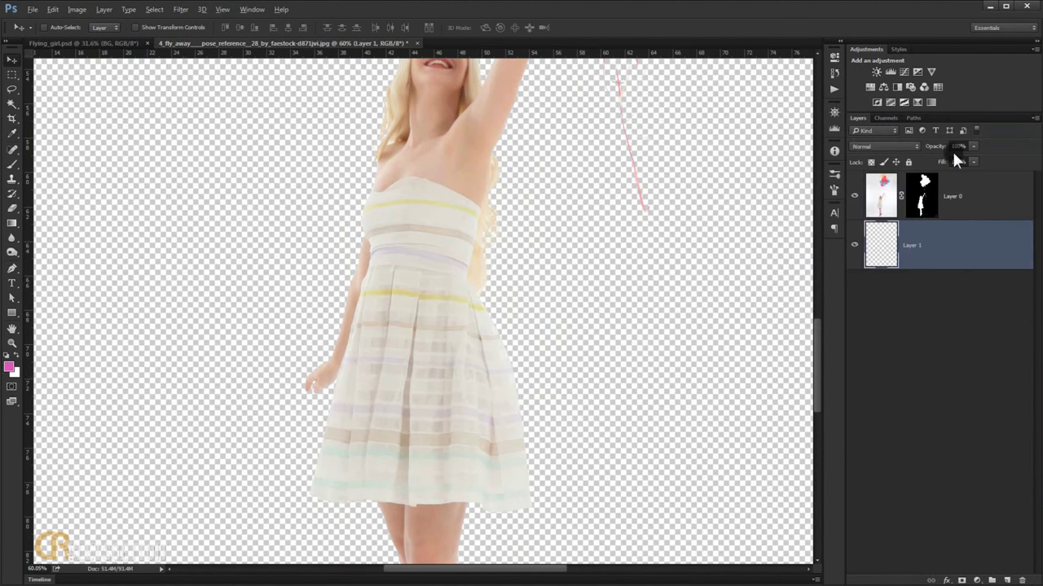
{"action": "key", "text": "alt+BackSpace"}
- Inspect the face and raised arm against the pink, then fit the image to the window
{"action": "scroll", "coordinate": [447, 302], "scroll_direction": "down", "scroll_amount": 3}
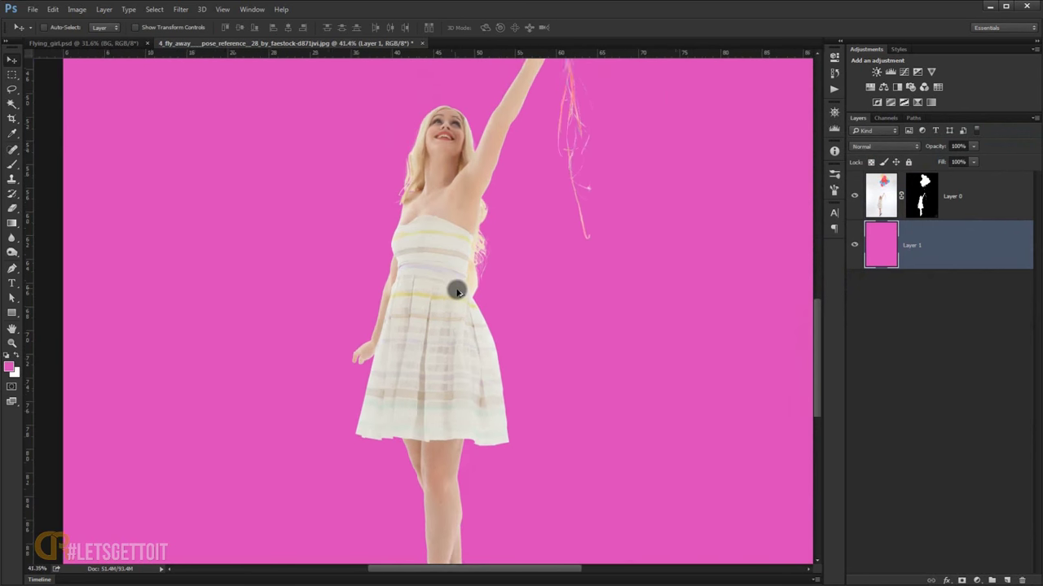
{"action": "scroll", "coordinate": [458, 288], "scroll_direction": "down", "scroll_amount": 1}
{"action": "scroll", "coordinate": [465, 293], "scroll_direction": "up", "scroll_amount": 2}
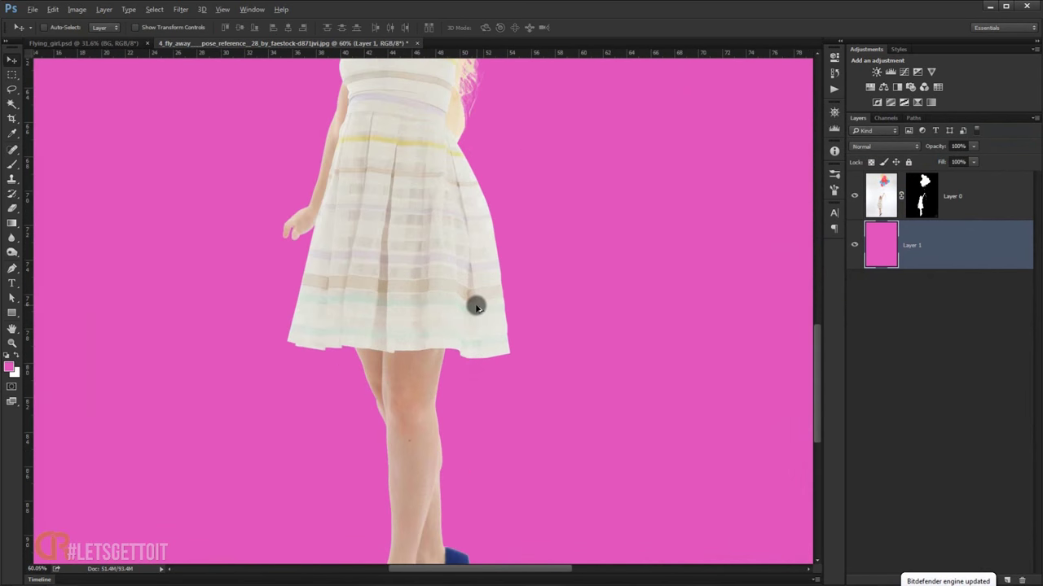
{"action": "scroll", "coordinate": [473, 302], "scroll_direction": "up", "scroll_amount": 2}
{"action": "scroll", "coordinate": [493, 316], "scroll_direction": "up", "scroll_amount": 2}
{"action": "left_click_drag", "start_coordinate": [501, 318], "coordinate": [496, 384]}
{"action": "key", "text": "ctrl+r"}
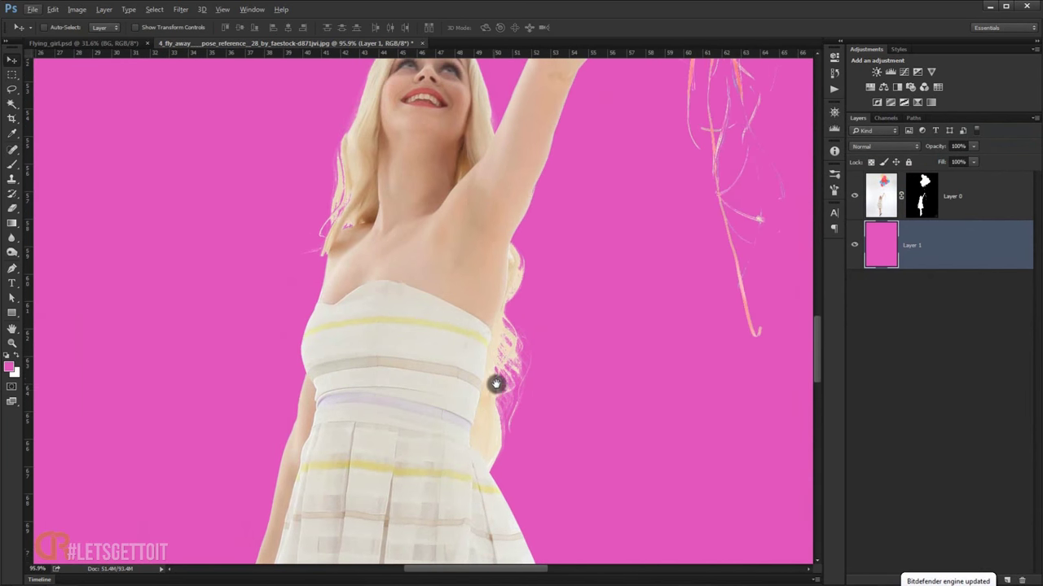
{"action": "left_click_drag", "start_coordinate": [520, 255], "coordinate": [507, 349]}
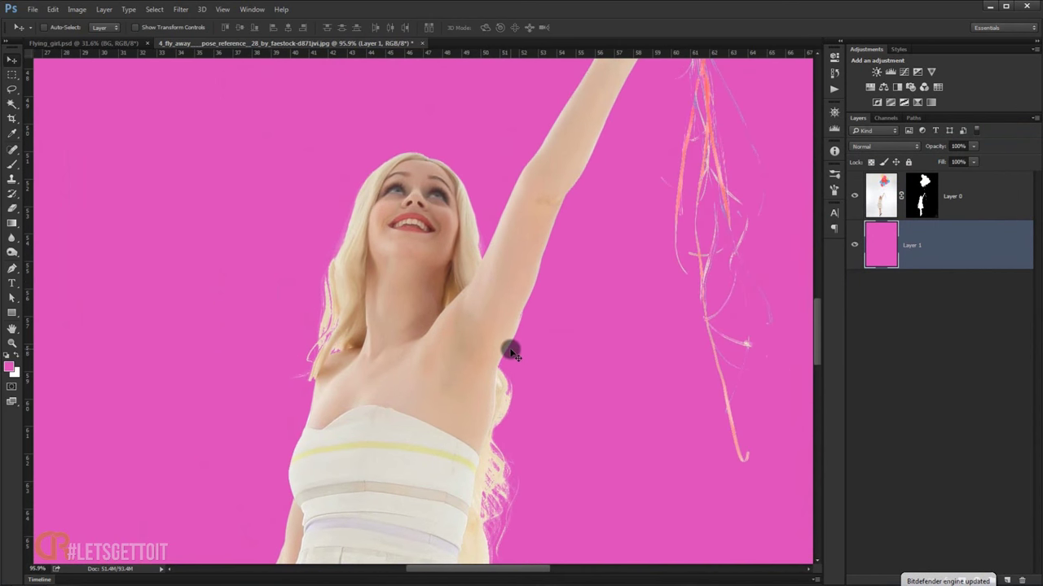
{"action": "key", "text": "ctrl+0"}
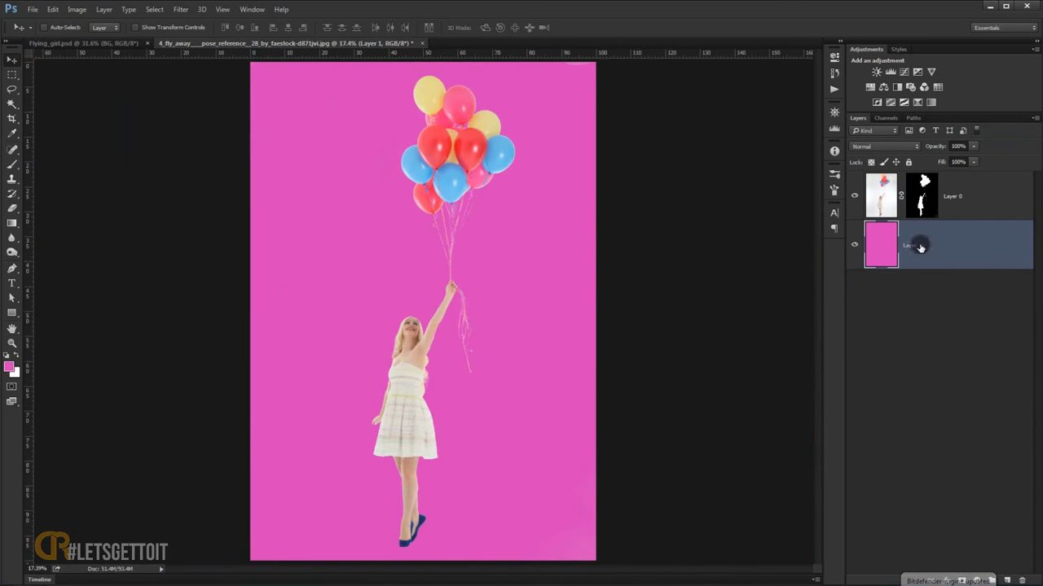
- Target Layer 0's mask and open Refine Mask
{"action": "left_click", "coordinate": [973, 202]}
{"action": "left_click", "coordinate": [931, 199]}
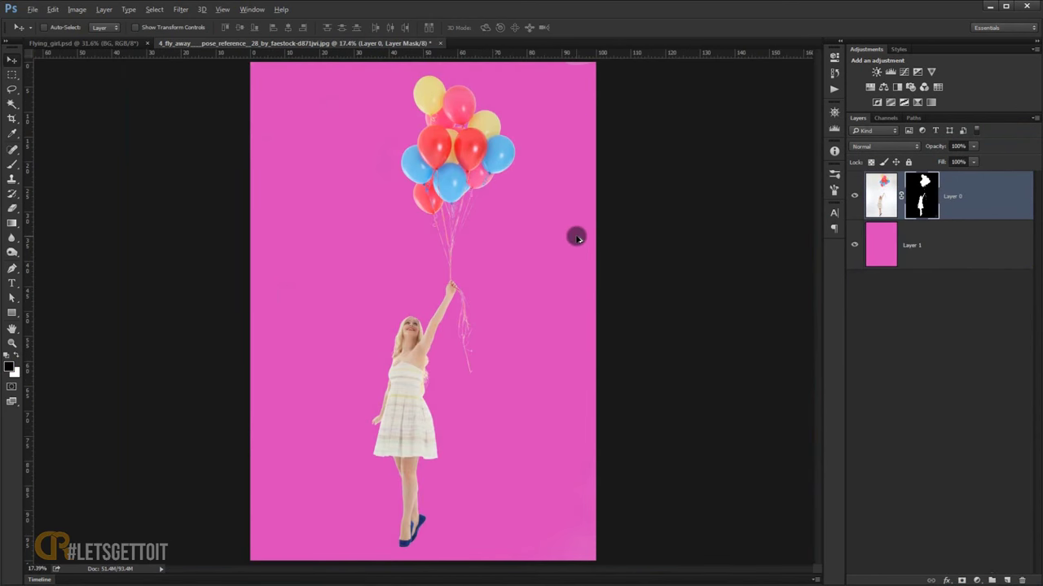
{"action": "scroll", "coordinate": [570, 237], "scroll_direction": "up", "scroll_amount": 2}
{"action": "scroll", "coordinate": [505, 239], "scroll_direction": "up", "scroll_amount": 2}
{"action": "mouse_move", "coordinate": [514, 251]}
{"action": "left_mouse_down"}
{"action": "mouse_move", "coordinate": [530, 262]}
{"action": "mouse_move", "coordinate": [529, 285]}
{"action": "left_mouse_up"}
{"action": "right_click", "coordinate": [921, 195]}
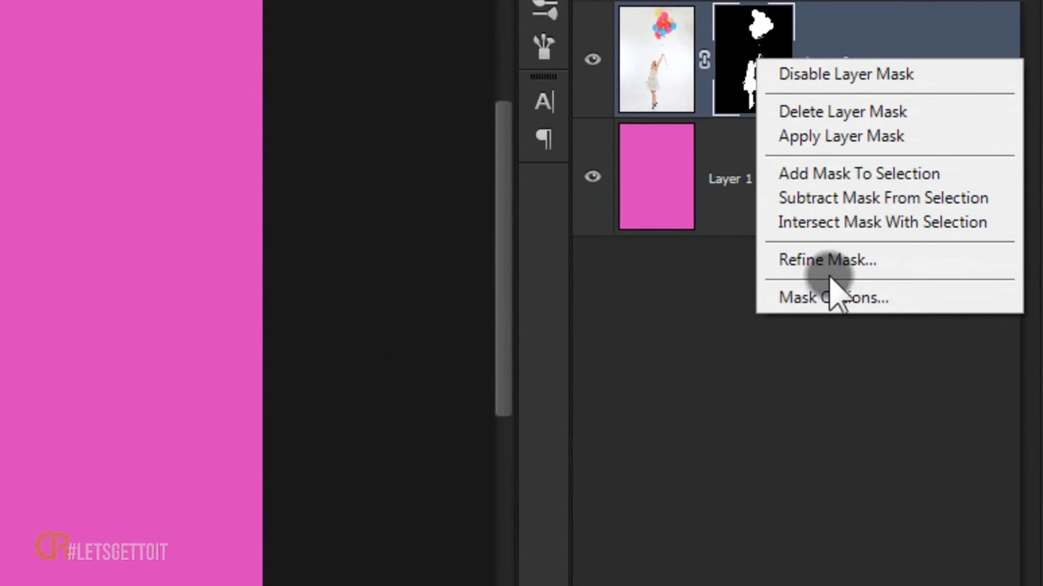
{"action": "left_click", "coordinate": [928, 263]}
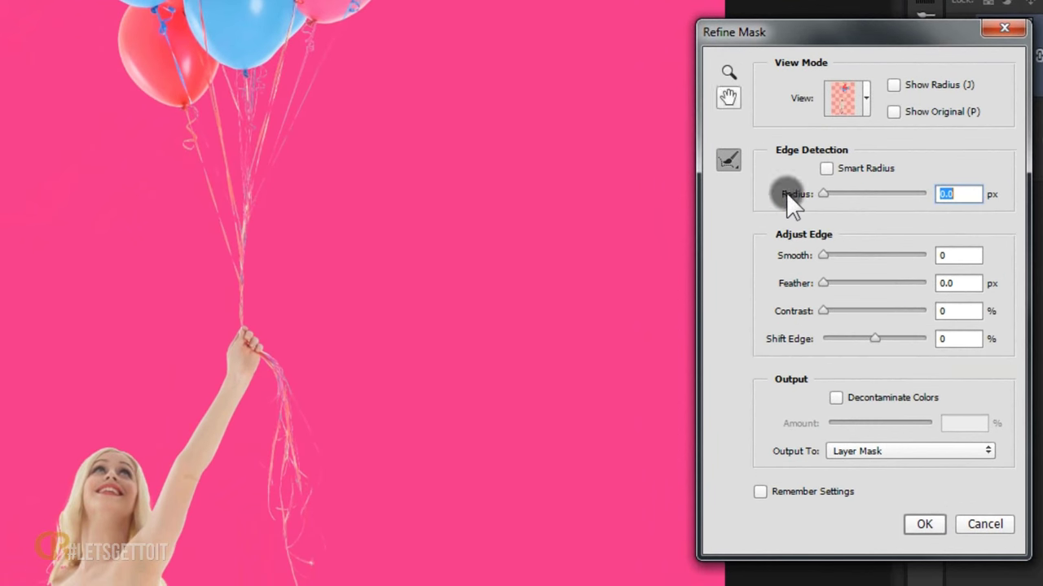
- Refine with Smart Radius, 0.7 px feather, -12% shift edge, output to a new masked layer
{"action": "left_click", "coordinate": [830, 169]}
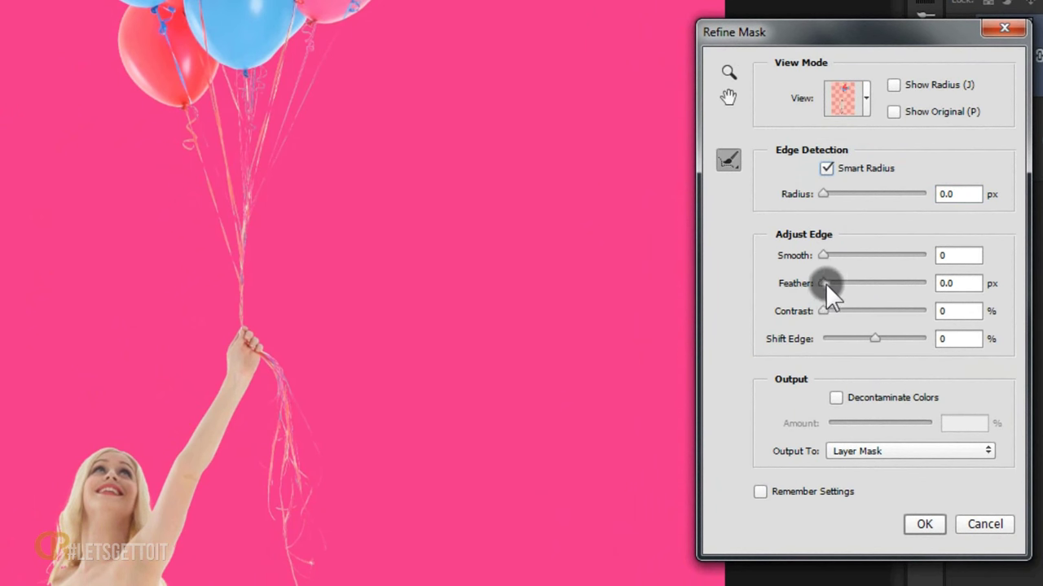
{"action": "left_click_drag", "start_coordinate": [824, 283], "coordinate": [826, 283]}
{"action": "left_click_drag", "start_coordinate": [821, 311], "coordinate": [823, 310]}
{"action": "left_click_drag", "start_coordinate": [884, 338], "coordinate": [872, 339]}
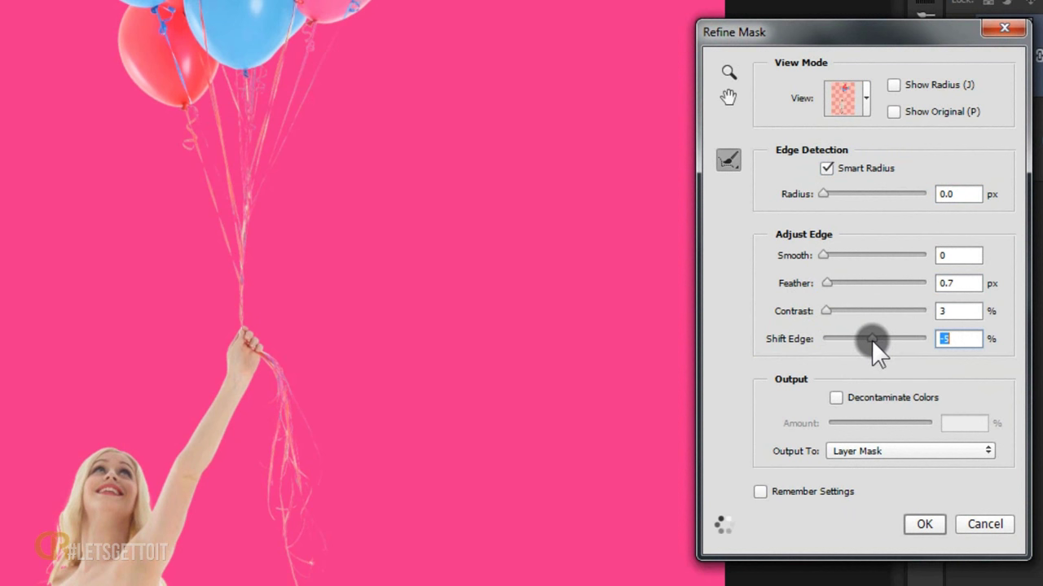
{"action": "left_click_drag", "start_coordinate": [869, 340], "coordinate": [867, 340]}
{"action": "left_click", "coordinate": [924, 446]}
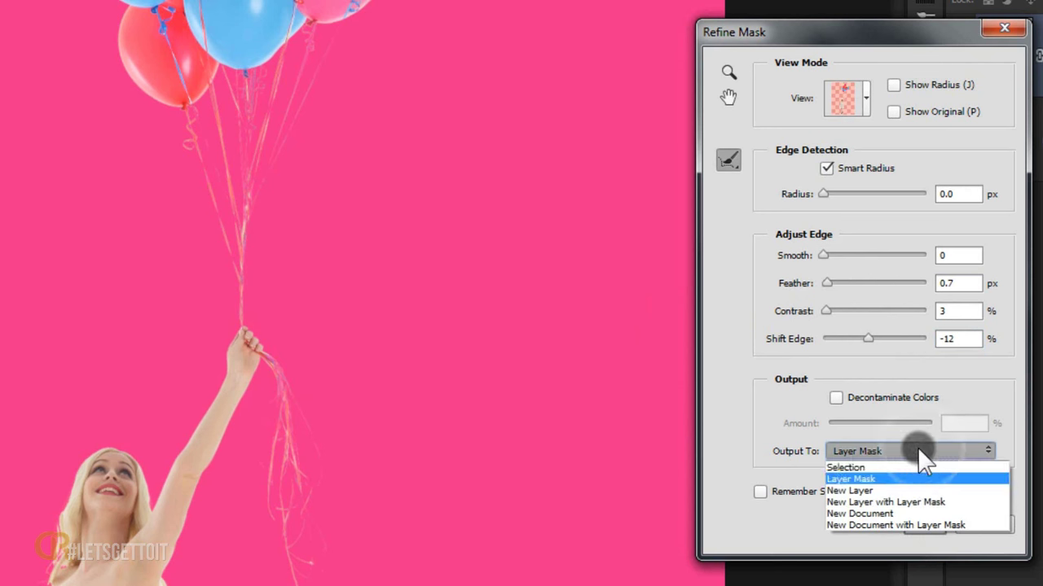
{"action": "left_click", "coordinate": [929, 497]}
{"action": "left_click", "coordinate": [923, 525]}
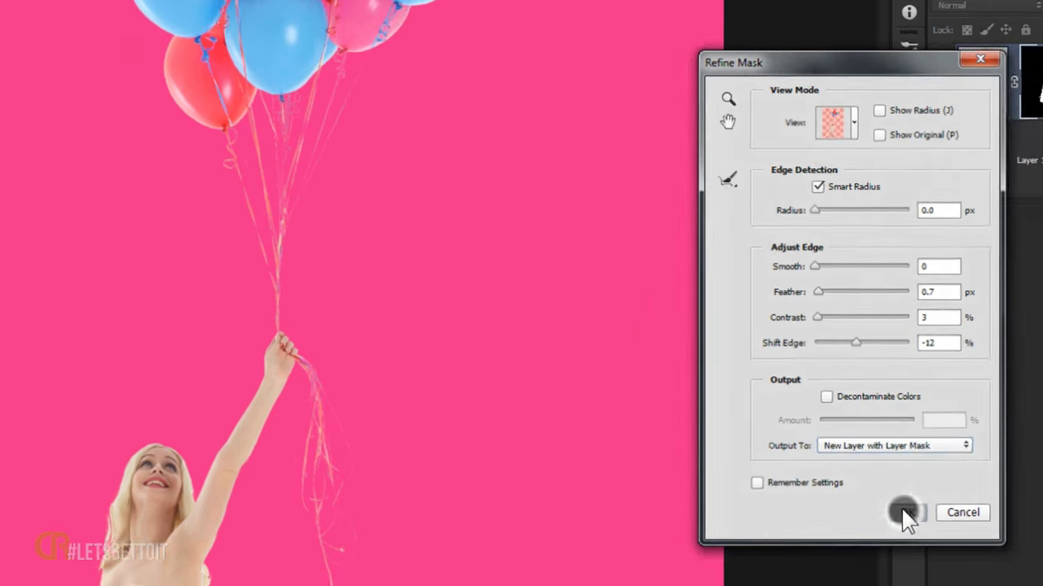
{"action": "scroll", "coordinate": [506, 362], "scroll_direction": "up", "scroll_amount": 2}
{"action": "scroll", "coordinate": [513, 326], "scroll_direction": "down", "scroll_amount": 1}
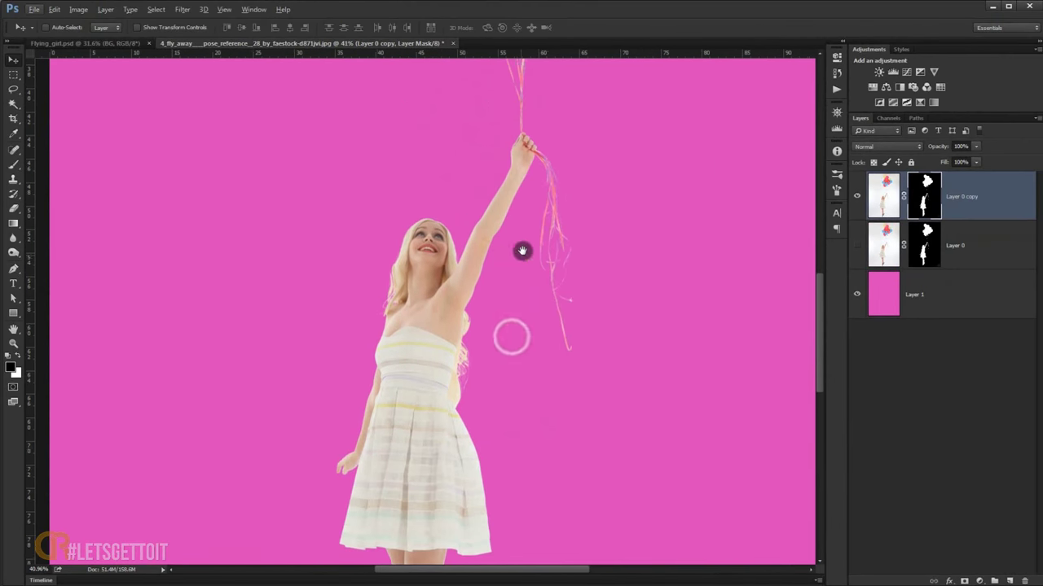
- Open the third balloon photo and drag it into the working document
{"action": "scroll", "coordinate": [522, 252], "scroll_direction": "down", "scroll_amount": 1}
{"action": "scroll", "coordinate": [526, 262], "scroll_direction": "down", "scroll_amount": 1}
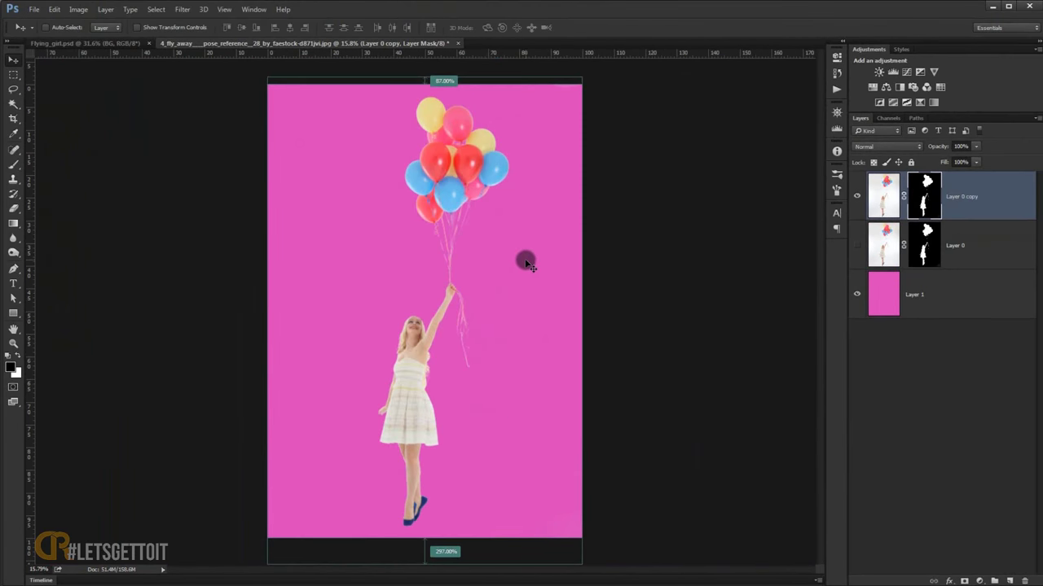
{"action": "scroll", "coordinate": [525, 262], "scroll_direction": "up", "scroll_amount": 1}
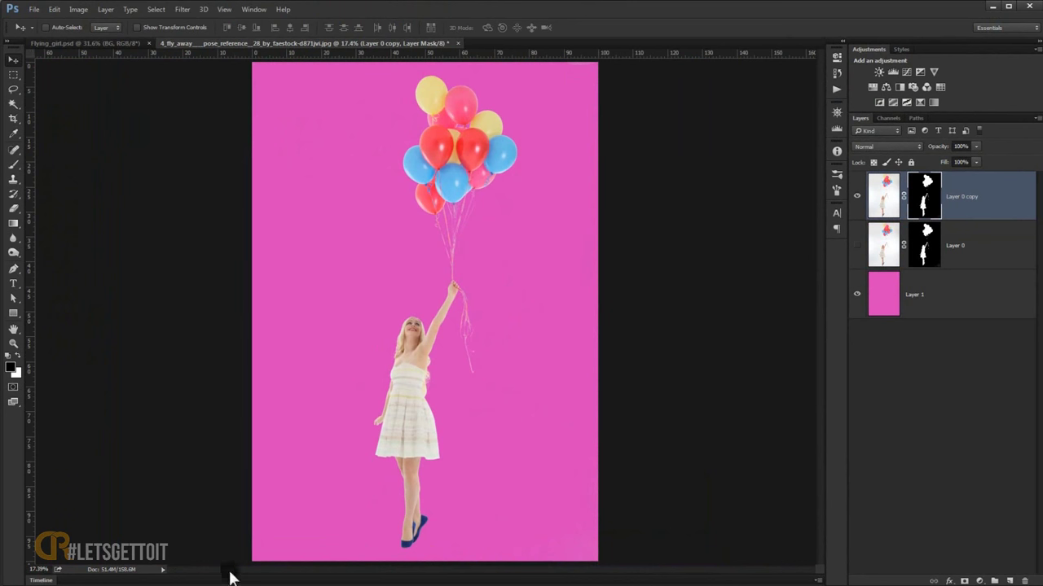
{"action": "key", "text": "alt+Tab"}
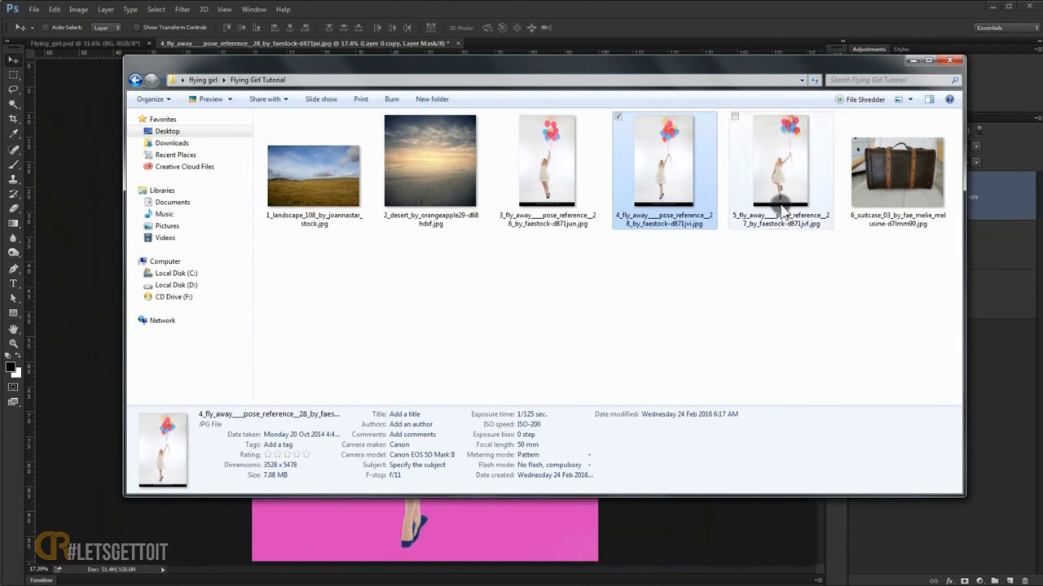
{"action": "mouse_move", "coordinate": [550, 188]}
{"action": "left_mouse_down"}
{"action": "mouse_move", "coordinate": [444, 281]}
{"action": "mouse_move", "coordinate": [13, 465]}
{"action": "mouse_move", "coordinate": [41, 423]}
{"action": "left_mouse_up"}
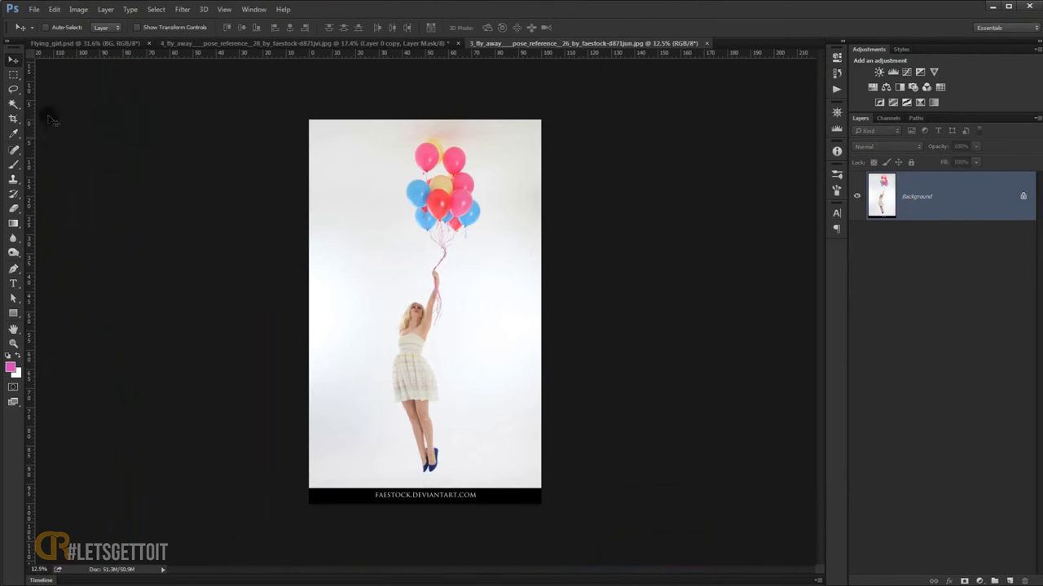
{"action": "scroll", "coordinate": [399, 318], "scroll_direction": "up", "scroll_amount": 1}
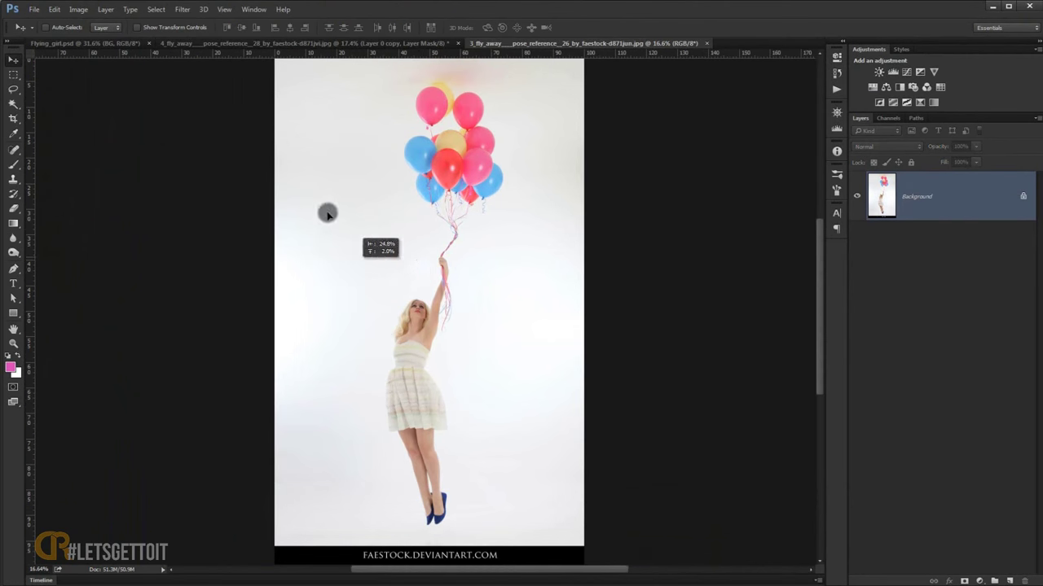
{"action": "left_click_drag", "start_coordinate": [389, 47], "coordinate": [413, 275]}
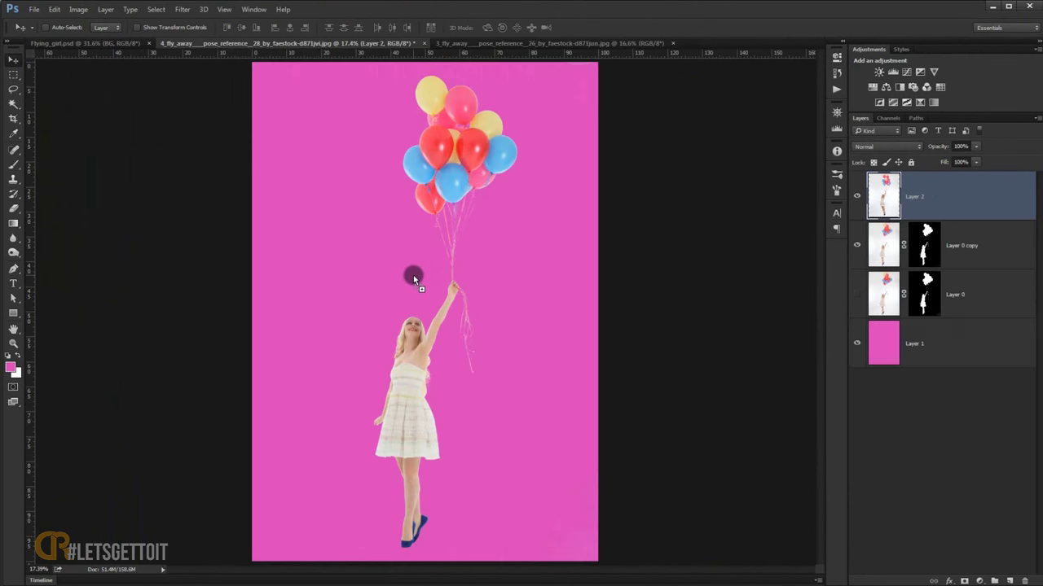
- Check Layer 2's alignment by lowering opacity, then restore it to 100%
{"action": "scroll", "coordinate": [413, 275], "scroll_direction": "down", "scroll_amount": 3}
{"action": "scroll", "coordinate": [477, 361], "scroll_direction": "up", "scroll_amount": 2}
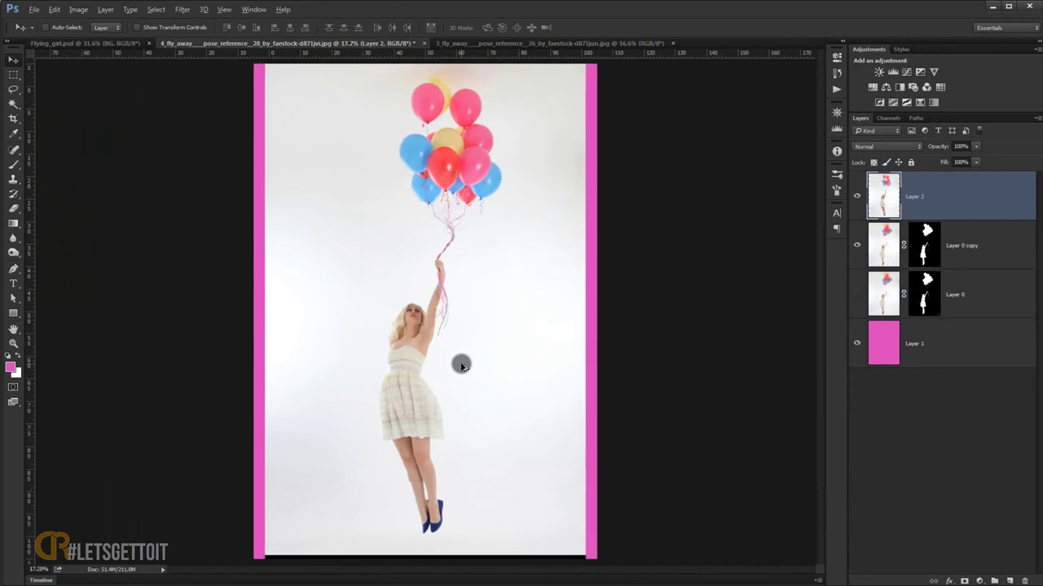
{"action": "scroll", "coordinate": [459, 365], "scroll_direction": "up", "scroll_amount": 1}
{"action": "key", "text": "ctrl+t"}
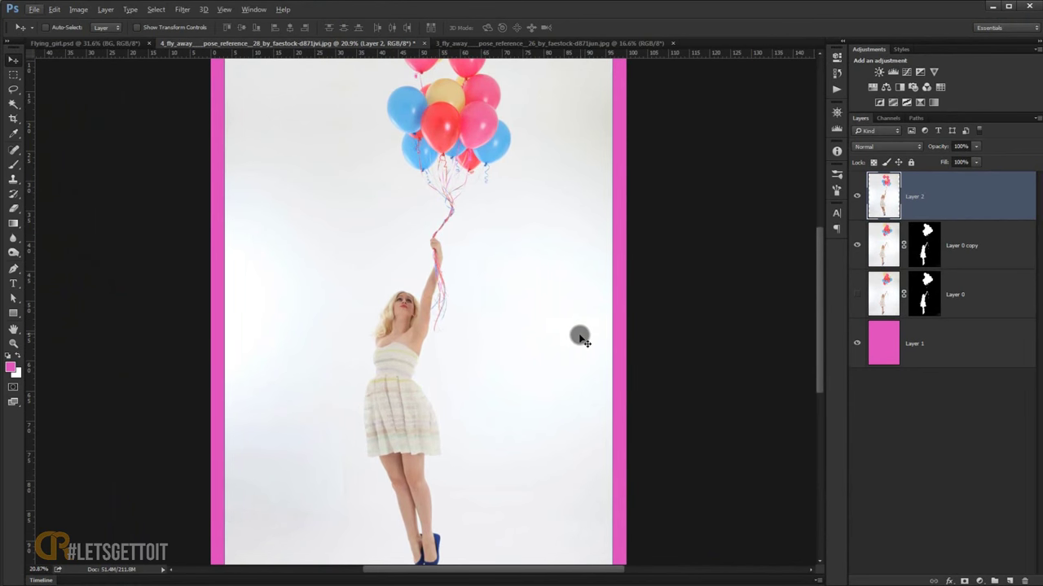
{"action": "key", "text": "Return"}
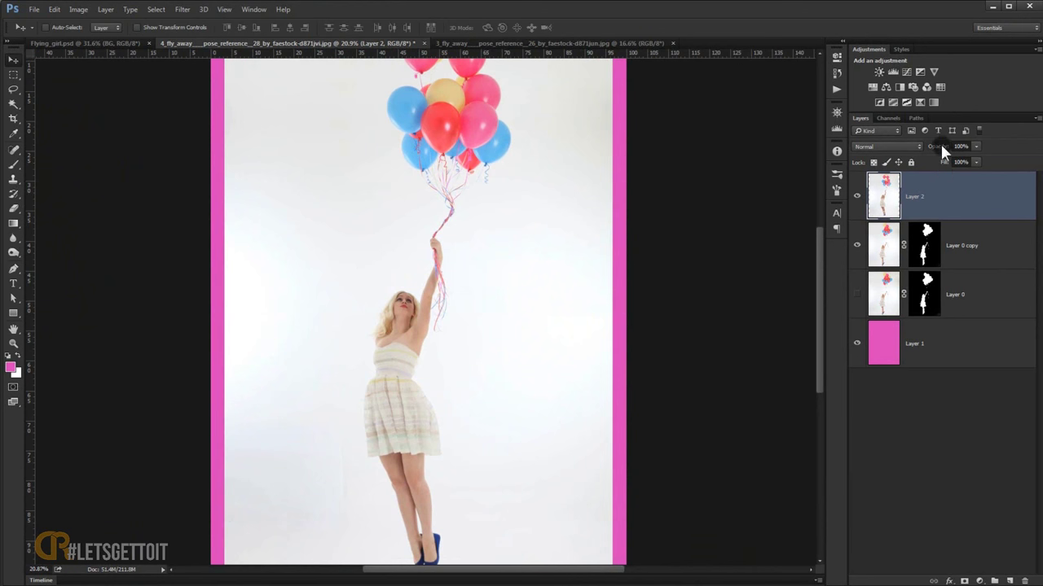
{"action": "left_click_drag", "start_coordinate": [937, 145], "coordinate": [923, 146]}
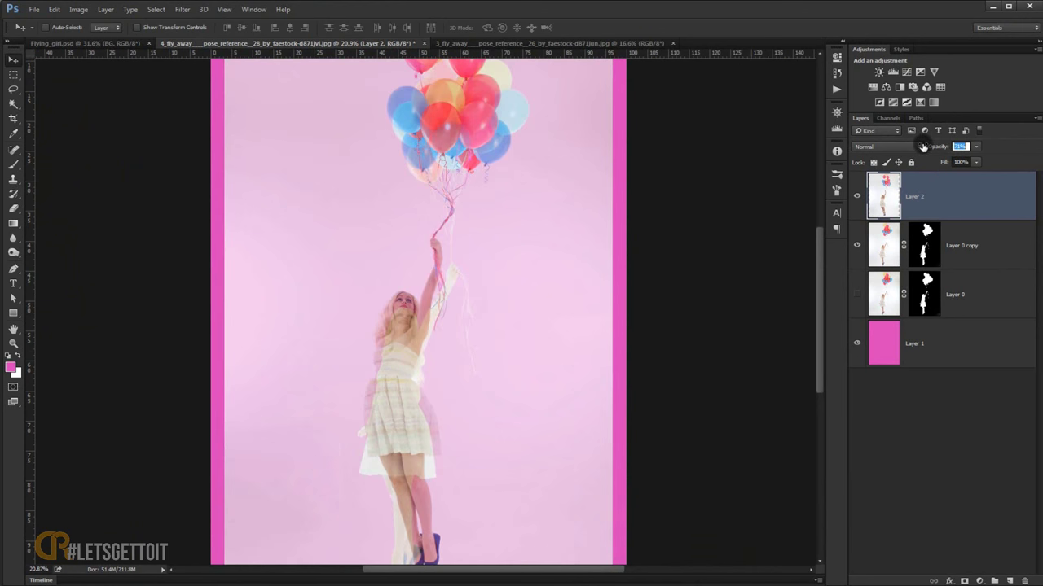
{"action": "key", "text": "Return"}
{"action": "scroll", "coordinate": [387, 289], "scroll_direction": "down", "scroll_amount": 2}
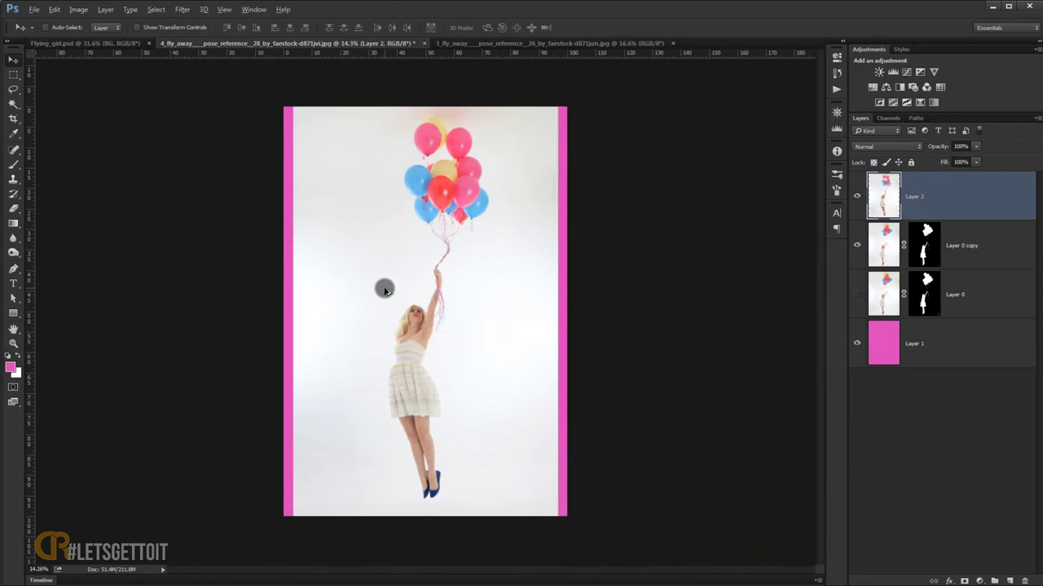
{"action": "scroll", "coordinate": [442, 281], "scroll_direction": "up", "scroll_amount": 1}
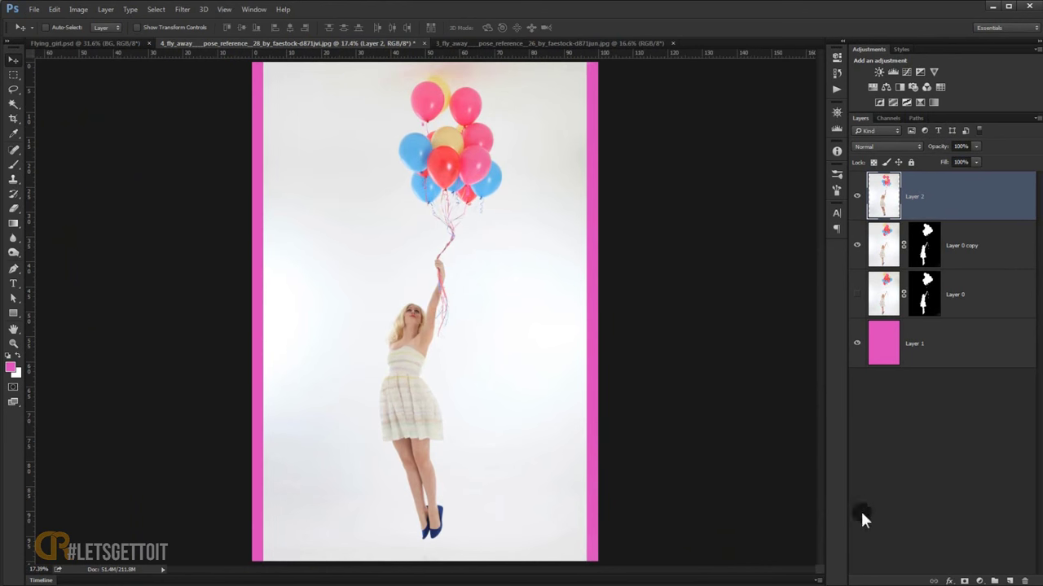
- Add a Levels adjustment layer with midtones at 0.66, then reselect Layer 2
{"action": "left_click", "coordinate": [982, 580]}
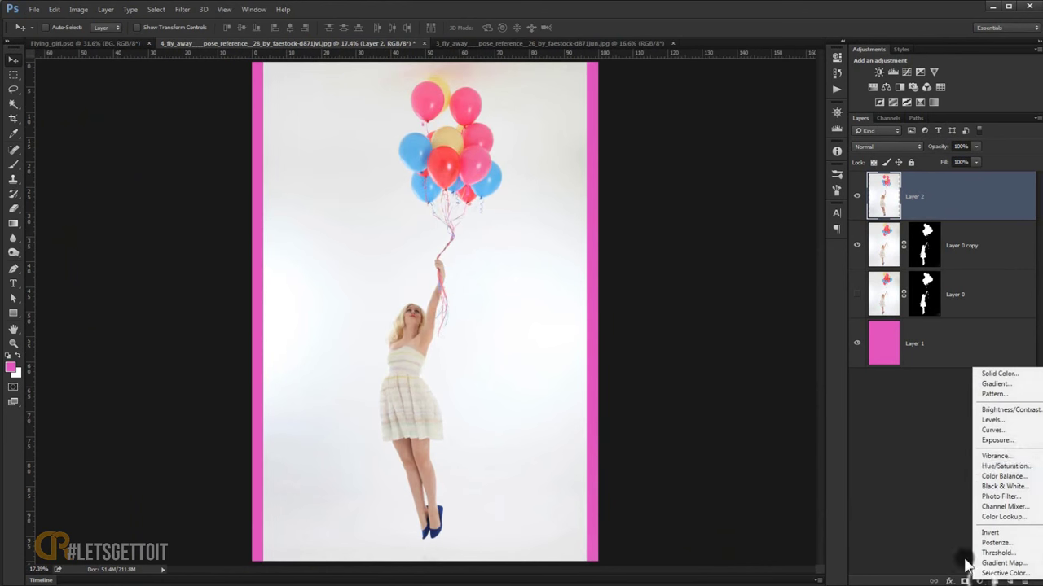
{"action": "left_click", "coordinate": [1002, 419]}
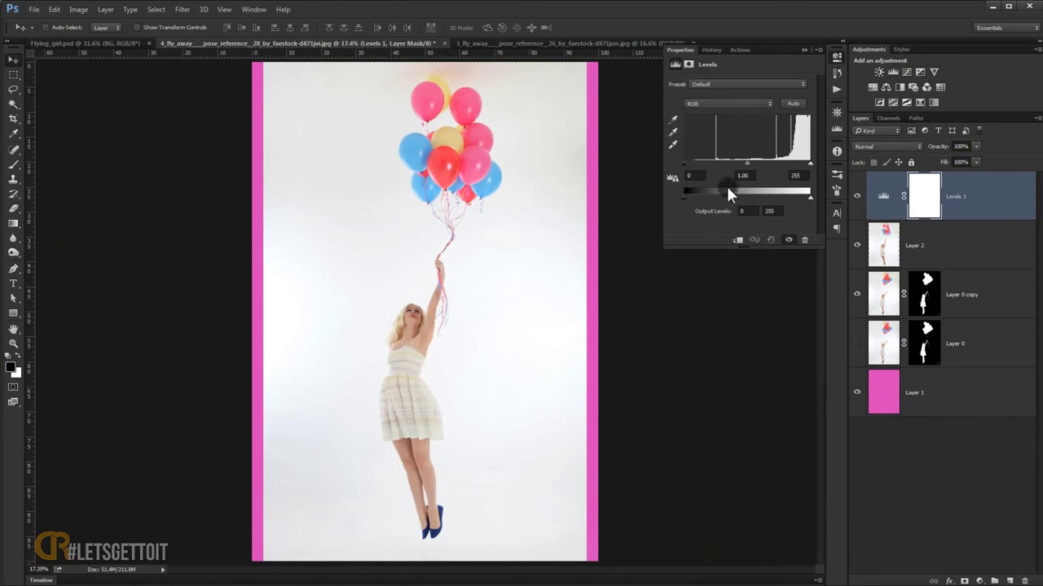
{"action": "left_click_drag", "start_coordinate": [747, 162], "coordinate": [773, 162]}
{"action": "left_click", "coordinate": [803, 53]}
{"action": "left_click", "coordinate": [902, 246]}
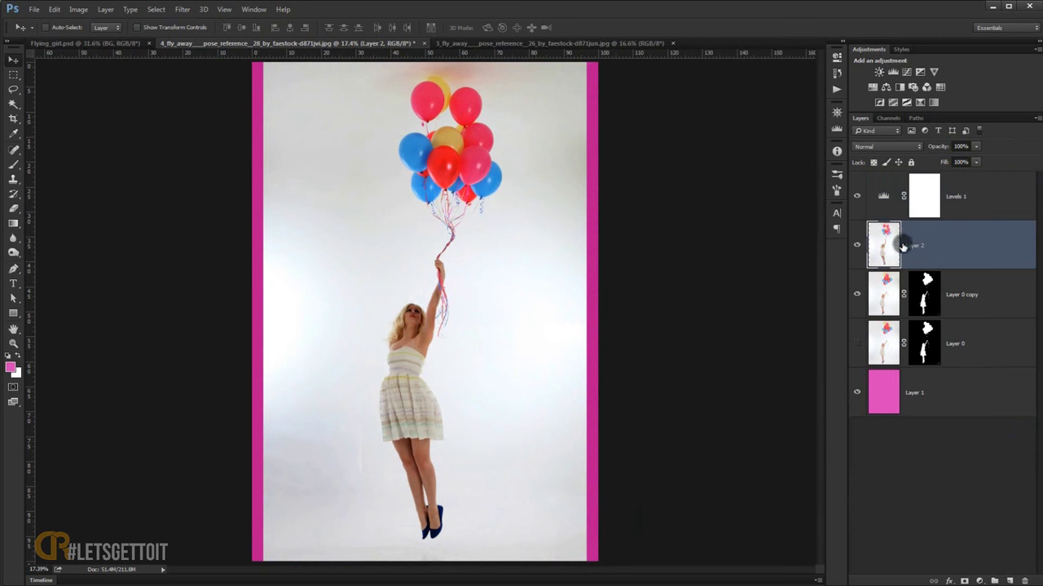
- Switch to Quick Selection and exclude the gap between the blue shoes
{"action": "right_click", "coordinate": [14, 104]}
{"action": "left_click", "coordinate": [78, 103]}
{"action": "scroll", "coordinate": [395, 427], "scroll_direction": "up", "scroll_amount": 3}
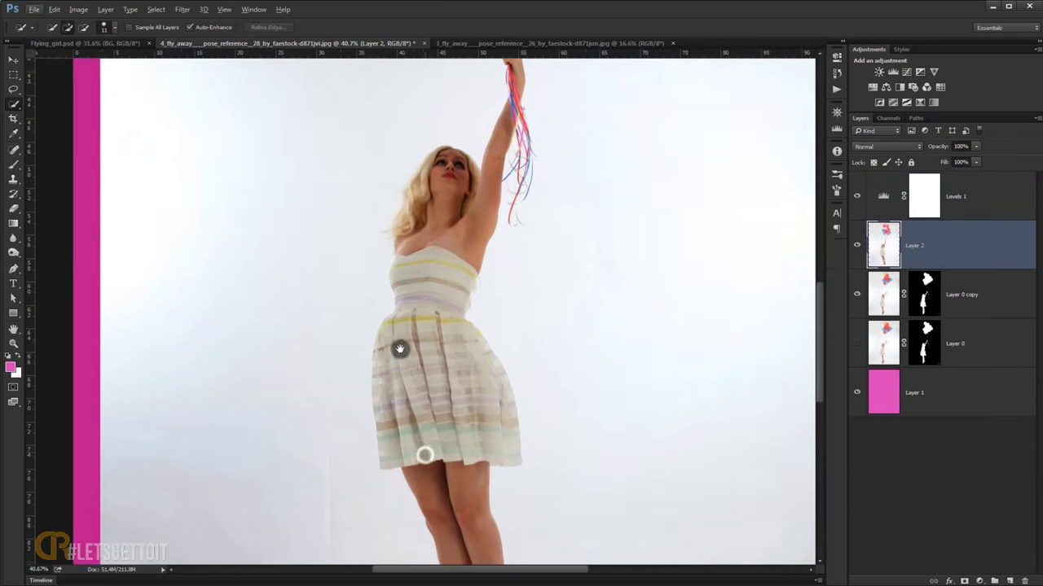
{"action": "scroll", "coordinate": [397, 347], "scroll_direction": "down", "scroll_amount": 5}
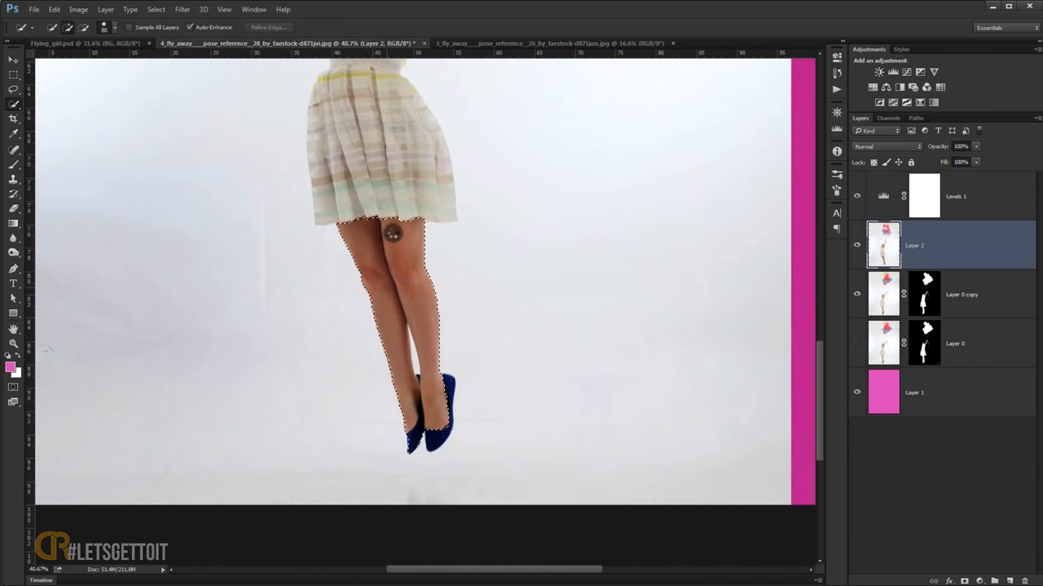
{"action": "scroll", "coordinate": [440, 412], "scroll_direction": "up", "scroll_amount": 4}
{"action": "scroll", "coordinate": [424, 456], "scroll_direction": "up", "scroll_amount": 3}
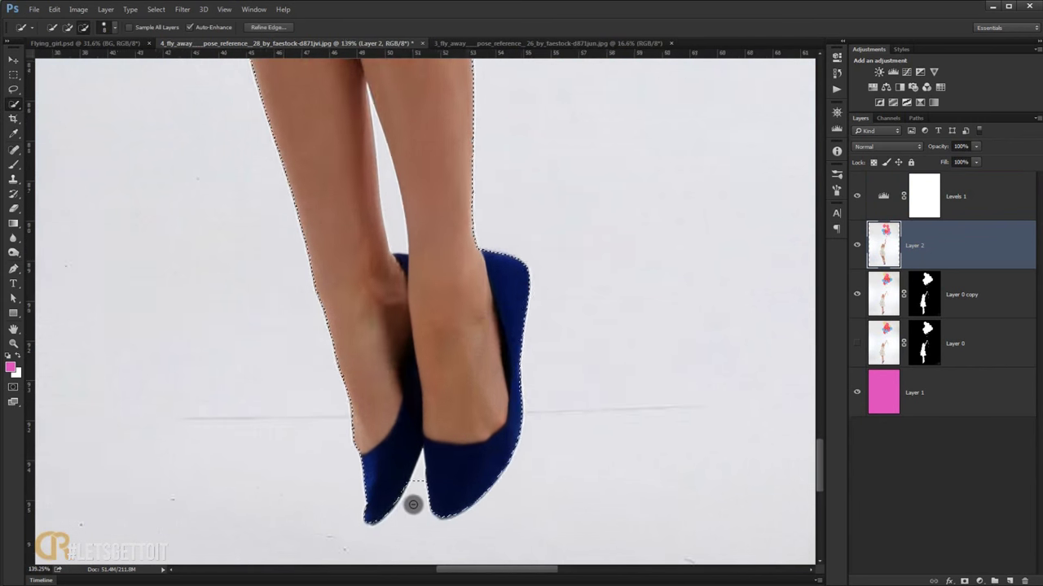
{"action": "scroll", "coordinate": [416, 489], "scroll_direction": "up", "scroll_amount": 1}
{"action": "left_click_drag", "start_coordinate": [419, 465], "coordinate": [415, 496]}
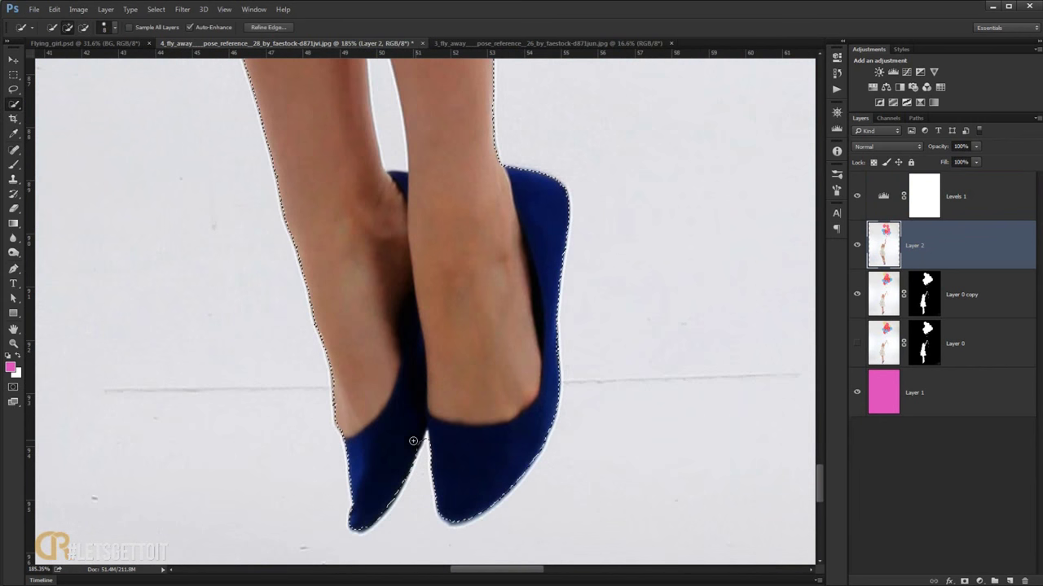
- Subtract the background between the legs down to the shoes, then reset default colours
{"action": "scroll", "coordinate": [407, 495], "scroll_direction": "down", "scroll_amount": 4}
{"action": "scroll", "coordinate": [407, 498], "scroll_direction": "up", "scroll_amount": 4}
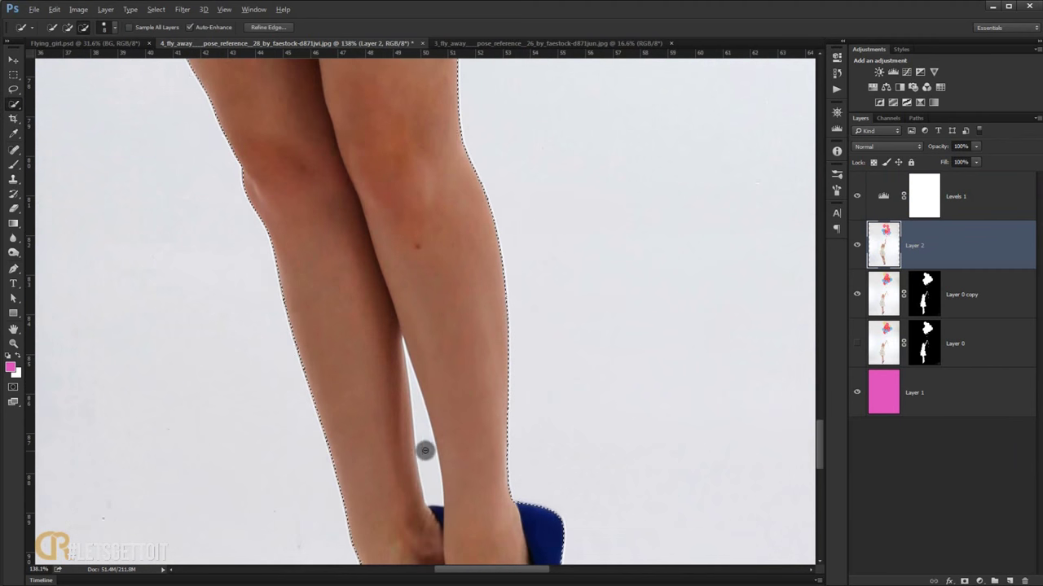
{"action": "left_click_drag", "start_coordinate": [414, 396], "coordinate": [431, 484]}
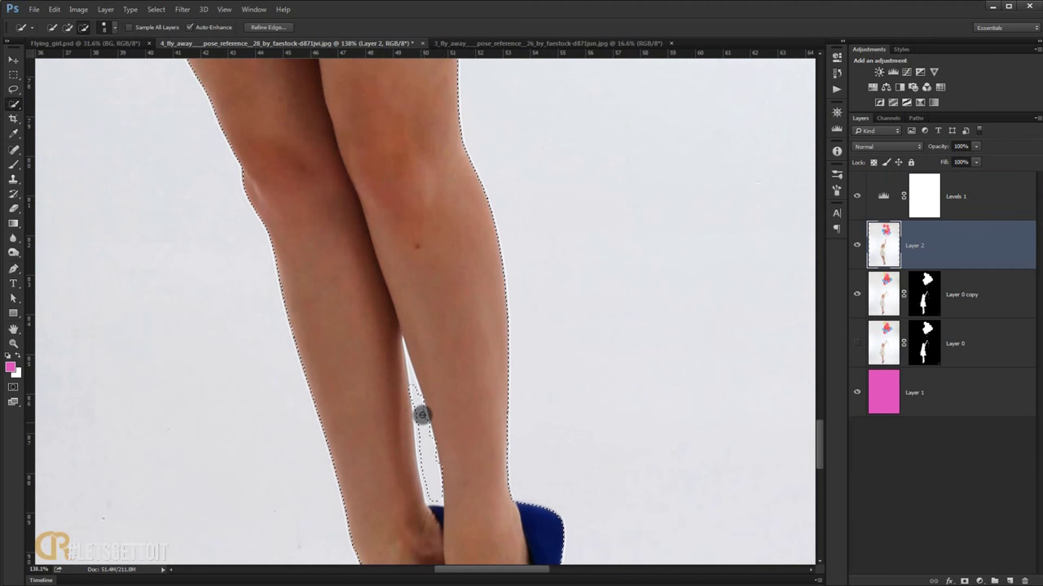
{"action": "scroll", "coordinate": [425, 479], "scroll_direction": "up", "scroll_amount": 3}
{"action": "left_click_drag", "start_coordinate": [412, 400], "coordinate": [435, 530]}
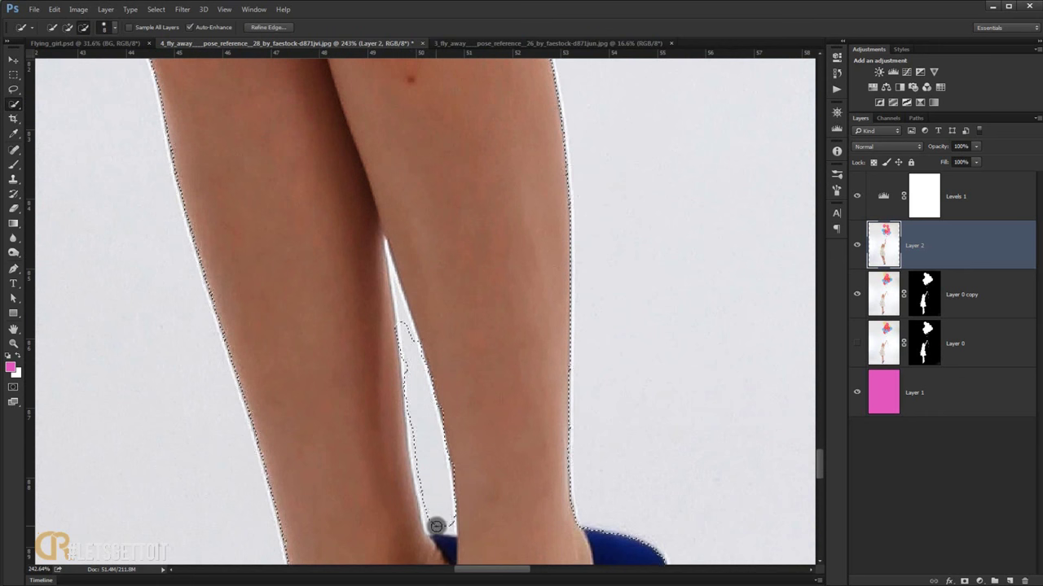
{"action": "scroll", "coordinate": [430, 495], "scroll_direction": "down", "scroll_amount": 3}
{"action": "scroll", "coordinate": [421, 478], "scroll_direction": "down", "scroll_amount": 2}
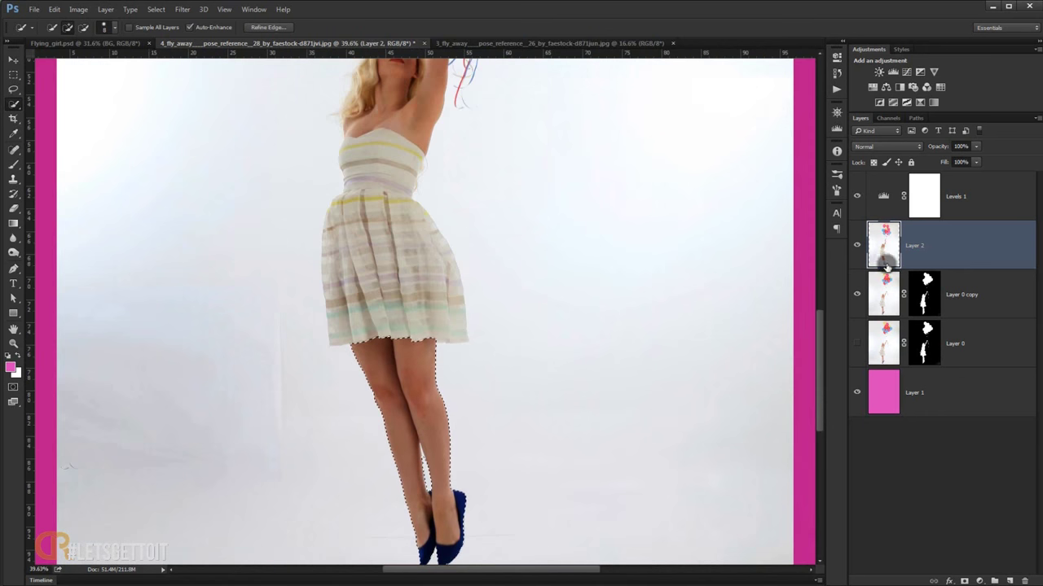
{"action": "scroll", "coordinate": [421, 477], "scroll_direction": "down", "scroll_amount": 1}
{"action": "key", "text": "d"}
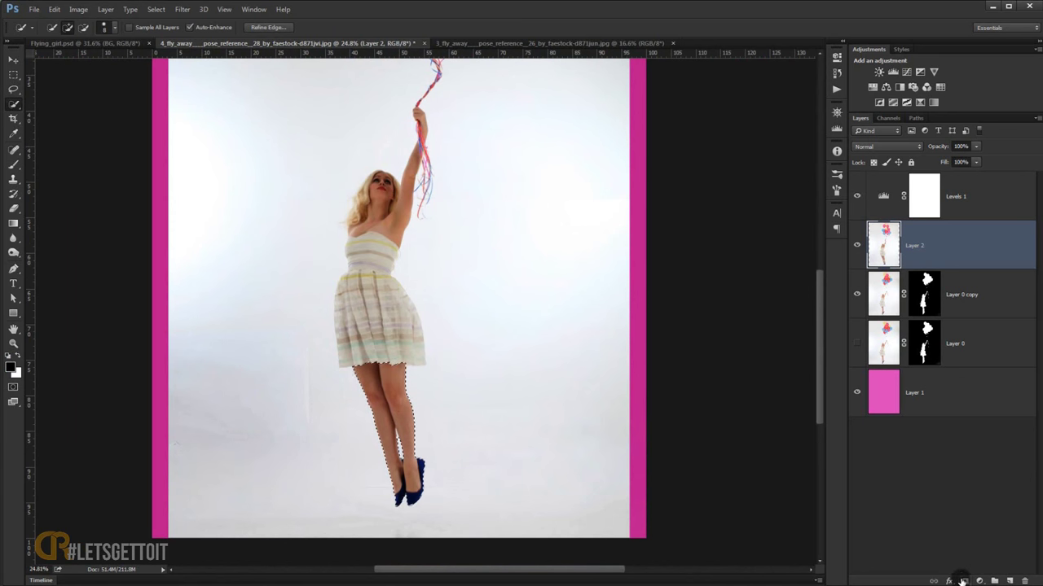
- Mask Layer 2 down to the selected legs and move them down and left
{"action": "left_click", "coordinate": [962, 581]}
{"action": "scroll", "coordinate": [353, 391], "scroll_direction": "up", "scroll_amount": 2}
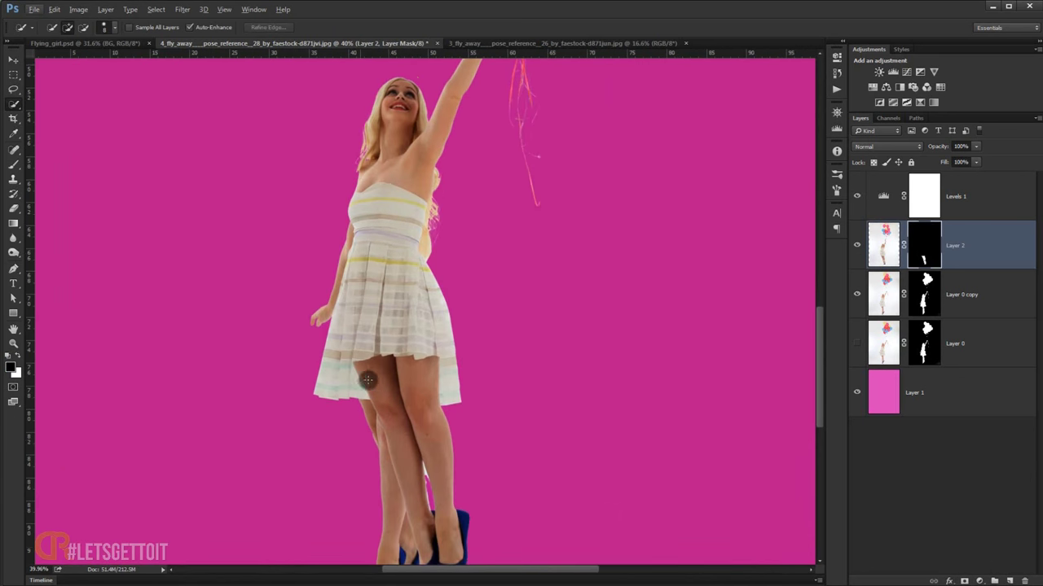
{"action": "scroll", "coordinate": [372, 373], "scroll_direction": "up", "scroll_amount": 1}
{"action": "left_click", "coordinate": [11, 59]}
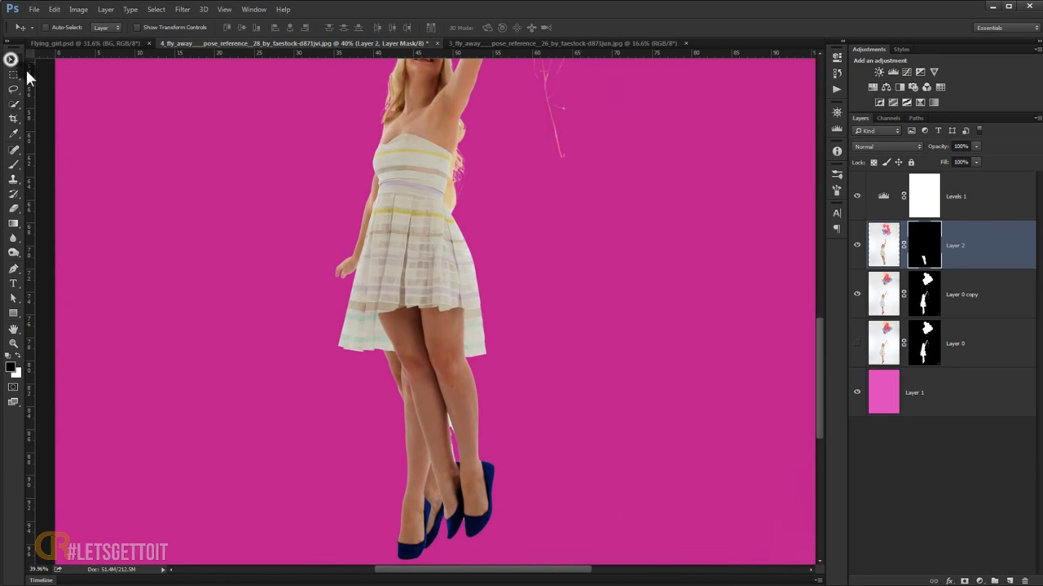
{"action": "left_click_drag", "start_coordinate": [447, 386], "coordinate": [418, 426]}
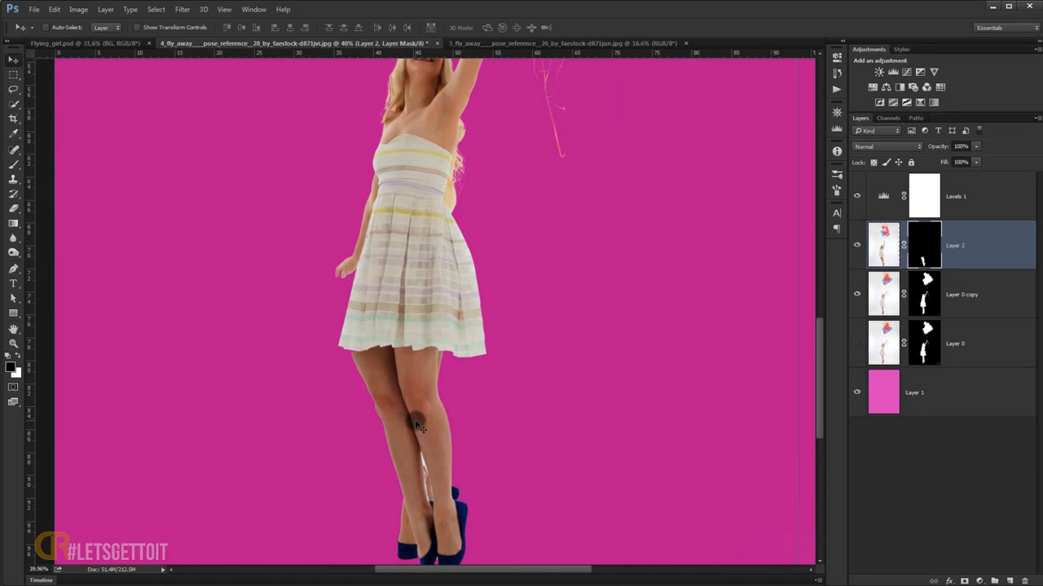
- Rotate the Layer 2 legs about 7° and nudge them upward, then commit the transform
{"action": "key", "text": "ctrl+t"}
{"action": "scroll", "coordinate": [482, 371], "scroll_direction": "down", "scroll_amount": 3}
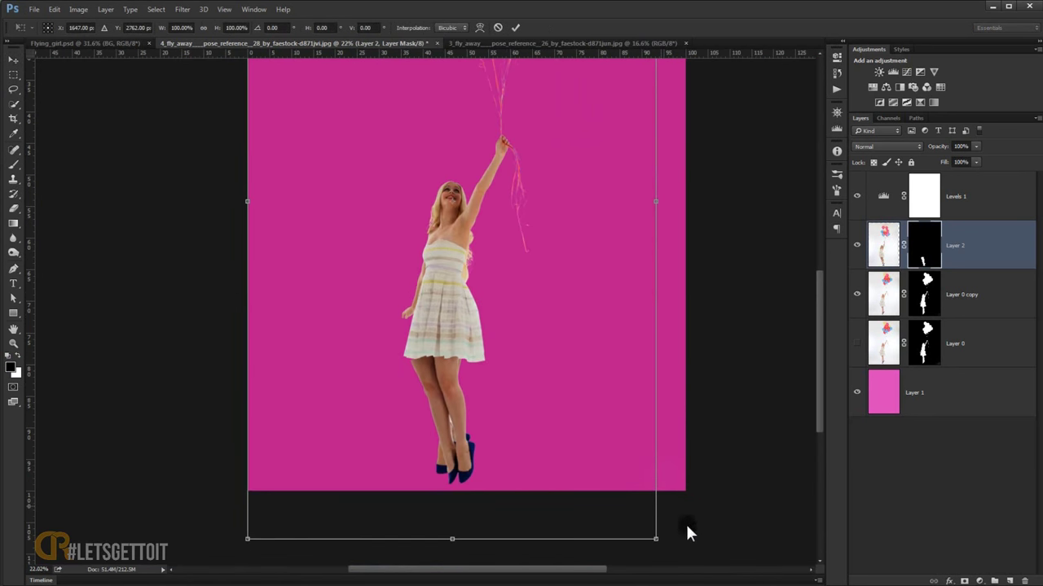
{"action": "left_click_drag", "start_coordinate": [680, 544], "coordinate": [628, 562]}
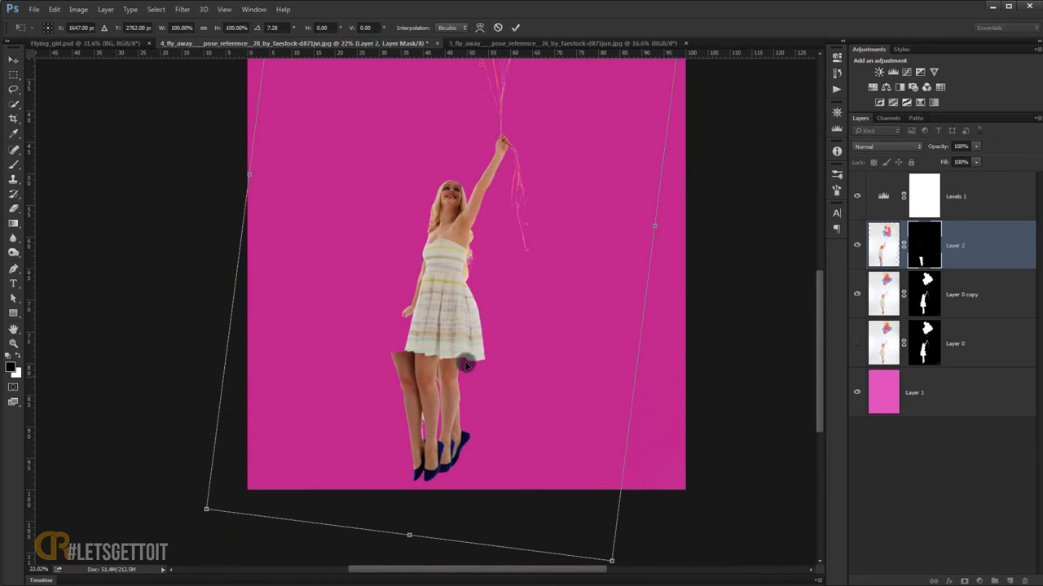
{"action": "left_click_drag", "start_coordinate": [487, 372], "coordinate": [490, 360]}
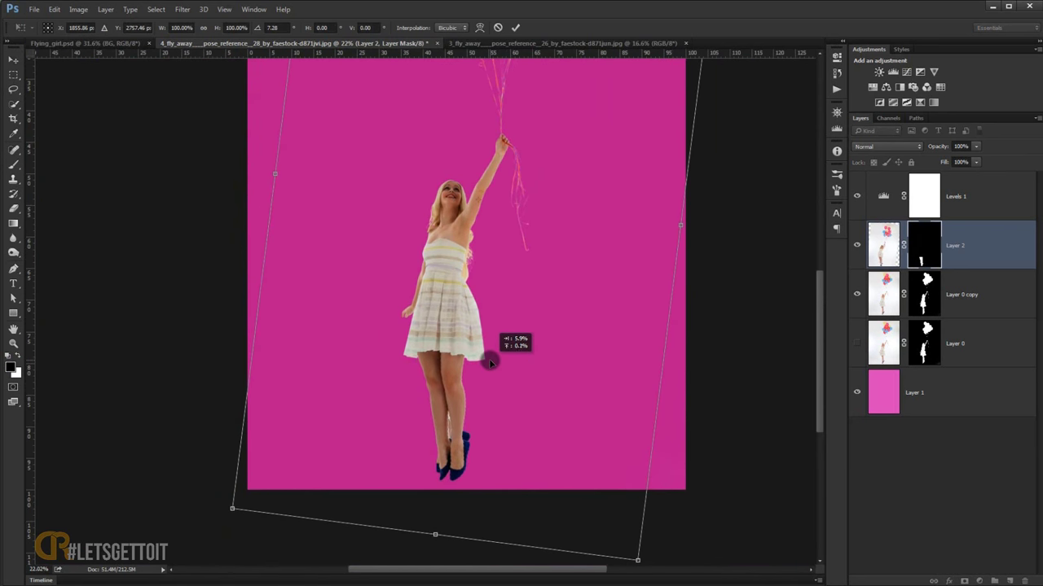
{"action": "key", "text": "Return"}
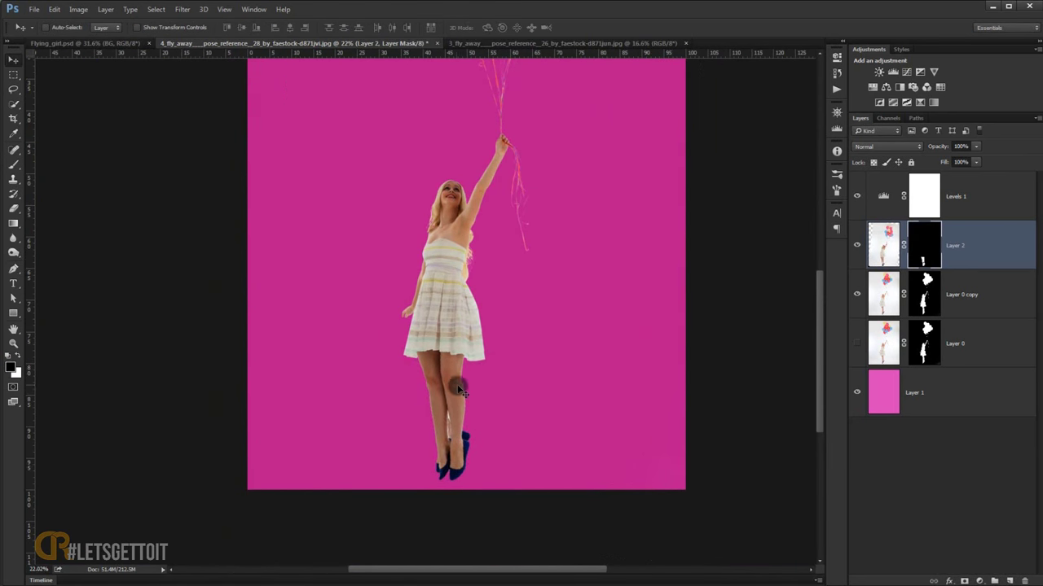
- Hide Layer 2 and target Layer 0 copy's mask with the Brush tool
{"action": "scroll", "coordinate": [457, 397], "scroll_direction": "up", "scroll_amount": 2}
{"action": "scroll", "coordinate": [457, 397], "scroll_direction": "up", "scroll_amount": 2}
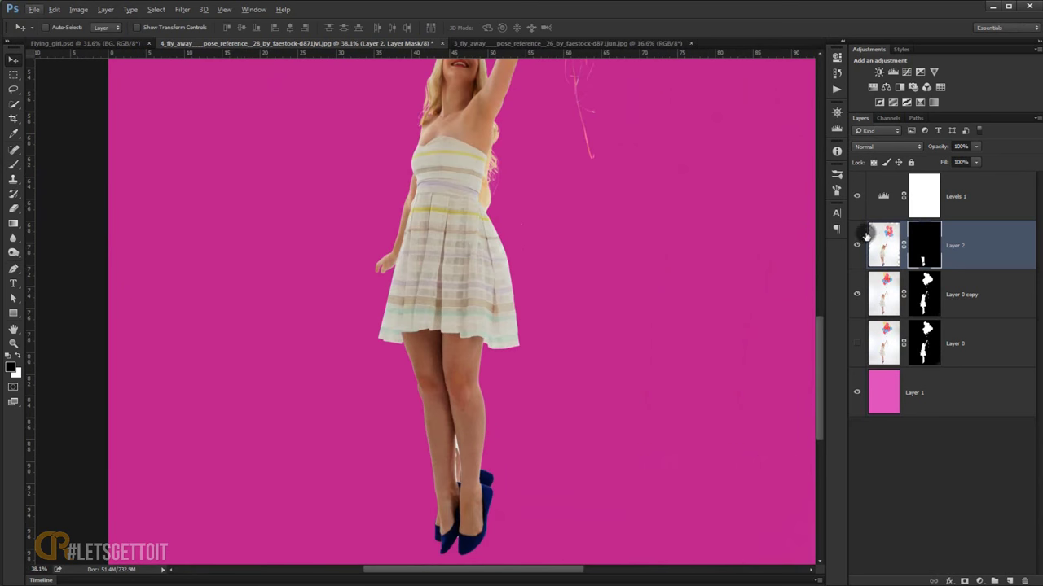
{"action": "left_click", "coordinate": [856, 245]}
{"action": "scroll", "coordinate": [425, 391], "scroll_direction": "up", "scroll_amount": 3}
{"action": "scroll", "coordinate": [425, 390], "scroll_direction": "up", "scroll_amount": 3}
{"action": "scroll", "coordinate": [421, 382], "scroll_direction": "up", "scroll_amount": 2}
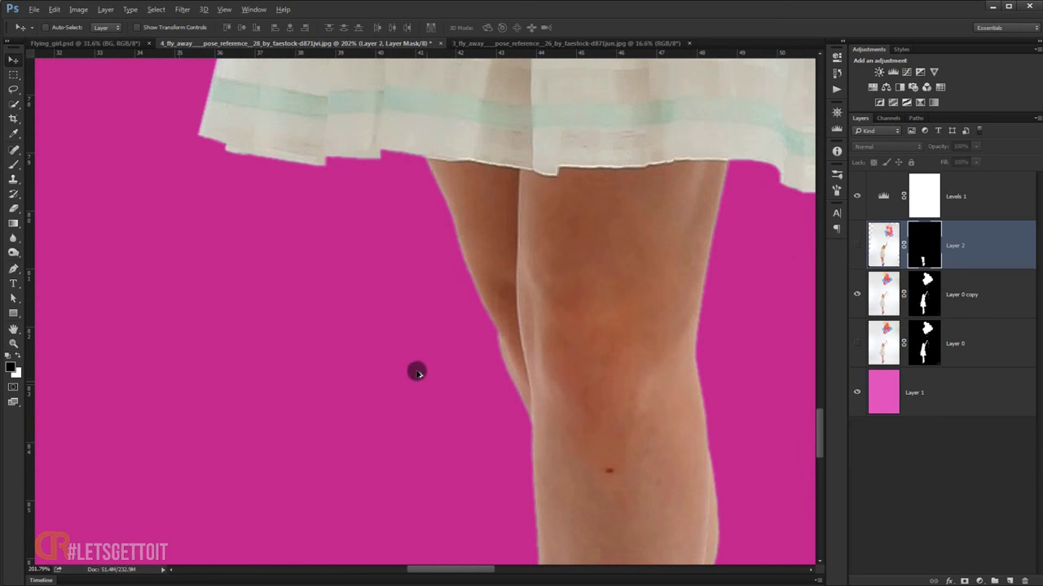
{"action": "left_click", "coordinate": [14, 164]}
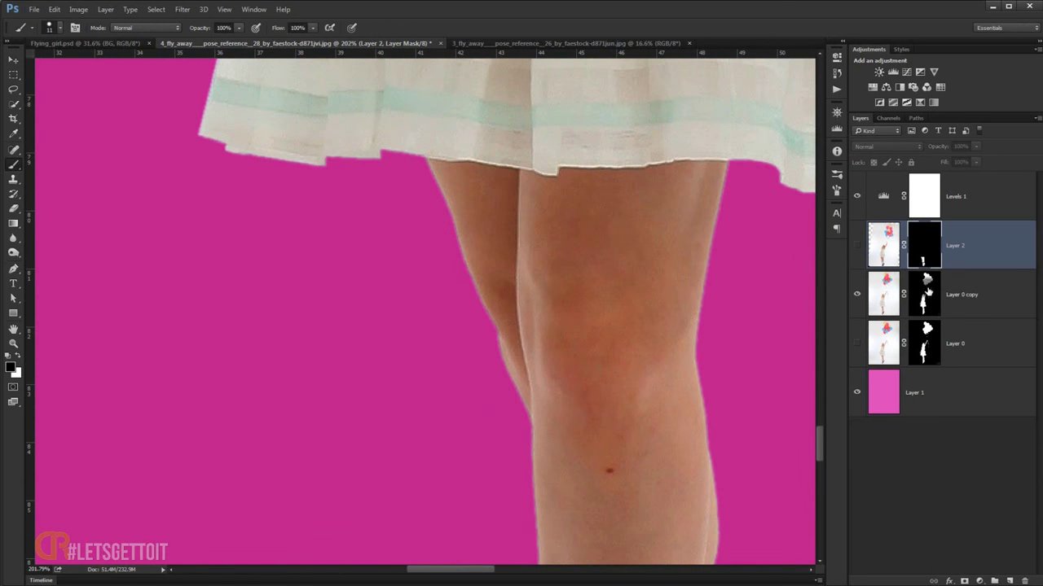
{"action": "left_click", "coordinate": [926, 293]}
- Paint black along the skirt hem on Layer 0 copy's mask, redoing one stroke
{"action": "scroll", "coordinate": [405, 182], "scroll_direction": "up", "scroll_amount": 2}
{"action": "scroll", "coordinate": [447, 158], "scroll_direction": "up", "scroll_amount": 2}
{"action": "scroll", "coordinate": [456, 165], "scroll_direction": "up", "scroll_amount": 2}
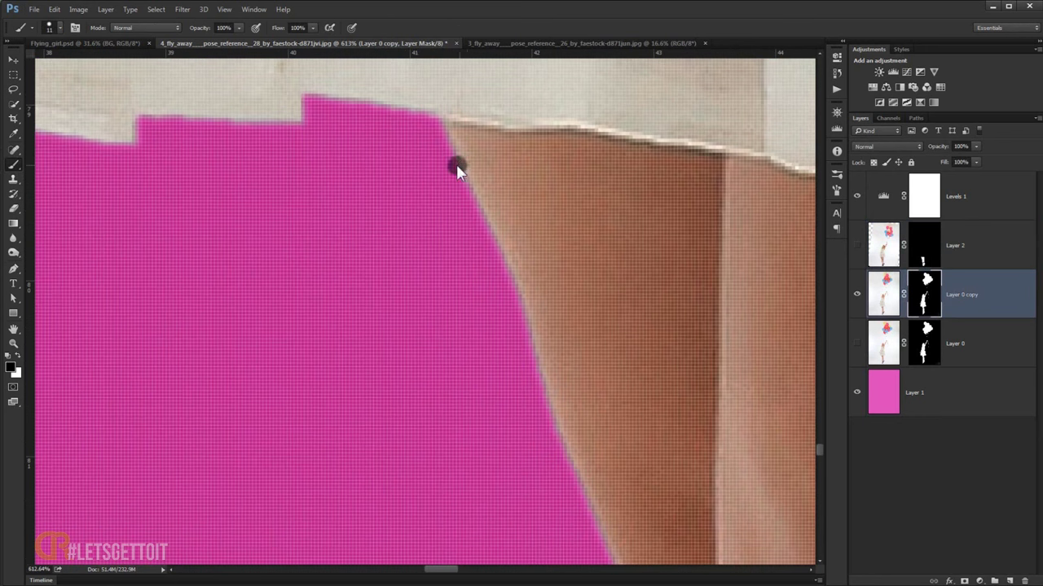
{"action": "mouse_move", "coordinate": [498, 169]}
{"action": "left_mouse_down"}
{"action": "mouse_move", "coordinate": [440, 221]}
{"action": "mouse_move", "coordinate": [770, 242]}
{"action": "mouse_move", "coordinate": [435, 230]}
{"action": "left_mouse_up"}
{"action": "mouse_move", "coordinate": [597, 229]}
{"action": "left_mouse_down"}
{"action": "mouse_move", "coordinate": [510, 277]}
{"action": "mouse_move", "coordinate": [404, 269]}
{"action": "mouse_move", "coordinate": [540, 269]}
{"action": "mouse_move", "coordinate": [331, 272]}
{"action": "left_mouse_up"}
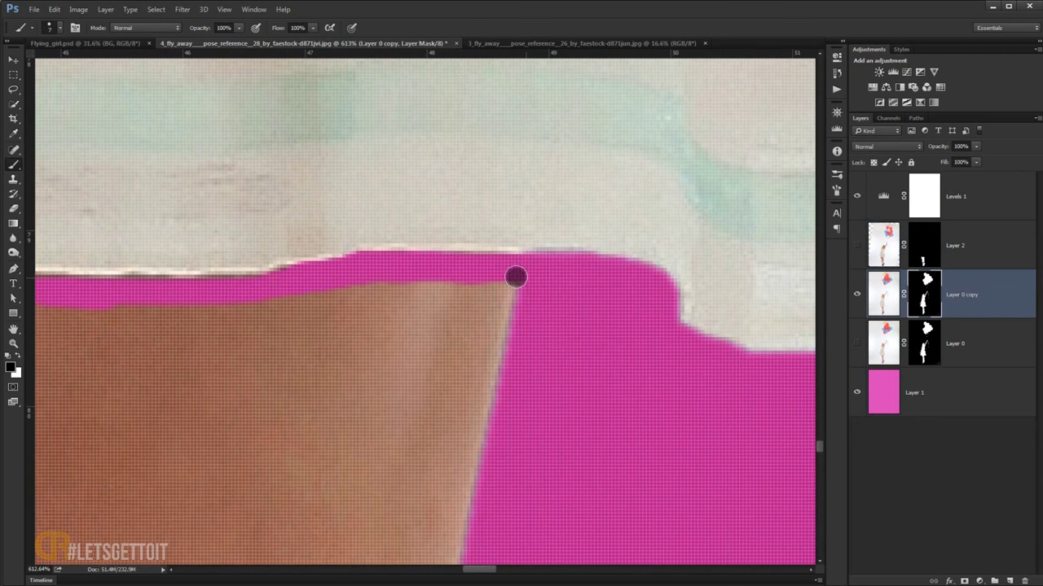
{"action": "key", "text": "ctrl+z"}
{"action": "left_click_drag", "start_coordinate": [538, 271], "coordinate": [356, 272]}
- Mask out the remaining original leg tops, legs and shoes, then show Layer 2 again
{"action": "scroll", "coordinate": [356, 272], "scroll_direction": "down", "scroll_amount": 5}
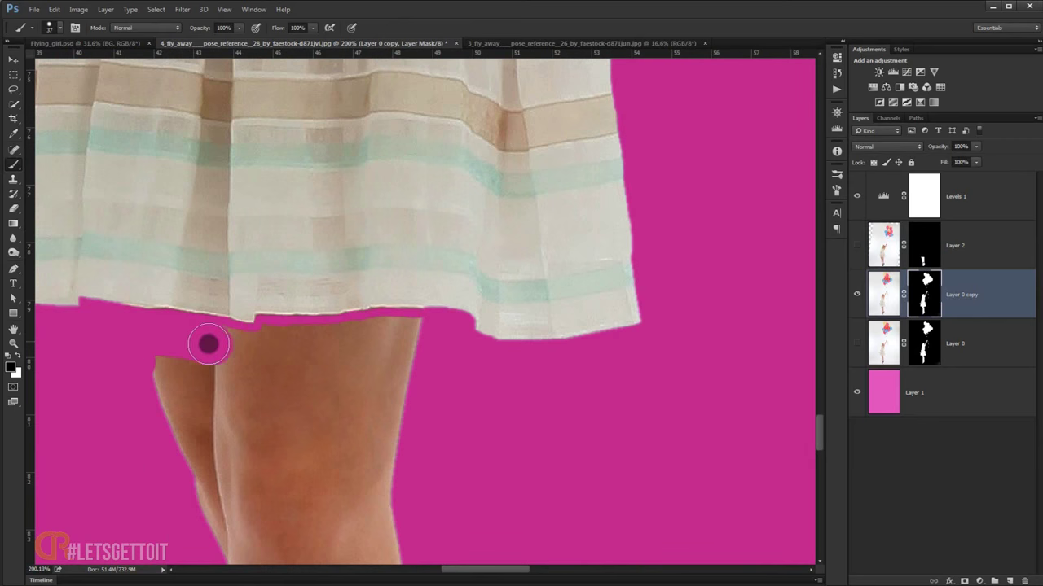
{"action": "left_click_drag", "start_coordinate": [209, 344], "coordinate": [273, 338]}
{"action": "mouse_move", "coordinate": [350, 345]}
{"action": "left_mouse_down"}
{"action": "mouse_move", "coordinate": [409, 333]}
{"action": "mouse_move", "coordinate": [138, 379]}
{"action": "left_mouse_up"}
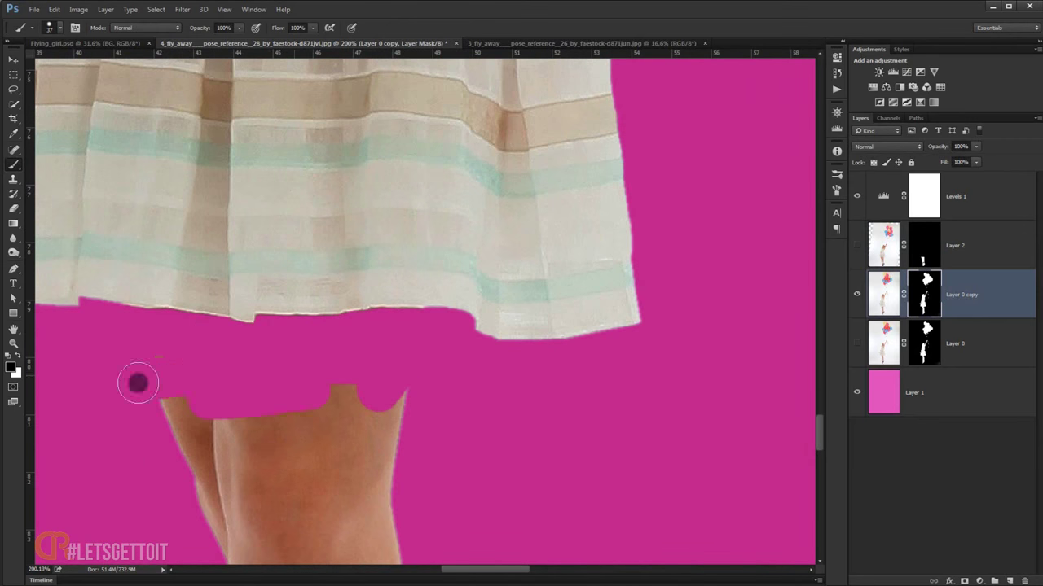
{"action": "scroll", "coordinate": [138, 379], "scroll_direction": "down", "scroll_amount": 5}
{"action": "mouse_move", "coordinate": [212, 407]}
{"action": "left_mouse_down"}
{"action": "mouse_move", "coordinate": [318, 326]}
{"action": "mouse_move", "coordinate": [279, 500]}
{"action": "mouse_move", "coordinate": [305, 517]}
{"action": "mouse_move", "coordinate": [293, 443]}
{"action": "left_mouse_up"}
{"action": "scroll", "coordinate": [292, 442], "scroll_direction": "down", "scroll_amount": 1}
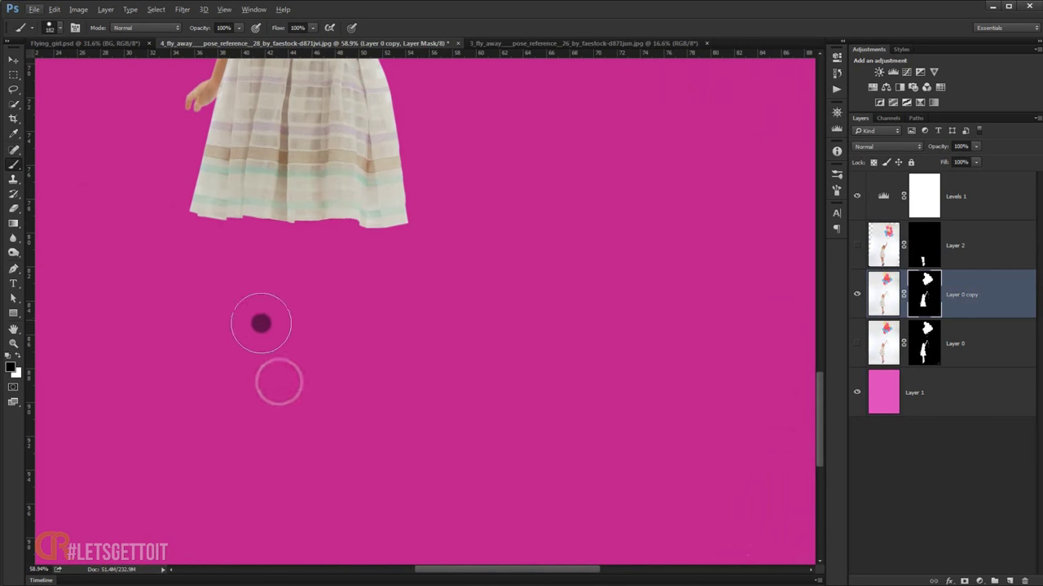
{"action": "scroll", "coordinate": [407, 318], "scroll_direction": "down", "scroll_amount": 3}
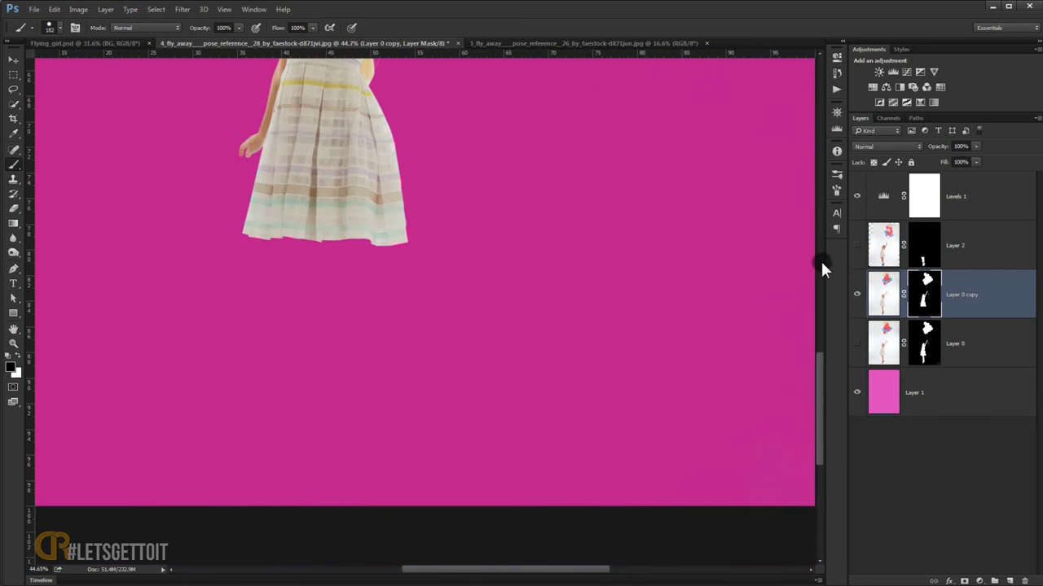
{"action": "left_click", "coordinate": [857, 245]}
{"action": "scroll", "coordinate": [329, 244], "scroll_direction": "up", "scroll_amount": 4}
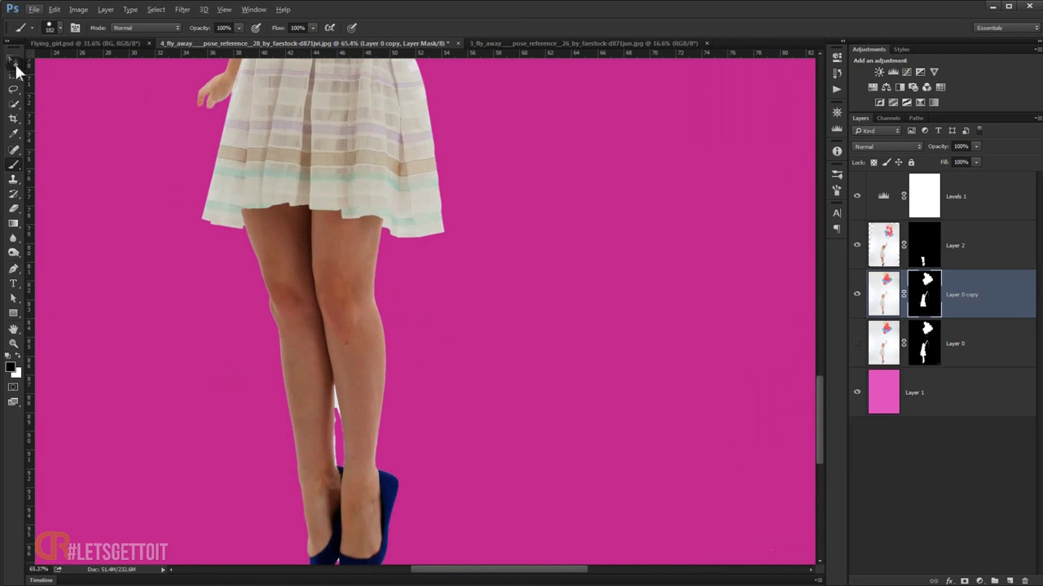
- Move Layer 2 below Layer 0 copy in the layer stack
{"action": "left_click", "coordinate": [13, 62]}
{"action": "left_click_drag", "start_coordinate": [966, 247], "coordinate": [966, 320]}
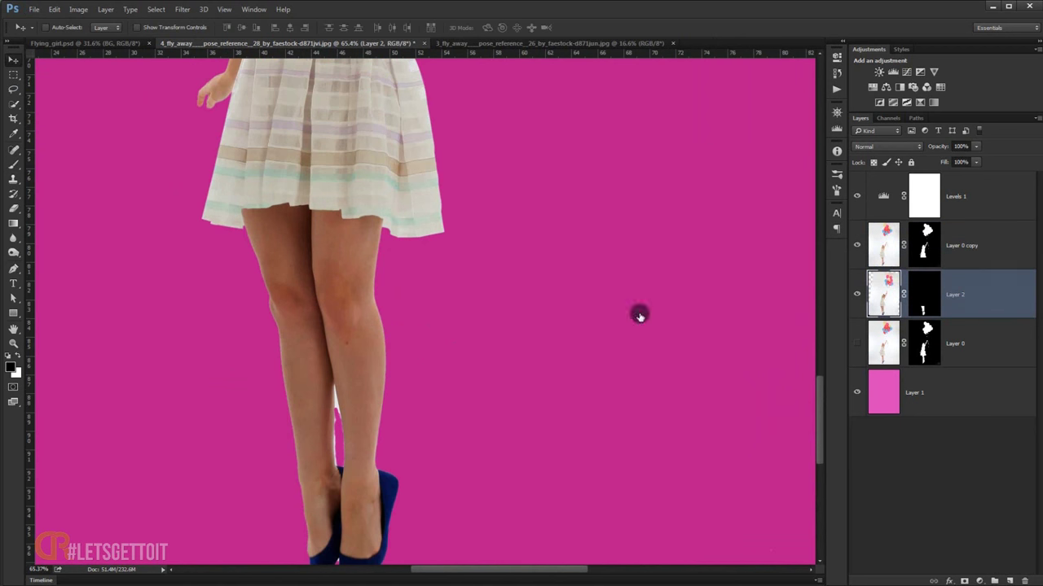
{"action": "scroll", "coordinate": [302, 290], "scroll_direction": "up", "scroll_amount": 2}
- Puppet-warp Layer 2's lower legs and shoes slightly to the right
{"action": "left_click_drag", "start_coordinate": [263, 280], "coordinate": [353, 168]}
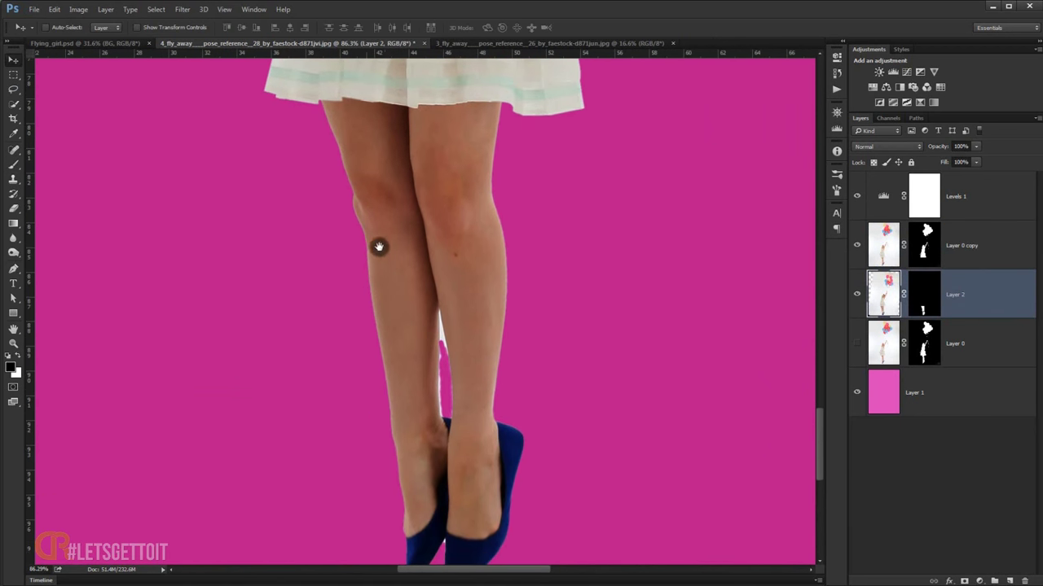
{"action": "scroll", "coordinate": [383, 244], "scroll_direction": "down", "scroll_amount": 3}
{"action": "scroll", "coordinate": [431, 244], "scroll_direction": "down", "scroll_amount": 3}
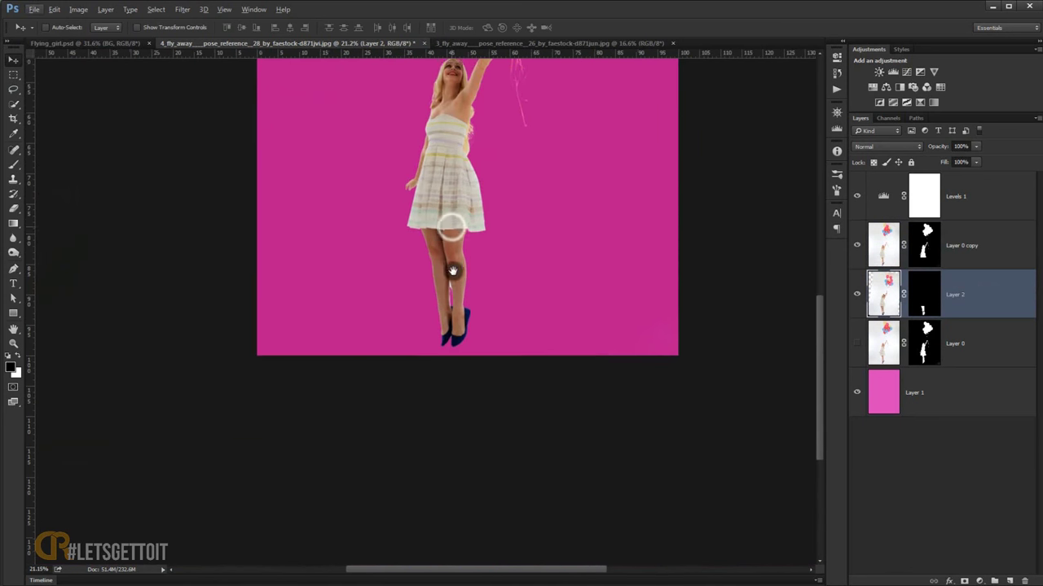
{"action": "left_click_drag", "start_coordinate": [452, 271], "coordinate": [449, 353]}
{"action": "scroll", "coordinate": [473, 375], "scroll_direction": "up", "scroll_amount": 3}
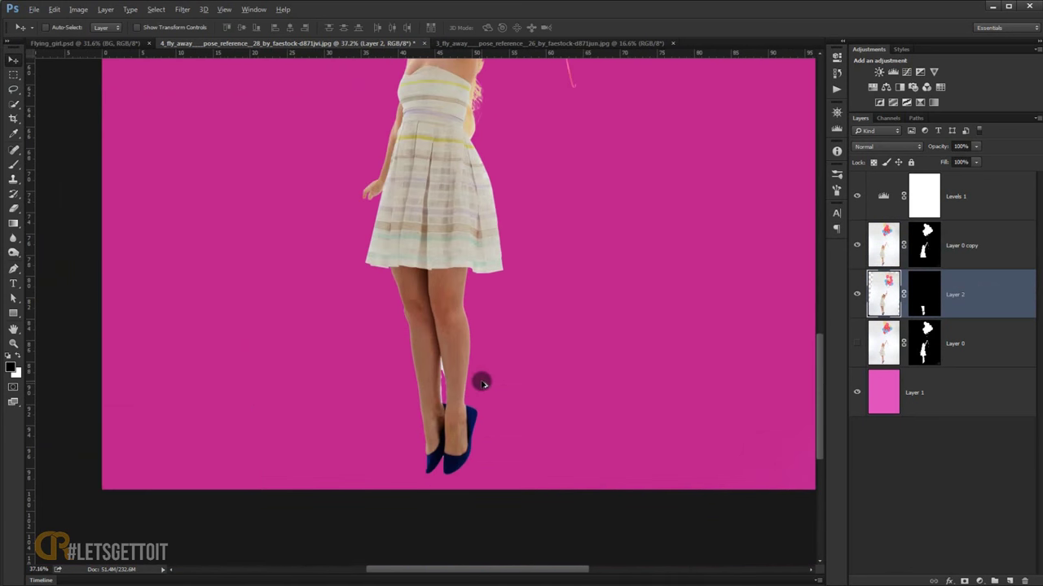
{"action": "left_click_drag", "start_coordinate": [438, 311], "coordinate": [443, 319]}
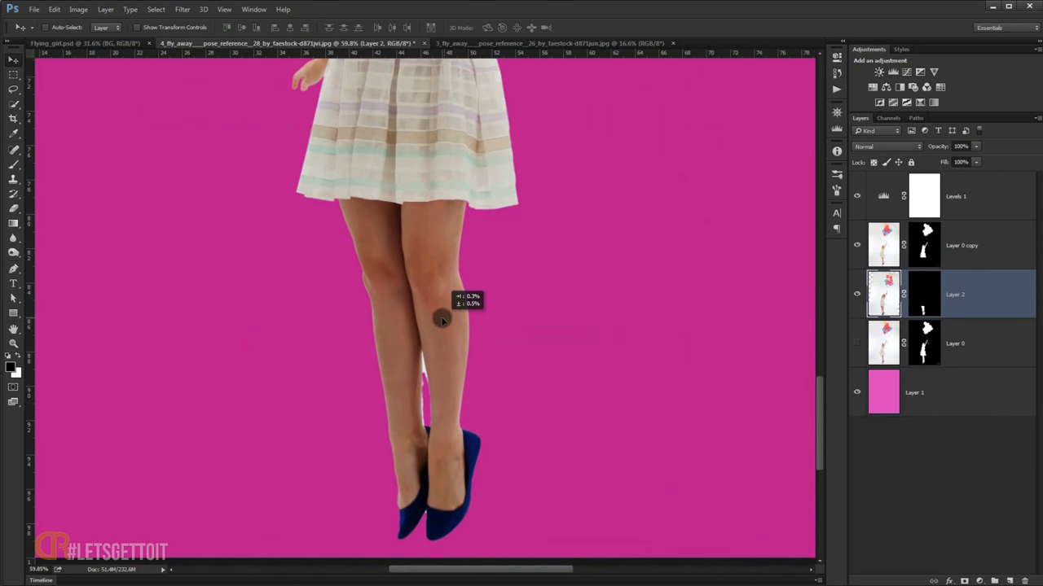
{"action": "scroll", "coordinate": [299, 351], "scroll_direction": "down", "scroll_amount": 3}
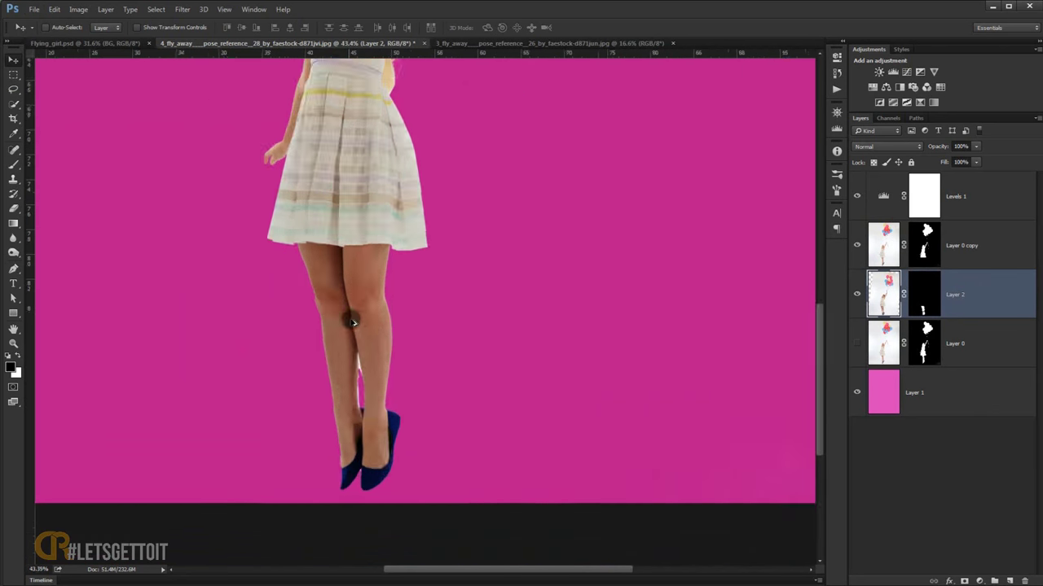
{"action": "scroll", "coordinate": [371, 318], "scroll_direction": "up", "scroll_amount": 5}
- Target Layer 2's mask with a small Brush of about 4 px
{"action": "key", "text": "b"}
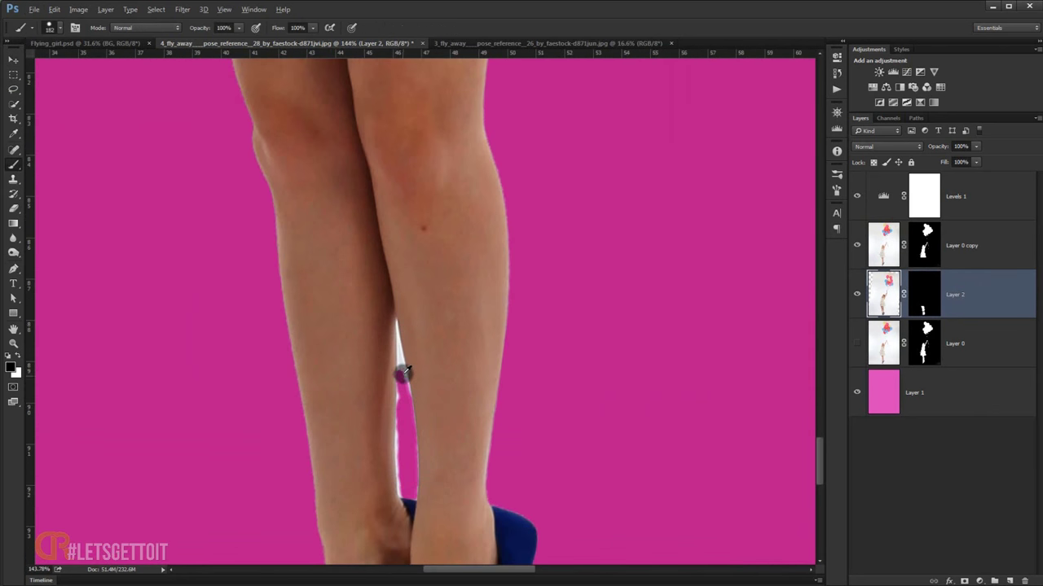
{"action": "scroll", "coordinate": [403, 350], "scroll_direction": "up", "scroll_amount": 2}
{"action": "scroll", "coordinate": [421, 383], "scroll_direction": "up", "scroll_amount": 2}
{"action": "left_click_drag", "start_coordinate": [380, 388], "coordinate": [257, 387]}
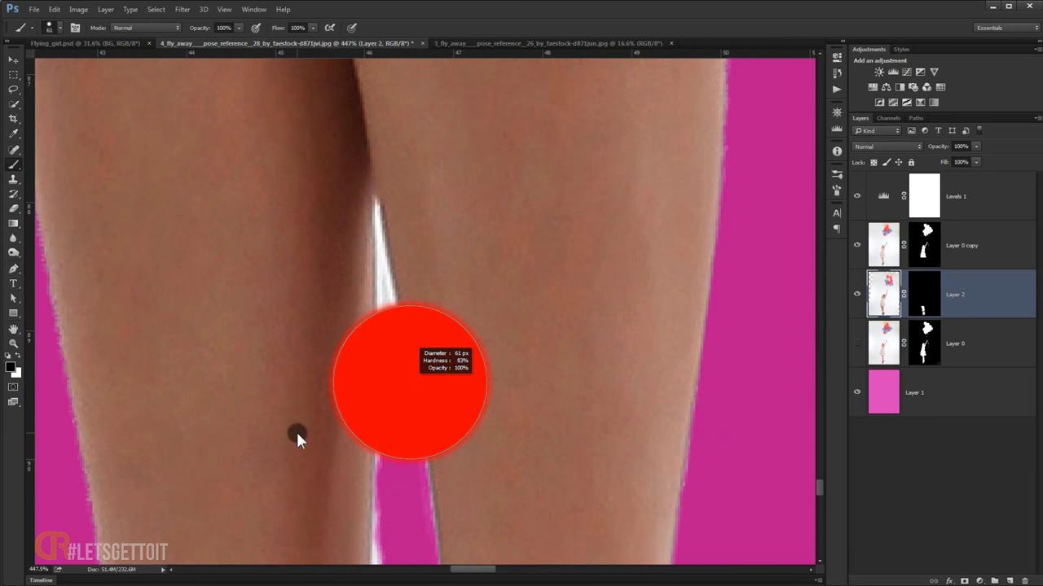
{"action": "left_click_drag", "start_coordinate": [371, 407], "coordinate": [298, 415]}
{"action": "left_click", "coordinate": [925, 285]}
{"action": "scroll", "coordinate": [361, 367], "scroll_direction": "up", "scroll_amount": 2}
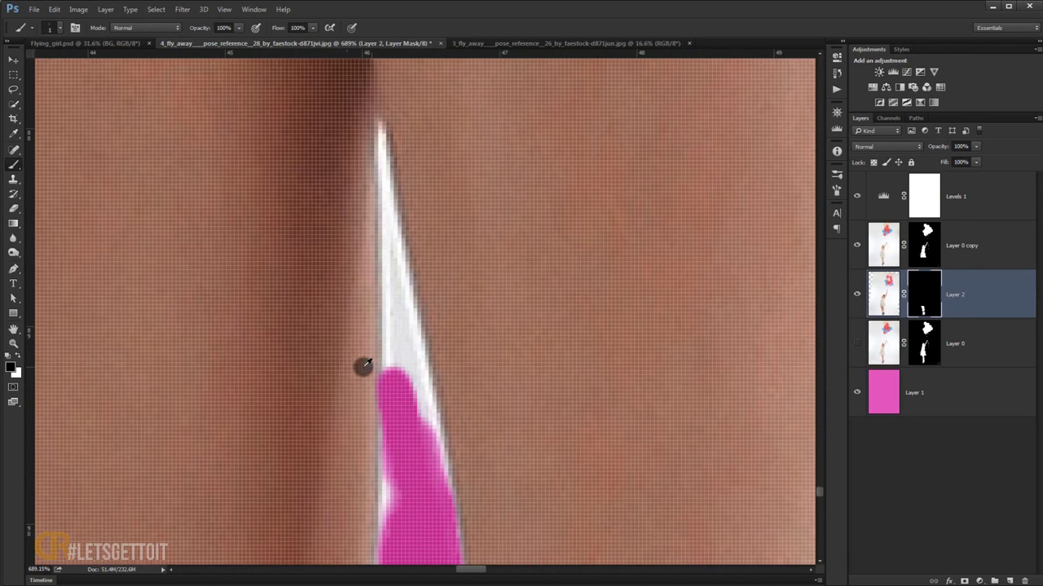
{"action": "left_click_drag", "start_coordinate": [421, 397], "coordinate": [433, 400]}
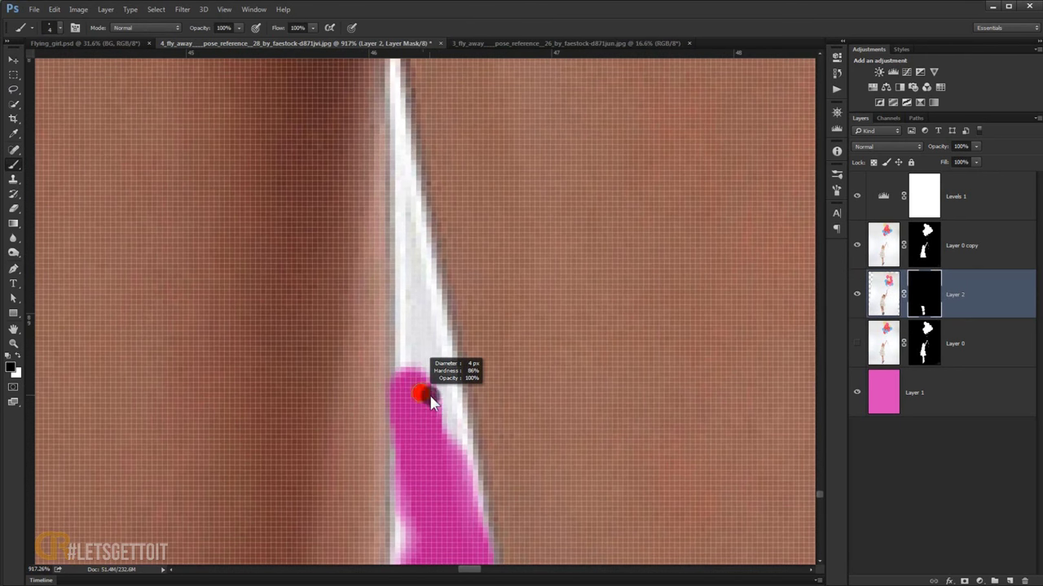
- Paint out the white strip between the legs on Layer 2's mask
{"action": "mouse_move", "coordinate": [426, 332]}
{"action": "left_mouse_down"}
{"action": "mouse_move", "coordinate": [459, 454]}
{"action": "mouse_move", "coordinate": [426, 288]}
{"action": "mouse_move", "coordinate": [401, 236]}
{"action": "mouse_move", "coordinate": [426, 372]}
{"action": "mouse_move", "coordinate": [424, 239]}
{"action": "mouse_move", "coordinate": [422, 403]}
{"action": "left_mouse_up"}
{"action": "key", "text": "bracketleft"}
{"action": "key", "text": "bracketleft"}
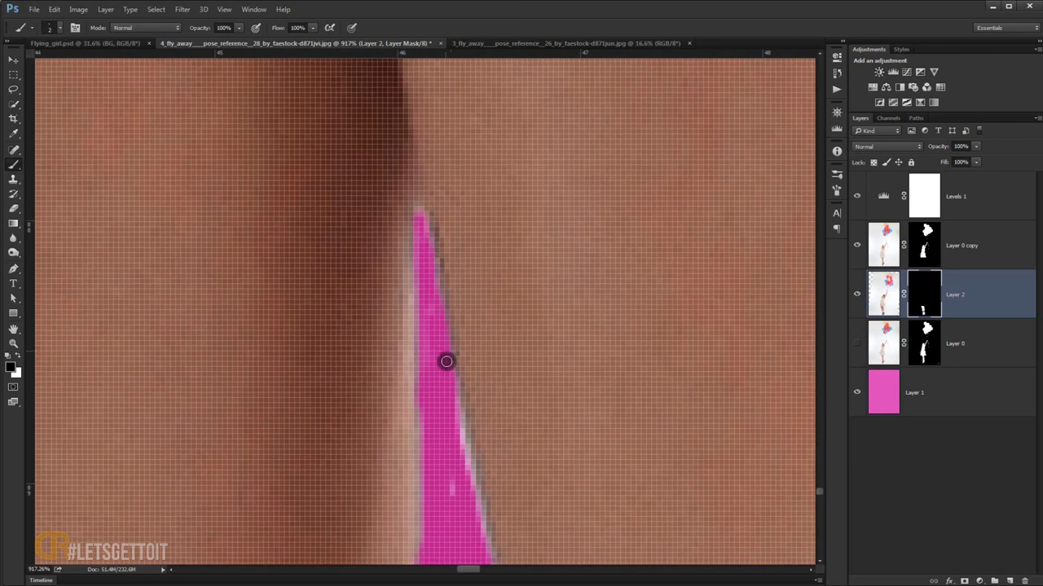
{"action": "left_click_drag", "start_coordinate": [447, 361], "coordinate": [426, 231]}
{"action": "key", "text": "bracketright"}
{"action": "key", "text": "bracketright"}
{"action": "key", "text": "bracketright"}
{"action": "mouse_move", "coordinate": [428, 366]}
{"action": "left_mouse_down"}
{"action": "mouse_move", "coordinate": [391, 296]}
{"action": "mouse_move", "coordinate": [475, 356]}
{"action": "mouse_move", "coordinate": [426, 112]}
{"action": "left_mouse_up"}
{"action": "scroll", "coordinate": [426, 241], "scroll_direction": "down", "scroll_amount": 3}
{"action": "left_click_drag", "start_coordinate": [426, 242], "coordinate": [426, 484]}
{"action": "scroll", "coordinate": [443, 143], "scroll_direction": "up", "scroll_amount": 3}
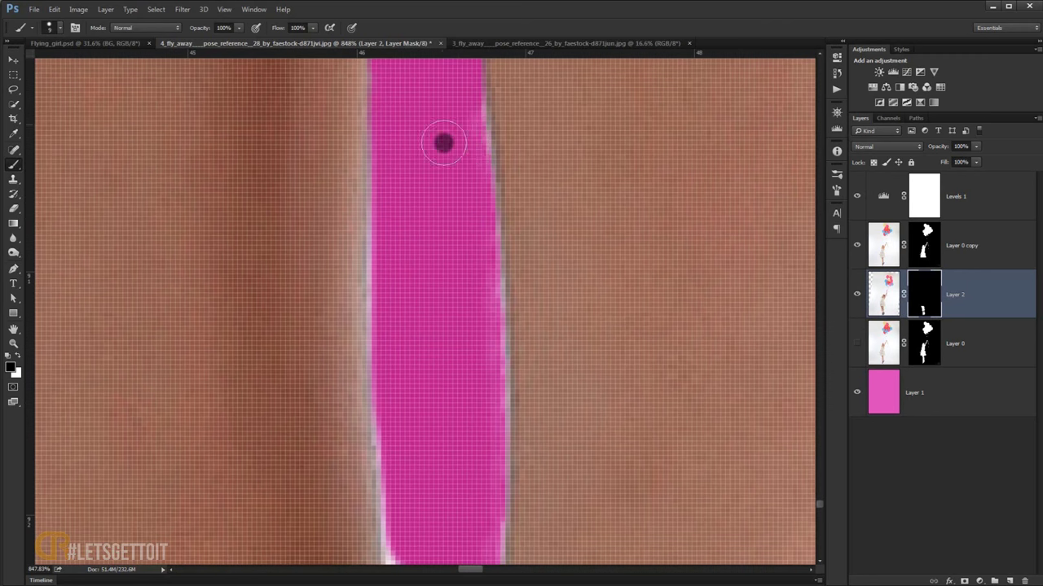
- Touch up the mask along the strip's left and right edges
{"action": "left_click_drag", "start_coordinate": [471, 456], "coordinate": [437, 275]}
{"action": "mouse_move", "coordinate": [416, 366]}
{"action": "left_mouse_down"}
{"action": "mouse_move", "coordinate": [416, 307]}
{"action": "mouse_move", "coordinate": [372, 237]}
{"action": "left_mouse_up"}
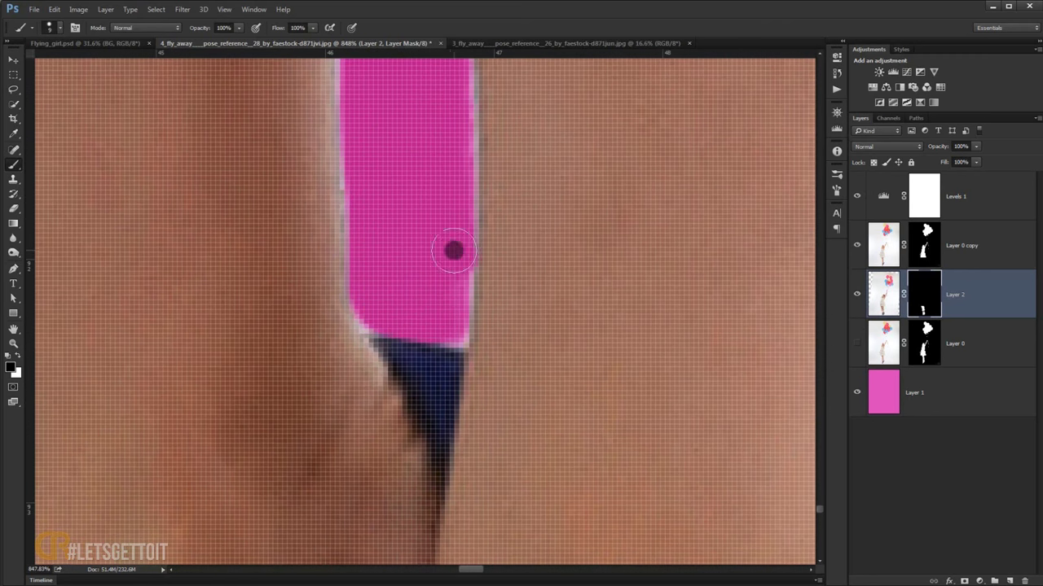
{"action": "left_click_drag", "start_coordinate": [454, 251], "coordinate": [438, 281]}
{"action": "scroll", "coordinate": [440, 174], "scroll_direction": "up", "scroll_amount": 3}
{"action": "left_click_drag", "start_coordinate": [440, 175], "coordinate": [454, 165]}
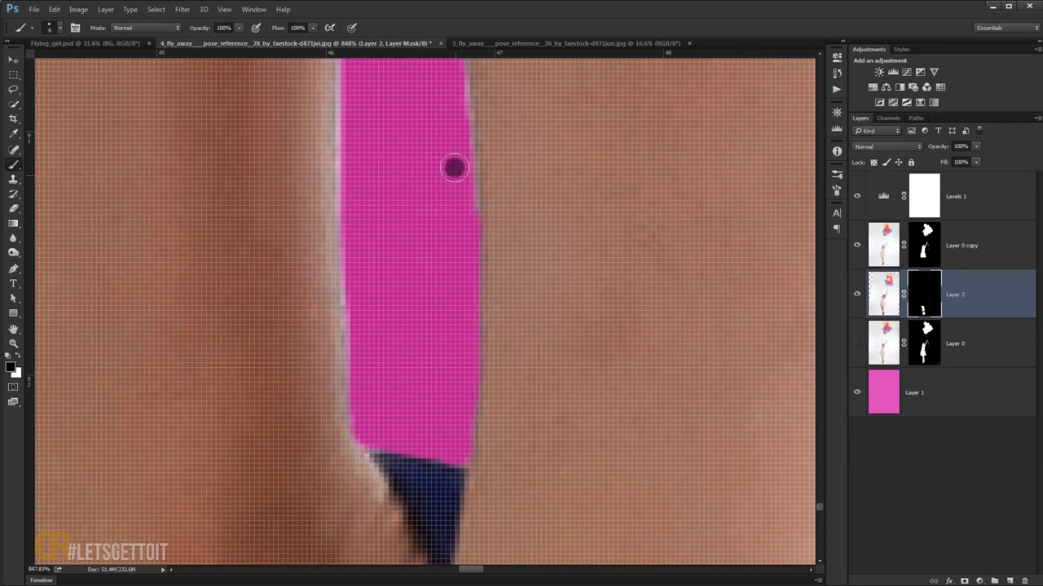
{"action": "scroll", "coordinate": [454, 166], "scroll_direction": "up", "scroll_amount": 3}
{"action": "left_click_drag", "start_coordinate": [434, 213], "coordinate": [465, 419]}
{"action": "scroll", "coordinate": [409, 219], "scroll_direction": "down", "scroll_amount": 2}
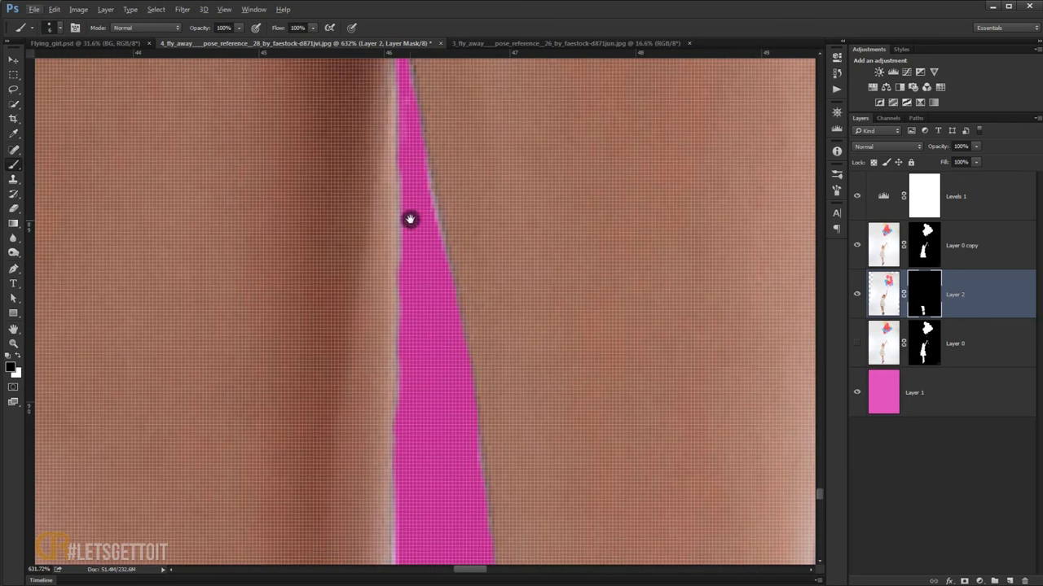
{"action": "scroll", "coordinate": [445, 291], "scroll_direction": "down", "scroll_amount": 5}
{"action": "scroll", "coordinate": [435, 261], "scroll_direction": "up", "scroll_amount": 5}
{"action": "scroll", "coordinate": [465, 250], "scroll_direction": "up", "scroll_amount": 2}
- Toggle between white and black to check the skin edges between the legs
{"action": "key", "text": "x"}
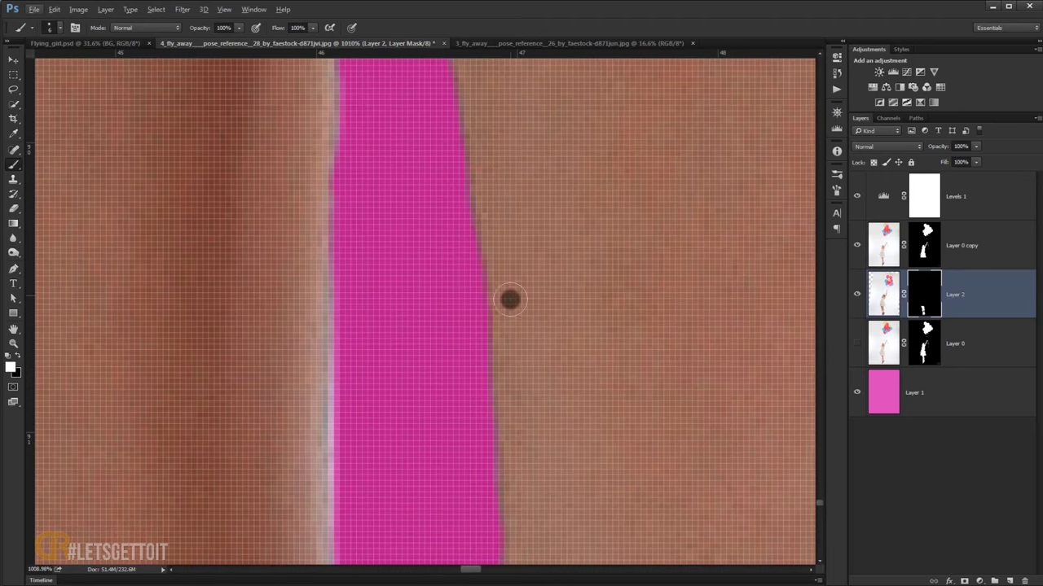
{"action": "scroll", "coordinate": [459, 275], "scroll_direction": "down", "scroll_amount": 5}
{"action": "scroll", "coordinate": [432, 200], "scroll_direction": "up", "scroll_amount": 5}
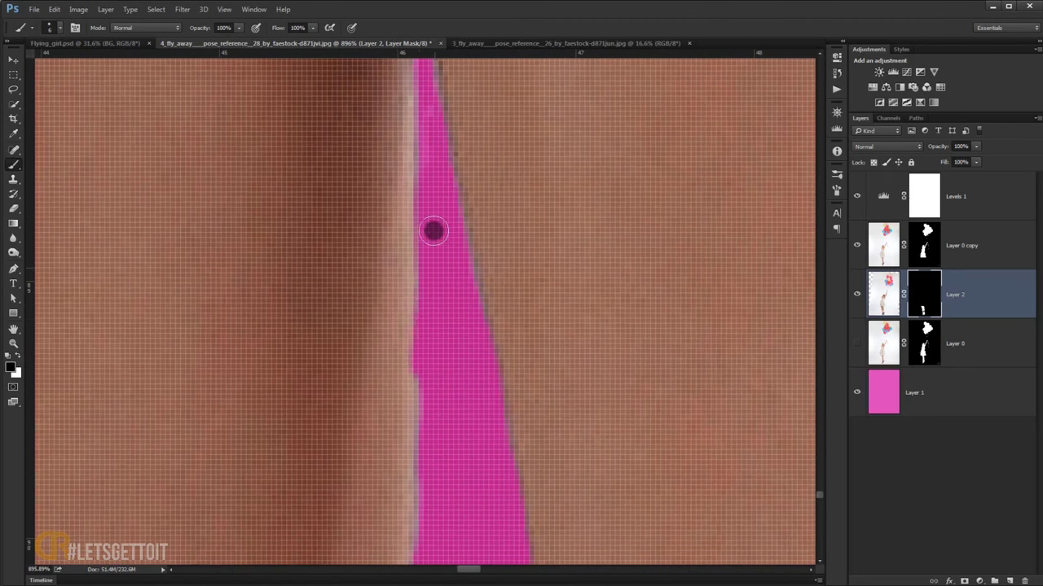
{"action": "key", "text": "x"}
{"action": "scroll", "coordinate": [456, 223], "scroll_direction": "down", "scroll_amount": 5}
{"action": "scroll", "coordinate": [436, 106], "scroll_direction": "up", "scroll_amount": 3}
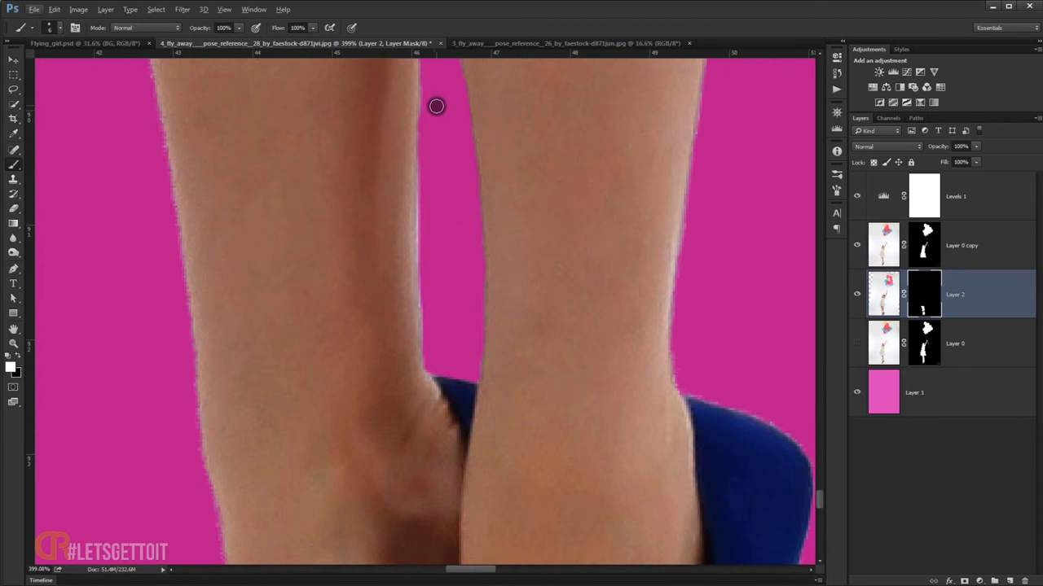
{"action": "key", "text": "x"}
{"action": "scroll", "coordinate": [436, 106], "scroll_direction": "up", "scroll_amount": 2}
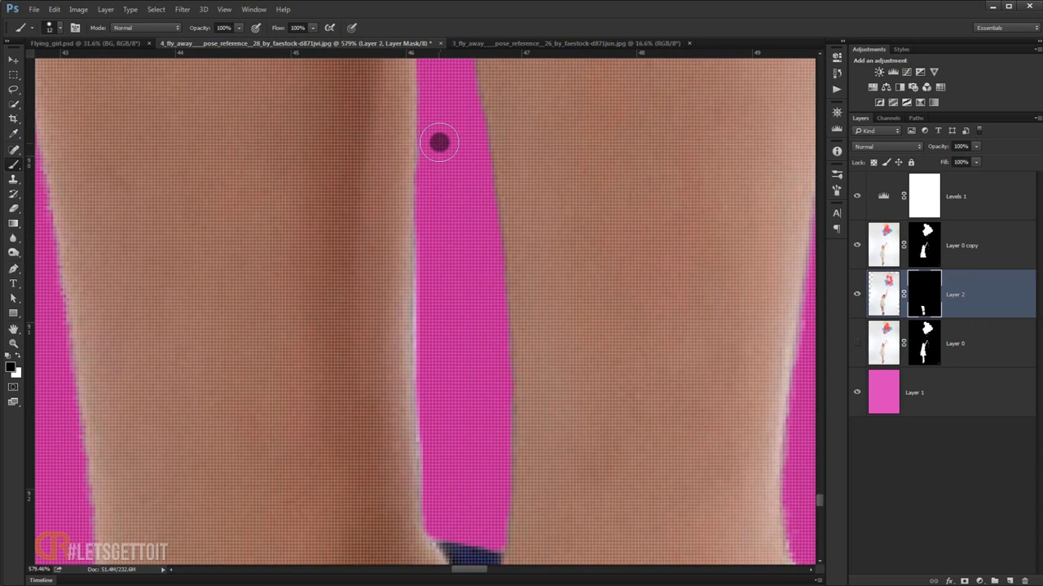
{"action": "scroll", "coordinate": [438, 144], "scroll_direction": "down", "scroll_amount": 5}
{"action": "scroll", "coordinate": [366, 489], "scroll_direction": "up", "scroll_amount": 3}
{"action": "scroll", "coordinate": [500, 391], "scroll_direction": "up", "scroll_amount": 2}
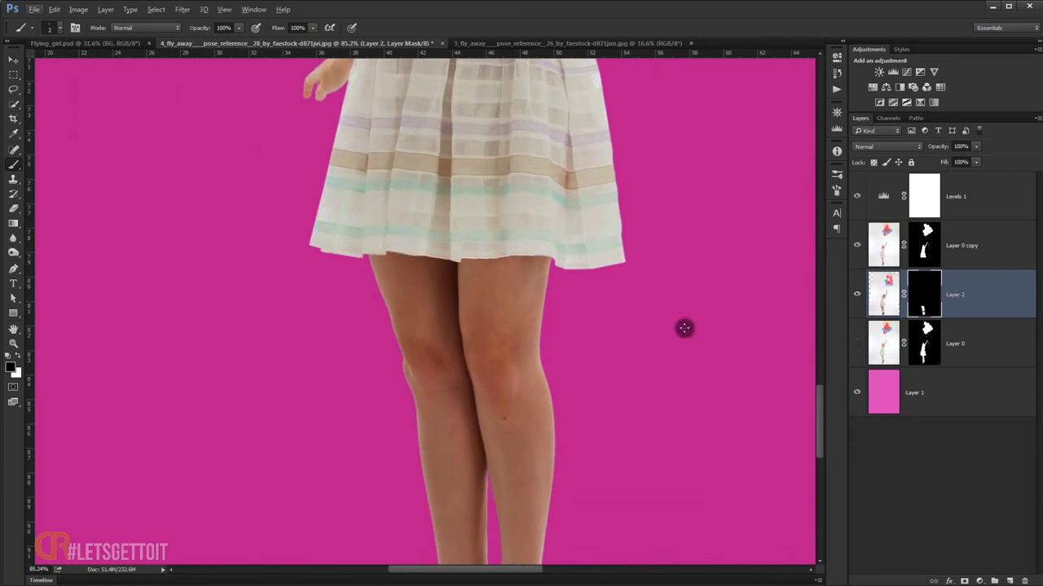
{"action": "scroll", "coordinate": [684, 328], "scroll_direction": "down", "scroll_amount": 3}
{"action": "right_click", "coordinate": [924, 289]}
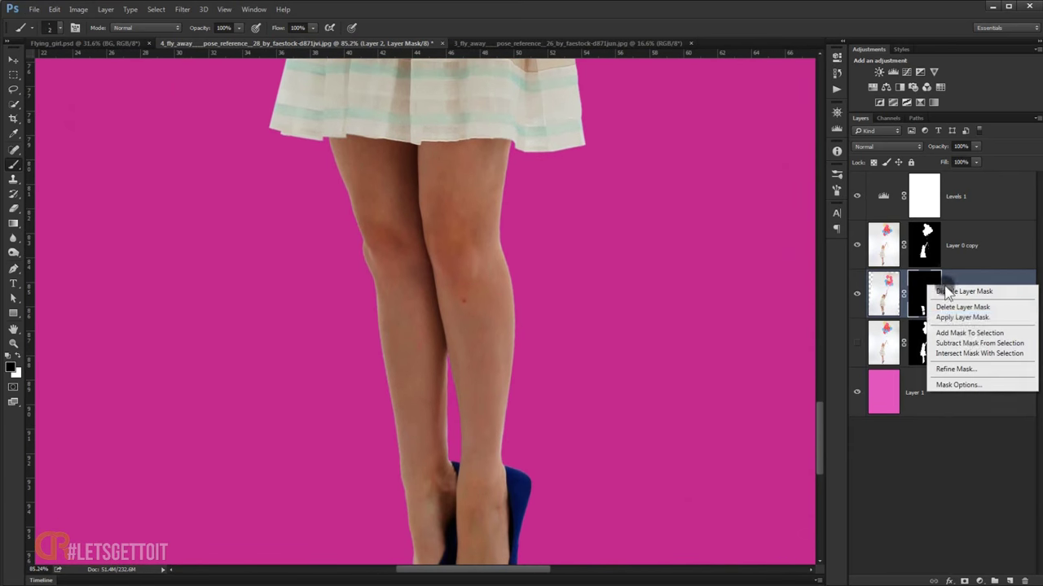
- Refine Layer 2's mask: Smart Radius, Shift Edge -14%, Feather 0.9 px, Contrast 5%, output to Layer Mask
{"action": "left_click", "coordinate": [961, 366]}
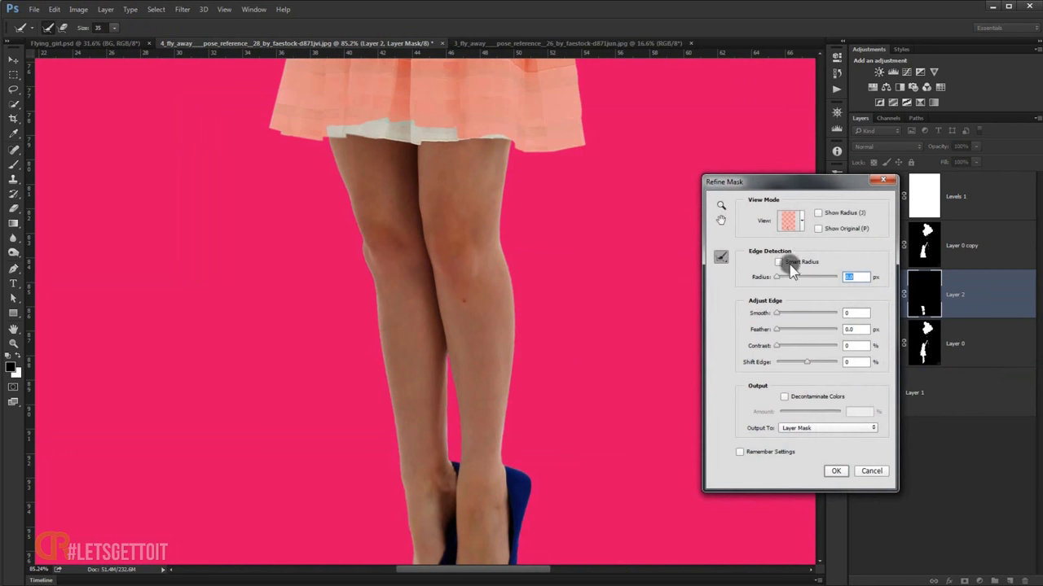
{"action": "left_click", "coordinate": [778, 262]}
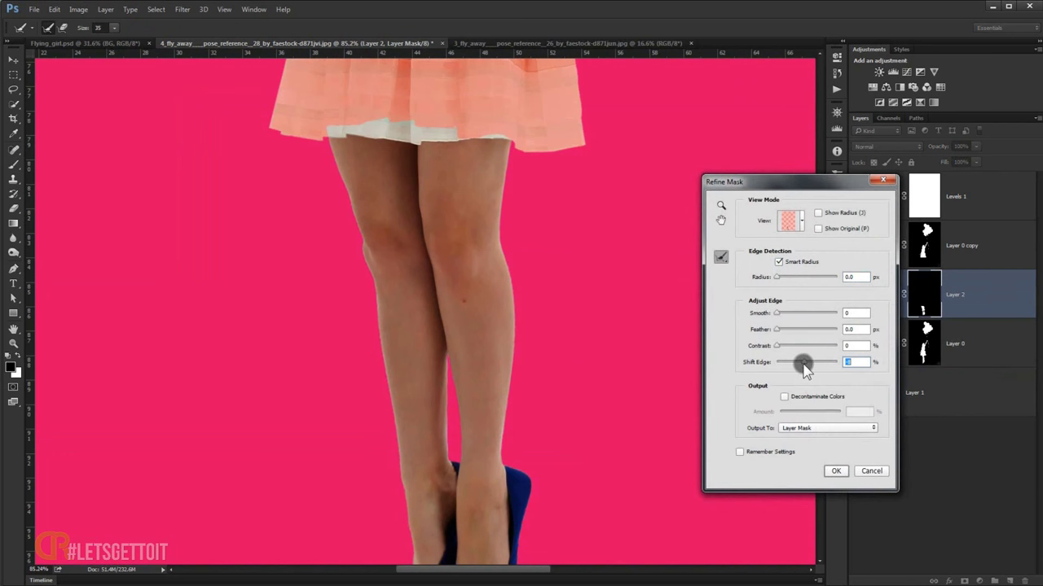
{"action": "left_click", "coordinate": [779, 346]}
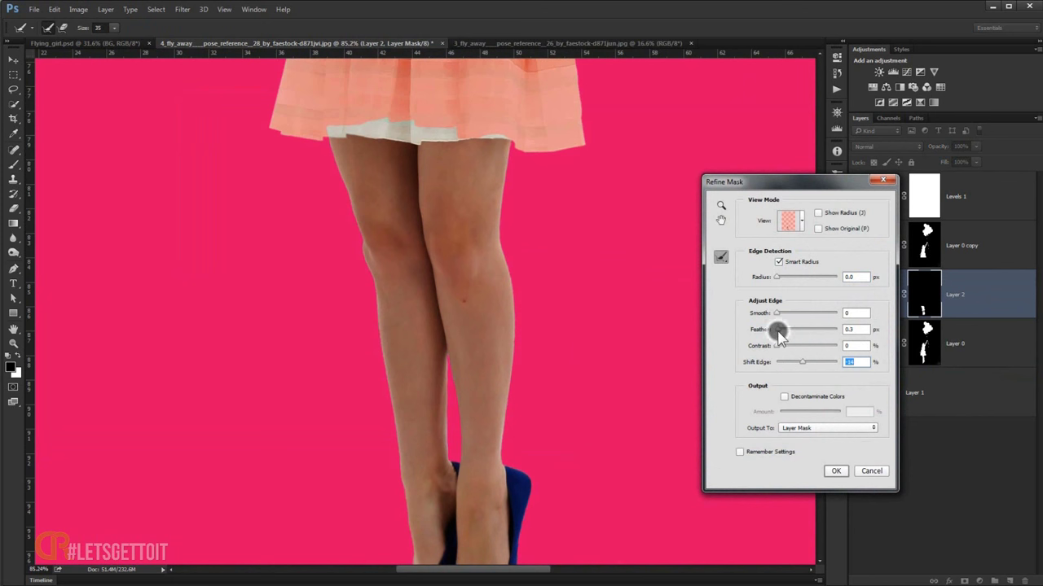
{"action": "left_click", "coordinate": [783, 348]}
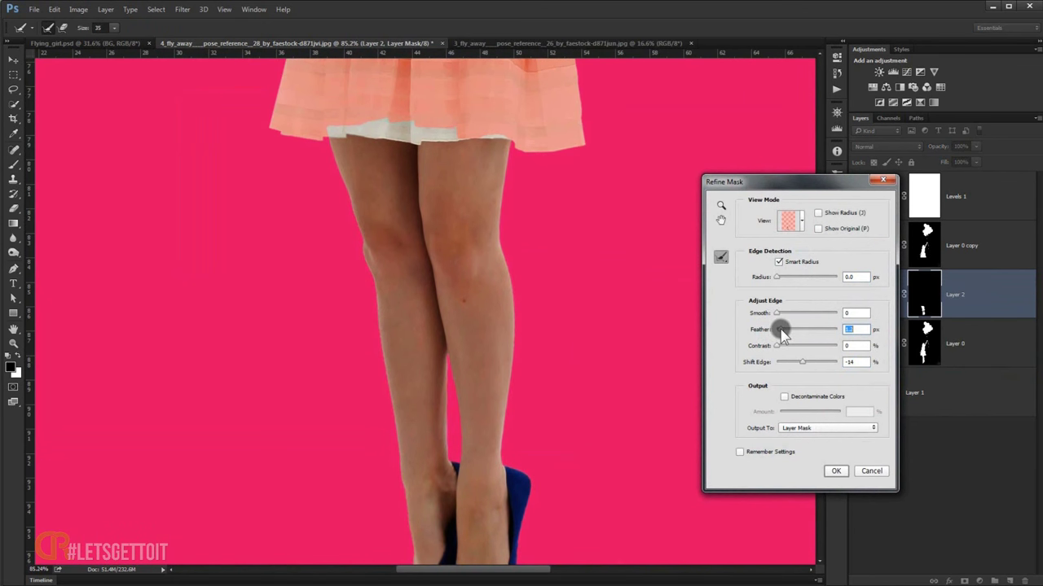
{"action": "left_click", "coordinate": [856, 329]}
{"action": "type", "text": "1"}
{"action": "left_click", "coordinate": [784, 341]}
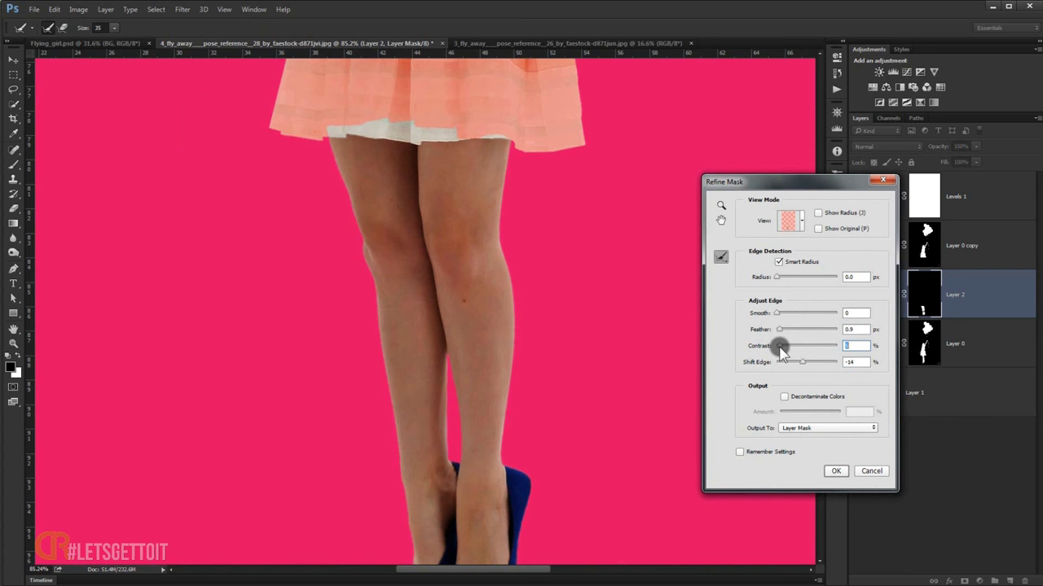
{"action": "left_click", "coordinate": [819, 429]}
{"action": "left_click", "coordinate": [842, 470]}
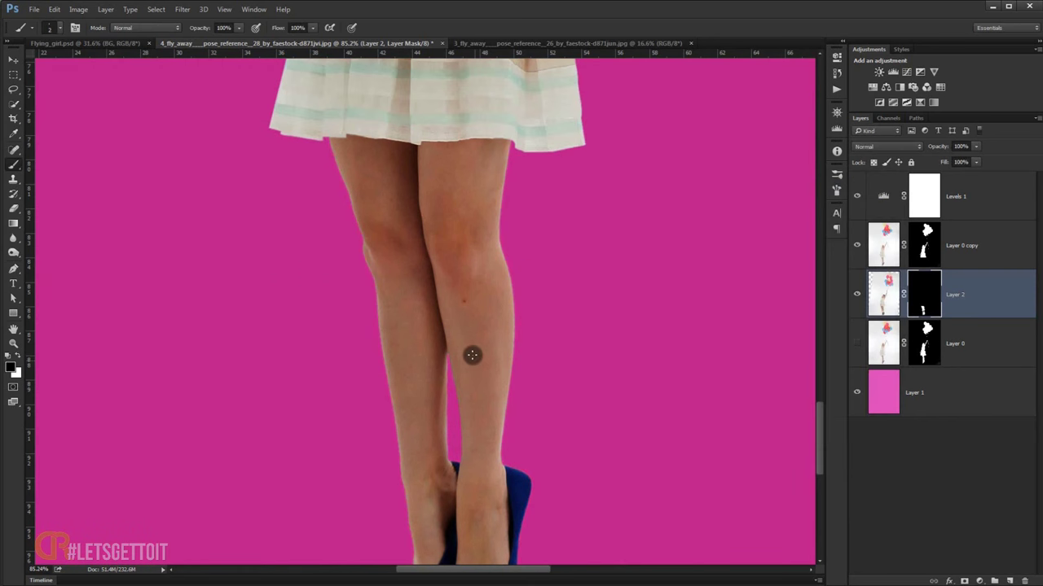
- Switch to the Move tool and make Levels 1 visible again
{"action": "scroll", "coordinate": [477, 379], "scroll_direction": "up", "scroll_amount": 2}
{"action": "scroll", "coordinate": [477, 379], "scroll_direction": "down", "scroll_amount": 2}
{"action": "scroll", "coordinate": [553, 151], "scroll_direction": "up", "scroll_amount": 2}
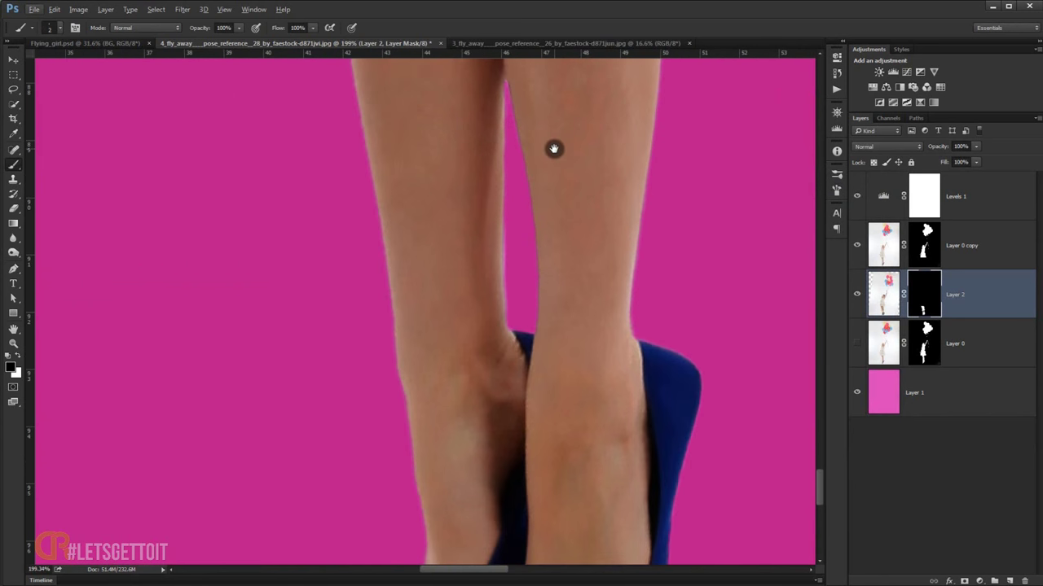
{"action": "scroll", "coordinate": [547, 153], "scroll_direction": "down", "scroll_amount": 3}
{"action": "scroll", "coordinate": [470, 242], "scroll_direction": "down", "scroll_amount": 2}
{"action": "scroll", "coordinate": [470, 242], "scroll_direction": "up", "scroll_amount": 1}
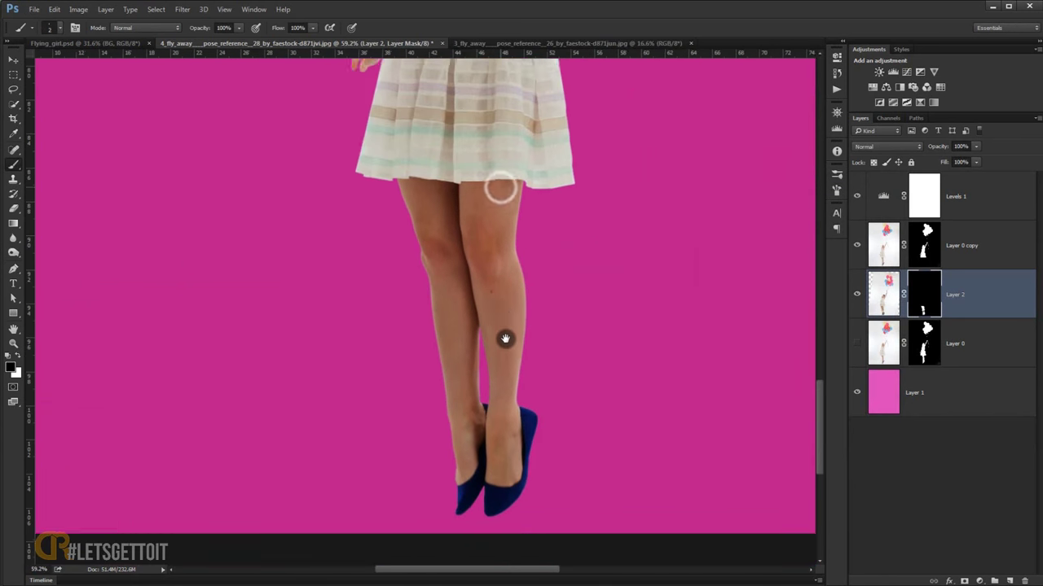
{"action": "scroll", "coordinate": [450, 280], "scroll_direction": "down", "scroll_amount": 2}
{"action": "scroll", "coordinate": [551, 326], "scroll_direction": "down", "scroll_amount": 1}
{"action": "scroll", "coordinate": [553, 323], "scroll_direction": "up", "scroll_amount": 1}
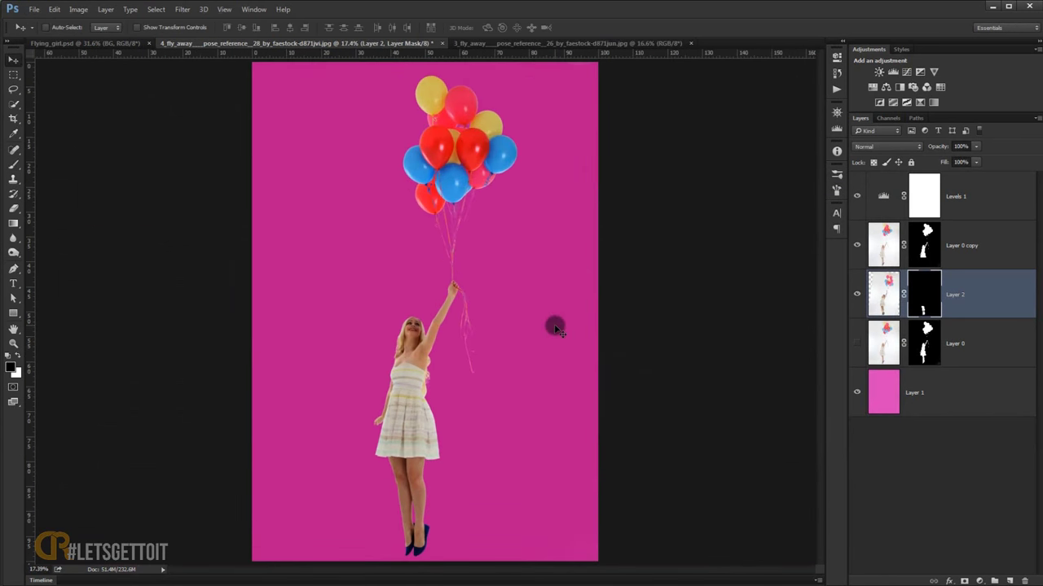
{"action": "key", "text": "v"}
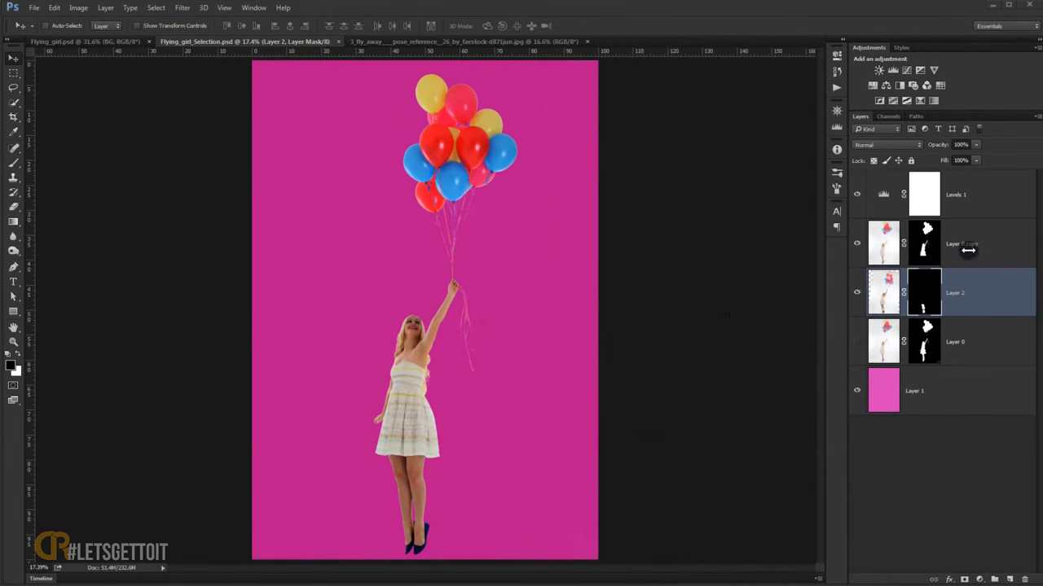
{"action": "left_click", "coordinate": [856, 194]}
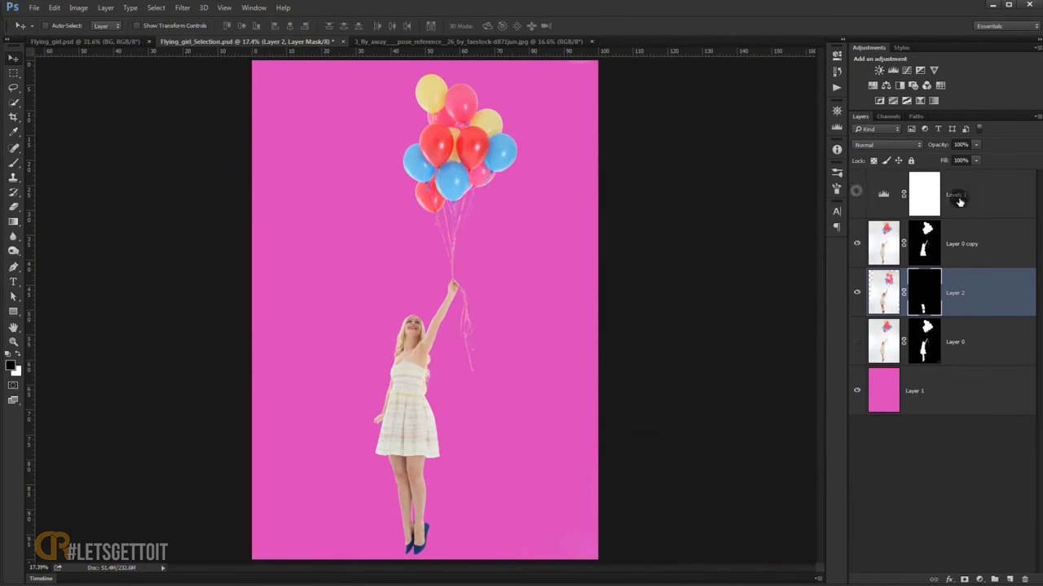
- Delete Levels 1, hide the magenta Layer 1, and stamp visible layers into Layer 3
{"action": "left_click", "coordinate": [1004, 199]}
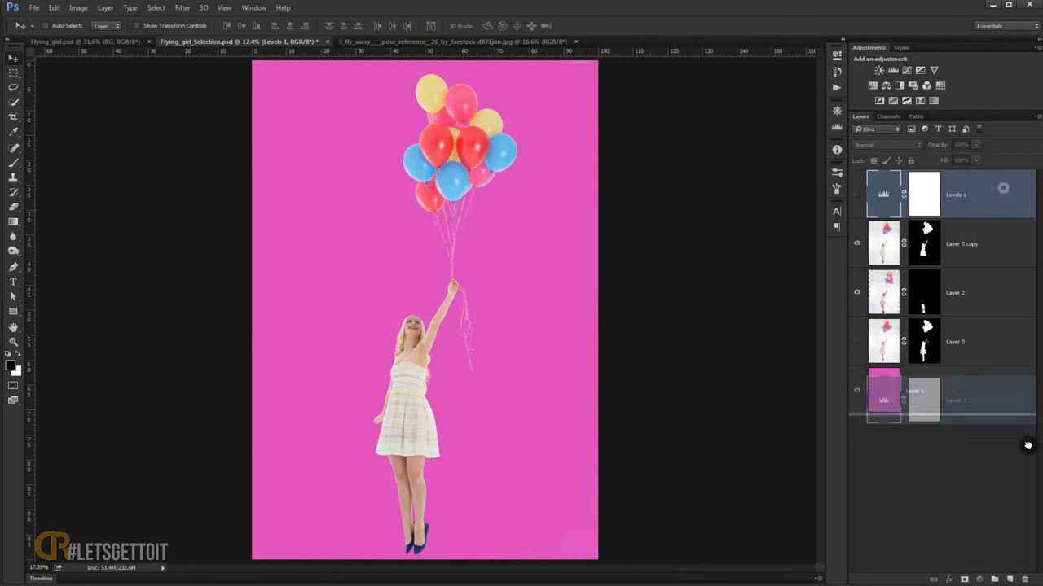
{"action": "left_click_drag", "start_coordinate": [1006, 198], "coordinate": [1025, 579]}
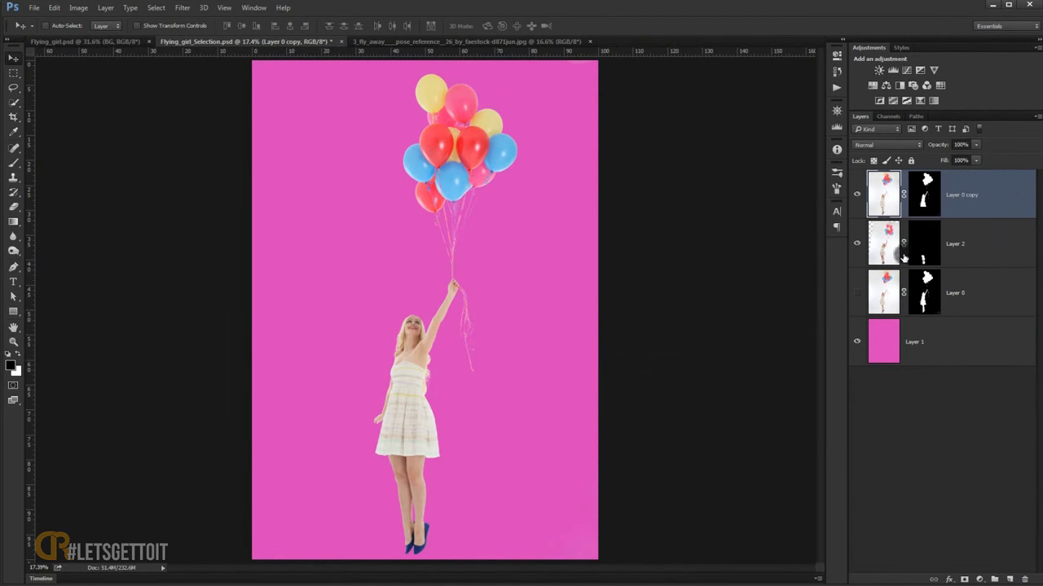
{"action": "left_click", "coordinate": [857, 341]}
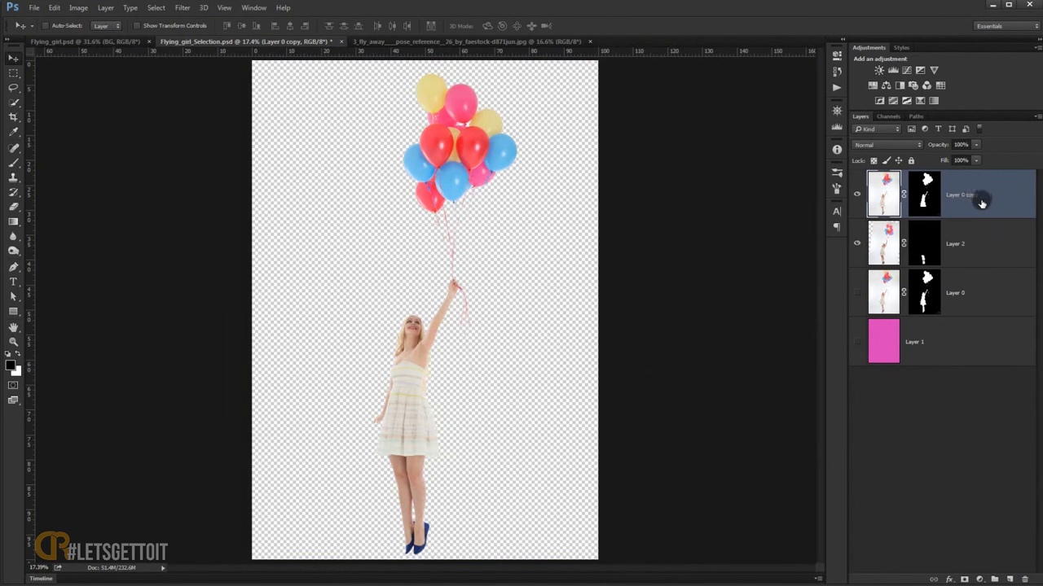
{"action": "key", "text": "ctrl+shift+alt+e"}
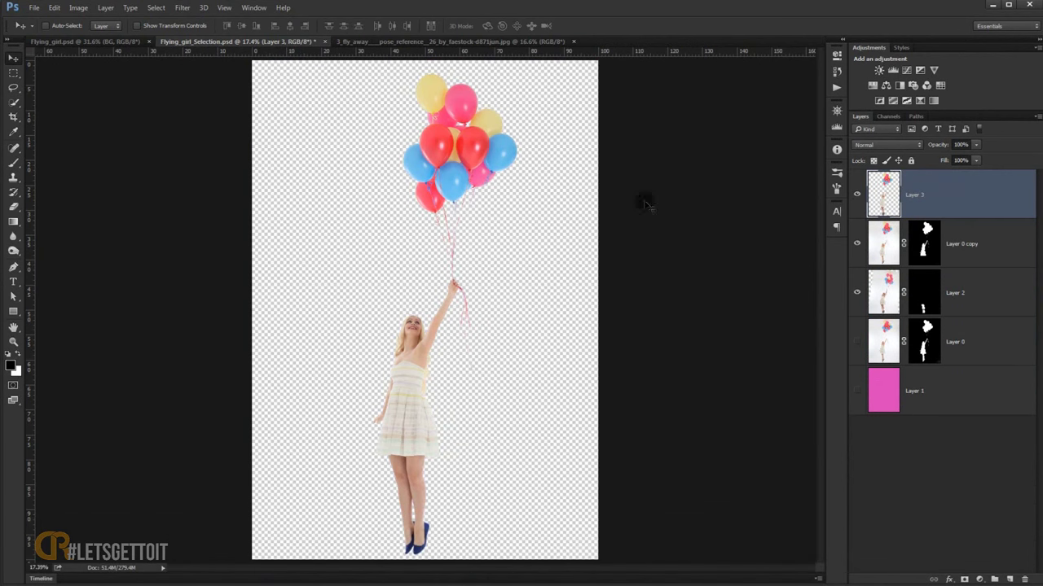
- Drag merged Layer 3 into Flying_girl.psd as a new layer
{"action": "left_click_drag", "start_coordinate": [407, 432], "coordinate": [116, 49]}
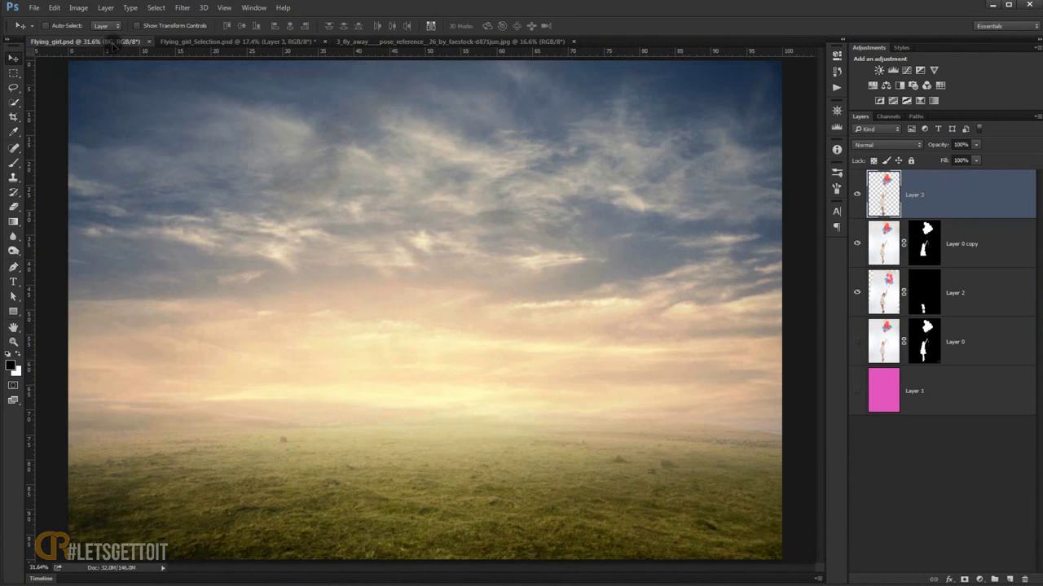
{"action": "left_click_drag", "start_coordinate": [116, 49], "coordinate": [430, 362]}
{"action": "scroll", "coordinate": [368, 339], "scroll_direction": "down", "scroll_amount": 3}
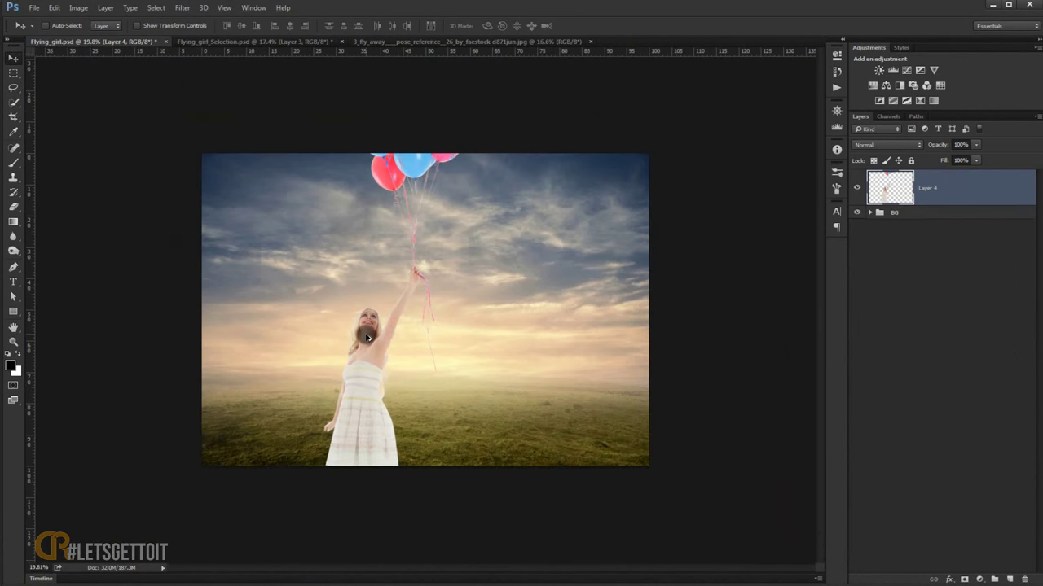
- Scale the girl to about 42% and raise her above the grass
{"action": "key", "text": "ctrl+t"}
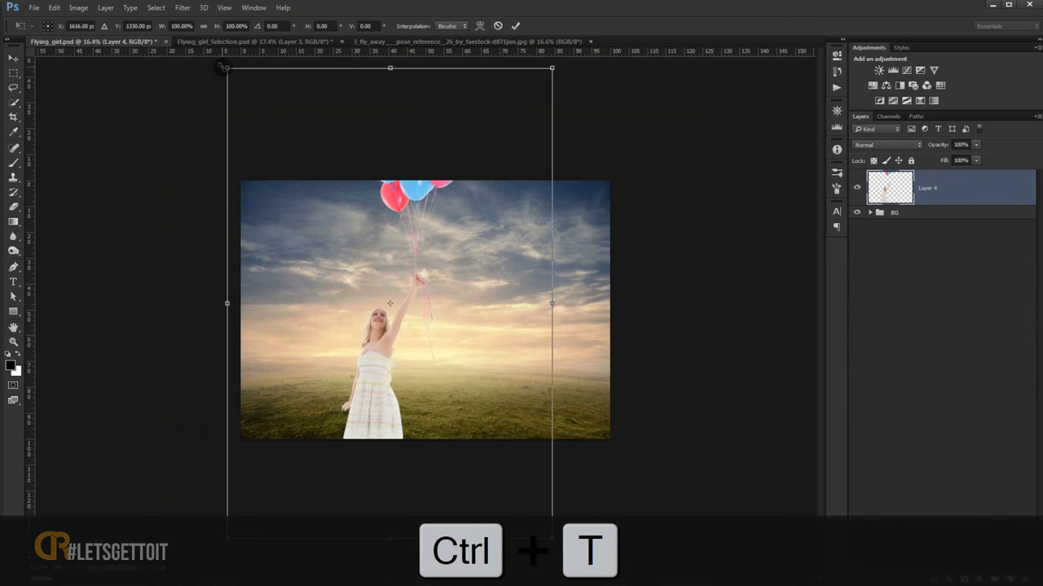
{"action": "left_click_drag", "start_coordinate": [223, 66], "coordinate": [310, 189]}
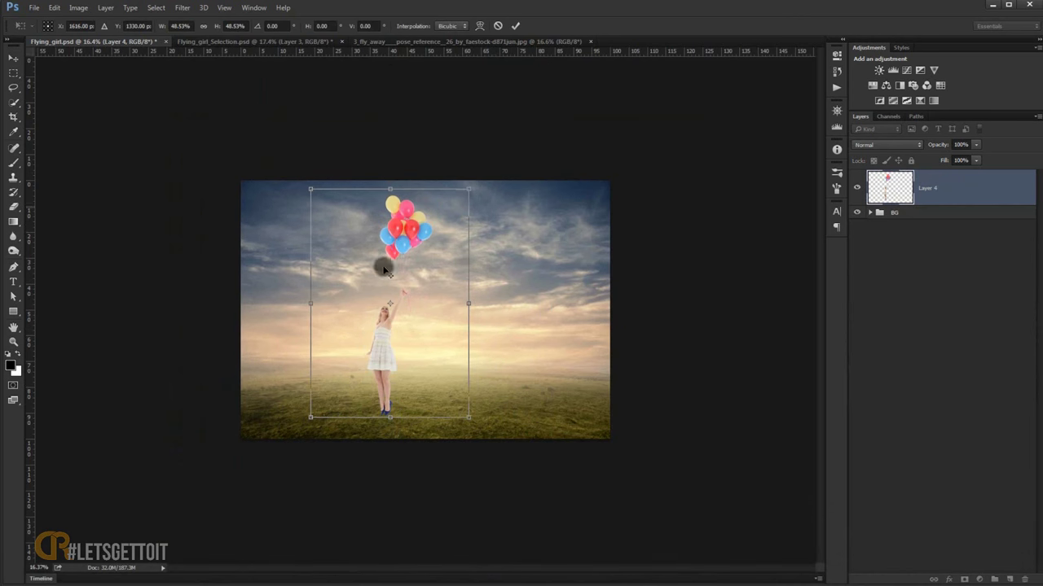
{"action": "scroll", "coordinate": [387, 273], "scroll_direction": "up", "scroll_amount": 2}
{"action": "left_click_drag", "start_coordinate": [432, 362], "coordinate": [535, 344]}
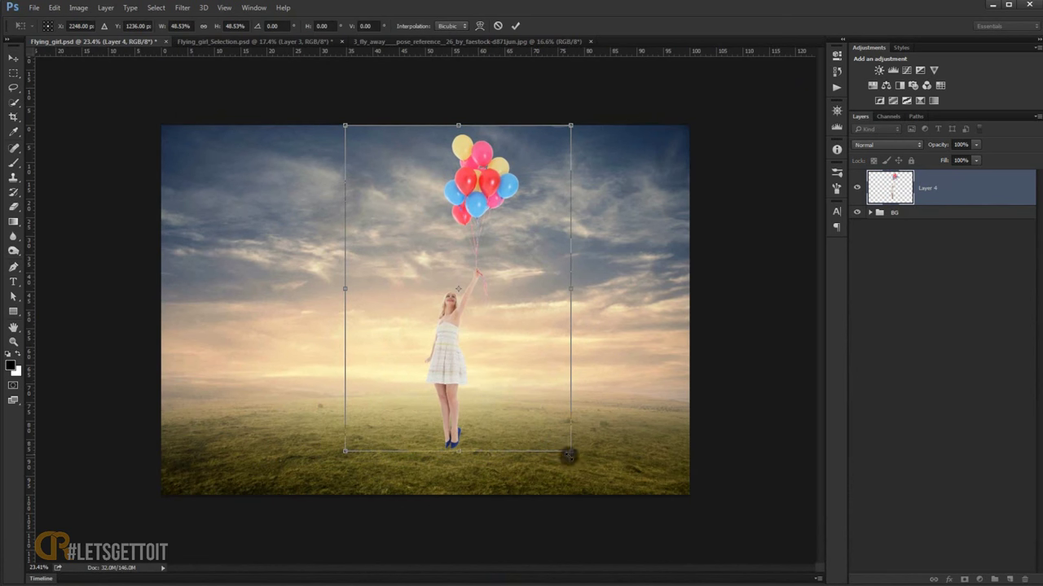
{"action": "left_click_drag", "start_coordinate": [570, 454], "coordinate": [556, 431]}
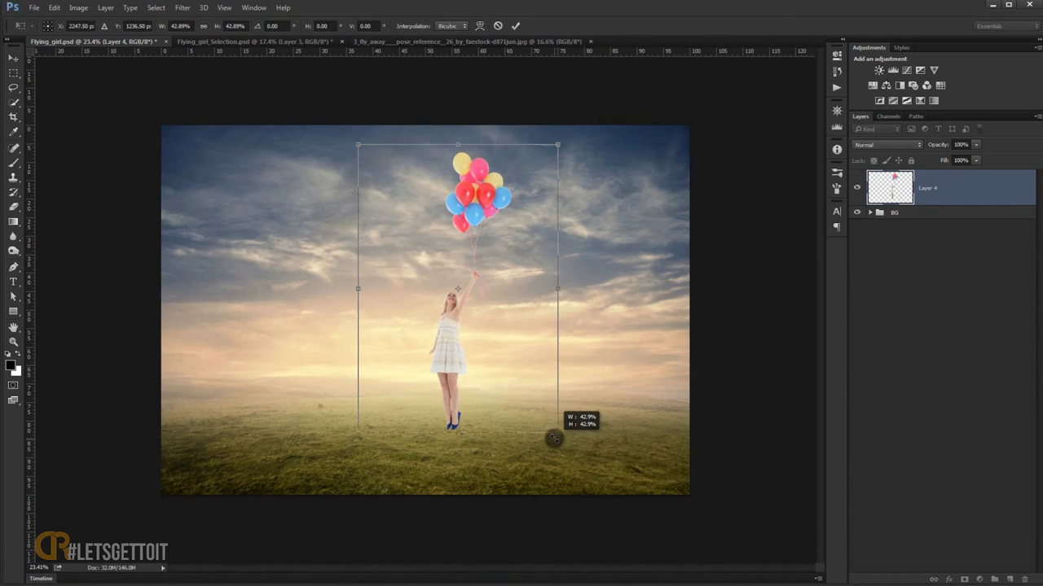
{"action": "left_click_drag", "start_coordinate": [465, 365], "coordinate": [469, 354]}
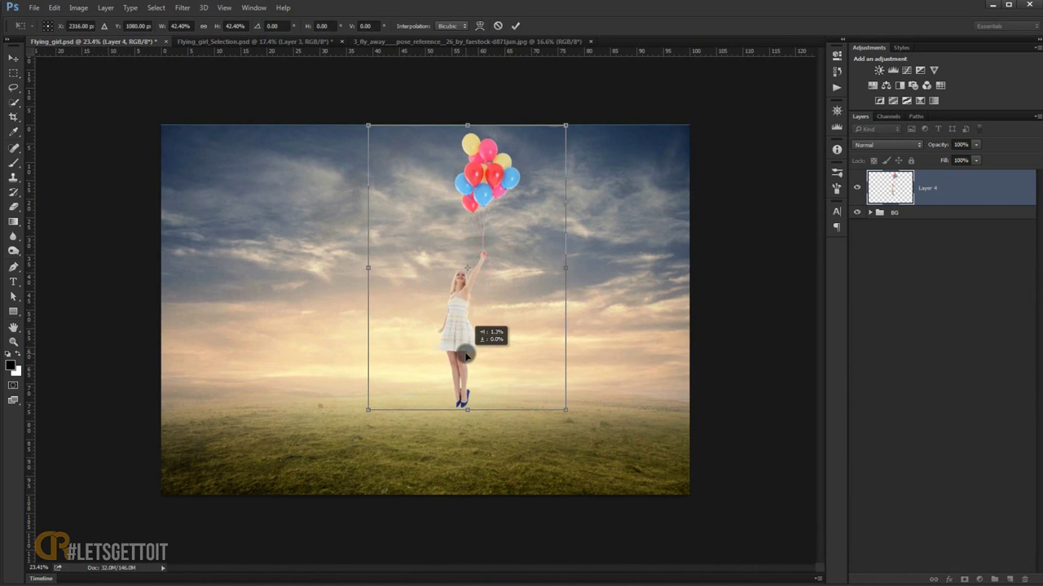
- Commit the girl's new size and position and add a layer mask to Layer 4
{"action": "key", "text": "Return"}
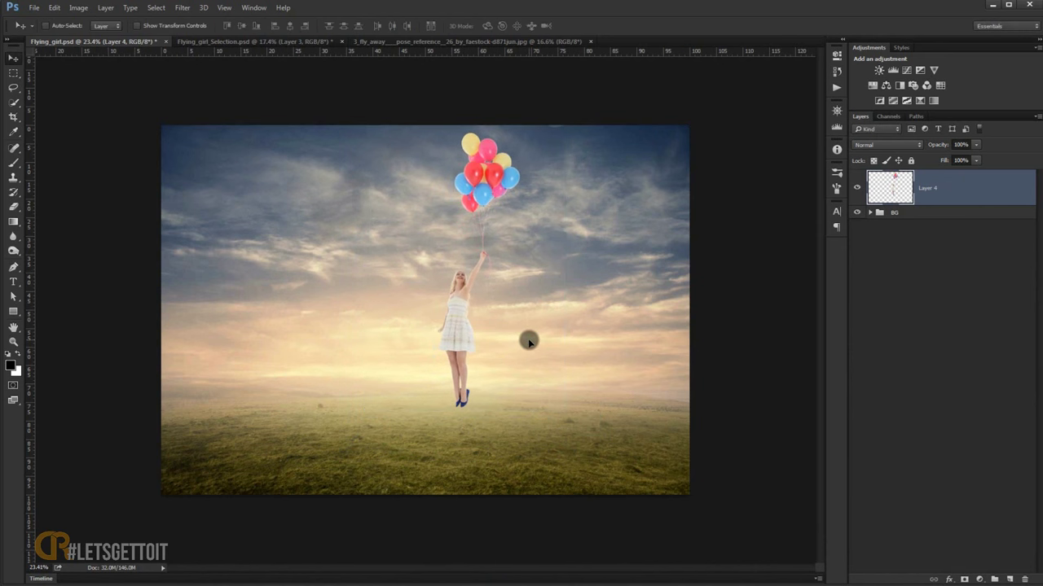
{"action": "scroll", "coordinate": [530, 337], "scroll_direction": "up", "scroll_amount": 2}
{"action": "scroll", "coordinate": [548, 278], "scroll_direction": "up", "scroll_amount": 2}
{"action": "scroll", "coordinate": [548, 278], "scroll_direction": "up", "scroll_amount": 2}
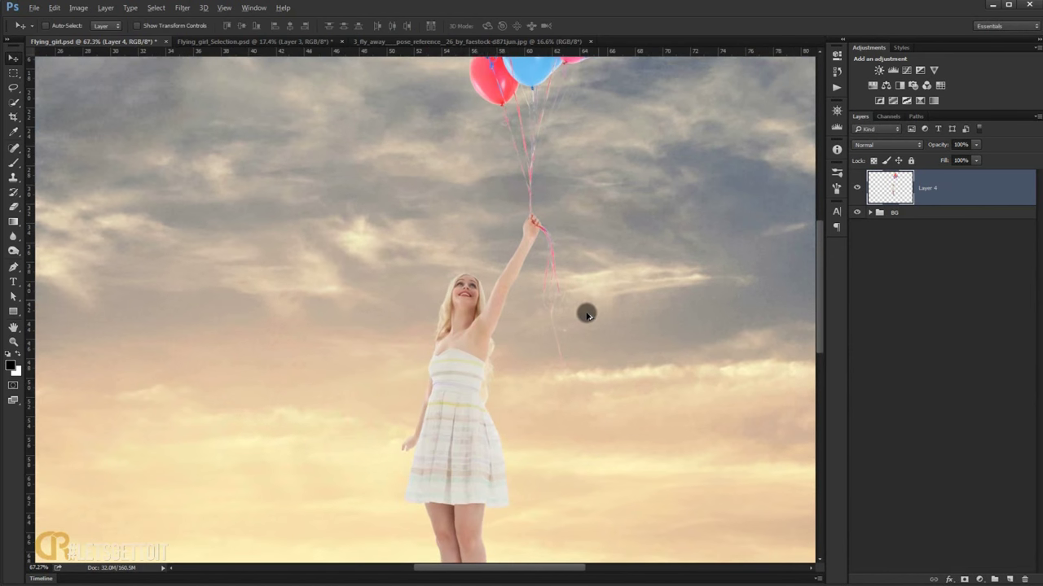
{"action": "scroll", "coordinate": [586, 309], "scroll_direction": "up", "scroll_amount": 2}
{"action": "scroll", "coordinate": [587, 309], "scroll_direction": "up", "scroll_amount": 1}
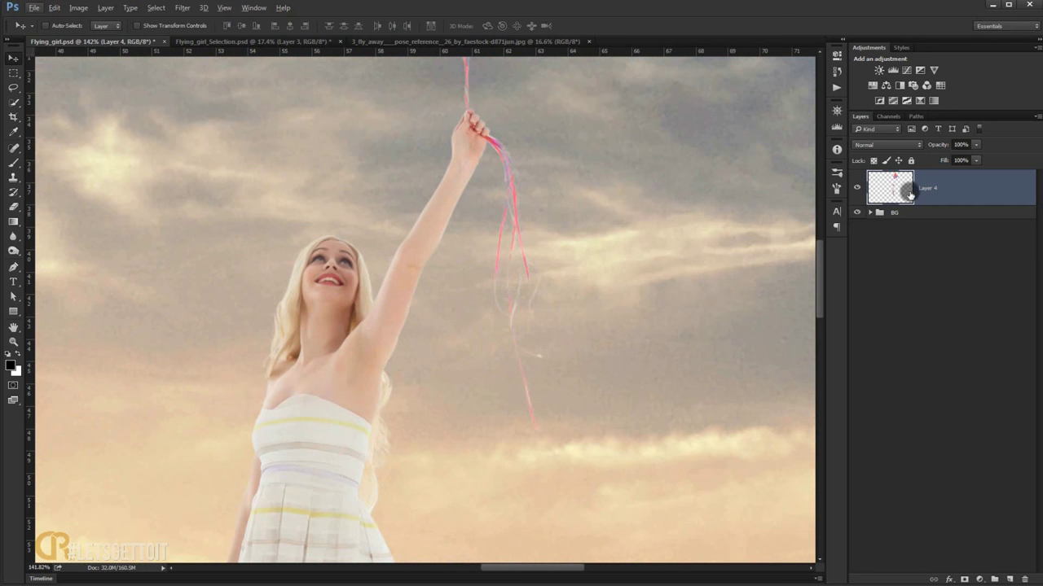
{"action": "left_click", "coordinate": [964, 579]}
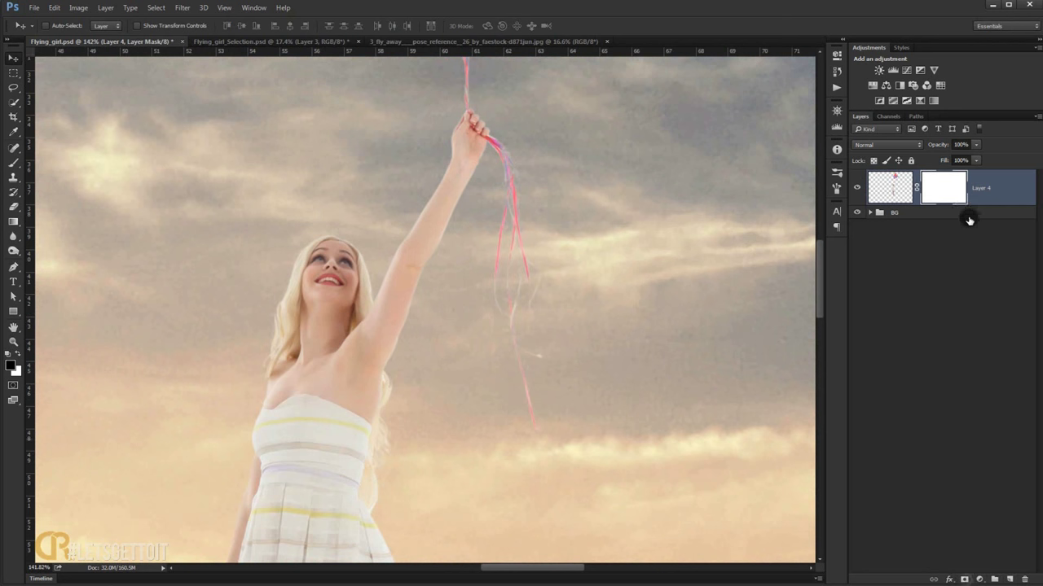
- Paint out the stray white speck by the strings with a 37 px brush
{"action": "left_click", "coordinate": [14, 162]}
{"action": "mouse_move", "coordinate": [521, 303]}
{"action": "left_mouse_down"}
{"action": "mouse_move", "coordinate": [531, 308]}
{"action": "mouse_move", "coordinate": [521, 313]}
{"action": "left_mouse_up"}
{"action": "scroll", "coordinate": [522, 306], "scroll_direction": "up", "scroll_amount": 3}
{"action": "scroll", "coordinate": [500, 302], "scroll_direction": "up", "scroll_amount": 2}
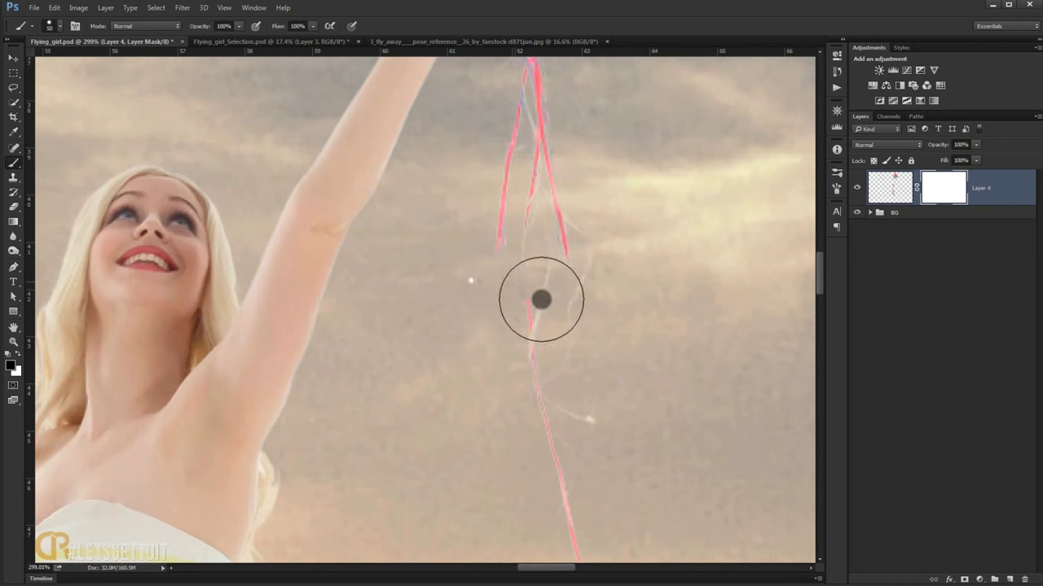
{"action": "left_click", "coordinate": [470, 280]}
- Mask out the loose lower pink string with a 25 px brush
{"action": "mouse_move", "coordinate": [606, 224]}
{"action": "left_mouse_down"}
{"action": "mouse_move", "coordinate": [565, 348]}
{"action": "mouse_move", "coordinate": [556, 417]}
{"action": "left_mouse_up"}
{"action": "left_click_drag", "start_coordinate": [570, 318], "coordinate": [554, 319]}
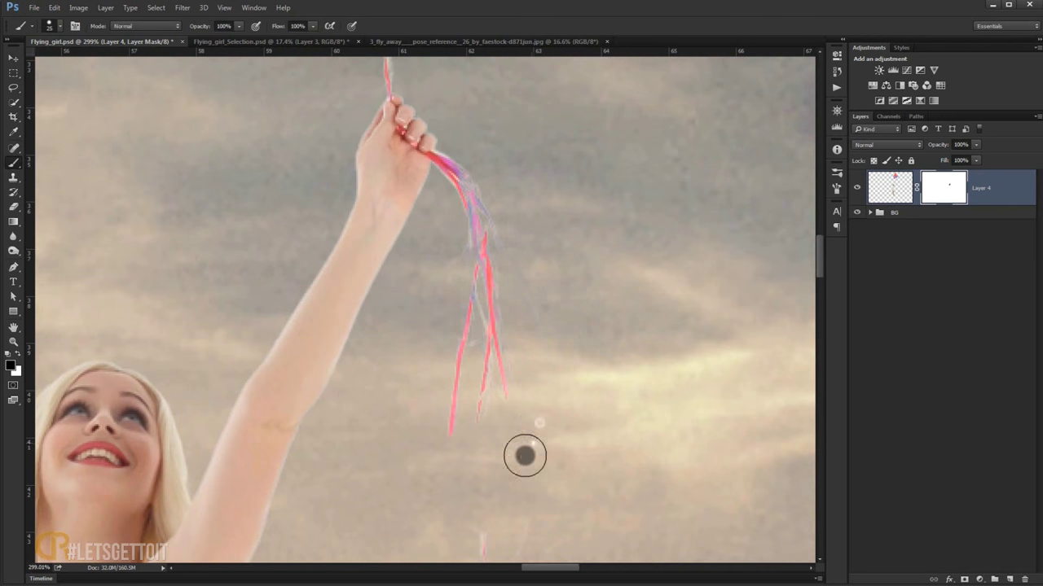
{"action": "left_click_drag", "start_coordinate": [524, 455], "coordinate": [431, 252]}
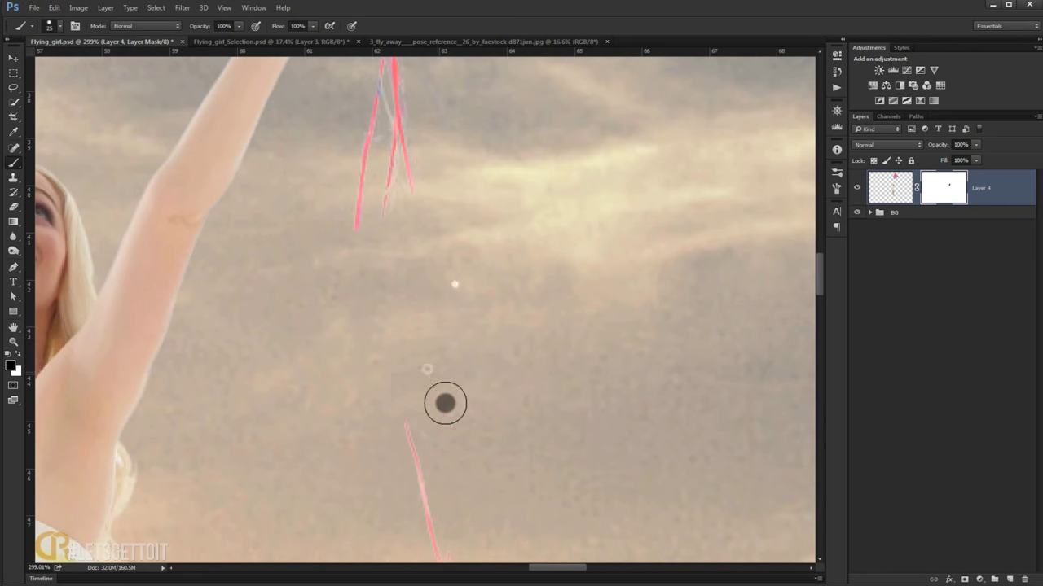
{"action": "left_click_drag", "start_coordinate": [400, 410], "coordinate": [405, 298]}
{"action": "left_click_drag", "start_coordinate": [421, 367], "coordinate": [440, 433]}
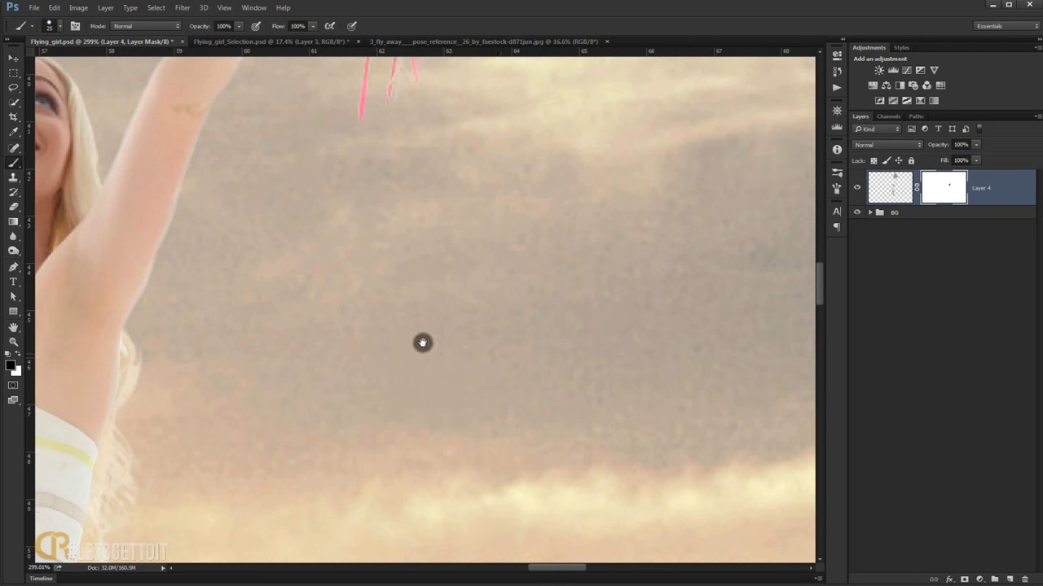
- Pan up to the red balloon and strings, then fit the whole image on screen
{"action": "left_click_drag", "start_coordinate": [422, 342], "coordinate": [491, 486]}
{"action": "mouse_move", "coordinate": [491, 415]}
{"action": "left_mouse_down"}
{"action": "mouse_move", "coordinate": [498, 521]}
{"action": "mouse_move", "coordinate": [491, 459]}
{"action": "left_mouse_up"}
{"action": "mouse_move", "coordinate": [456, 122]}
{"action": "left_mouse_down"}
{"action": "mouse_move", "coordinate": [474, 294]}
{"action": "mouse_move", "coordinate": [467, 458]}
{"action": "left_mouse_up"}
{"action": "mouse_move", "coordinate": [391, 272]}
{"action": "left_mouse_down"}
{"action": "mouse_move", "coordinate": [391, 168]}
{"action": "mouse_move", "coordinate": [392, 199]}
{"action": "left_mouse_up"}
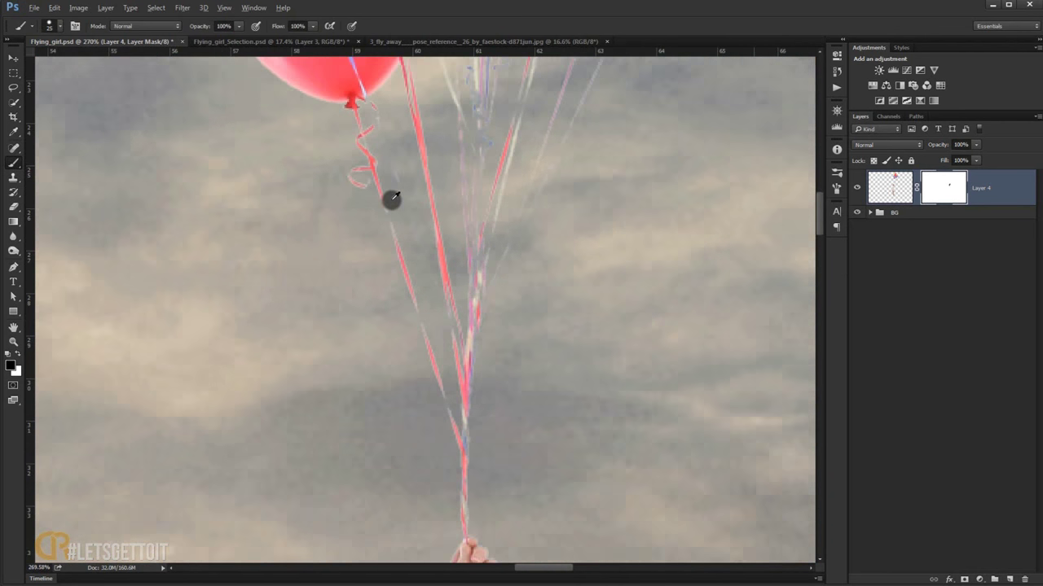
{"action": "scroll", "coordinate": [391, 200], "scroll_direction": "down", "scroll_amount": 5}
{"action": "key", "text": "ctrl+0"}
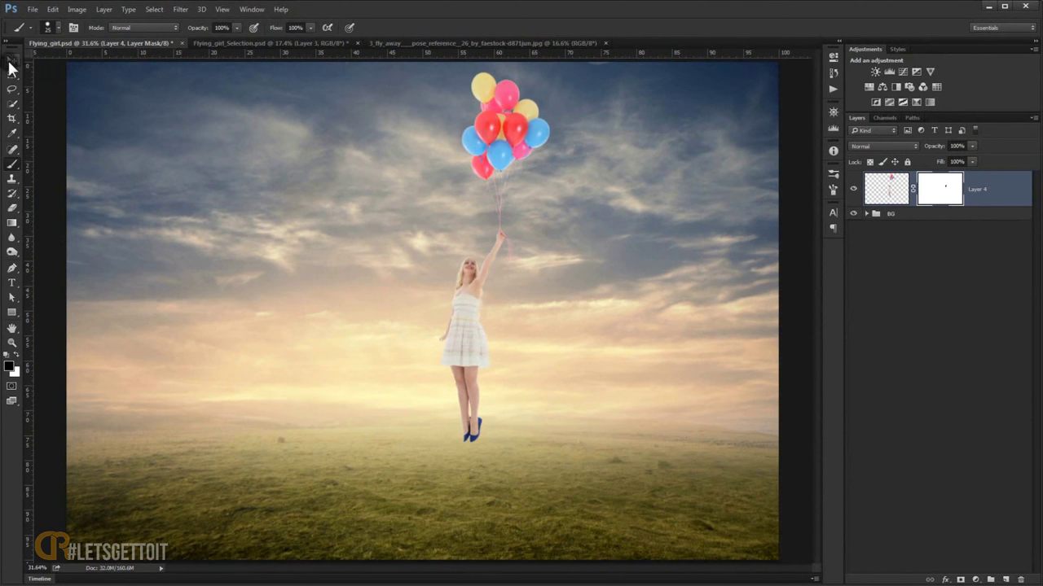
- Rename Layer 4 to Girl and add a new layer named Strings above it
{"action": "left_click", "coordinate": [11, 62]}
{"action": "double_click", "coordinate": [981, 188]}
{"action": "type", "text": "Girl"}
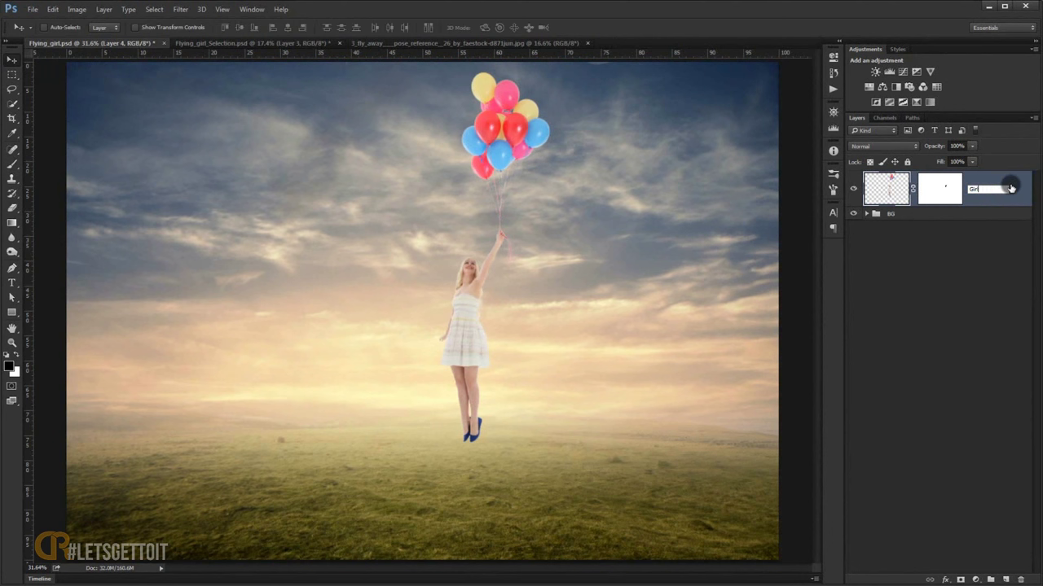
{"action": "key", "text": "Return"}
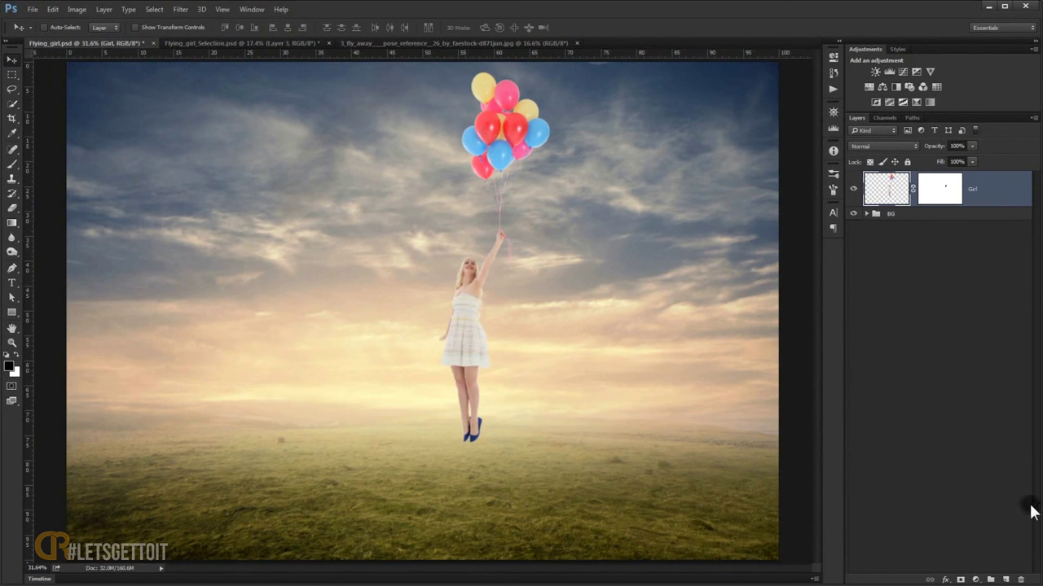
{"action": "left_click", "coordinate": [1006, 579]}
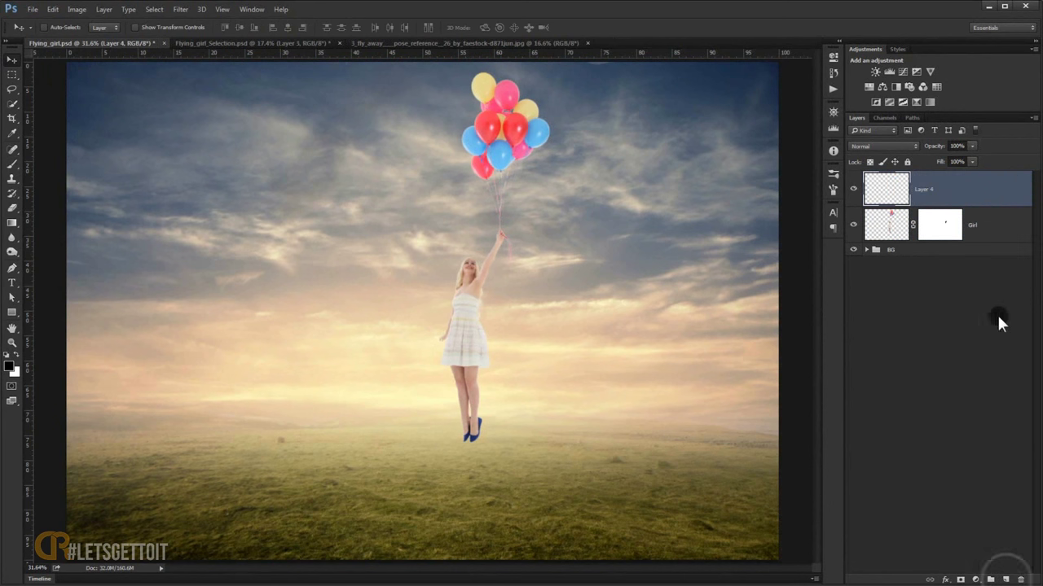
{"action": "double_click", "coordinate": [921, 187]}
{"action": "type", "text": "Strings"}
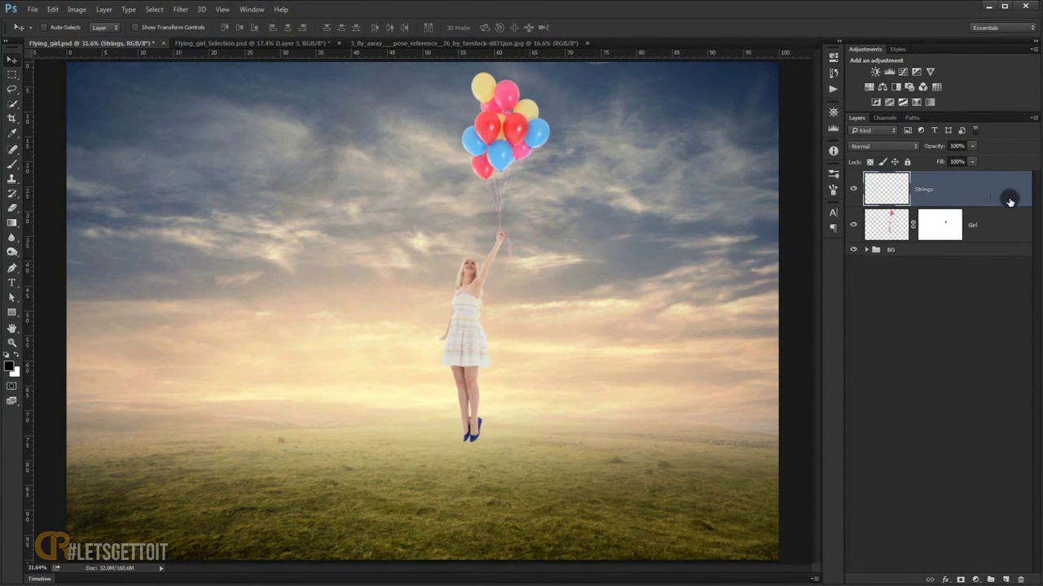
- Set the Brush to 1 px size with 100% hardness
{"action": "scroll", "coordinate": [523, 208], "scroll_direction": "up", "scroll_amount": 2, "text": "alt"}
{"action": "scroll", "coordinate": [524, 210], "scroll_direction": "up", "scroll_amount": 3, "text": "alt"}
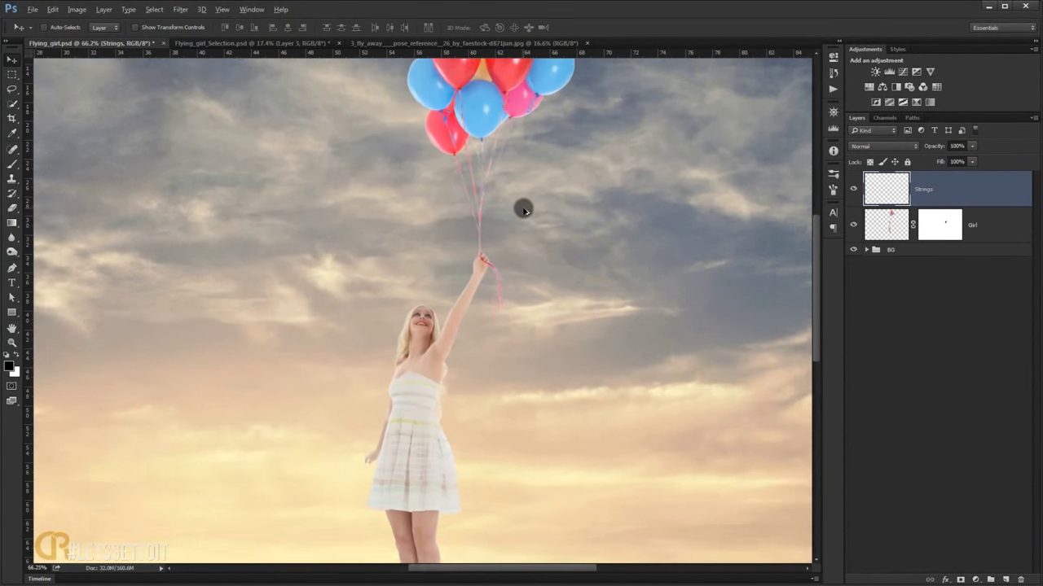
{"action": "scroll", "coordinate": [523, 210], "scroll_direction": "up", "scroll_amount": 2, "text": "alt"}
{"action": "scroll", "coordinate": [496, 219], "scroll_direction": "up", "scroll_amount": 1, "text": "alt"}
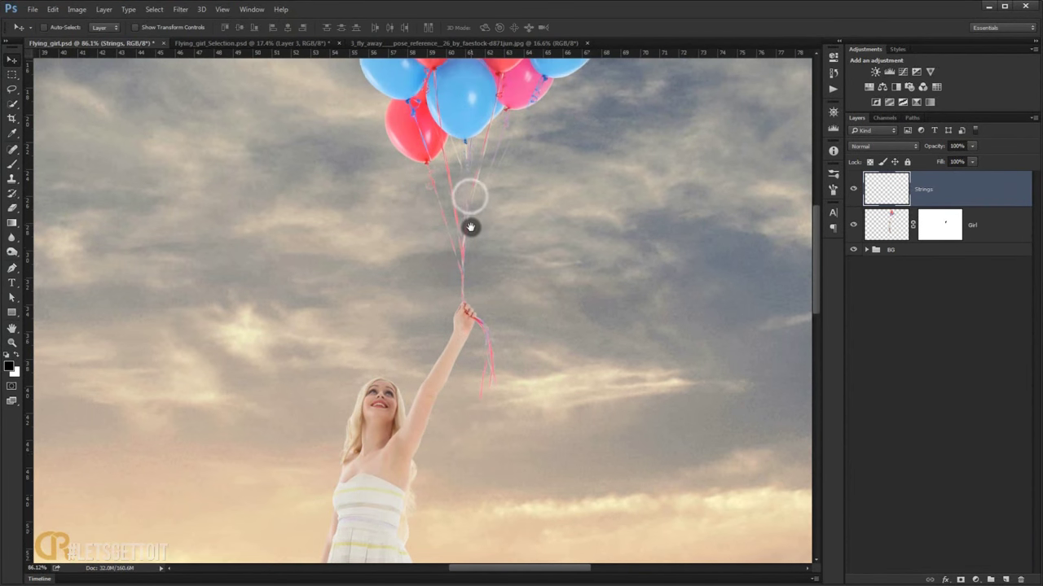
{"action": "left_click", "coordinate": [18, 166]}
{"action": "right_click", "coordinate": [229, 217]}
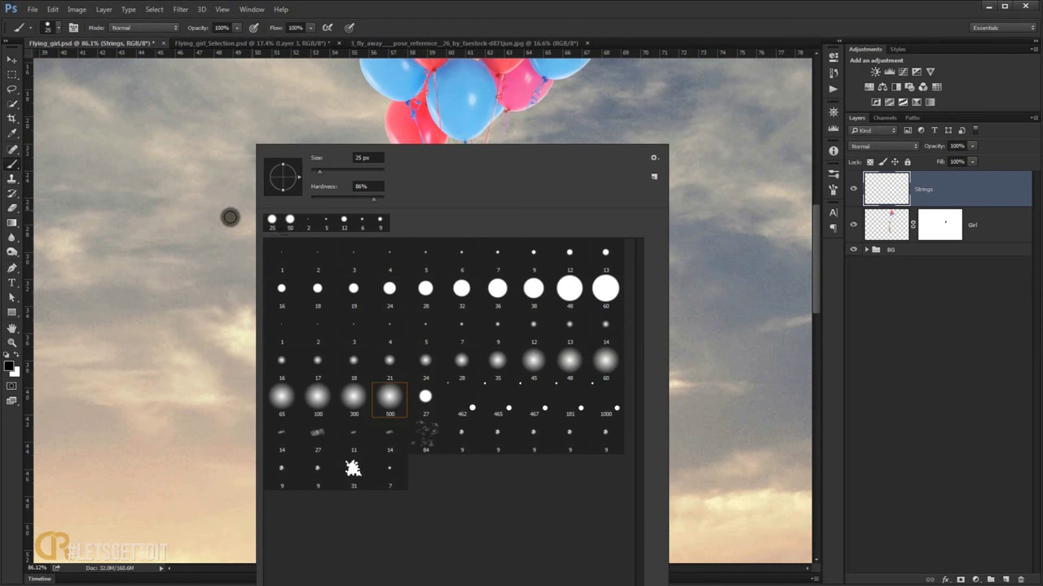
{"action": "left_click", "coordinate": [367, 157]}
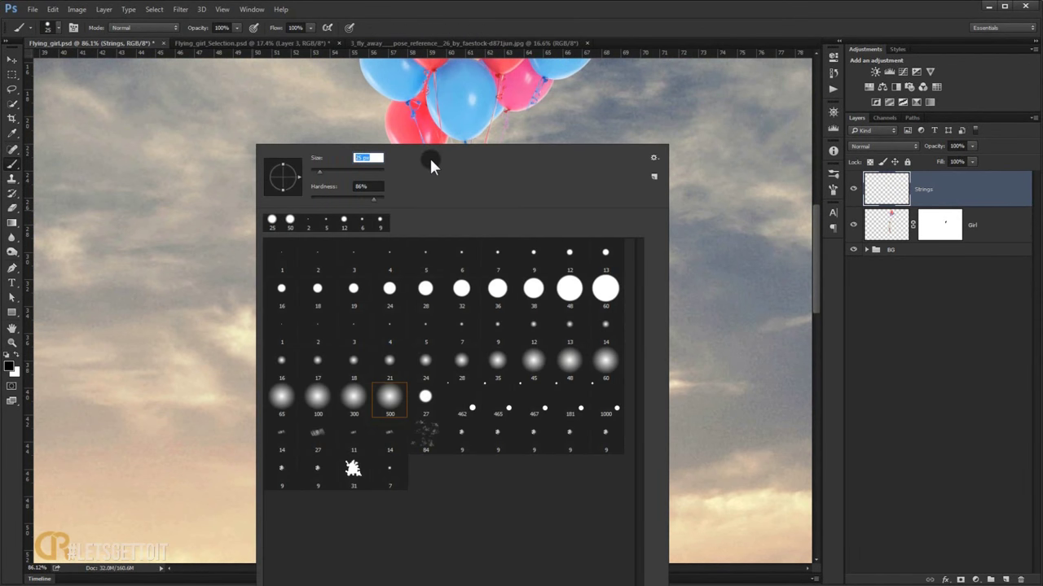
{"action": "type", "text": "1"}
{"action": "key", "text": "Return"}
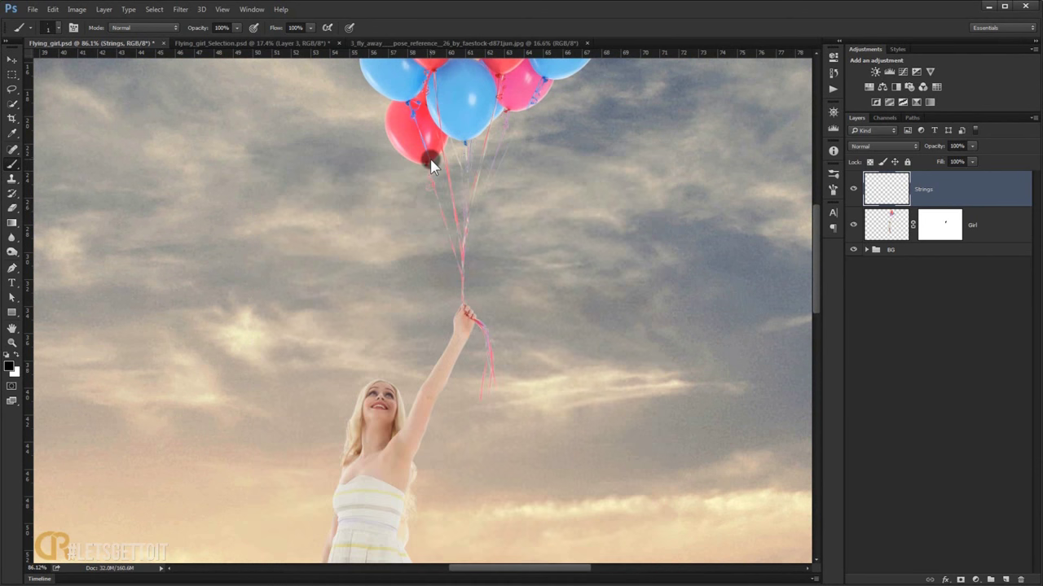
{"action": "right_click", "coordinate": [314, 175]}
{"action": "left_click", "coordinate": [430, 186]}
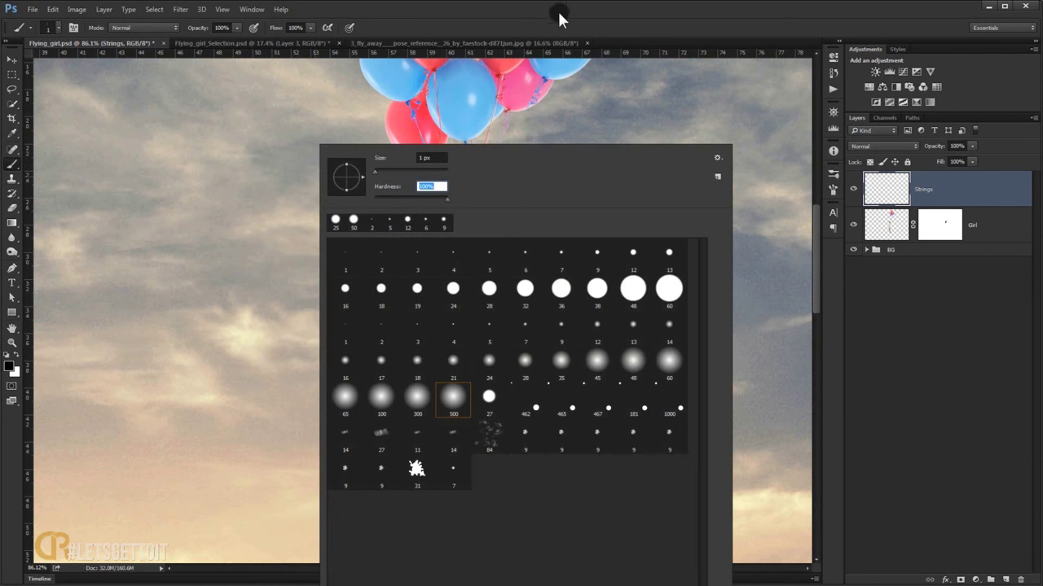
{"action": "key", "text": "Return"}
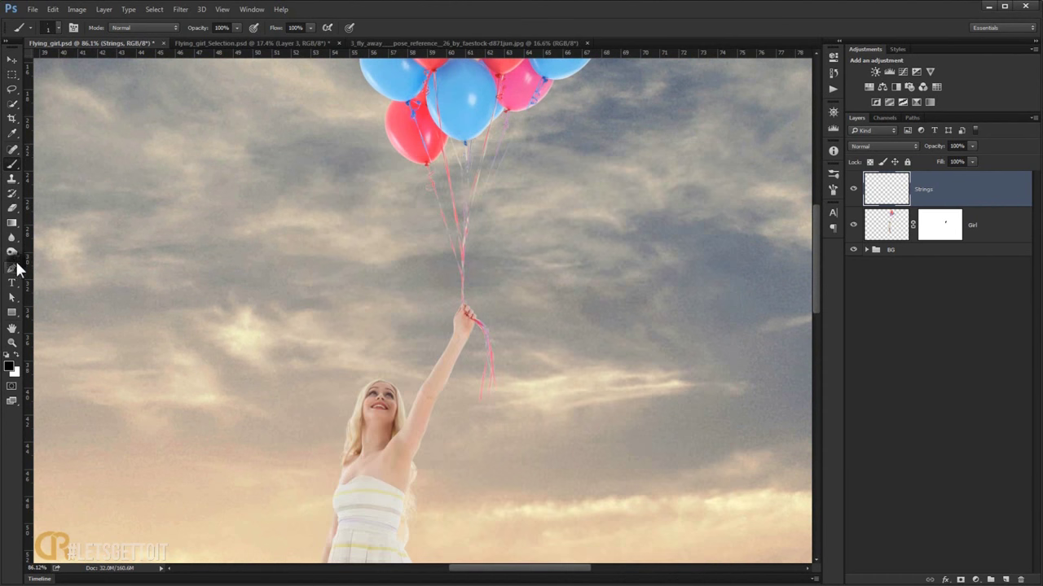
- Switch to the Pen tool and zoom and pan over the strings beneath the red and blue balloons
{"action": "left_click", "coordinate": [13, 268]}
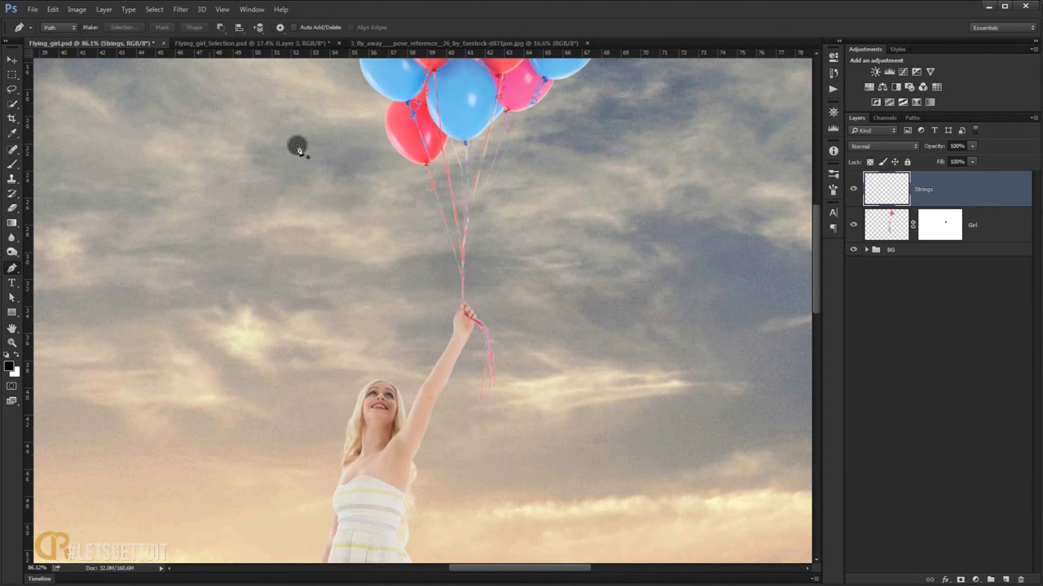
{"action": "scroll", "coordinate": [527, 233], "scroll_direction": "up", "scroll_amount": 3}
{"action": "scroll", "coordinate": [442, 187], "scroll_direction": "up", "scroll_amount": 3}
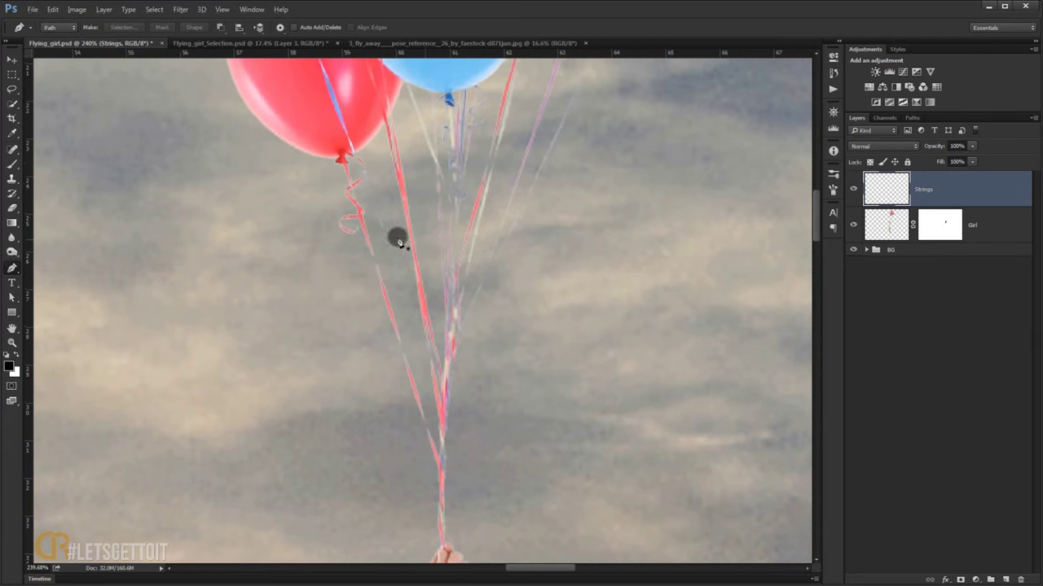
{"action": "scroll", "coordinate": [357, 216], "scroll_direction": "up", "scroll_amount": 2}
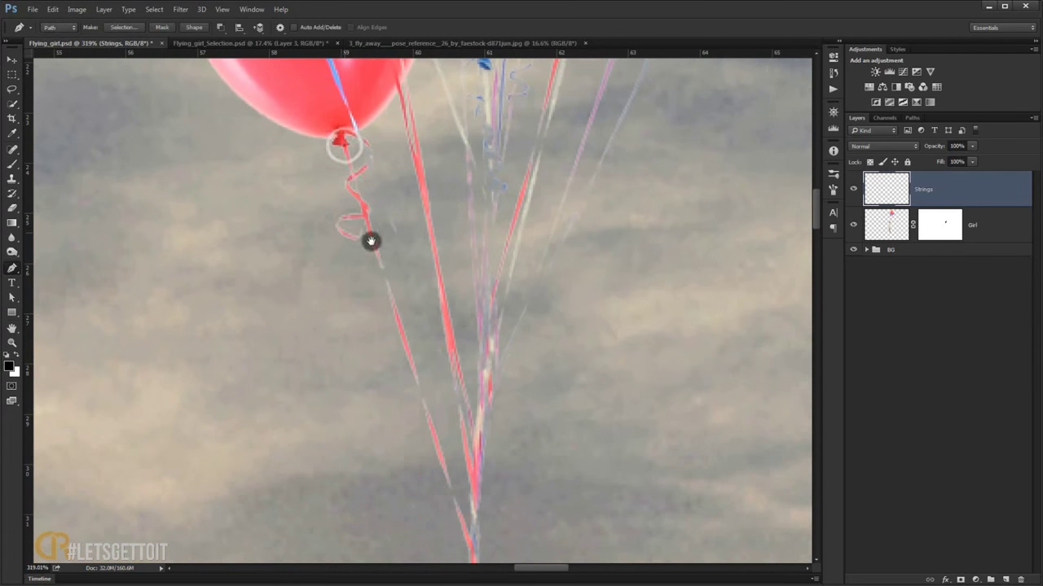
{"action": "left_click_drag", "start_coordinate": [367, 240], "coordinate": [347, 140]}
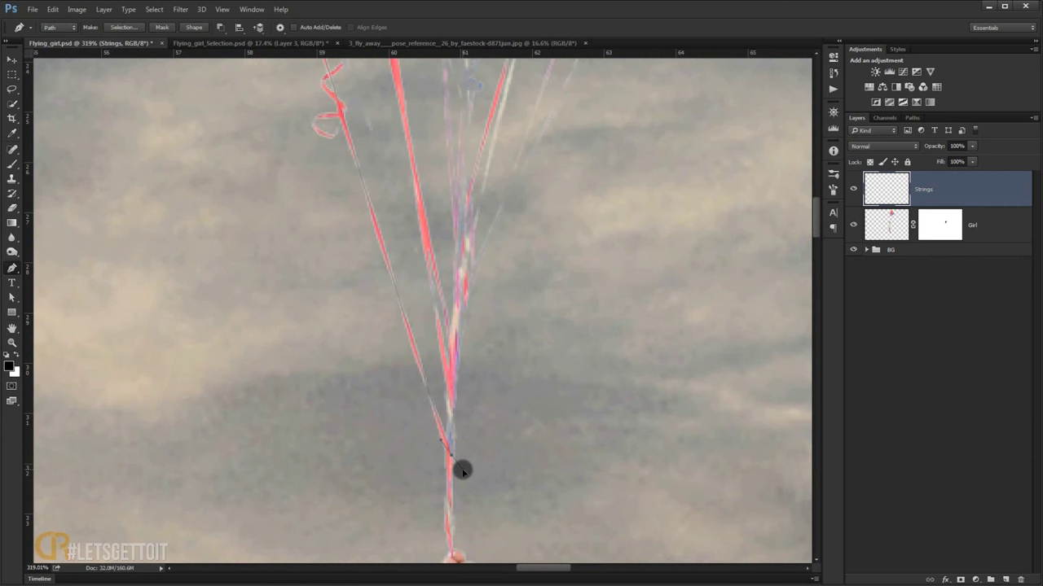
{"action": "left_click", "coordinate": [525, 420], "text": "ctrl"}
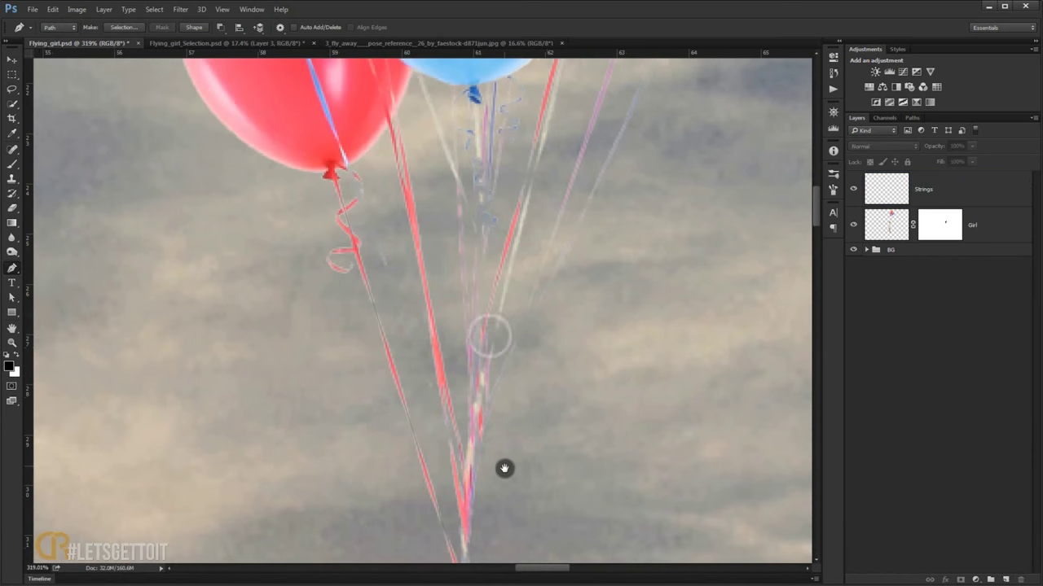
{"action": "left_click_drag", "start_coordinate": [491, 340], "coordinate": [500, 467]}
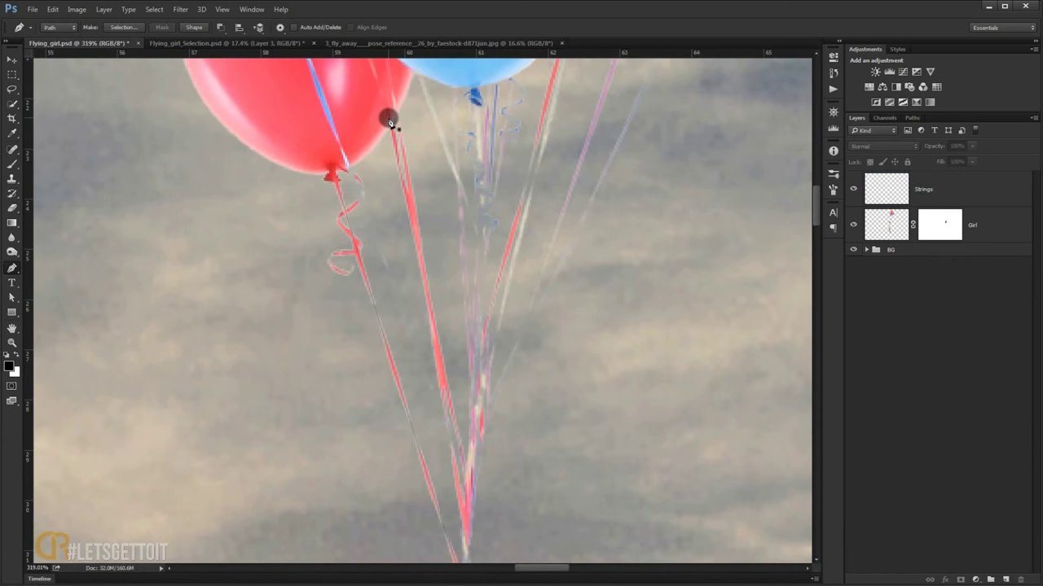
{"action": "left_click_drag", "start_coordinate": [396, 163], "coordinate": [421, 291]}
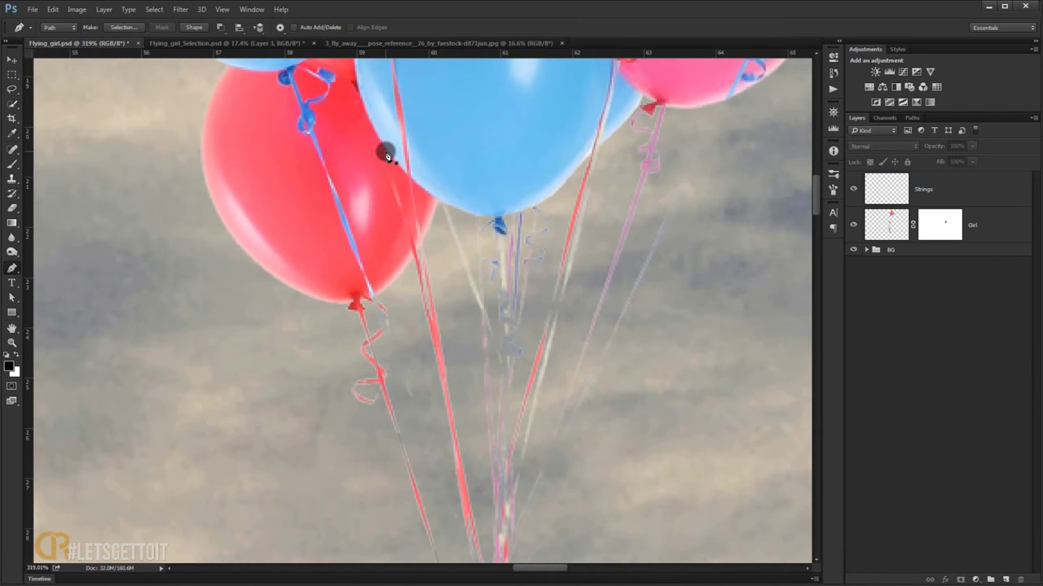
{"action": "left_click_drag", "start_coordinate": [431, 284], "coordinate": [382, 109]}
{"action": "left_click_drag", "start_coordinate": [440, 403], "coordinate": [440, 391]}
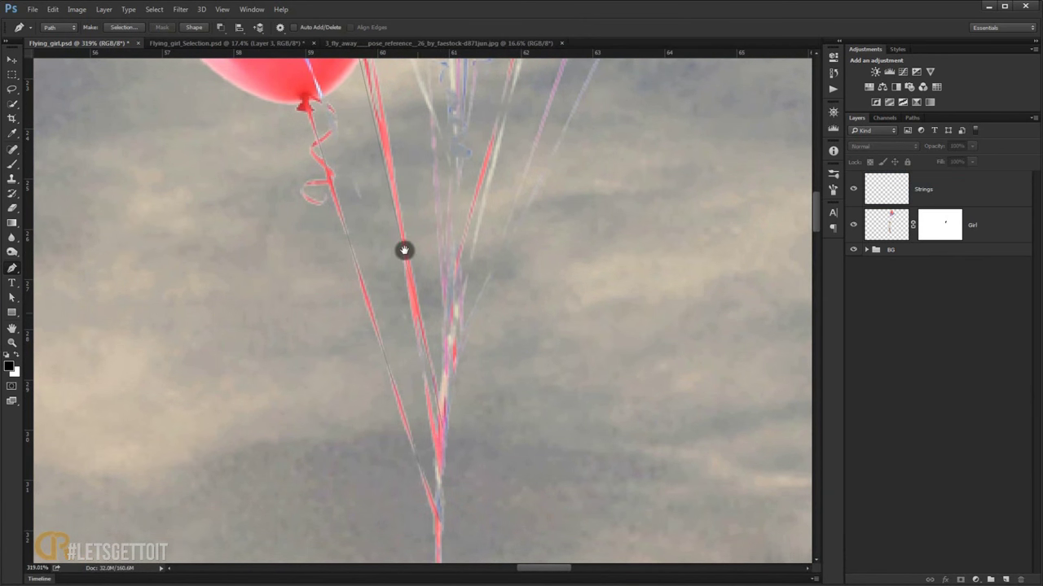
- Start a pen path on a balloon string, panning between the balloons and lower strings
{"action": "left_click_drag", "start_coordinate": [400, 244], "coordinate": [414, 349]}
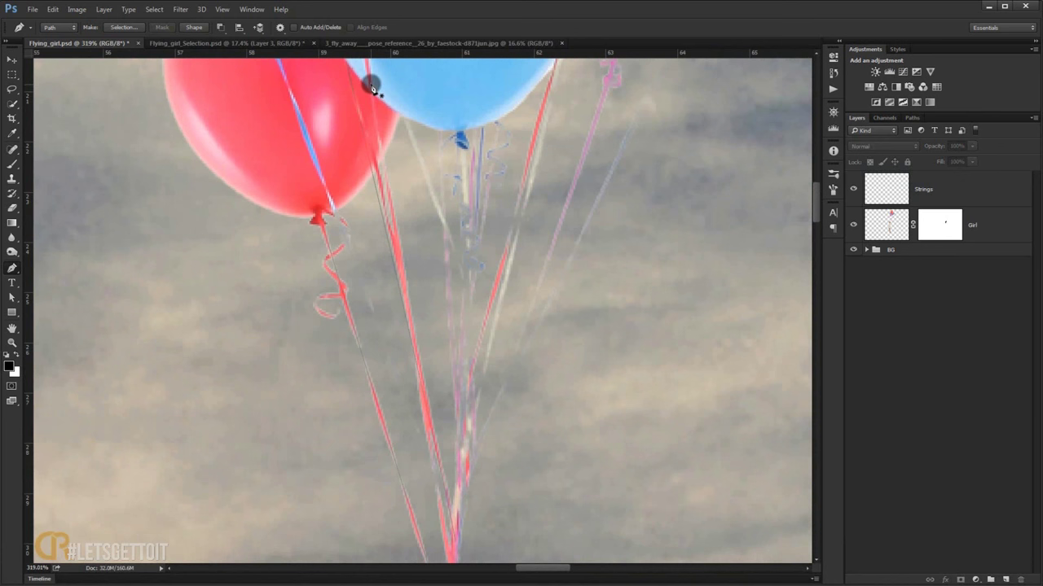
{"action": "left_click_drag", "start_coordinate": [372, 88], "coordinate": [392, 243]}
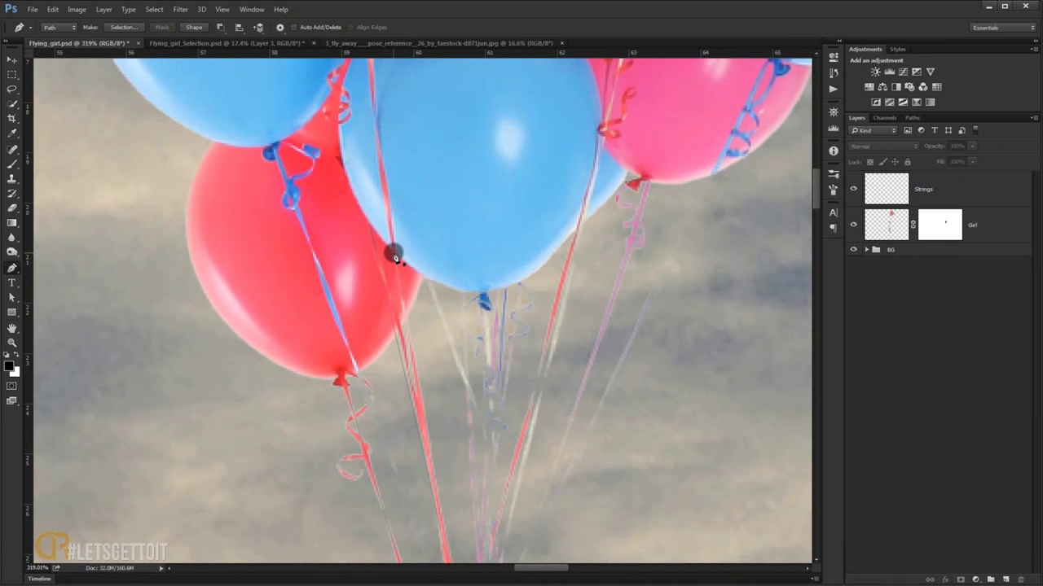
{"action": "left_click_drag", "start_coordinate": [419, 374], "coordinate": [407, 174]}
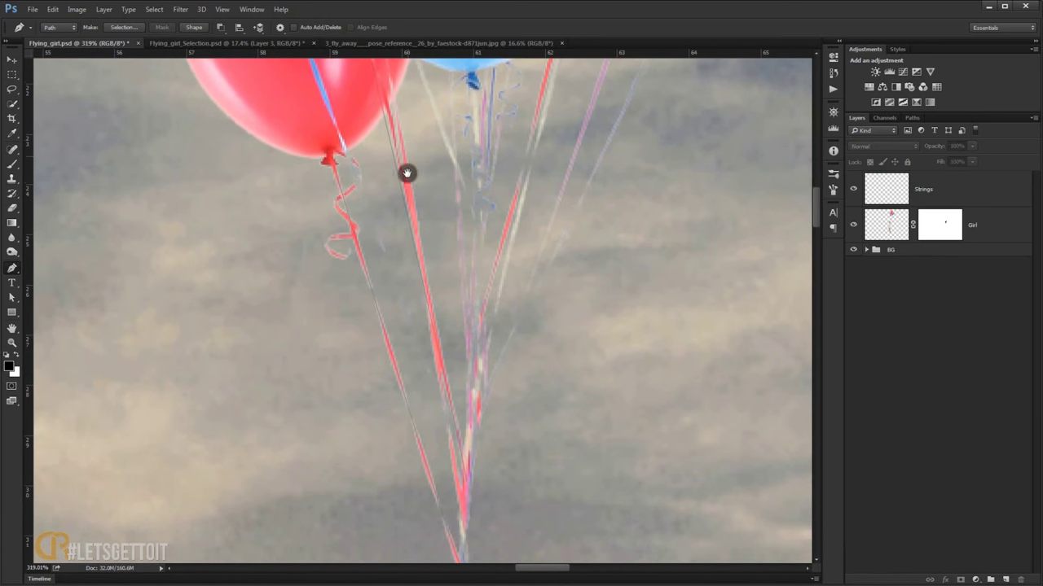
{"action": "left_click", "coordinate": [466, 527]}
{"action": "left_click_drag", "start_coordinate": [559, 476], "coordinate": [514, 561]}
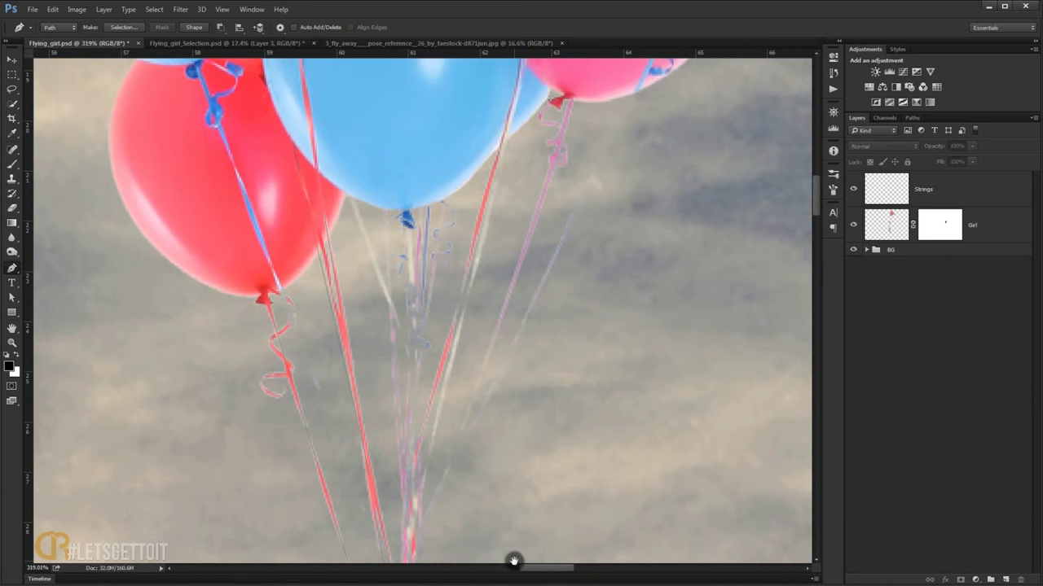
{"action": "left_click_drag", "start_coordinate": [495, 179], "coordinate": [482, 337]}
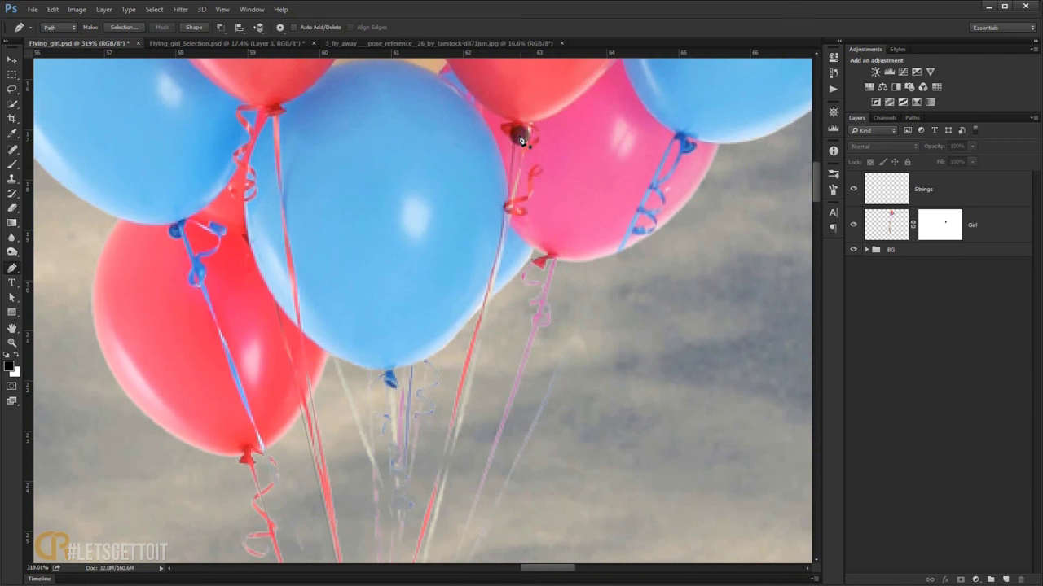
{"action": "left_click_drag", "start_coordinate": [483, 375], "coordinate": [530, 177]}
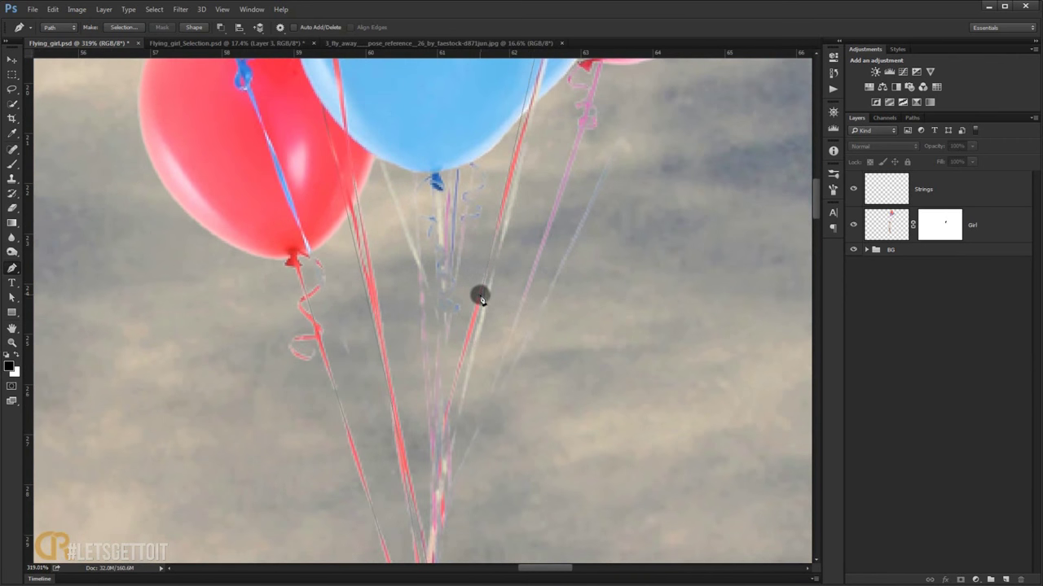
{"action": "left_click_drag", "start_coordinate": [471, 363], "coordinate": [488, 253]}
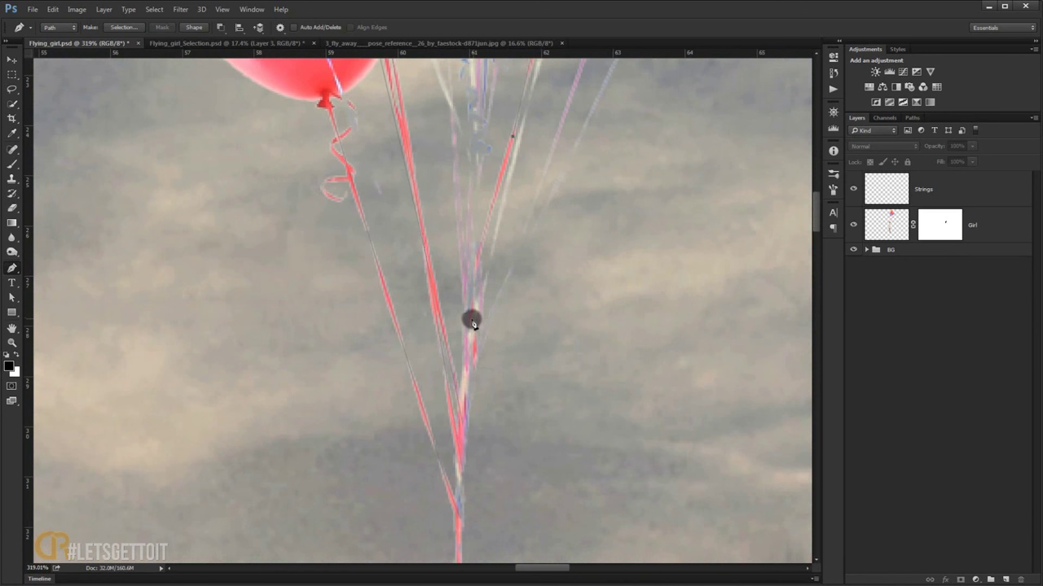
- Add anchor points and a curved anchor down the string toward the girl's hand
{"action": "left_click", "coordinate": [472, 320]}
{"action": "left_click", "coordinate": [474, 371]}
{"action": "scroll", "coordinate": [459, 456], "scroll_direction": "down", "scroll_amount": 3}
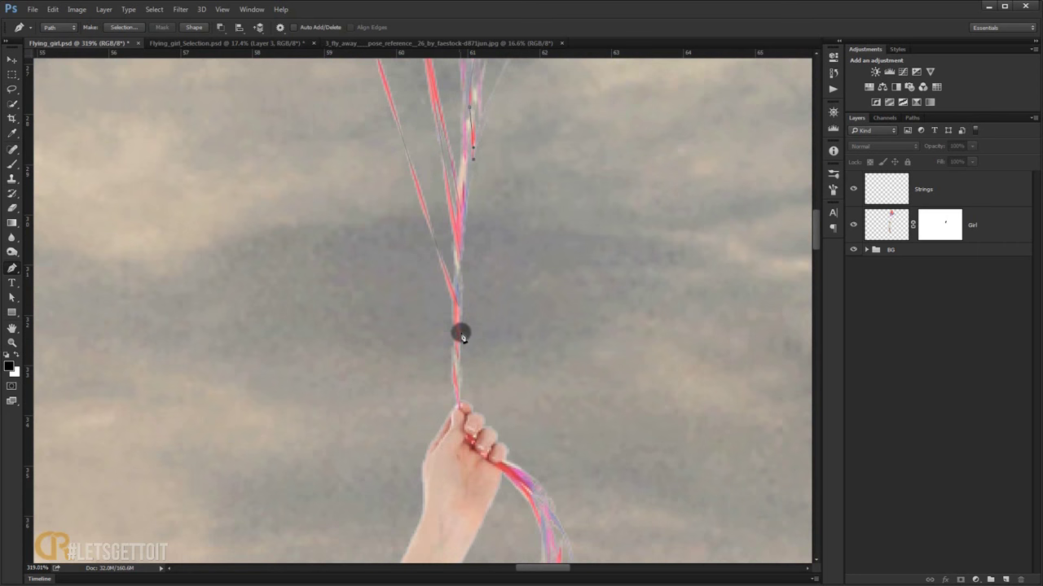
{"action": "left_click_drag", "start_coordinate": [457, 327], "coordinate": [467, 353]}
{"action": "scroll", "coordinate": [531, 342], "scroll_direction": "up", "scroll_amount": 3}
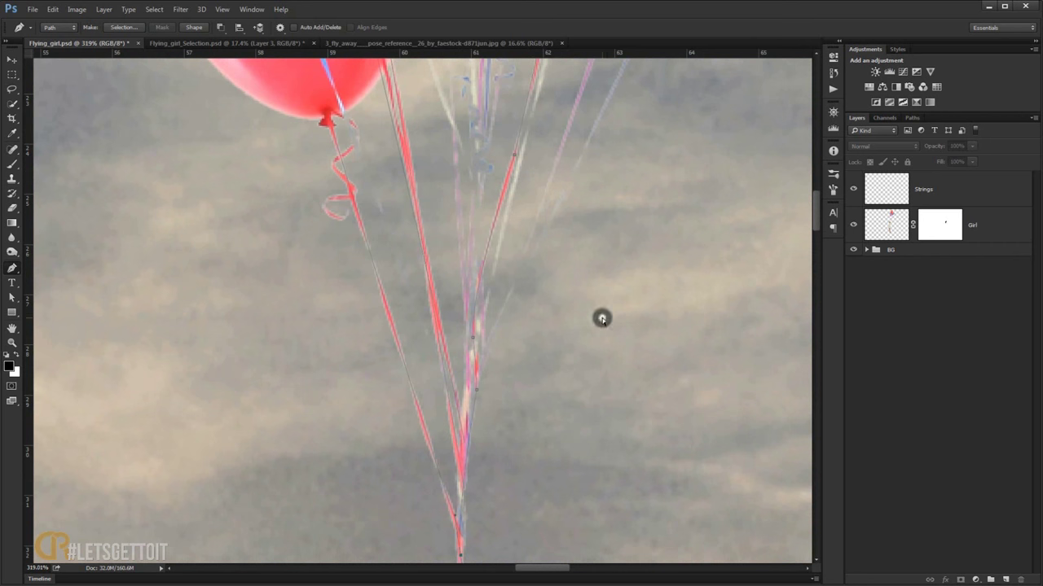
{"action": "scroll", "coordinate": [531, 403], "scroll_direction": "down", "scroll_amount": 3}
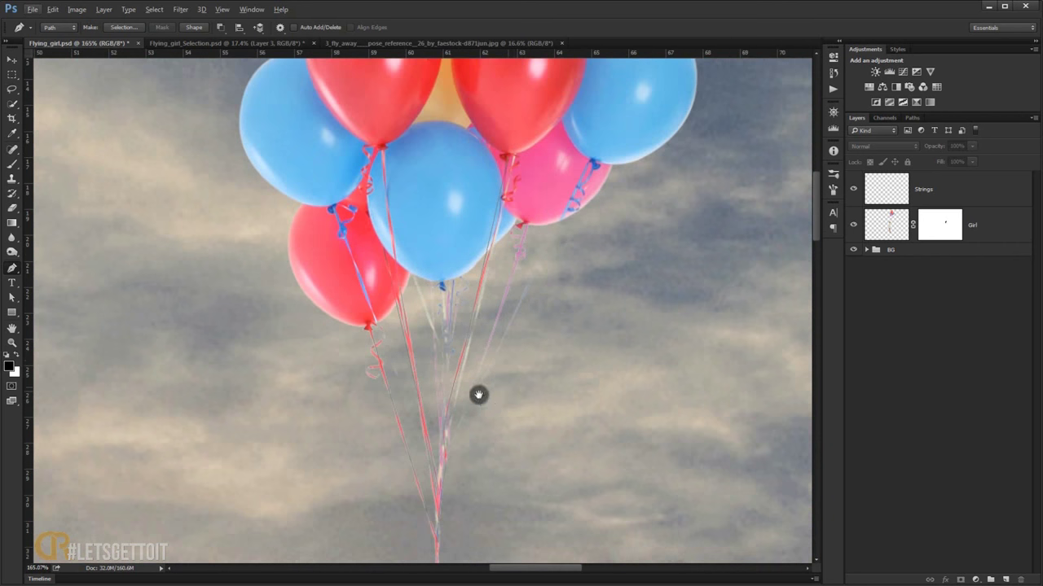
{"action": "left_click_drag", "start_coordinate": [477, 391], "coordinate": [409, 306]}
- Sample the red balloon's colour as the foreground colour
{"action": "left_click", "coordinate": [9, 366]}
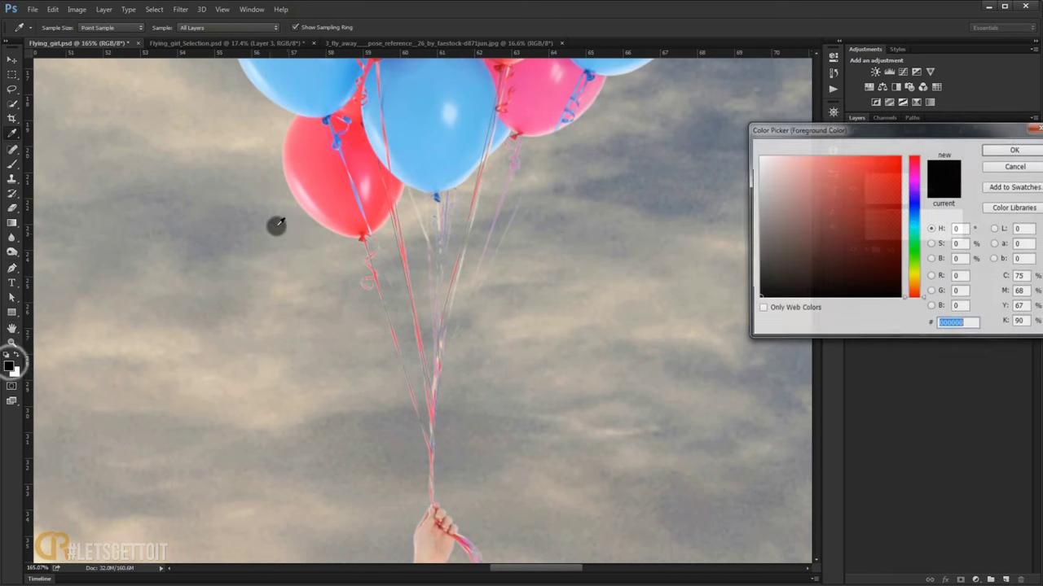
{"action": "left_click", "coordinate": [337, 186]}
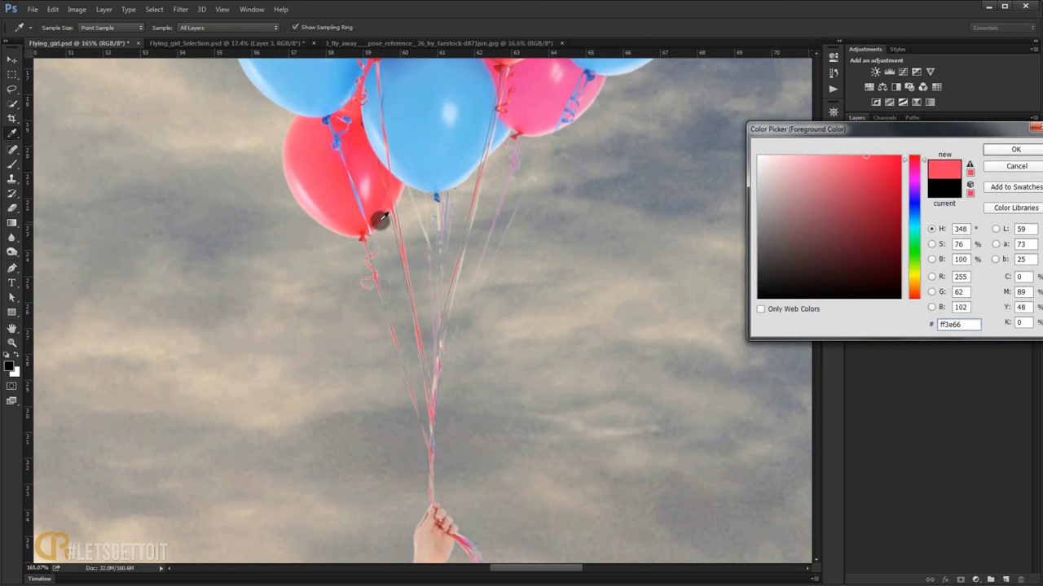
{"action": "left_click", "coordinate": [1014, 150]}
{"action": "key", "text": "p"}
{"action": "left_click_drag", "start_coordinate": [519, 226], "coordinate": [443, 246]}
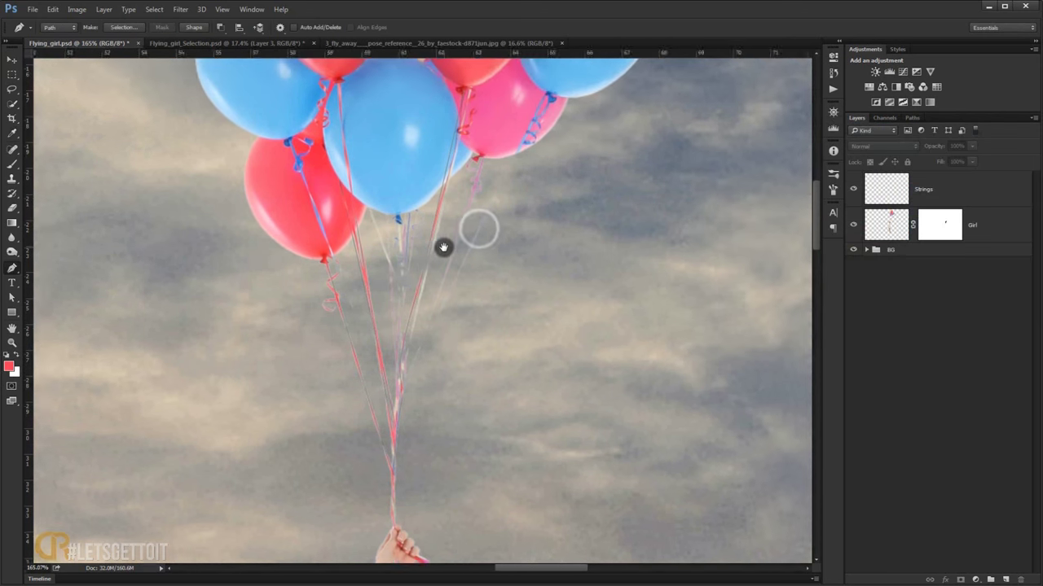
- Stroke the string path in red using the Brush tool
{"action": "right_click", "coordinate": [443, 247]}
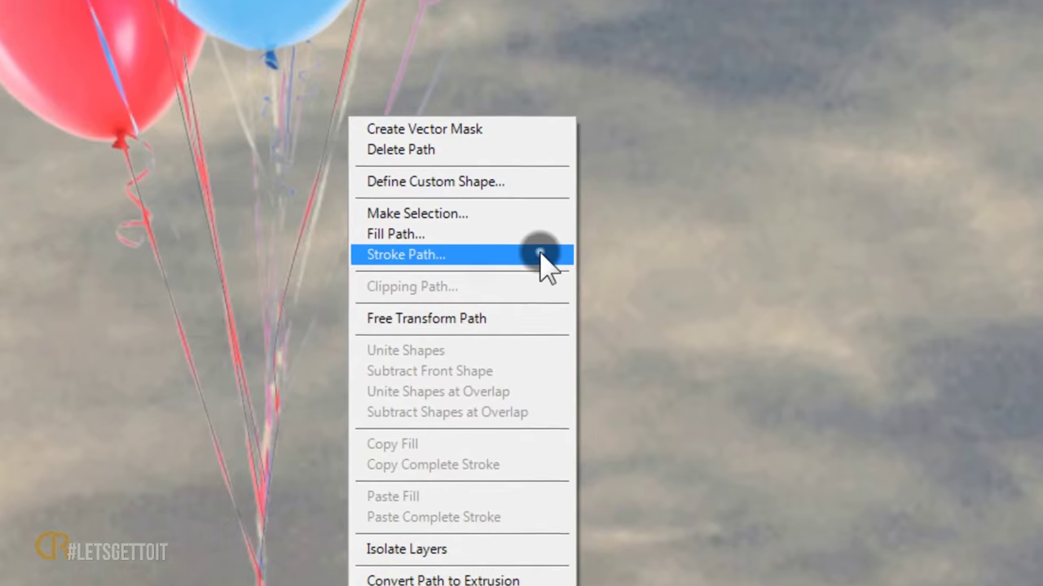
{"action": "left_click", "coordinate": [525, 228]}
{"action": "left_click", "coordinate": [411, 246]}
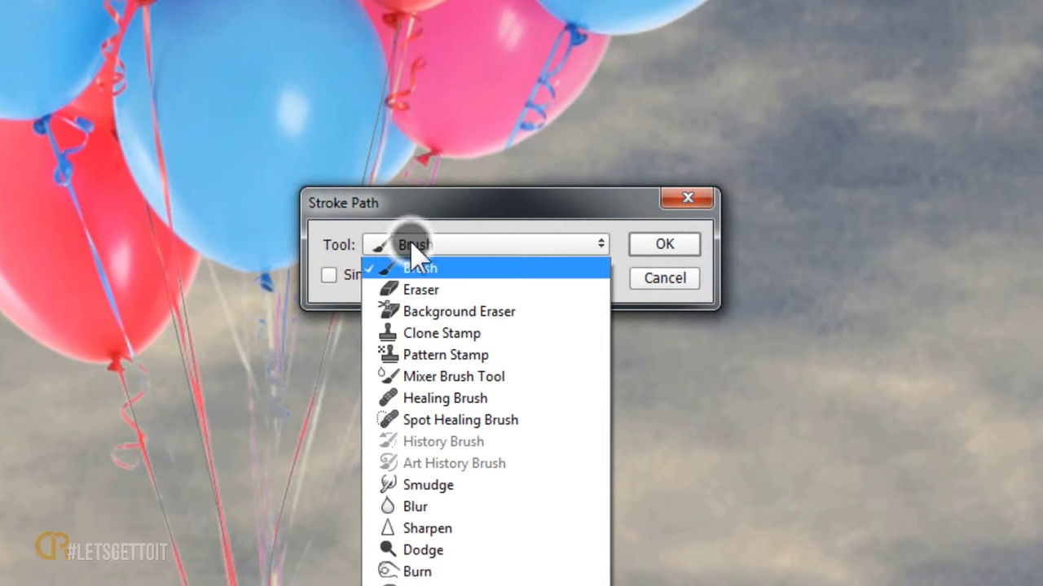
{"action": "left_click", "coordinate": [439, 290]}
{"action": "left_click", "coordinate": [661, 245]}
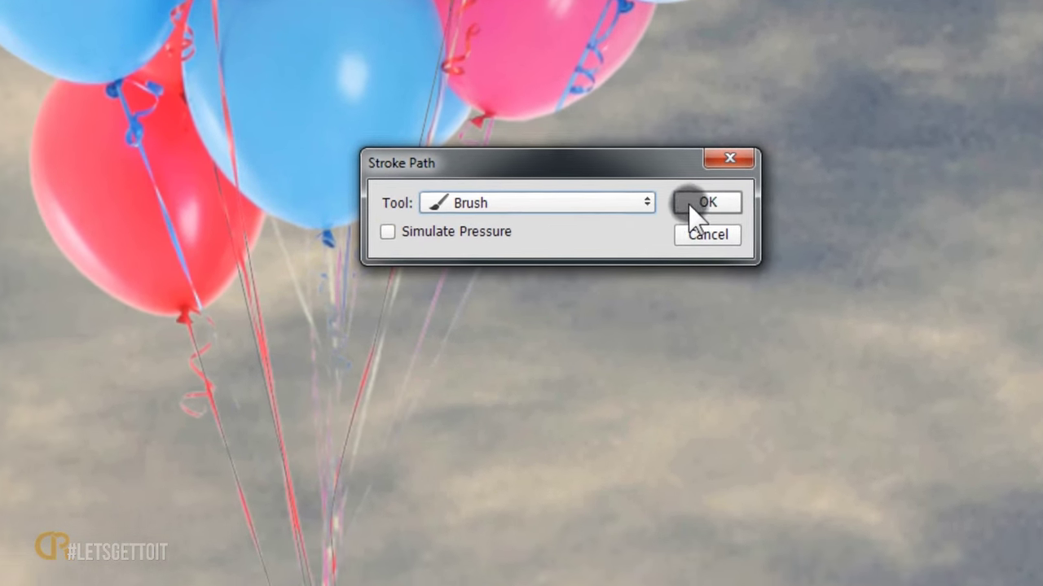
{"action": "left_click", "coordinate": [691, 209]}
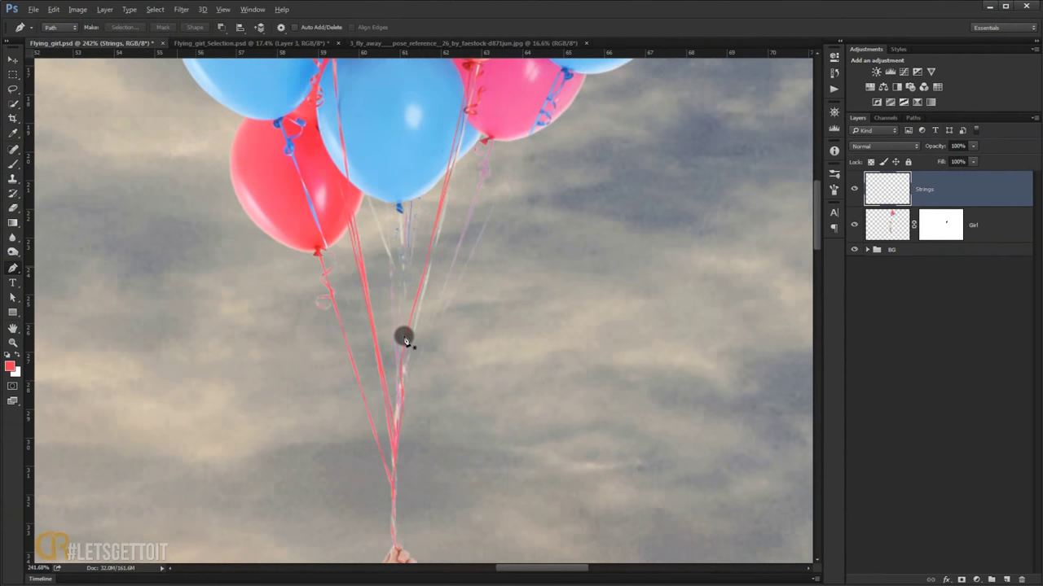
- Zoom and pan along the strings to inspect the new red line
{"action": "scroll", "coordinate": [408, 337], "scroll_direction": "up", "scroll_amount": 3}
{"action": "scroll", "coordinate": [364, 356], "scroll_direction": "down", "scroll_amount": 2}
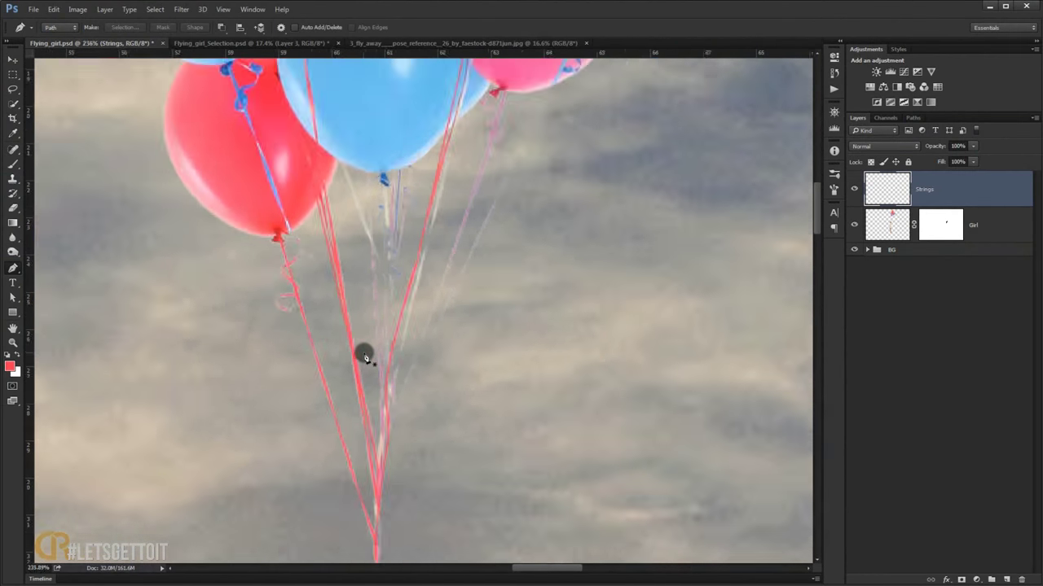
{"action": "scroll", "coordinate": [365, 355], "scroll_direction": "down", "scroll_amount": 3}
{"action": "scroll", "coordinate": [375, 342], "scroll_direction": "down", "scroll_amount": 2}
{"action": "scroll", "coordinate": [375, 342], "scroll_direction": "up", "scroll_amount": 1}
{"action": "scroll", "coordinate": [369, 285], "scroll_direction": "up", "scroll_amount": 4}
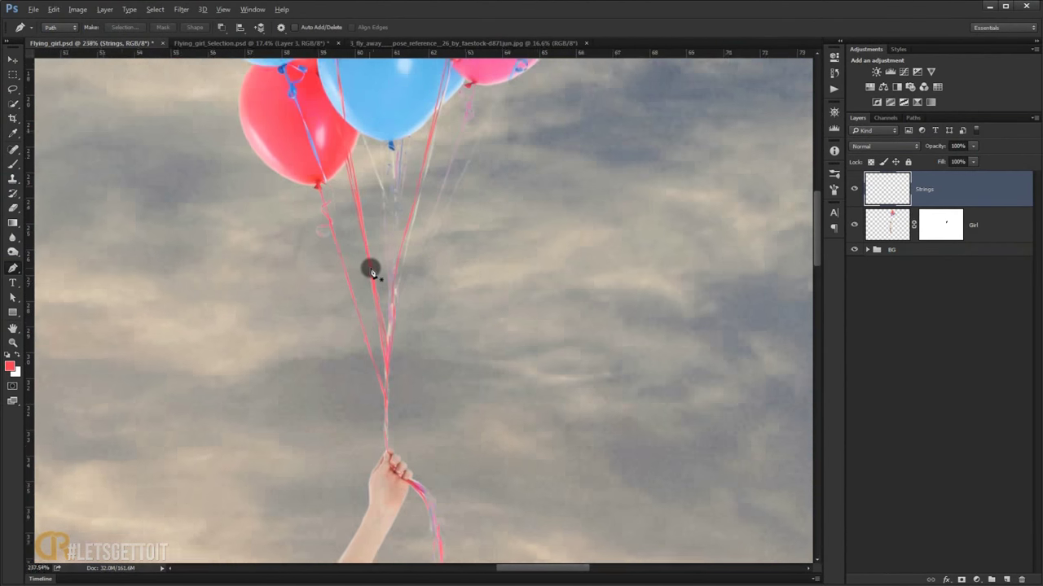
{"action": "scroll", "coordinate": [371, 271], "scroll_direction": "up", "scroll_amount": 1}
{"action": "mouse_move", "coordinate": [377, 258]}
{"action": "left_mouse_down"}
{"action": "mouse_move", "coordinate": [410, 268]}
{"action": "mouse_move", "coordinate": [430, 323]}
{"action": "left_mouse_up"}
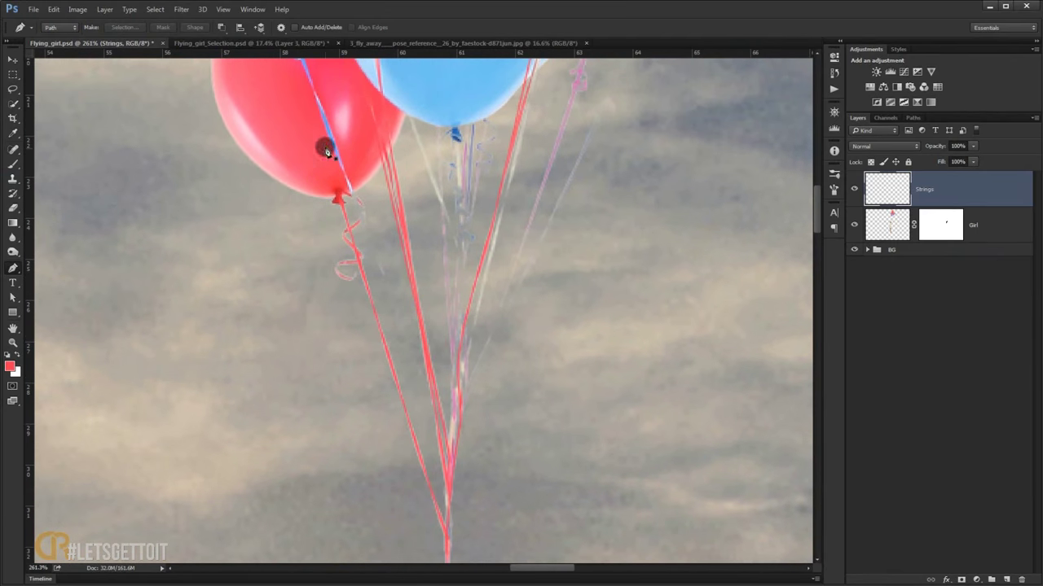
{"action": "left_click_drag", "start_coordinate": [326, 151], "coordinate": [361, 222]}
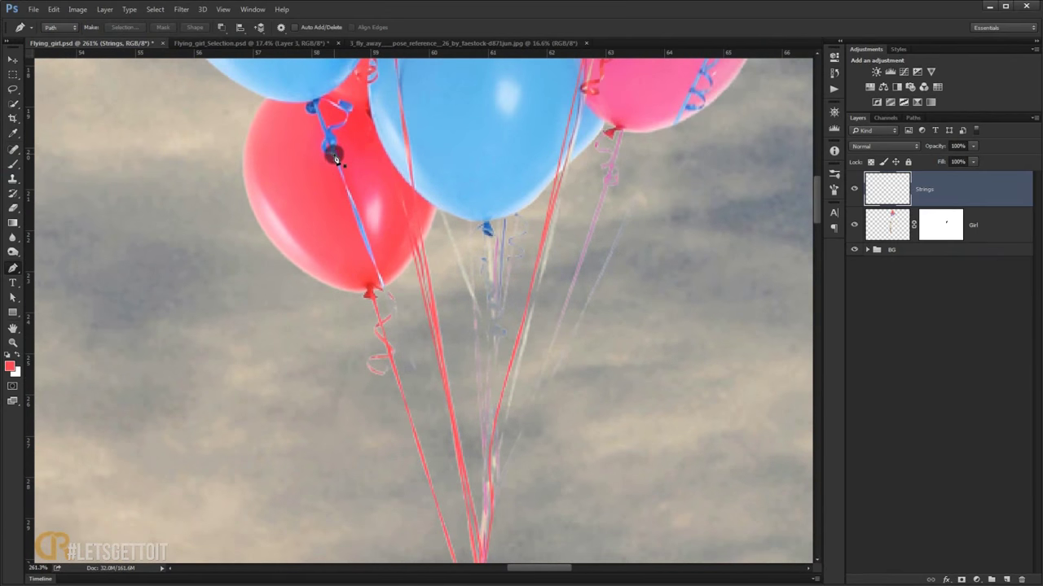
{"action": "scroll", "coordinate": [335, 156], "scroll_direction": "down", "scroll_amount": 3}
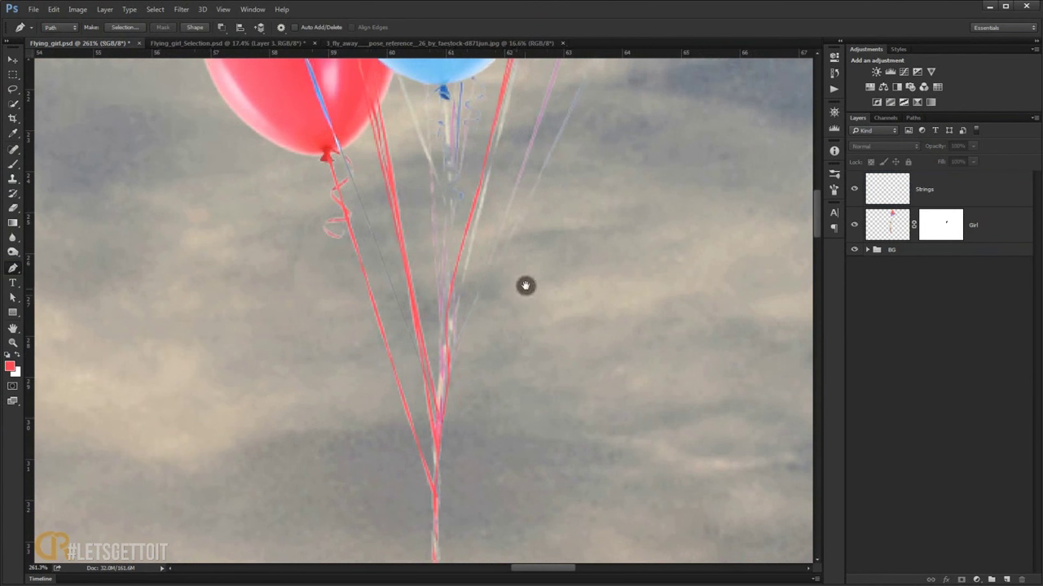
{"action": "scroll", "coordinate": [481, 244], "scroll_direction": "up", "scroll_amount": 2}
{"action": "scroll", "coordinate": [440, 220], "scroll_direction": "down", "scroll_amount": 1}
{"action": "scroll", "coordinate": [436, 261], "scroll_direction": "down", "scroll_amount": 1}
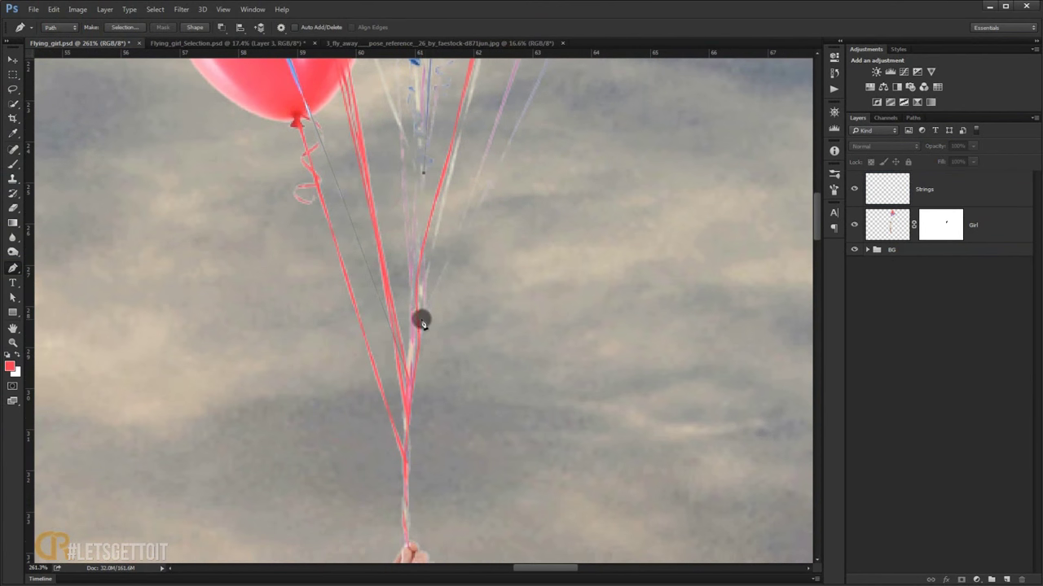
{"action": "scroll", "coordinate": [439, 370], "scroll_direction": "up", "scroll_amount": 2}
{"action": "scroll", "coordinate": [517, 128], "scroll_direction": "up", "scroll_amount": 2}
{"action": "scroll", "coordinate": [350, 438], "scroll_direction": "down", "scroll_amount": 3}
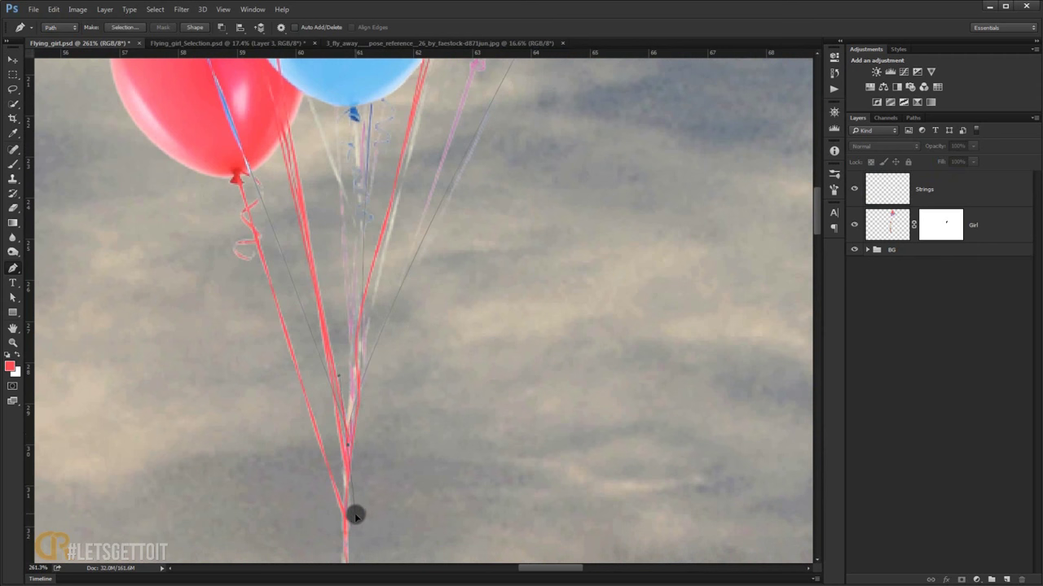
{"action": "scroll", "coordinate": [448, 385], "scroll_direction": "up", "scroll_amount": 2}
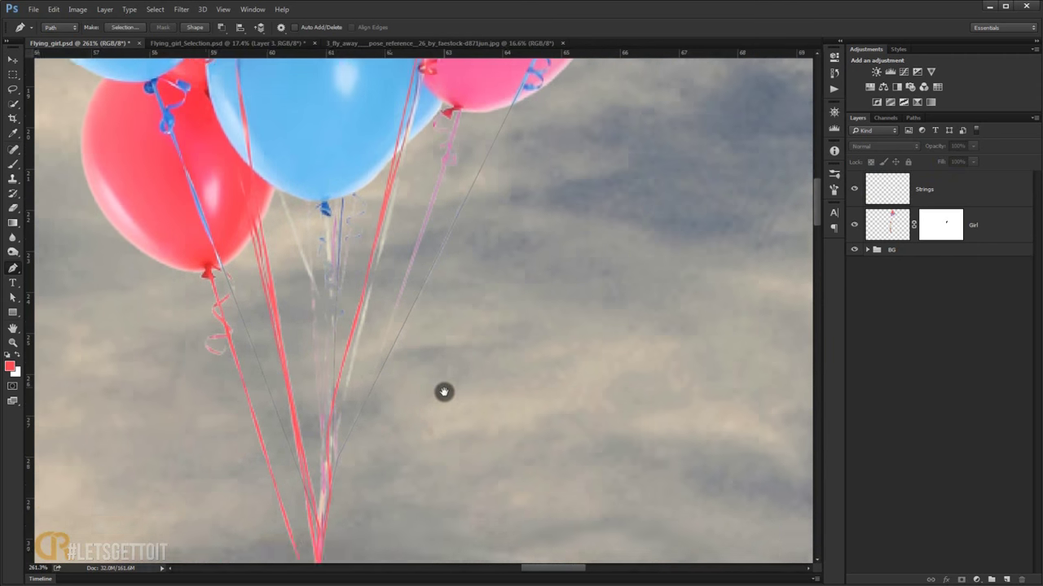
{"action": "scroll", "coordinate": [361, 410], "scroll_direction": "down", "scroll_amount": 3}
{"action": "scroll", "coordinate": [435, 465], "scroll_direction": "up", "scroll_amount": 2}
{"action": "scroll", "coordinate": [400, 294], "scroll_direction": "down", "scroll_amount": 2}
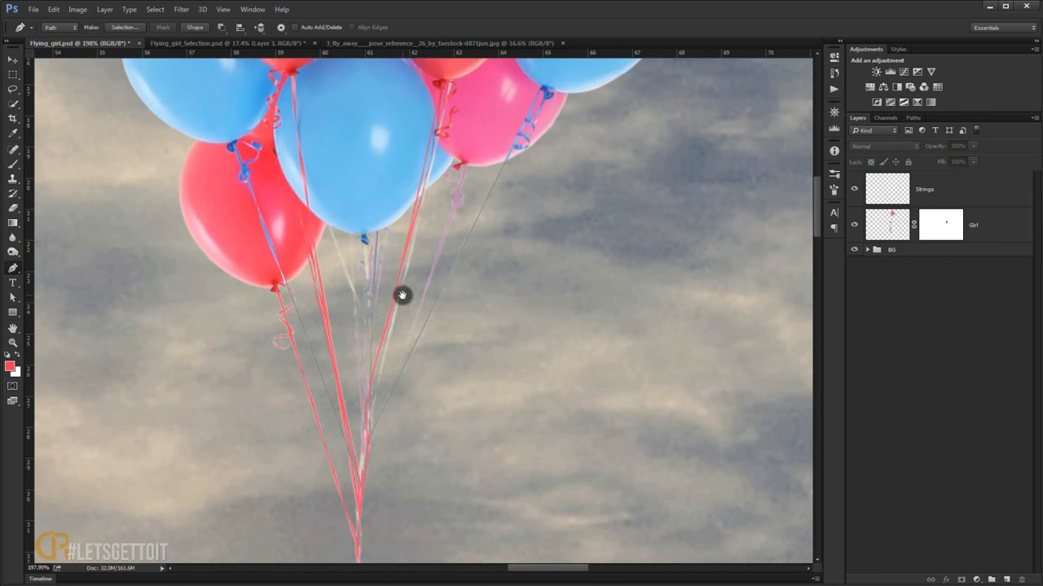
{"action": "left_click", "coordinate": [11, 365]}
- Sample the blue balloon's colour and stroke the path in blue on the Strings layer
{"action": "left_click", "coordinate": [373, 158]}
{"action": "left_click", "coordinate": [1002, 146]}
{"action": "left_click", "coordinate": [999, 188]}
{"action": "right_click", "coordinate": [397, 284]}
{"action": "left_click", "coordinate": [461, 353]}
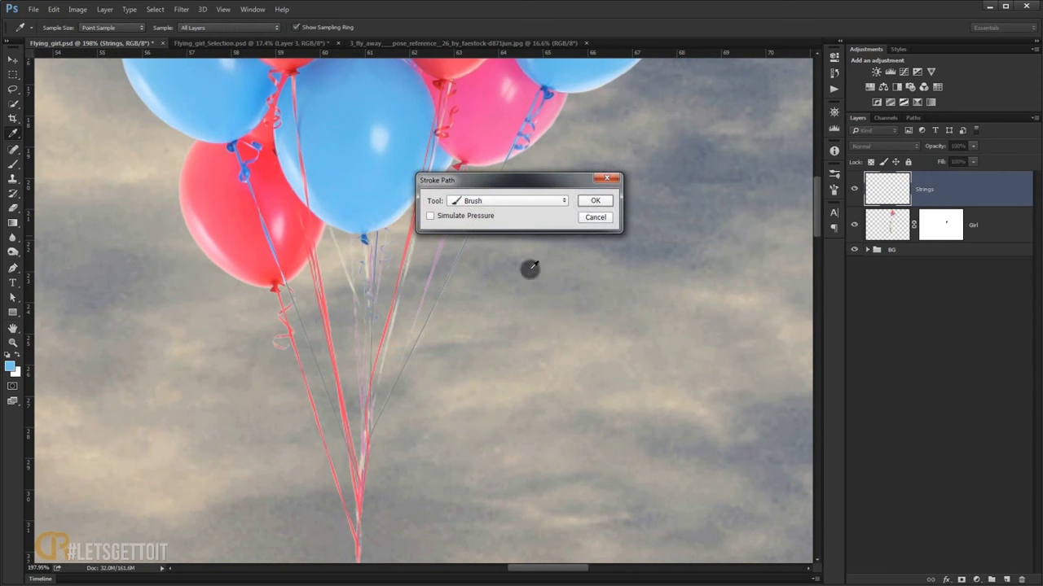
{"action": "left_click", "coordinate": [593, 200]}
{"action": "right_click", "coordinate": [554, 230]}
{"action": "left_click", "coordinate": [587, 320]}
{"action": "left_click", "coordinate": [593, 204]}
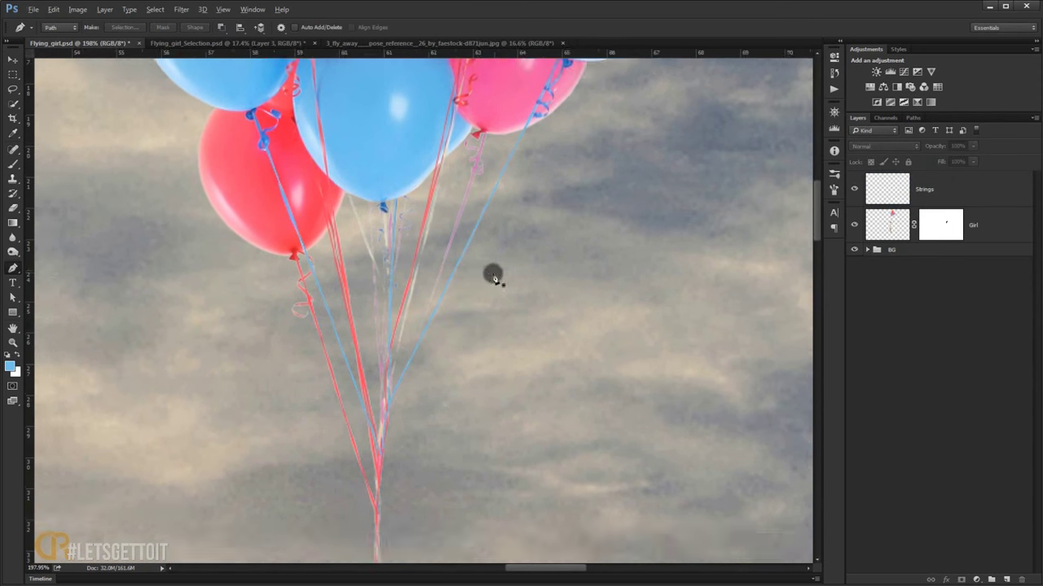
- Zoom in and out to inspect the blue string stroke
{"action": "scroll", "coordinate": [456, 244], "scroll_direction": "down", "scroll_amount": 3}
{"action": "scroll", "coordinate": [390, 198], "scroll_direction": "up", "scroll_amount": 5}
{"action": "scroll", "coordinate": [422, 380], "scroll_direction": "down", "scroll_amount": 3}
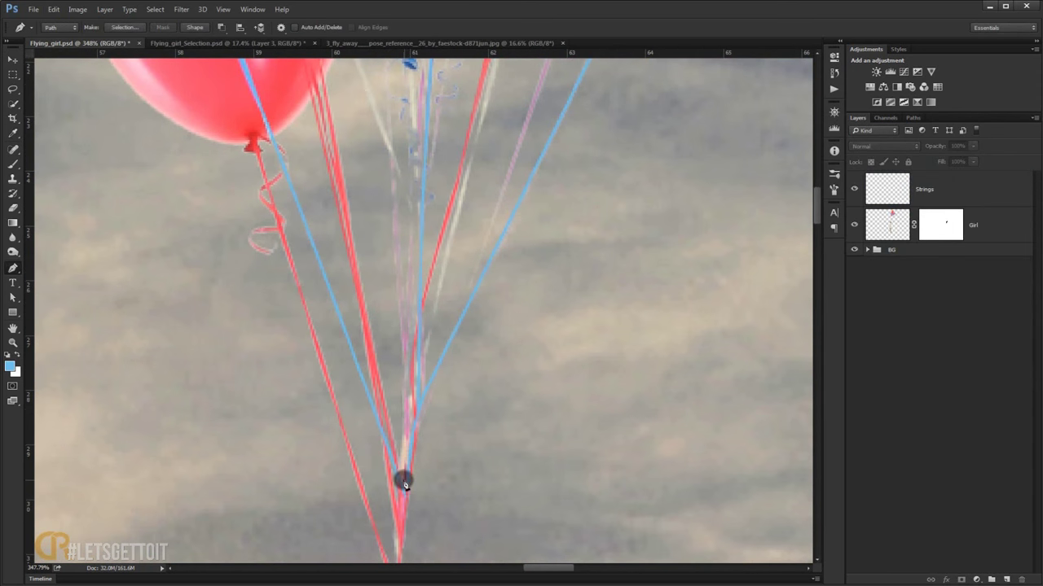
{"action": "scroll", "coordinate": [561, 135], "scroll_direction": "up", "scroll_amount": 5}
{"action": "scroll", "coordinate": [549, 203], "scroll_direction": "up", "scroll_amount": 4}
{"action": "scroll", "coordinate": [449, 405], "scroll_direction": "down", "scroll_amount": 9}
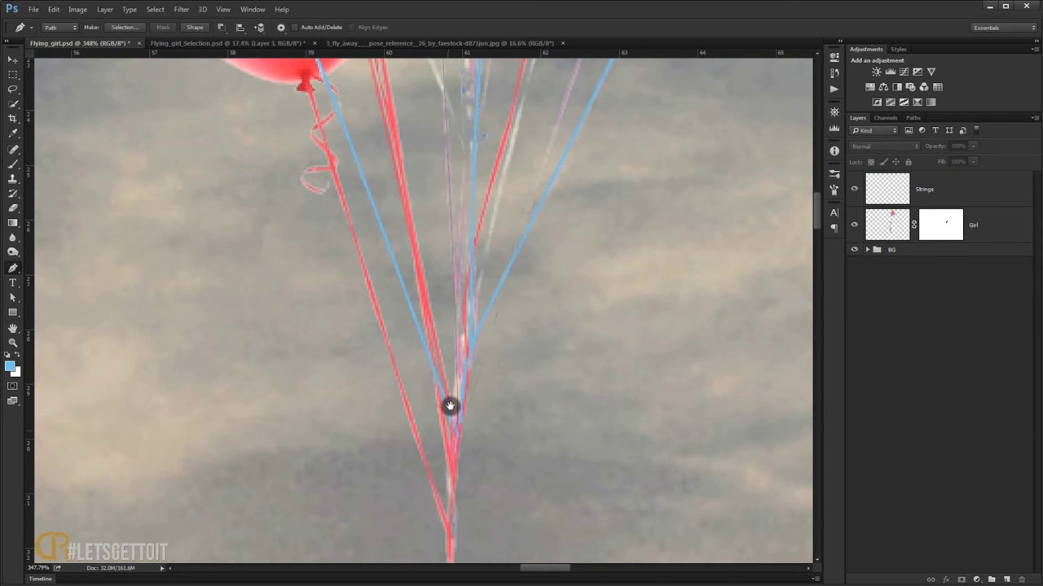
{"action": "scroll", "coordinate": [452, 554], "scroll_direction": "down", "scroll_amount": 1}
{"action": "scroll", "coordinate": [556, 223], "scroll_direction": "down", "scroll_amount": 3}
{"action": "scroll", "coordinate": [545, 260], "scroll_direction": "up", "scroll_amount": 3}
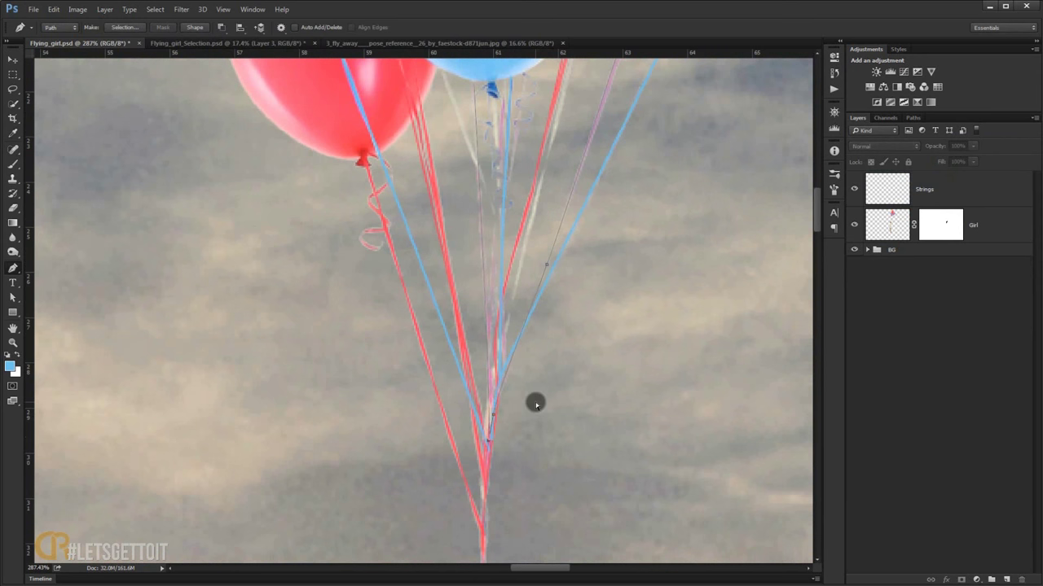
{"action": "scroll", "coordinate": [535, 403], "scroll_direction": "up", "scroll_amount": 2}
{"action": "scroll", "coordinate": [496, 388], "scroll_direction": "down", "scroll_amount": 4}
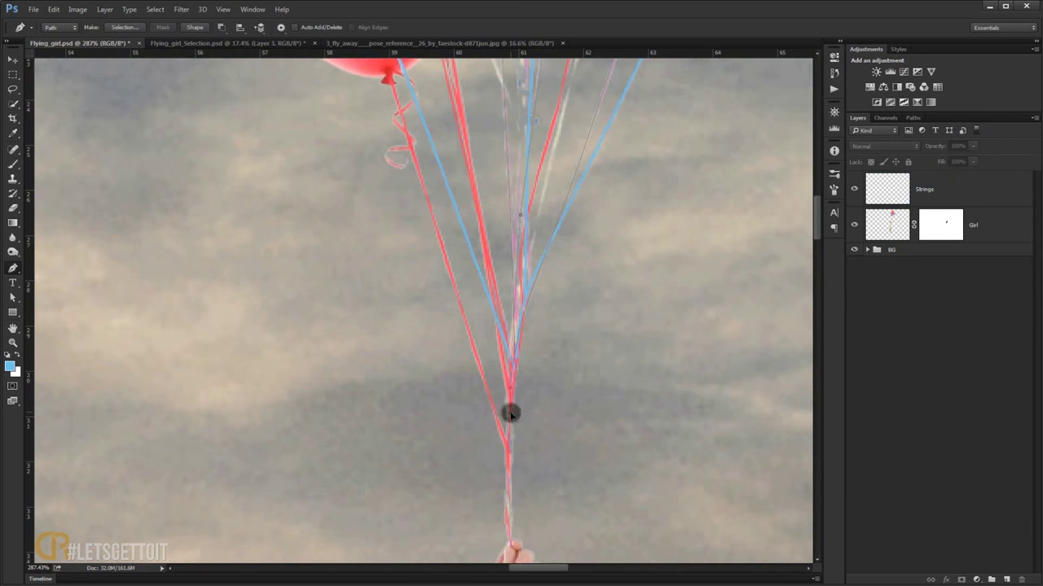
{"action": "scroll", "coordinate": [510, 415], "scroll_direction": "up", "scroll_amount": 5}
- Set the foreground to pink and stroke the path in pink on the Strings layer
{"action": "left_click", "coordinate": [10, 365]}
{"action": "left_click", "coordinate": [617, 109]}
{"action": "key", "text": "Return"}
{"action": "left_click", "coordinate": [937, 189]}
{"action": "right_click", "coordinate": [471, 120]}
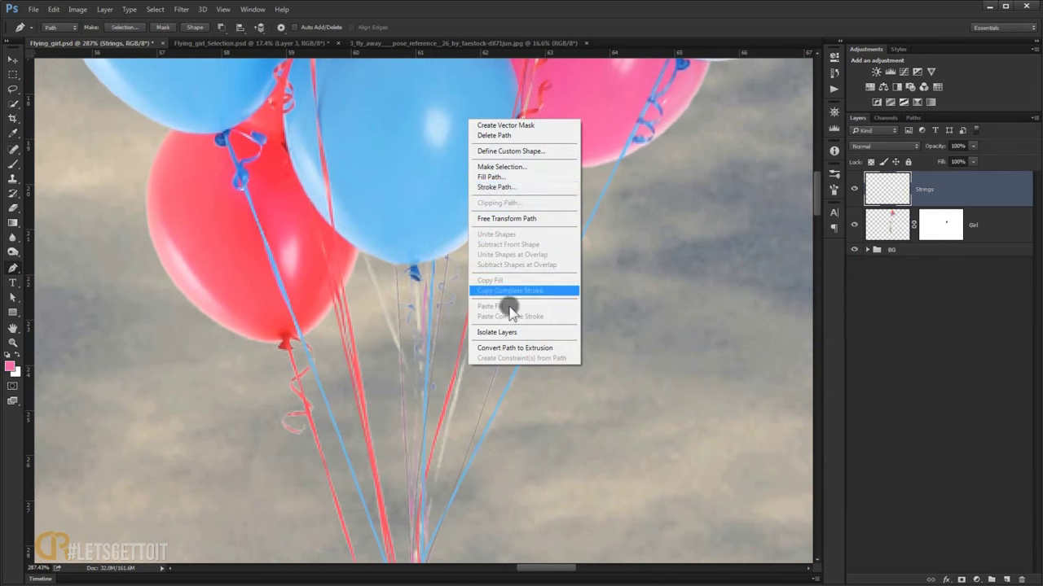
{"action": "left_click", "coordinate": [494, 186]}
{"action": "key", "text": "Return"}
{"action": "right_click", "coordinate": [598, 248]}
{"action": "left_click", "coordinate": [623, 313]}
{"action": "key", "text": "Return"}
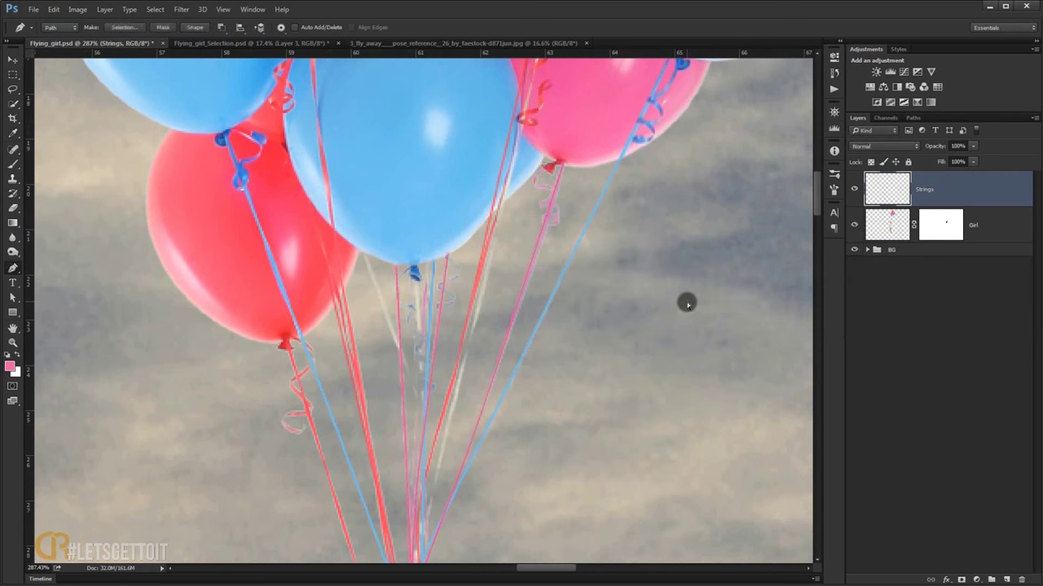
- Pan and zoom to frame the girl's hand and the string ends
{"action": "scroll", "coordinate": [686, 305], "scroll_direction": "down", "scroll_amount": 5}
{"action": "left_click_drag", "start_coordinate": [600, 342], "coordinate": [531, 226]}
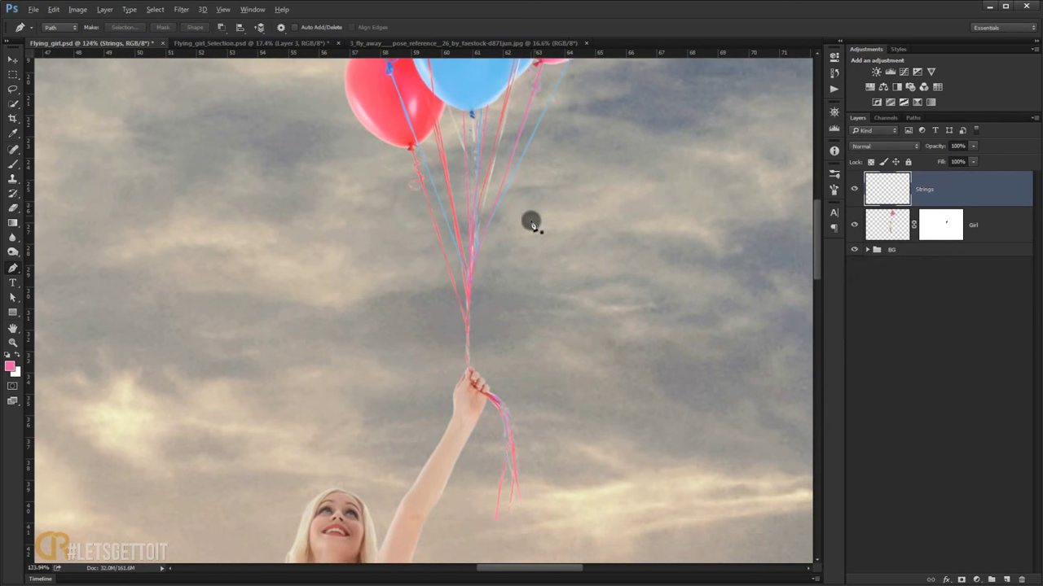
{"action": "scroll", "coordinate": [531, 222], "scroll_direction": "down", "scroll_amount": 2}
{"action": "scroll", "coordinate": [534, 229], "scroll_direction": "down", "scroll_amount": 2}
{"action": "scroll", "coordinate": [538, 226], "scroll_direction": "up", "scroll_amount": 3}
{"action": "scroll", "coordinate": [513, 326], "scroll_direction": "up", "scroll_amount": 2}
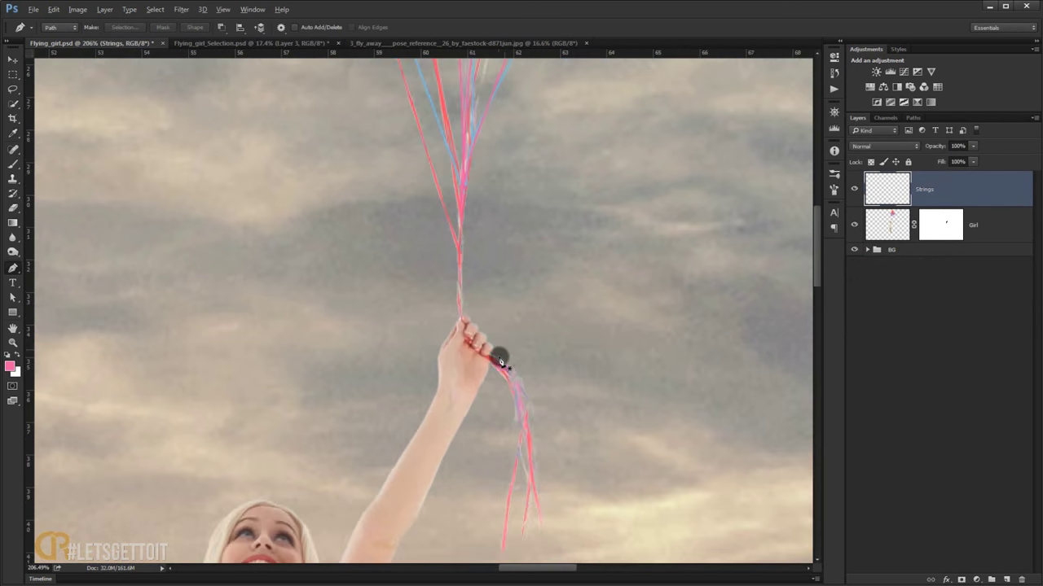
{"action": "scroll", "coordinate": [501, 361], "scroll_direction": "up", "scroll_amount": 2}
{"action": "left_click_drag", "start_coordinate": [484, 359], "coordinate": [396, 233]}
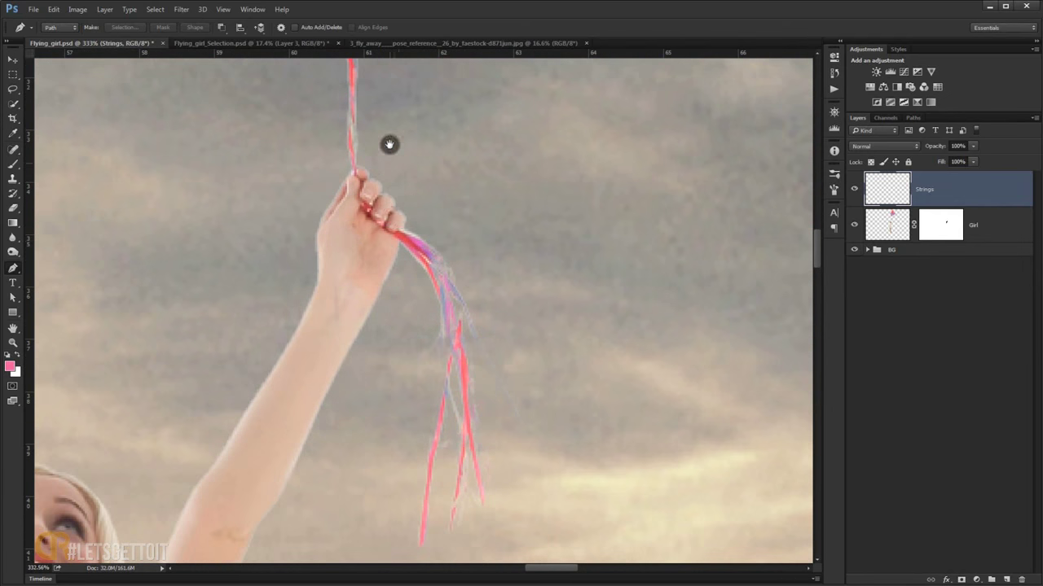
{"action": "left_click_drag", "start_coordinate": [388, 145], "coordinate": [404, 295]}
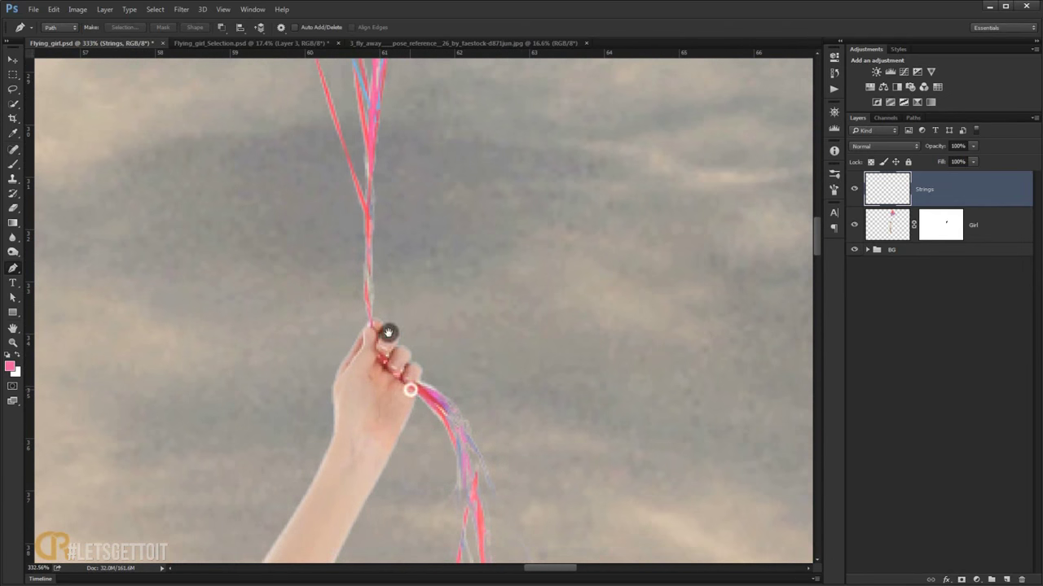
{"action": "left_click_drag", "start_coordinate": [446, 424], "coordinate": [402, 298]}
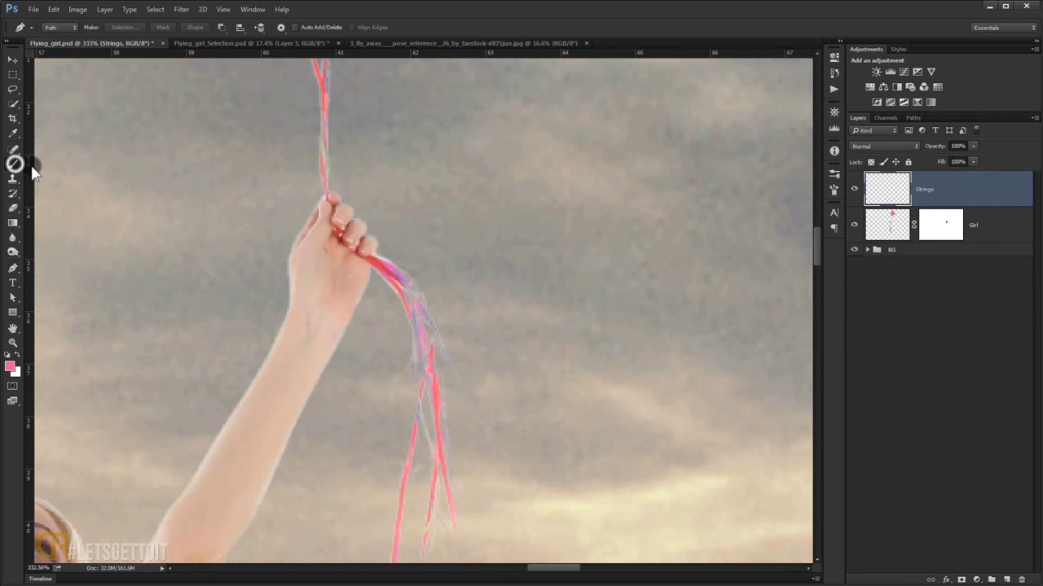
- Switch to a 2 px brush and sample red and lavender colours from the strings
{"action": "key", "text": "b"}
{"action": "scroll", "coordinate": [367, 247], "scroll_direction": "up", "scroll_amount": 3}
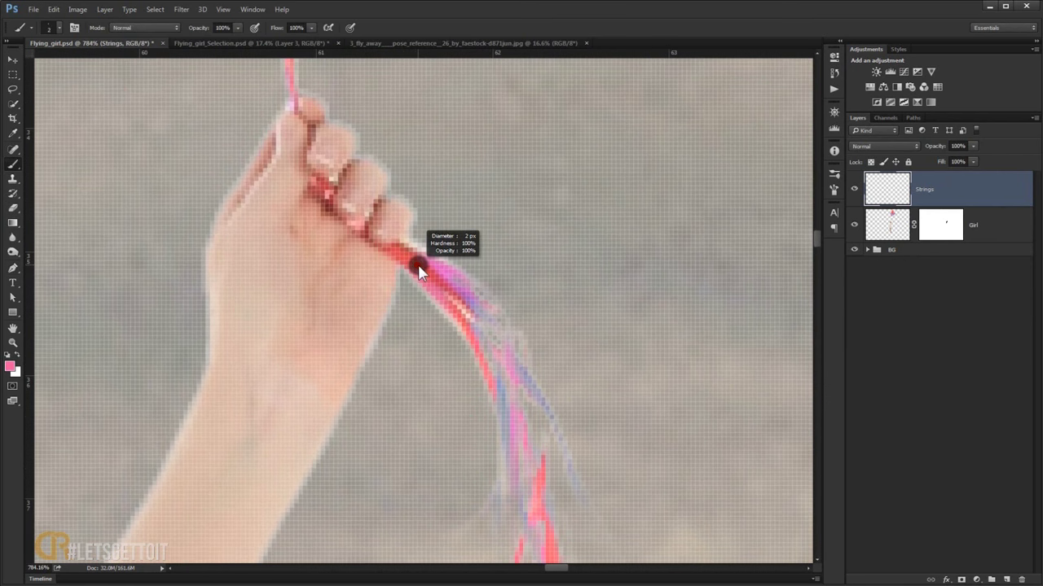
{"action": "left_click", "coordinate": [405, 255], "text": "alt"}
{"action": "mouse_move", "coordinate": [459, 286]}
{"action": "left_mouse_down"}
{"action": "mouse_move", "coordinate": [427, 248]}
{"action": "mouse_move", "coordinate": [463, 295]}
{"action": "mouse_move", "coordinate": [493, 388]}
{"action": "left_mouse_up"}
{"action": "left_click_drag", "start_coordinate": [485, 342], "coordinate": [468, 285]}
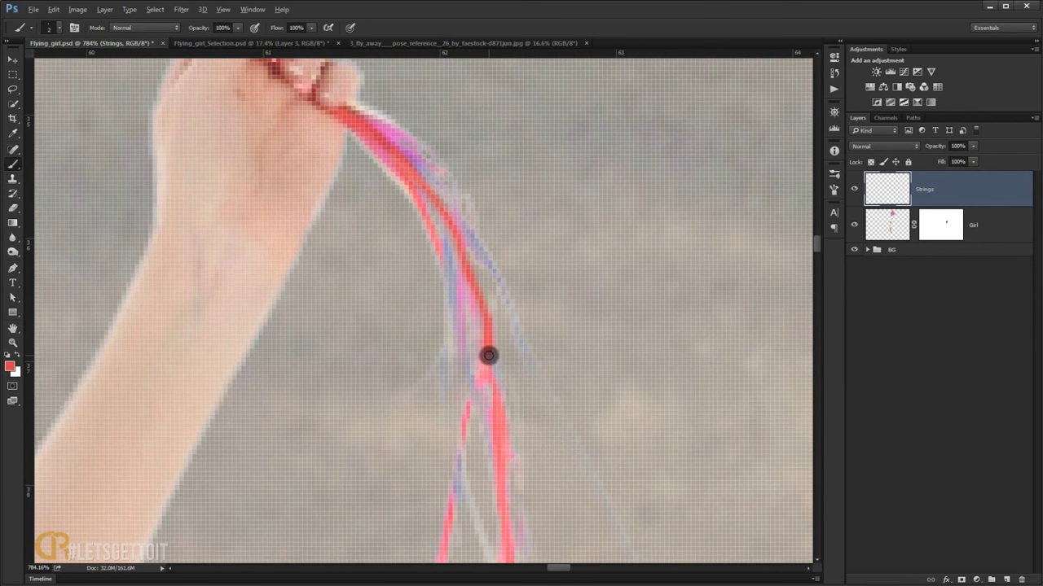
{"action": "right_click", "coordinate": [489, 328], "text": "alt"}
{"action": "left_click_drag", "start_coordinate": [478, 383], "coordinate": [414, 187]}
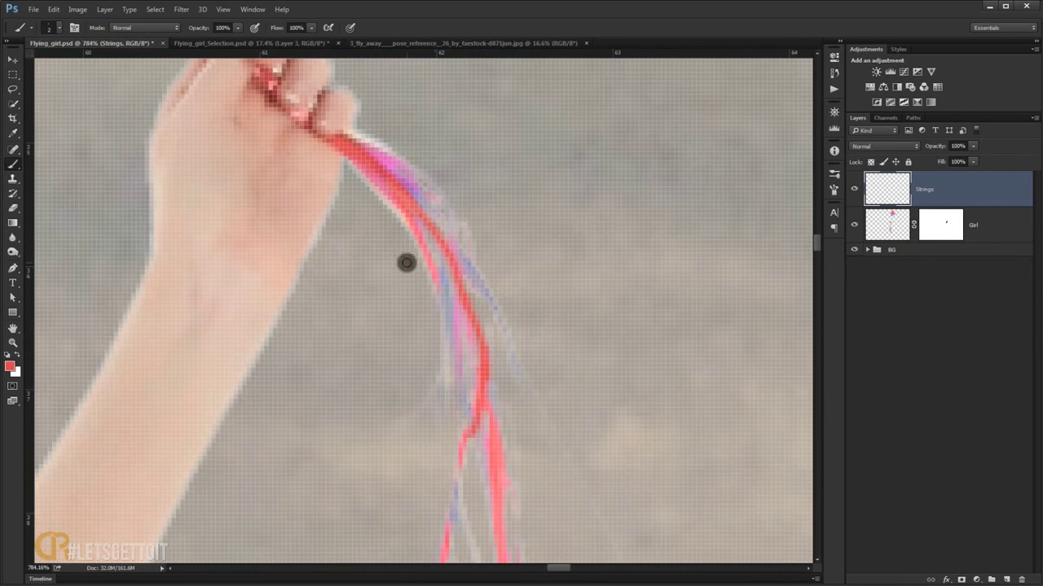
{"action": "left_click", "coordinate": [414, 187], "text": "alt"}
{"action": "scroll", "coordinate": [414, 187], "scroll_direction": "down", "scroll_amount": 2}
{"action": "scroll", "coordinate": [459, 433], "scroll_direction": "down", "scroll_amount": 3}
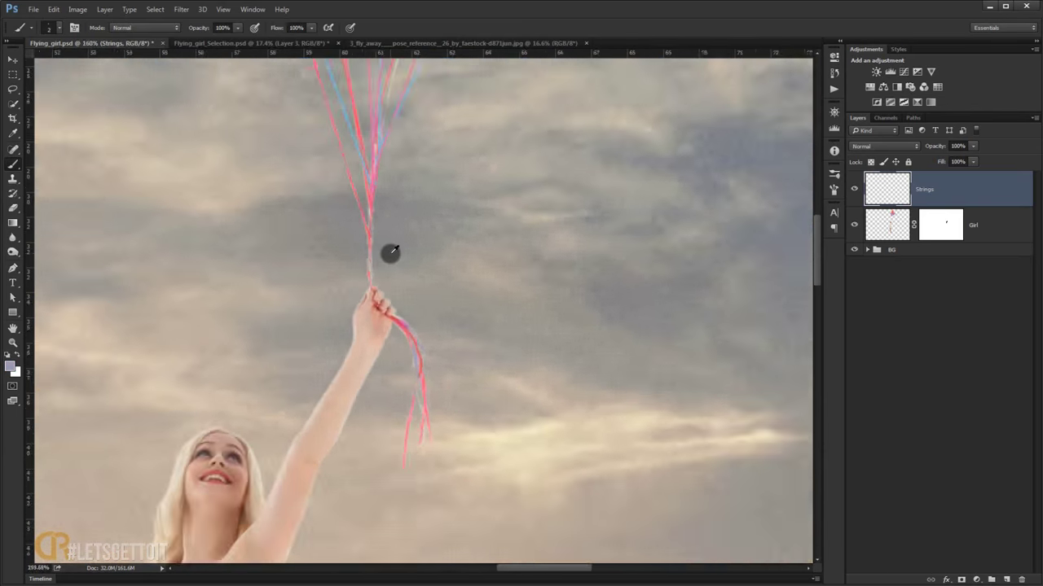
{"action": "scroll", "coordinate": [391, 252], "scroll_direction": "down", "scroll_amount": 2}
{"action": "scroll", "coordinate": [424, 356], "scroll_direction": "up", "scroll_amount": 5}
{"action": "scroll", "coordinate": [395, 261], "scroll_direction": "up", "scroll_amount": 2}
- Paint a blue strand below the hand at 74% brush opacity
{"action": "left_click", "coordinate": [11, 367]}
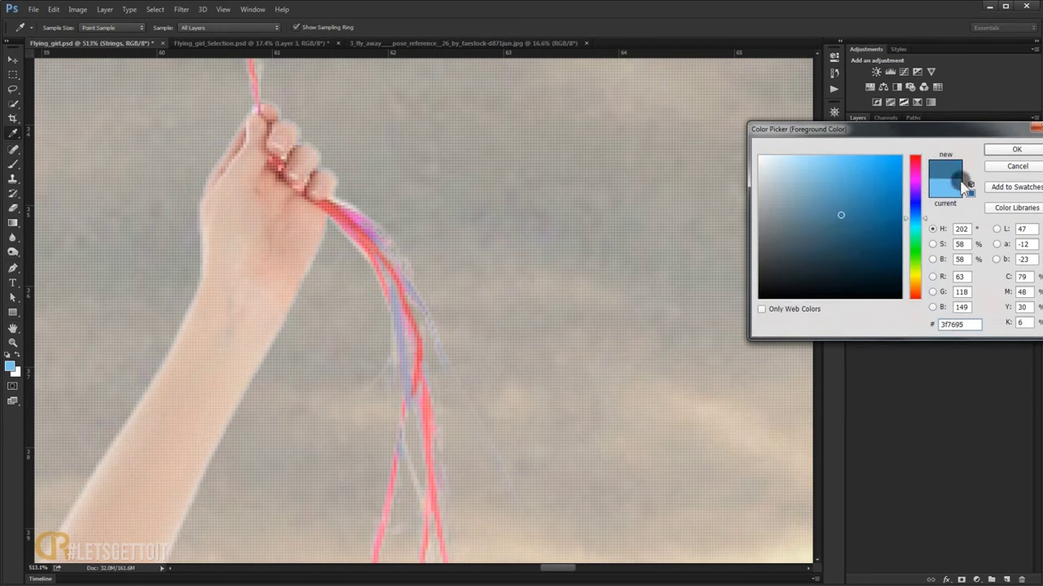
{"action": "left_click", "coordinate": [1016, 149]}
{"action": "key", "text": "7"}
{"action": "key", "text": "4"}
{"action": "left_click_drag", "start_coordinate": [358, 225], "coordinate": [442, 337]}
{"action": "scroll", "coordinate": [337, 197], "scroll_direction": "up", "scroll_amount": 2}
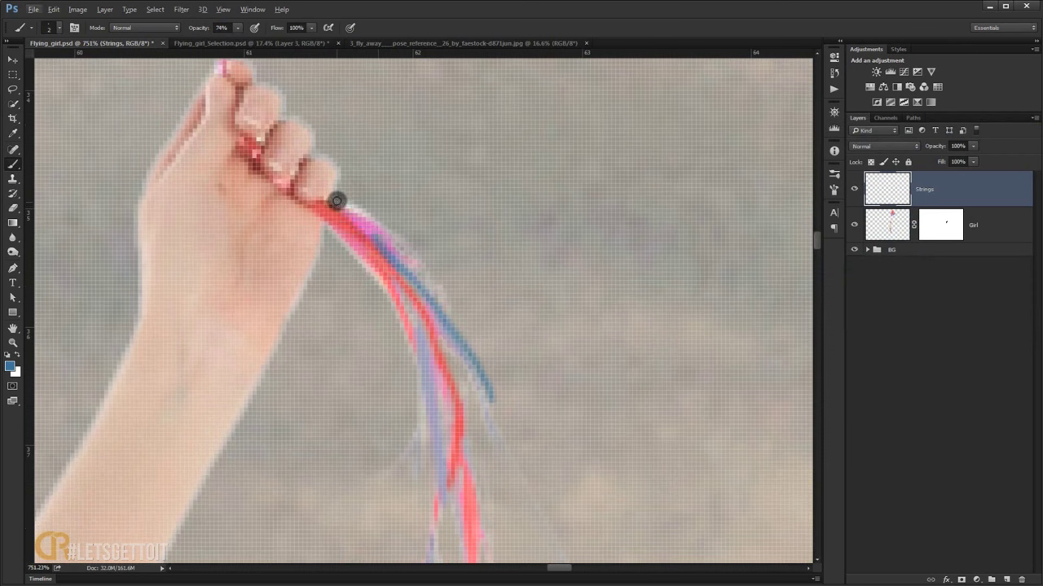
{"action": "scroll", "coordinate": [445, 339], "scroll_direction": "down", "scroll_amount": 3}
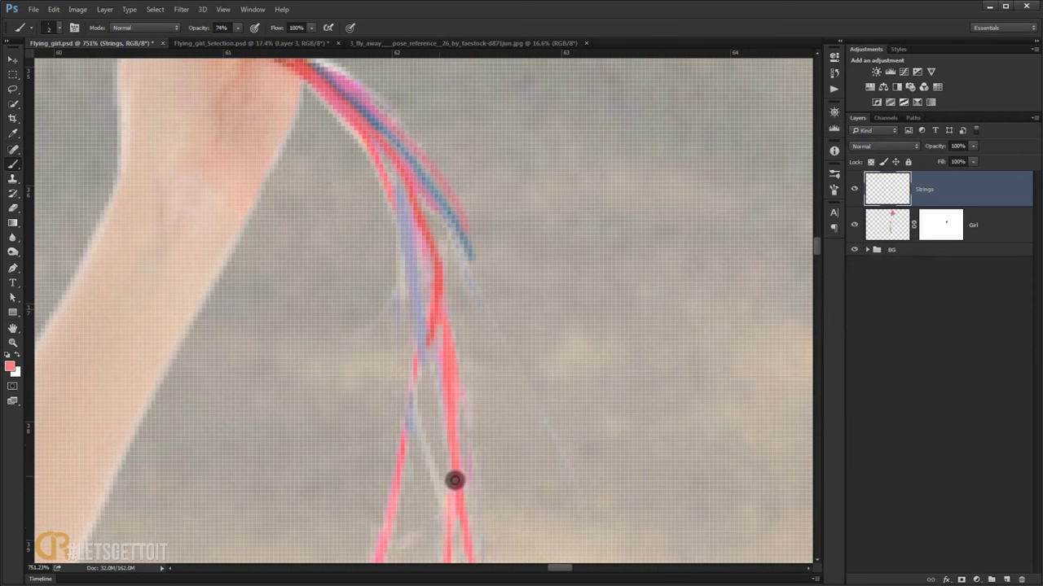
{"action": "scroll", "coordinate": [454, 480], "scroll_direction": "down", "scroll_amount": 2}
- Repaint and extend the red right-hand strand, then fit the whole image on screen
{"action": "left_click_drag", "start_coordinate": [468, 301], "coordinate": [513, 444]}
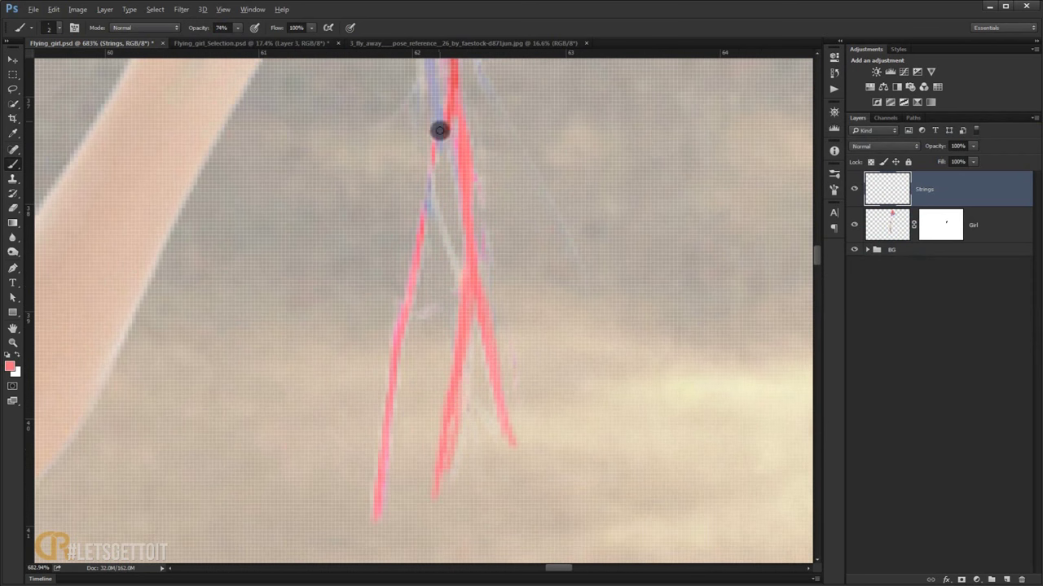
{"action": "scroll", "coordinate": [458, 278], "scroll_direction": "down", "scroll_amount": 10}
{"action": "scroll", "coordinate": [431, 333], "scroll_direction": "up", "scroll_amount": 8}
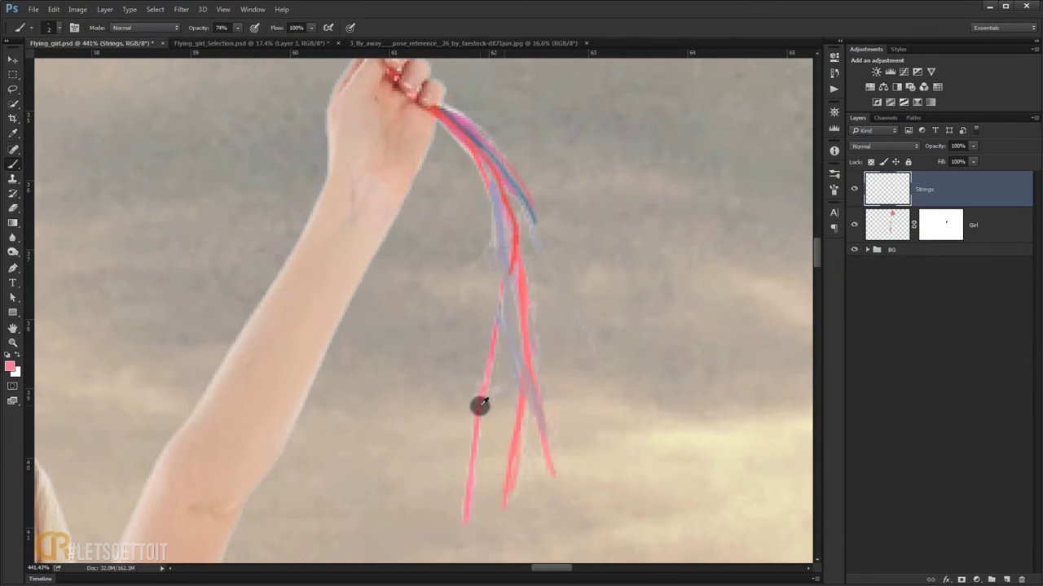
{"action": "scroll", "coordinate": [503, 303], "scroll_direction": "down", "scroll_amount": 2}
{"action": "scroll", "coordinate": [507, 250], "scroll_direction": "down", "scroll_amount": 3}
{"action": "scroll", "coordinate": [498, 370], "scroll_direction": "down", "scroll_amount": 3}
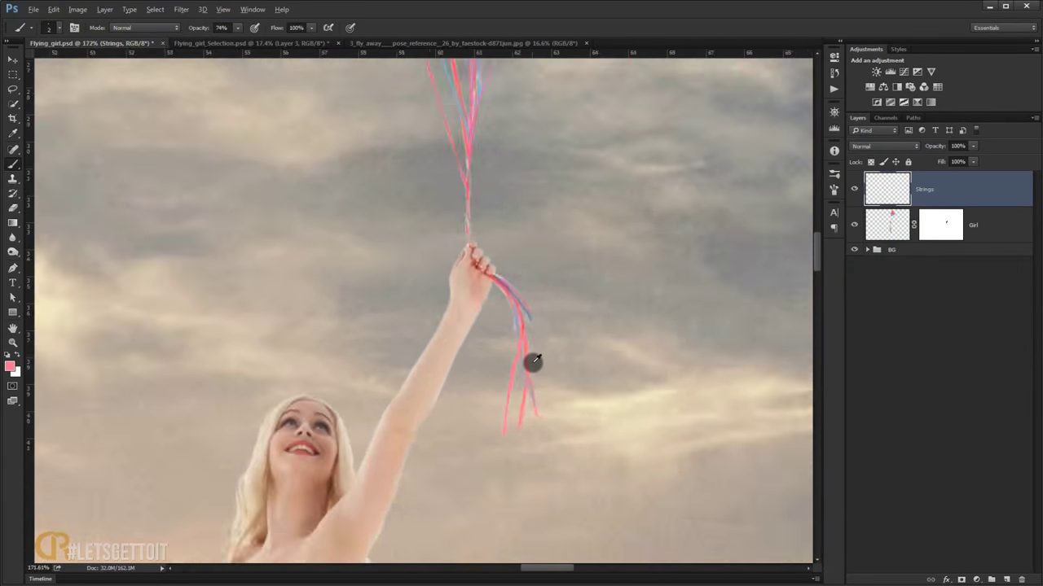
{"action": "scroll", "coordinate": [530, 361], "scroll_direction": "down", "scroll_amount": 3}
{"action": "scroll", "coordinate": [533, 361], "scroll_direction": "down", "scroll_amount": 1}
{"action": "scroll", "coordinate": [551, 356], "scroll_direction": "down", "scroll_amount": 1}
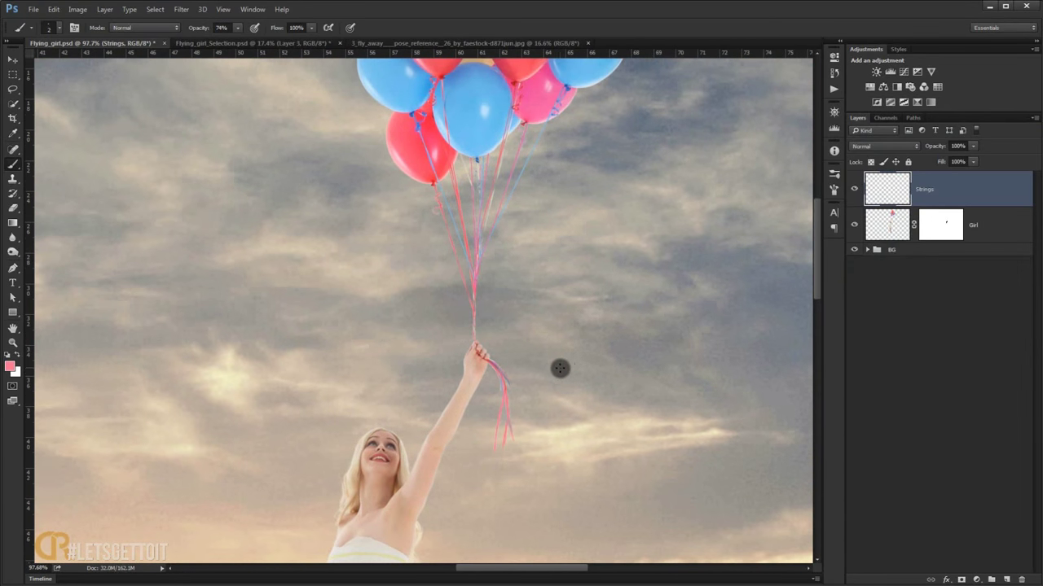
{"action": "key", "text": "ctrl+0"}
{"action": "key", "text": "v"}
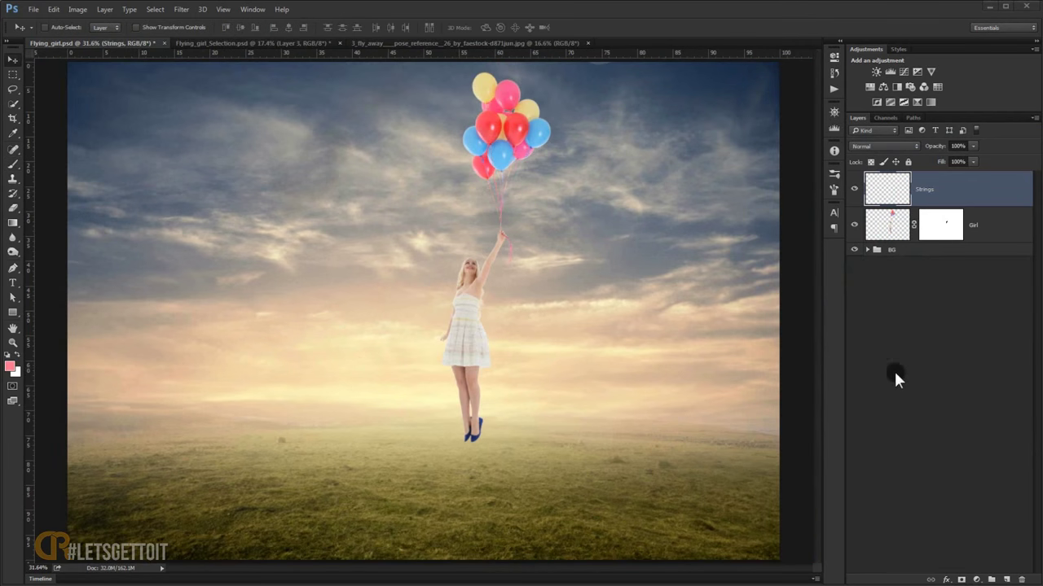
- Make the Girl layer active and zoom in on the balloons and her hand
{"action": "left_click", "coordinate": [1001, 227]}
{"action": "scroll", "coordinate": [529, 196], "scroll_direction": "up", "scroll_amount": 2}
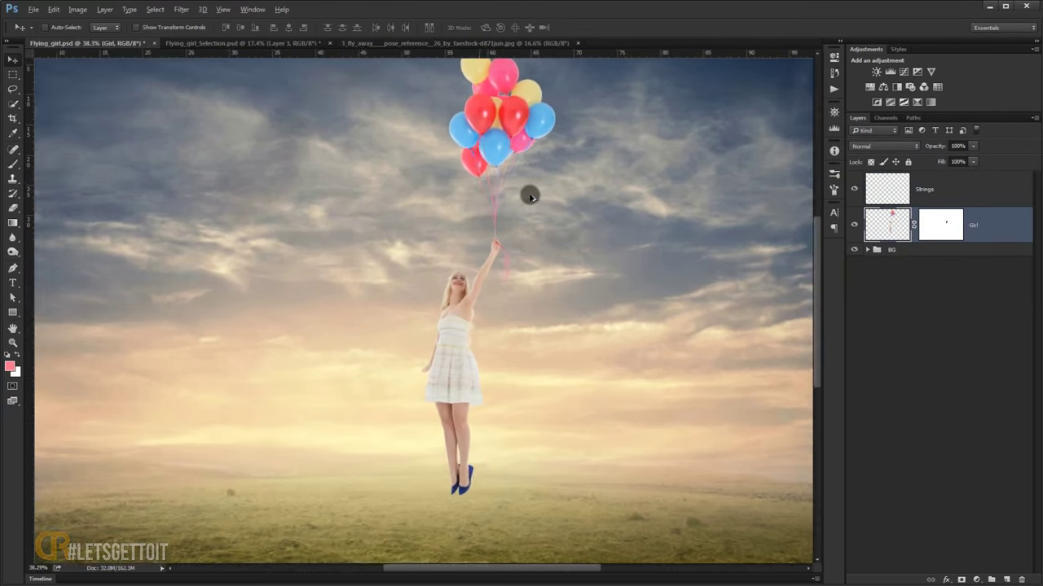
{"action": "scroll", "coordinate": [528, 196], "scroll_direction": "up", "scroll_amount": 2}
{"action": "mouse_move", "coordinate": [479, 274]}
{"action": "left_mouse_down"}
{"action": "mouse_move", "coordinate": [444, 338]}
{"action": "mouse_move", "coordinate": [453, 318]}
{"action": "left_mouse_up"}
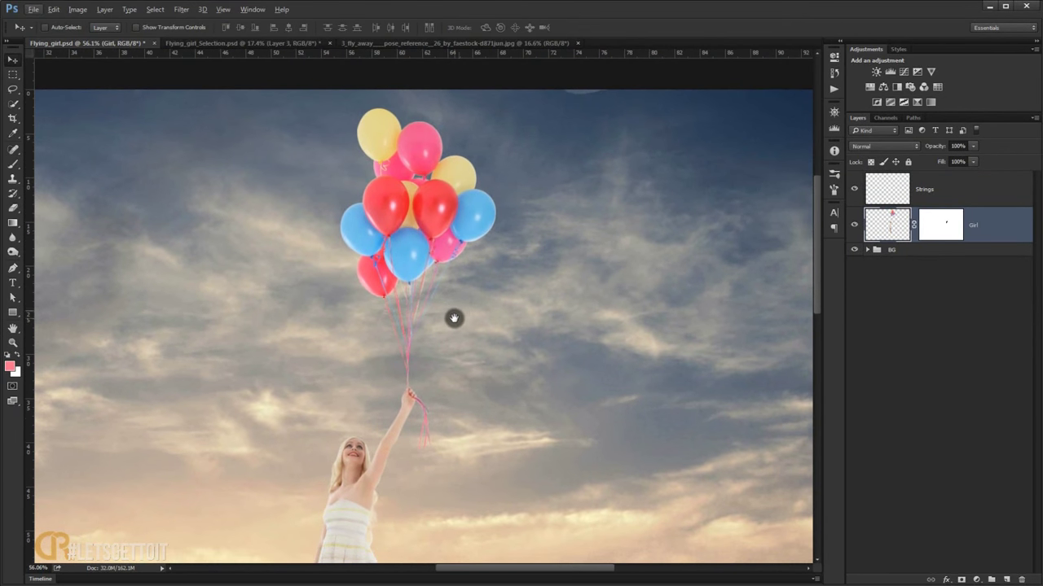
{"action": "scroll", "coordinate": [383, 326], "scroll_direction": "down", "scroll_amount": 1}
{"action": "scroll", "coordinate": [408, 337], "scroll_direction": "up", "scroll_amount": 3}
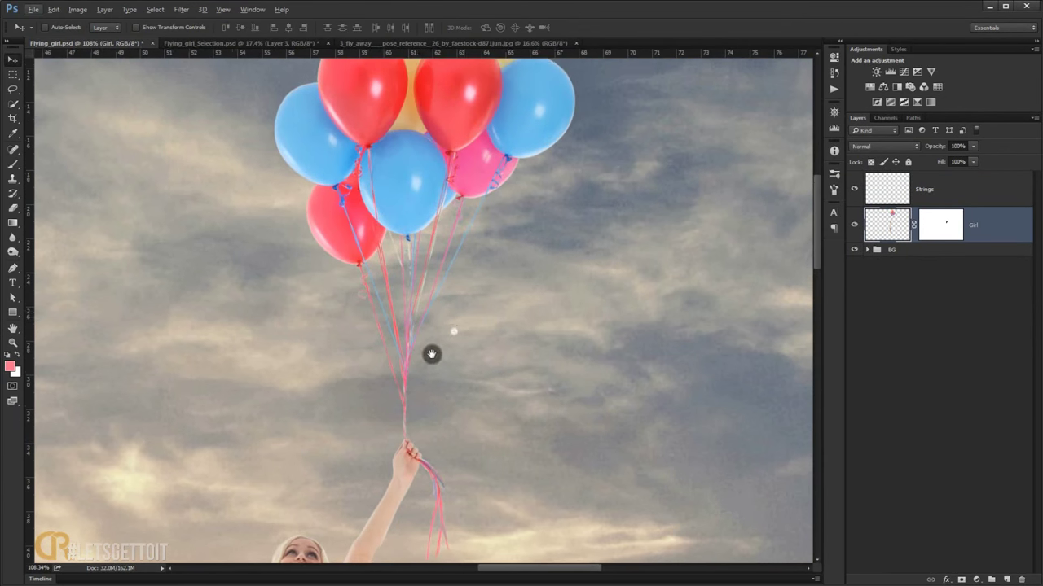
{"action": "scroll", "coordinate": [431, 354], "scroll_direction": "up", "scroll_amount": 2}
{"action": "left_click_drag", "start_coordinate": [428, 356], "coordinate": [407, 359]}
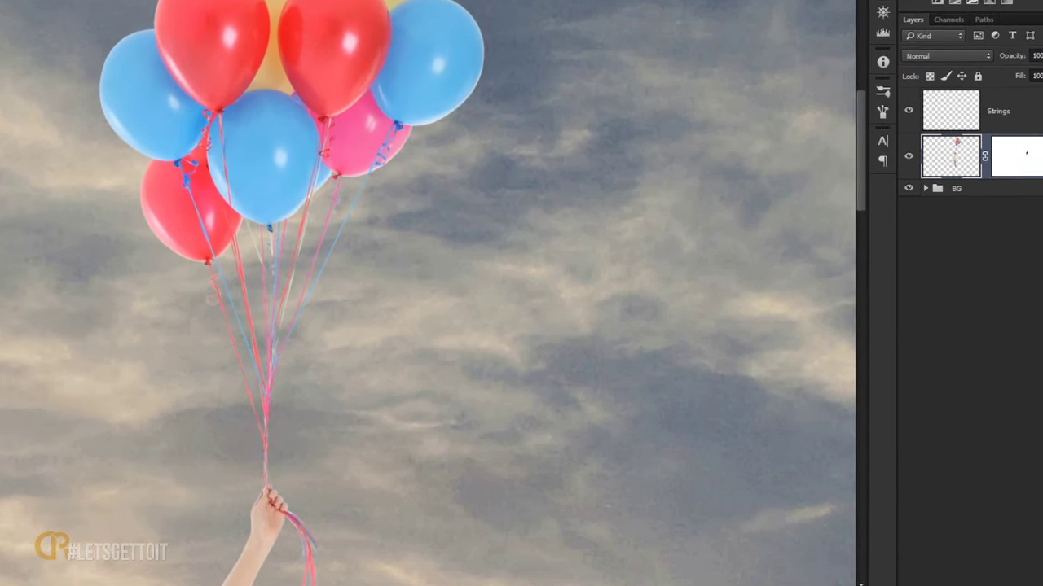
- Turn on Inner Glow in the Girl layer's style with a dark glow colour
{"action": "double_click", "coordinate": [1006, 225]}
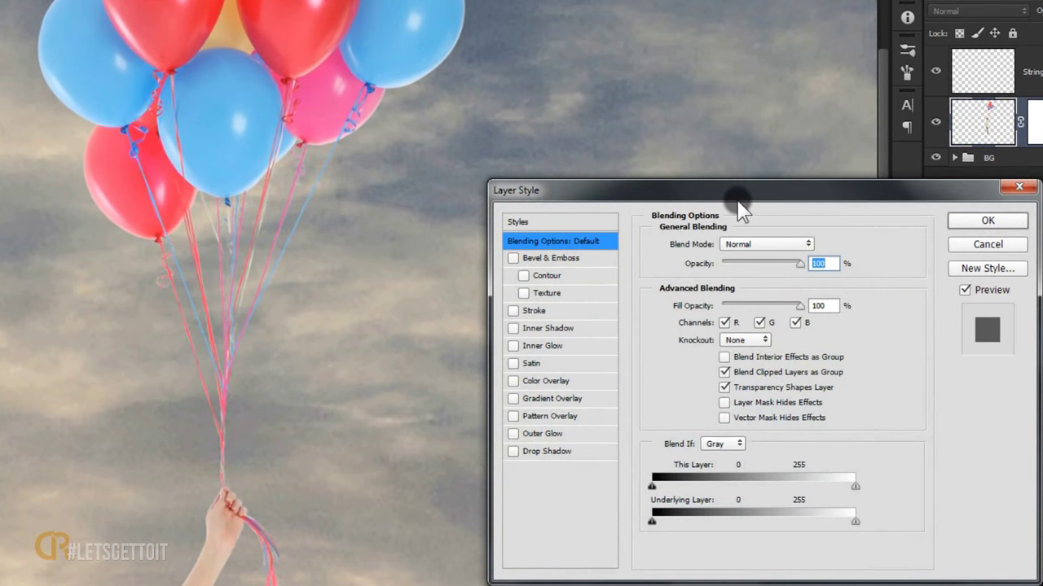
{"action": "left_click_drag", "start_coordinate": [757, 202], "coordinate": [762, 203]}
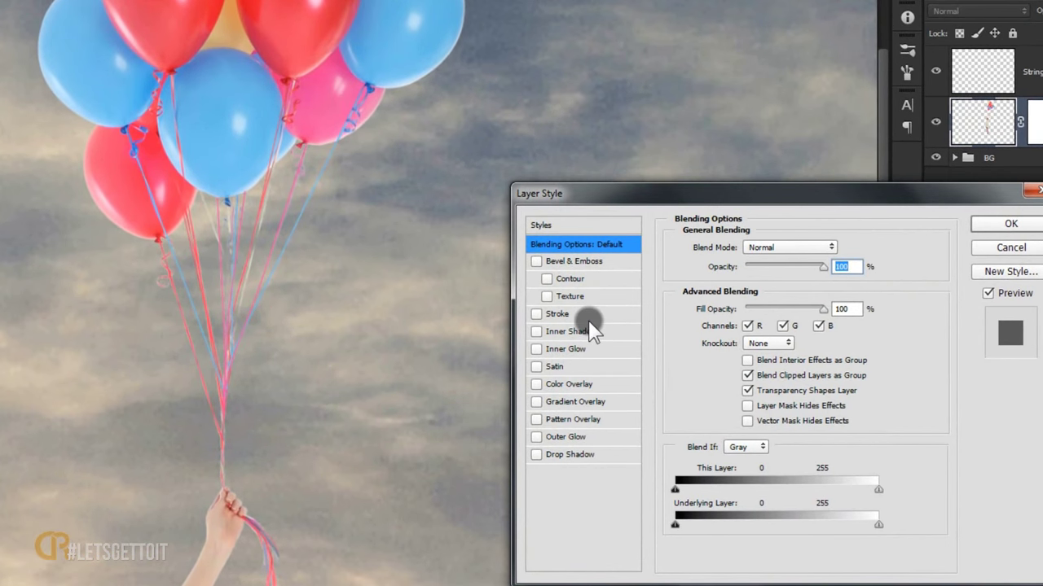
{"action": "left_click", "coordinate": [570, 351]}
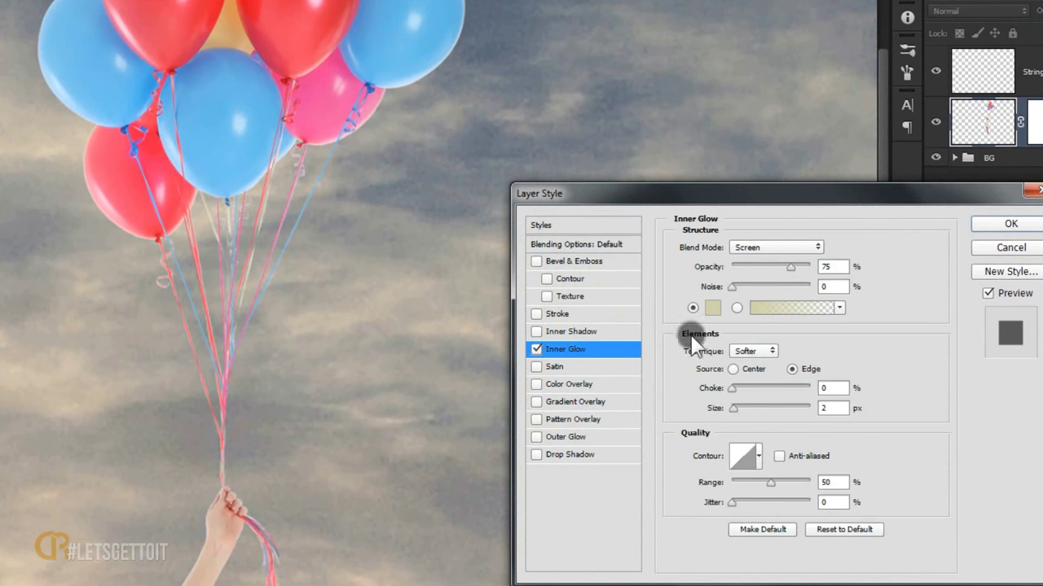
{"action": "left_click", "coordinate": [711, 308]}
{"action": "mouse_move", "coordinate": [824, 157]}
{"action": "left_mouse_down"}
{"action": "mouse_move", "coordinate": [824, 187]}
{"action": "mouse_move", "coordinate": [814, 190]}
{"action": "left_mouse_up"}
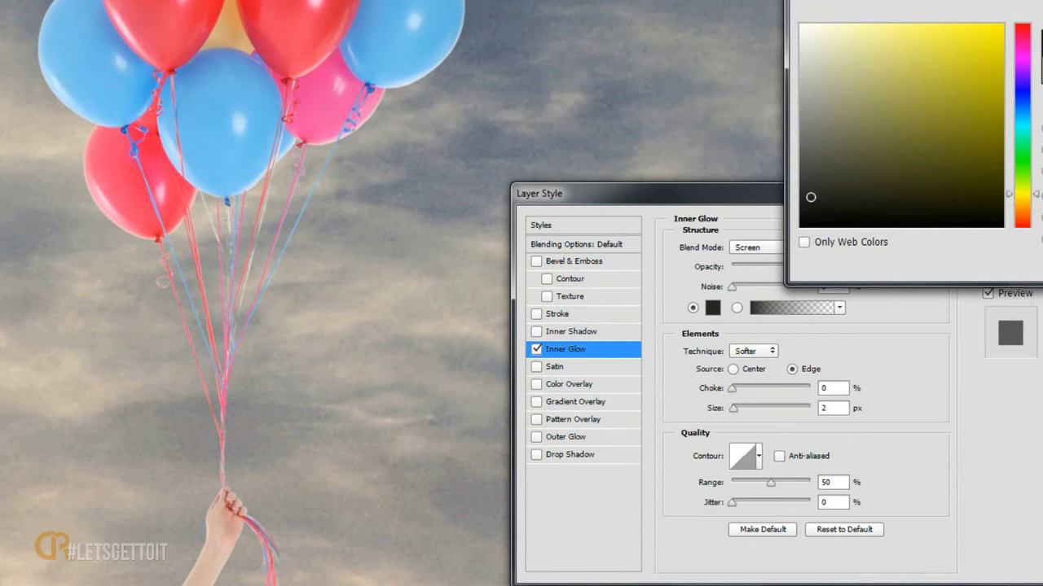
{"action": "key", "text": "Return"}
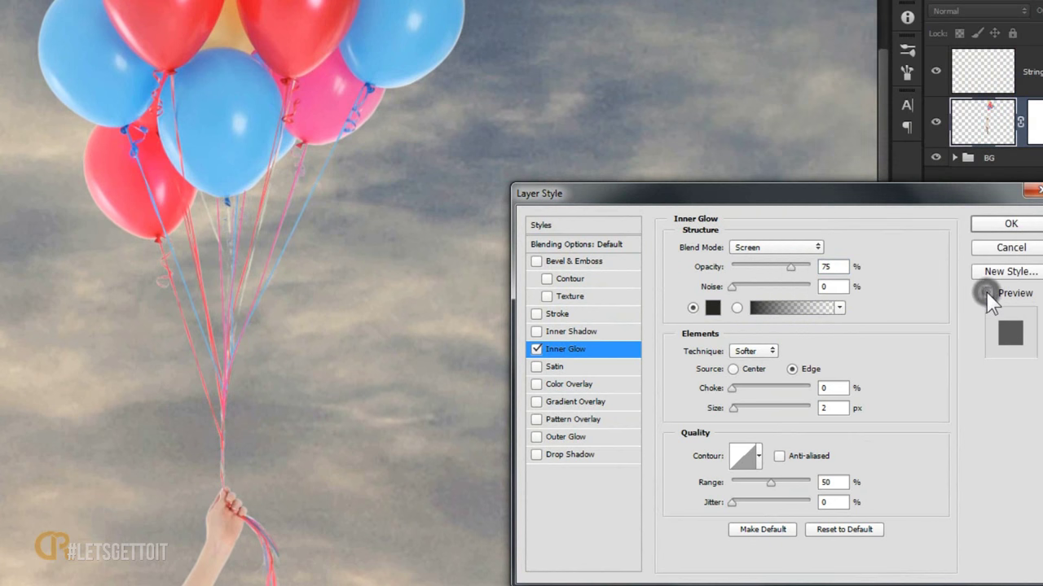
- Set the inner glow to Linear Burn, 20% opacity and a 12 px size
{"action": "left_click", "coordinate": [769, 247]}
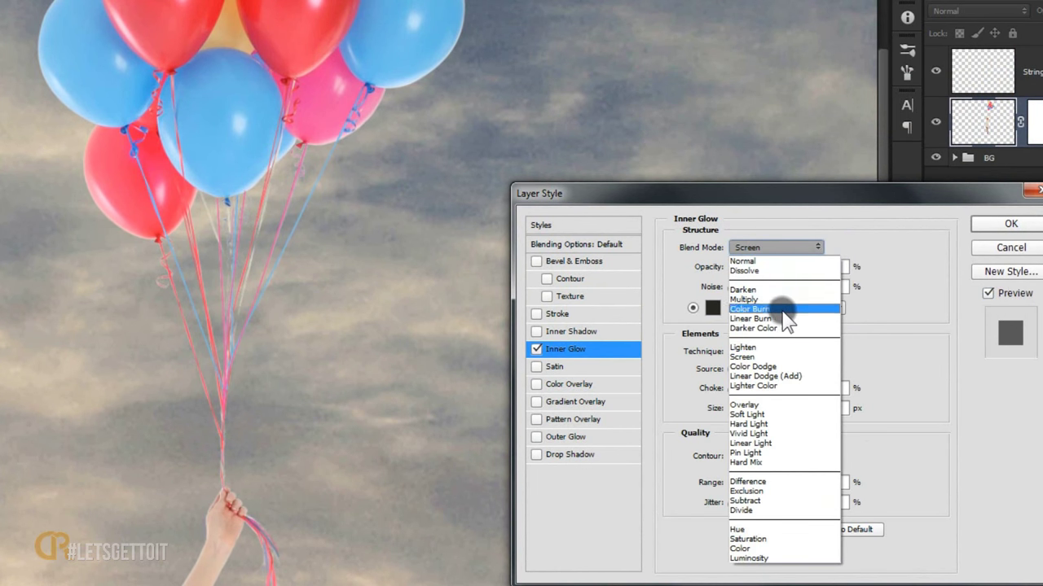
{"action": "left_click", "coordinate": [774, 318]}
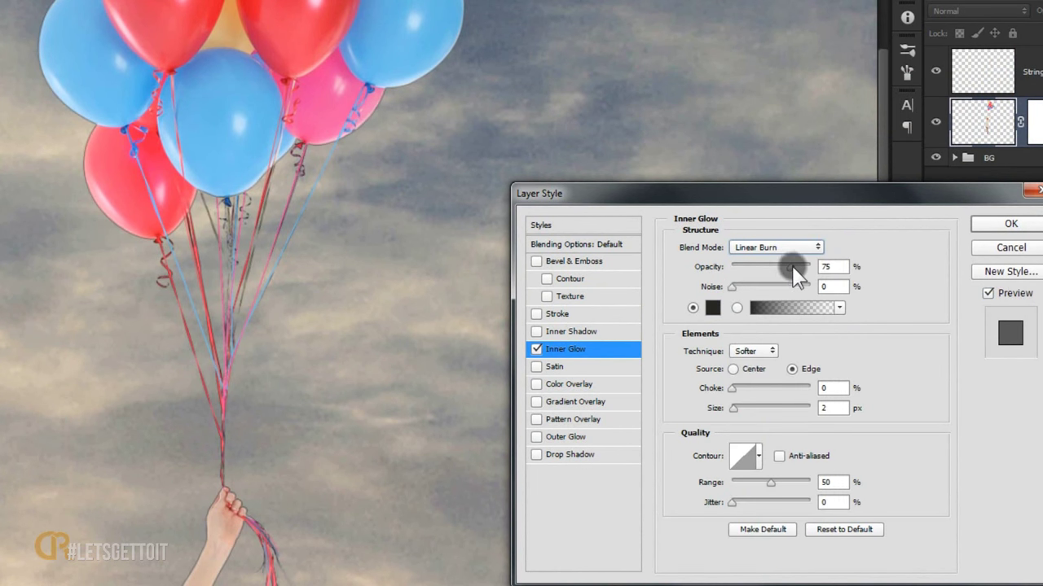
{"action": "left_click_drag", "start_coordinate": [792, 275], "coordinate": [761, 273]}
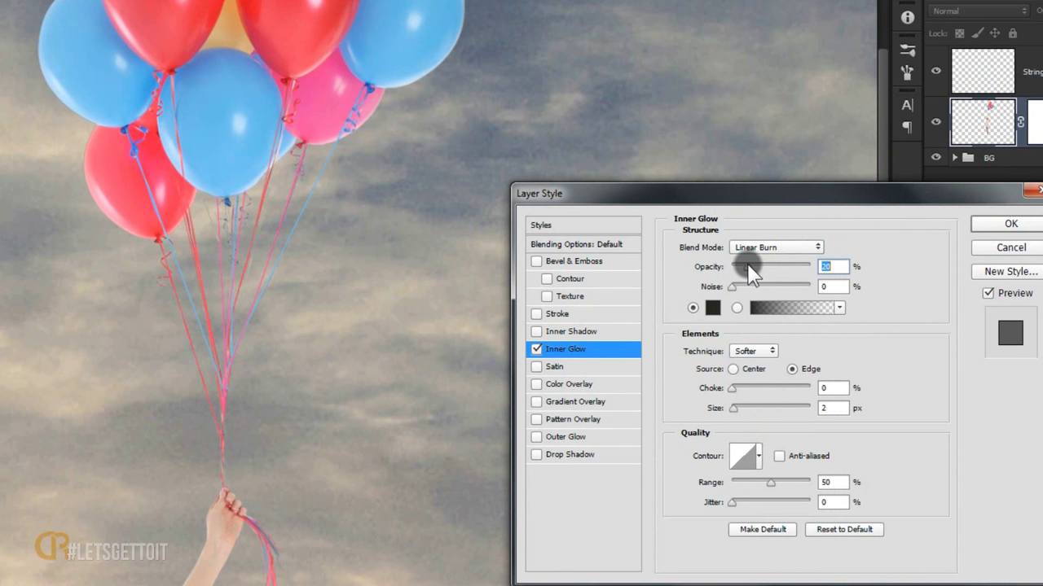
{"action": "left_click_drag", "start_coordinate": [733, 408], "coordinate": [742, 410]}
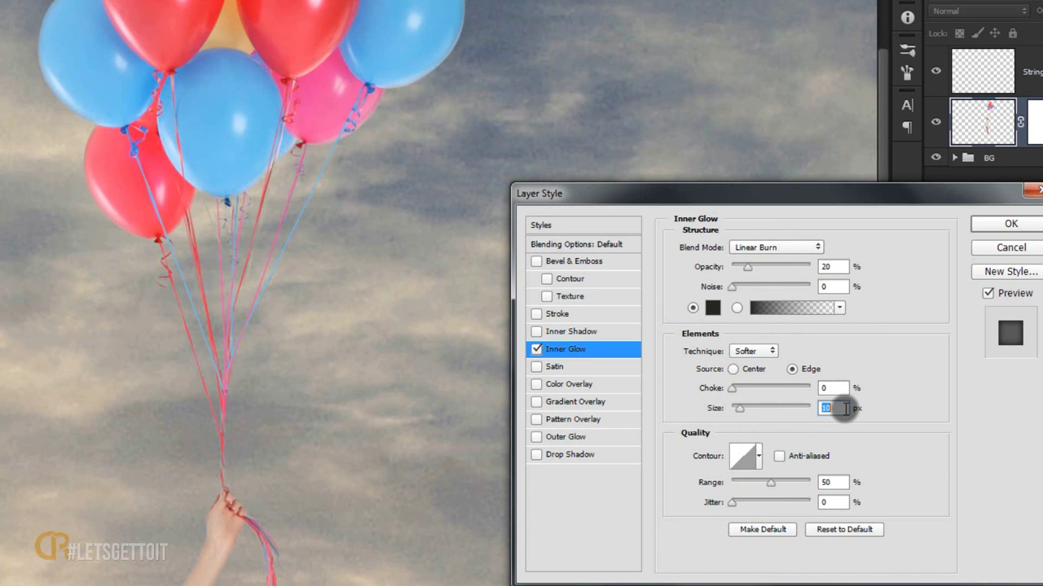
{"action": "left_click", "coordinate": [987, 293]}
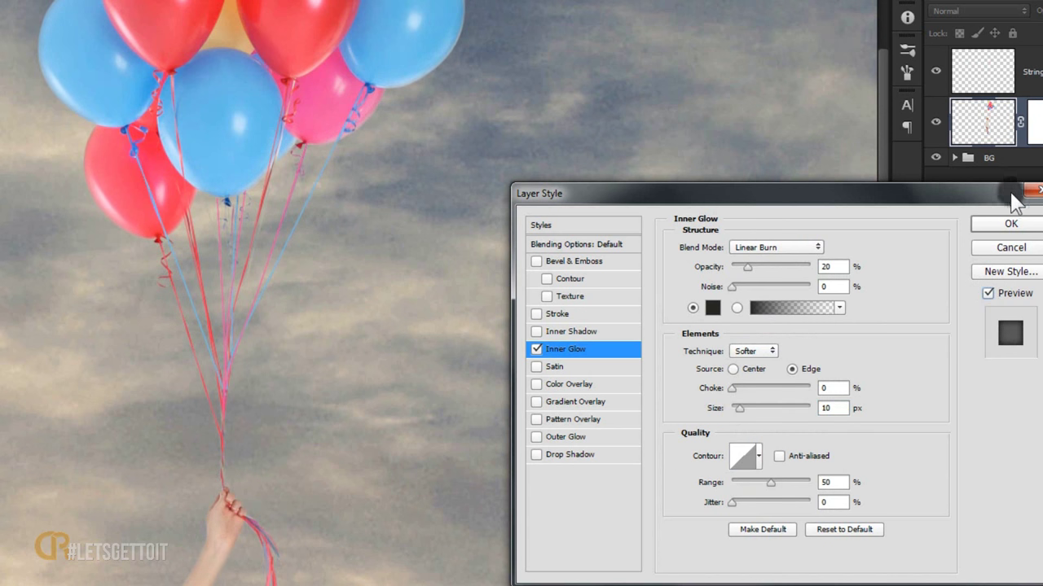
{"action": "double_click", "coordinate": [829, 408]}
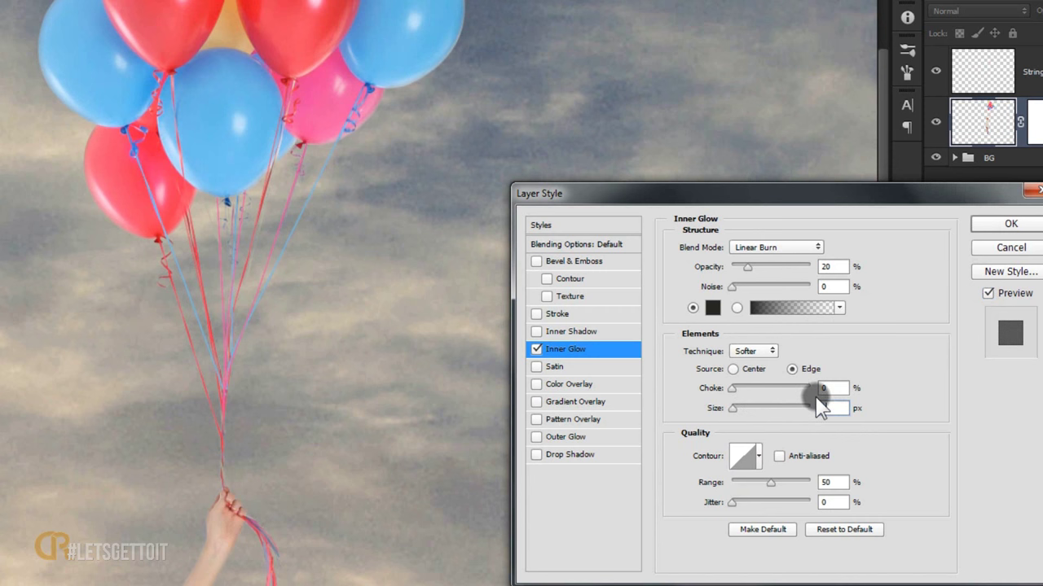
{"action": "type", "text": "12"}
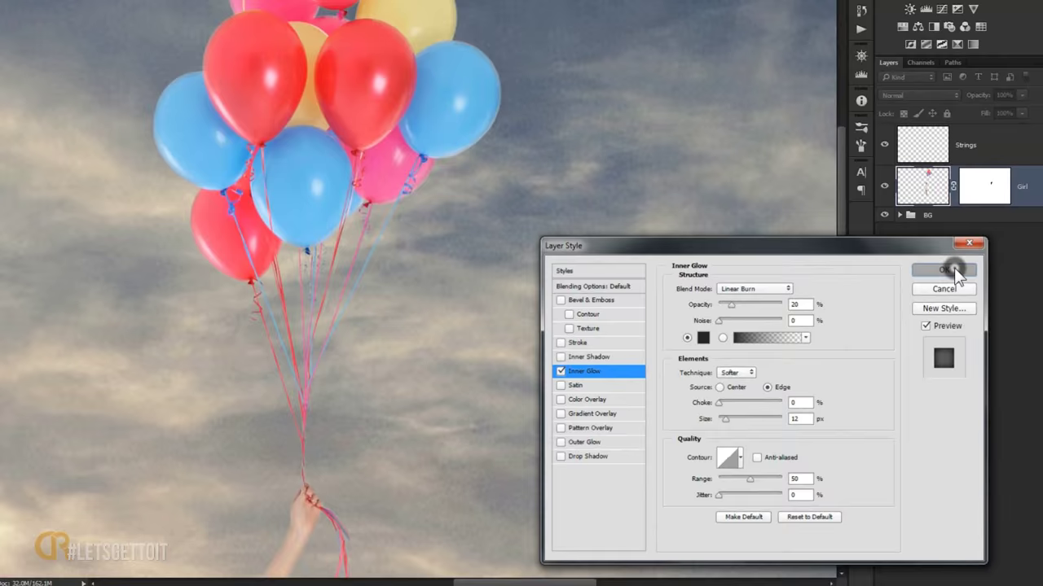
- Apply the glow, split it into a separate Girl's Inner Glow layer, and select it
{"action": "left_click", "coordinate": [950, 270]}
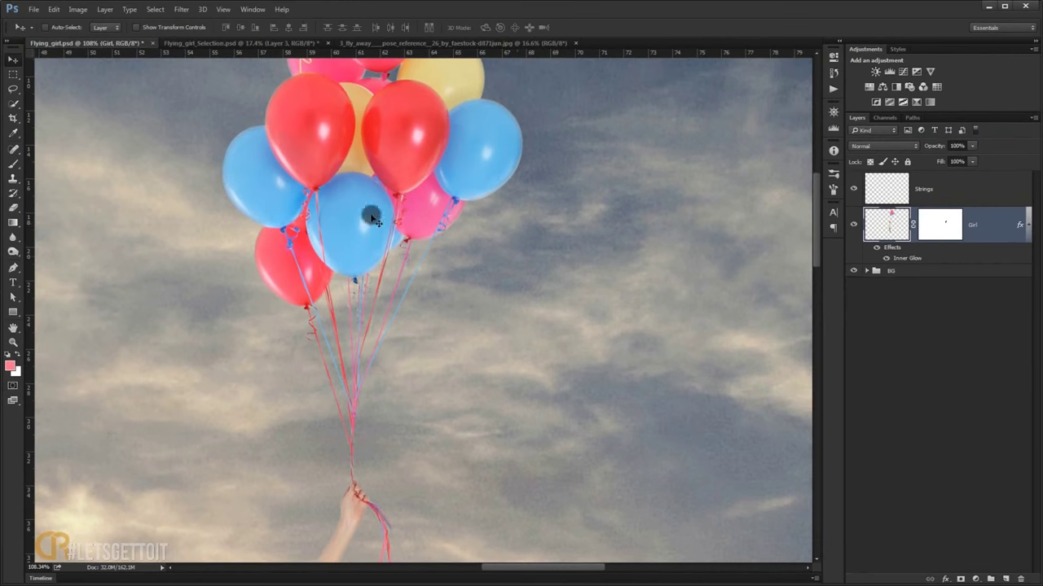
{"action": "scroll", "coordinate": [370, 216], "scroll_direction": "down", "scroll_amount": 5}
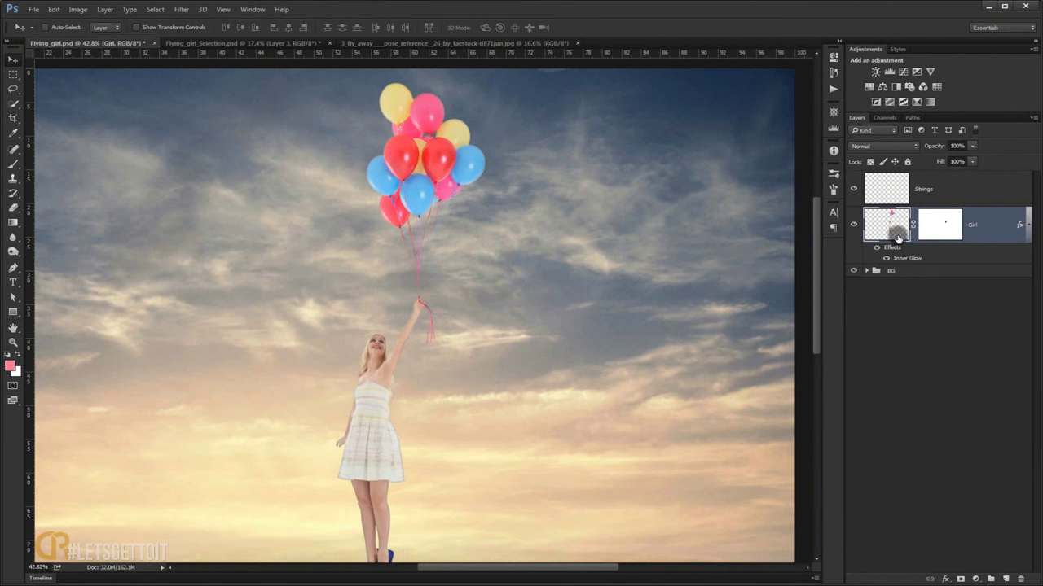
{"action": "left_click", "coordinate": [879, 249]}
{"action": "left_click_drag", "start_coordinate": [405, 271], "coordinate": [408, 268]}
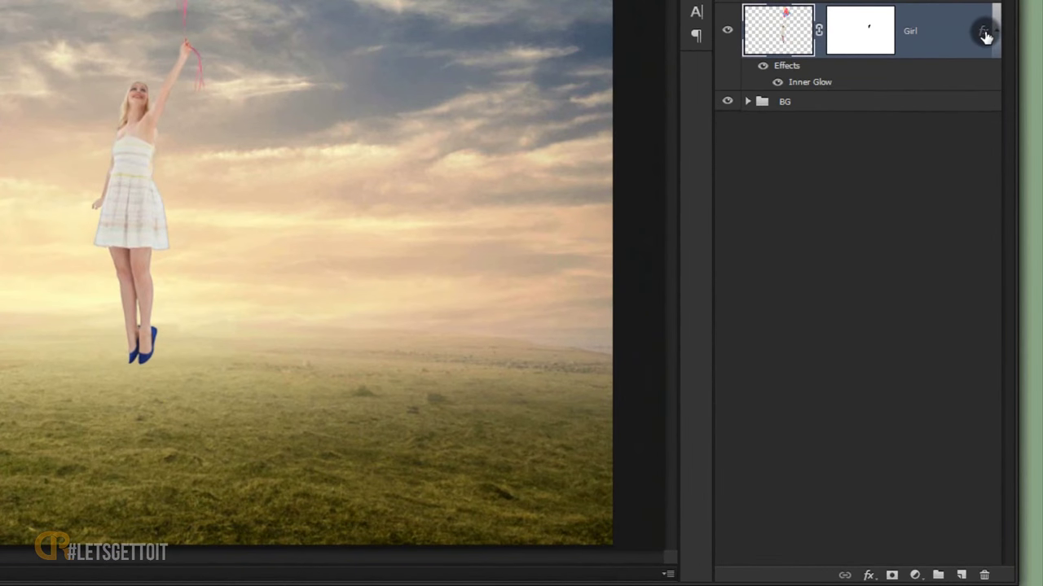
{"action": "right_click", "coordinate": [986, 37]}
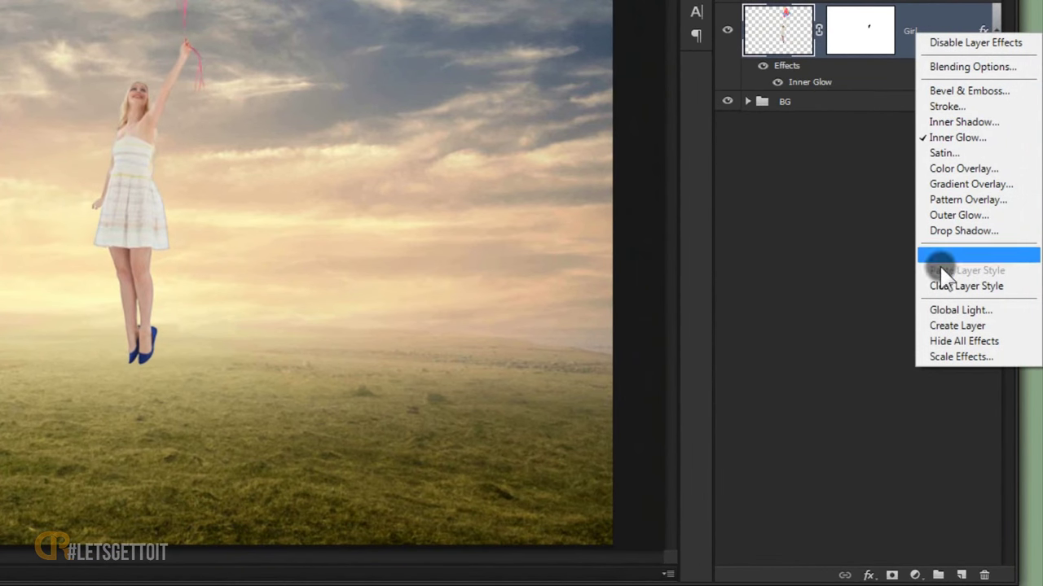
{"action": "left_click", "coordinate": [973, 328]}
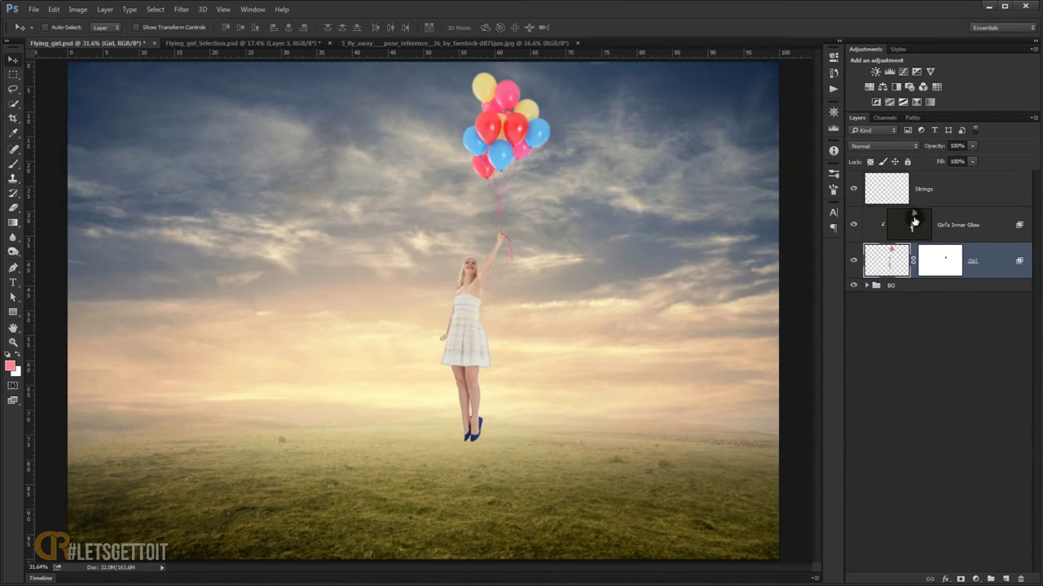
{"action": "left_click", "coordinate": [914, 220]}
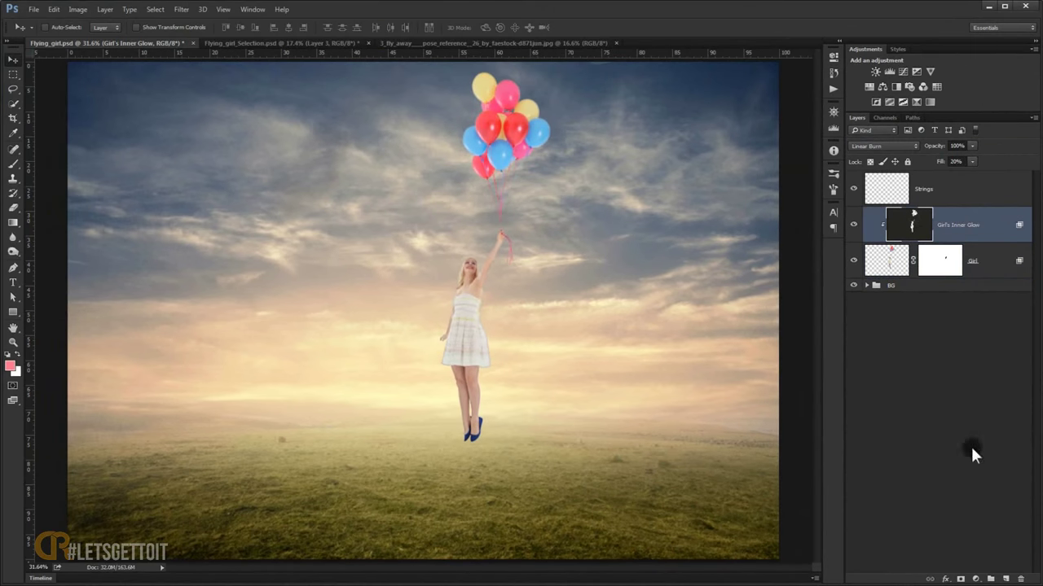
- Add a mask to Girl's Inner Glow and set a large black brush at 100% opacity
{"action": "left_click", "coordinate": [962, 580]}
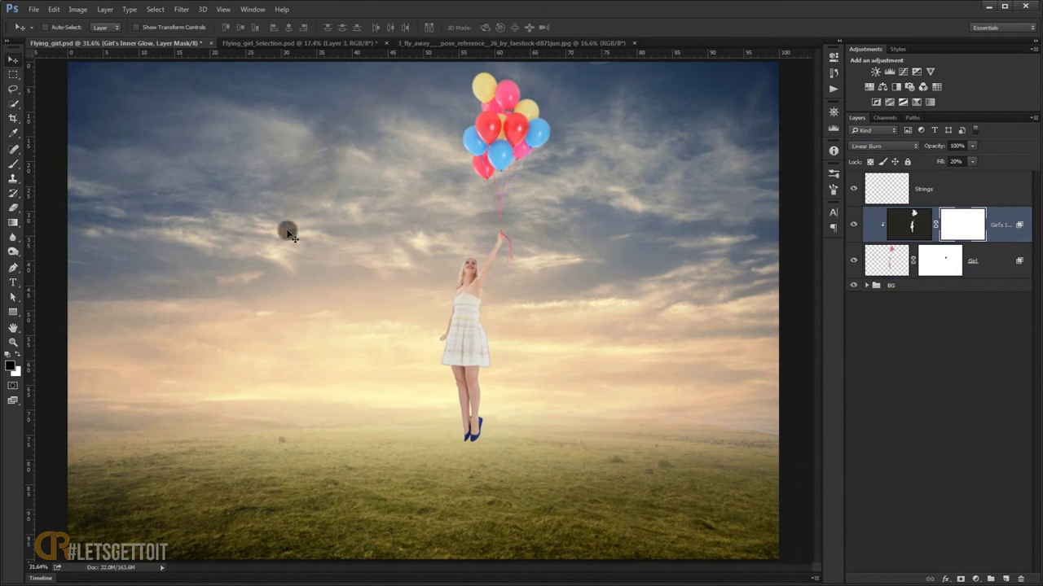
{"action": "left_click", "coordinate": [13, 163]}
{"action": "left_click_drag", "start_coordinate": [452, 383], "coordinate": [481, 402]}
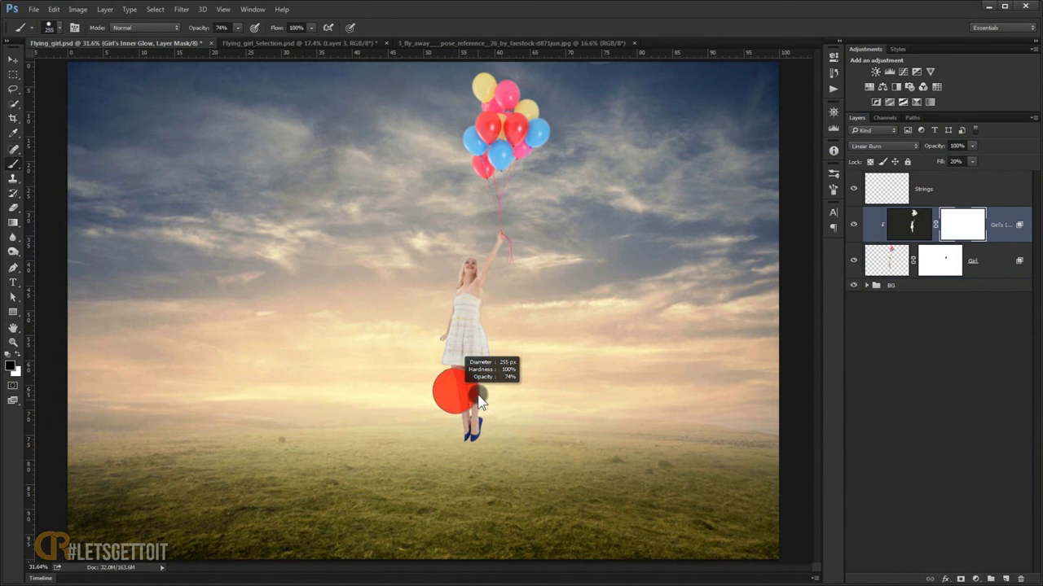
{"action": "left_click_drag", "start_coordinate": [484, 484], "coordinate": [489, 485]}
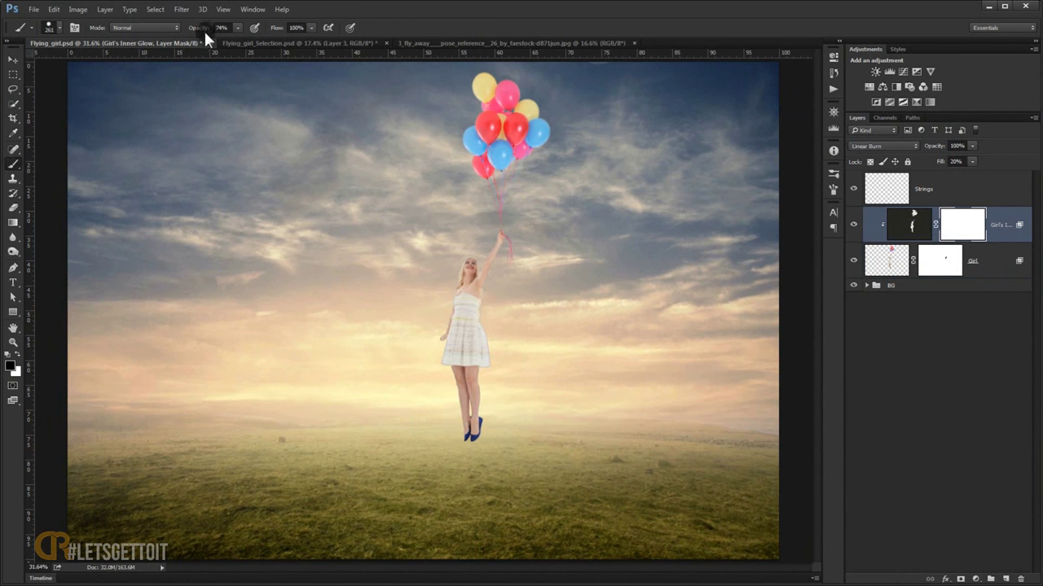
{"action": "type", "text": "100"}
{"action": "key", "text": "Return"}
{"action": "left_click_drag", "start_coordinate": [438, 365], "coordinate": [461, 298]}
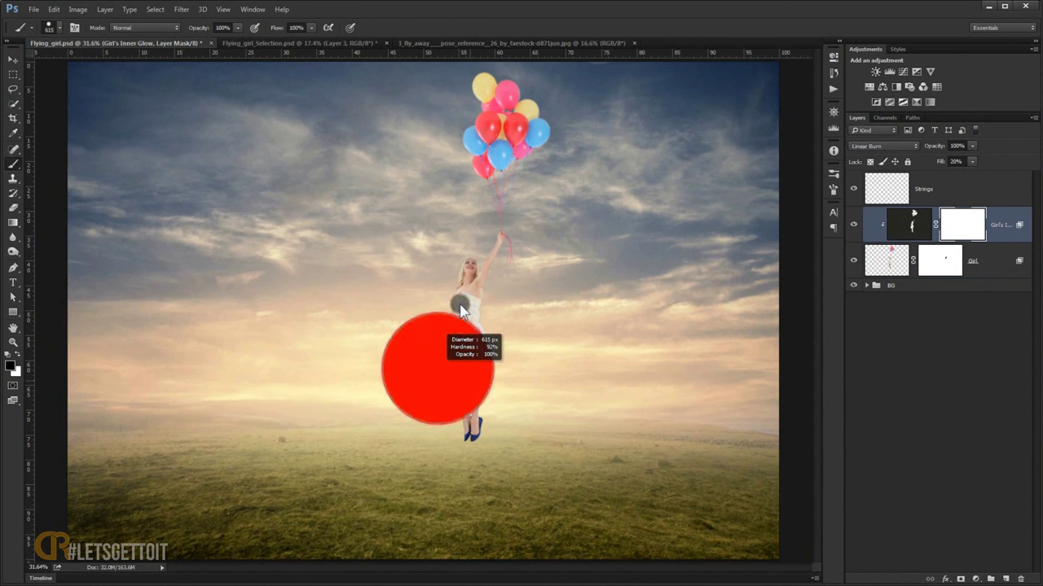
{"action": "scroll", "coordinate": [432, 458], "scroll_direction": "up", "scroll_amount": 5}
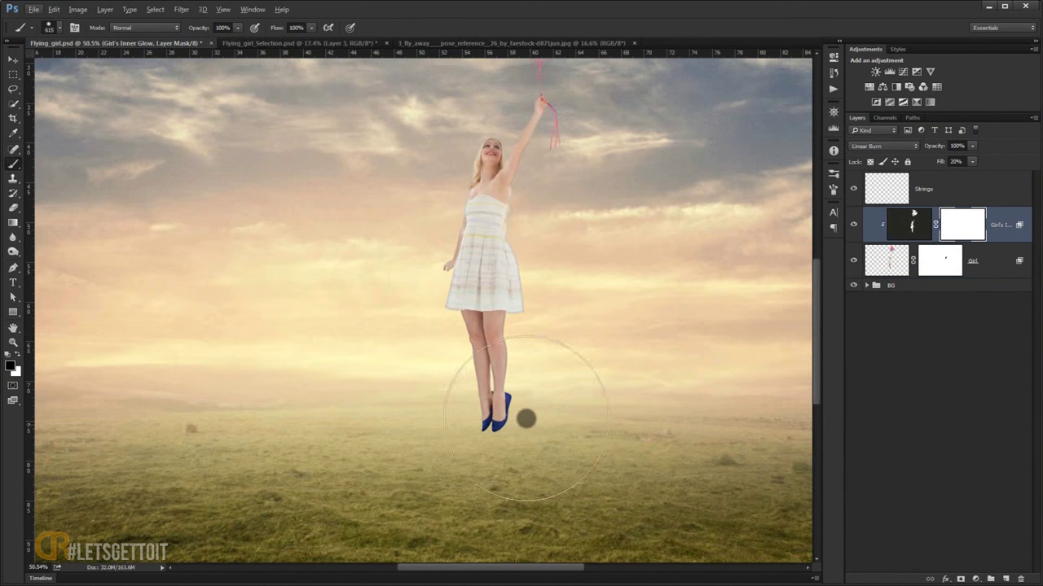
- Paint black on the mask over the girl's legs, face and hand with smaller brushes
{"action": "left_click", "coordinate": [446, 329]}
{"action": "left_click_drag", "start_coordinate": [439, 221], "coordinate": [454, 218]}
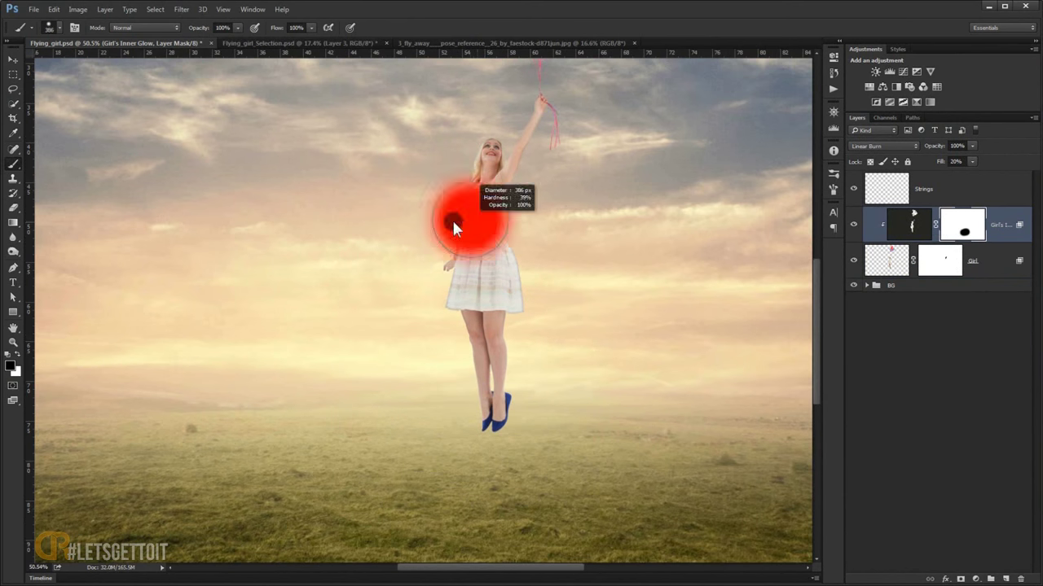
{"action": "scroll", "coordinate": [514, 144], "scroll_direction": "up", "scroll_amount": 5}
{"action": "left_click_drag", "start_coordinate": [363, 312], "coordinate": [341, 313]}
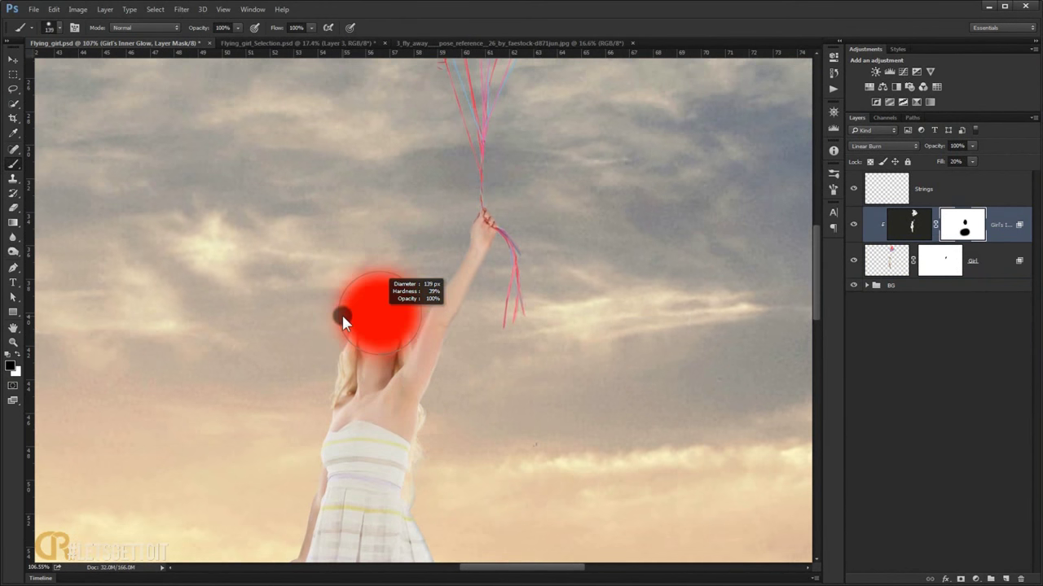
{"action": "scroll", "coordinate": [442, 284], "scroll_direction": "up", "scroll_amount": 1}
{"action": "scroll", "coordinate": [457, 240], "scroll_direction": "up", "scroll_amount": 1}
{"action": "left_click_drag", "start_coordinate": [475, 209], "coordinate": [503, 233]}
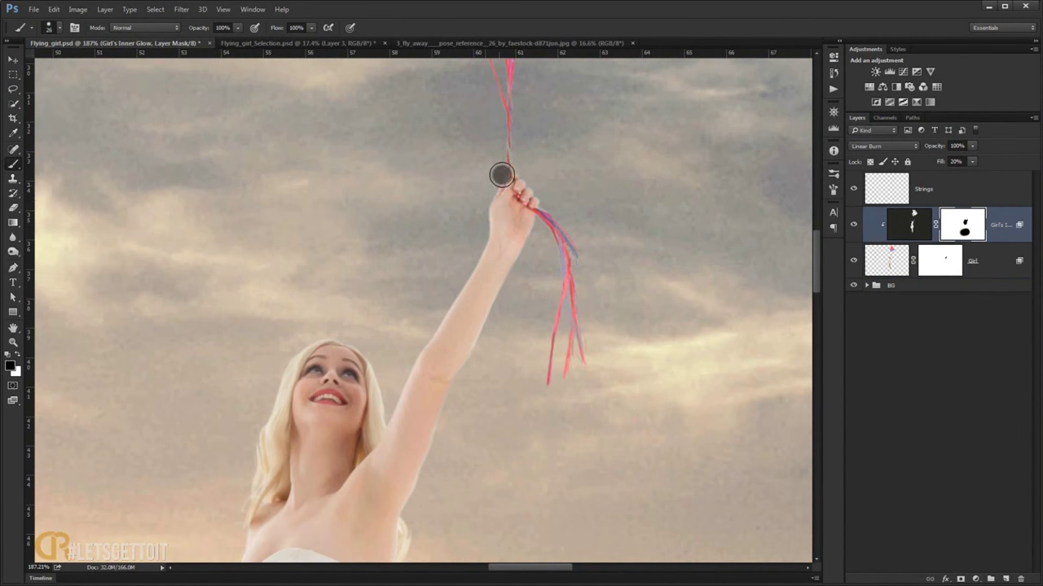
{"action": "scroll", "coordinate": [538, 191], "scroll_direction": "down", "scroll_amount": 2}
{"action": "scroll", "coordinate": [542, 249], "scroll_direction": "down", "scroll_amount": 2}
{"action": "scroll", "coordinate": [503, 350], "scroll_direction": "down", "scroll_amount": 3}
{"action": "scroll", "coordinate": [502, 349], "scroll_direction": "up", "scroll_amount": 3}
- Paint over the balloons at 37% brush opacity and compare the image without the glow
{"action": "left_click_drag", "start_coordinate": [615, 297], "coordinate": [693, 320]}
{"action": "type", "text": "37"}
{"action": "key", "text": "Return"}
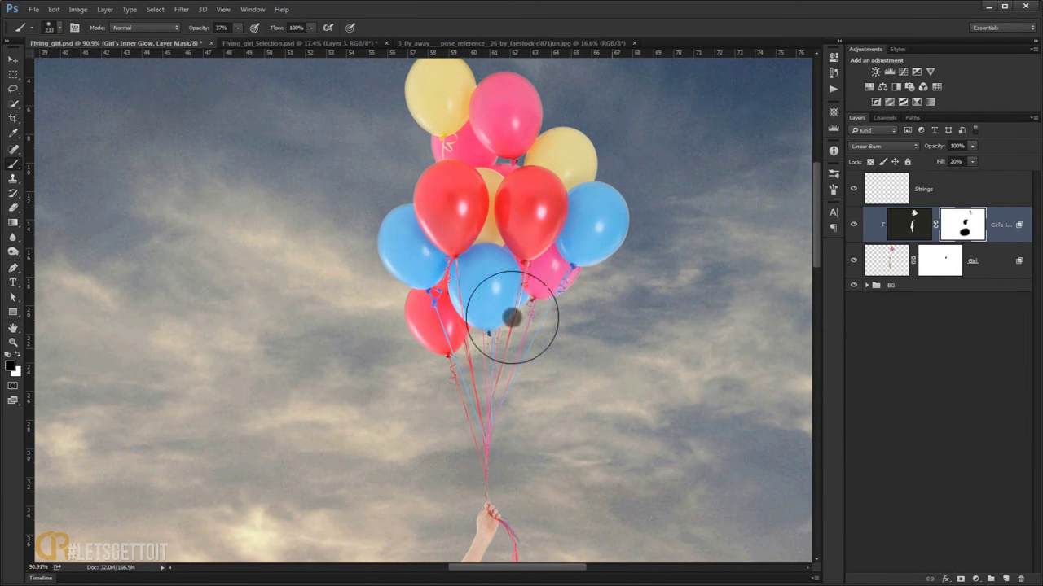
{"action": "left_click", "coordinate": [855, 227]}
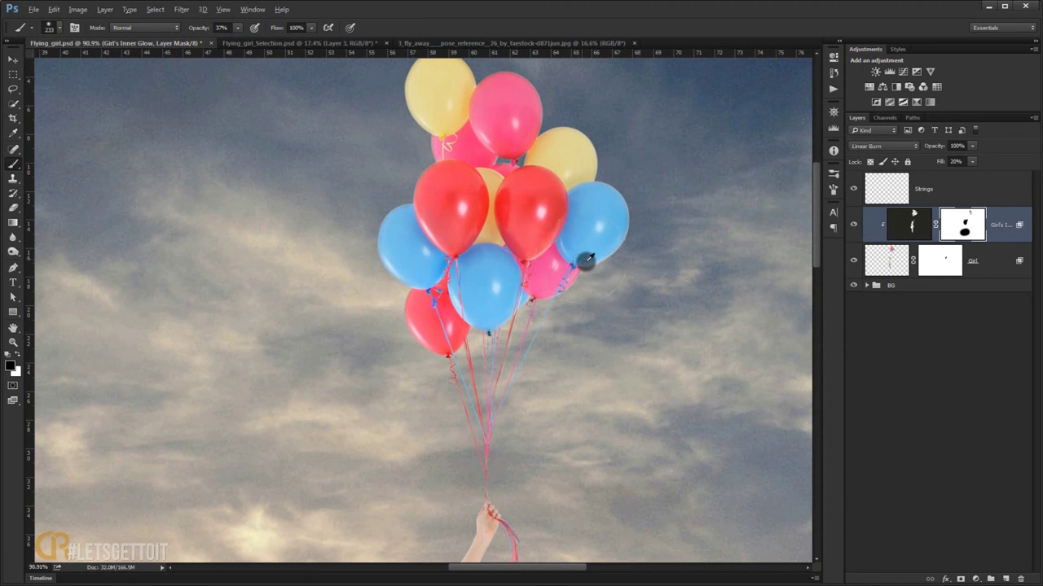
{"action": "scroll", "coordinate": [588, 259], "scroll_direction": "down", "scroll_amount": 5}
{"action": "scroll", "coordinate": [634, 283], "scroll_direction": "down", "scroll_amount": 2}
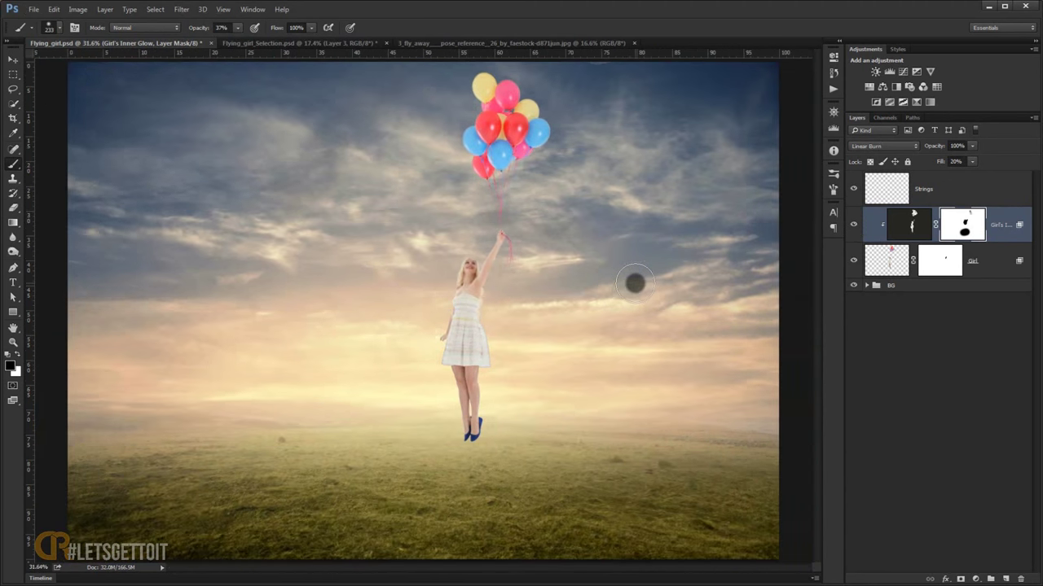
{"action": "left_click", "coordinate": [854, 227]}
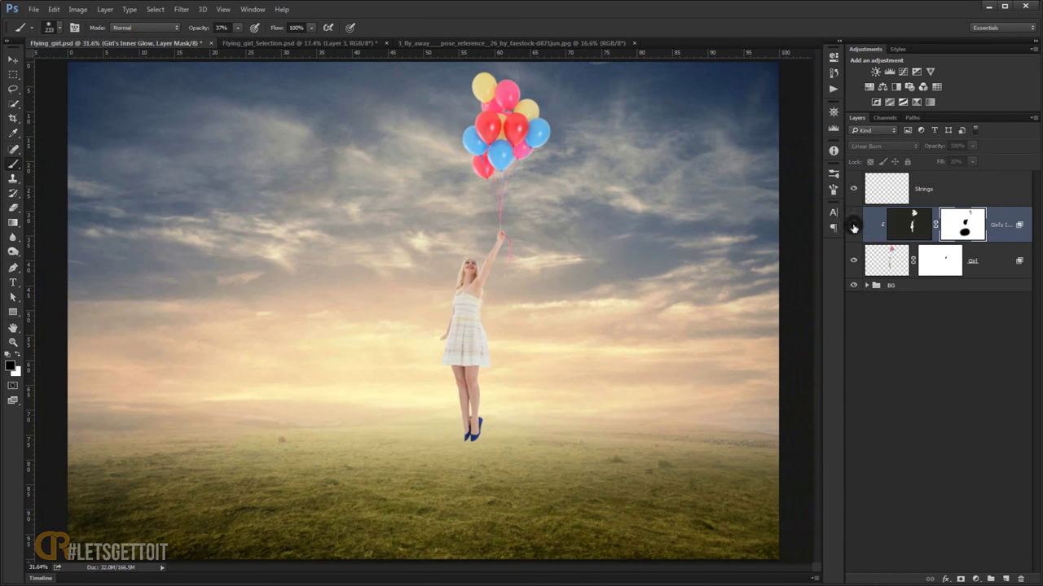
- Recheck the glow layer, edit its name, and make Strings the active layer
{"action": "left_click", "coordinate": [854, 227]}
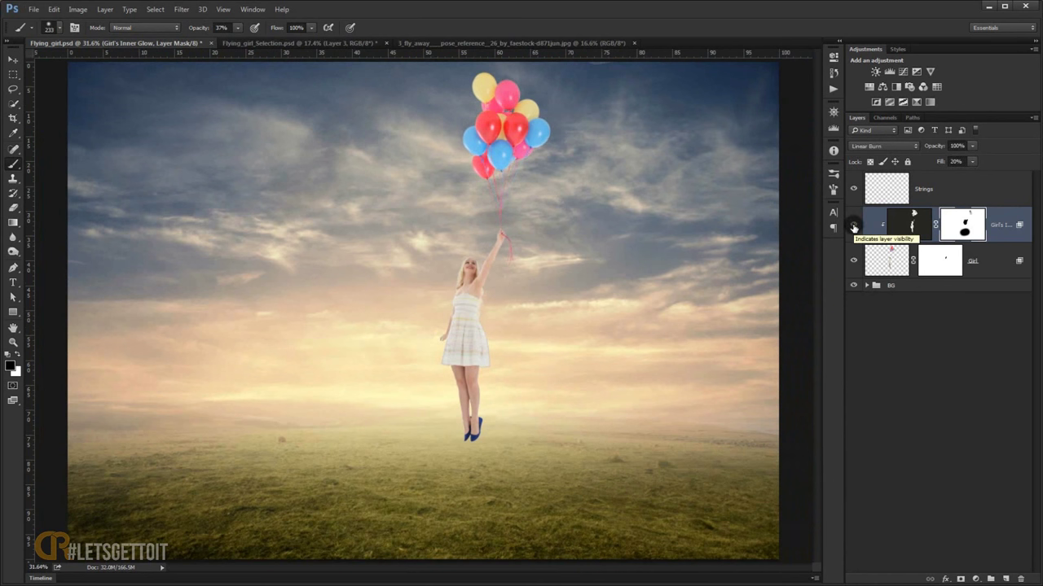
{"action": "double_click", "coordinate": [1004, 225]}
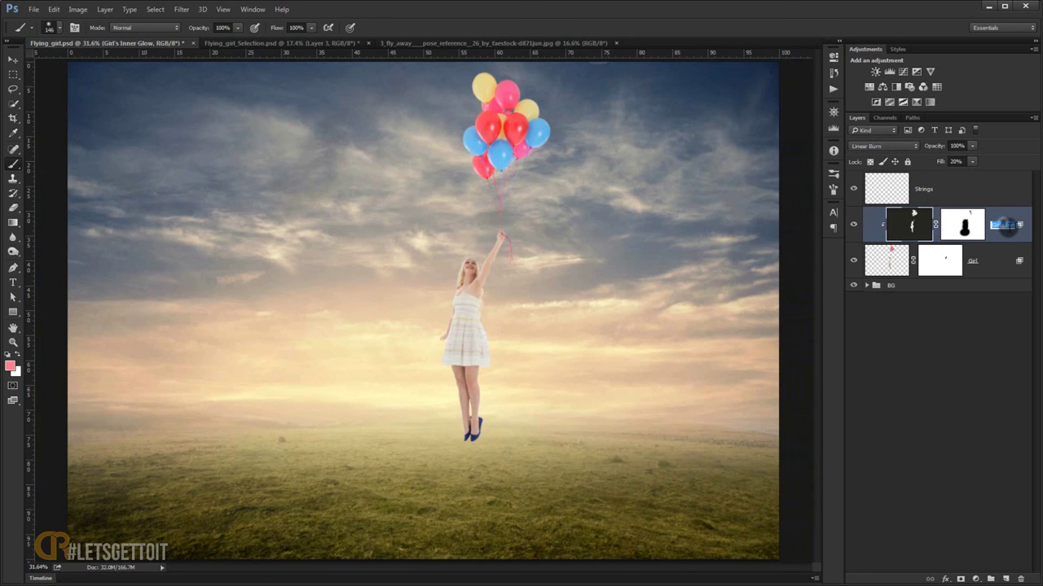
{"action": "left_click", "coordinate": [1003, 316]}
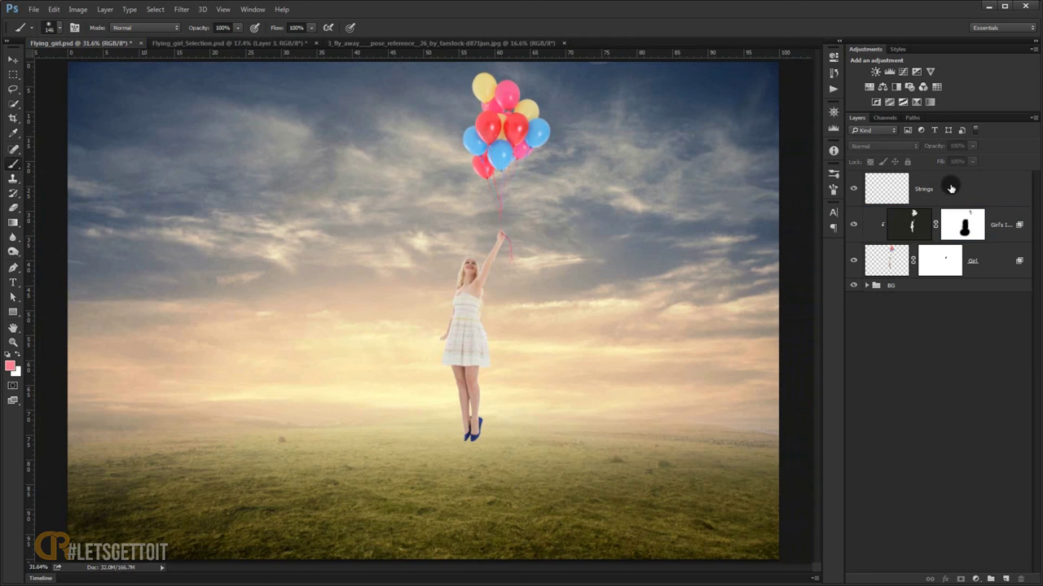
{"action": "left_click", "coordinate": [947, 189]}
- Add a new layer named Hair above Strings
{"action": "key", "text": "v"}
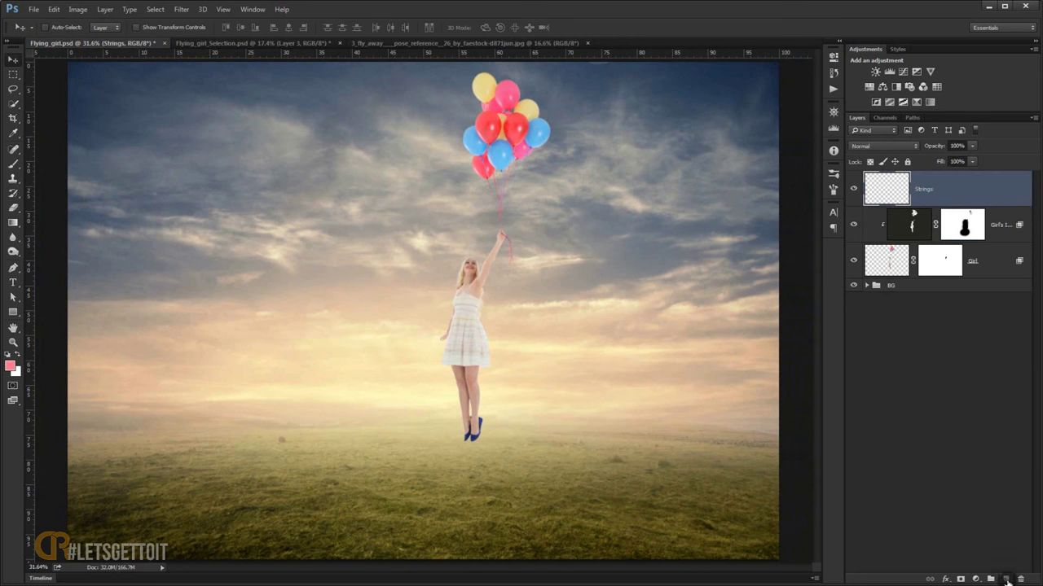
{"action": "left_click", "coordinate": [1006, 579]}
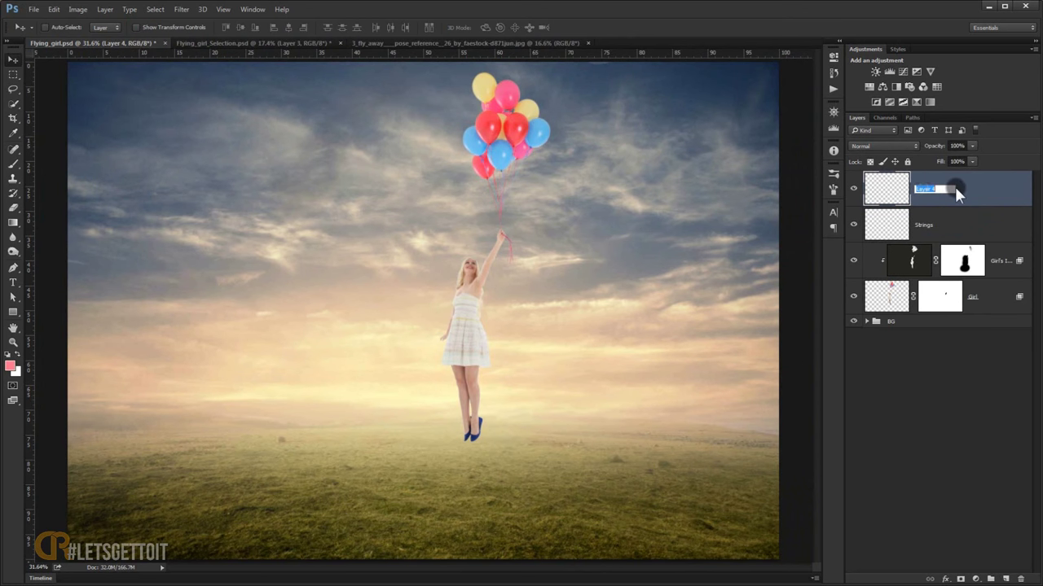
{"action": "type", "text": "Ha"}
{"action": "type", "text": "ir"}
{"action": "key", "text": "Return"}
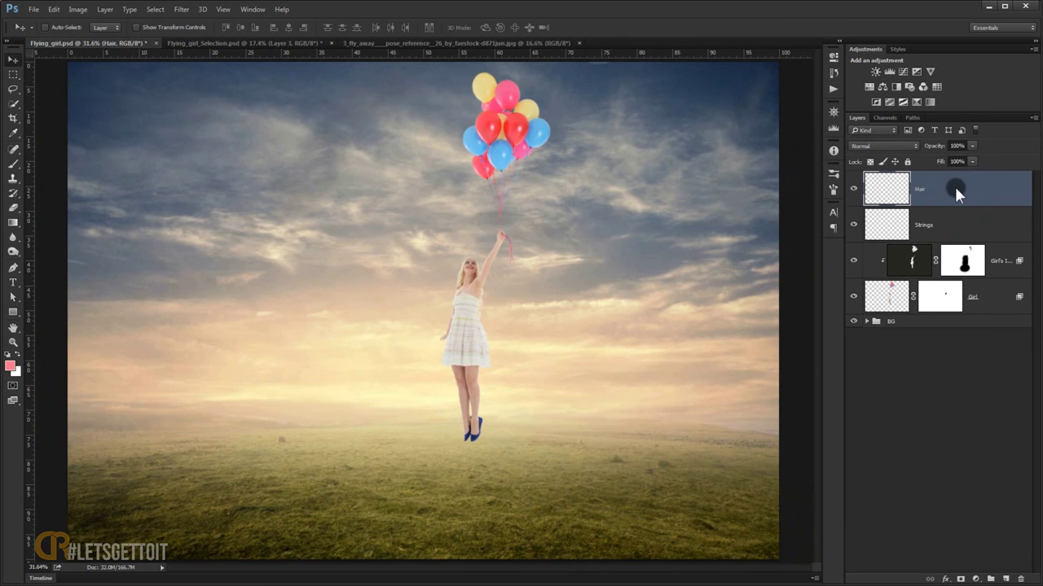
- Set up a 2 px brush at about 31% hardness for drawing hair strands
{"action": "scroll", "coordinate": [388, 346], "scroll_direction": "up", "scroll_amount": 3}
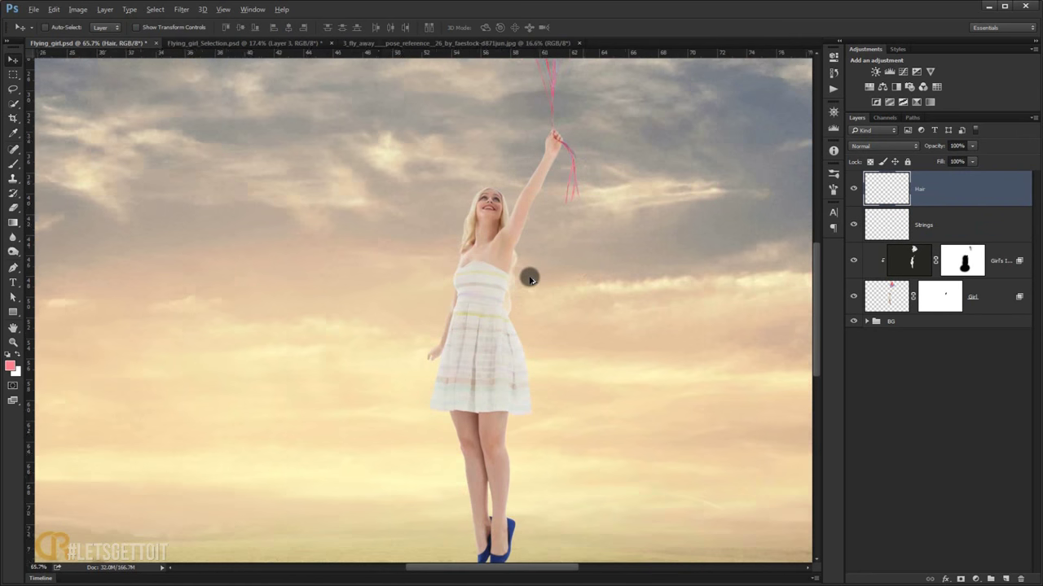
{"action": "scroll", "coordinate": [528, 274], "scroll_direction": "up", "scroll_amount": 3}
{"action": "scroll", "coordinate": [529, 277], "scroll_direction": "up", "scroll_amount": 3}
{"action": "scroll", "coordinate": [459, 305], "scroll_direction": "up", "scroll_amount": 1}
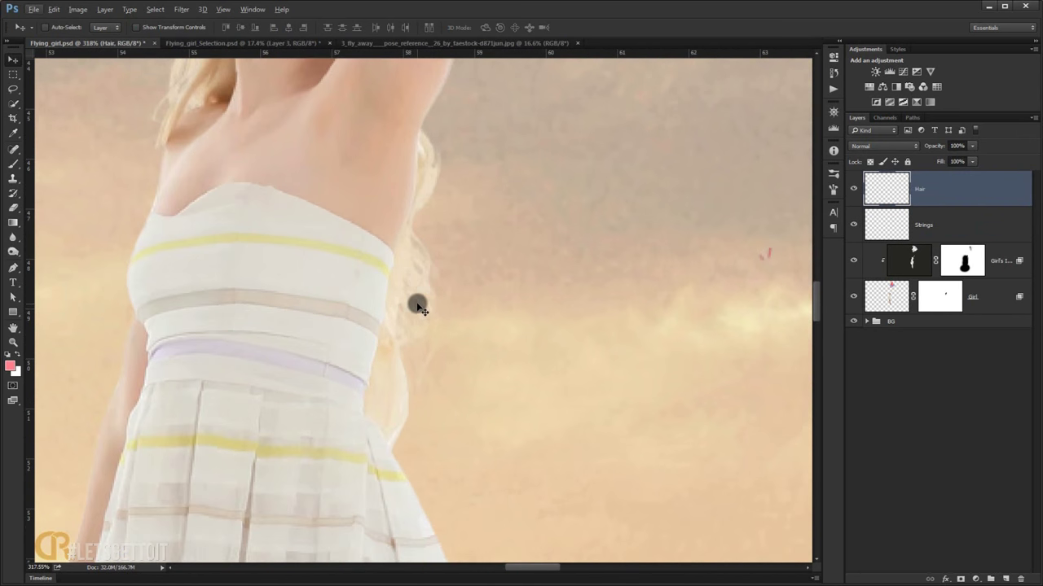
{"action": "left_click", "coordinate": [16, 165]}
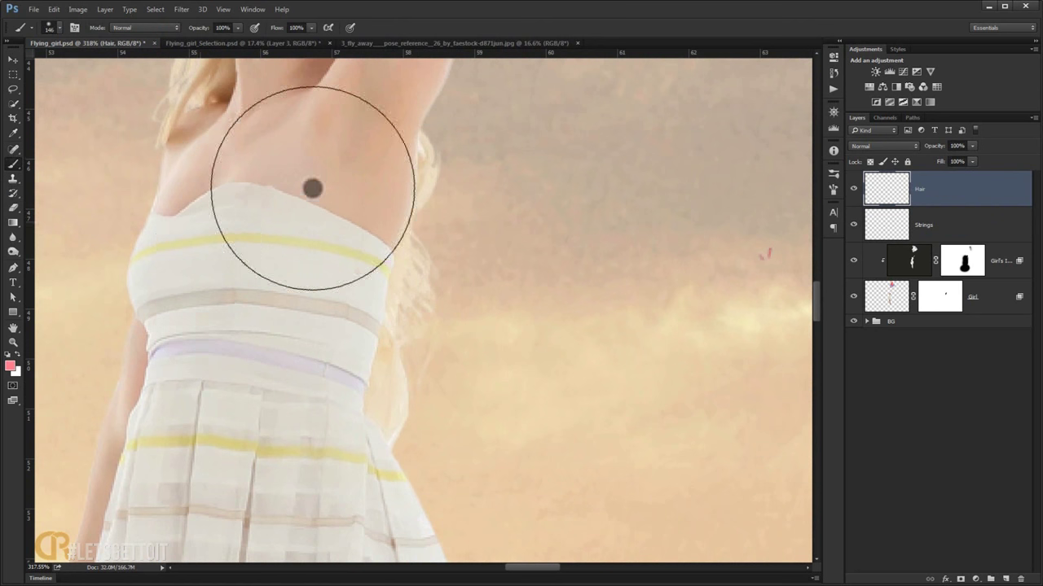
{"action": "left_click_drag", "start_coordinate": [209, 213], "coordinate": [191, 209]}
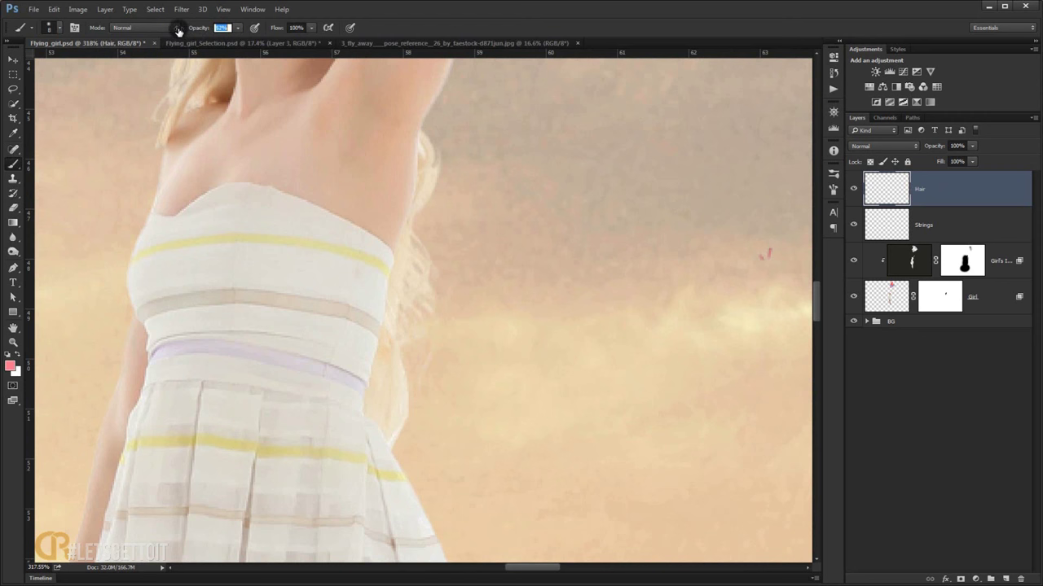
{"action": "scroll", "coordinate": [368, 237], "scroll_direction": "up", "scroll_amount": 3}
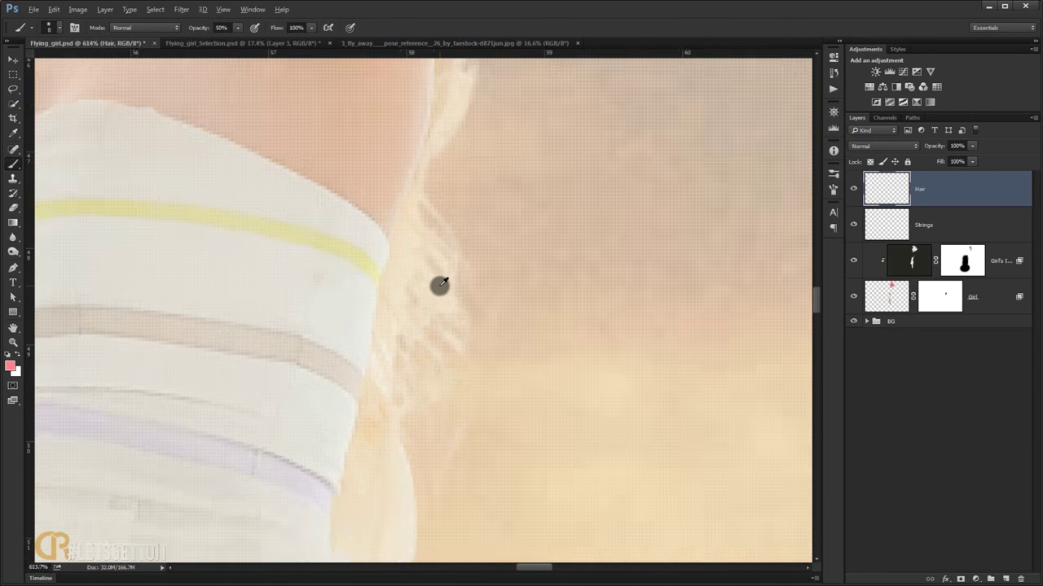
{"action": "right_click", "coordinate": [417, 250], "text": "alt"}
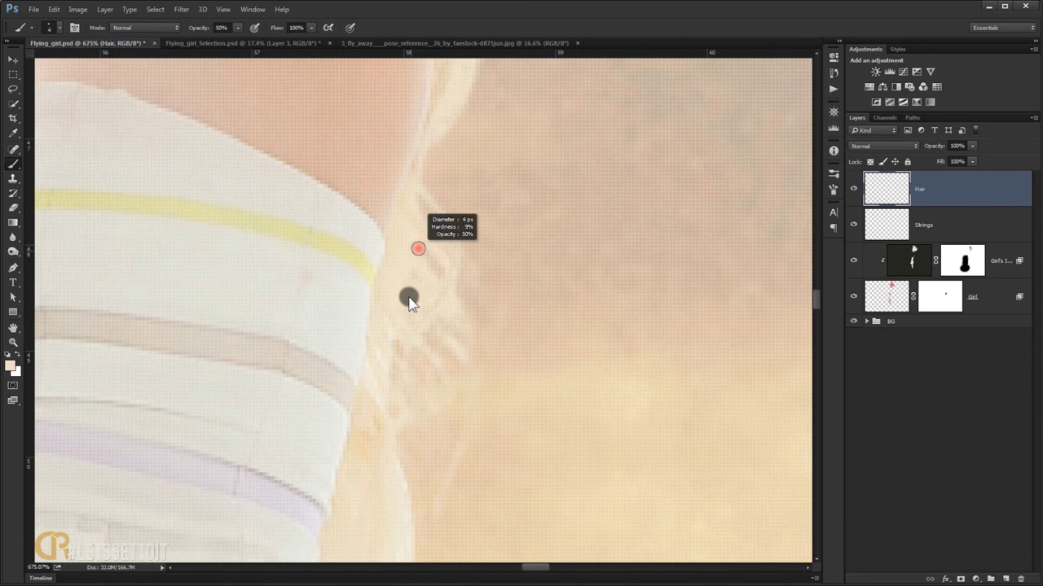
{"action": "left_click_drag", "start_coordinate": [409, 301], "coordinate": [402, 328]}
{"action": "left_click_drag", "start_coordinate": [436, 275], "coordinate": [416, 222]}
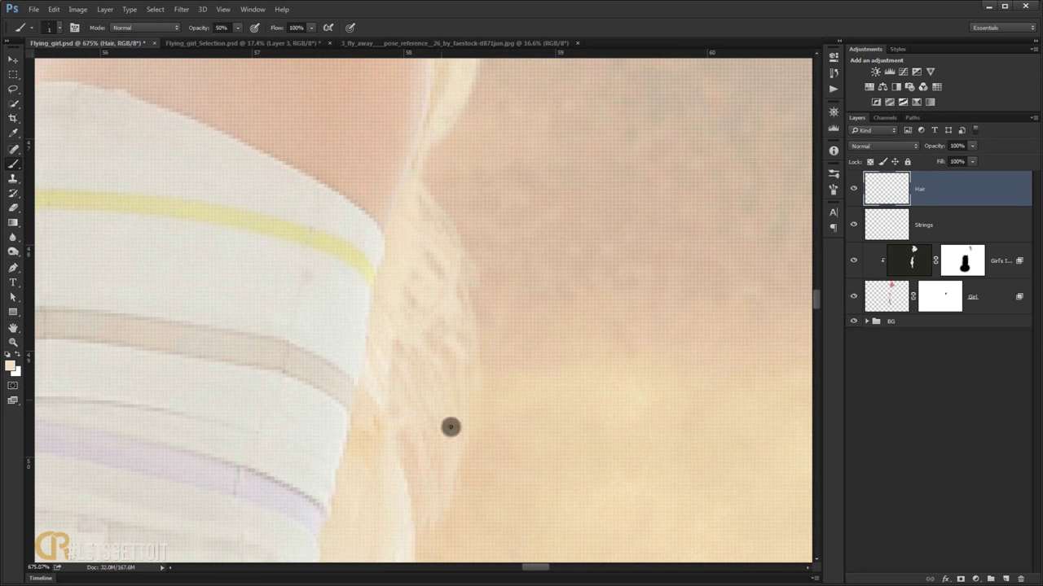
{"action": "scroll", "coordinate": [450, 426], "scroll_direction": "up", "scroll_amount": 3}
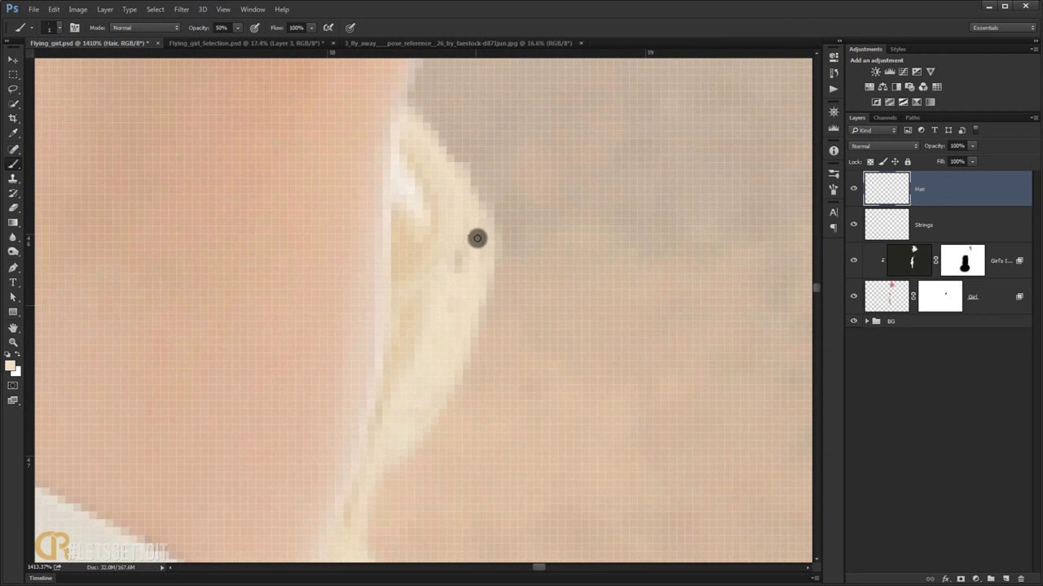
{"action": "scroll", "coordinate": [477, 384], "scroll_direction": "down", "scroll_amount": 5}
{"action": "scroll", "coordinate": [415, 126], "scroll_direction": "up", "scroll_amount": 5}
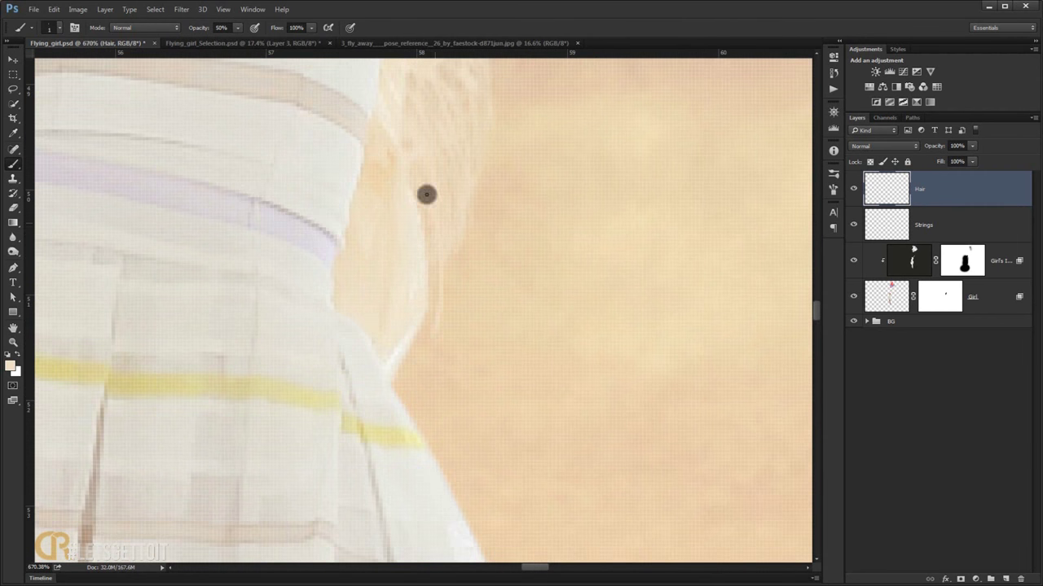
{"action": "scroll", "coordinate": [394, 375], "scroll_direction": "down", "scroll_amount": 3}
{"action": "key", "text": "bracketright"}
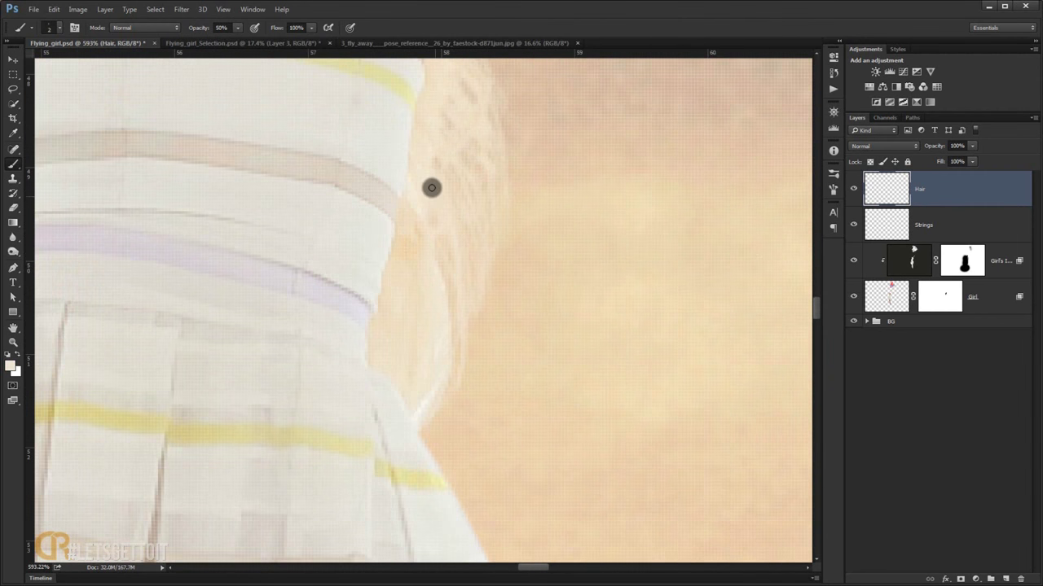
- Paint thin light hair strands along the girl's hair edge down toward her neck
{"action": "left_click_drag", "start_coordinate": [428, 187], "coordinate": [424, 216]}
{"action": "scroll", "coordinate": [478, 269], "scroll_direction": "up", "scroll_amount": 2}
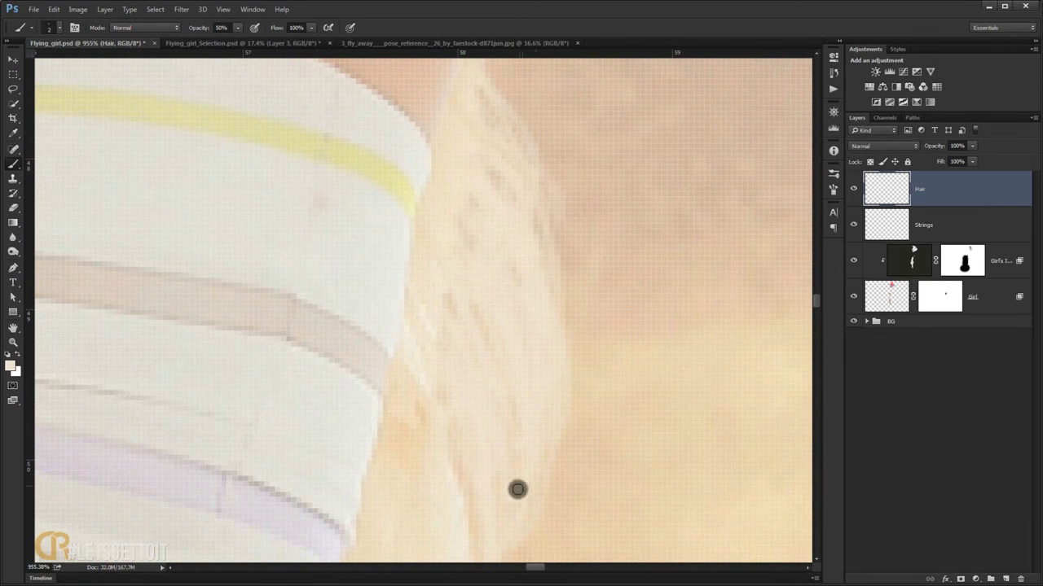
{"action": "left_click_drag", "start_coordinate": [561, 282], "coordinate": [505, 135]}
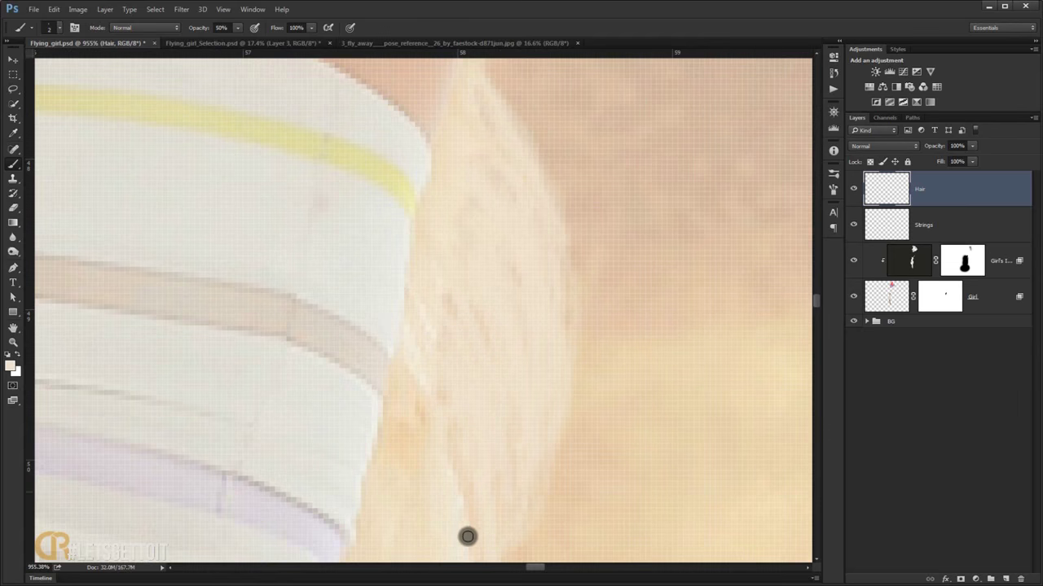
{"action": "scroll", "coordinate": [468, 535], "scroll_direction": "down", "scroll_amount": 5}
{"action": "scroll", "coordinate": [413, 542], "scroll_direction": "up", "scroll_amount": 4}
{"action": "scroll", "coordinate": [523, 378], "scroll_direction": "down", "scroll_amount": 2}
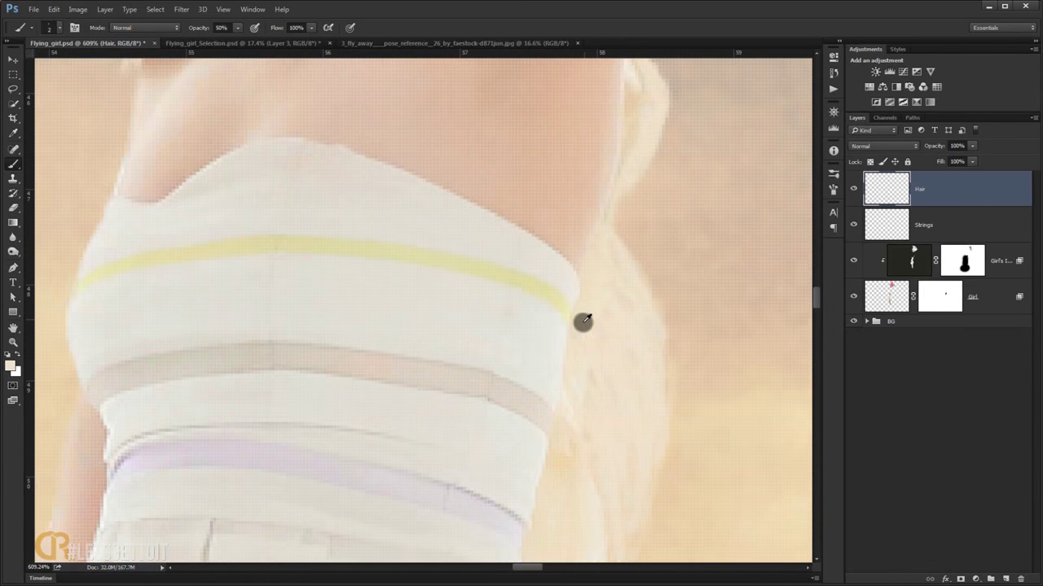
{"action": "scroll", "coordinate": [581, 318], "scroll_direction": "up", "scroll_amount": 3}
{"action": "scroll", "coordinate": [679, 400], "scroll_direction": "down", "scroll_amount": 2}
{"action": "scroll", "coordinate": [621, 496], "scroll_direction": "down", "scroll_amount": 2}
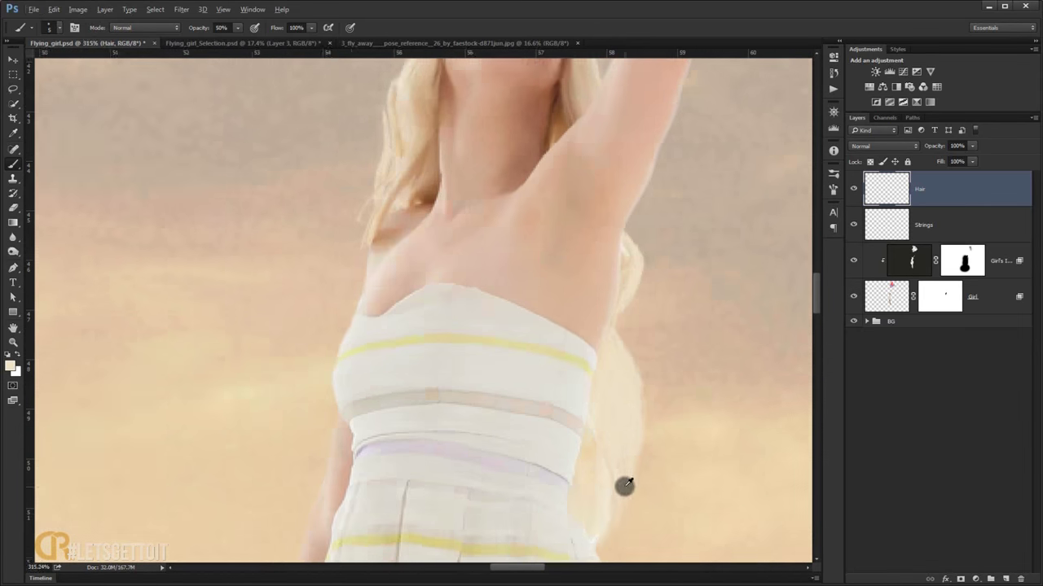
{"action": "scroll", "coordinate": [556, 498], "scroll_direction": "down", "scroll_amount": 1}
{"action": "scroll", "coordinate": [493, 438], "scroll_direction": "up", "scroll_amount": 3}
{"action": "scroll", "coordinate": [340, 239], "scroll_direction": "up", "scroll_amount": 2}
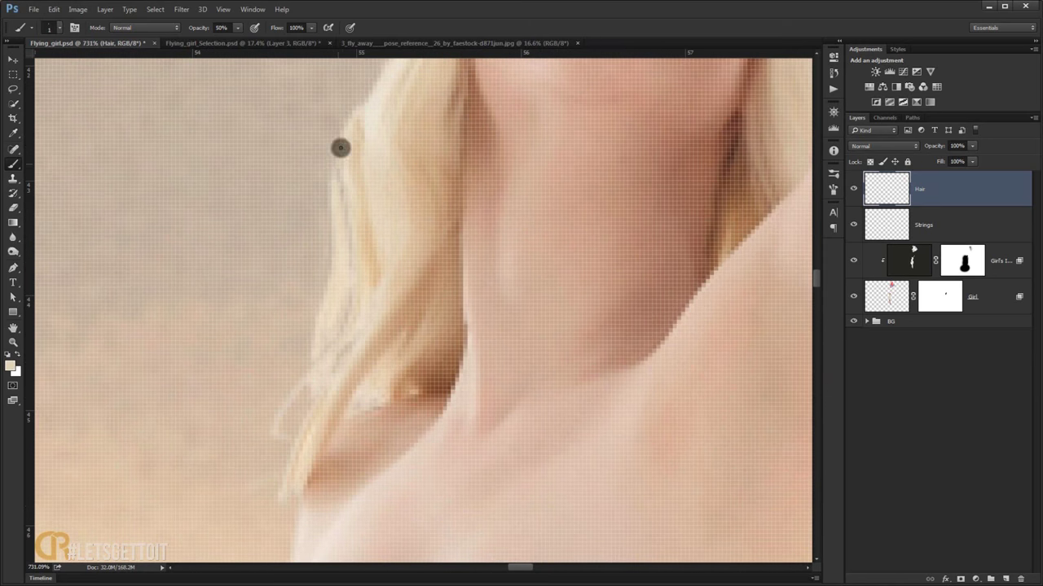
{"action": "scroll", "coordinate": [318, 383], "scroll_direction": "up", "scroll_amount": 2}
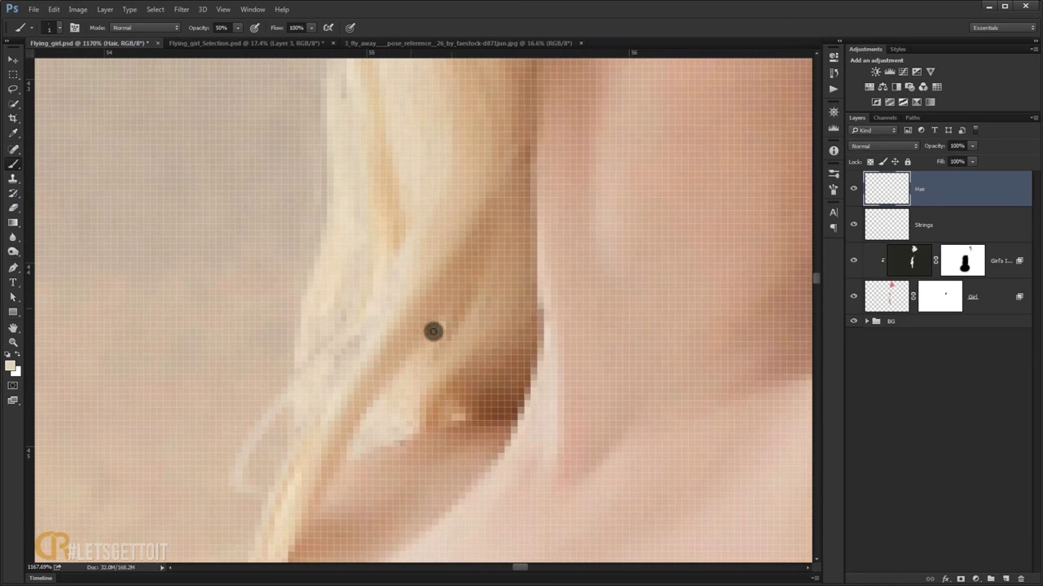
{"action": "scroll", "coordinate": [432, 331], "scroll_direction": "down", "scroll_amount": 3}
{"action": "scroll", "coordinate": [402, 389], "scroll_direction": "up", "scroll_amount": 3}
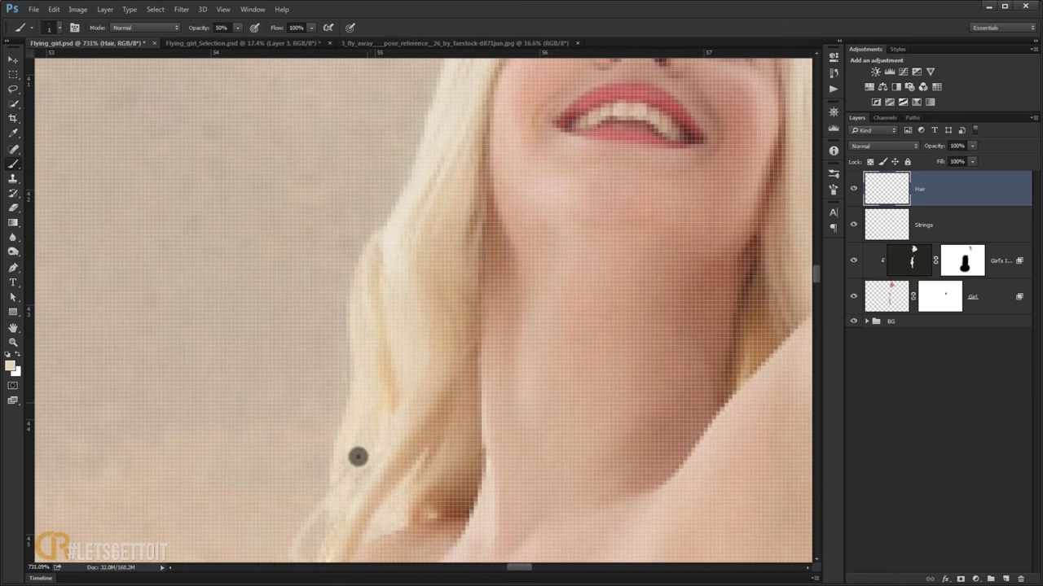
{"action": "left_click_drag", "start_coordinate": [359, 457], "coordinate": [344, 359]}
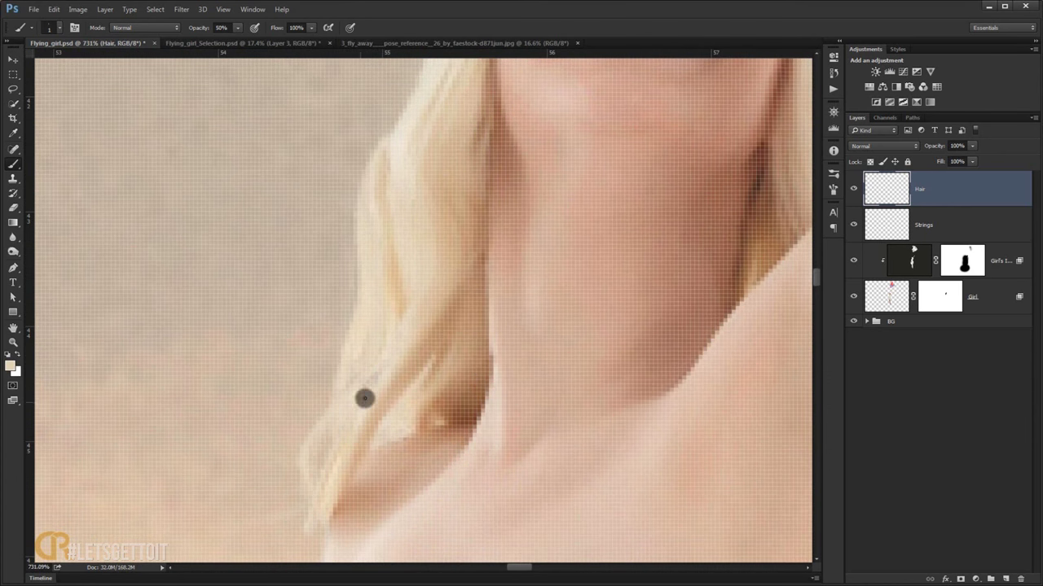
{"action": "scroll", "coordinate": [298, 483], "scroll_direction": "down", "scroll_amount": 3}
{"action": "scroll", "coordinate": [349, 454], "scroll_direction": "up", "scroll_amount": 3}
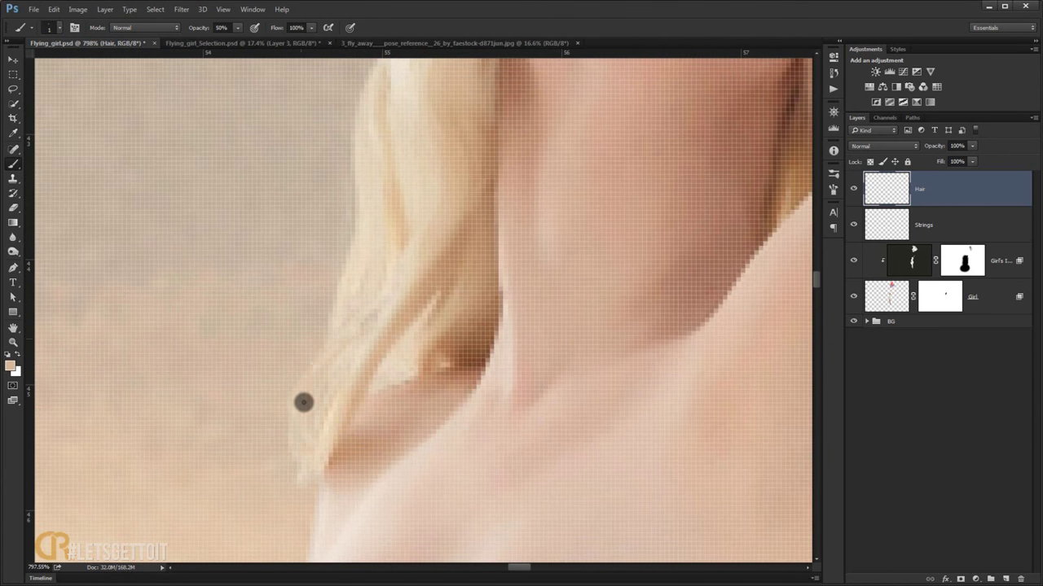
{"action": "scroll", "coordinate": [303, 401], "scroll_direction": "down", "scroll_amount": 3}
{"action": "scroll", "coordinate": [356, 449], "scroll_direction": "up", "scroll_amount": 3}
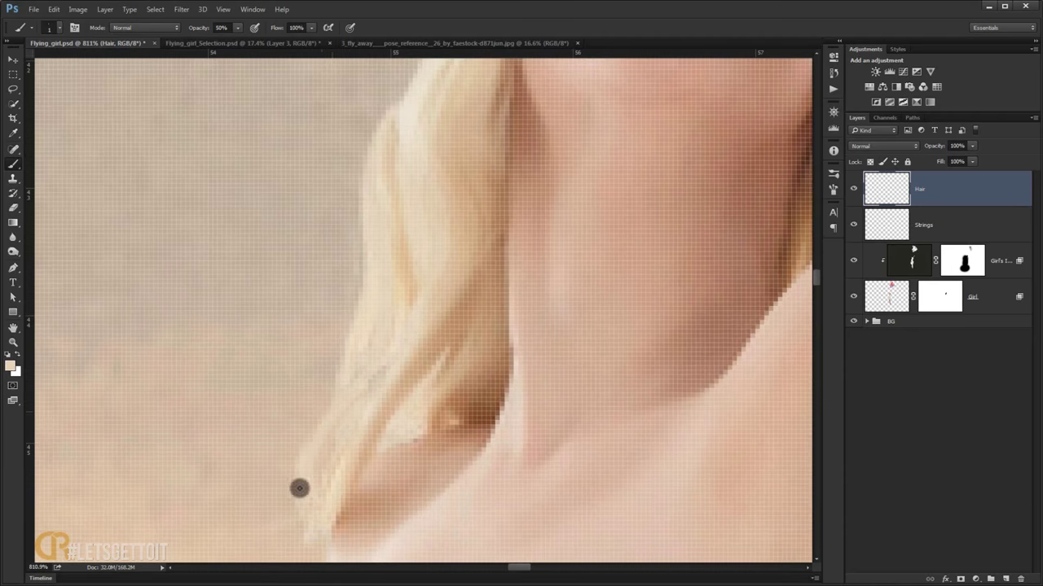
{"action": "scroll", "coordinate": [299, 488], "scroll_direction": "down", "scroll_amount": 5}
{"action": "scroll", "coordinate": [366, 447], "scroll_direction": "down", "scroll_amount": 3}
{"action": "scroll", "coordinate": [377, 447], "scroll_direction": "down", "scroll_amount": 3}
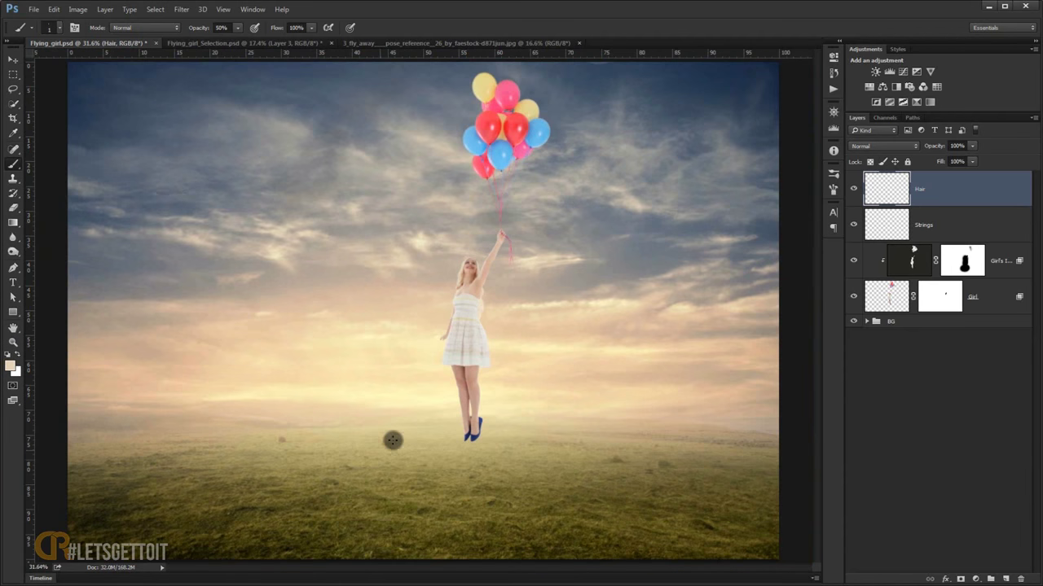
{"action": "left_click", "coordinate": [12, 60]}
{"action": "scroll", "coordinate": [511, 304], "scroll_direction": "up", "scroll_amount": 3}
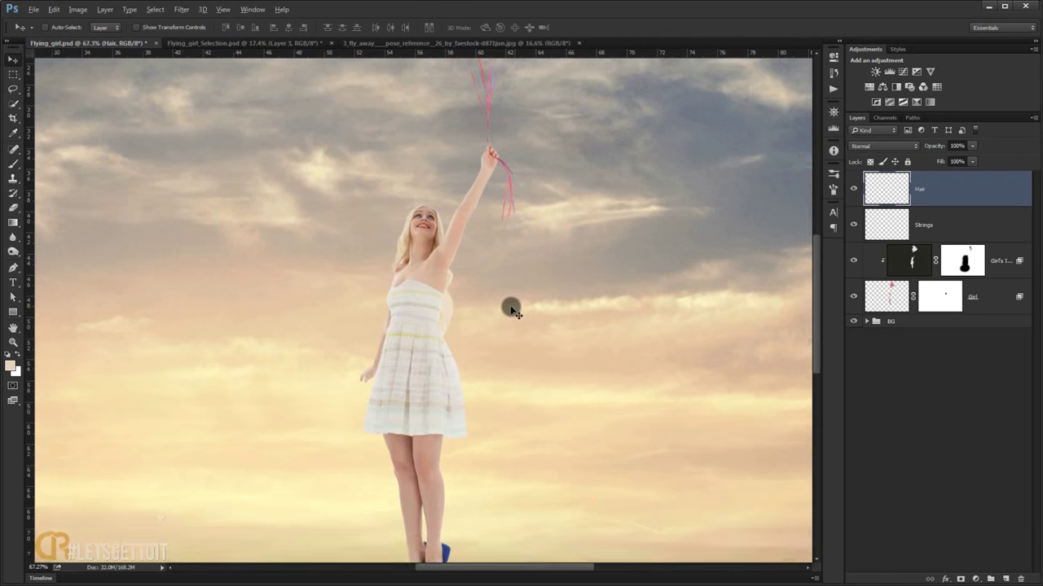
{"action": "scroll", "coordinate": [481, 346], "scroll_direction": "down", "scroll_amount": 3}
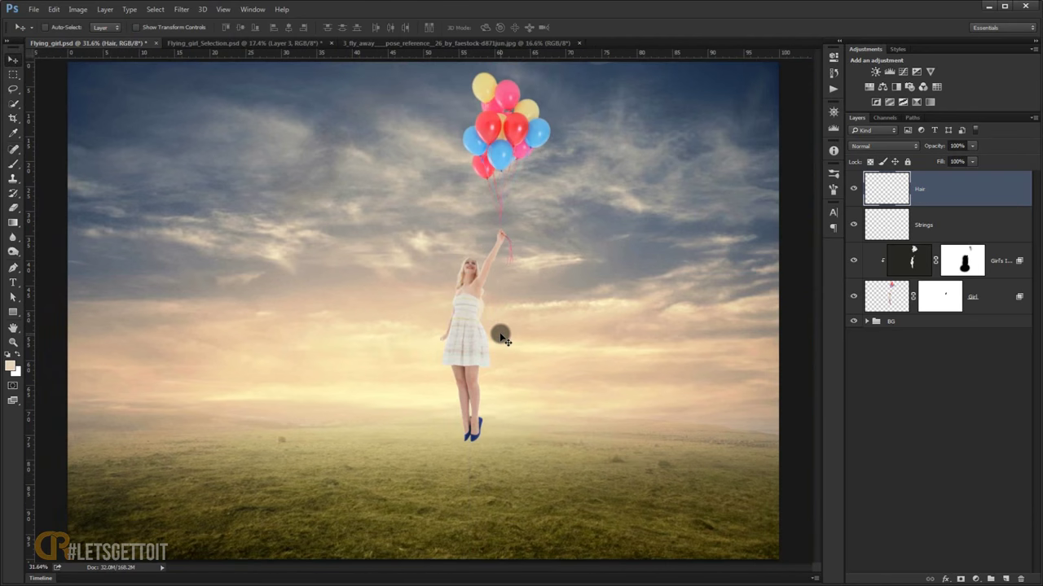
- Add a new Burn layer and fill it with 50% gray
{"action": "left_click", "coordinate": [1007, 579]}
{"action": "type", "text": "Bun"}
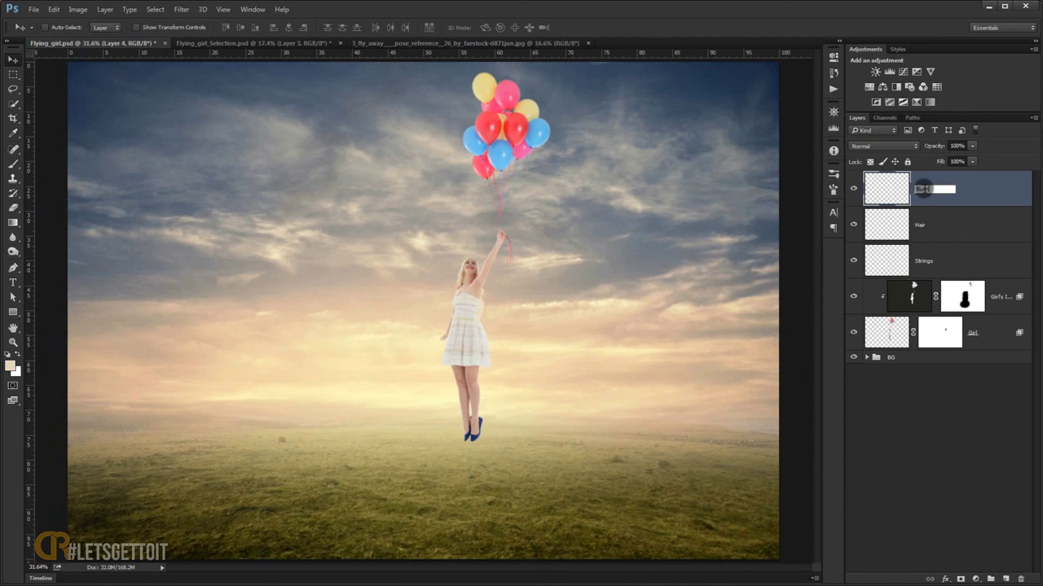
{"action": "key", "text": "Return"}
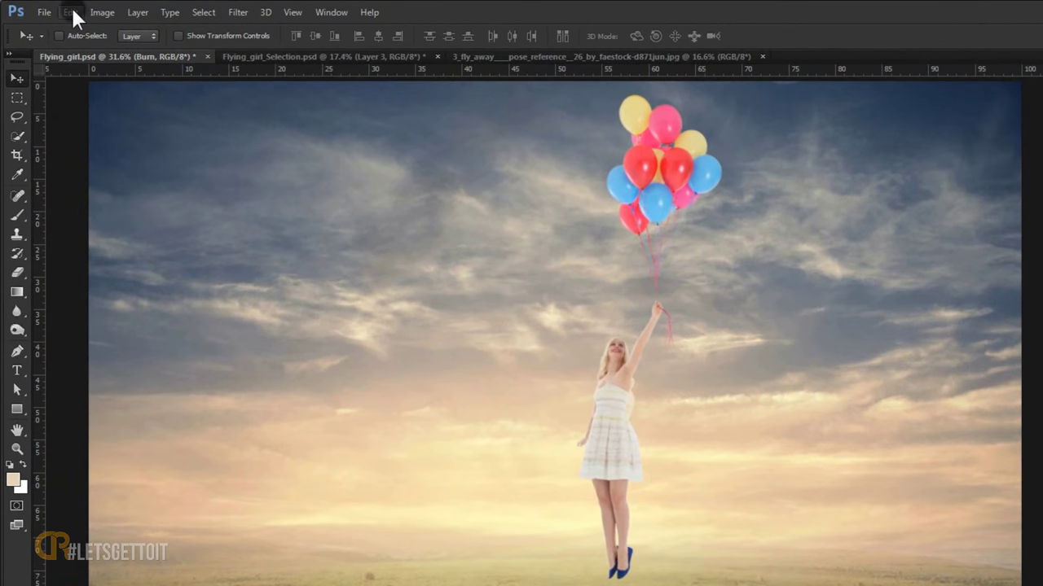
{"action": "left_click", "coordinate": [71, 12]}
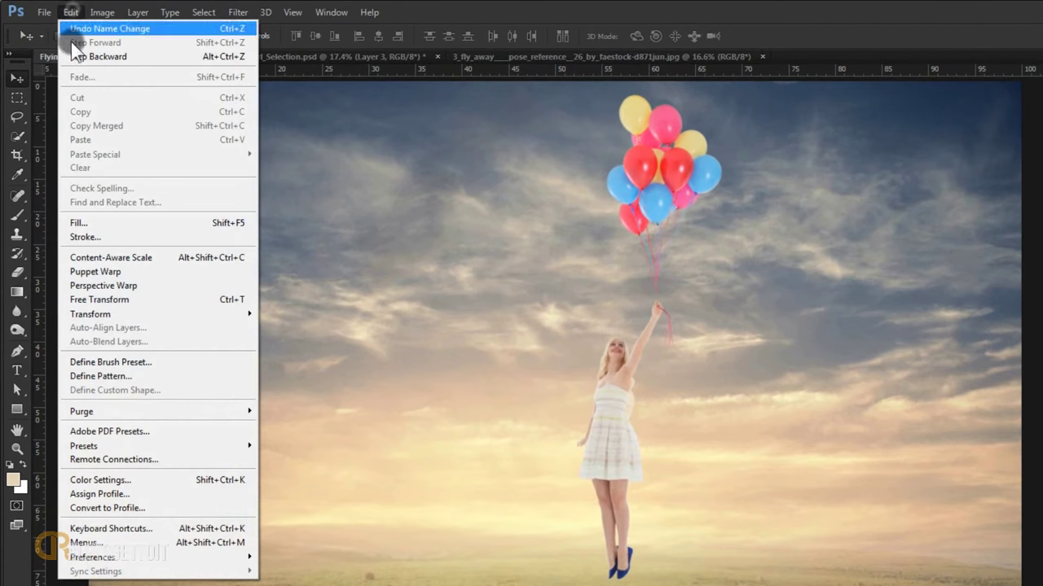
{"action": "left_click", "coordinate": [123, 223]}
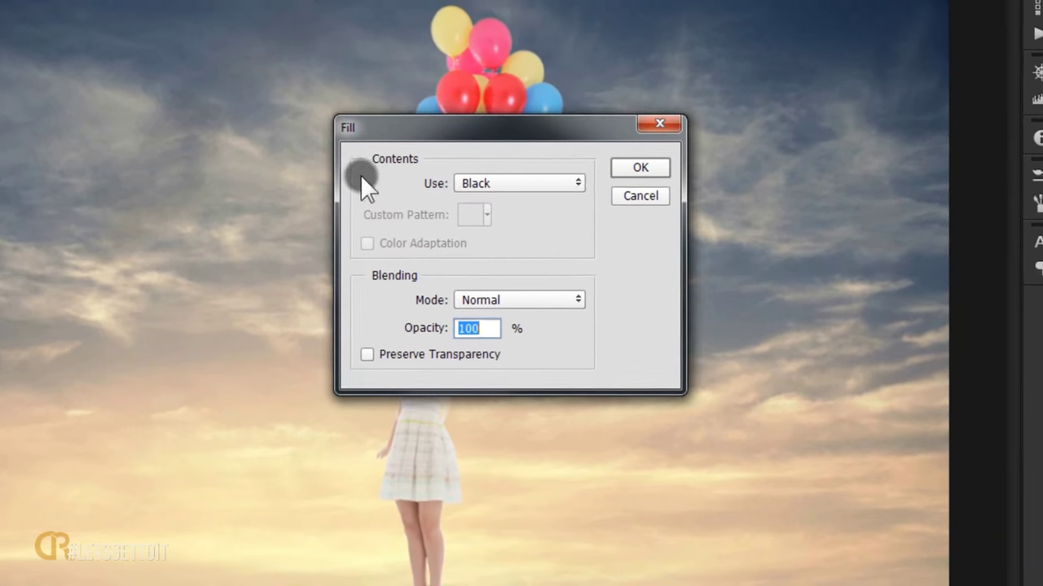
{"action": "left_click", "coordinate": [500, 179]}
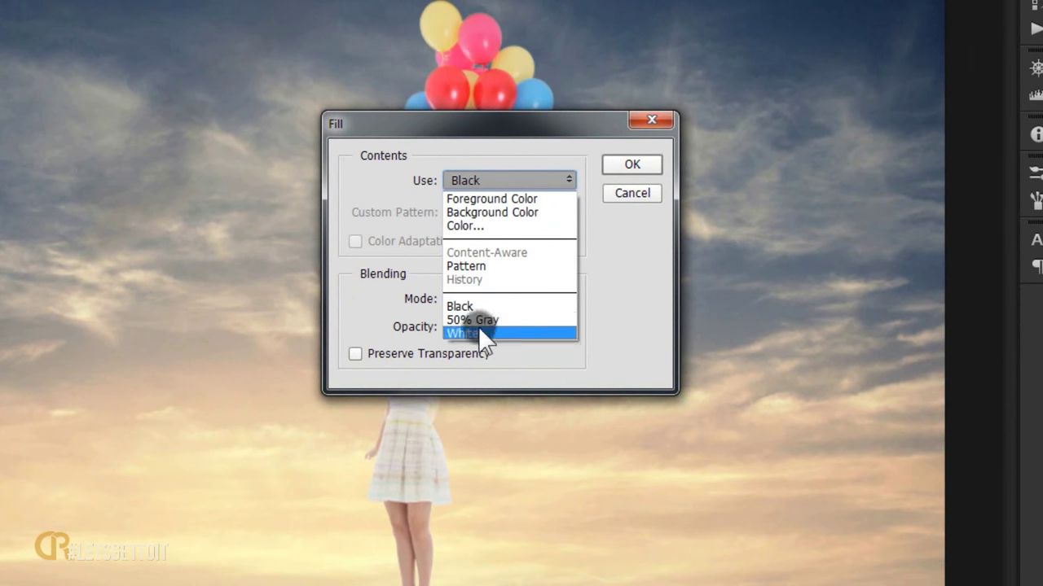
{"action": "left_click", "coordinate": [543, 320]}
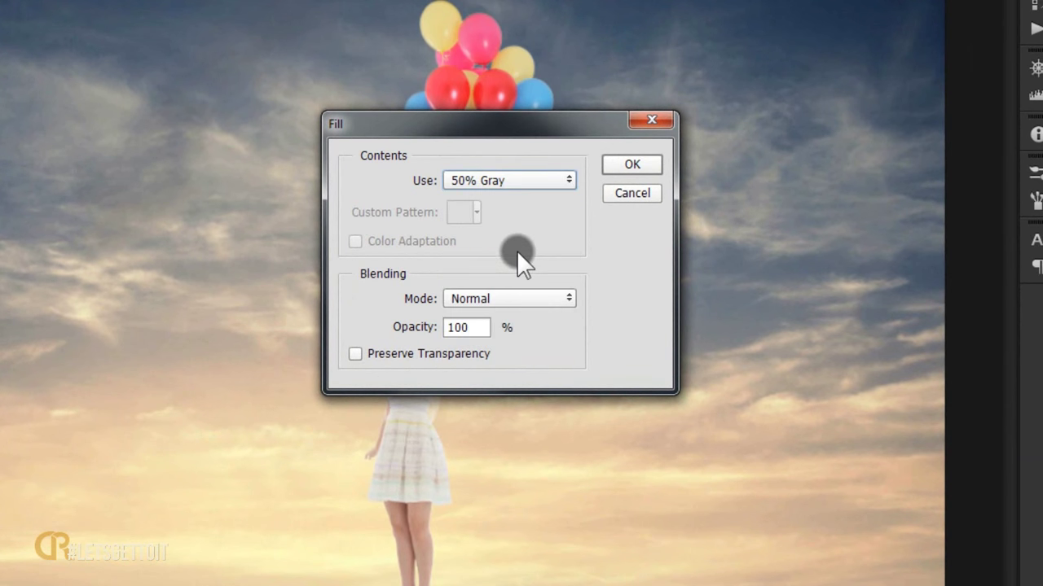
{"action": "left_click", "coordinate": [633, 164]}
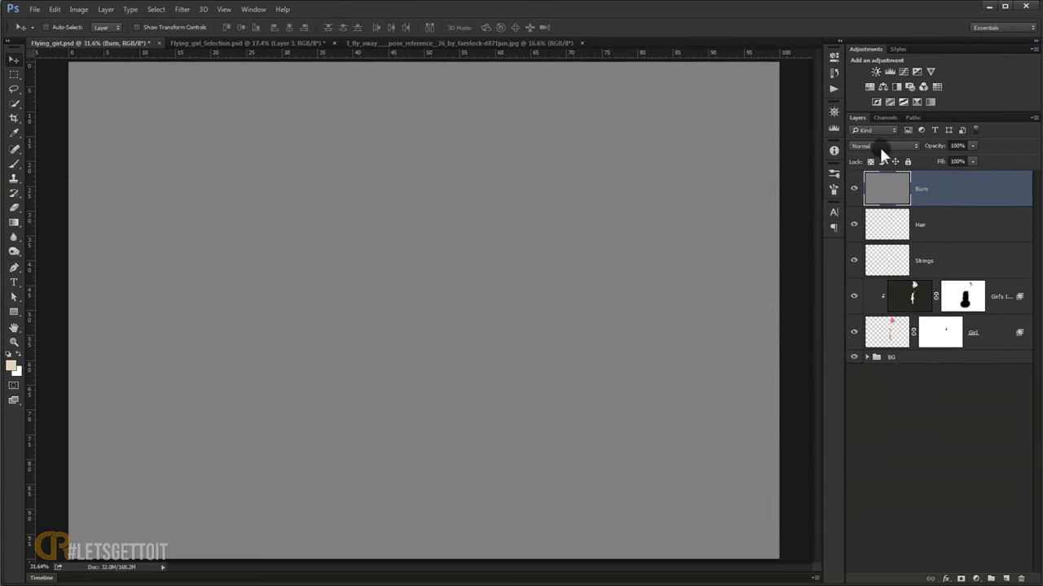
- Blend the Burn layer in Soft Light and load the girl-and-balloons selection
{"action": "left_click", "coordinate": [880, 148]}
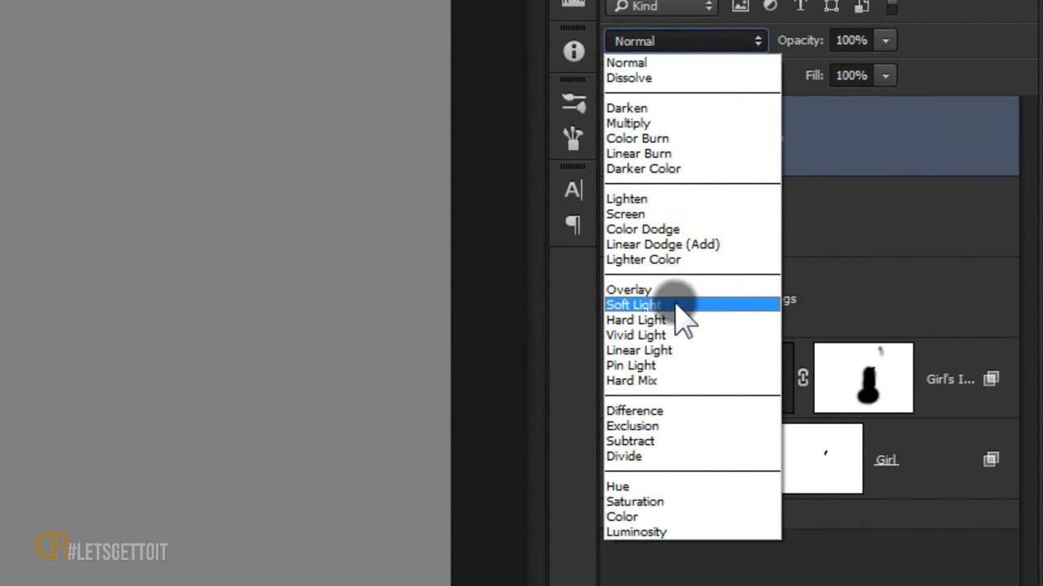
{"action": "left_click", "coordinate": [651, 306]}
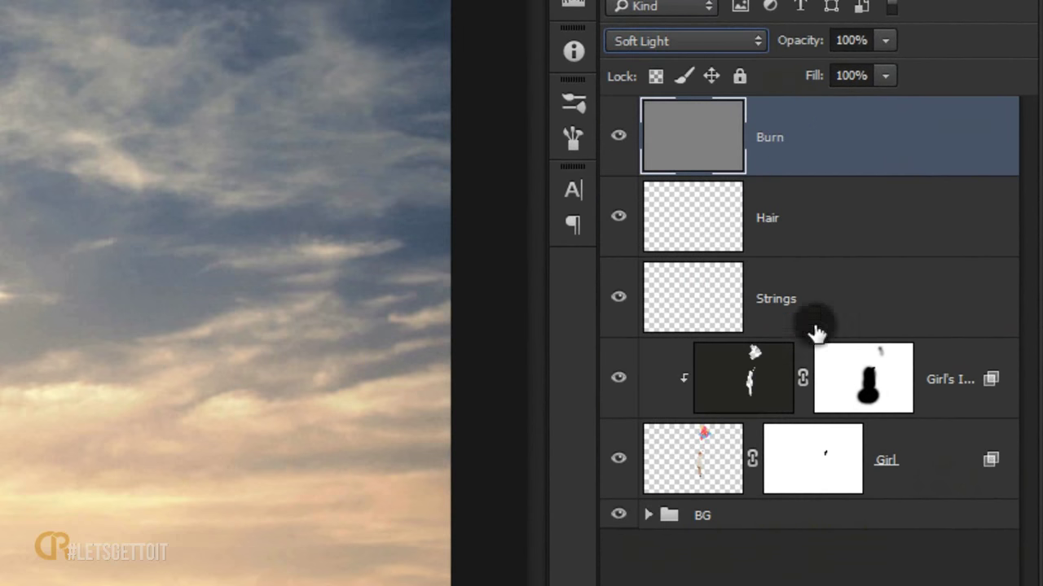
{"action": "left_click", "coordinate": [706, 437], "text": "ctrl"}
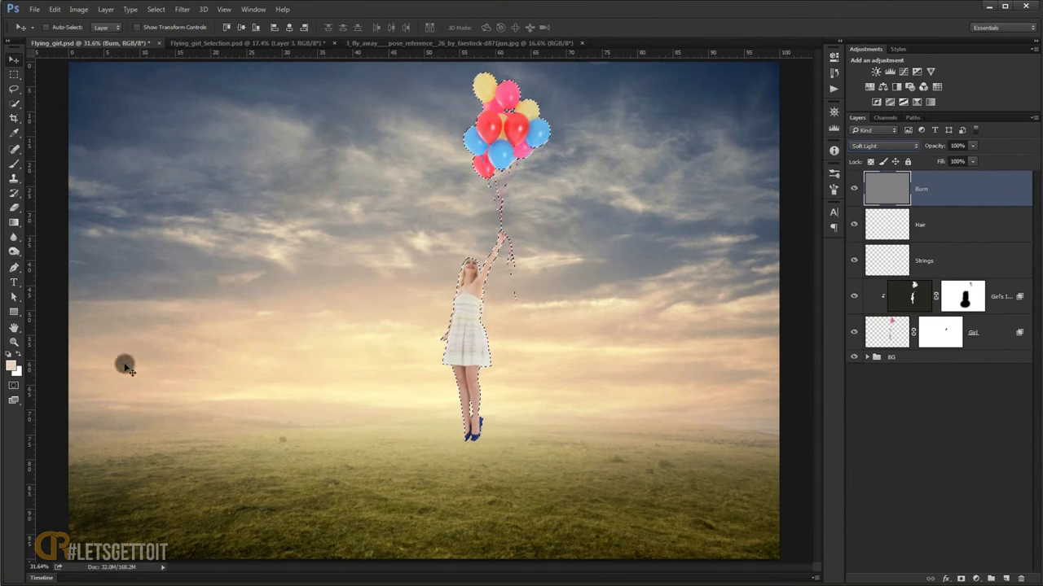
- Reset default colours, mask the Burn layer to the girl, and size a ~271 px Burn brush
{"action": "left_click", "coordinate": [9, 355]}
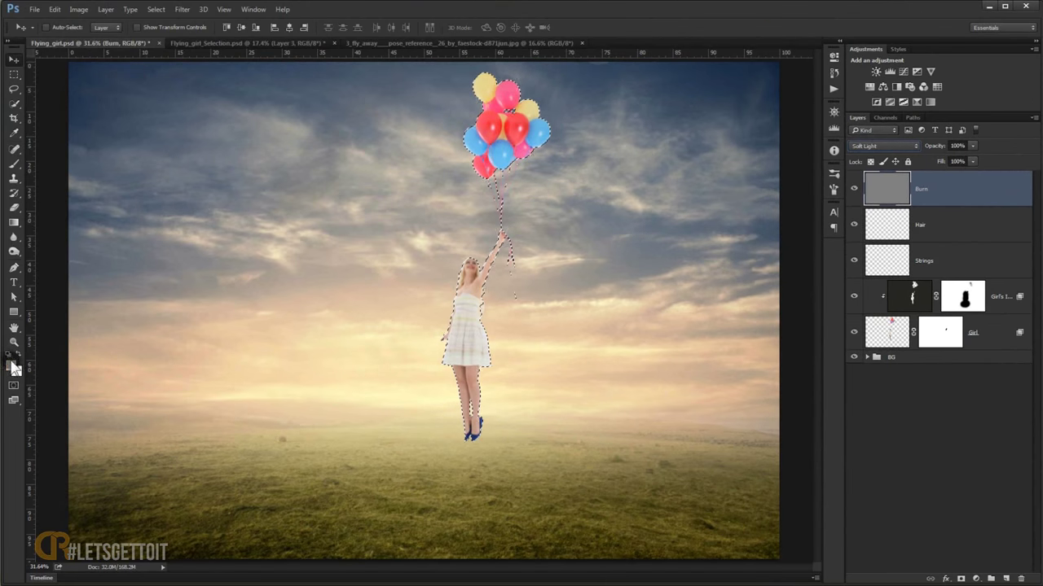
{"action": "left_click", "coordinate": [964, 577]}
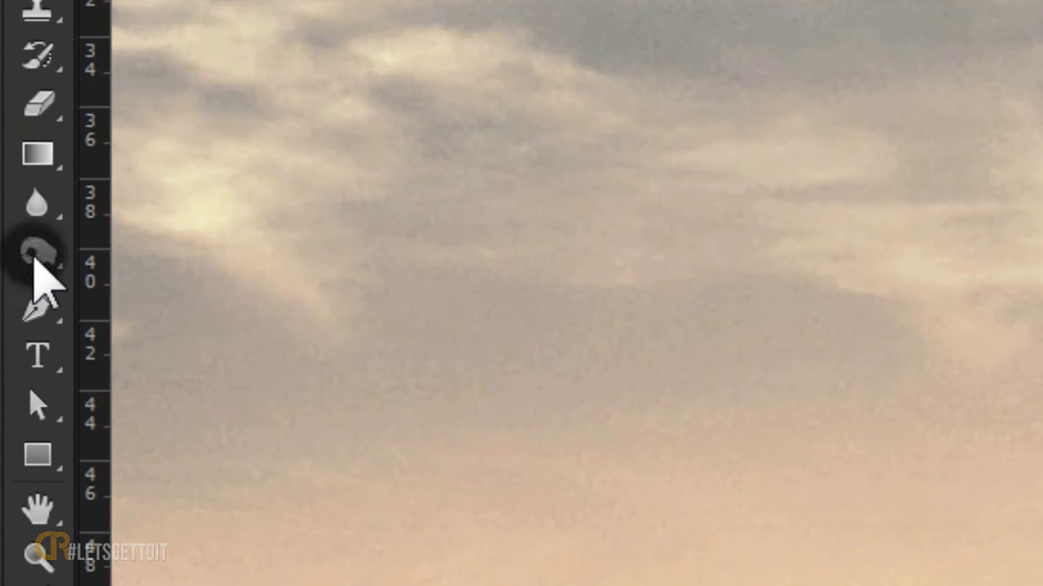
{"action": "left_click", "coordinate": [34, 256]}
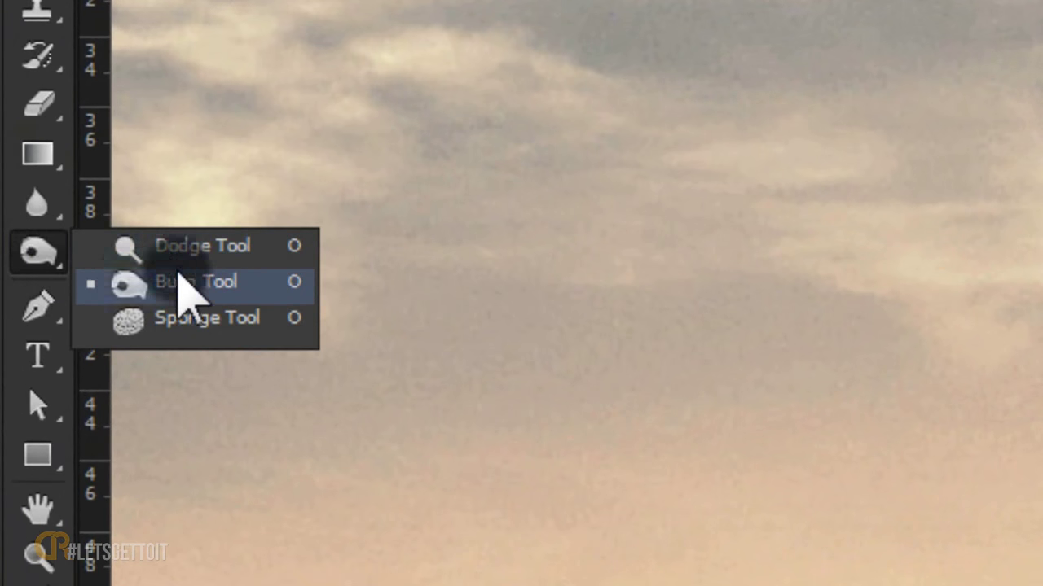
{"action": "left_click", "coordinate": [262, 283]}
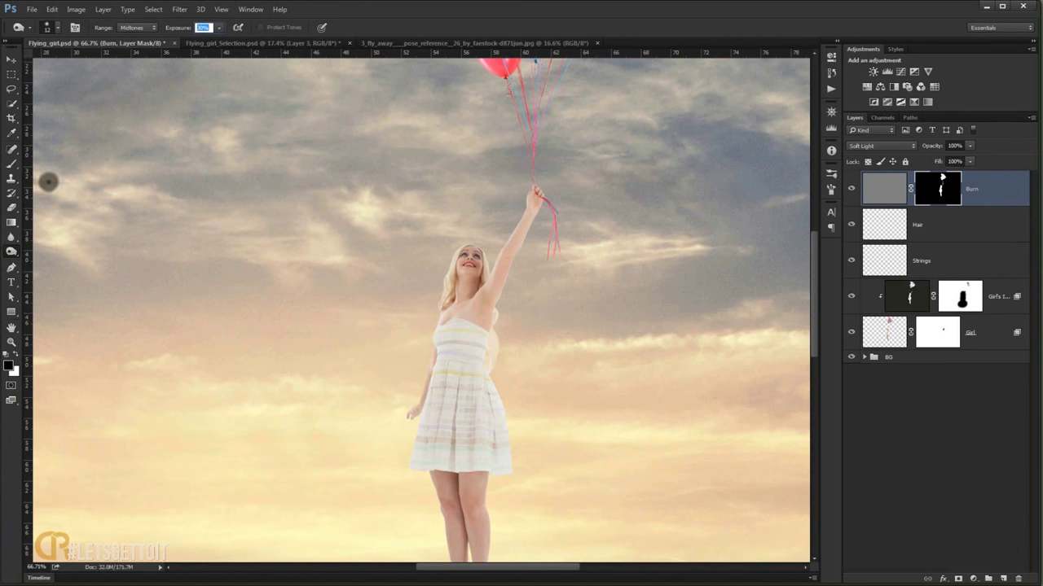
{"action": "left_click_drag", "start_coordinate": [367, 330], "coordinate": [396, 314]}
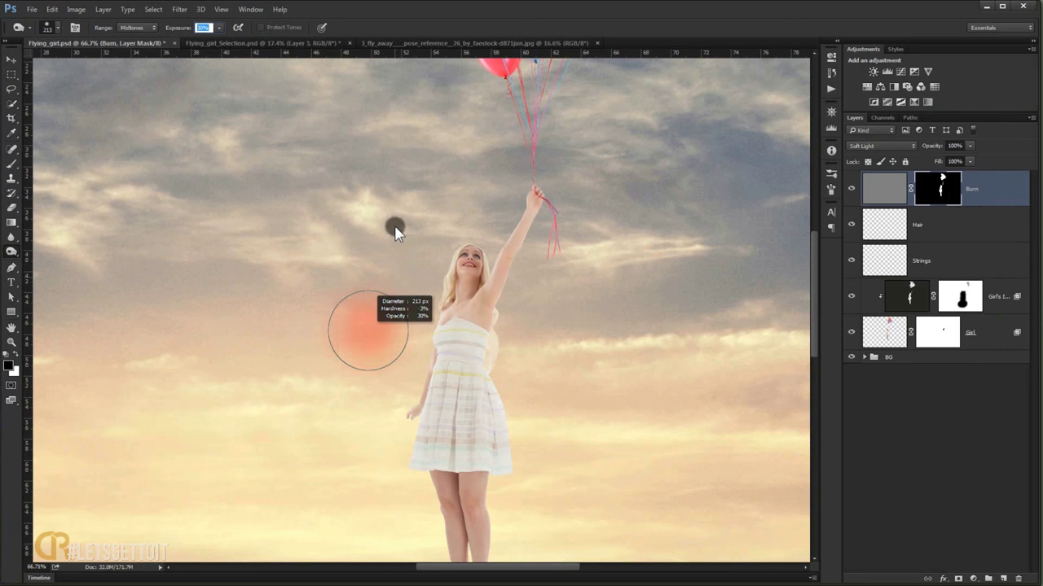
{"action": "left_click_drag", "start_coordinate": [479, 391], "coordinate": [457, 308]}
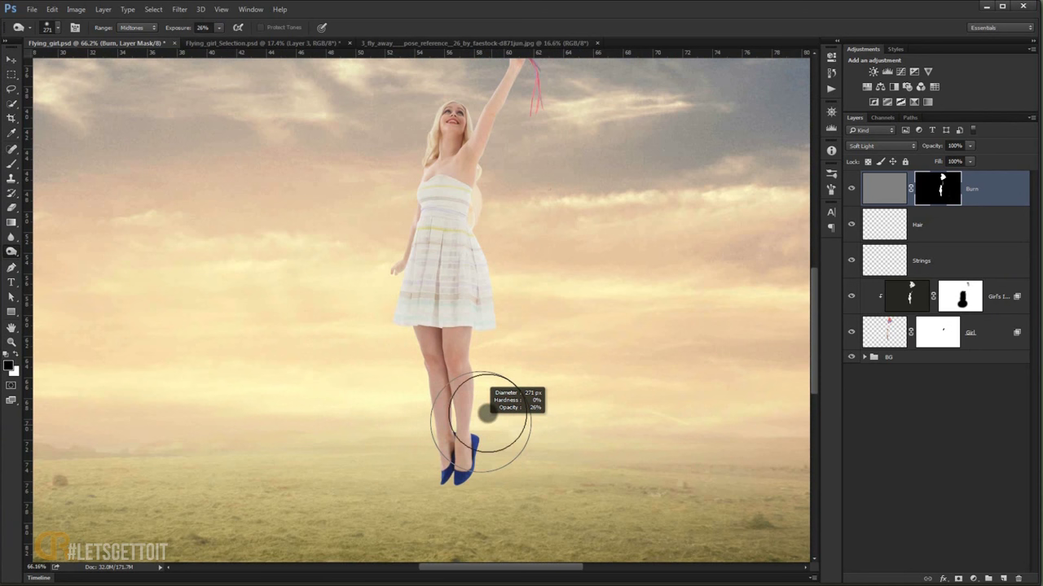
{"action": "left_click_drag", "start_coordinate": [486, 414], "coordinate": [465, 414]}
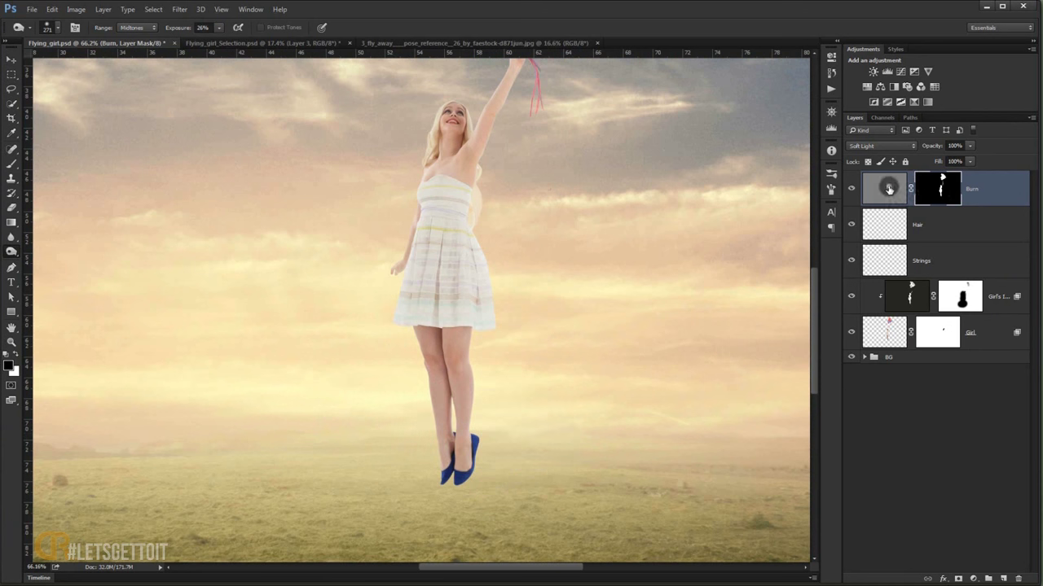
- Burn shading into the Burn layer's pixels at 37% exposure and compare before and after
{"action": "left_click", "coordinate": [889, 188]}
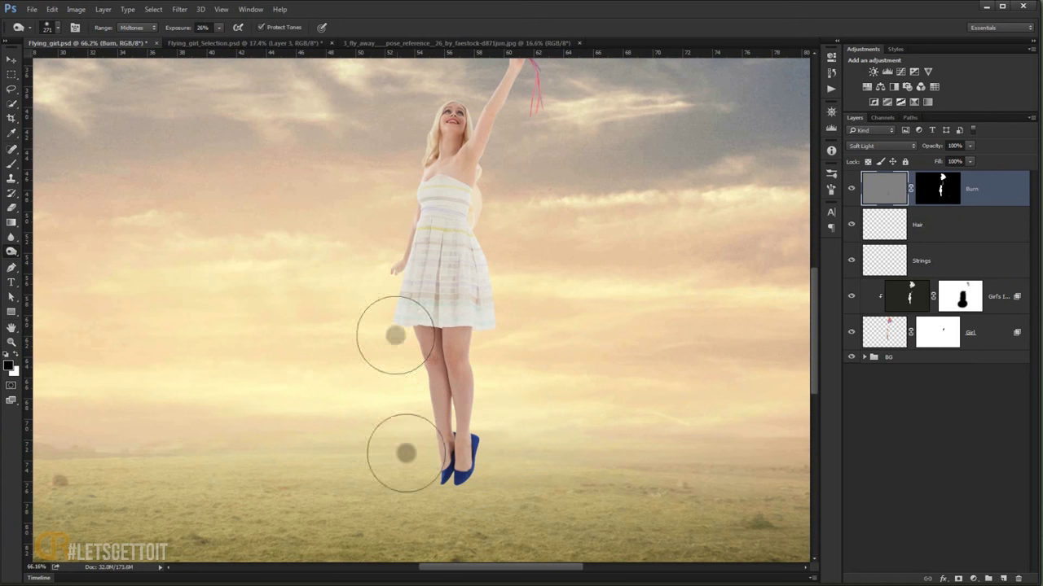
{"action": "scroll", "coordinate": [481, 342], "scroll_direction": "up", "scroll_amount": 3}
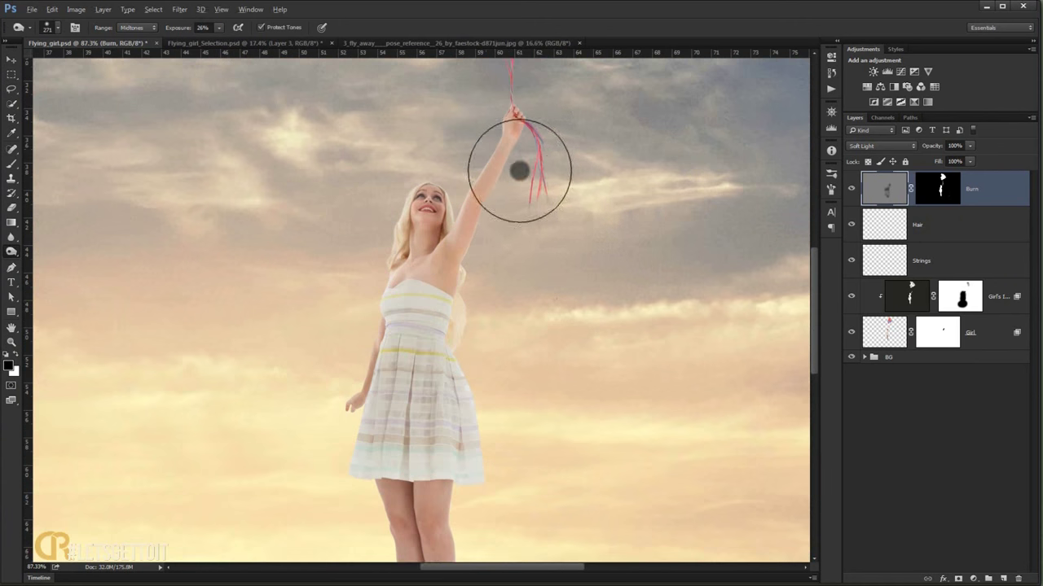
{"action": "right_click", "coordinate": [521, 167], "text": "alt"}
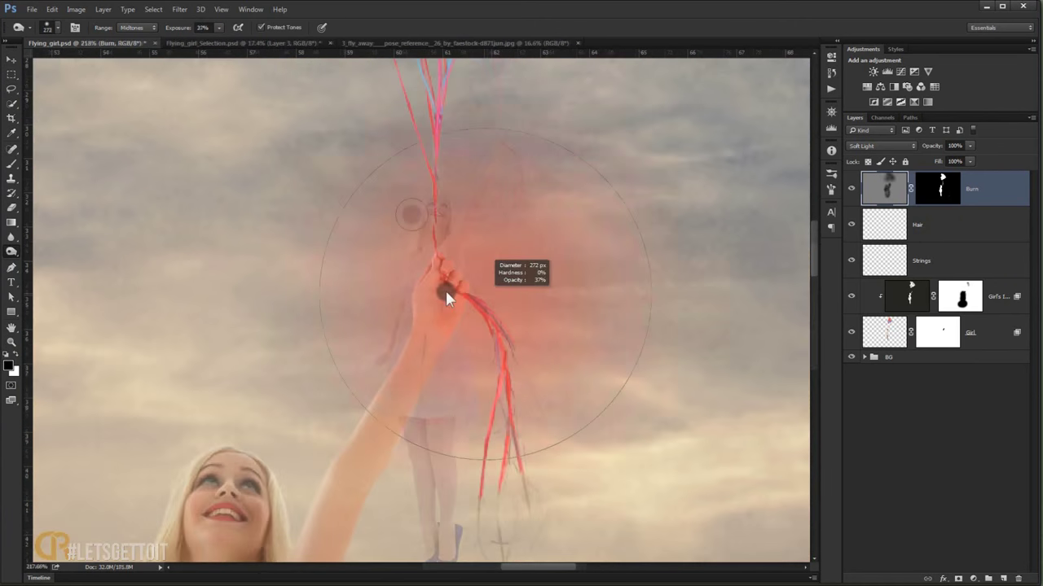
{"action": "left_click_drag", "start_coordinate": [446, 298], "coordinate": [454, 266]}
{"action": "scroll", "coordinate": [435, 293], "scroll_direction": "down", "scroll_amount": 3}
{"action": "right_click", "coordinate": [337, 396], "text": "alt"}
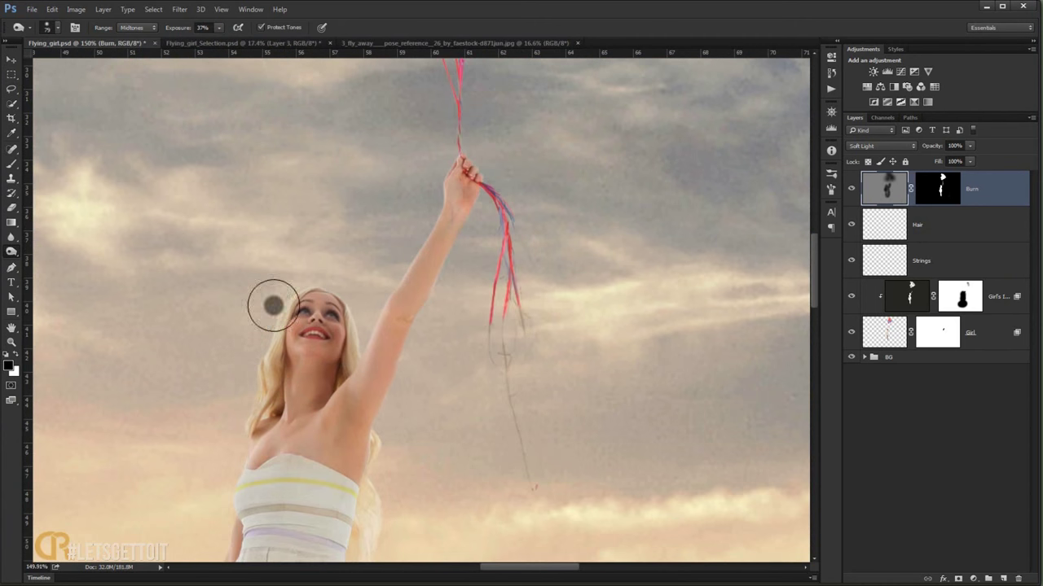
{"action": "scroll", "coordinate": [384, 281], "scroll_direction": "up", "scroll_amount": 2}
{"action": "scroll", "coordinate": [407, 442], "scroll_direction": "down", "scroll_amount": 2}
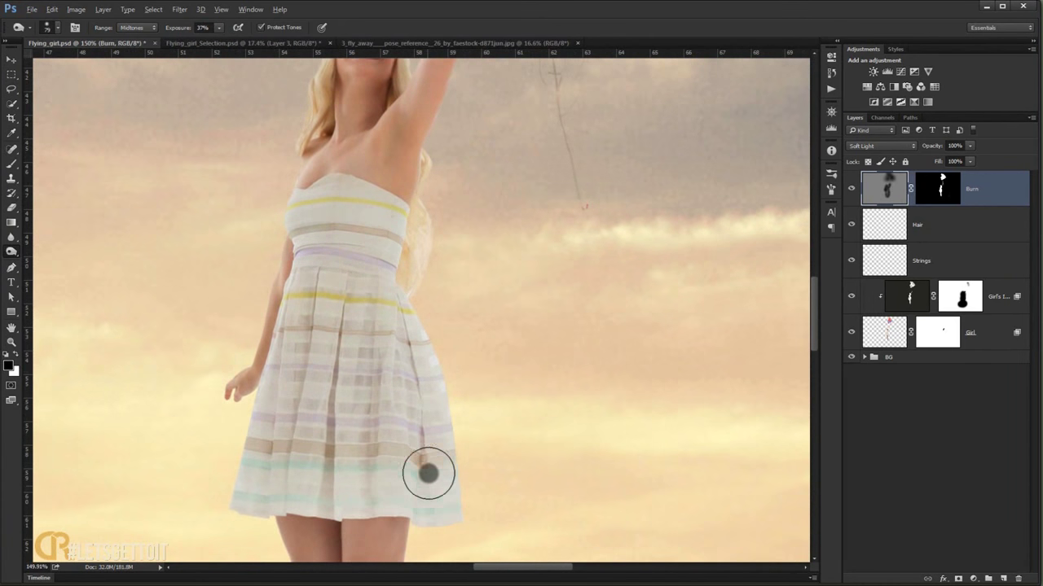
{"action": "scroll", "coordinate": [429, 468], "scroll_direction": "down", "scroll_amount": 2}
{"action": "left_click_drag", "start_coordinate": [432, 465], "coordinate": [425, 452]}
{"action": "key", "text": "ctrl+0"}
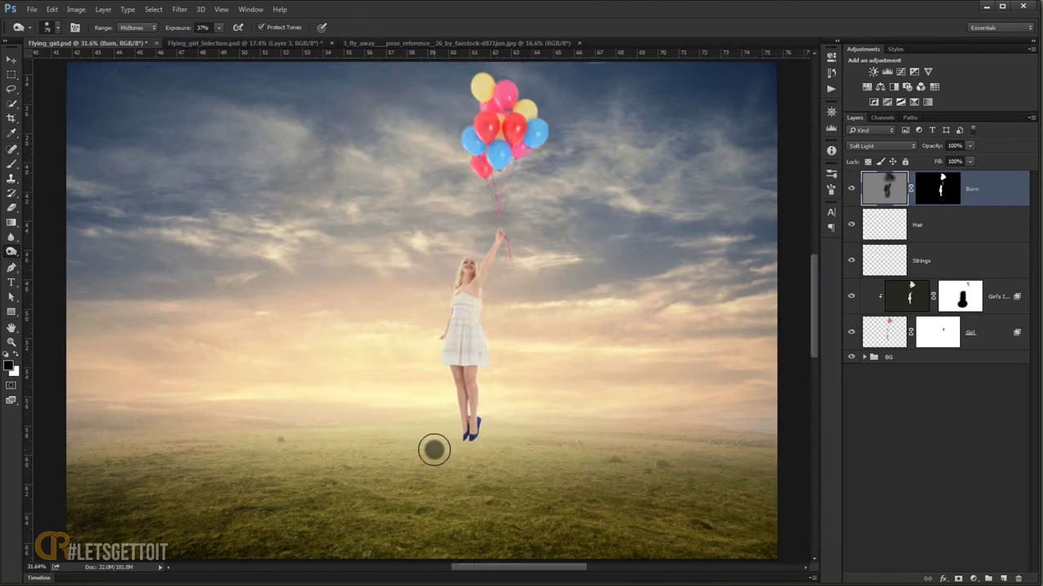
{"action": "left_click", "coordinate": [851, 189]}
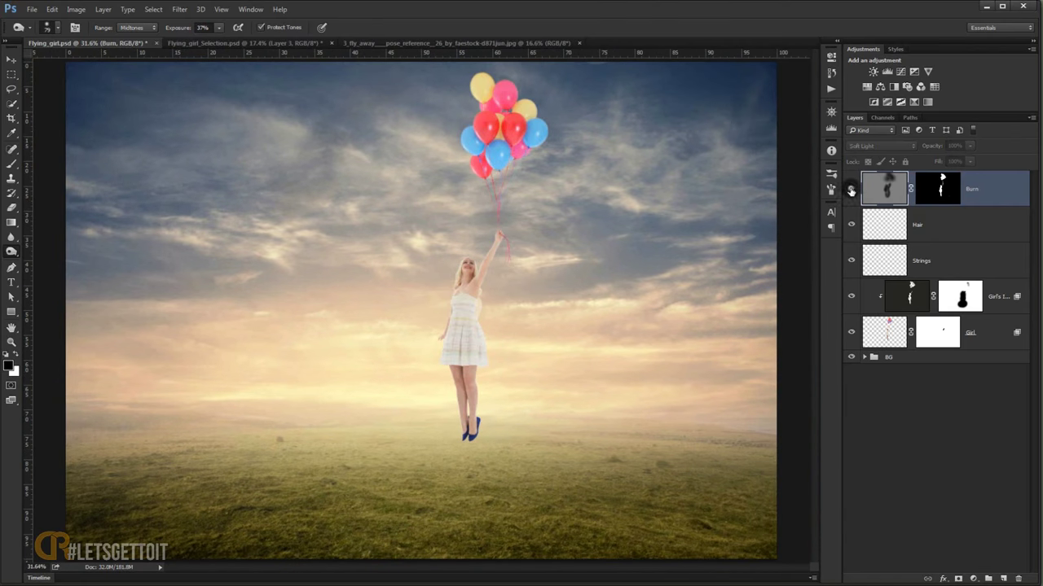
{"action": "left_click", "coordinate": [851, 189]}
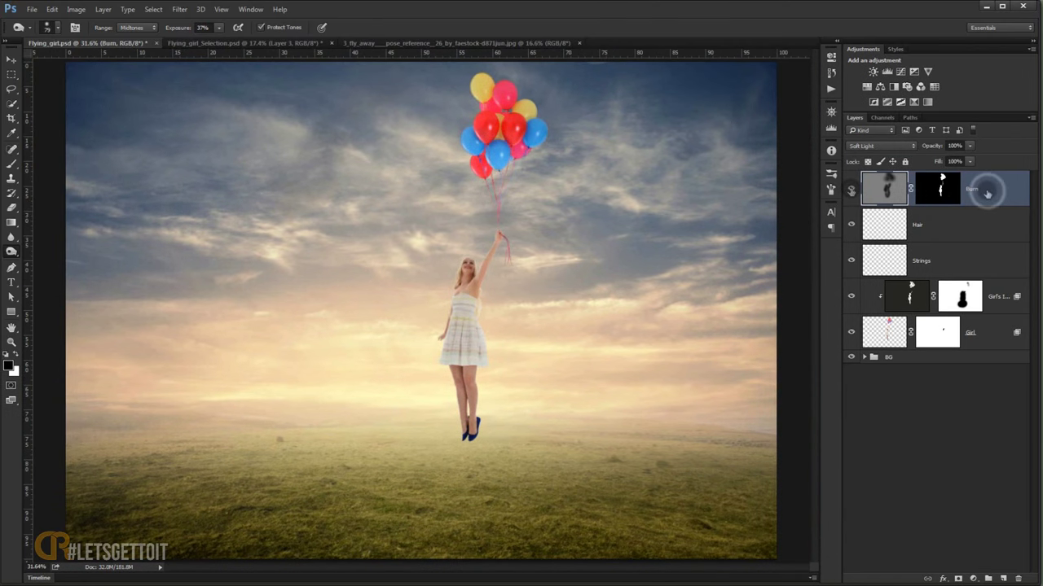
- Add a new layer above Burn and name it Dodge
{"action": "left_click", "coordinate": [1003, 577]}
{"action": "double_click", "coordinate": [928, 190]}
{"action": "type", "text": "Dodg"}
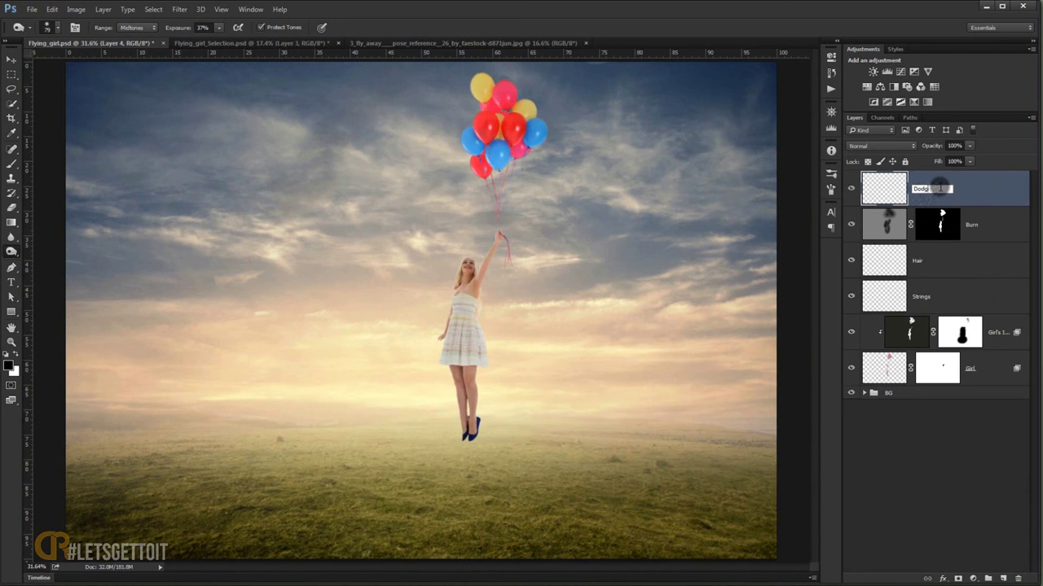
{"action": "type", "text": "e"}
{"action": "key", "text": "Return"}
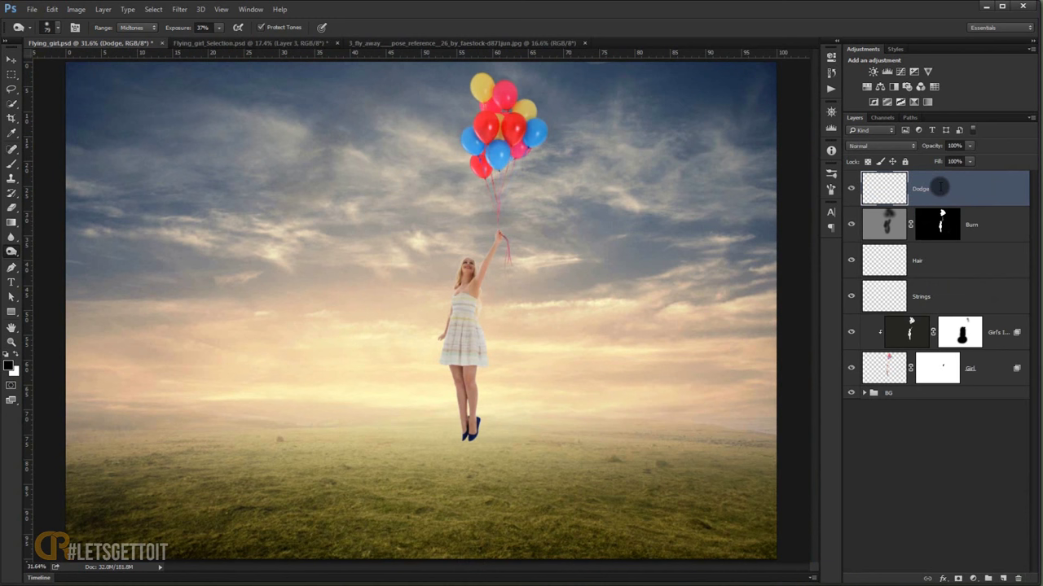
- Fill the Dodge layer with 50% gray
{"action": "left_click", "coordinate": [941, 220]}
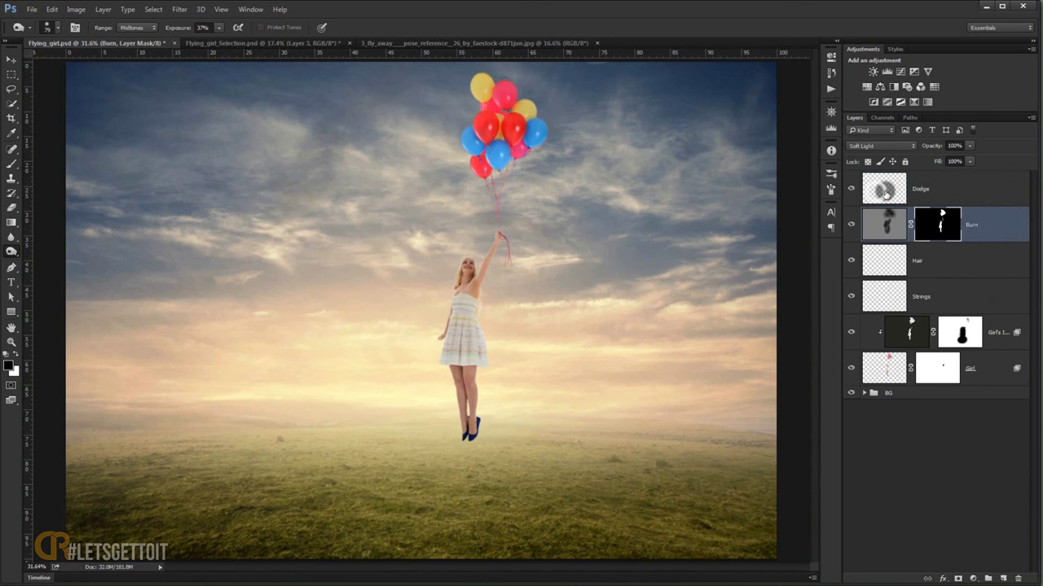
{"action": "left_click", "coordinate": [922, 193]}
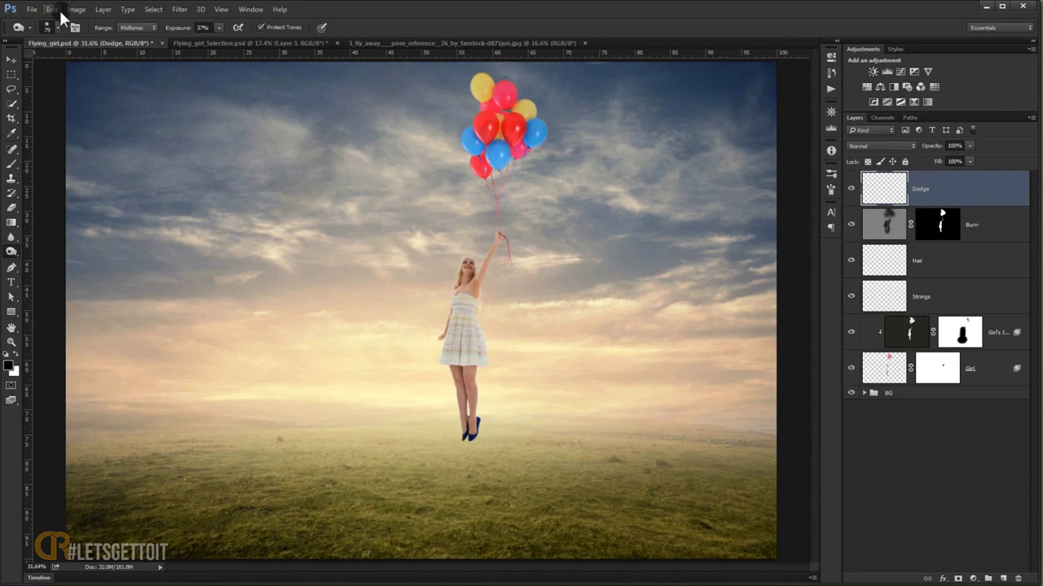
{"action": "left_click", "coordinate": [51, 9]}
{"action": "left_click", "coordinate": [90, 167]}
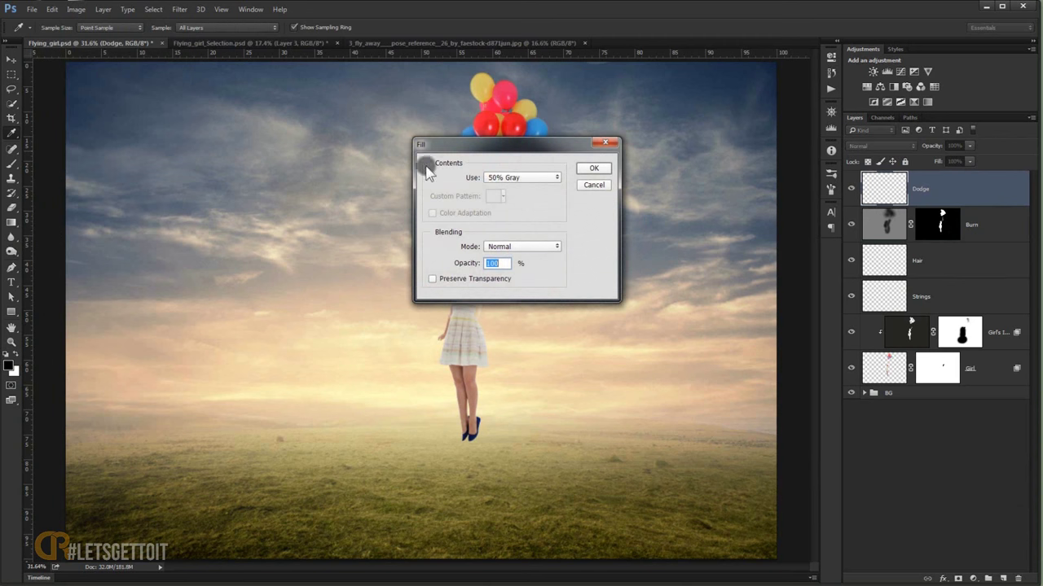
{"action": "left_click", "coordinate": [505, 178]}
{"action": "left_click", "coordinate": [522, 262]}
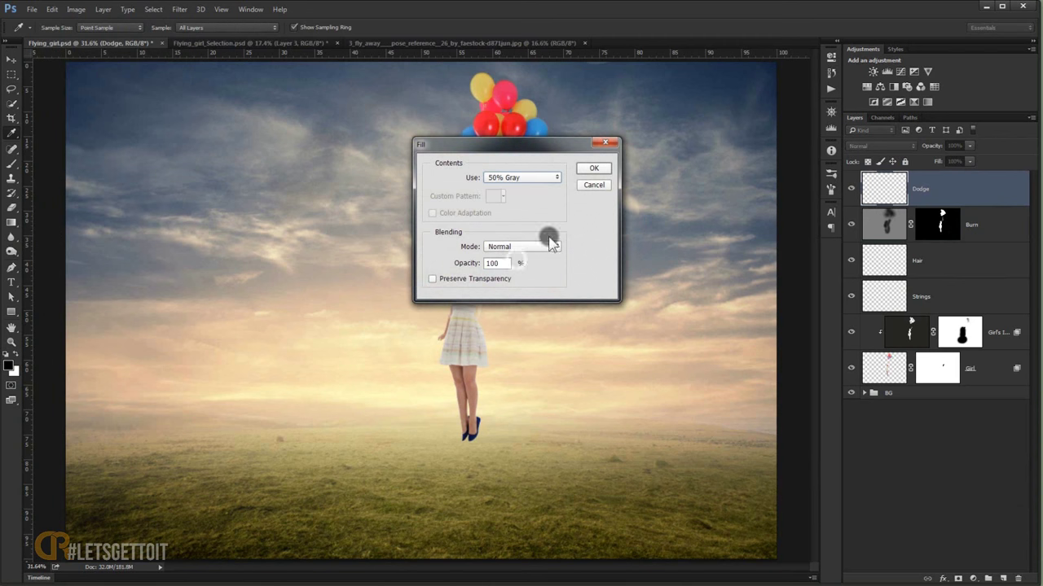
{"action": "left_click", "coordinate": [594, 168]}
- Set the Dodge layer to Soft Light and copy the Burn layer's girl mask onto it
{"action": "key", "text": "o"}
{"action": "left_click", "coordinate": [887, 145]}
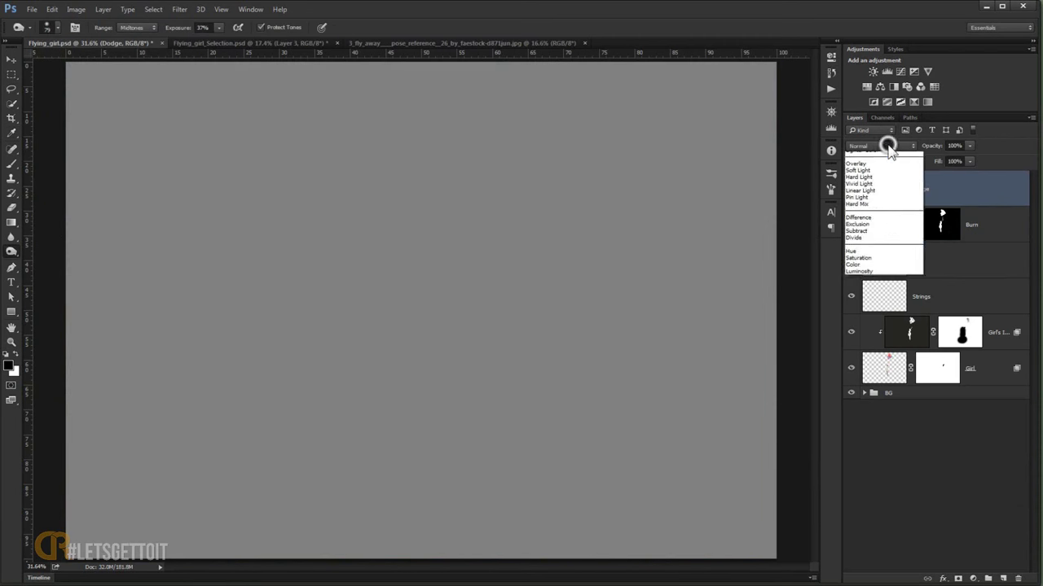
{"action": "left_click", "coordinate": [899, 249]}
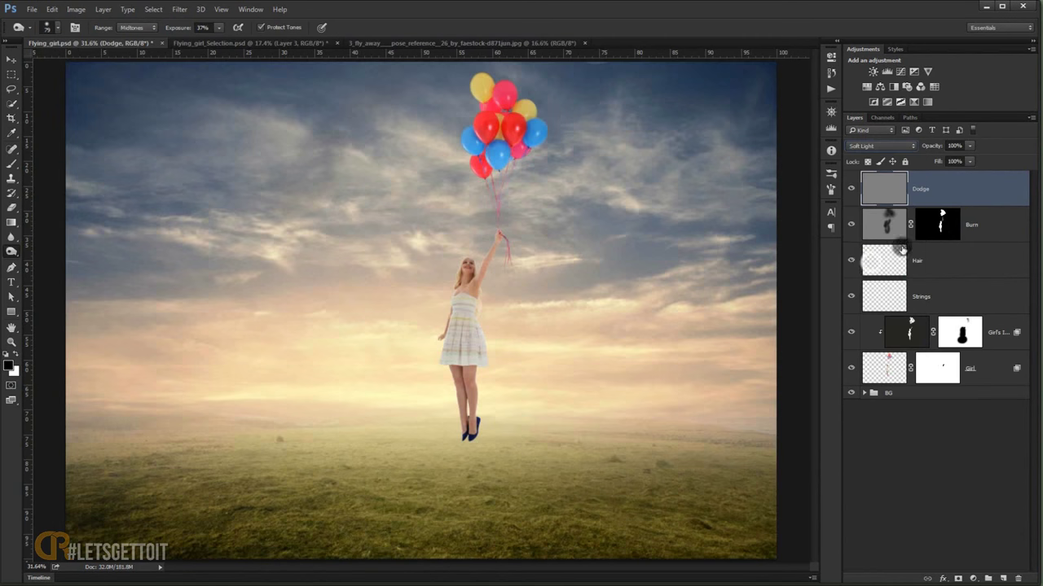
{"action": "left_click", "coordinate": [943, 225]}
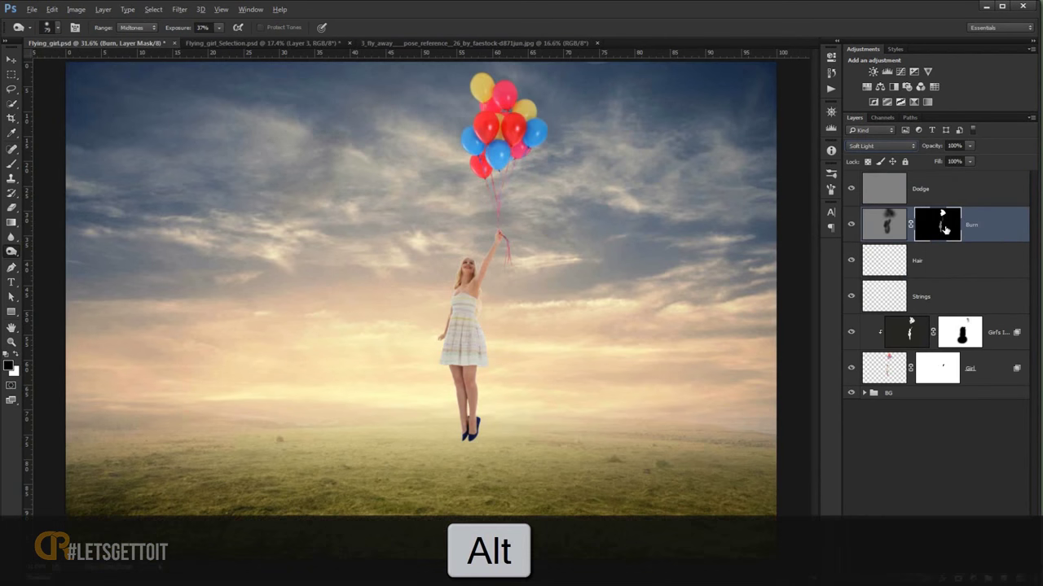
{"action": "left_click_drag", "start_coordinate": [944, 225], "coordinate": [943, 192]}
{"action": "left_click", "coordinate": [941, 193]}
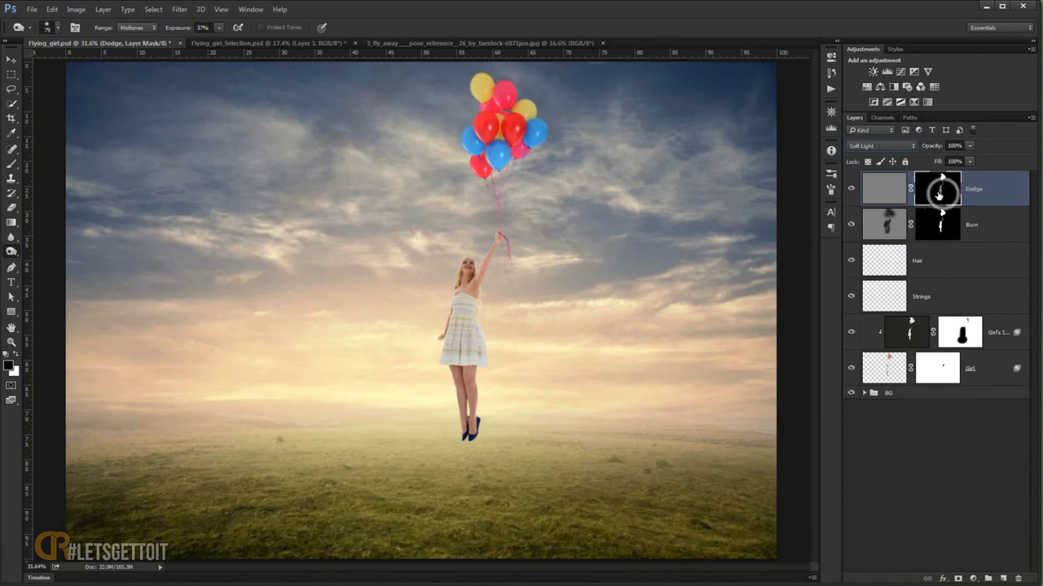
{"action": "left_click", "coordinate": [890, 193]}
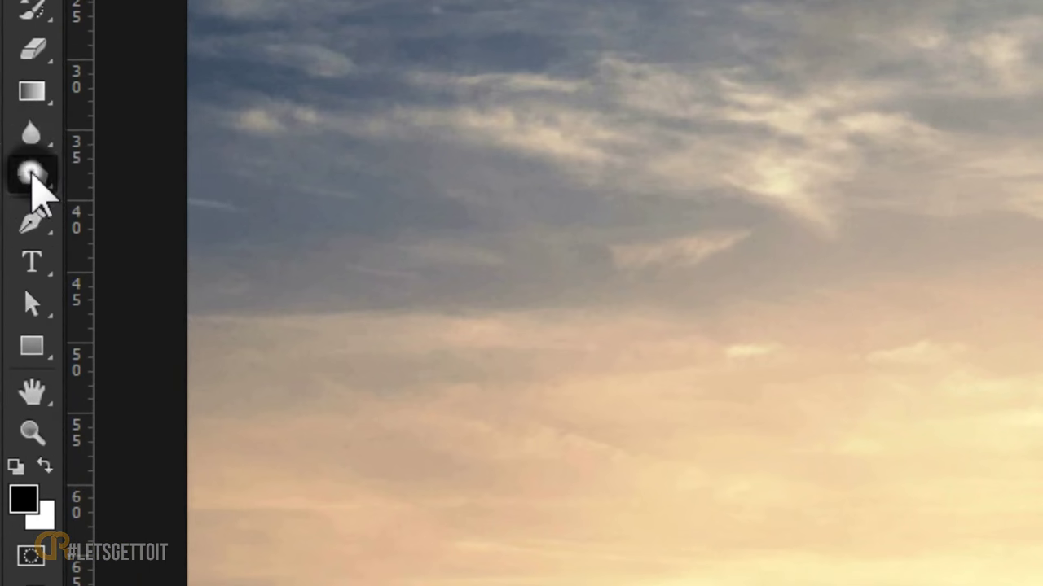
- Choose the Dodge Tool at 25% exposure, keeping the Dodge layer in Soft Light
{"action": "right_click", "coordinate": [33, 184]}
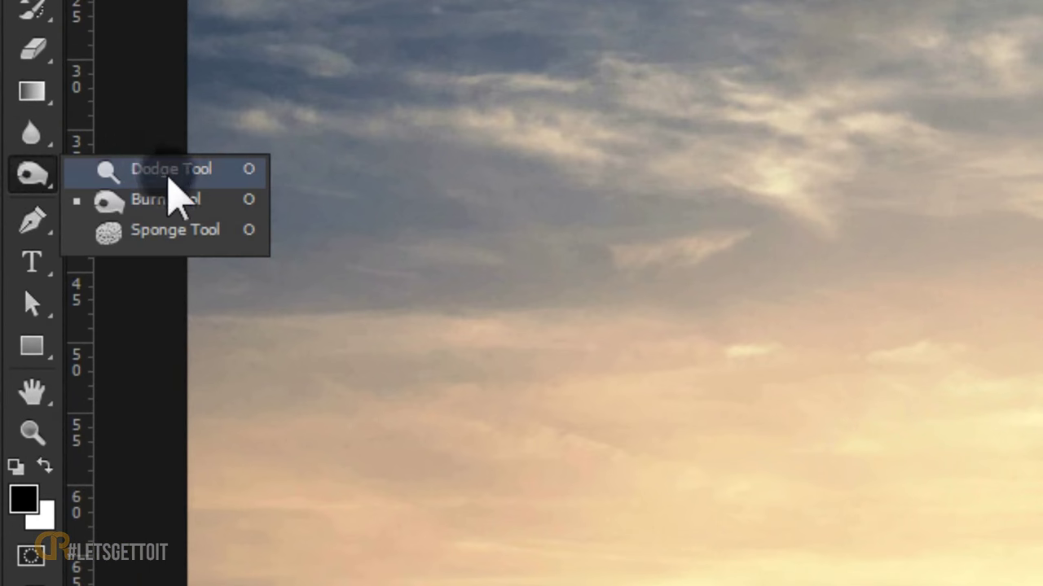
{"action": "left_click", "coordinate": [167, 174]}
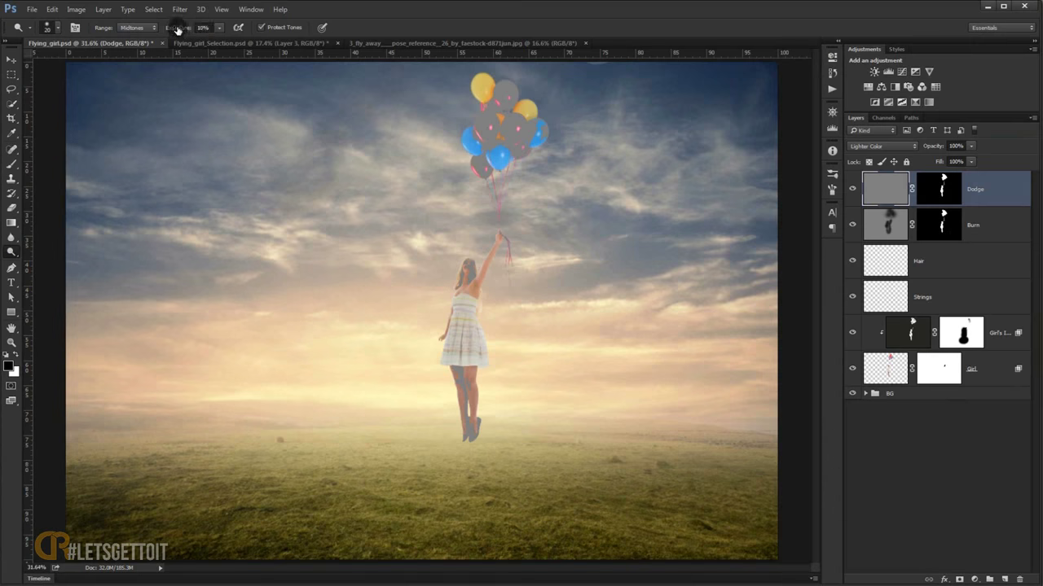
{"action": "left_click", "coordinate": [180, 30]}
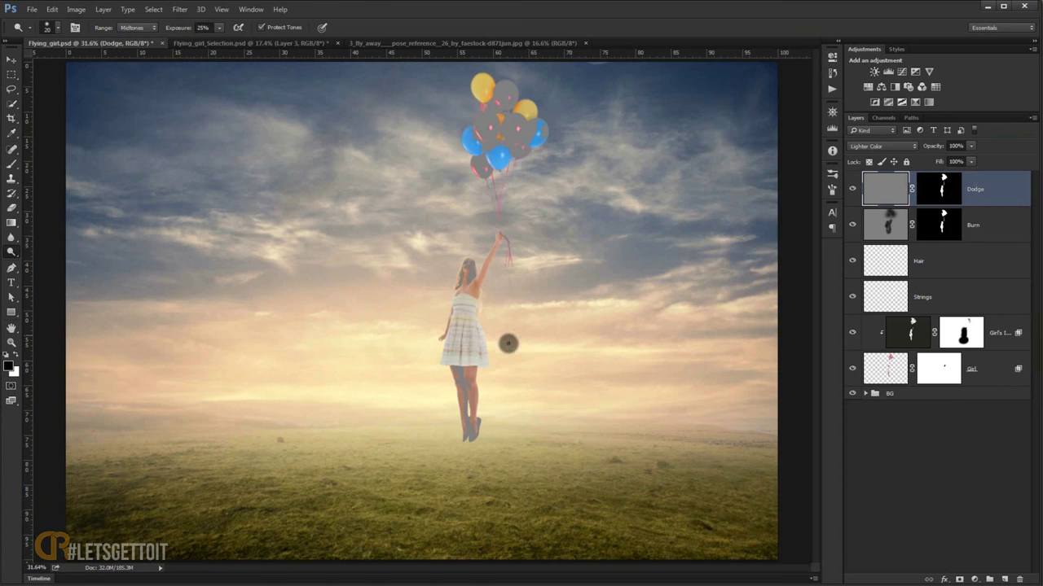
{"action": "left_click", "coordinate": [999, 190]}
{"action": "left_click", "coordinate": [880, 146]}
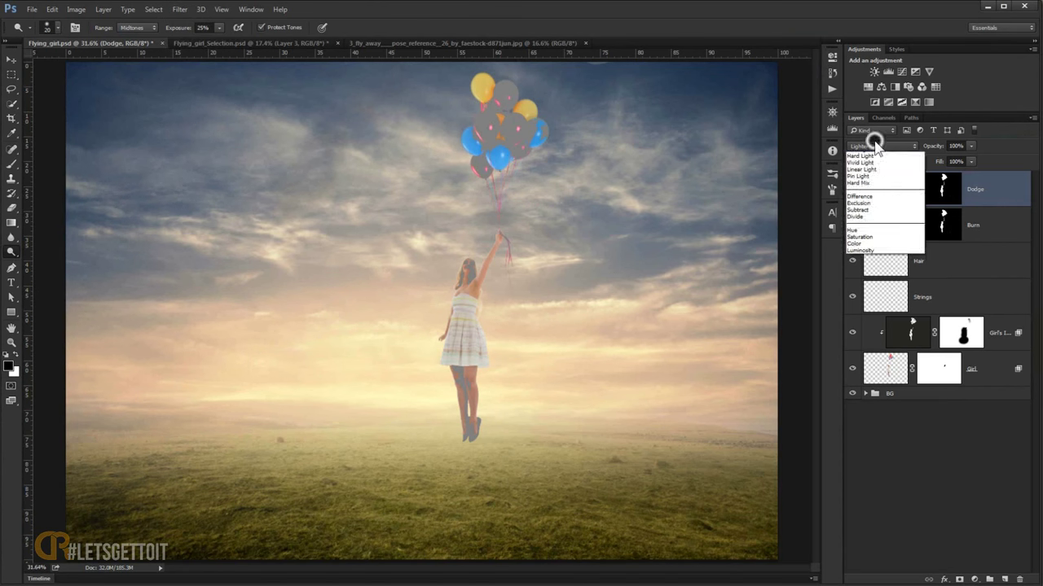
{"action": "left_click", "coordinate": [868, 260]}
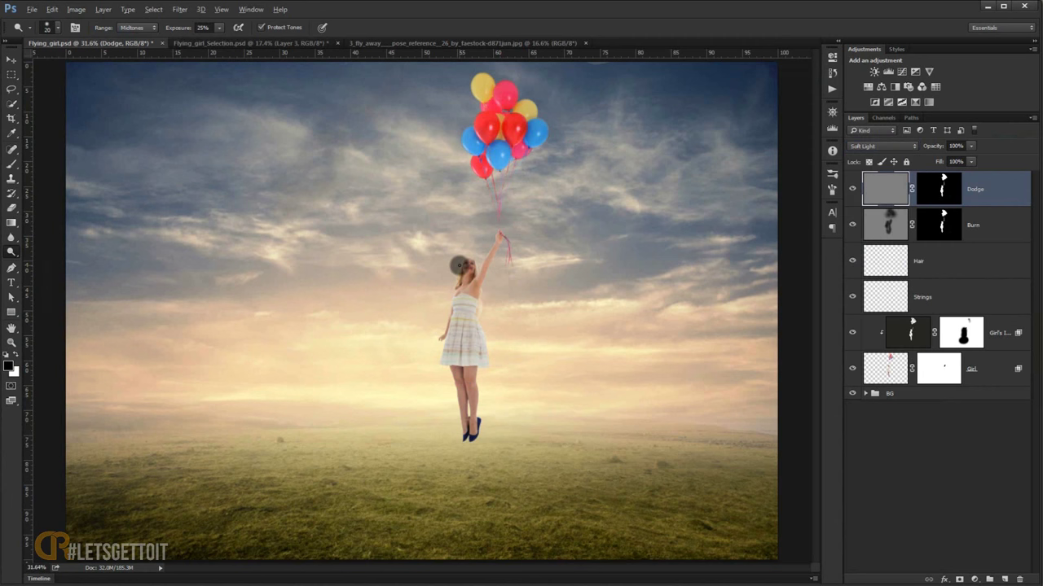
- Lighten the girl's raised arm and forearm on the Dodge layer
{"action": "scroll", "coordinate": [489, 282], "scroll_direction": "up", "scroll_amount": 2}
{"action": "scroll", "coordinate": [489, 282], "scroll_direction": "up", "scroll_amount": 2}
{"action": "scroll", "coordinate": [487, 283], "scroll_direction": "up", "scroll_amount": 2}
{"action": "scroll", "coordinate": [487, 283], "scroll_direction": "up", "scroll_amount": 1}
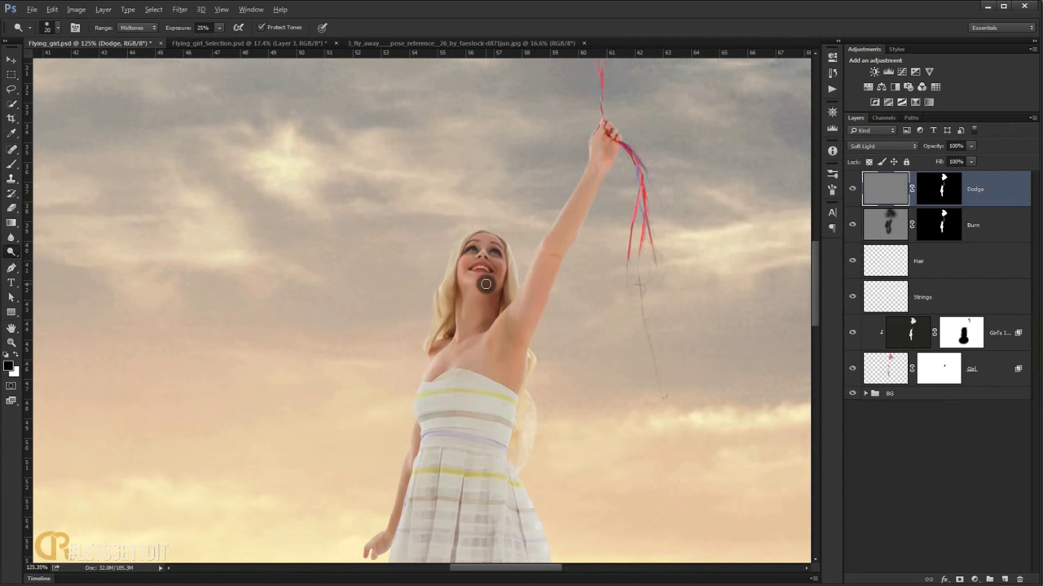
{"action": "scroll", "coordinate": [486, 283], "scroll_direction": "up", "scroll_amount": 1}
{"action": "scroll", "coordinate": [481, 281], "scroll_direction": "up", "scroll_amount": 1}
{"action": "mouse_move", "coordinate": [491, 333]}
{"action": "left_mouse_down"}
{"action": "mouse_move", "coordinate": [447, 179]}
{"action": "mouse_move", "coordinate": [431, 304]}
{"action": "left_mouse_up"}
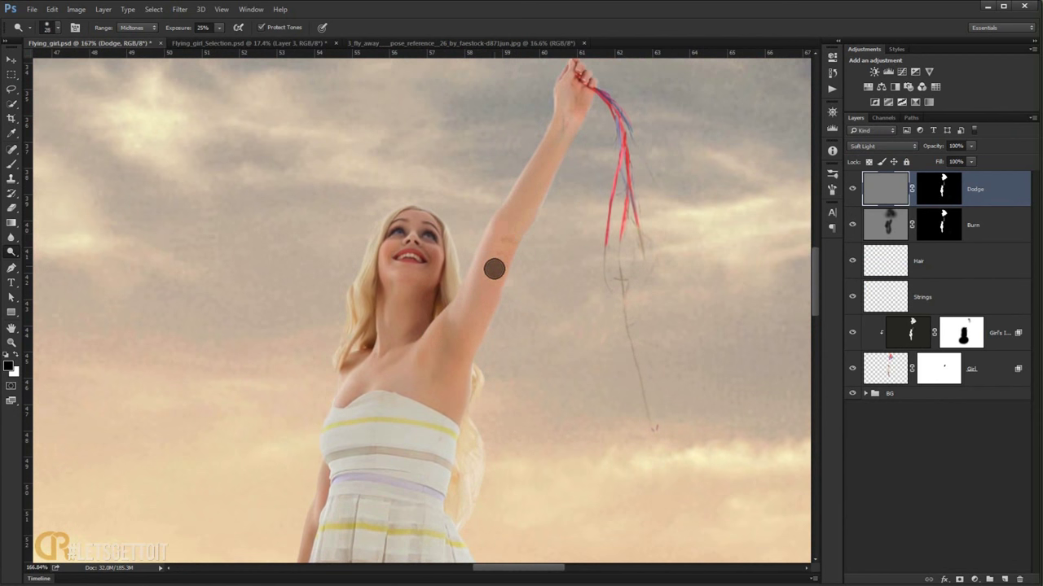
{"action": "left_click_drag", "start_coordinate": [498, 256], "coordinate": [469, 309]}
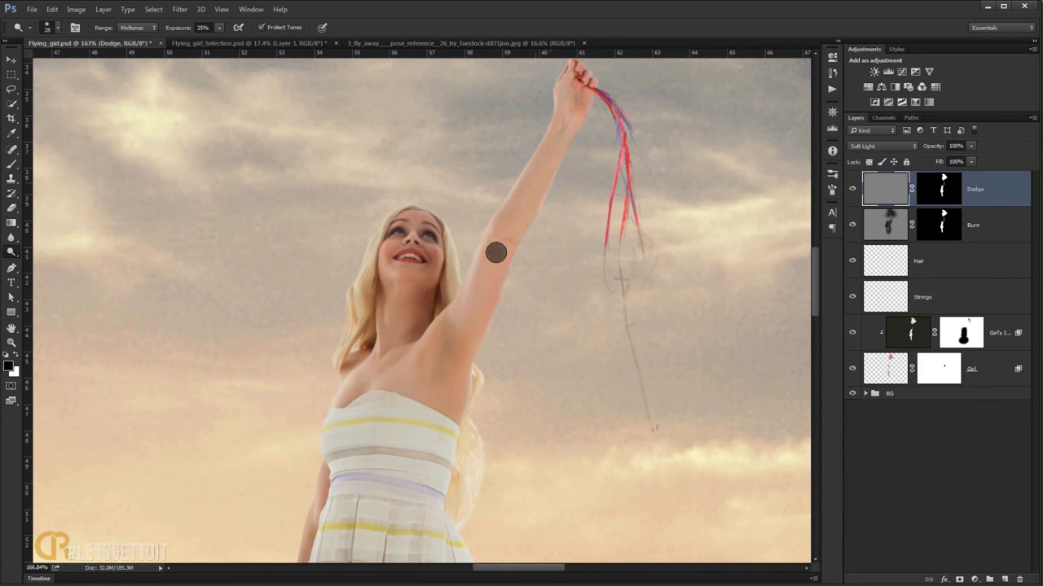
{"action": "left_click_drag", "start_coordinate": [550, 156], "coordinate": [481, 286]}
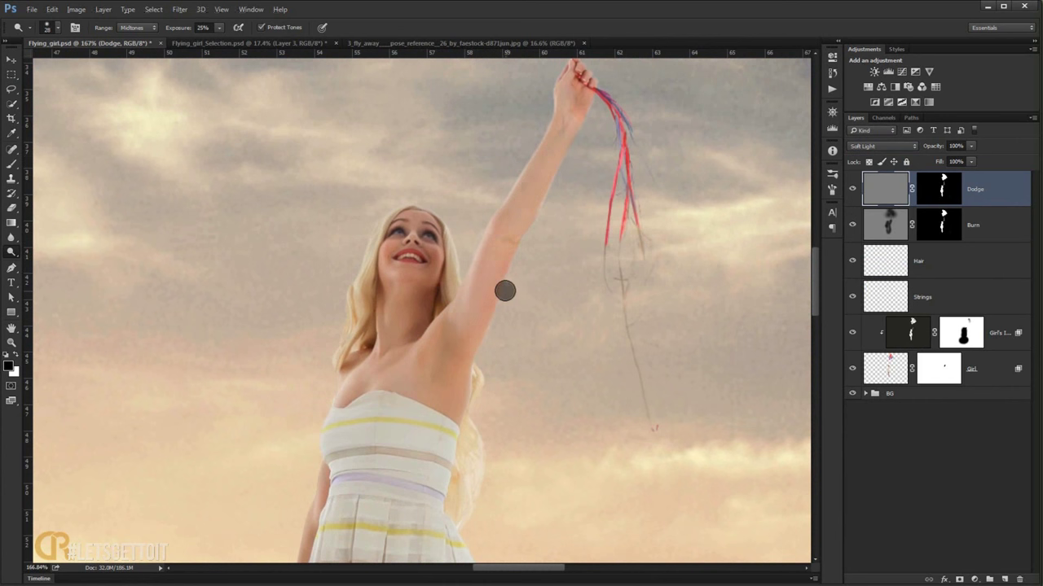
- Dodge the face at 15–21% exposure with a smaller brush, and set Dodge opacity to 75%
{"action": "scroll", "coordinate": [505, 291], "scroll_direction": "down", "scroll_amount": 2}
{"action": "key", "text": "2"}
{"action": "scroll", "coordinate": [447, 349], "scroll_direction": "up", "scroll_amount": 3}
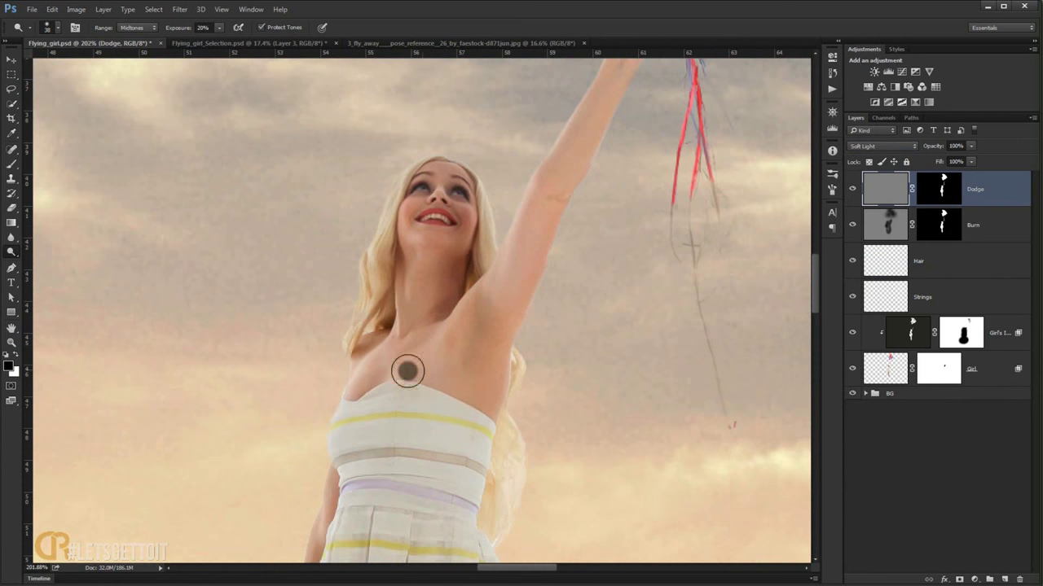
{"action": "scroll", "coordinate": [414, 211], "scroll_direction": "up", "scroll_amount": 4}
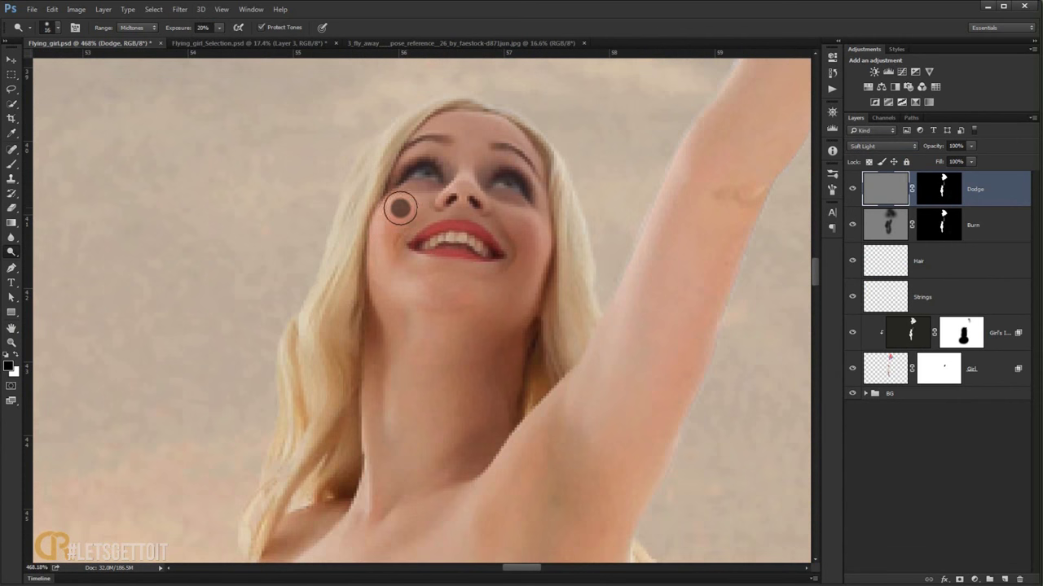
{"action": "key", "text": "1"}
{"action": "key", "text": "5"}
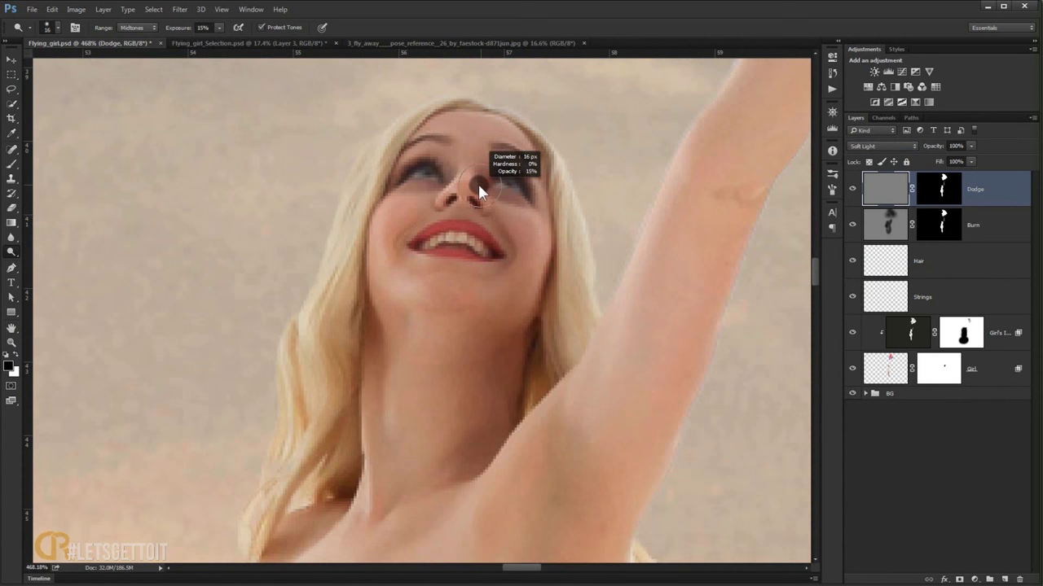
{"action": "scroll", "coordinate": [479, 189], "scroll_direction": "up", "scroll_amount": 3}
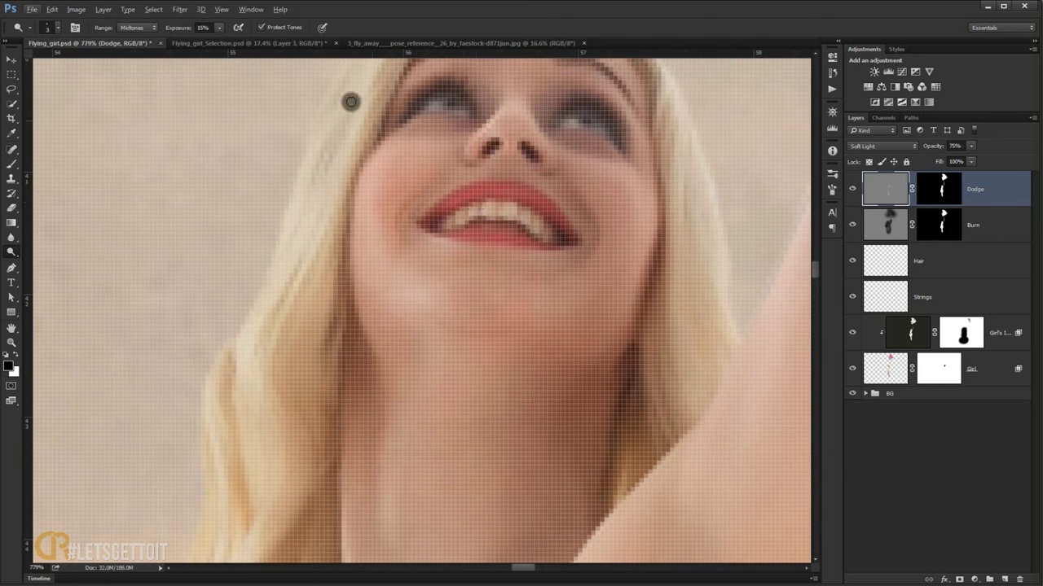
{"action": "key", "text": "2"}
{"action": "key", "text": "1"}
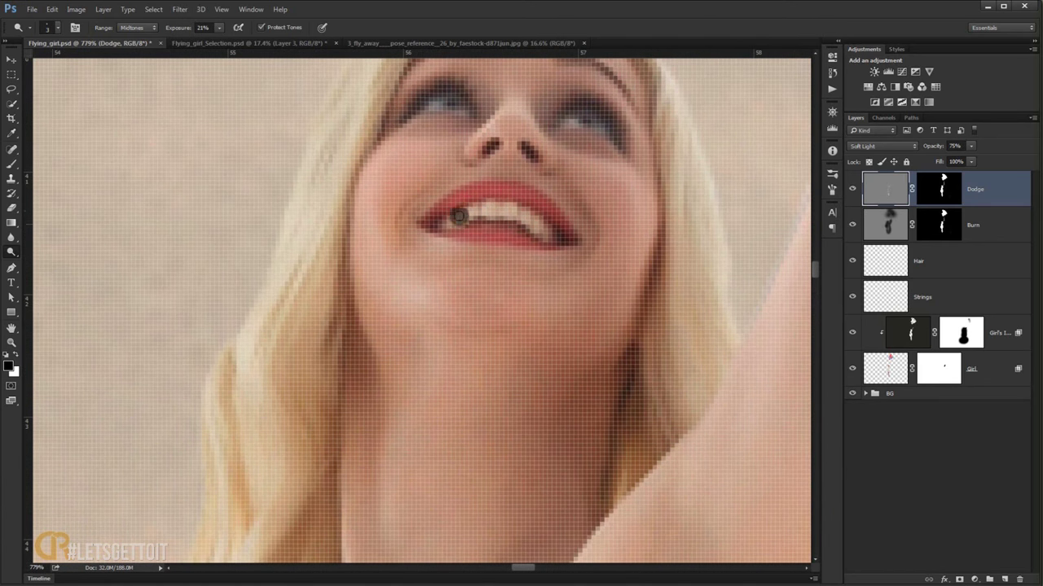
{"action": "scroll", "coordinate": [514, 216], "scroll_direction": "down", "scroll_amount": 2}
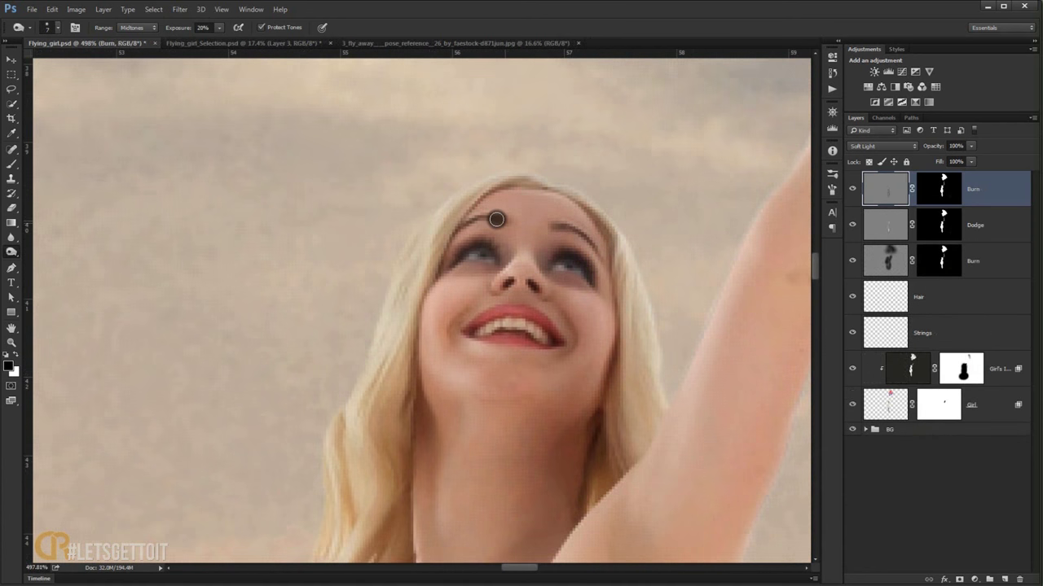
- Burn the hairline, hand, ankle, knee and thighs along the skirt hem
{"action": "left_click_drag", "start_coordinate": [463, 218], "coordinate": [484, 194]}
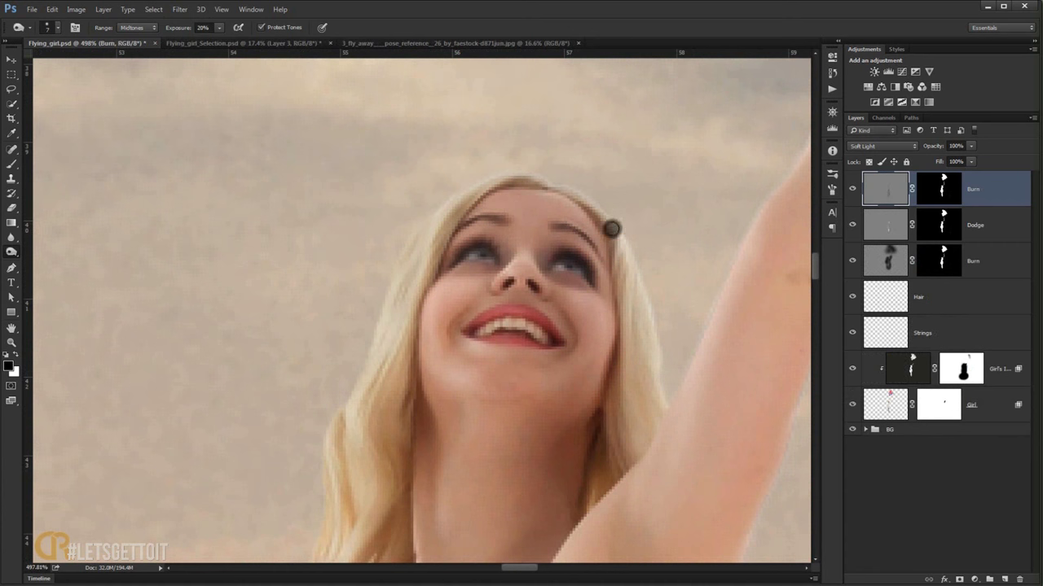
{"action": "scroll", "coordinate": [617, 337], "scroll_direction": "down", "scroll_amount": 3}
{"action": "left_click_drag", "start_coordinate": [421, 304], "coordinate": [460, 282]}
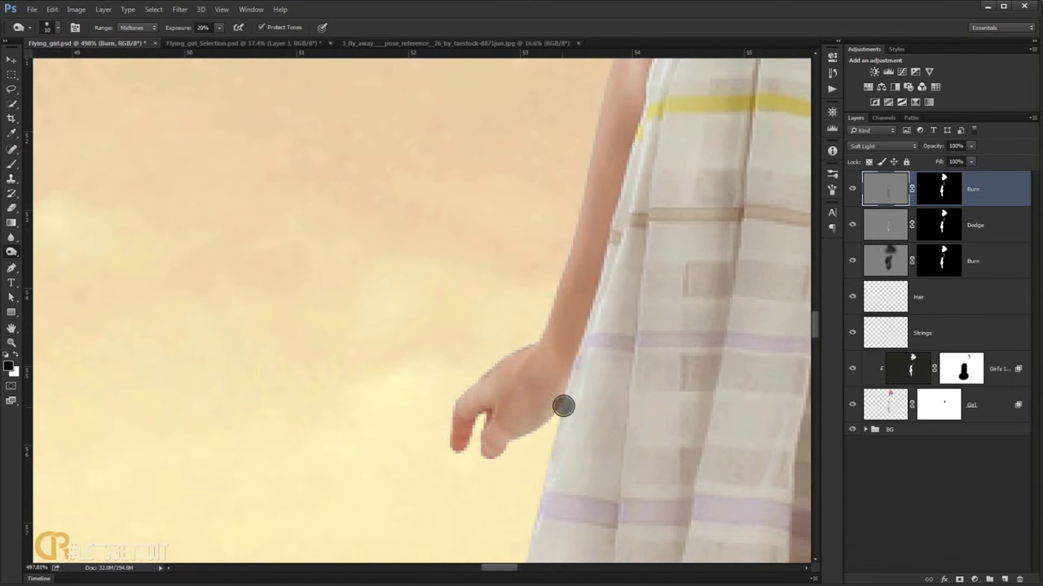
{"action": "key", "text": "ctrl+0"}
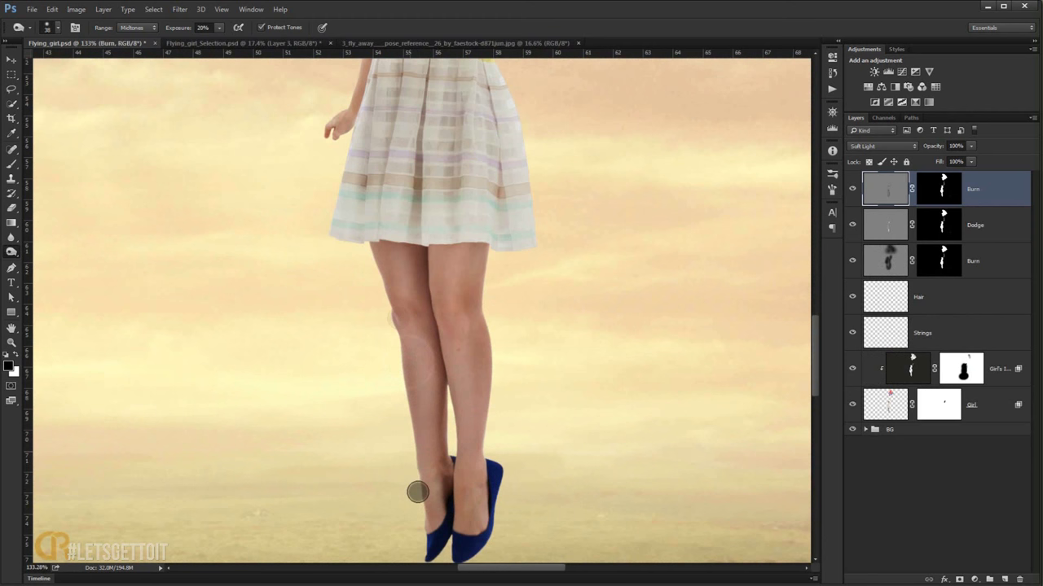
{"action": "left_click", "coordinate": [419, 484]}
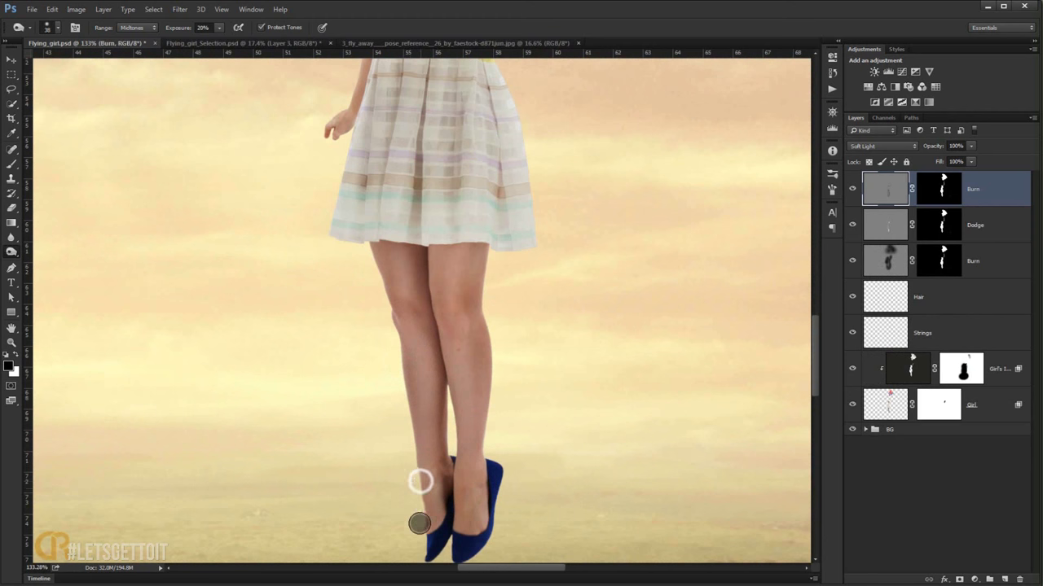
{"action": "left_click", "coordinate": [409, 318]}
{"action": "left_click", "coordinate": [373, 247]}
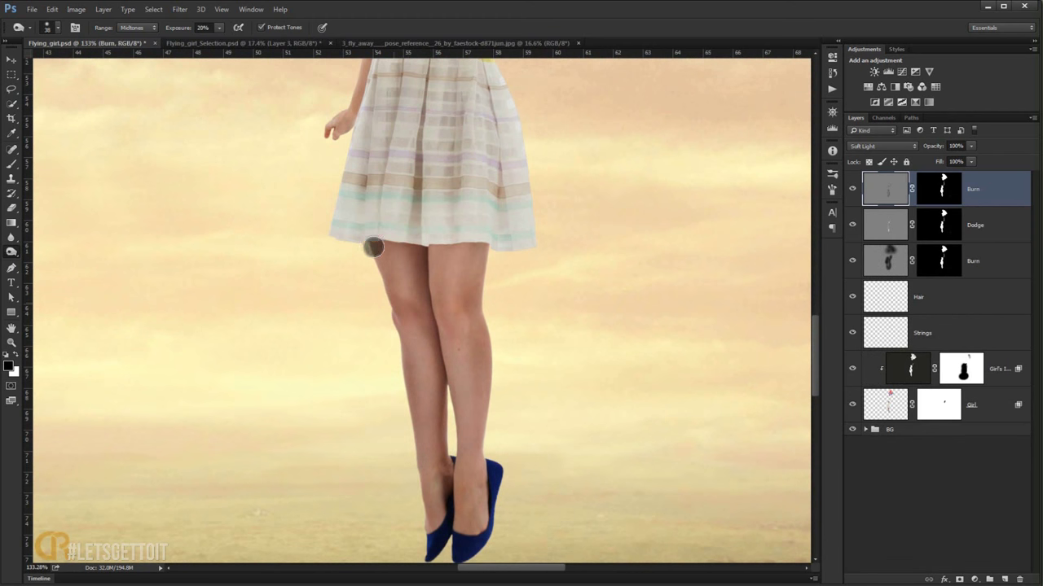
{"action": "left_click_drag", "start_coordinate": [371, 246], "coordinate": [500, 246]}
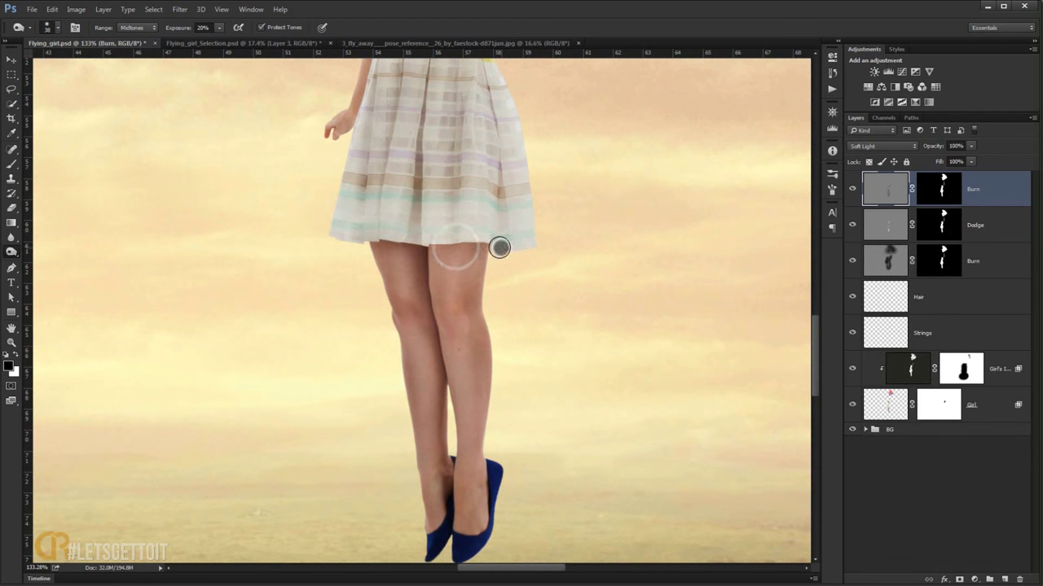
{"action": "scroll", "coordinate": [570, 308], "scroll_direction": "down", "scroll_amount": 5}
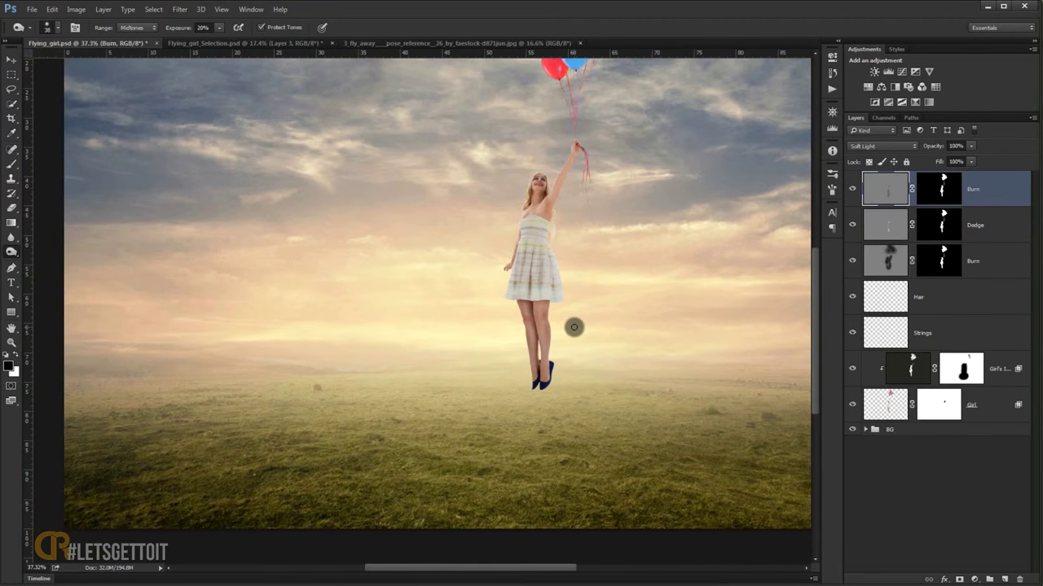
{"action": "scroll", "coordinate": [573, 328], "scroll_direction": "down", "scroll_amount": 2}
{"action": "scroll", "coordinate": [443, 298], "scroll_direction": "up", "scroll_amount": 3}
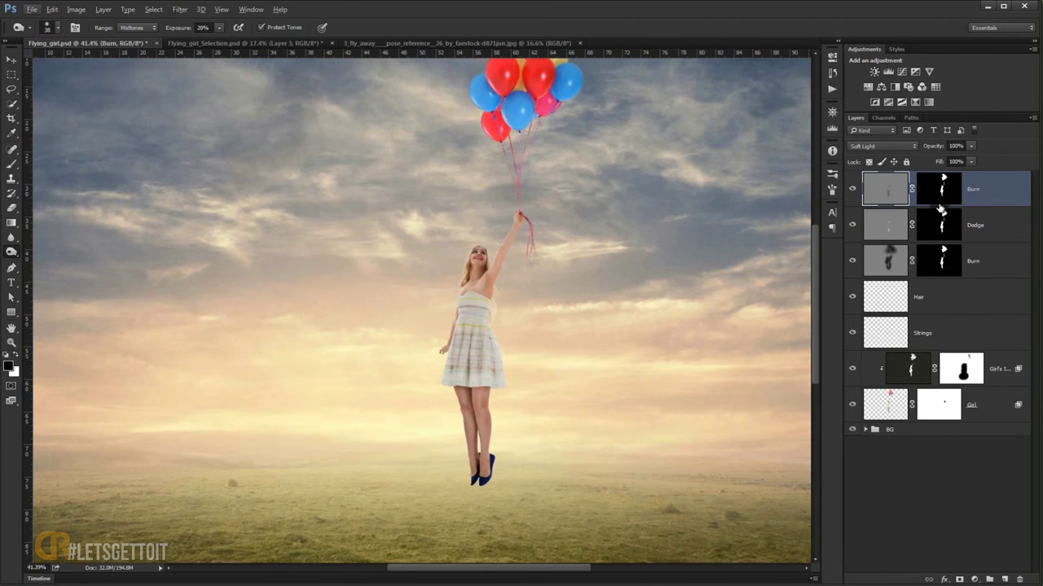
- Compare the top Burn layer on and off, and set the lower Burn layer to 85% opacity
{"action": "left_click", "coordinate": [852, 189]}
{"action": "left_click", "coordinate": [853, 189]}
{"action": "left_click", "coordinate": [926, 147]}
{"action": "left_click", "coordinate": [886, 227]}
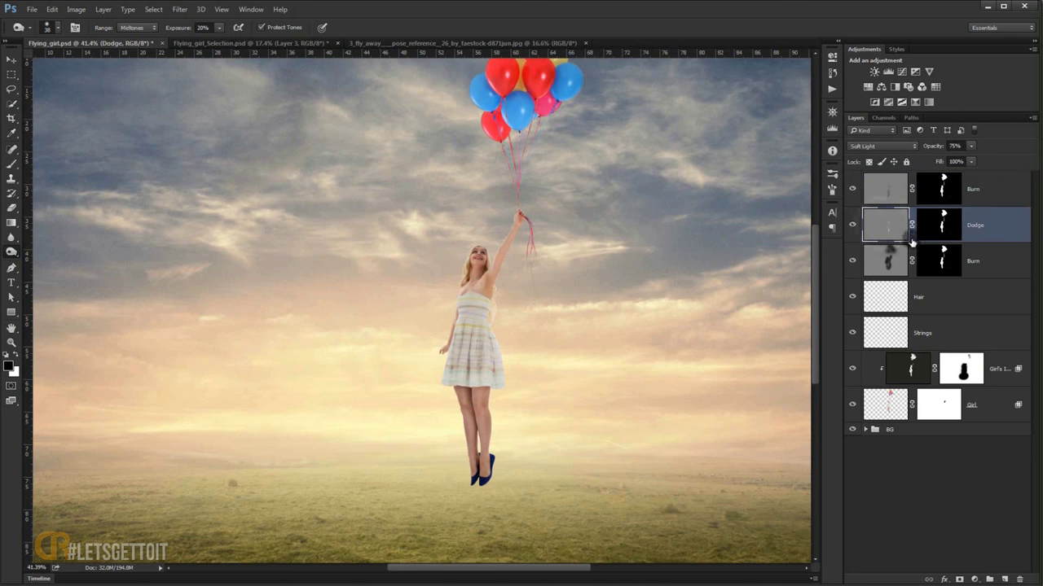
{"action": "left_click", "coordinate": [966, 258]}
{"action": "left_click", "coordinate": [929, 146]}
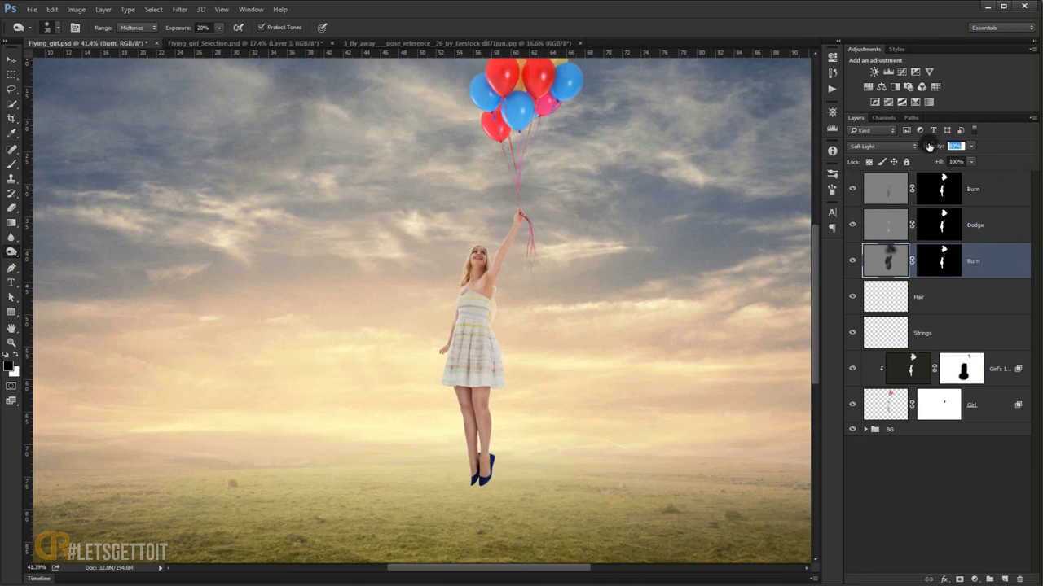
{"action": "type", "text": "85"}
{"action": "key", "text": "Return"}
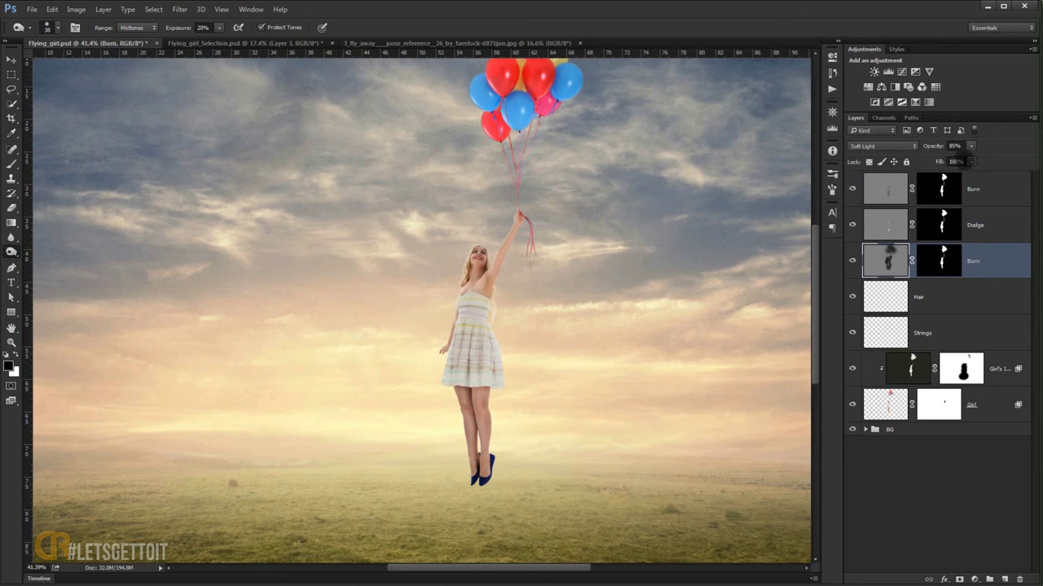
- Group the Burn, Dodge and Burn layers as 'Dodge and Burn' and fit the image in view
{"action": "left_click", "coordinate": [991, 200], "text": "shift"}
{"action": "key", "text": "ctrl+g"}
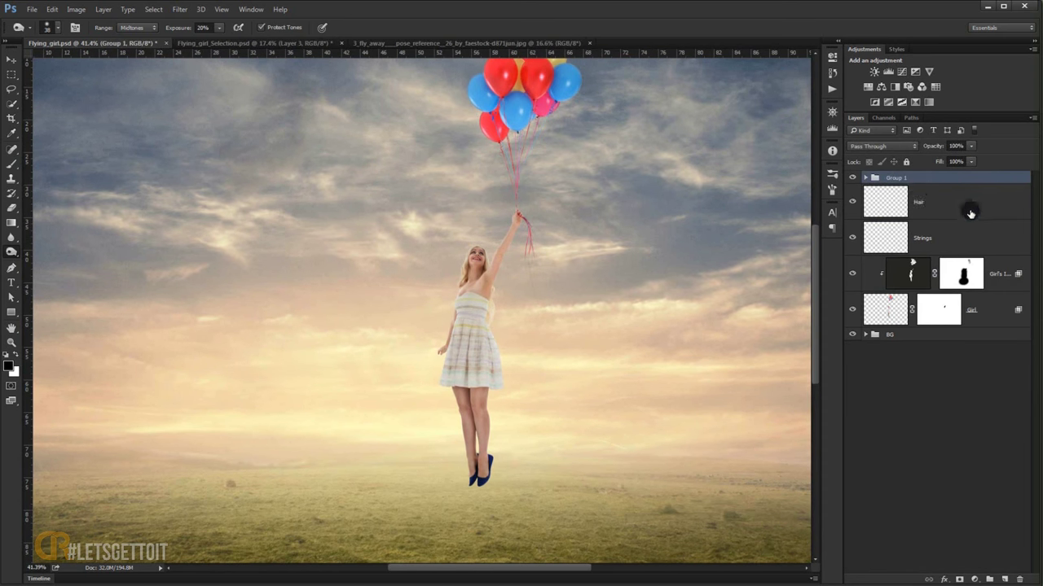
{"action": "double_click", "coordinate": [895, 177]}
{"action": "type", "text": "Dodge and Burn"}
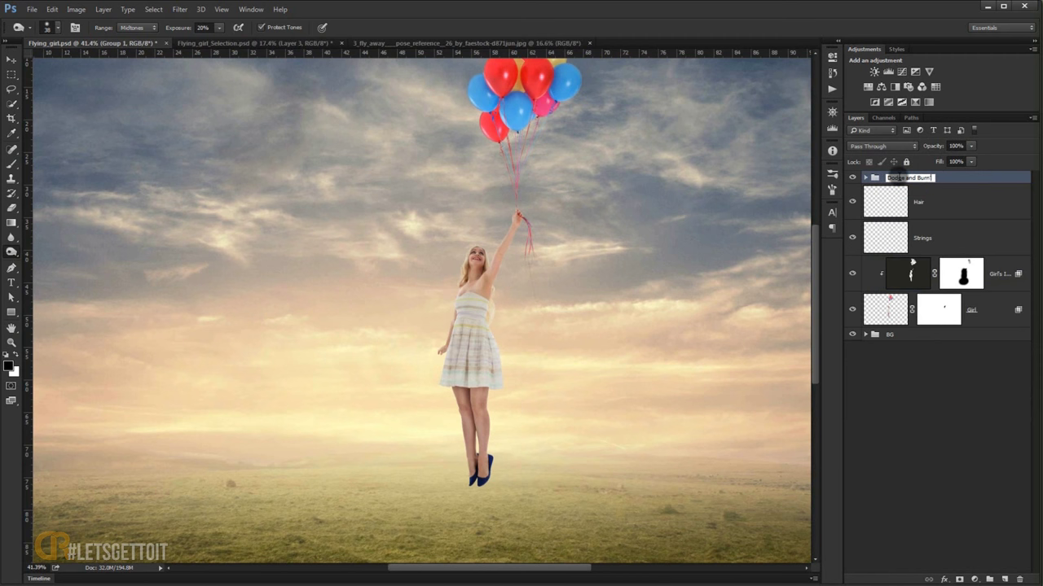
{"action": "key", "text": "Return"}
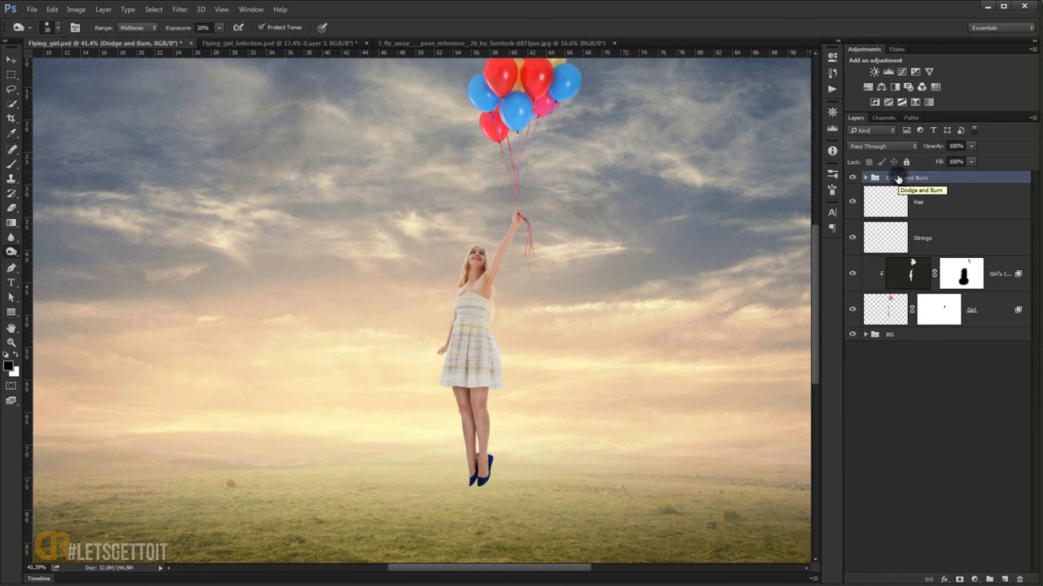
{"action": "left_click", "coordinate": [852, 178]}
{"action": "left_click", "coordinate": [852, 177]}
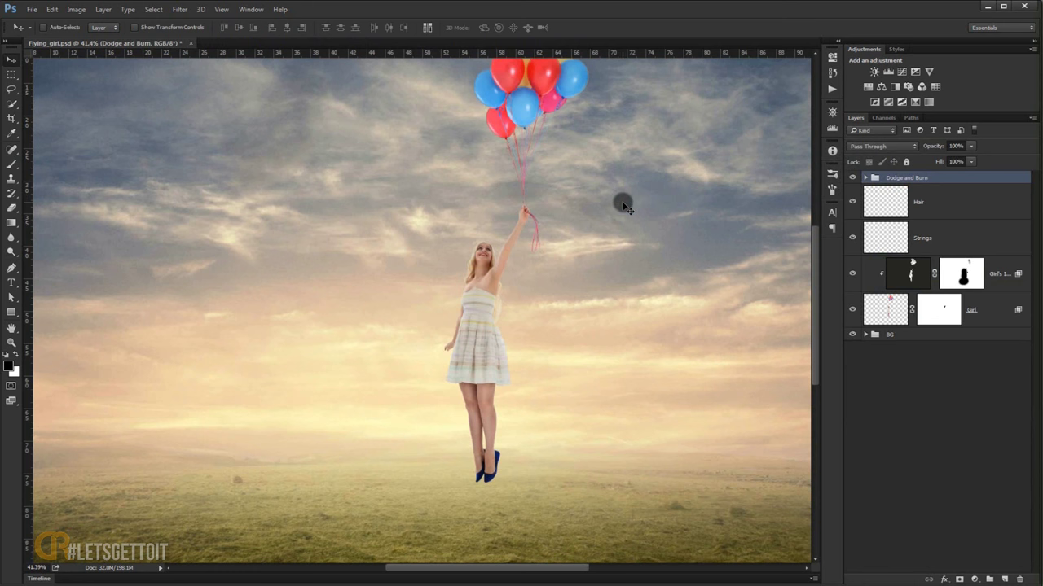
{"action": "key", "text": "ctrl+0"}
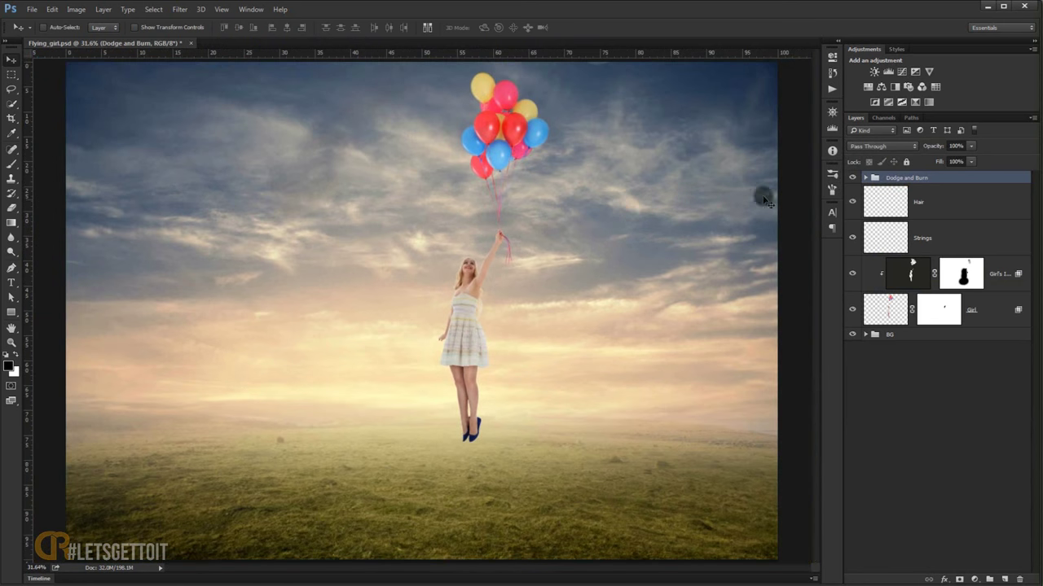
{"action": "left_click", "coordinate": [975, 578]}
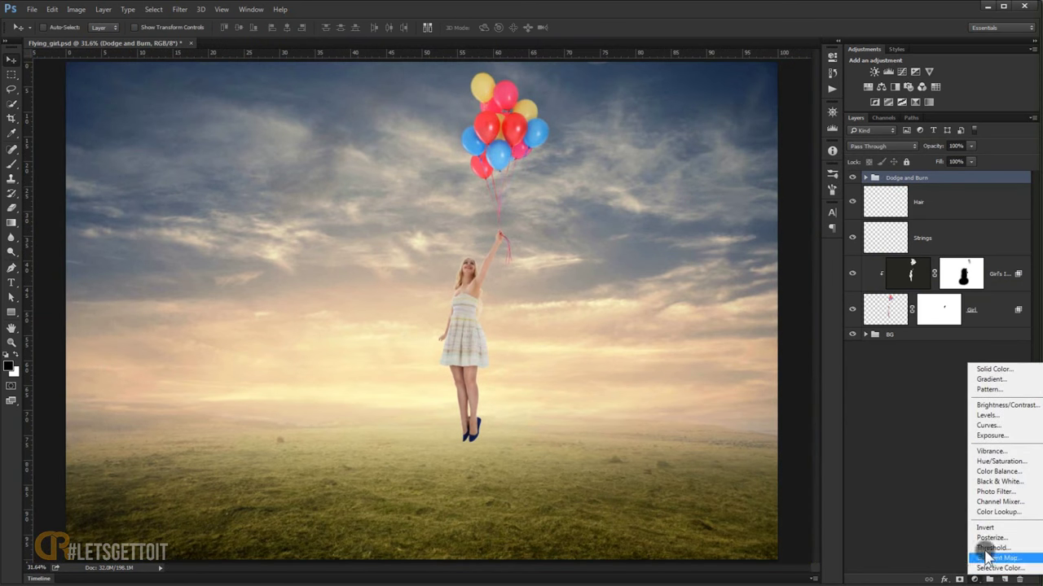
- Add a Color Balance layer and replace its mask with the Burn layer's girl mask
{"action": "left_click", "coordinate": [999, 472]}
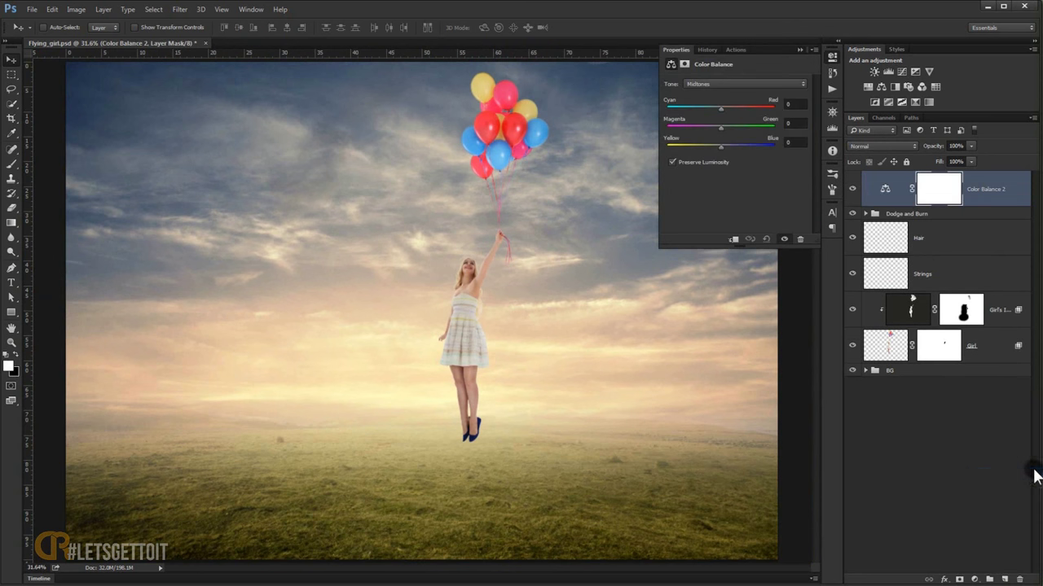
{"action": "left_click", "coordinate": [866, 213]}
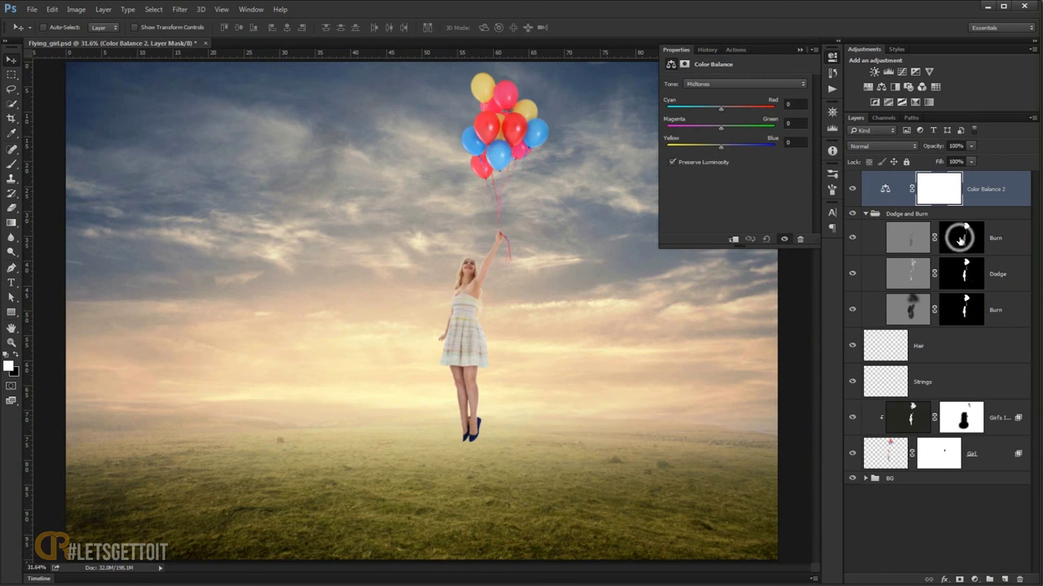
{"action": "mouse_move", "coordinate": [960, 238]}
{"action": "left_mouse_down"}
{"action": "mouse_move", "coordinate": [955, 194]}
{"action": "mouse_move", "coordinate": [944, 190]}
{"action": "left_mouse_up"}
{"action": "left_click", "coordinate": [488, 228]}
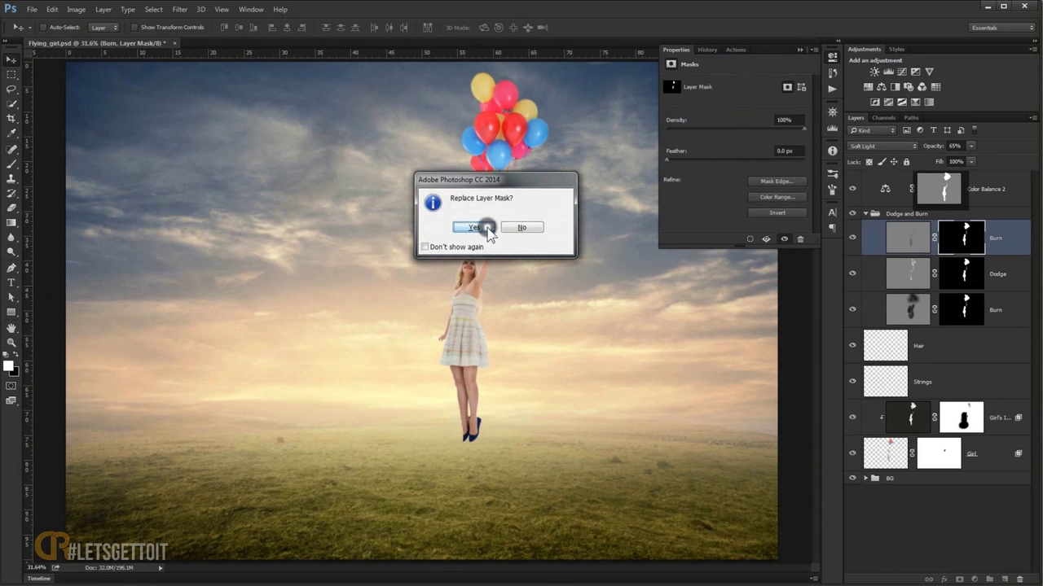
{"action": "left_click", "coordinate": [890, 191]}
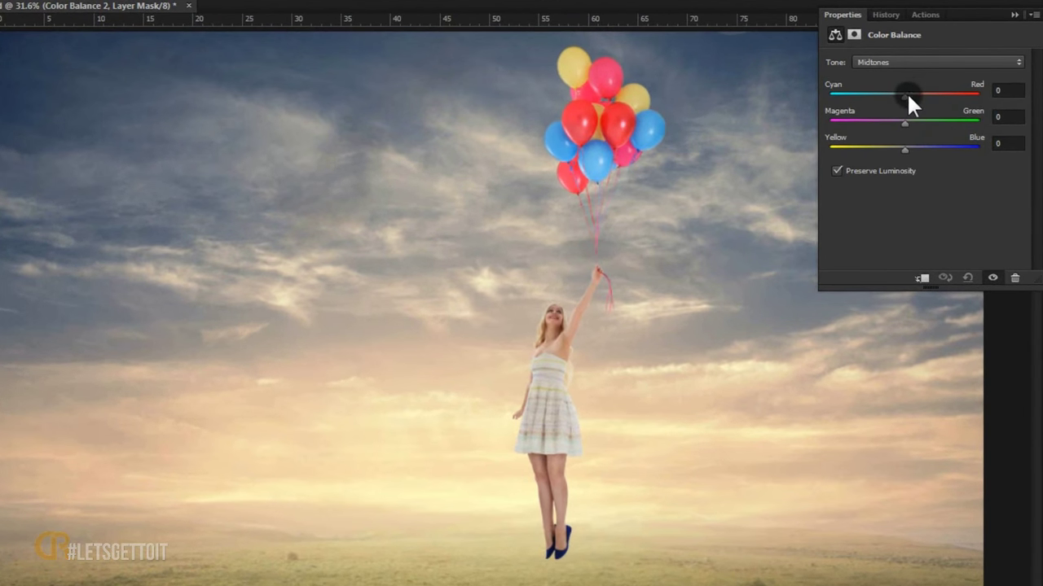
- Set the Color Balance midtones to Red +45, Green -15, Blue +3
{"action": "left_click_drag", "start_coordinate": [906, 93], "coordinate": [926, 96]}
{"action": "key", "text": "ctrl+z"}
{"action": "left_click", "coordinate": [930, 137]}
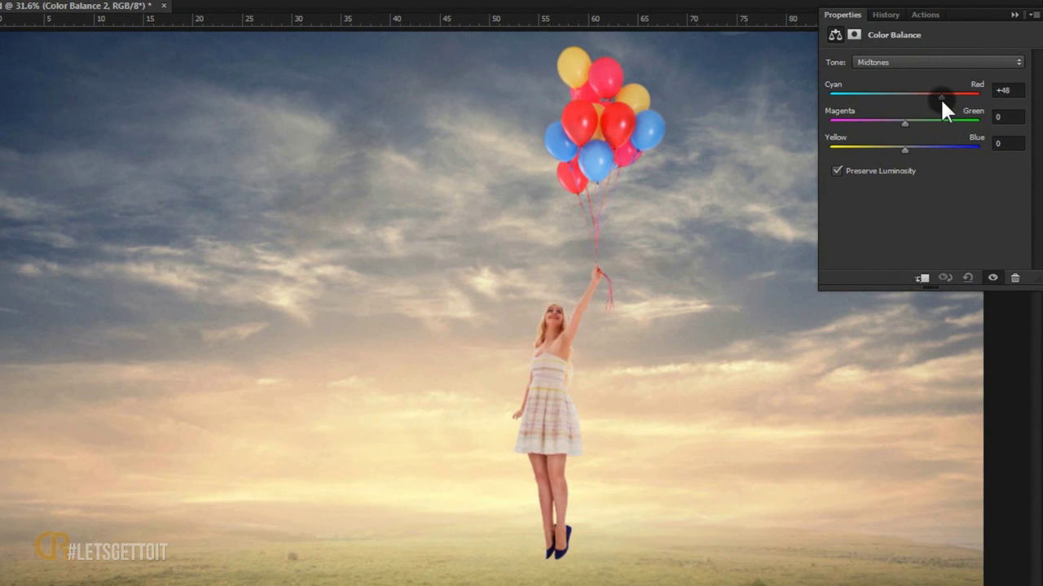
{"action": "left_click_drag", "start_coordinate": [948, 98], "coordinate": [949, 99]}
{"action": "left_click_drag", "start_coordinate": [906, 116], "coordinate": [896, 124]}
{"action": "left_click", "coordinate": [905, 150]}
{"action": "left_click_drag", "start_coordinate": [910, 150], "coordinate": [908, 150]}
{"action": "left_click_drag", "start_coordinate": [946, 94], "coordinate": [940, 94]}
- Close the color balance settings and zoom in to inspect the recoloured girl and balloons
{"action": "left_click", "coordinate": [1014, 14]}
{"action": "left_click", "coordinate": [395, 302]}
{"action": "mouse_move", "coordinate": [510, 290]}
{"action": "left_mouse_down"}
{"action": "mouse_move", "coordinate": [468, 382]}
{"action": "mouse_move", "coordinate": [465, 221]}
{"action": "mouse_move", "coordinate": [493, 337]}
{"action": "mouse_move", "coordinate": [493, 289]}
{"action": "left_mouse_up"}
{"action": "scroll", "coordinate": [472, 247], "scroll_direction": "down", "scroll_amount": 3}
{"action": "scroll", "coordinate": [488, 224], "scroll_direction": "down", "scroll_amount": 3}
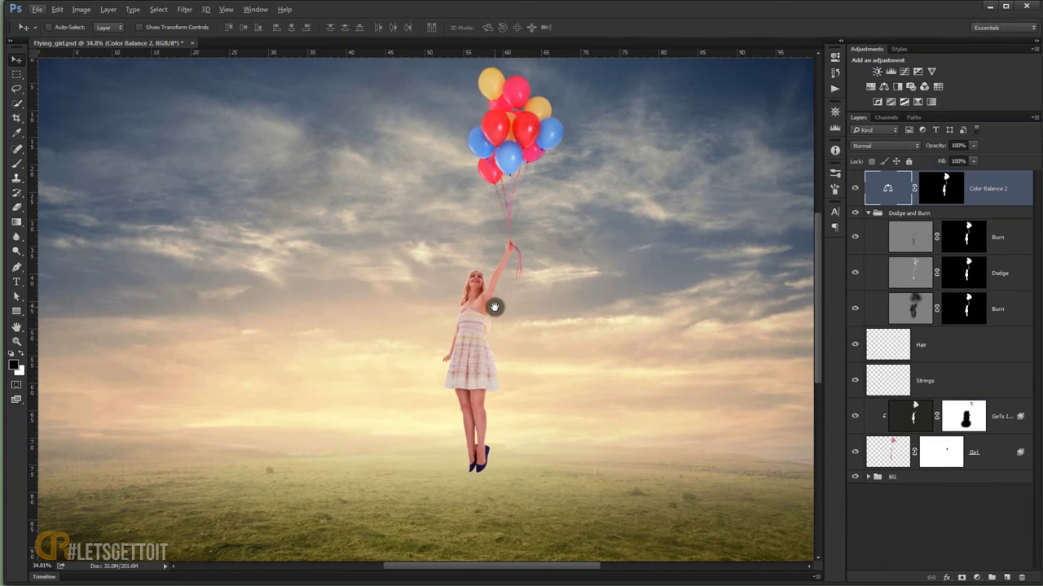
{"action": "left_click", "coordinate": [888, 189]}
- Load the girl-and-balloons selection, add a new Layer 4, and make white the foreground colour
{"action": "left_click", "coordinate": [869, 214]}
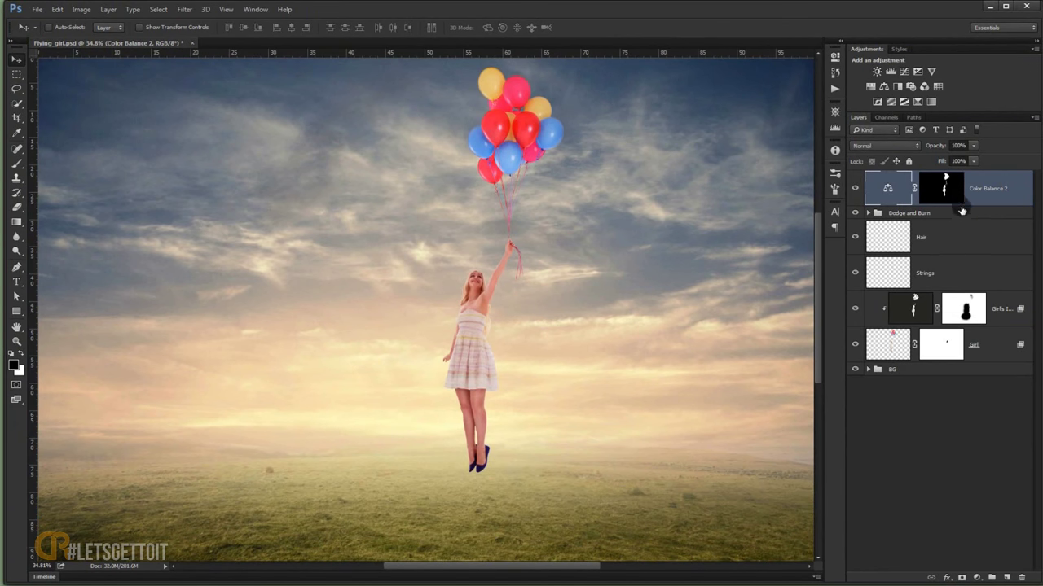
{"action": "left_click", "coordinate": [890, 345], "text": "ctrl"}
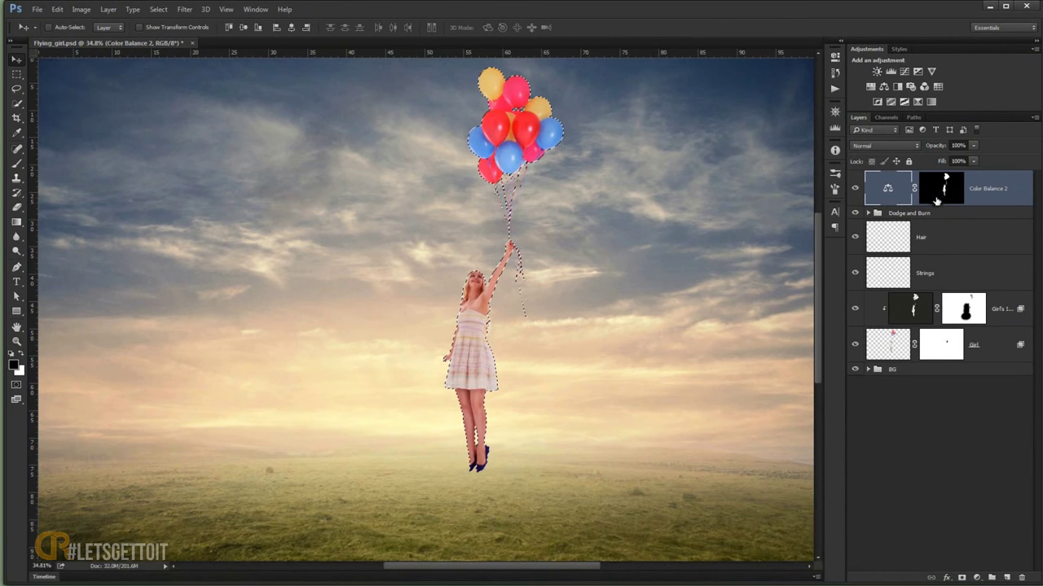
{"action": "left_click", "coordinate": [1007, 577]}
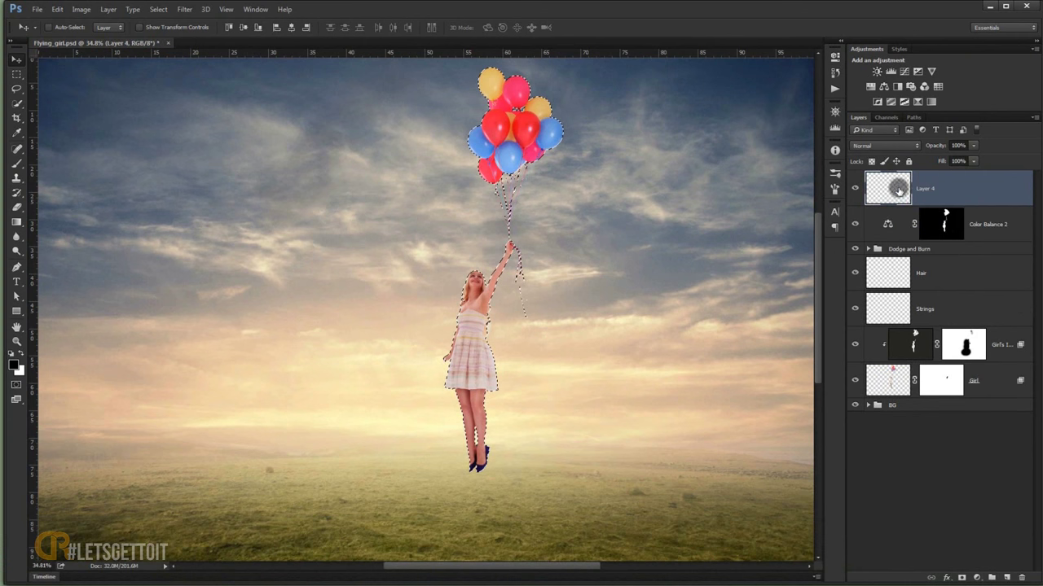
{"action": "left_click", "coordinate": [22, 352]}
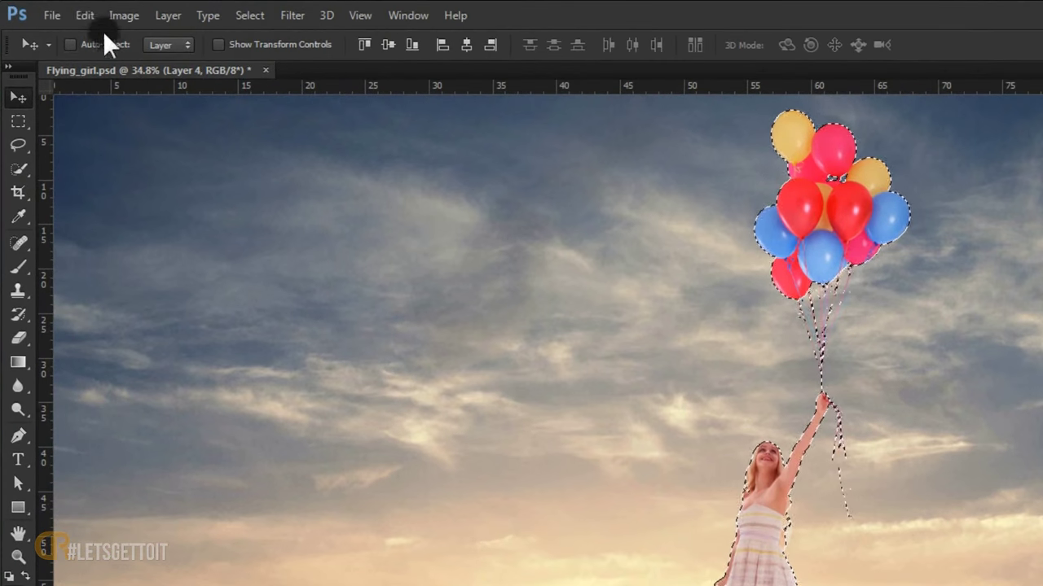
- Fill the selection on Layer 4 with white, deselect, and set Fill to 0%
{"action": "left_click", "coordinate": [57, 10]}
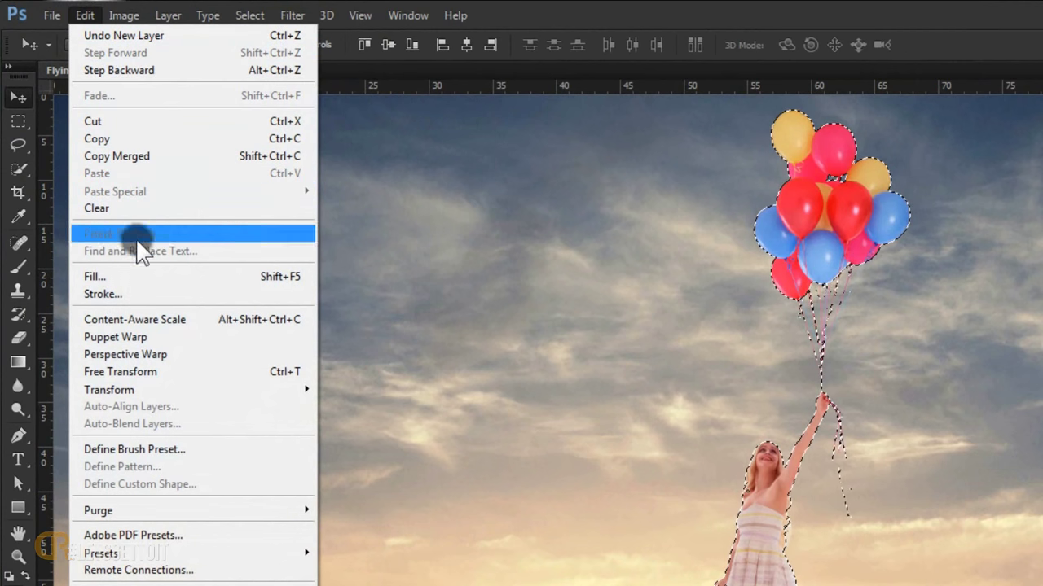
{"action": "left_click", "coordinate": [131, 276]}
{"action": "left_click", "coordinate": [573, 155]}
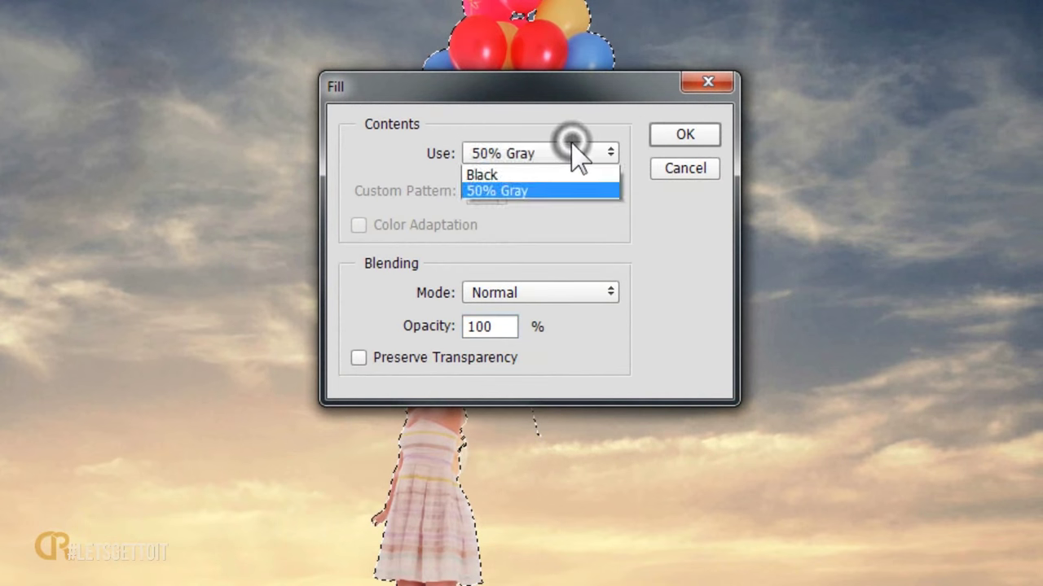
{"action": "left_click", "coordinate": [505, 330]}
{"action": "left_click", "coordinate": [689, 133]}
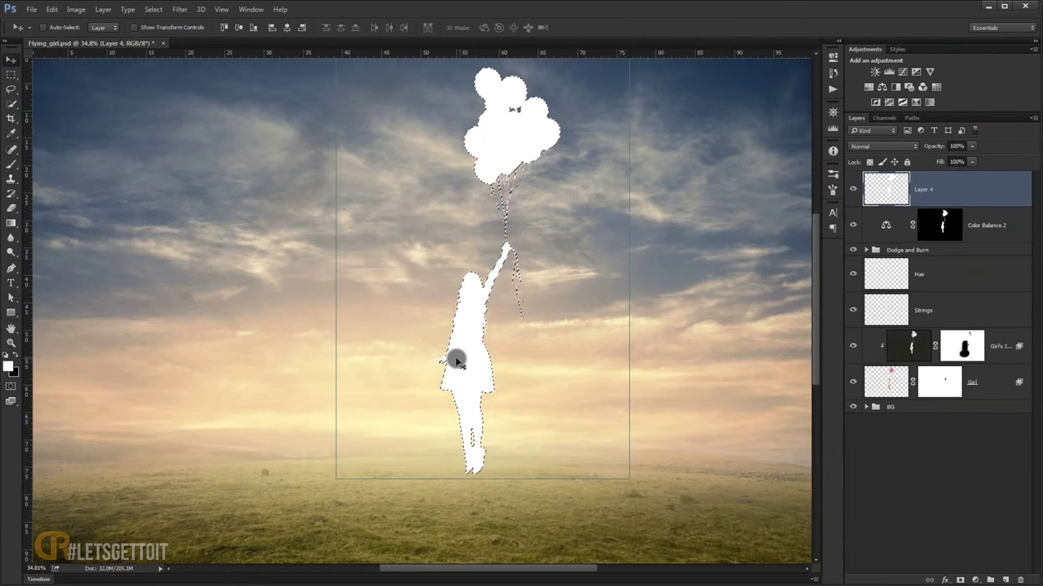
{"action": "key", "text": "ctrl+d"}
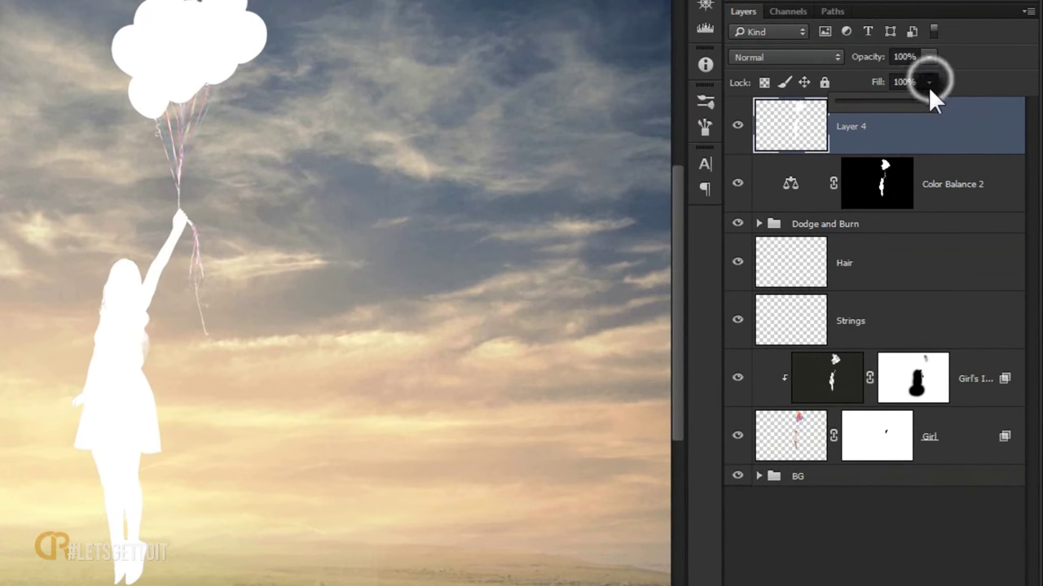
{"action": "mouse_move", "coordinate": [971, 161]}
{"action": "left_mouse_down"}
{"action": "mouse_move", "coordinate": [970, 172]}
{"action": "mouse_move", "coordinate": [913, 176]}
{"action": "left_mouse_up"}
{"action": "left_click_drag", "start_coordinate": [834, 105], "coordinate": [832, 106]}
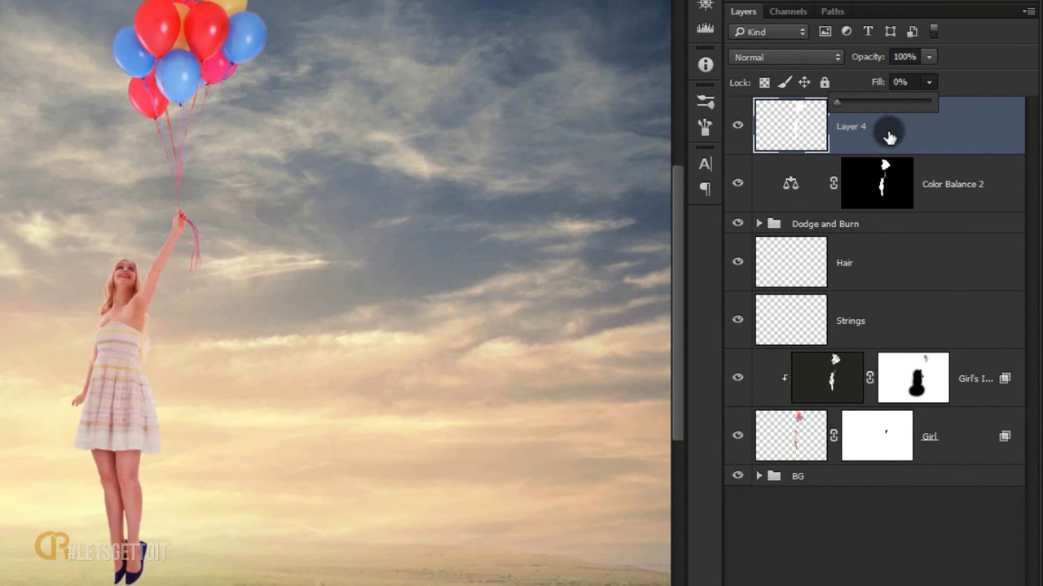
- Enable an Inner Glow on Layer 4 with a pale yellow colour
{"action": "double_click", "coordinate": [1001, 124]}
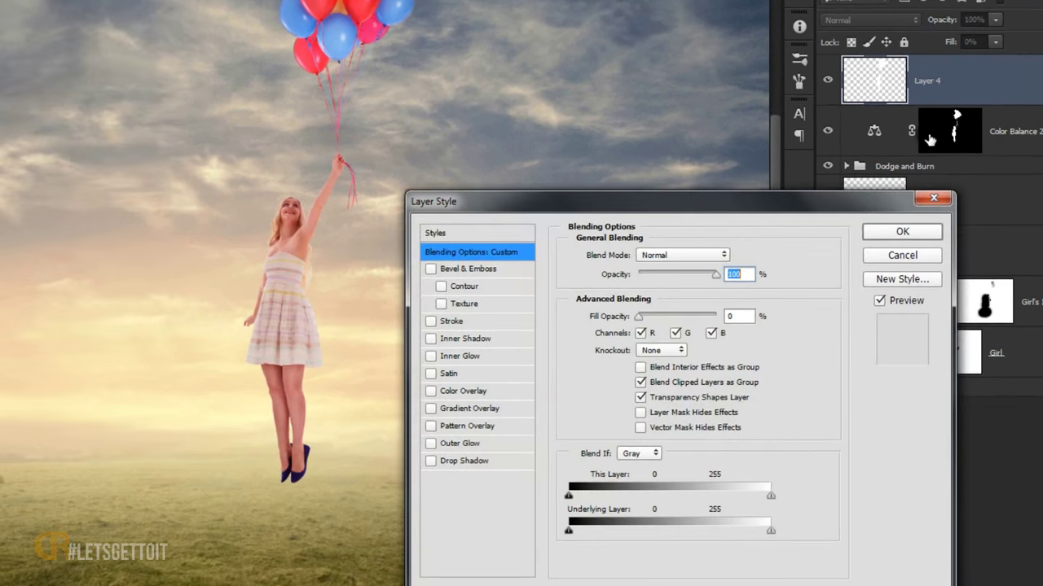
{"action": "mouse_move", "coordinate": [791, 192]}
{"action": "left_mouse_down"}
{"action": "mouse_move", "coordinate": [798, 216]}
{"action": "mouse_move", "coordinate": [840, 196]}
{"action": "left_mouse_up"}
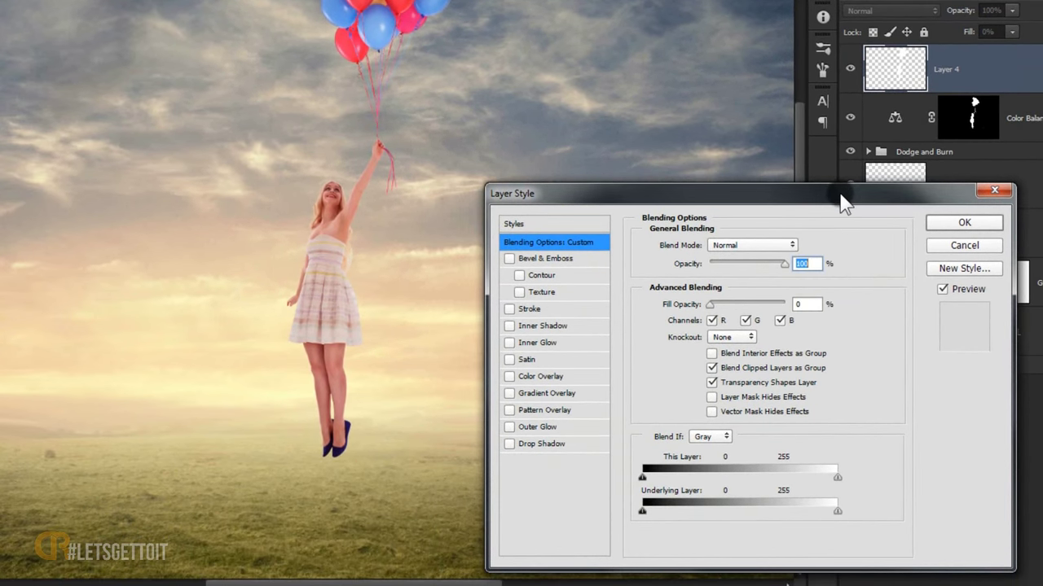
{"action": "left_click", "coordinate": [538, 342]}
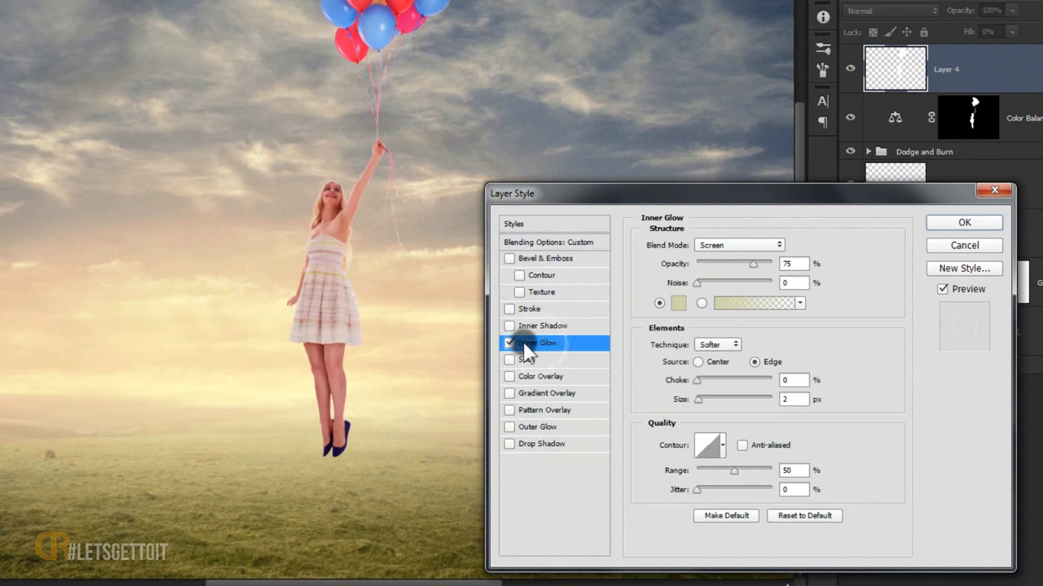
{"action": "left_click", "coordinate": [673, 304]}
{"action": "left_click_drag", "start_coordinate": [754, 64], "coordinate": [759, 33]}
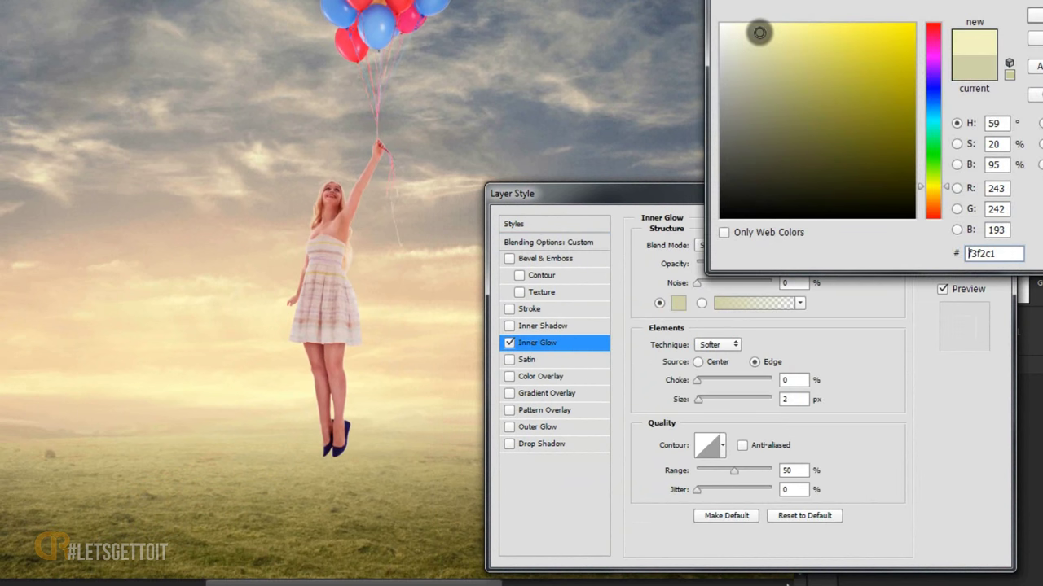
{"action": "left_click", "coordinate": [1036, 16]}
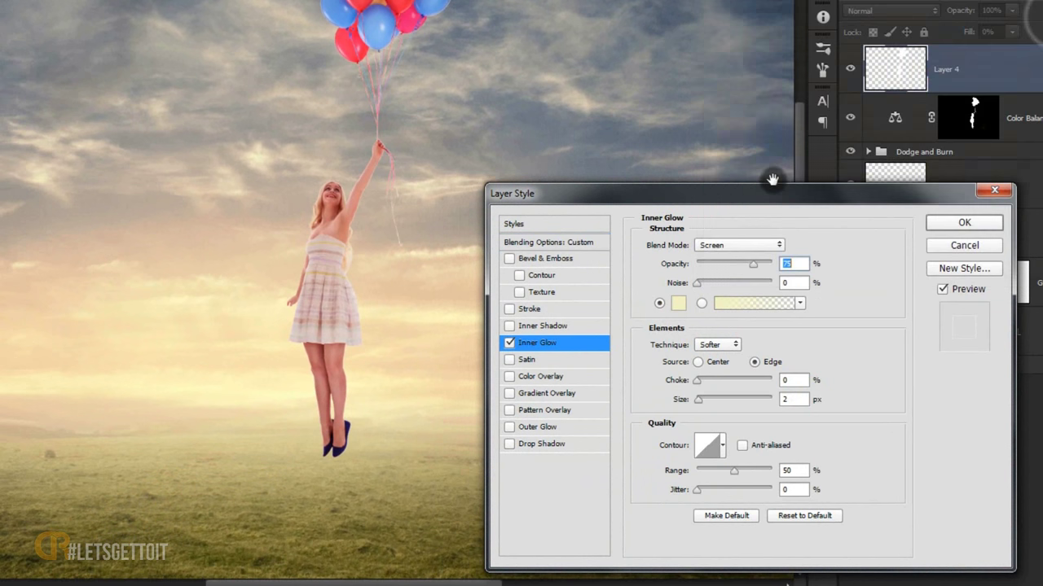
- Set the inner glow to Color Dodge with lower opacity and 3 px size, and apply it
{"action": "left_click", "coordinate": [752, 245]}
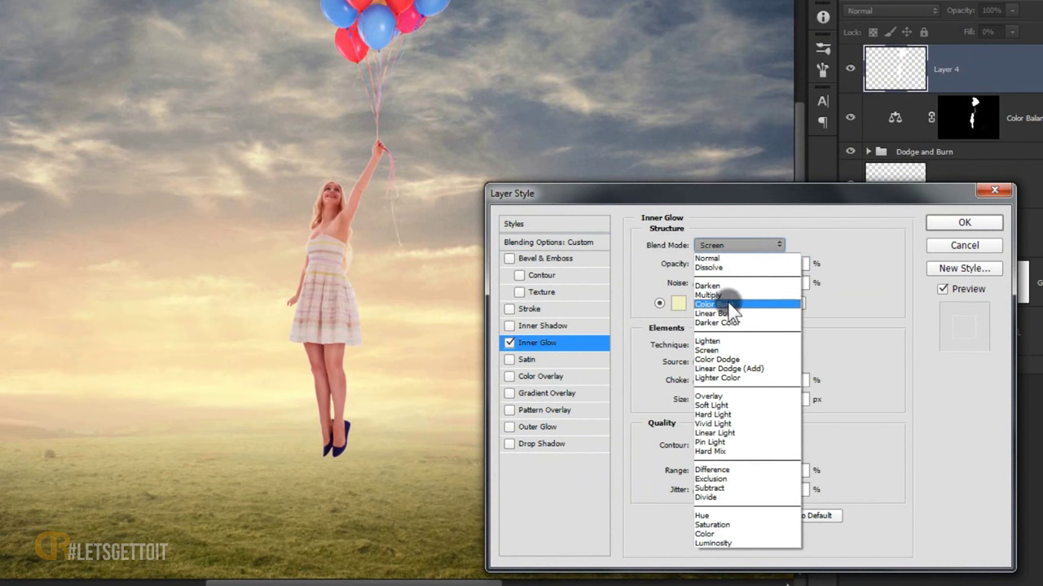
{"action": "left_click", "coordinate": [733, 359]}
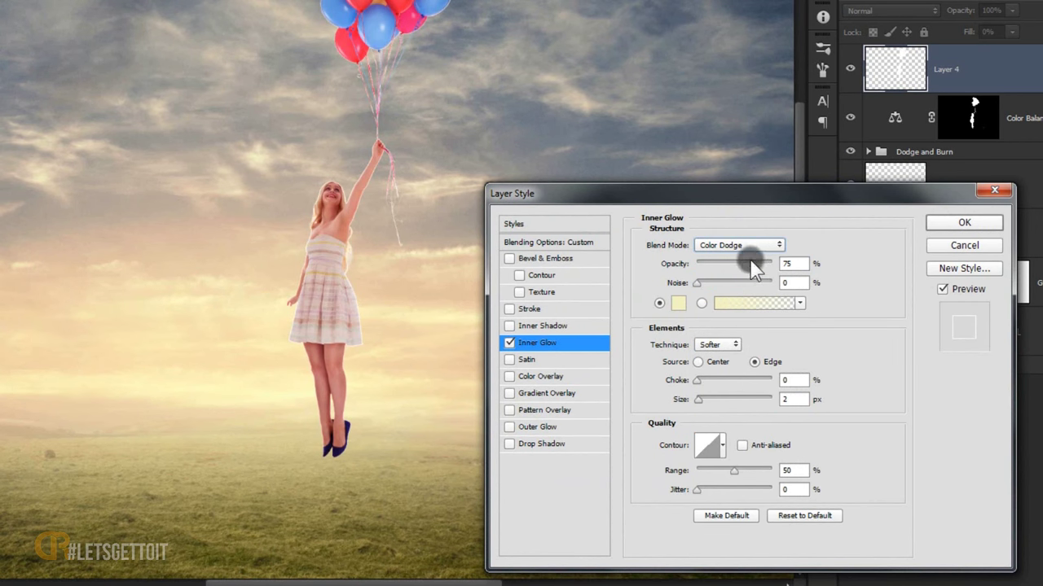
{"action": "left_click_drag", "start_coordinate": [747, 265], "coordinate": [731, 265]}
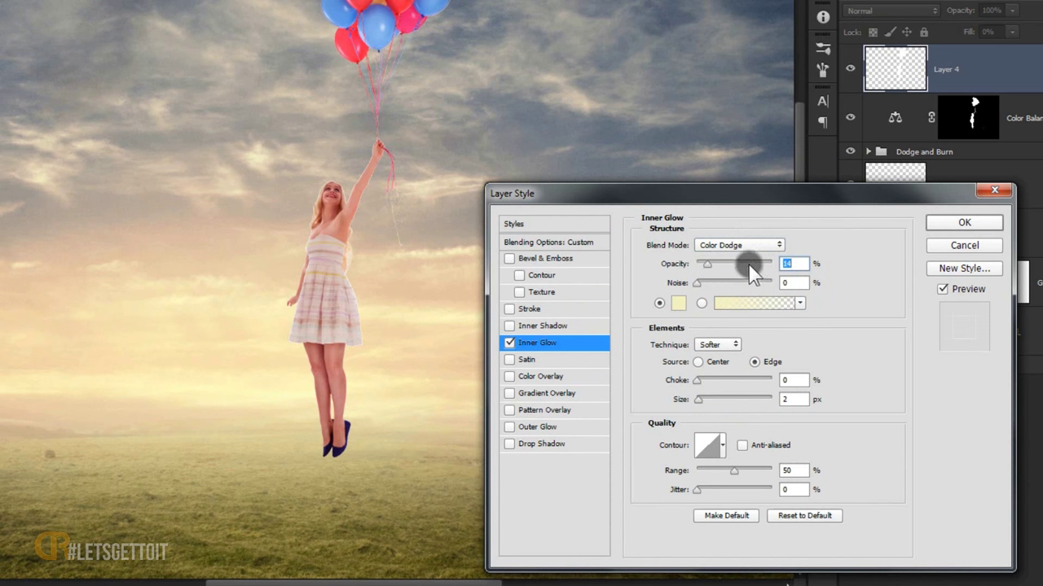
{"action": "left_click", "coordinate": [699, 401]}
{"action": "left_click", "coordinate": [963, 223]}
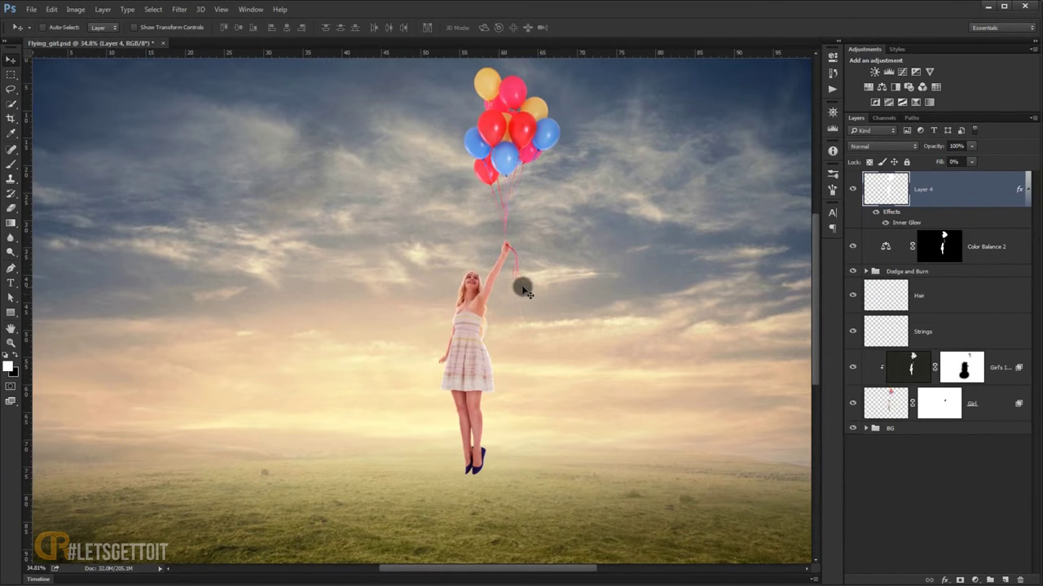
- Toggle Layer 4's glow off and on to compare the girl with and without it
{"action": "scroll", "coordinate": [486, 307], "scroll_direction": "up", "scroll_amount": 5}
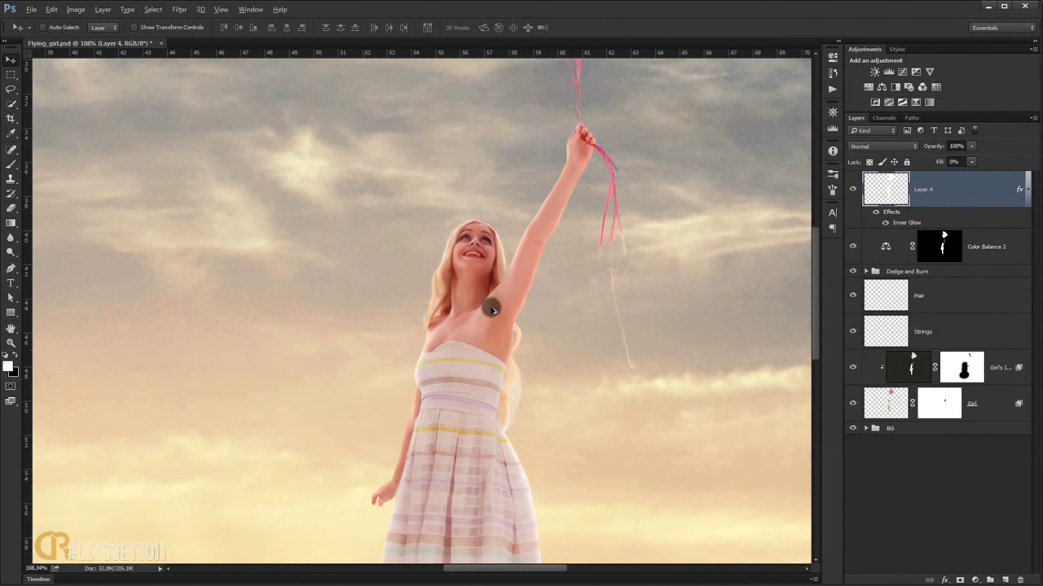
{"action": "left_click", "coordinate": [854, 191]}
{"action": "left_click", "coordinate": [854, 192]}
{"action": "left_click_drag", "start_coordinate": [582, 319], "coordinate": [560, 237]}
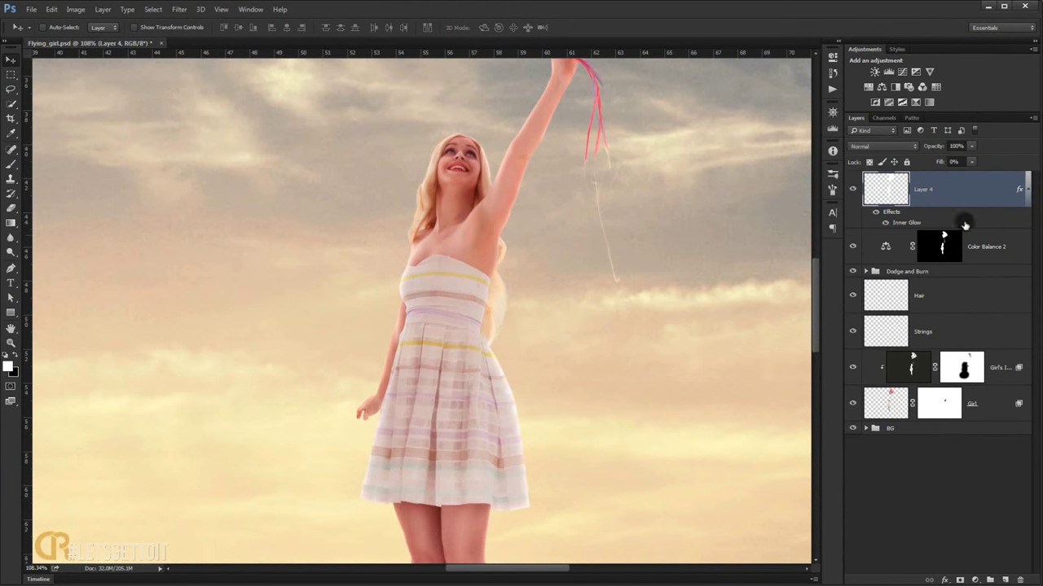
{"action": "left_click", "coordinate": [1028, 190]}
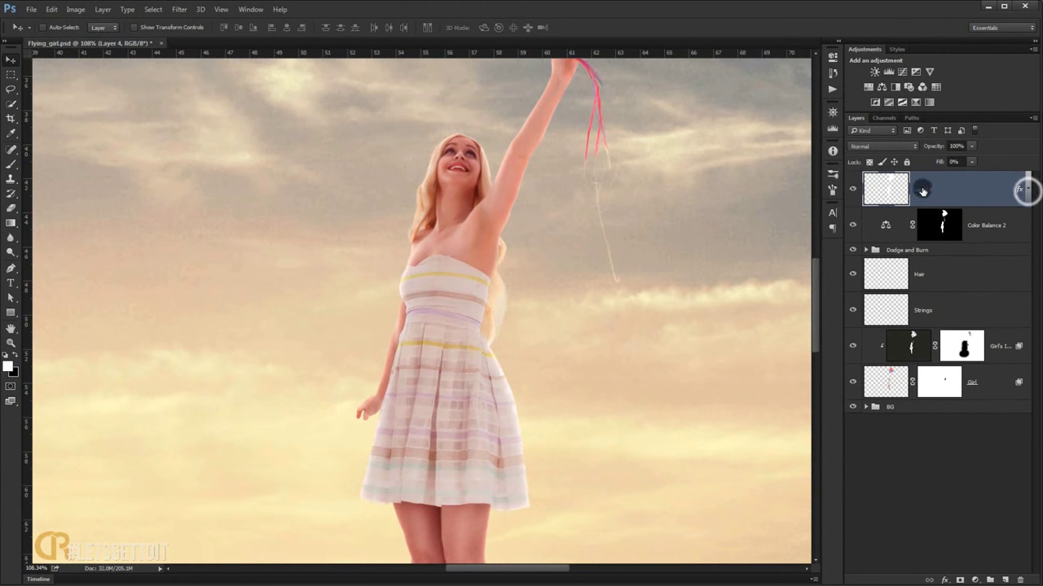
- Add a layer mask to Layer 4 and set a soft brush to about 82 px at under 40% opacity
{"action": "left_click", "coordinate": [961, 576]}
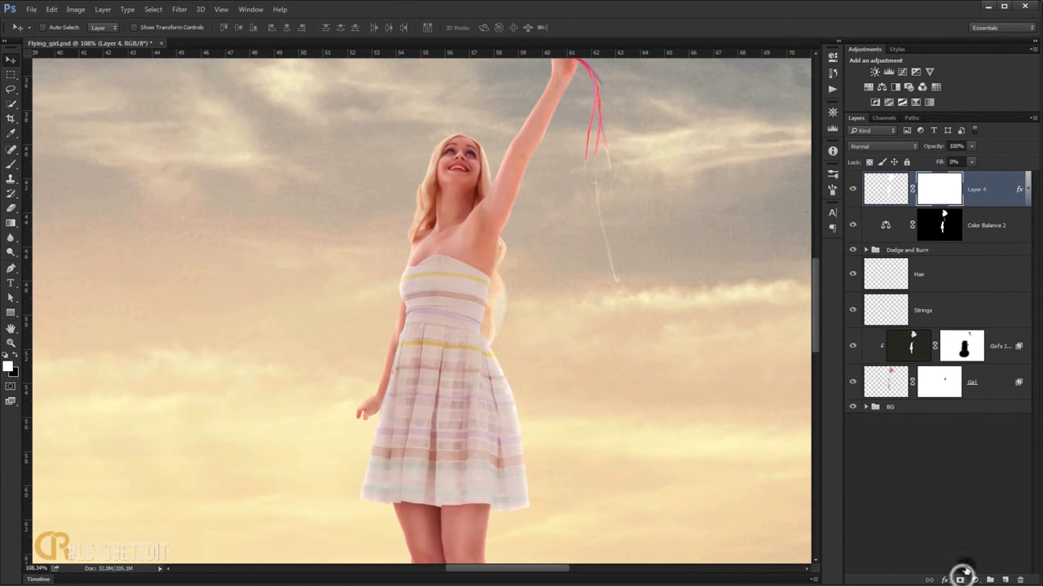
{"action": "left_click", "coordinate": [11, 165]}
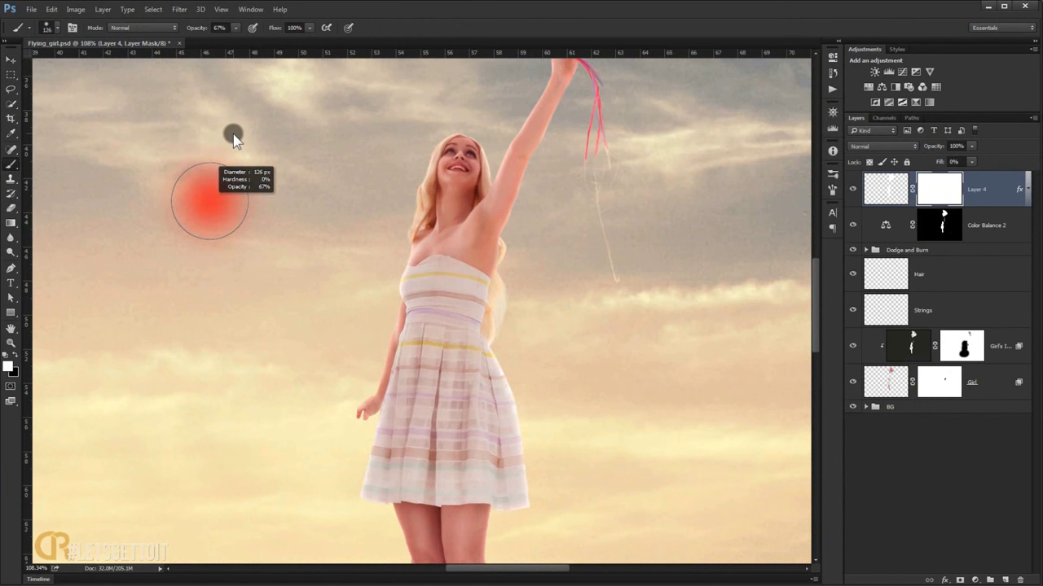
{"action": "left_click_drag", "start_coordinate": [199, 30], "coordinate": [187, 30]}
{"action": "left_click_drag", "start_coordinate": [367, 335], "coordinate": [286, 128]}
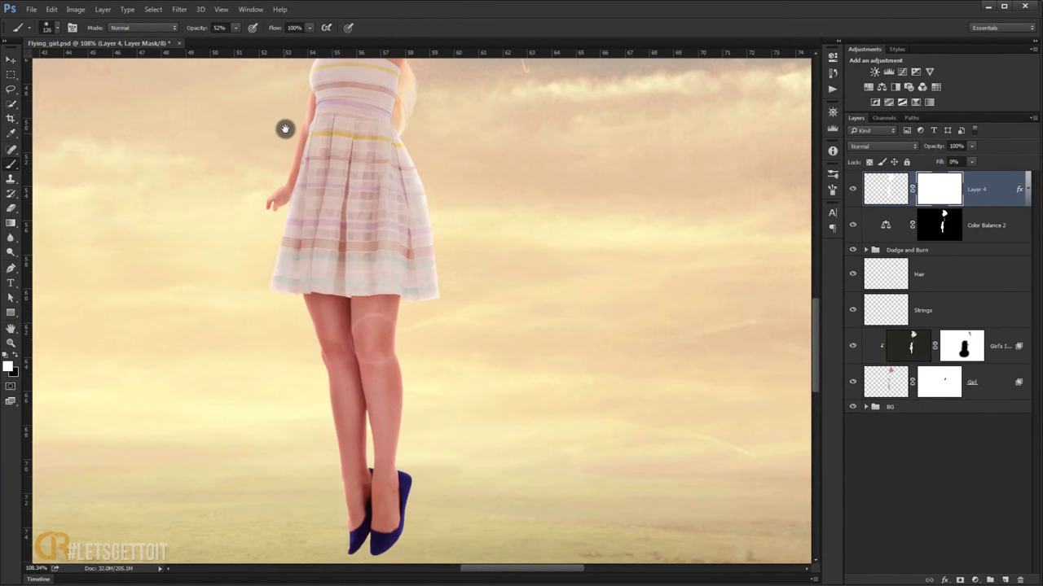
{"action": "left_click_drag", "start_coordinate": [305, 324], "coordinate": [298, 377]}
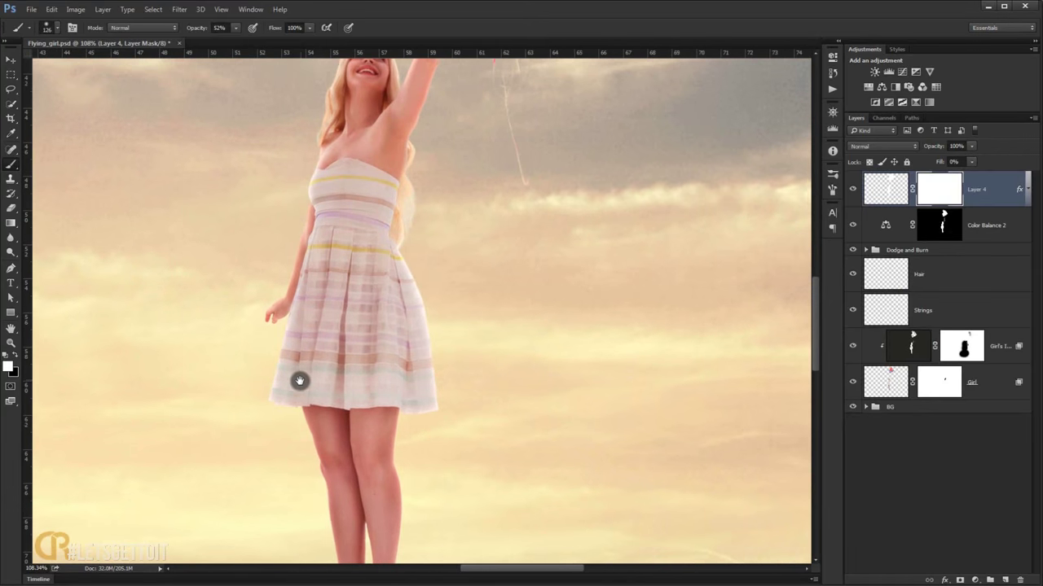
{"action": "scroll", "coordinate": [395, 316], "scroll_direction": "up", "scroll_amount": 3}
{"action": "left_click_drag", "start_coordinate": [206, 27], "coordinate": [196, 27]}
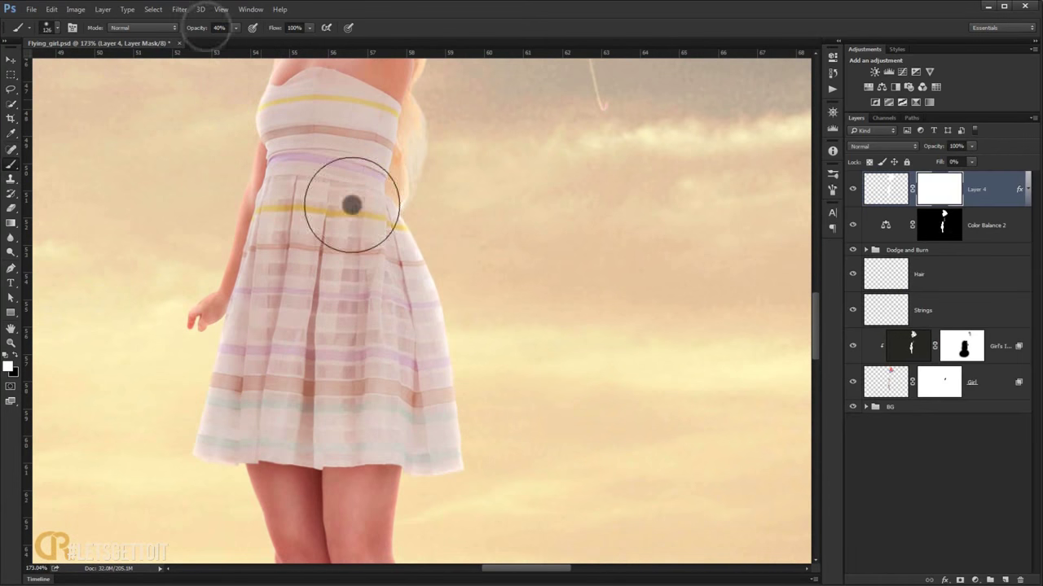
{"action": "left_click_drag", "start_coordinate": [418, 333], "coordinate": [400, 282]}
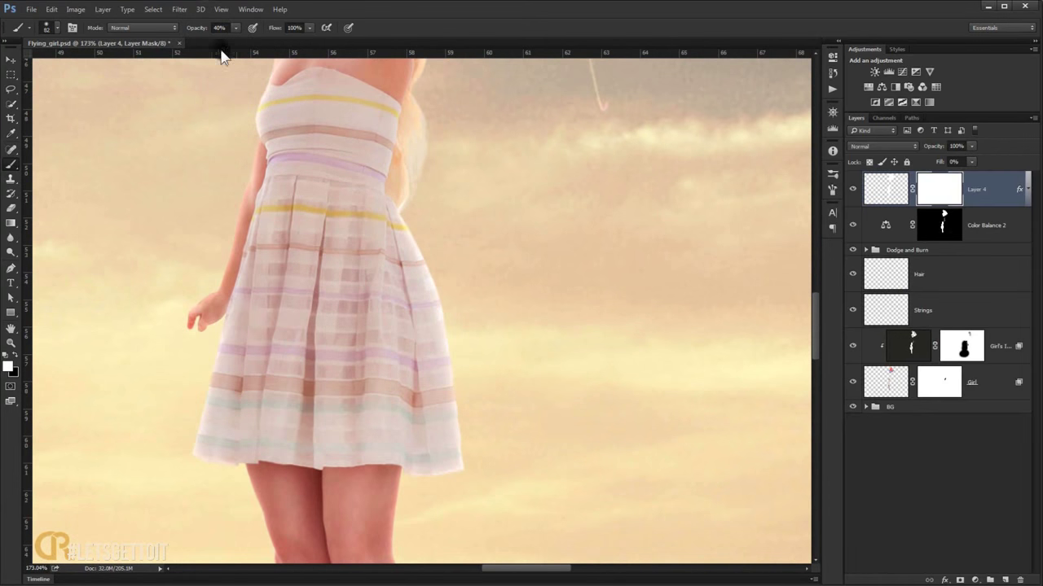
{"action": "left_click_drag", "start_coordinate": [198, 27], "coordinate": [190, 27]}
- Mask out the glow along the dress's right edge, then fit the whole image in the window
{"action": "scroll", "coordinate": [470, 460], "scroll_direction": "up", "scroll_amount": 2}
{"action": "mouse_move", "coordinate": [446, 362]}
{"action": "left_mouse_down"}
{"action": "mouse_move", "coordinate": [435, 248]}
{"action": "mouse_move", "coordinate": [426, 276]}
{"action": "left_mouse_up"}
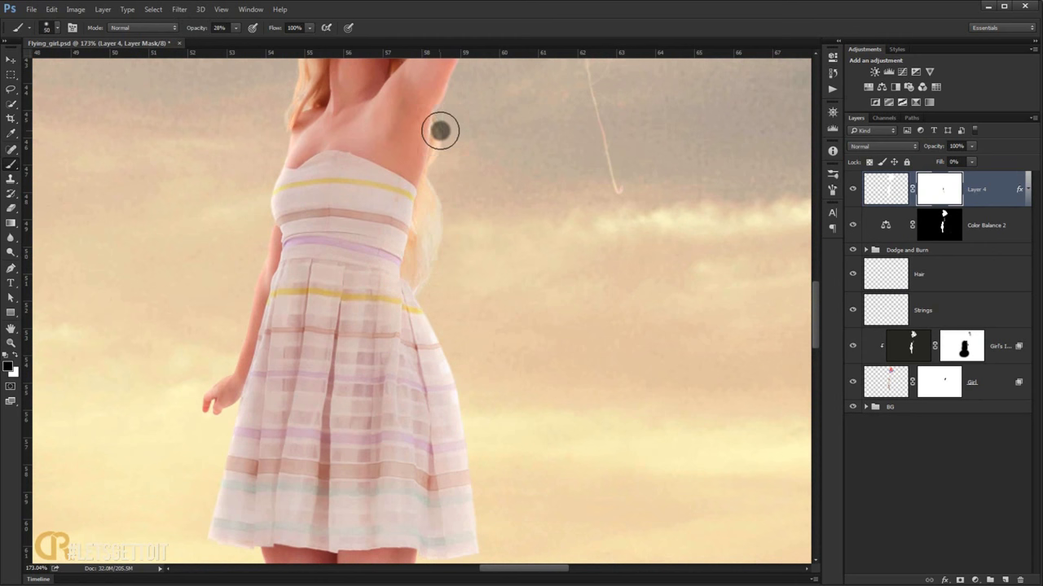
{"action": "scroll", "coordinate": [437, 128], "scroll_direction": "down", "scroll_amount": 2}
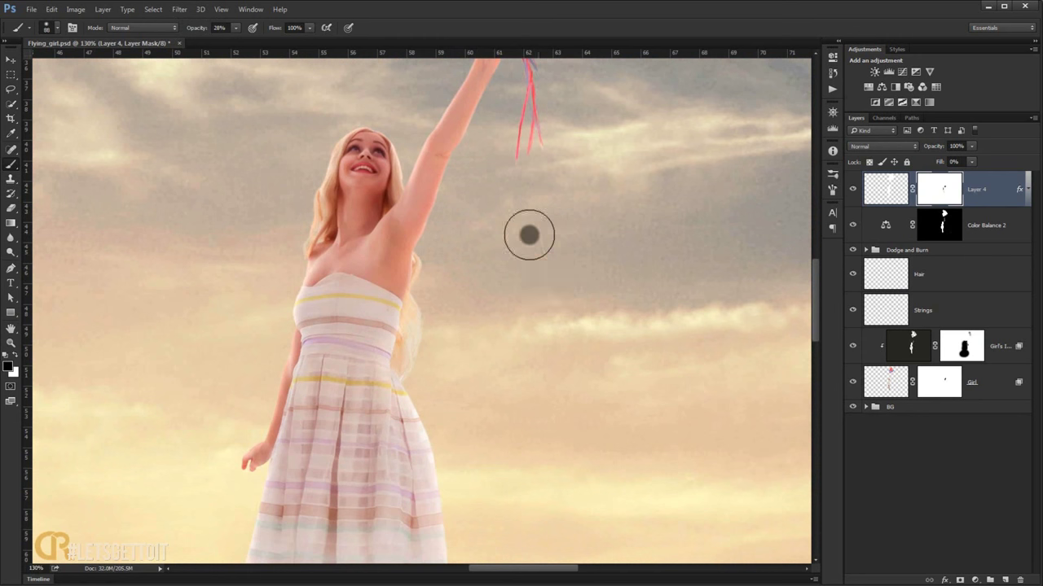
{"action": "mouse_move", "coordinate": [542, 282]}
{"action": "left_mouse_down"}
{"action": "mouse_move", "coordinate": [581, 372]}
{"action": "mouse_move", "coordinate": [514, 441]}
{"action": "left_mouse_up"}
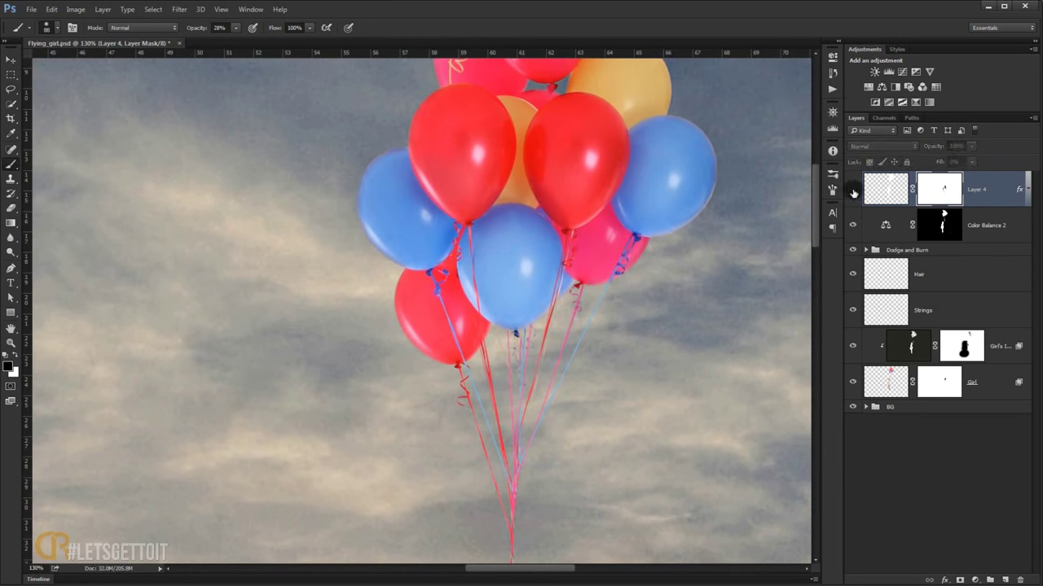
{"action": "left_click_drag", "start_coordinate": [674, 280], "coordinate": [656, 333]}
{"action": "scroll", "coordinate": [567, 120], "scroll_direction": "down", "scroll_amount": 2}
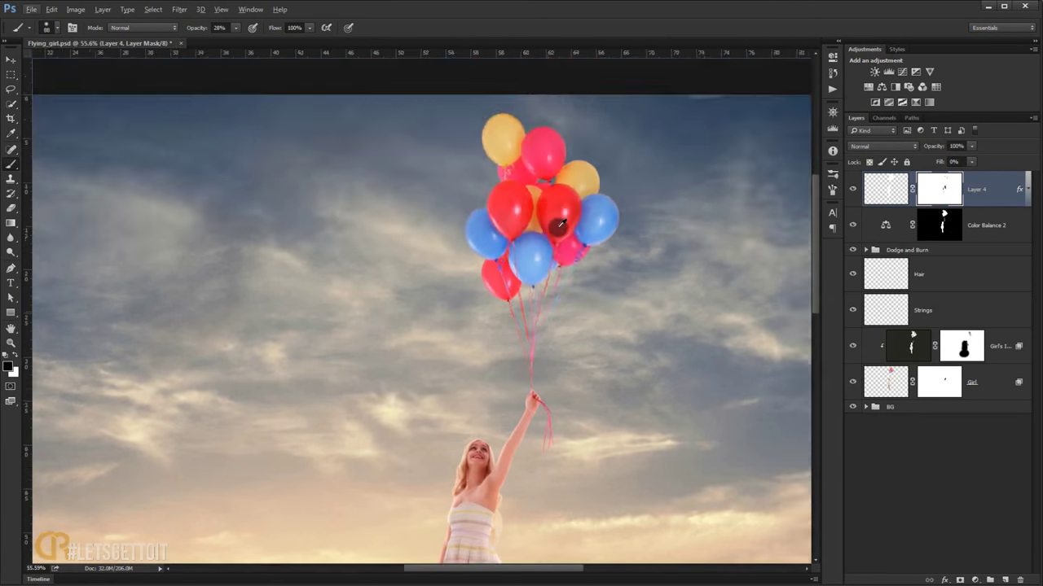
{"action": "scroll", "coordinate": [553, 188], "scroll_direction": "up", "scroll_amount": 2}
{"action": "scroll", "coordinate": [554, 188], "scroll_direction": "up", "scroll_amount": 1}
{"action": "scroll", "coordinate": [481, 419], "scroll_direction": "up", "scroll_amount": 1}
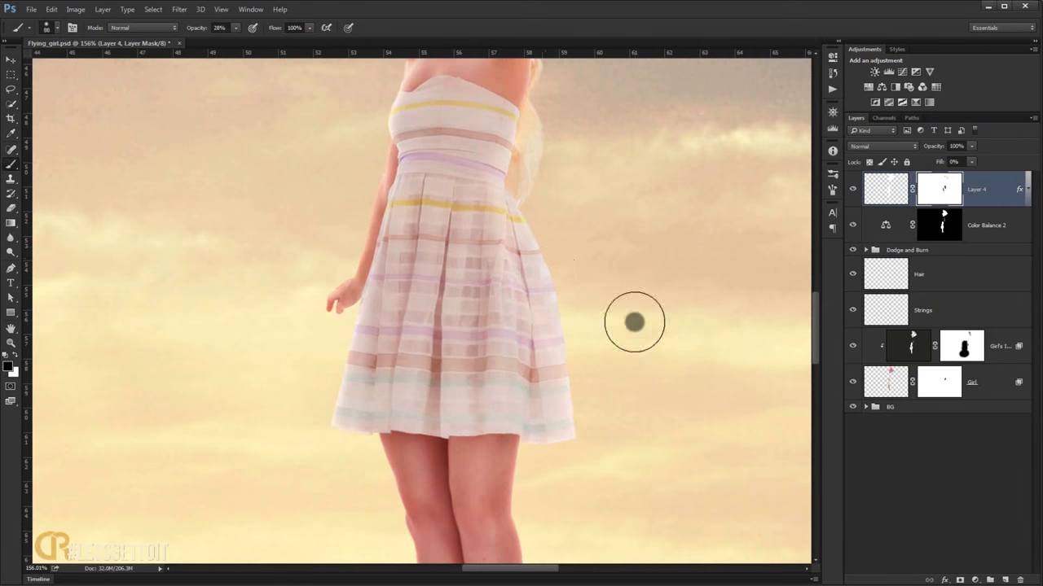
{"action": "scroll", "coordinate": [606, 366], "scroll_direction": "down", "scroll_amount": 1}
{"action": "scroll", "coordinate": [586, 342], "scroll_direction": "up", "scroll_amount": 1}
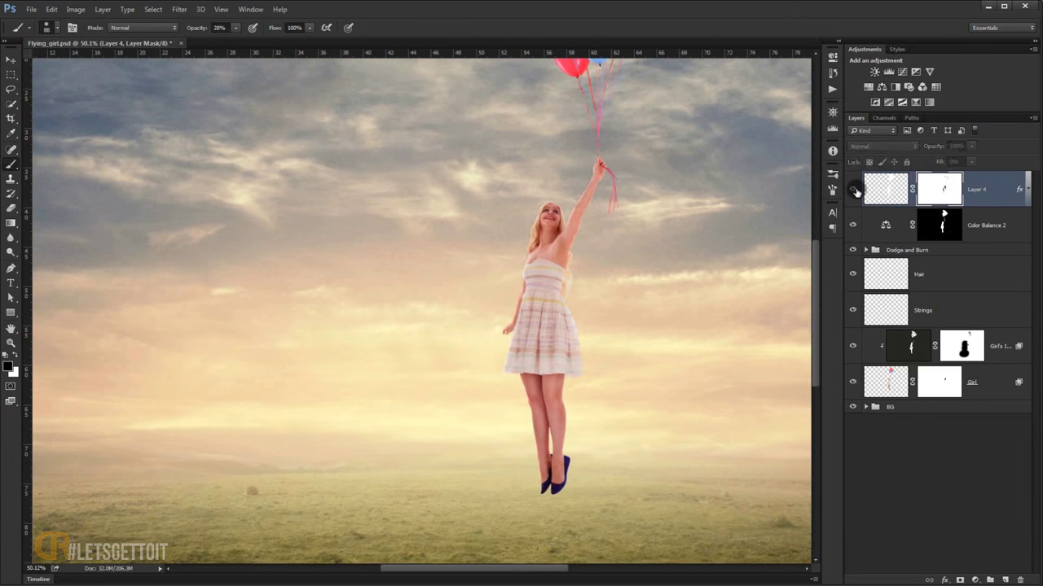
{"action": "scroll", "coordinate": [530, 275], "scroll_direction": "up", "scroll_amount": 5}
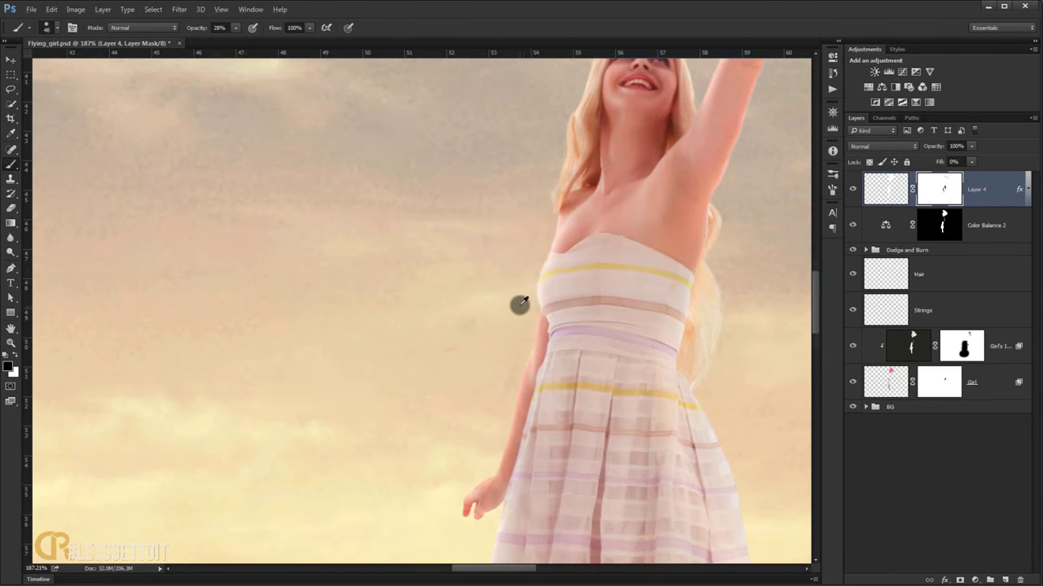
{"action": "scroll", "coordinate": [519, 302], "scroll_direction": "down", "scroll_amount": 2}
{"action": "scroll", "coordinate": [477, 323], "scroll_direction": "down", "scroll_amount": 1}
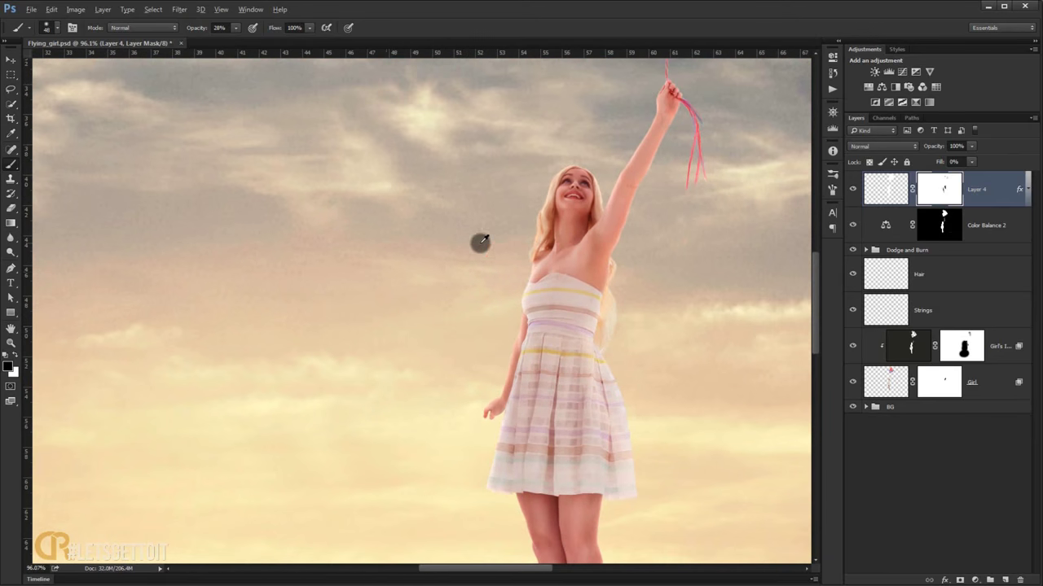
{"action": "key", "text": "ctrl+0"}
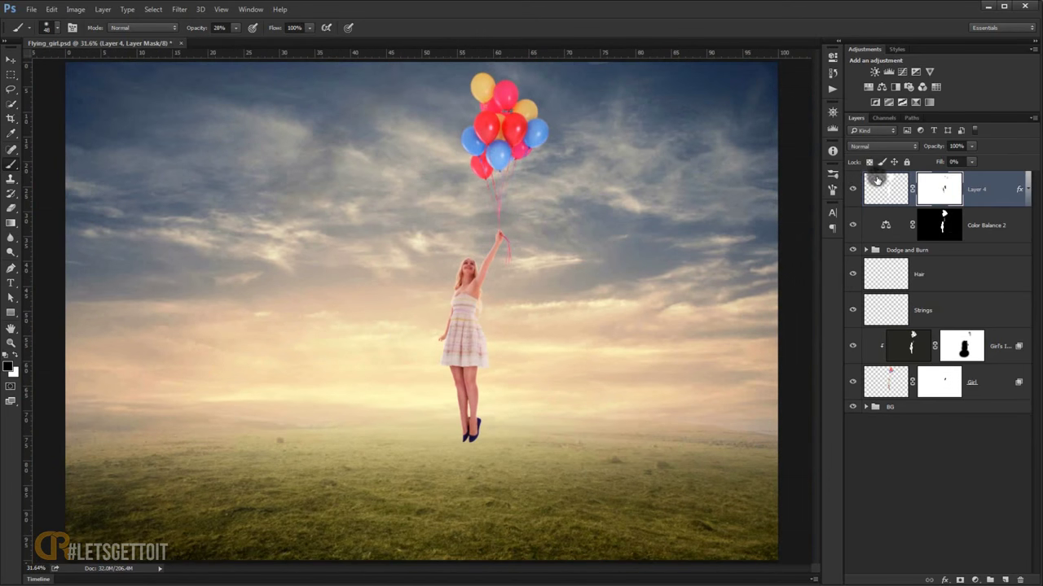
- Group Layer 4 through the Girl layer into a group named Girl
{"action": "left_click", "coordinate": [978, 384], "text": "shift"}
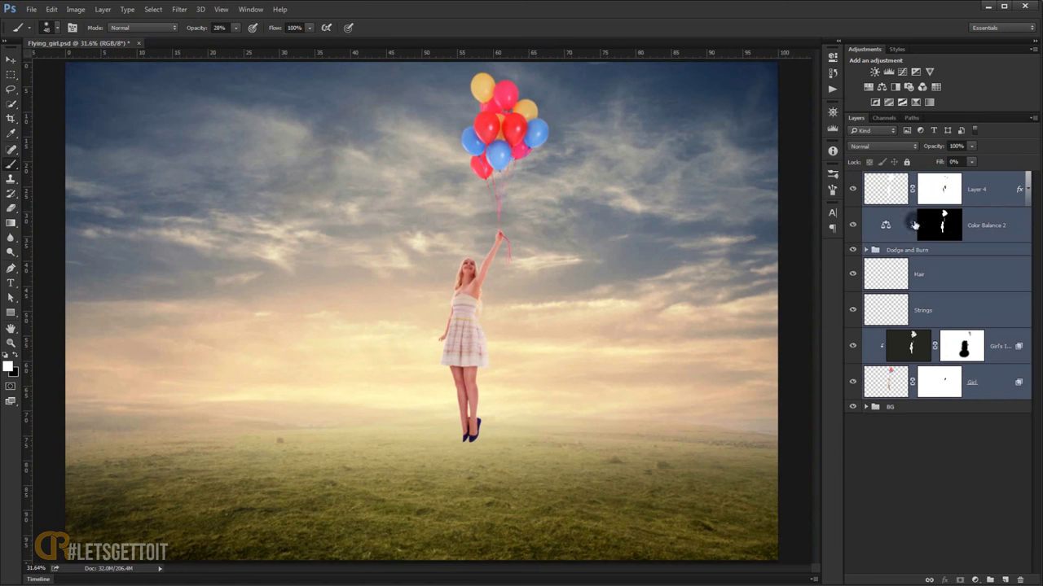
{"action": "key", "text": "ctrl+g"}
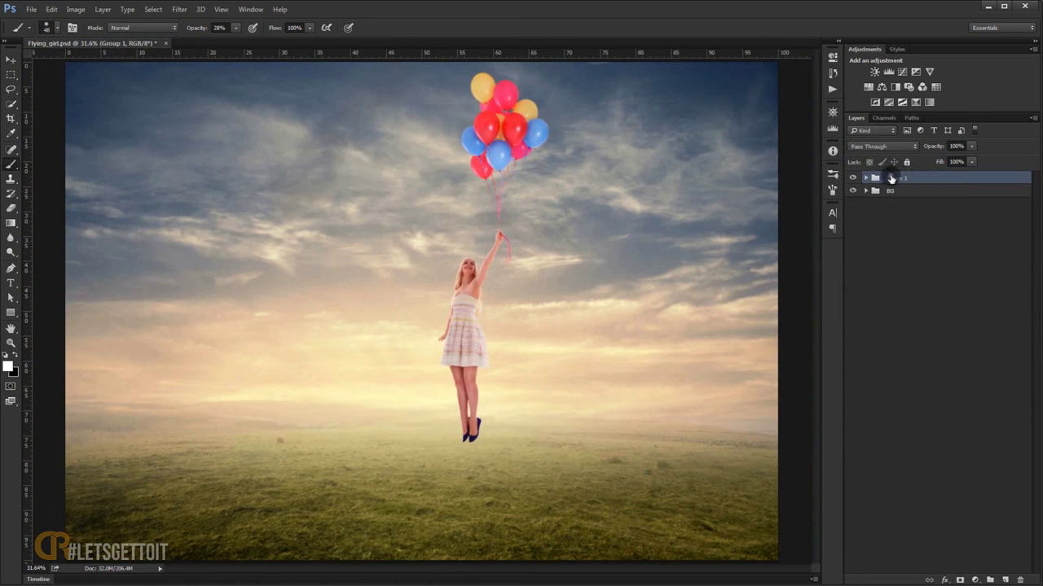
{"action": "double_click", "coordinate": [896, 178]}
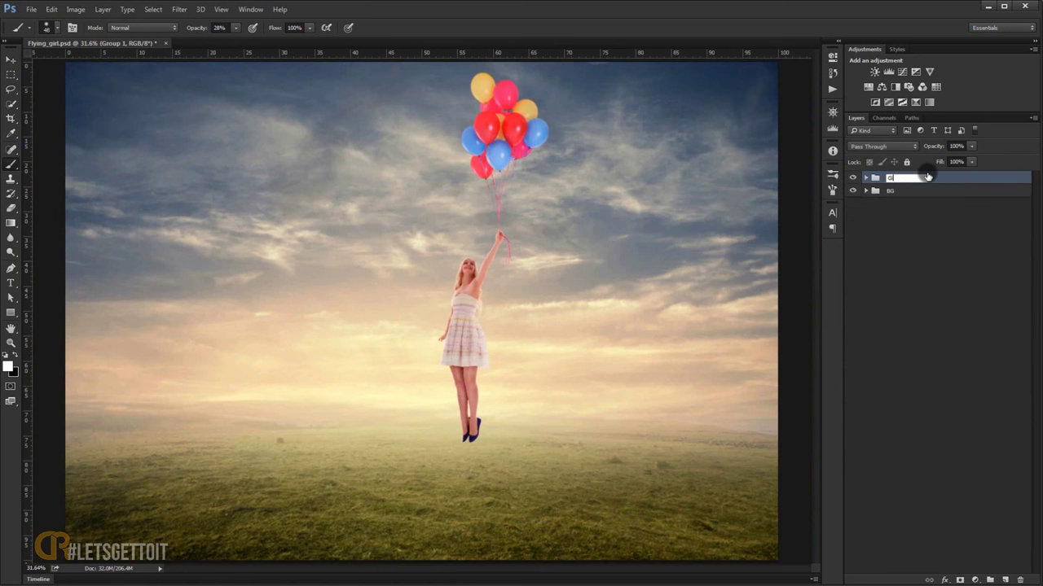
{"action": "key", "text": "Return"}
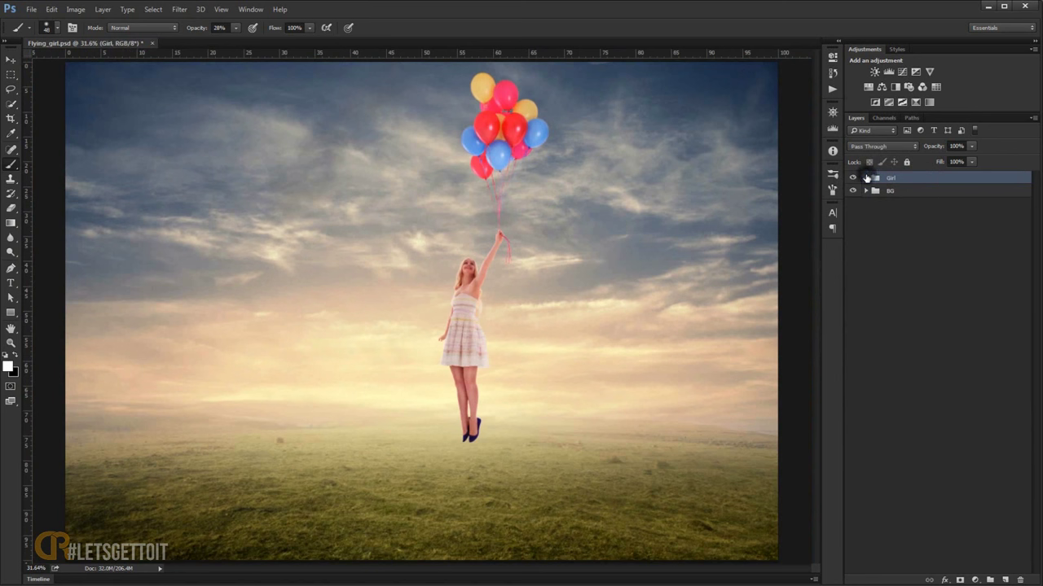
{"action": "left_click", "coordinate": [866, 177]}
{"action": "left_click", "coordinate": [851, 178]}
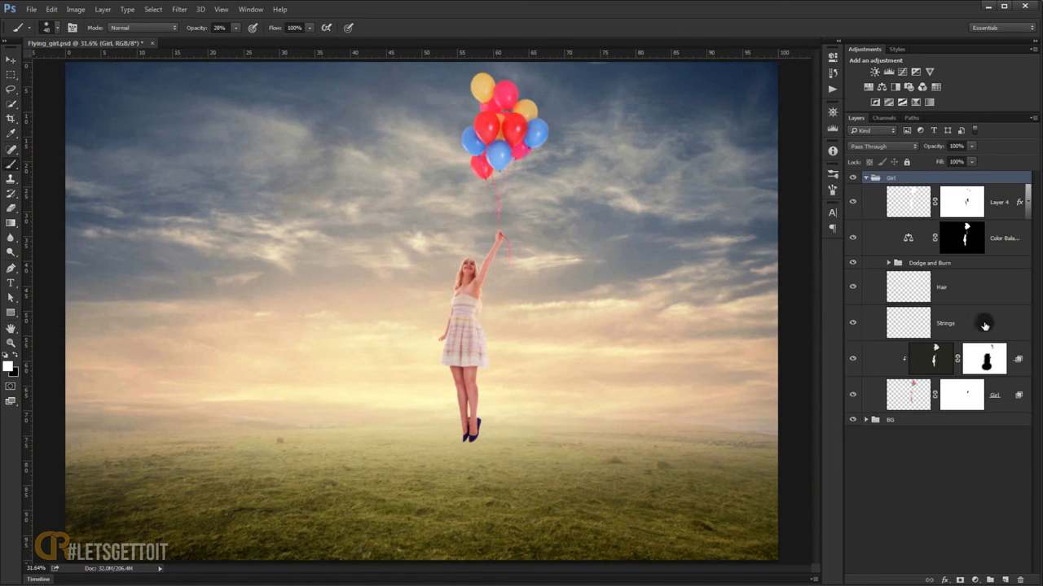
- Add a new layer named Shadow directly below the Girl layer
{"action": "left_click", "coordinate": [993, 397]}
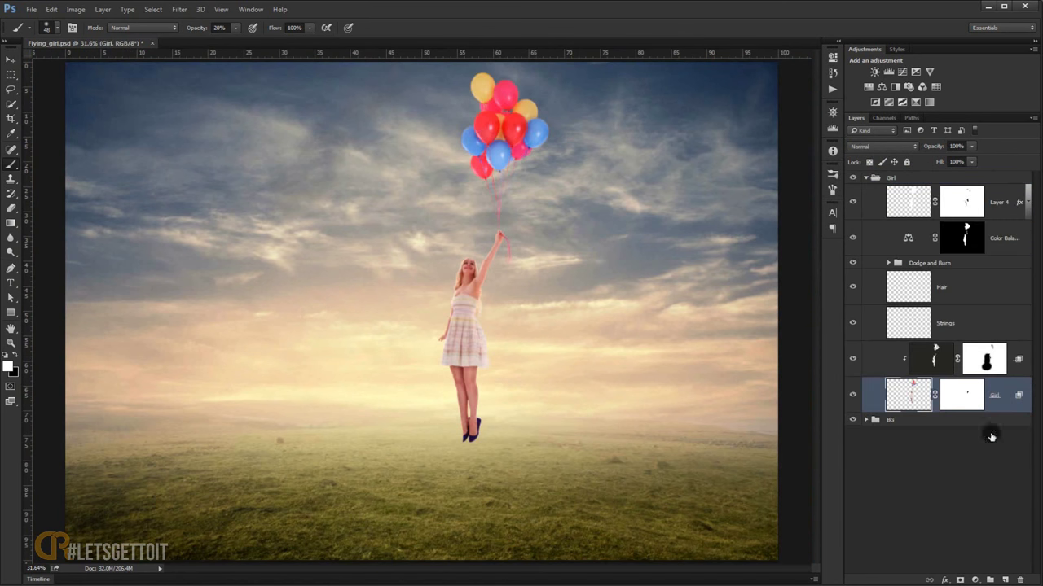
{"action": "left_click", "coordinate": [1002, 579]}
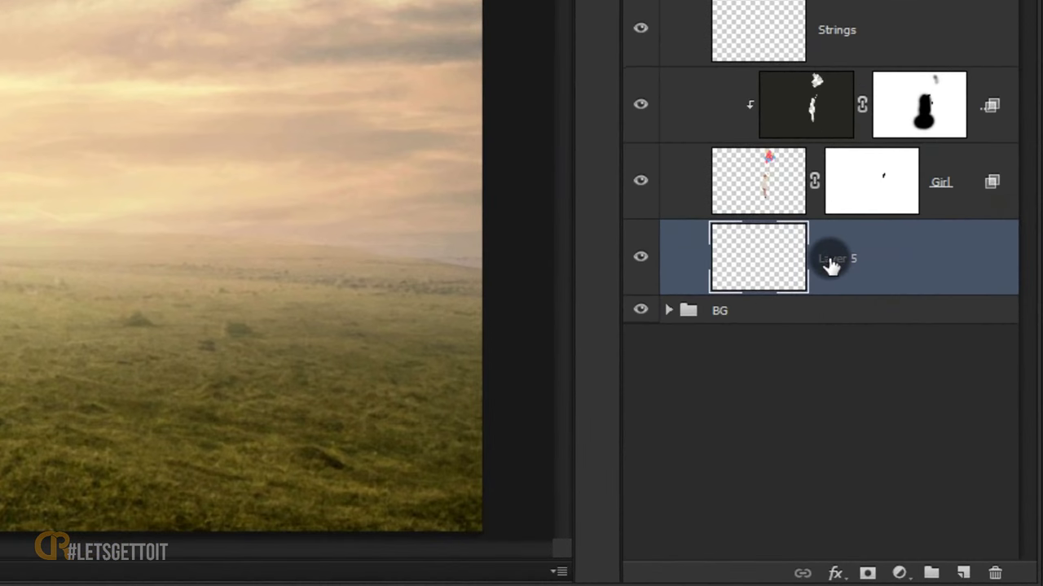
{"action": "double_click", "coordinate": [831, 261]}
{"action": "type", "text": "Shado"}
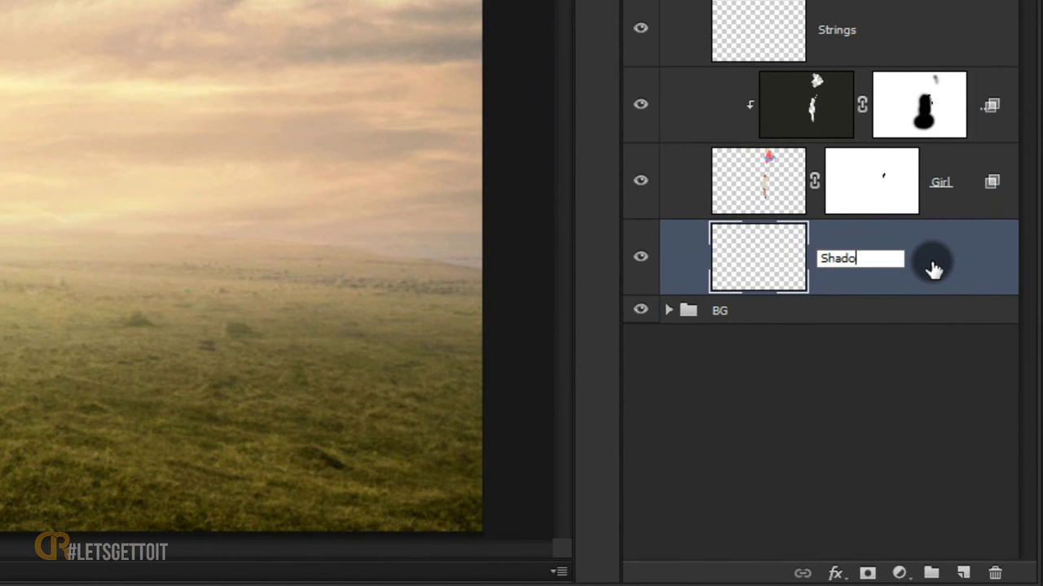
{"action": "type", "text": "w"}
{"action": "key", "text": "Return"}
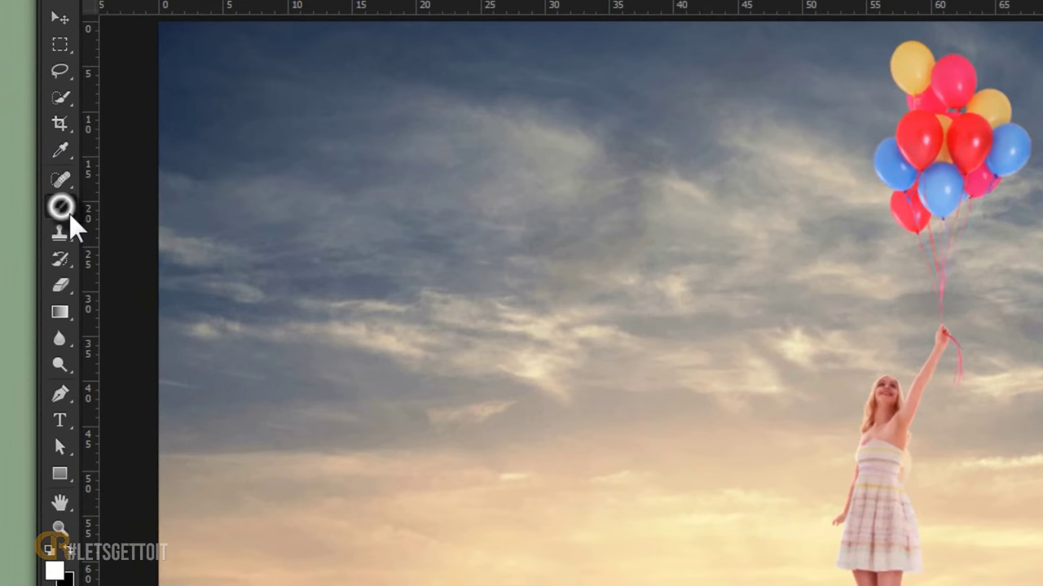
- Dab a soft dark shadow under the girl's feet with a ~648 px brush at 50% opacity
{"action": "left_click_drag", "start_coordinate": [326, 370], "coordinate": [365, 390]}
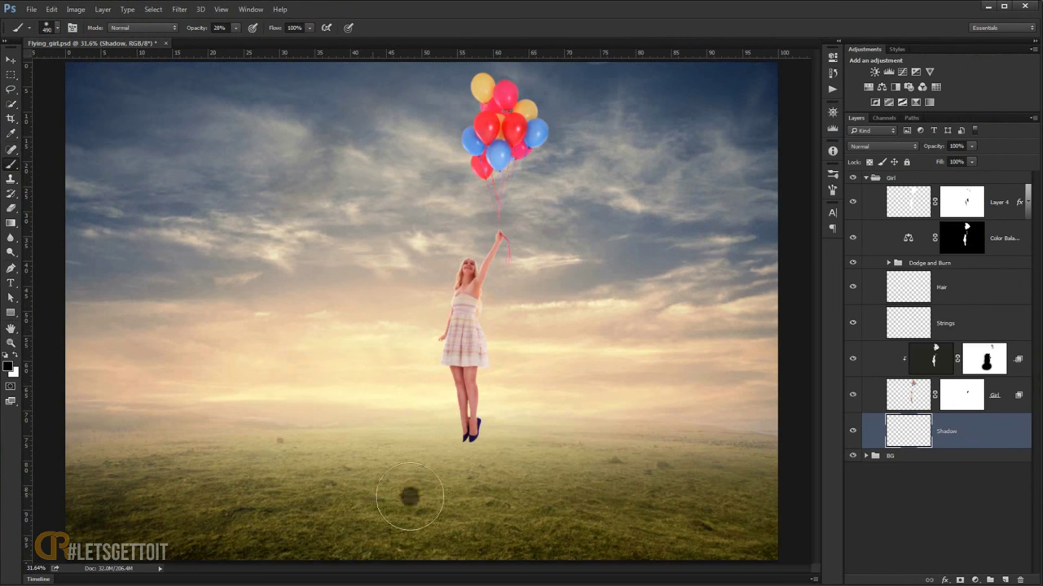
{"action": "left_click_drag", "start_coordinate": [448, 473], "coordinate": [464, 473]}
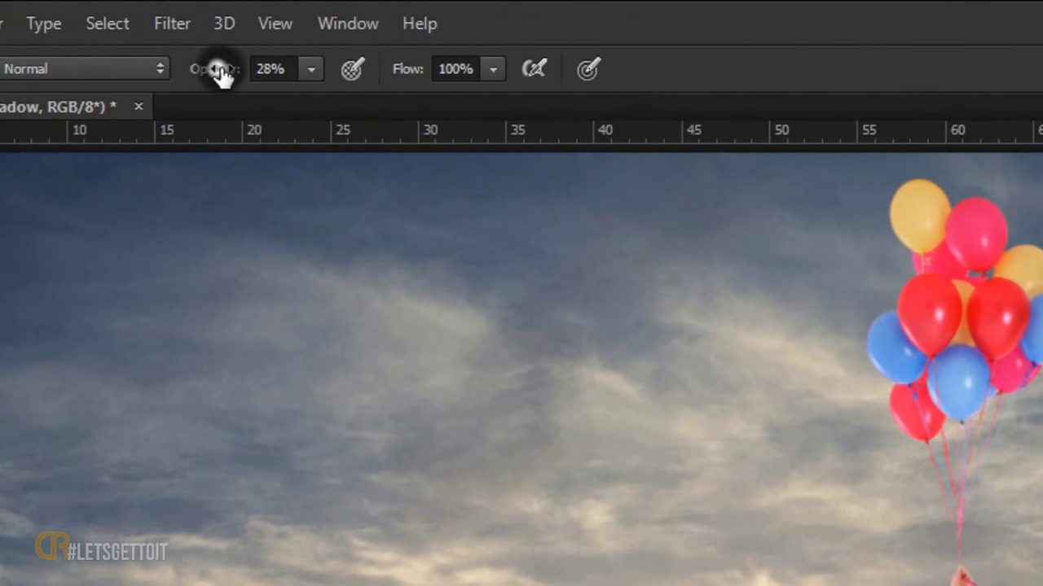
{"action": "left_click_drag", "start_coordinate": [198, 30], "coordinate": [206, 35]}
{"action": "left_click_drag", "start_coordinate": [236, 79], "coordinate": [243, 81]}
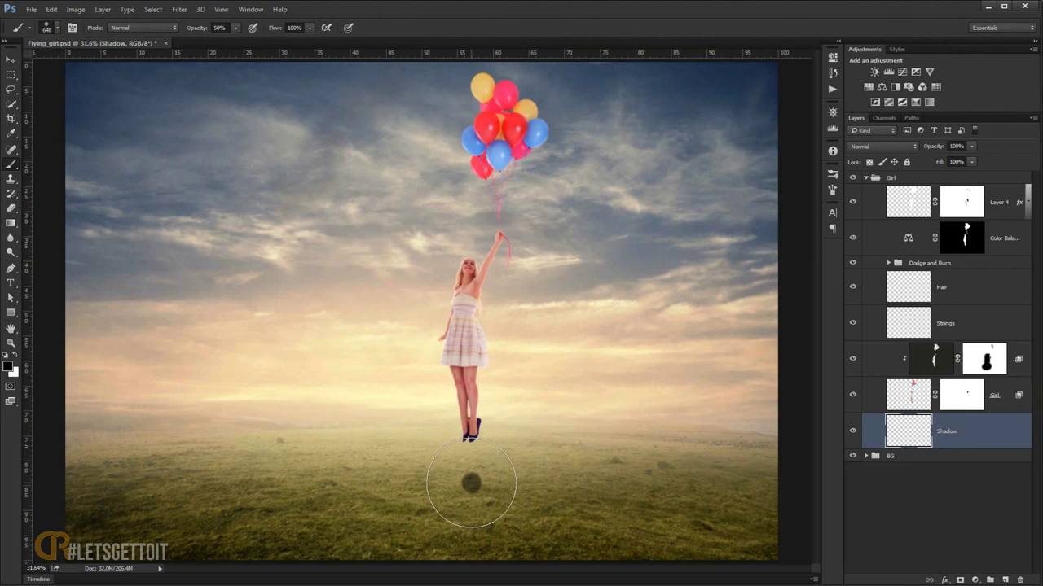
{"action": "left_click", "coordinate": [468, 466]}
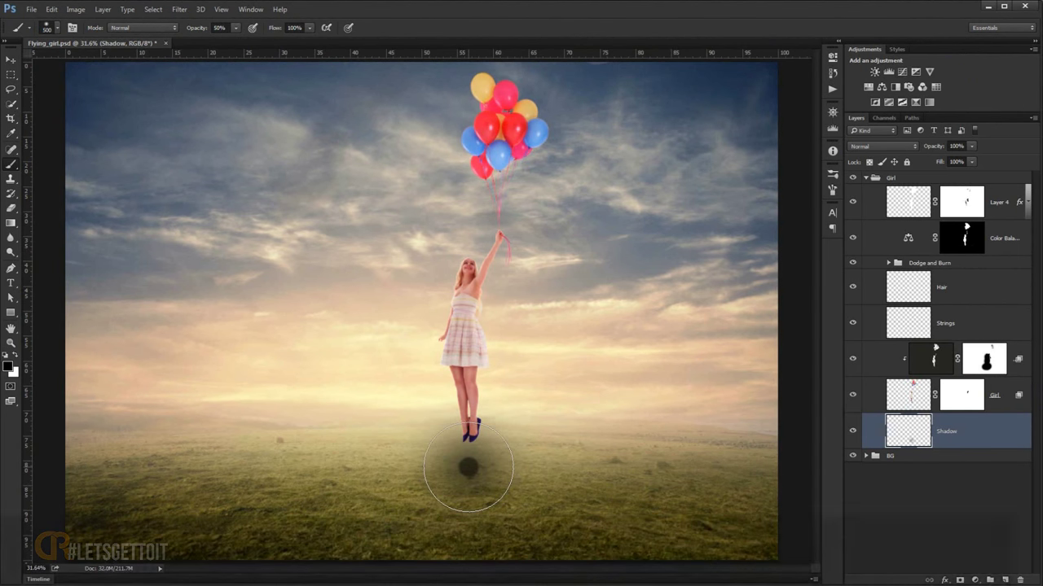
{"action": "key", "text": "bracketleft"}
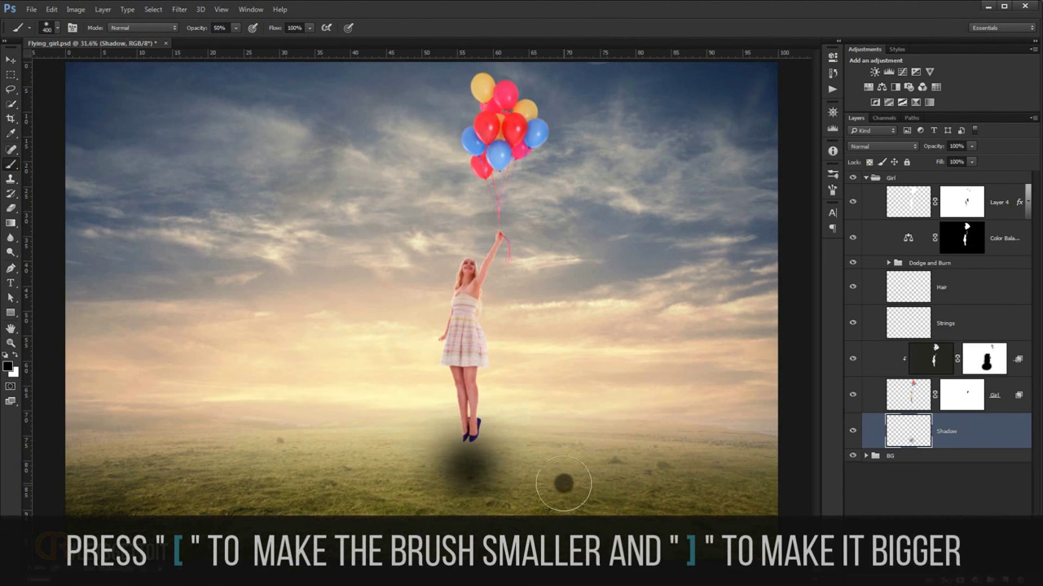
- Squash the shadow into a flat, wide oval sitting slightly lower on the grass
{"action": "key", "text": "ctrl+t"}
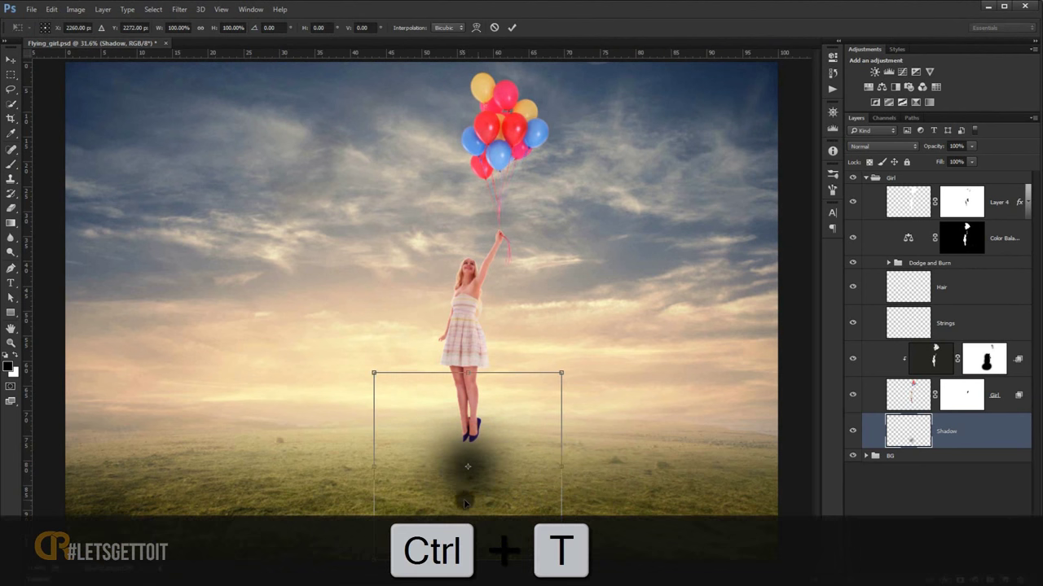
{"action": "left_click_drag", "start_coordinate": [469, 373], "coordinate": [466, 435]}
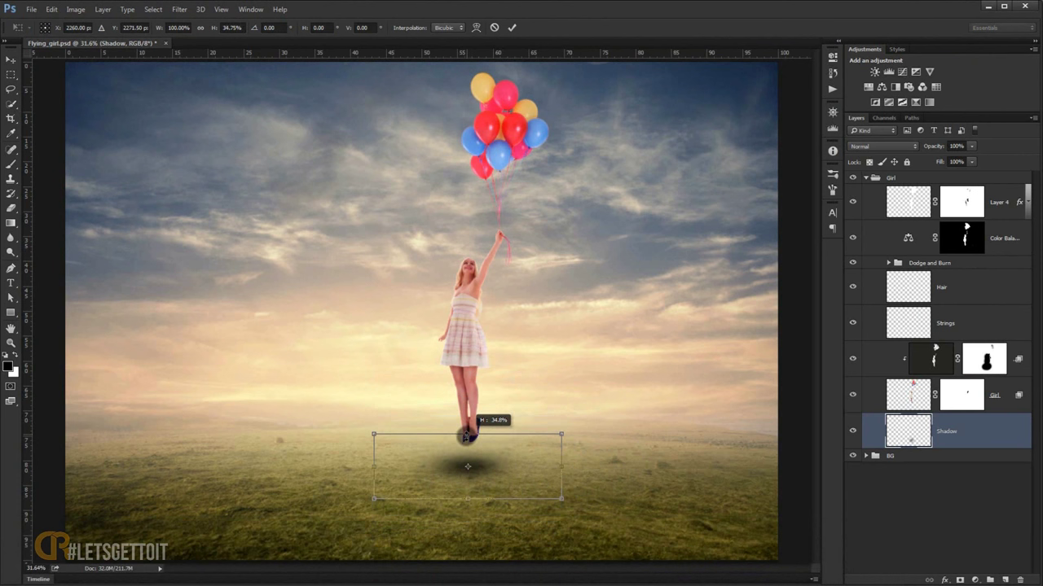
{"action": "left_click_drag", "start_coordinate": [465, 436], "coordinate": [504, 485]}
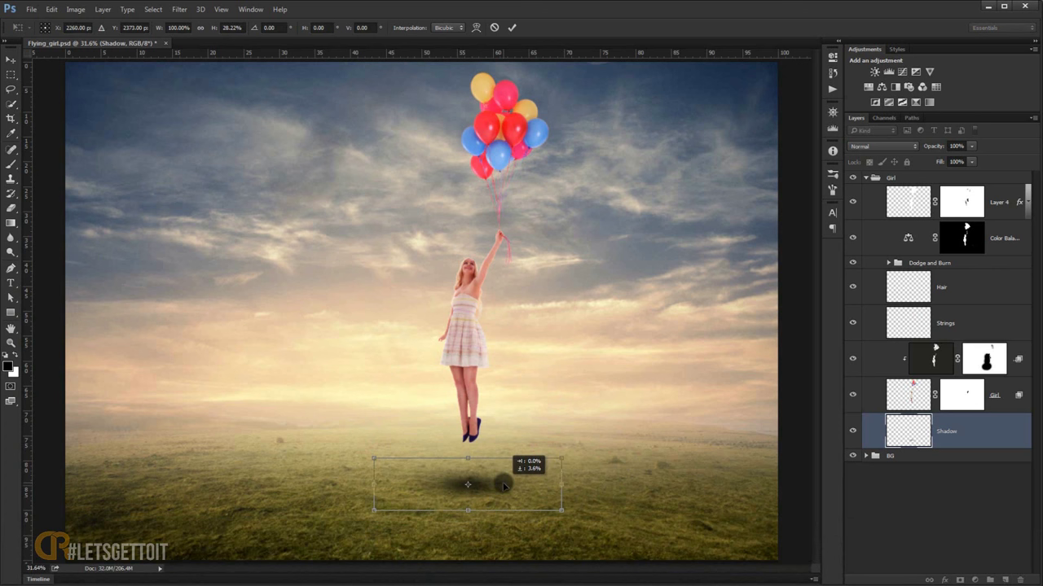
{"action": "left_click_drag", "start_coordinate": [504, 486], "coordinate": [469, 463]}
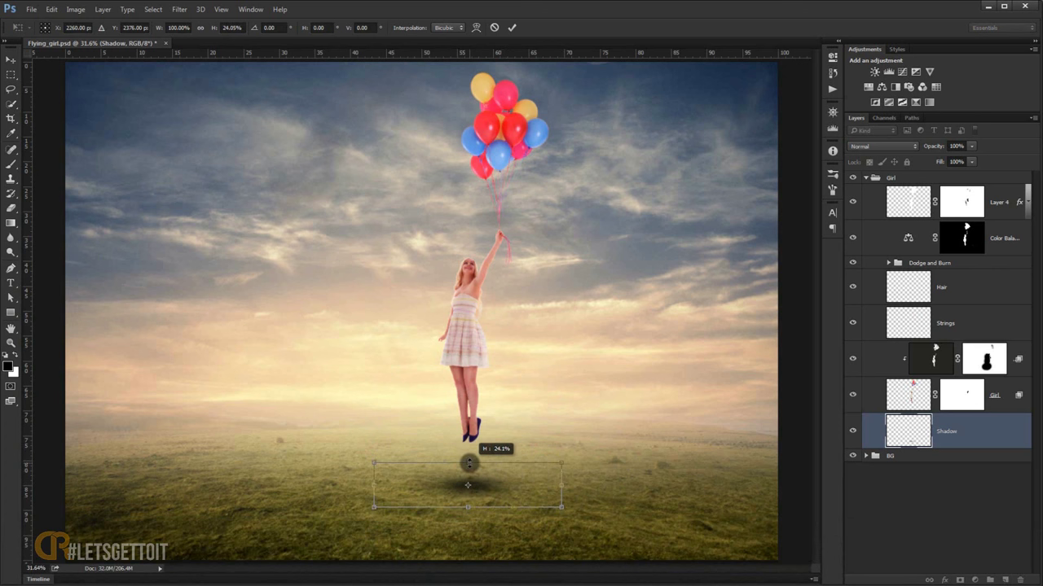
{"action": "left_click_drag", "start_coordinate": [561, 484], "coordinate": [572, 485]}
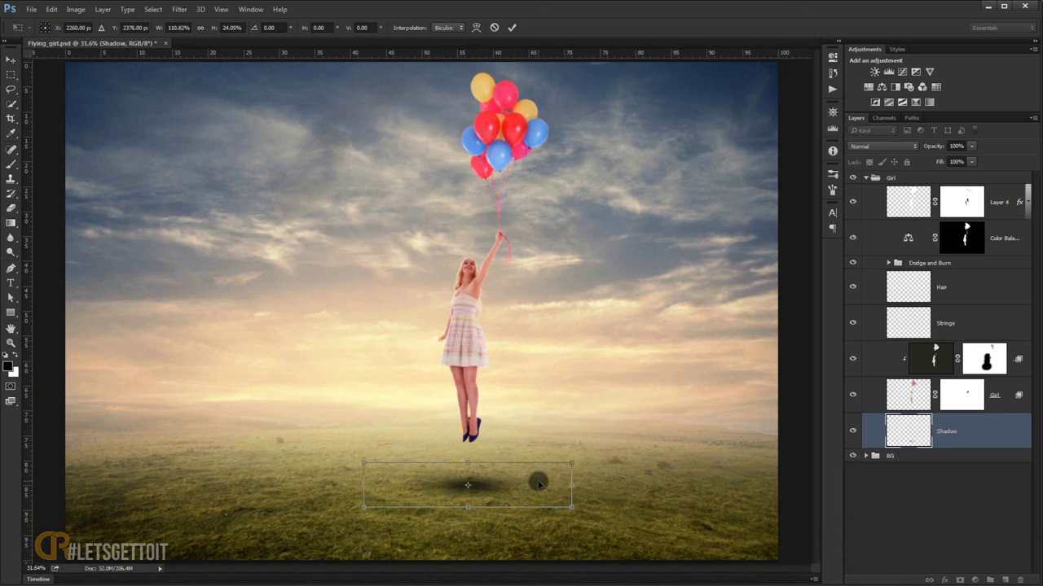
{"action": "key", "text": "Return"}
- Duplicate the shadow, rotate the copy 90°, and reshape it into a compact dark core
{"action": "key", "text": "b"}
{"action": "key", "text": "ctrl+j"}
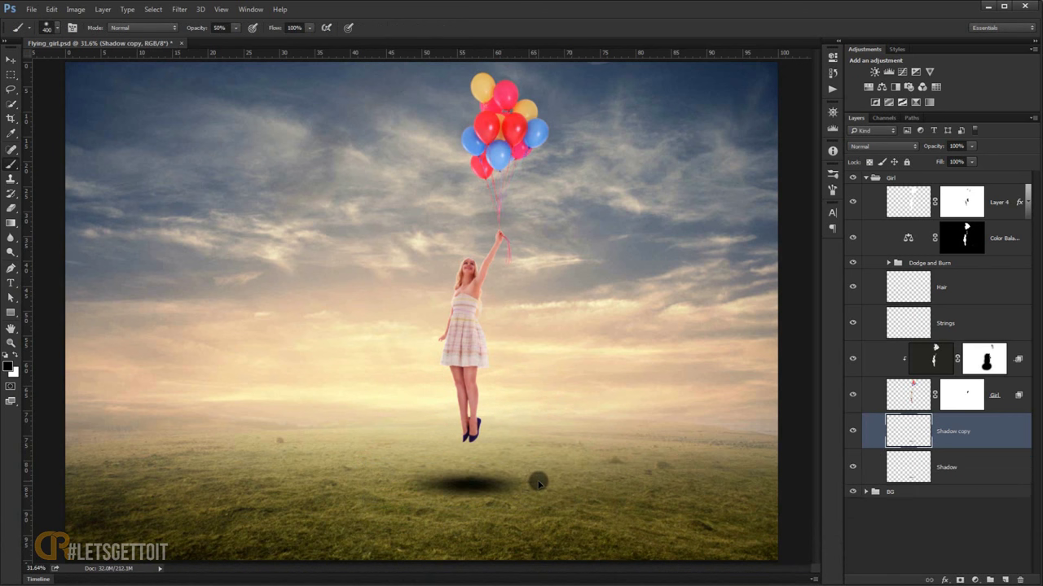
{"action": "key", "text": "ctrl+t"}
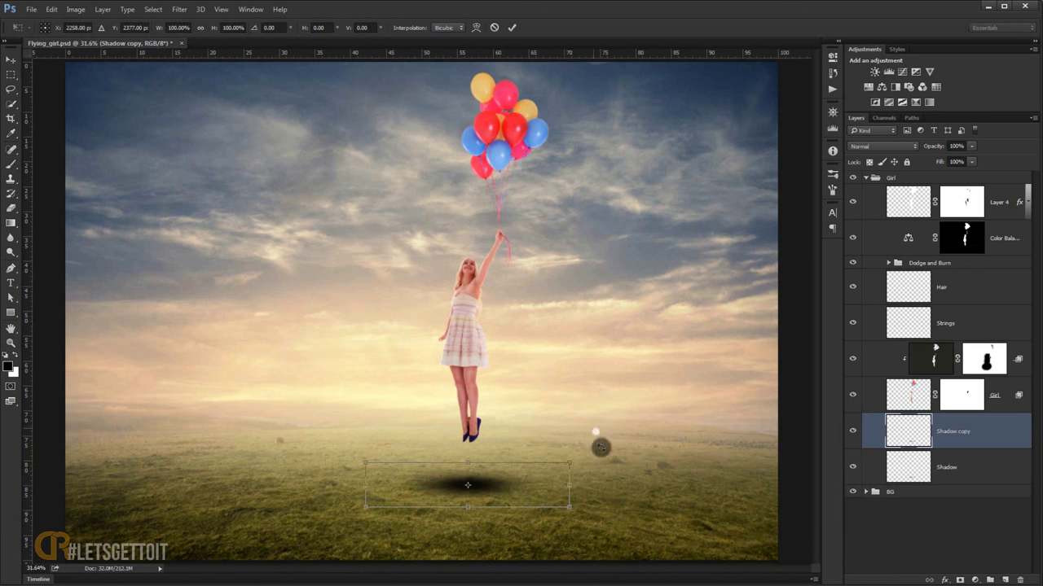
{"action": "left_click_drag", "start_coordinate": [602, 440], "coordinate": [497, 576]}
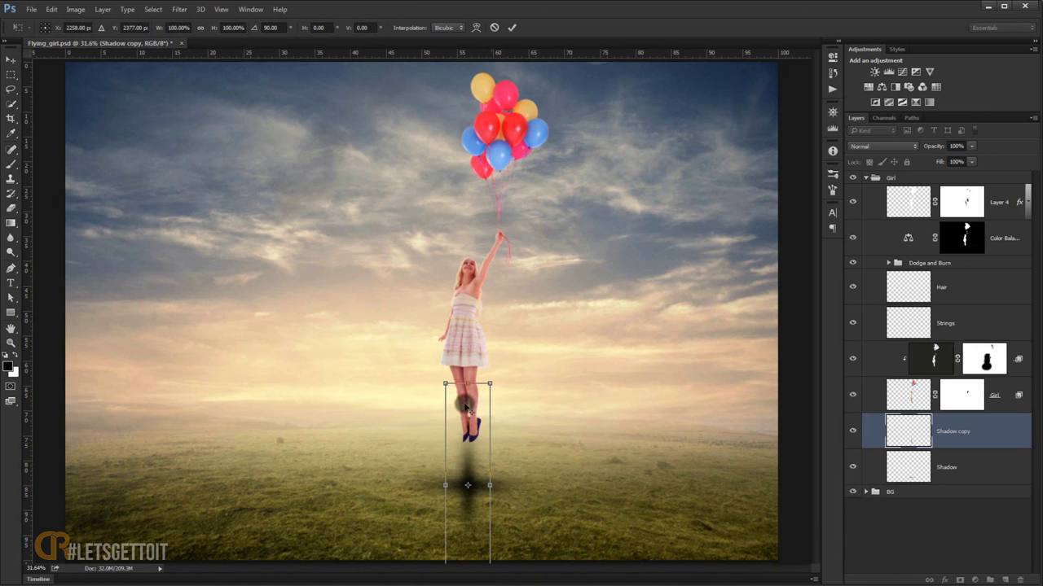
{"action": "left_click_drag", "start_coordinate": [459, 383], "coordinate": [458, 438]}
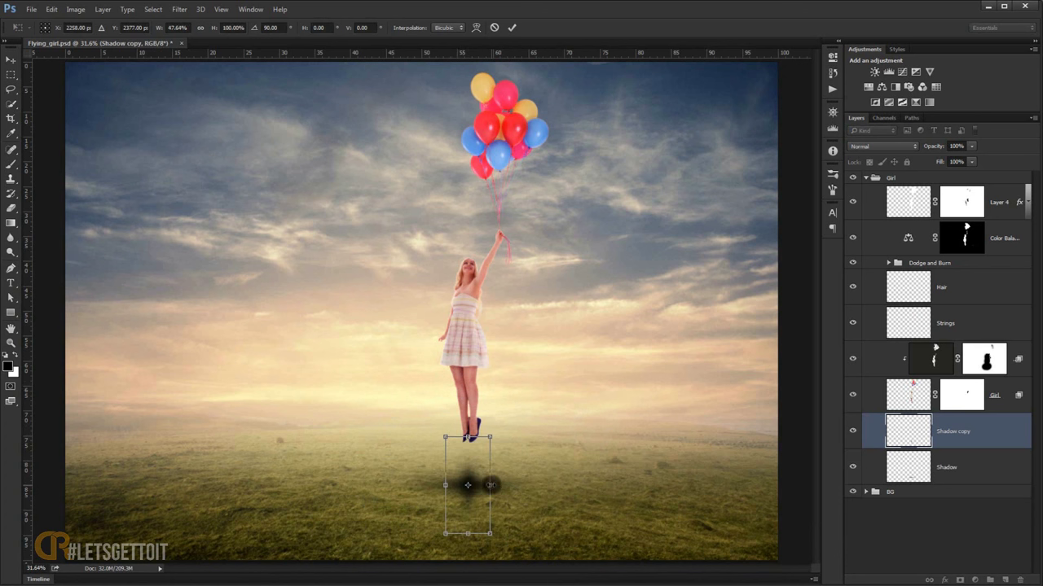
{"action": "left_click_drag", "start_coordinate": [489, 485], "coordinate": [511, 485]}
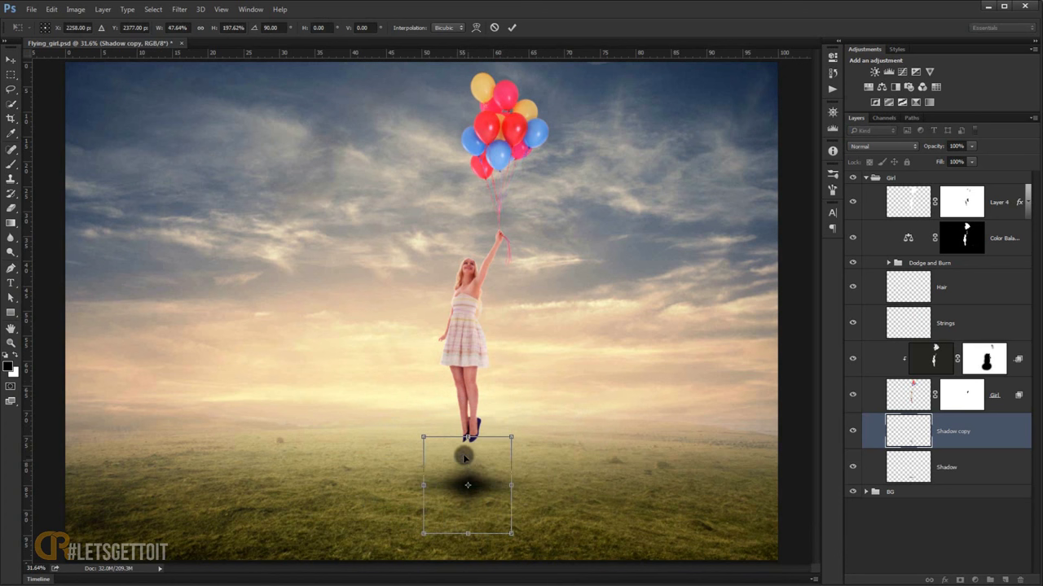
{"action": "left_click_drag", "start_coordinate": [468, 437], "coordinate": [468, 428]}
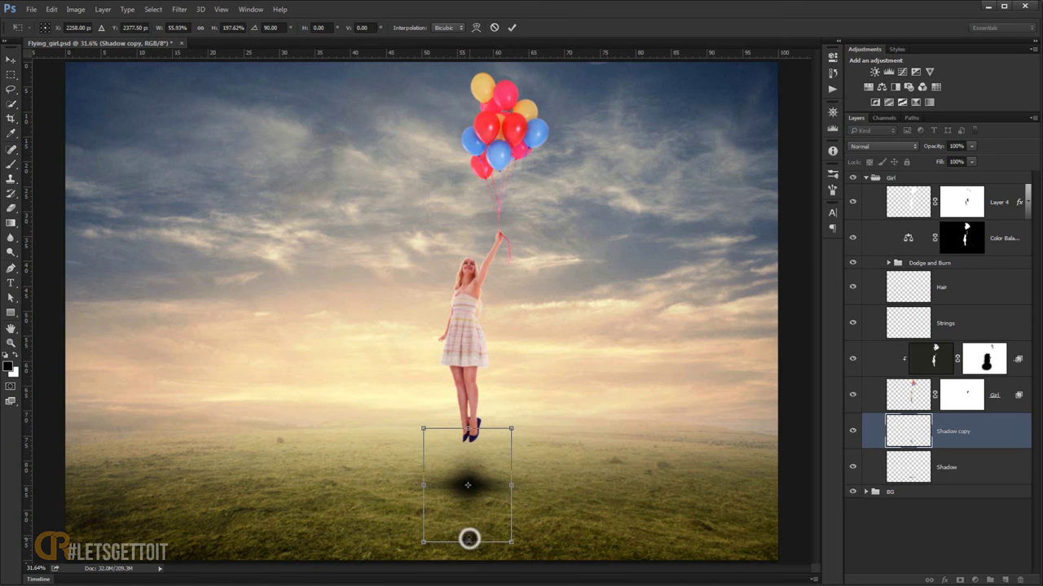
{"action": "left_click_drag", "start_coordinate": [469, 538], "coordinate": [469, 548]}
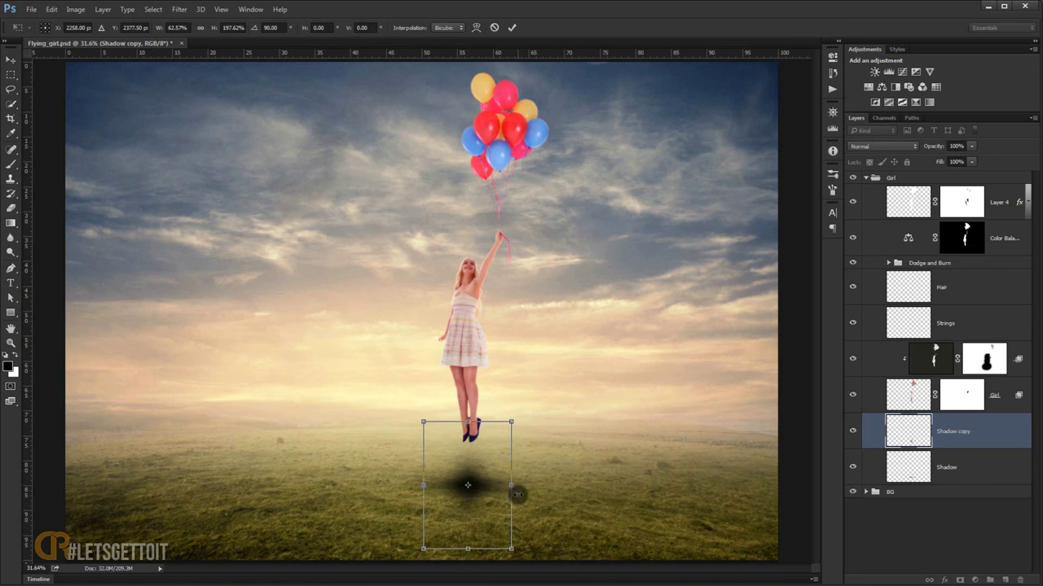
{"action": "left_click_drag", "start_coordinate": [514, 490], "coordinate": [521, 491]}
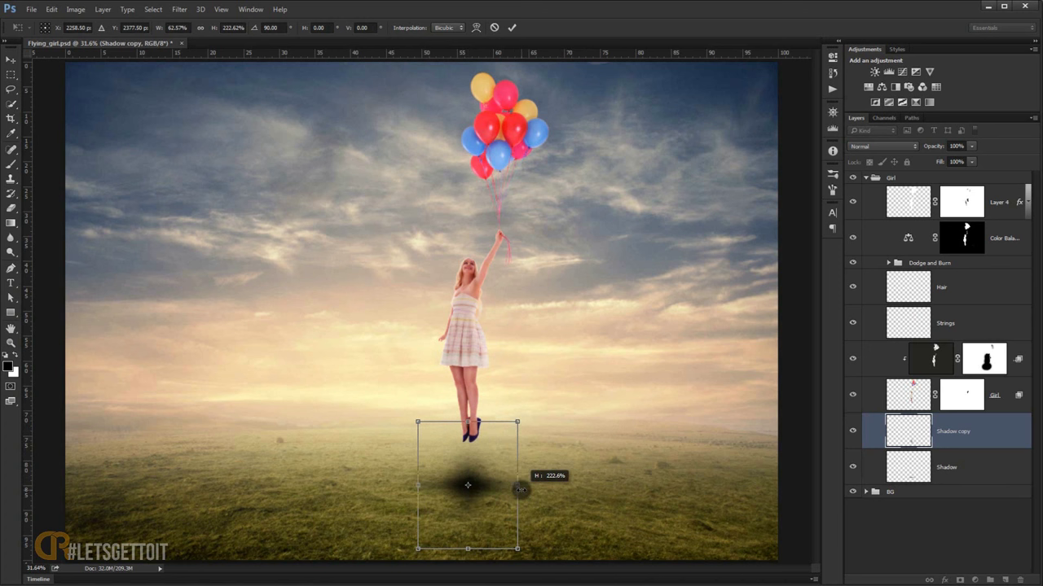
{"action": "left_click_drag", "start_coordinate": [467, 421], "coordinate": [468, 432]}
{"action": "key", "text": "Return"}
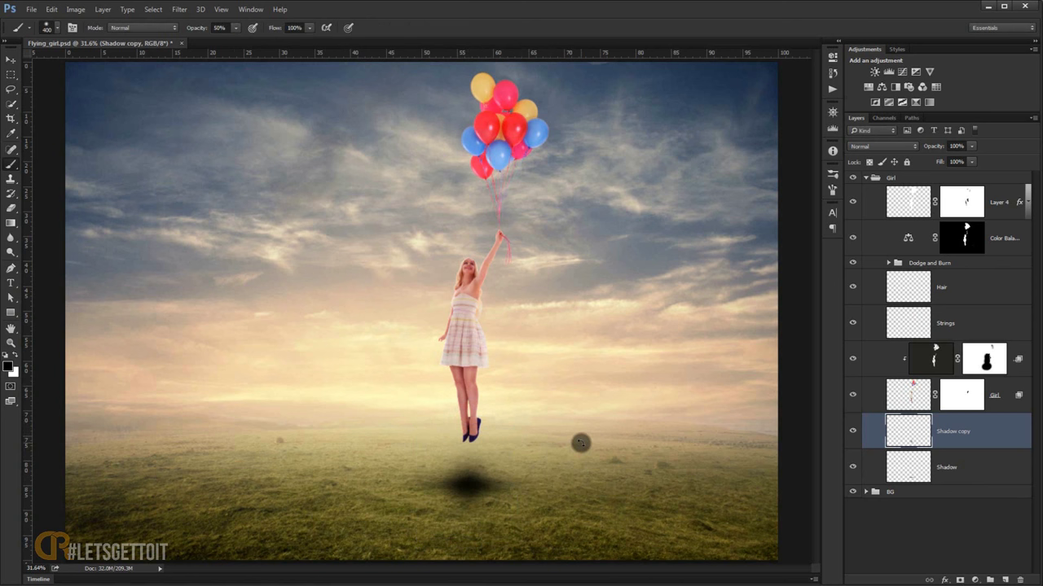
- Merge Shadow with Shadow copy, widen and lower it slightly, and set fill to about 48%
{"action": "left_click", "coordinate": [947, 466], "text": "shift"}
{"action": "key", "text": "ctrl+e"}
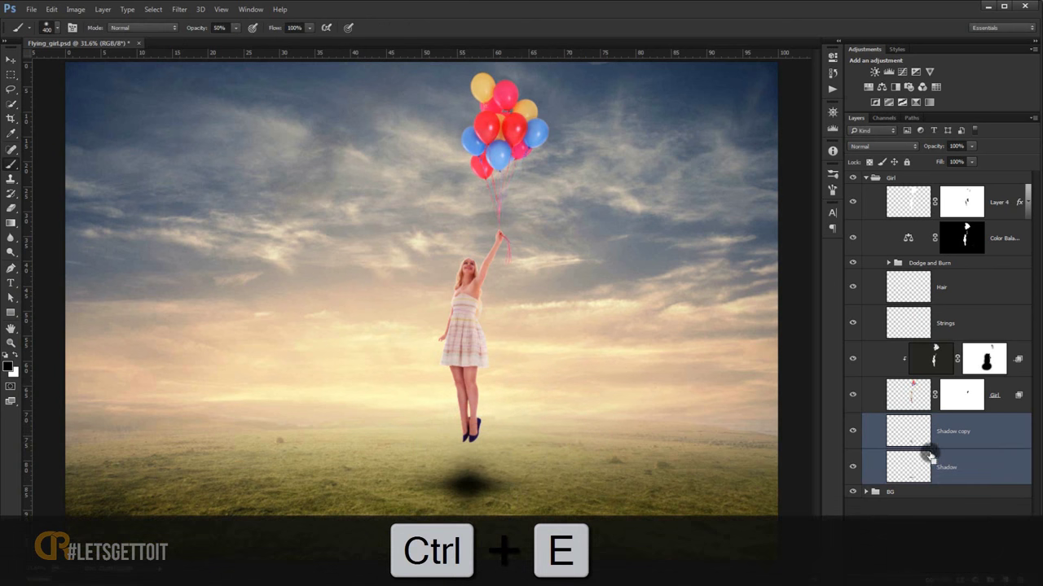
{"action": "key", "text": "ctrl+t"}
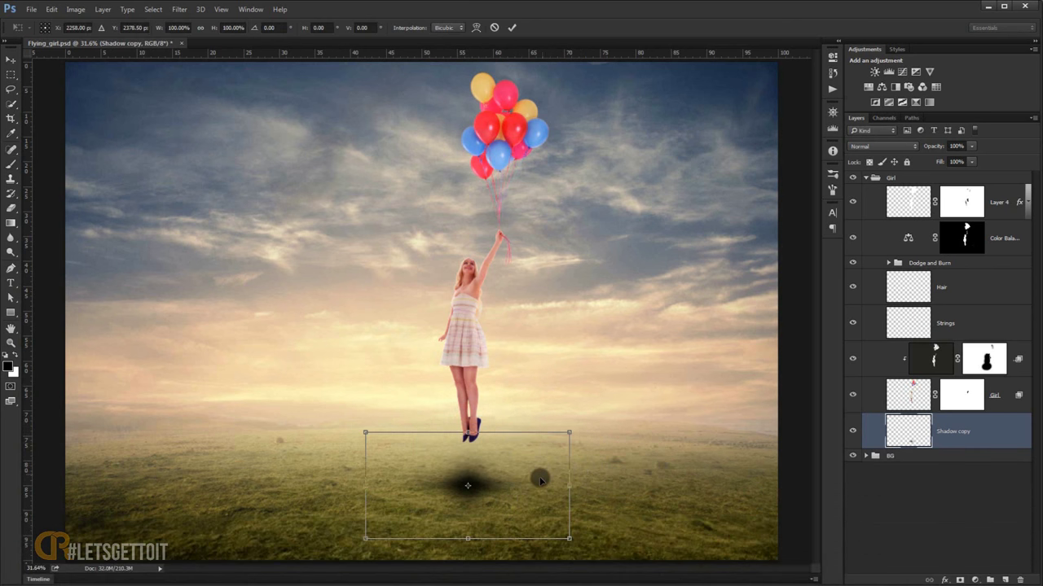
{"action": "left_click_drag", "start_coordinate": [571, 480], "coordinate": [579, 479]}
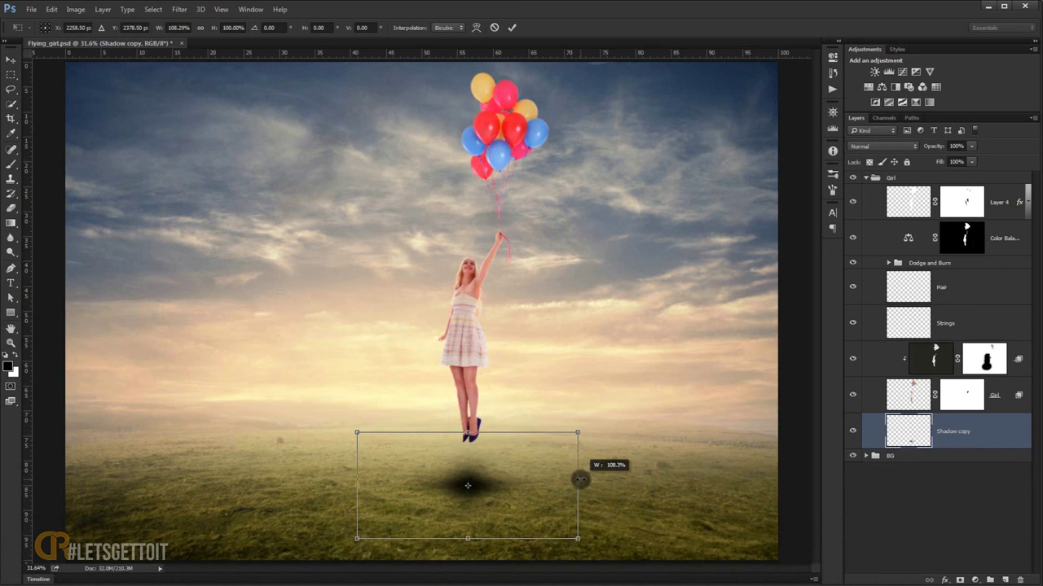
{"action": "left_click_drag", "start_coordinate": [479, 476], "coordinate": [484, 488]}
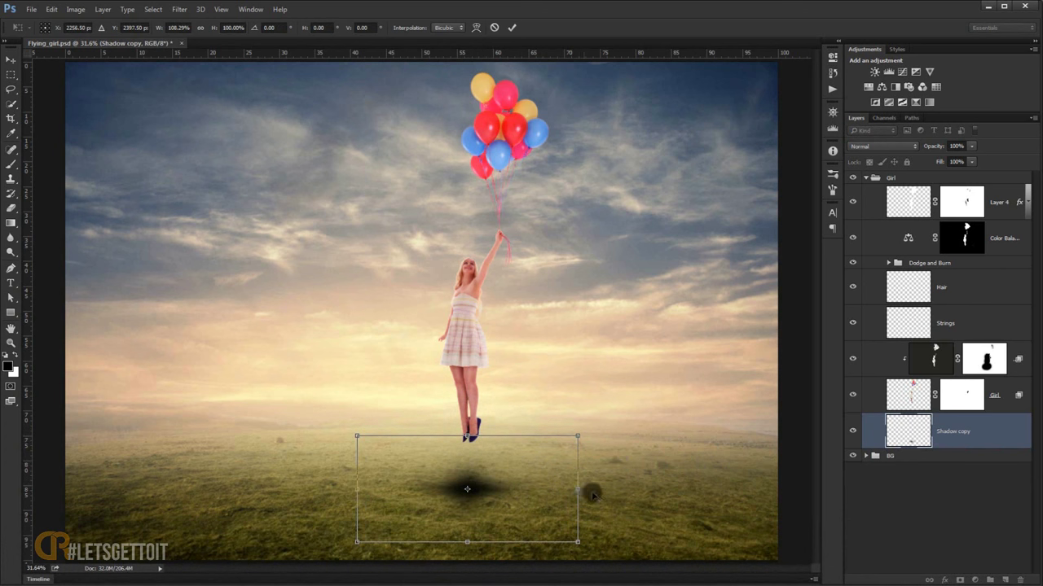
{"action": "left_click_drag", "start_coordinate": [579, 488], "coordinate": [585, 487]}
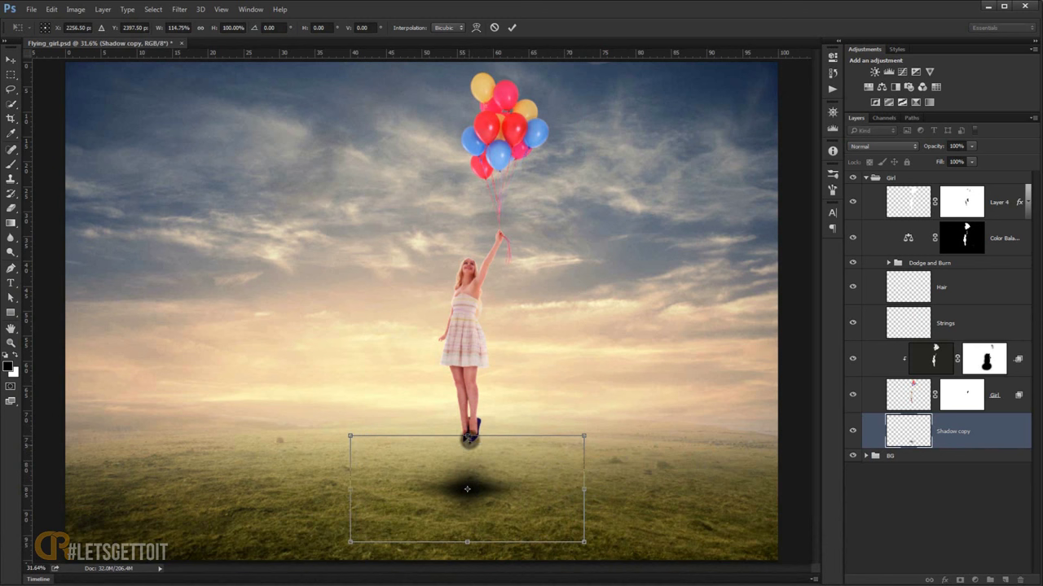
{"action": "left_click_drag", "start_coordinate": [468, 436], "coordinate": [469, 438]}
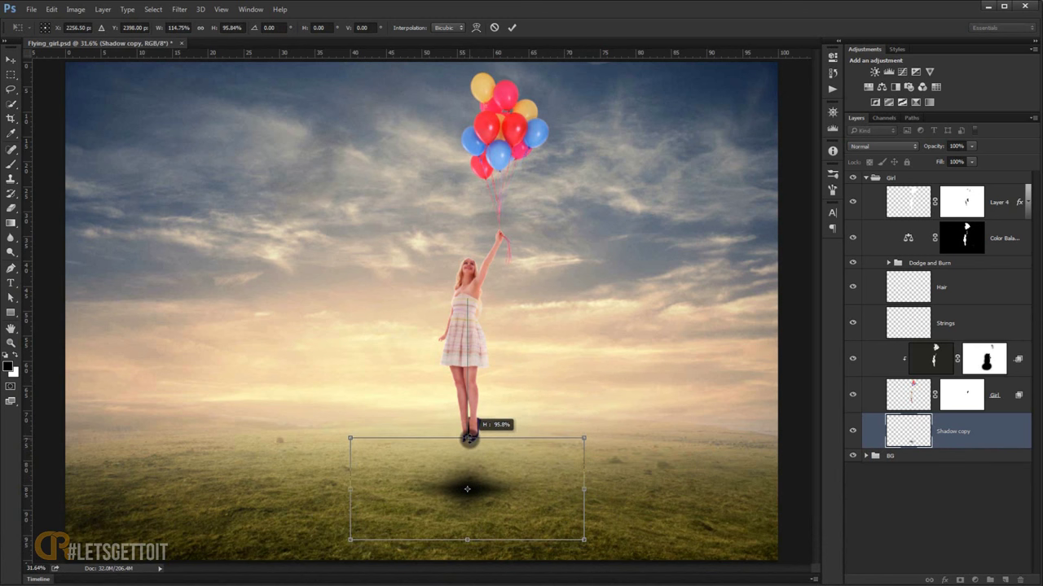
{"action": "key", "text": "Return"}
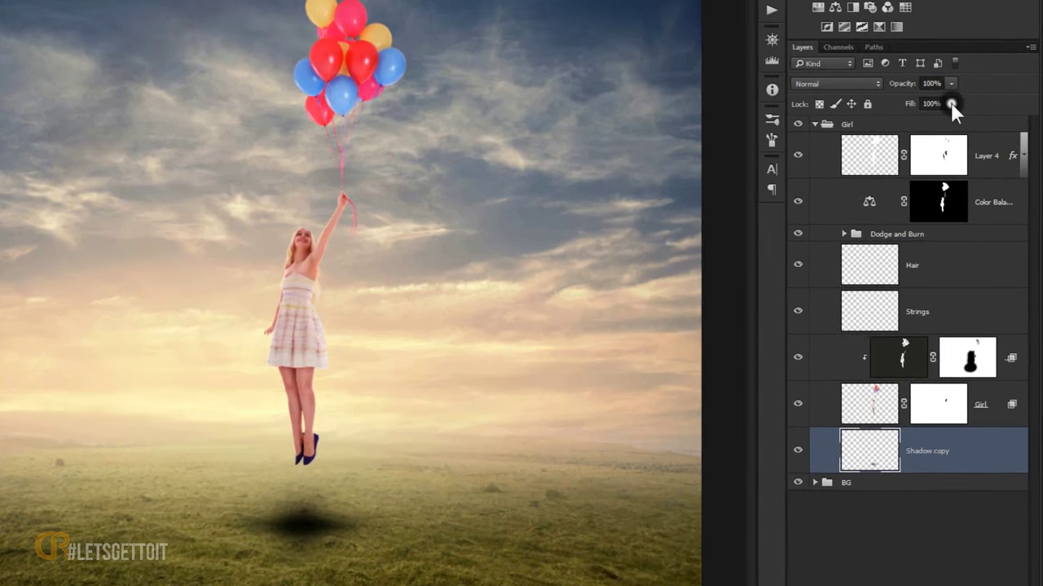
{"action": "left_click", "coordinate": [971, 162]}
{"action": "left_click_drag", "start_coordinate": [972, 173], "coordinate": [946, 174]}
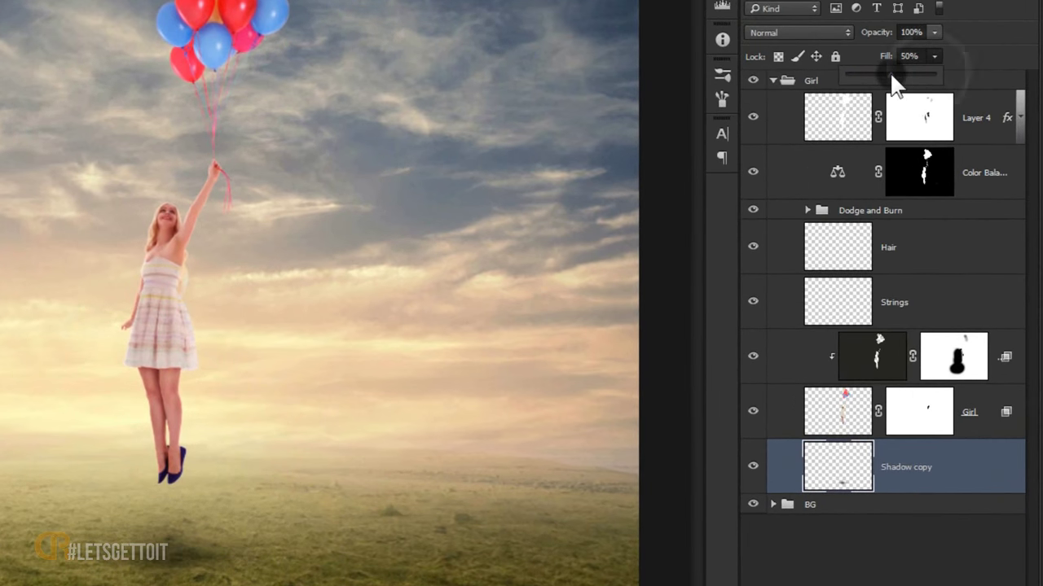
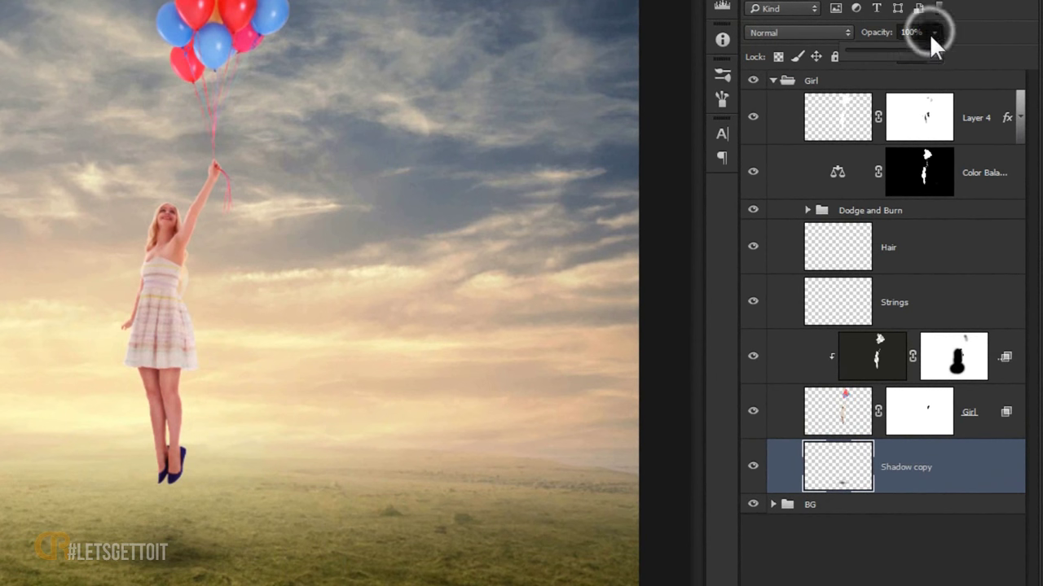
- Set the shadow to 75% opacity, then duplicate it as a smaller Shadow copy 2
{"action": "left_click_drag", "start_coordinate": [934, 32], "coordinate": [920, 47]}
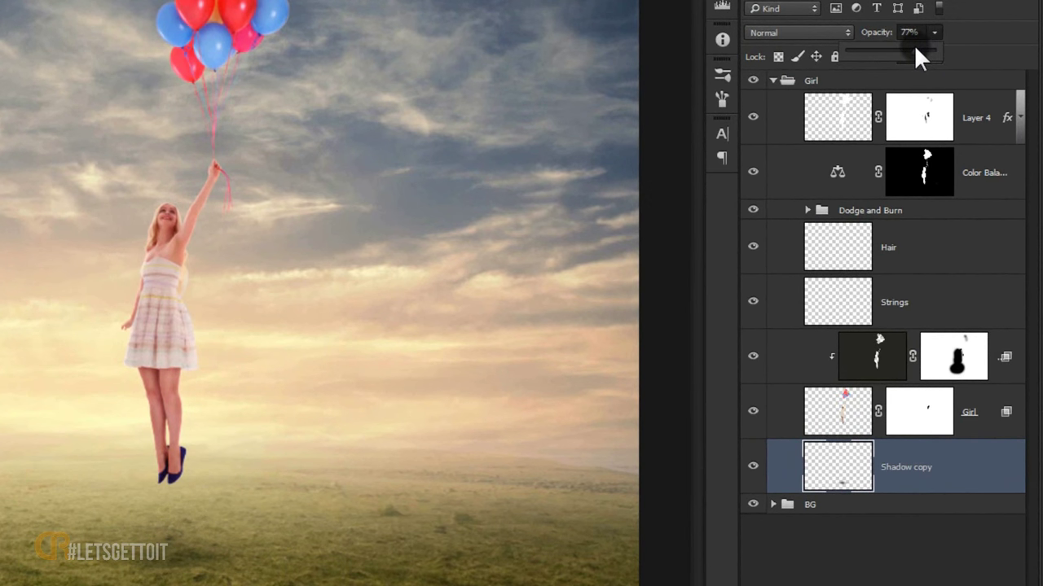
{"action": "left_click", "coordinate": [903, 465]}
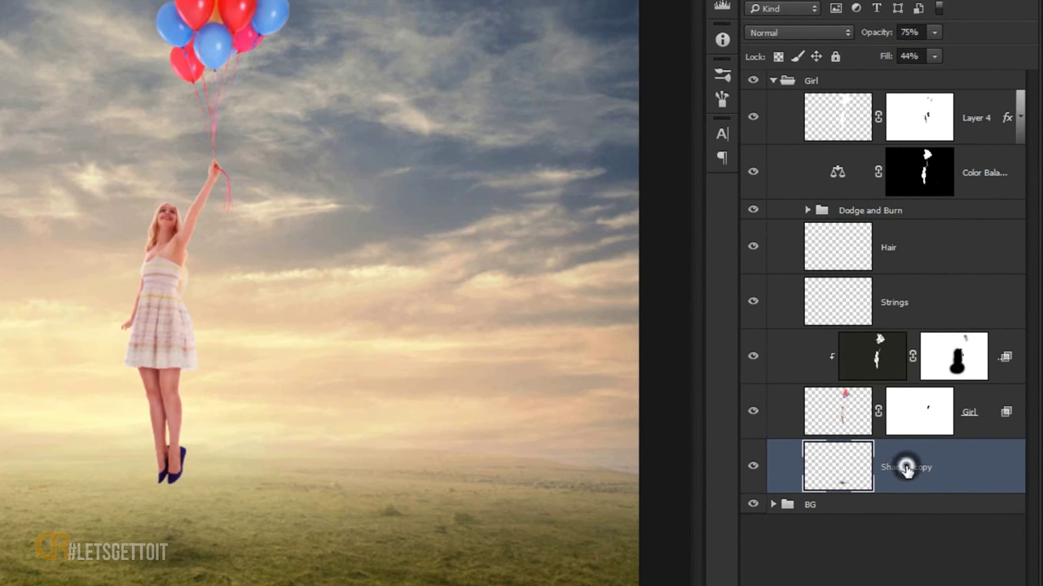
{"action": "key", "text": "ctrl+j"}
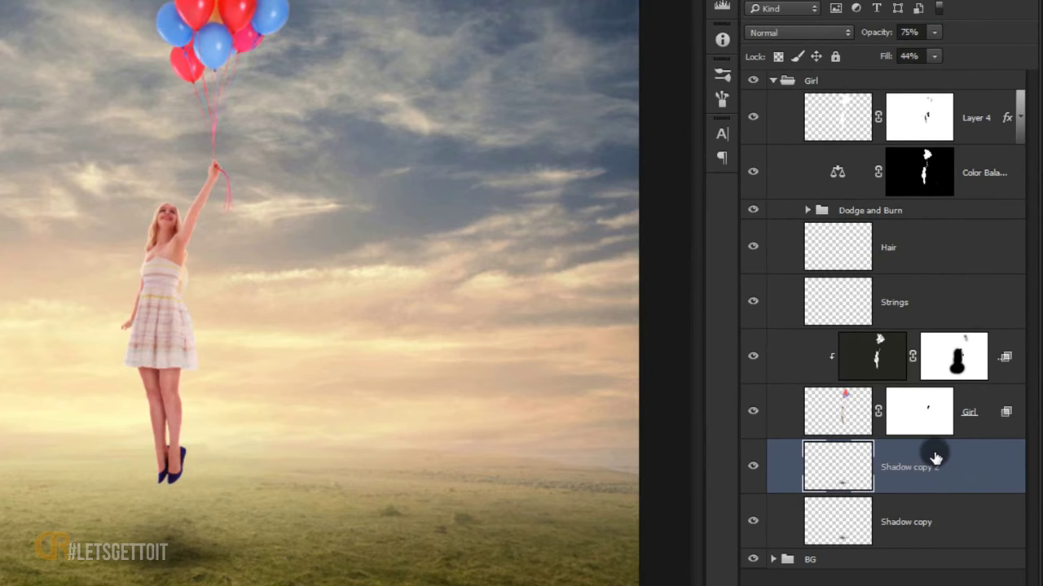
{"action": "key", "text": "ctrl+t"}
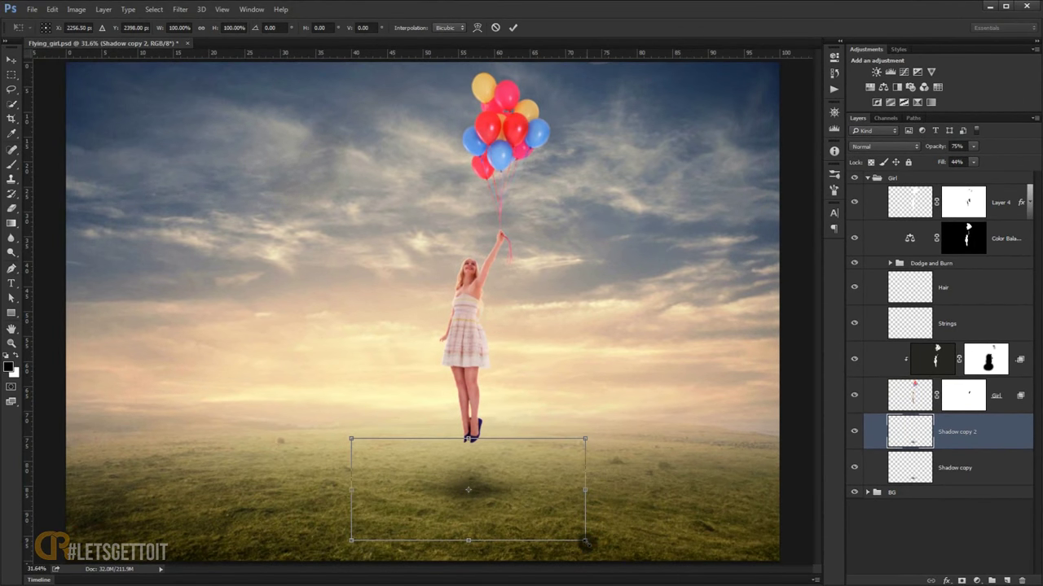
{"action": "left_click_drag", "start_coordinate": [585, 540], "coordinate": [499, 503]}
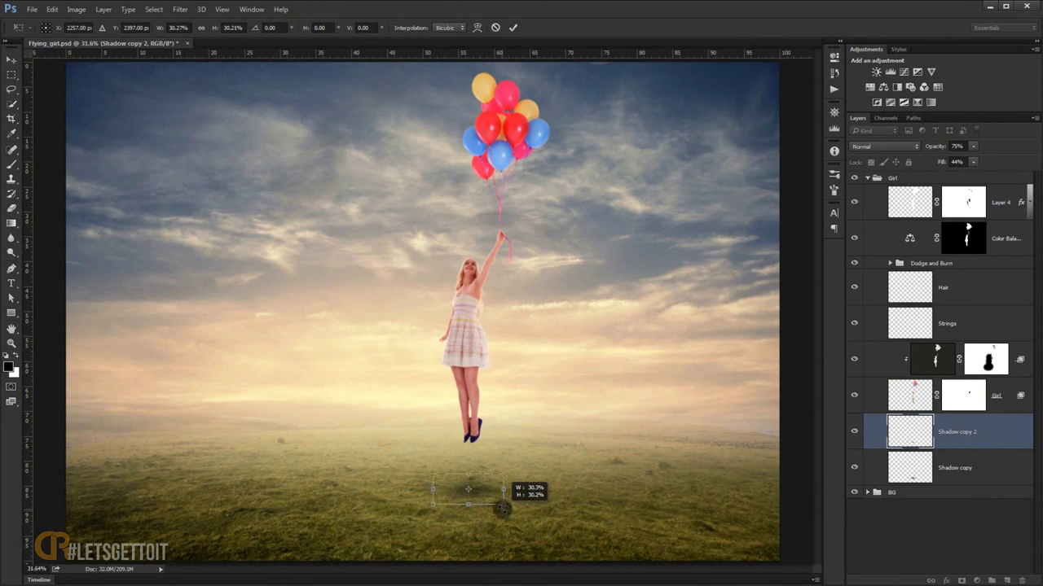
{"action": "key", "text": "Return"}
- Switch to the Brush tool and adjust the view around the girl's feet
{"action": "key", "text": "b"}
{"action": "scroll", "coordinate": [570, 472], "scroll_direction": "down", "scroll_amount": 2}
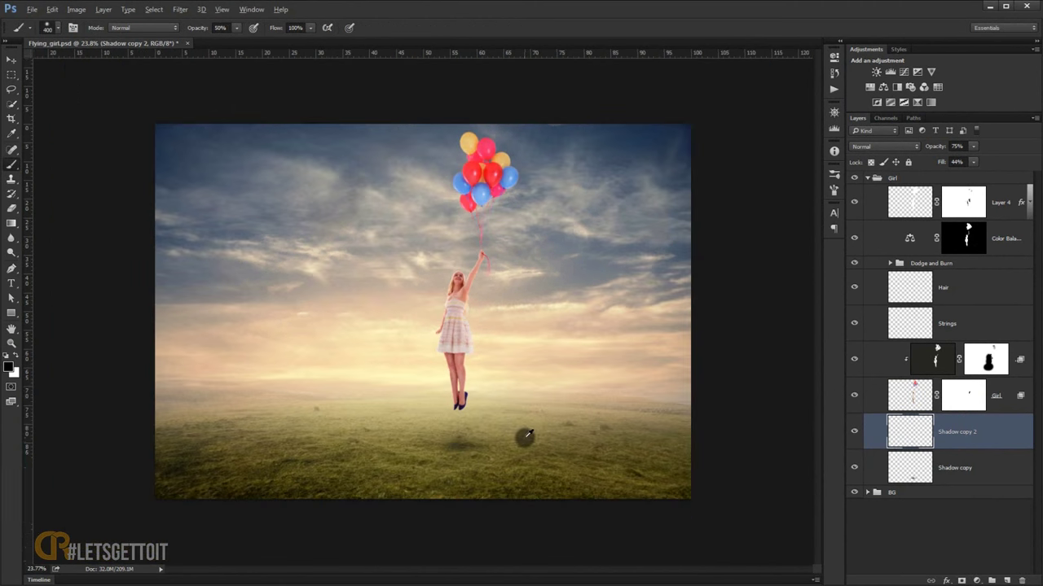
{"action": "scroll", "coordinate": [431, 460], "scroll_direction": "up", "scroll_amount": 3}
{"action": "scroll", "coordinate": [452, 464], "scroll_direction": "up", "scroll_amount": 2}
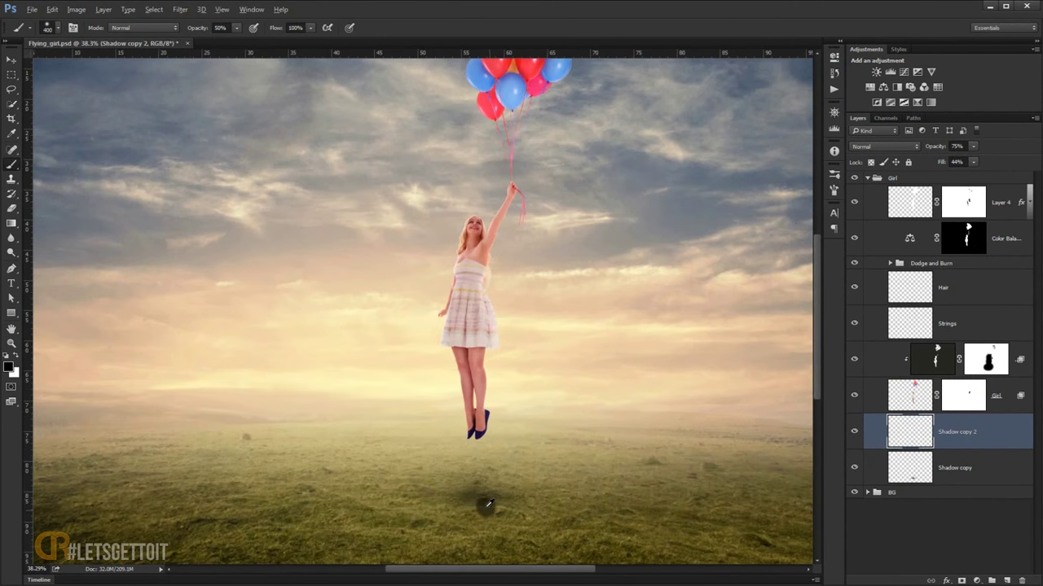
{"action": "scroll", "coordinate": [482, 493], "scroll_direction": "down", "scroll_amount": 2}
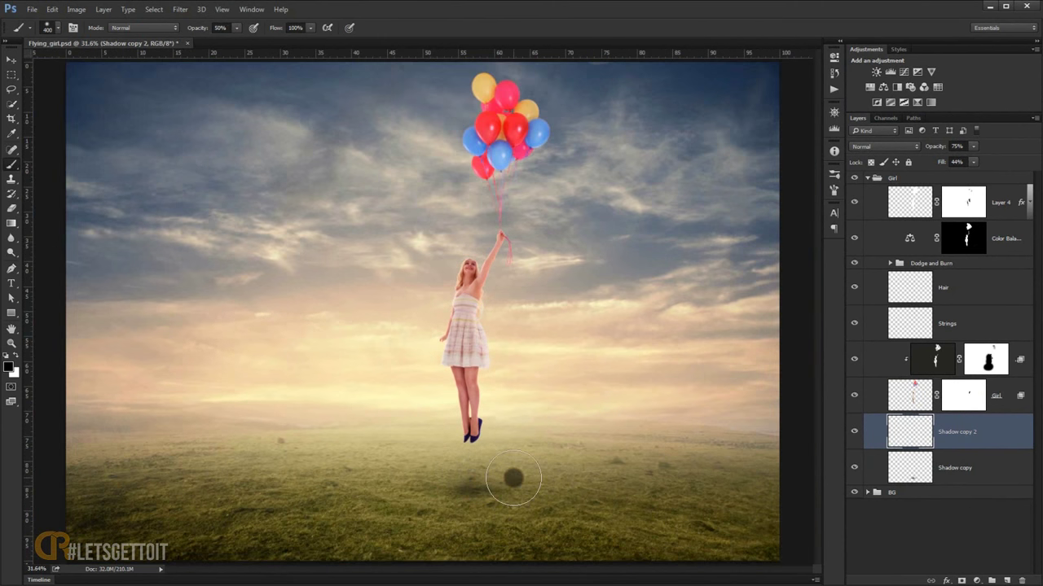
{"action": "scroll", "coordinate": [513, 478], "scroll_direction": "down", "scroll_amount": 2}
{"action": "scroll", "coordinate": [574, 478], "scroll_direction": "up", "scroll_amount": 2}
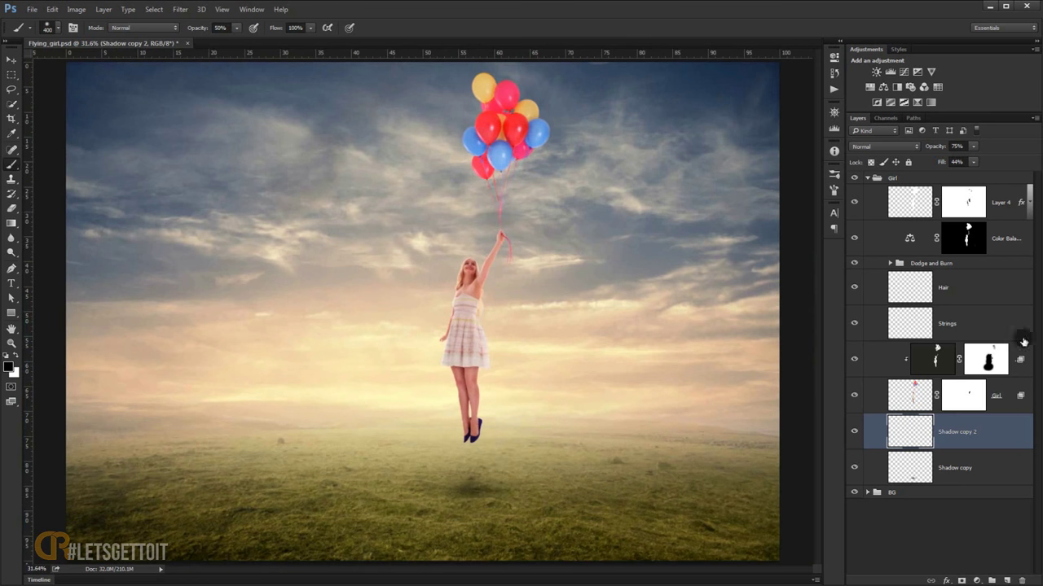
- Collapse the Girl group and open the suitcase JPG as its own document
{"action": "left_click", "coordinate": [981, 460]}
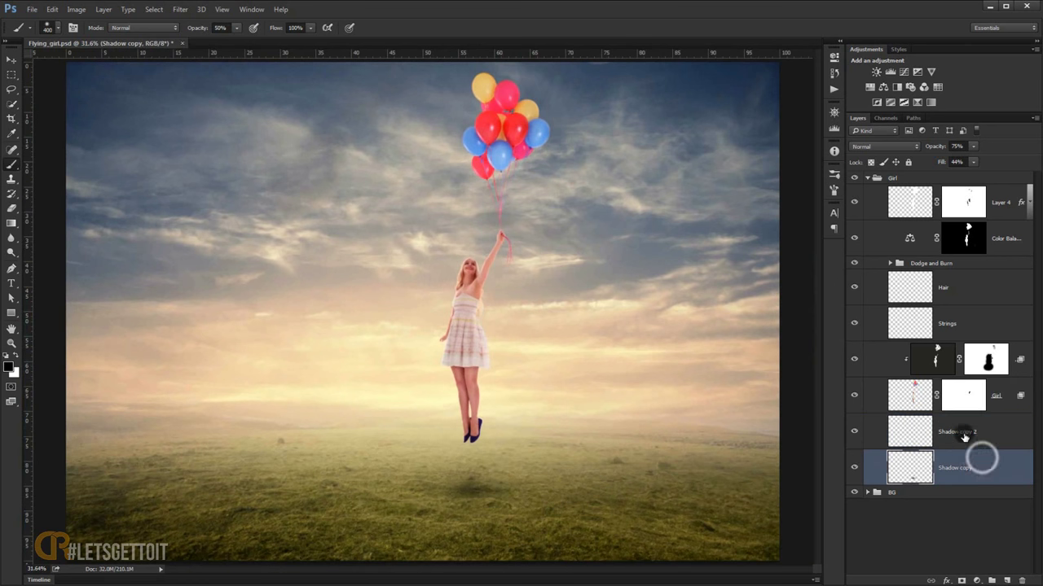
{"action": "left_click", "coordinate": [867, 177]}
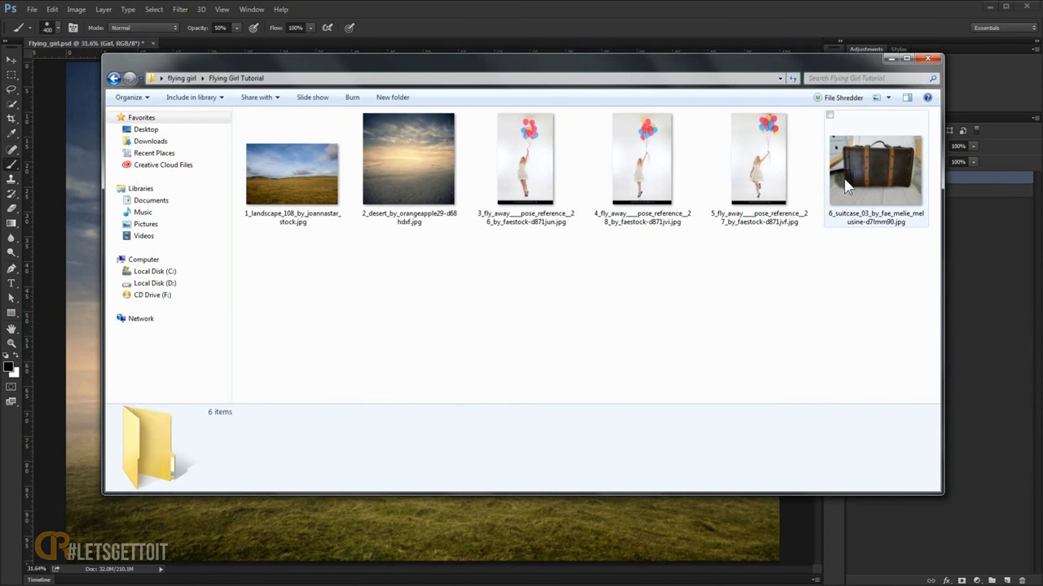
{"action": "left_click", "coordinate": [851, 175]}
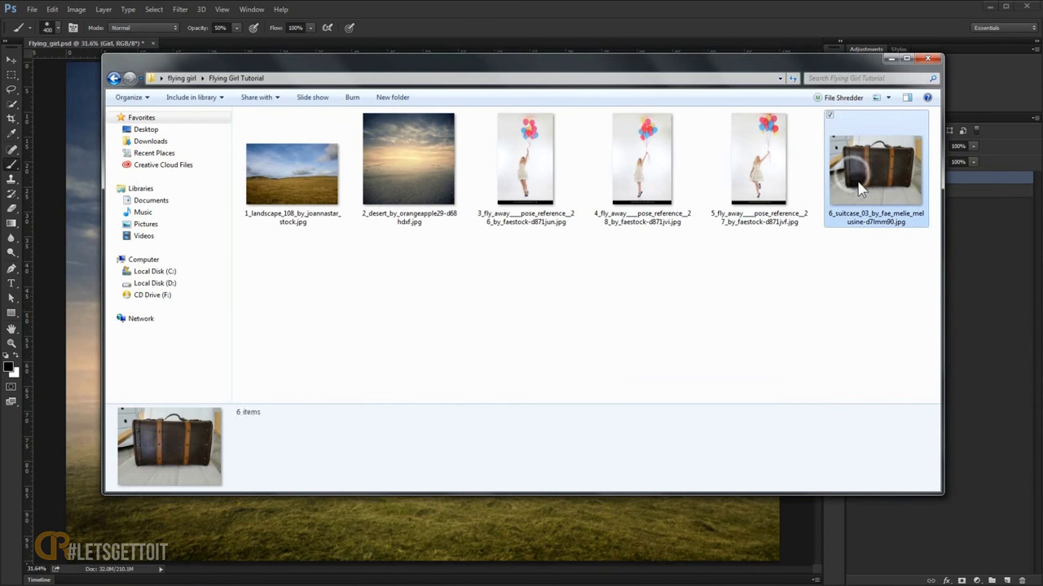
{"action": "mouse_move", "coordinate": [863, 171]}
{"action": "left_mouse_down"}
{"action": "mouse_move", "coordinate": [16, 440]}
{"action": "mouse_move", "coordinate": [20, 432]}
{"action": "left_mouse_up"}
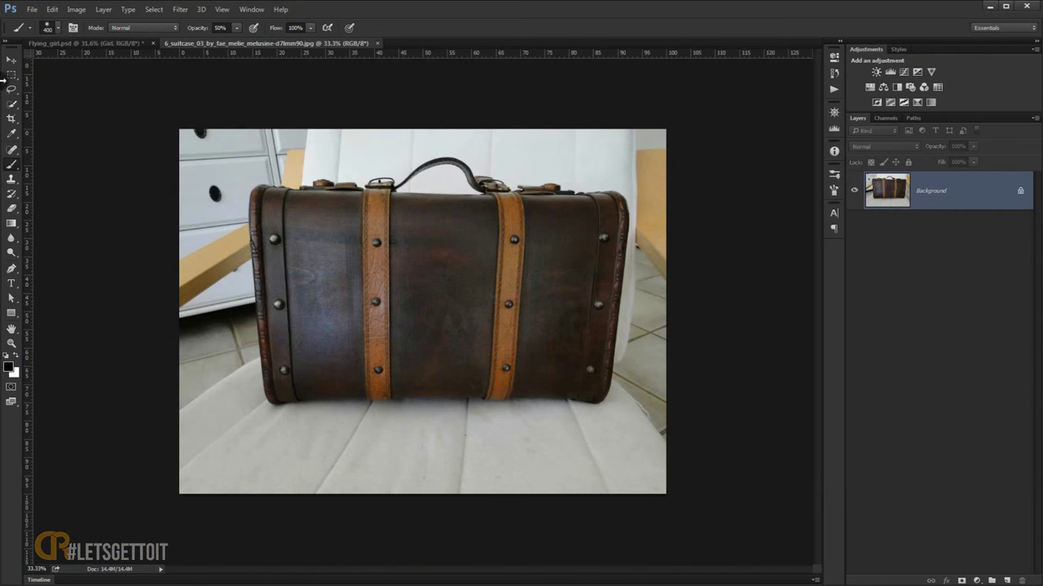
{"action": "left_click", "coordinate": [12, 60]}
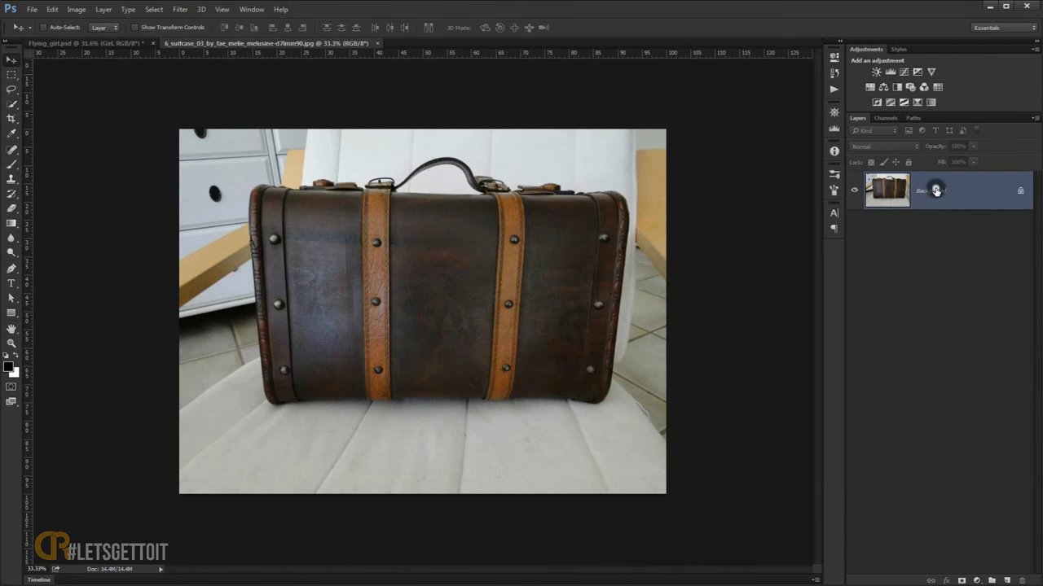
- Add a Levels adjustment to the suitcase with black input 26 and midtones 0.79
{"action": "left_click", "coordinate": [980, 581]}
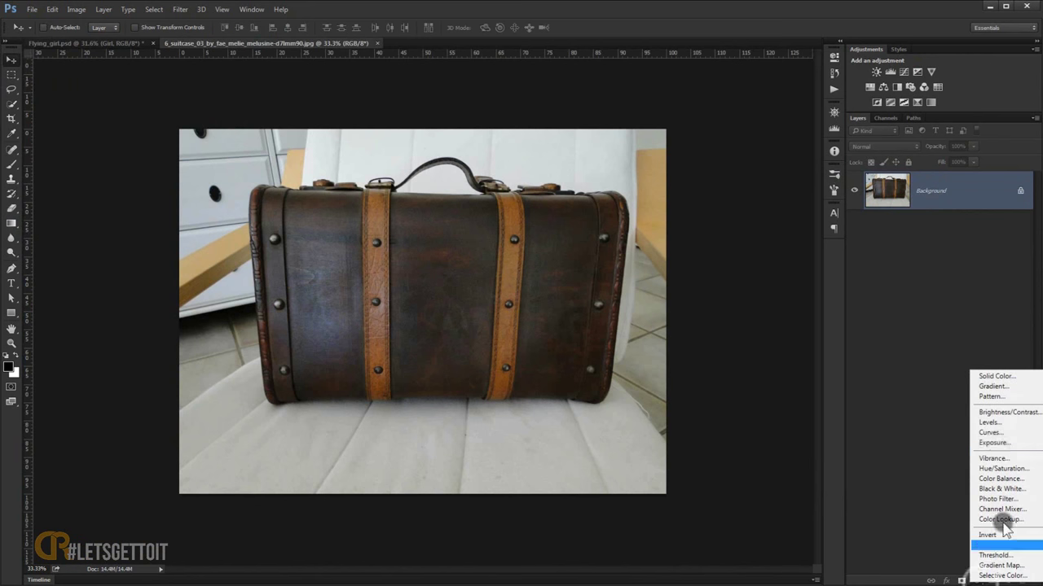
{"action": "left_click", "coordinate": [996, 426]}
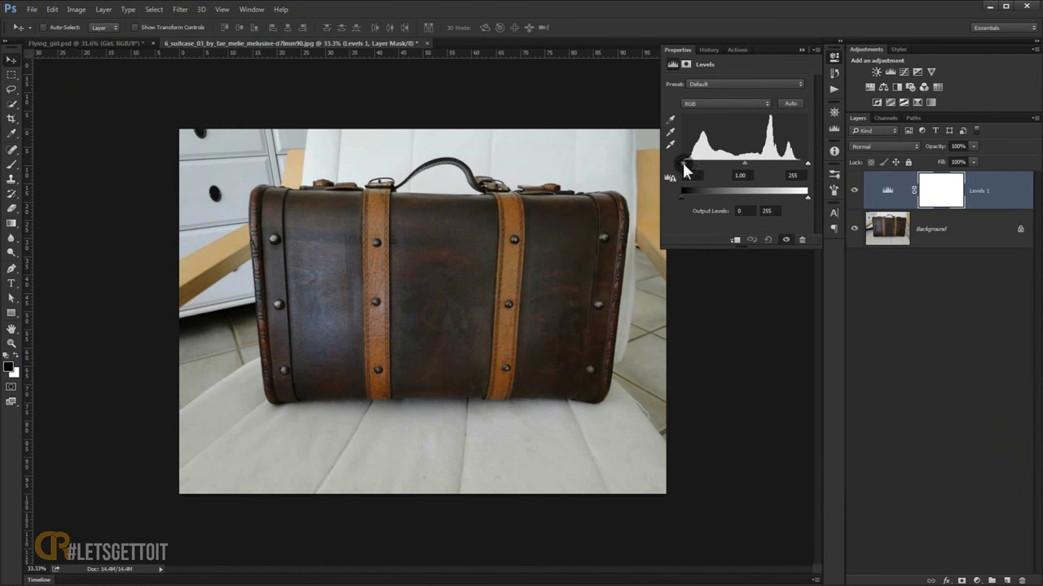
{"action": "left_click_drag", "start_coordinate": [683, 165], "coordinate": [690, 170]}
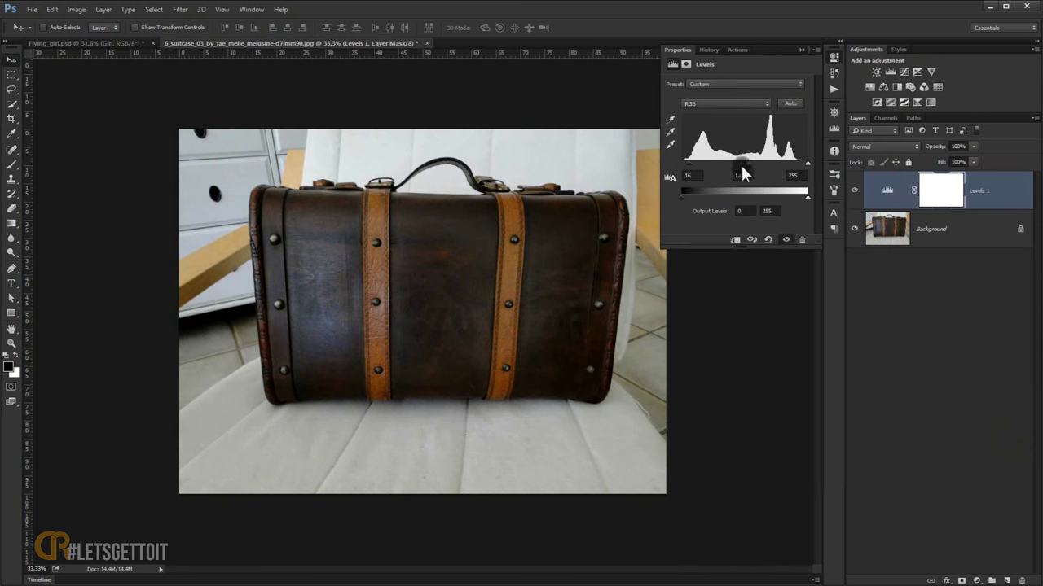
{"action": "left_click_drag", "start_coordinate": [807, 161], "coordinate": [750, 169]}
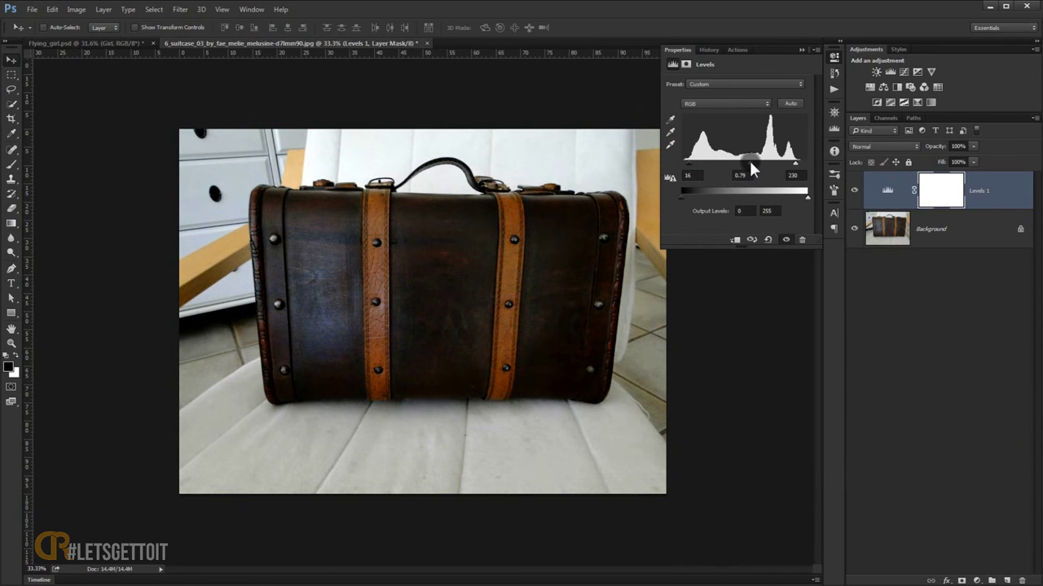
{"action": "left_click_drag", "start_coordinate": [691, 165], "coordinate": [694, 165]}
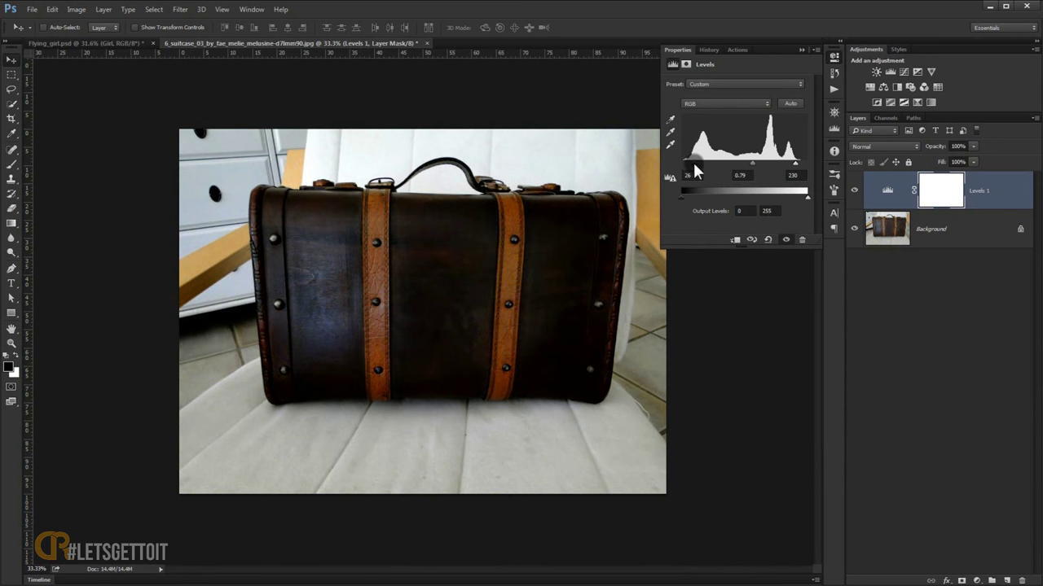
{"action": "left_click_drag", "start_coordinate": [794, 164], "coordinate": [789, 167]}
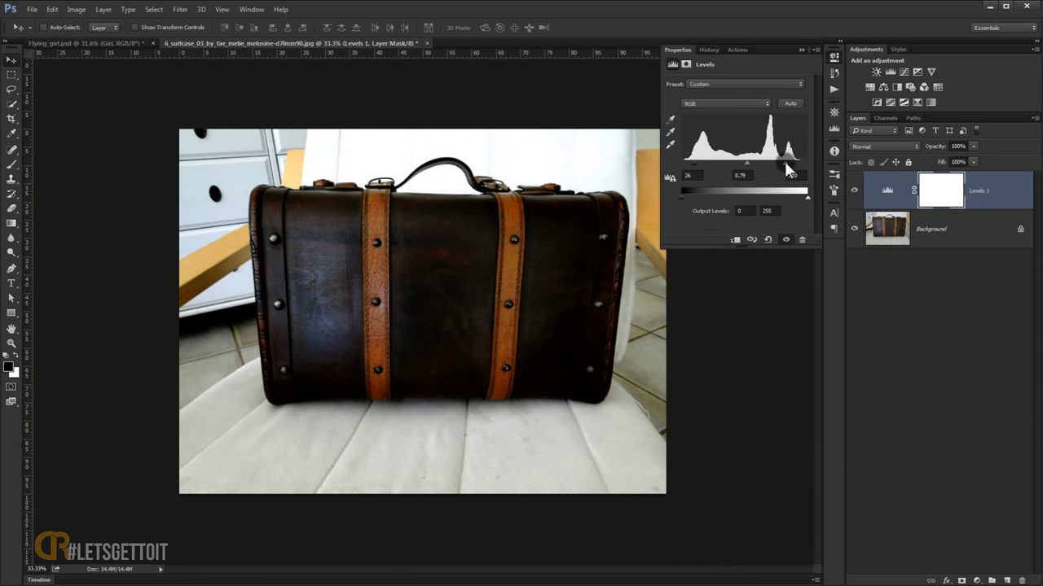
{"action": "left_click", "coordinate": [802, 49]}
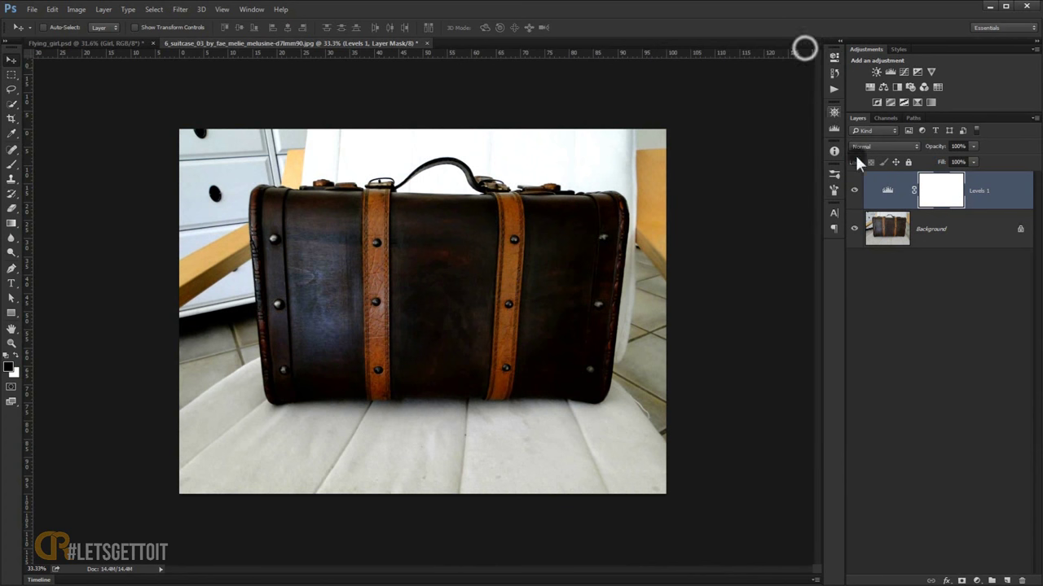
- On the Background layer, set up the Quick Selection brush's spacing and size
{"action": "left_click", "coordinate": [888, 228]}
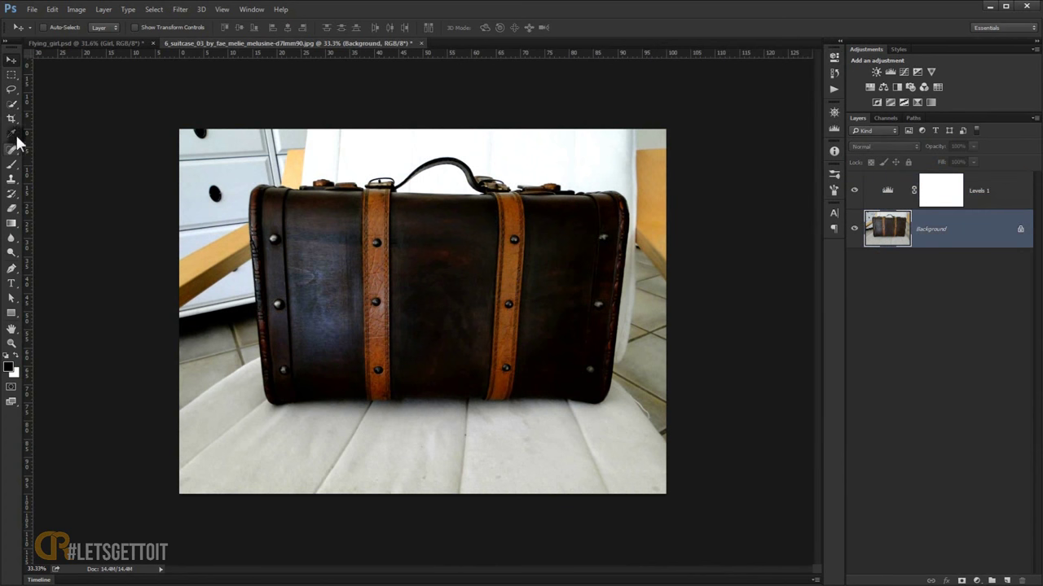
{"action": "left_click", "coordinate": [12, 103]}
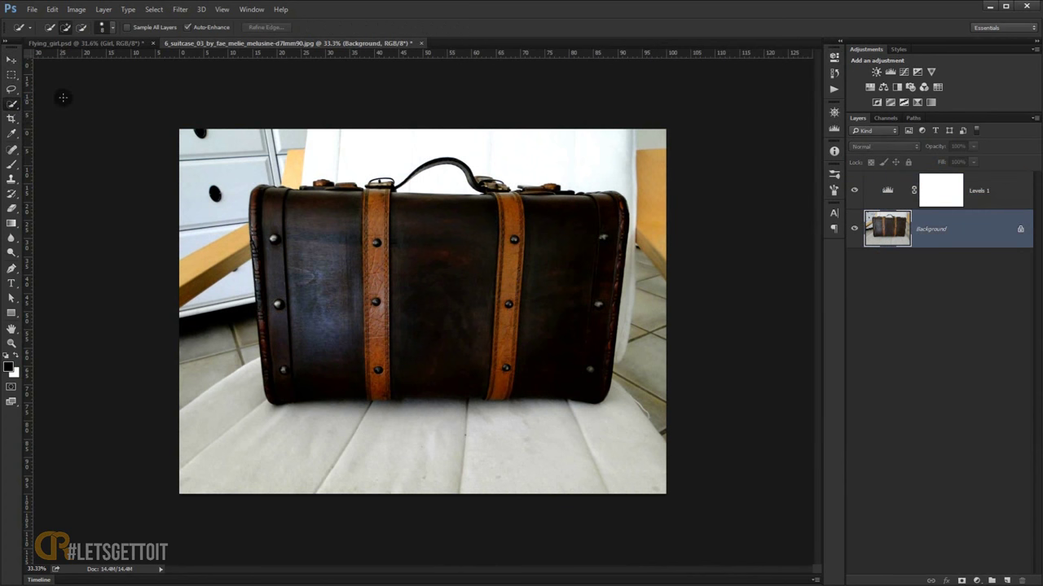
{"action": "left_click", "coordinate": [112, 29]}
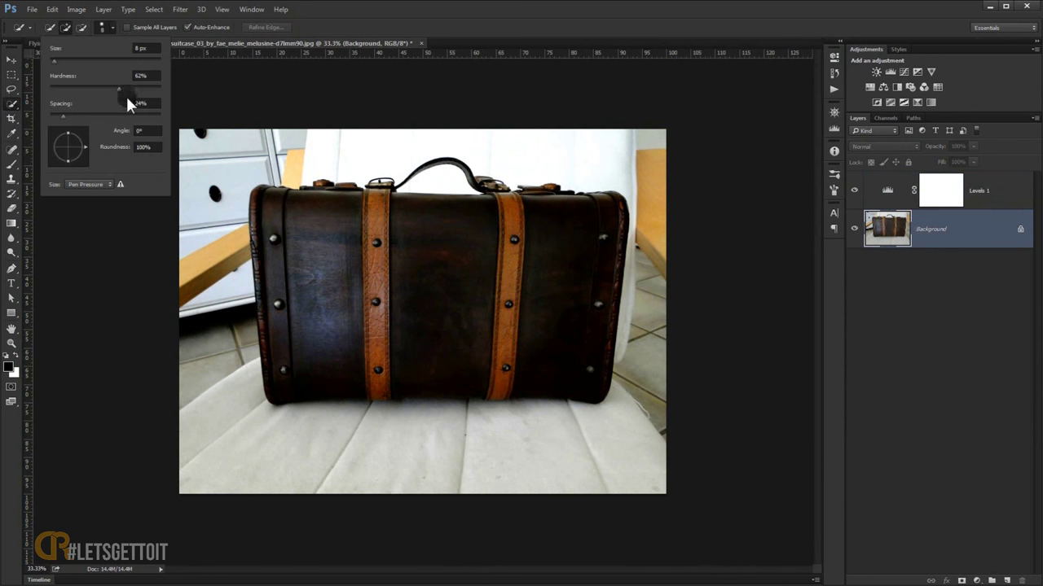
{"action": "left_click", "coordinate": [64, 114]}
{"action": "left_click", "coordinate": [398, 6]}
{"action": "scroll", "coordinate": [382, 243], "scroll_direction": "up", "scroll_amount": 2}
{"action": "scroll", "coordinate": [382, 244], "scroll_direction": "up", "scroll_amount": 1}
{"action": "right_click", "coordinate": [382, 242], "text": "alt"}
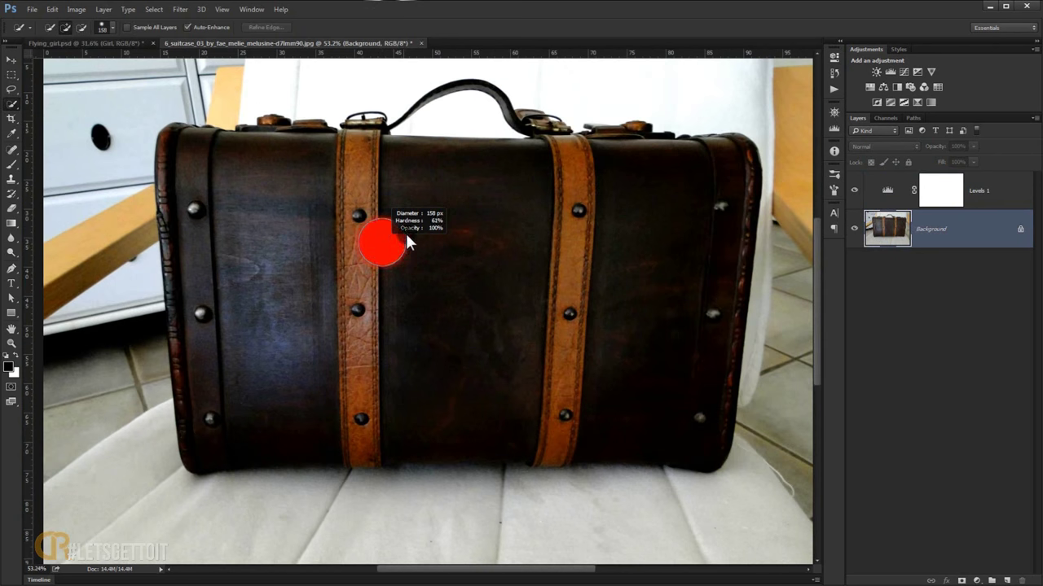
- Select the suitcase including its handle and turn the selection into a layer mask
{"action": "mouse_move", "coordinate": [298, 203]}
{"action": "left_mouse_down"}
{"action": "mouse_move", "coordinate": [395, 202]}
{"action": "mouse_move", "coordinate": [700, 464]}
{"action": "left_mouse_up"}
{"action": "scroll", "coordinate": [401, 177], "scroll_direction": "up", "scroll_amount": 2}
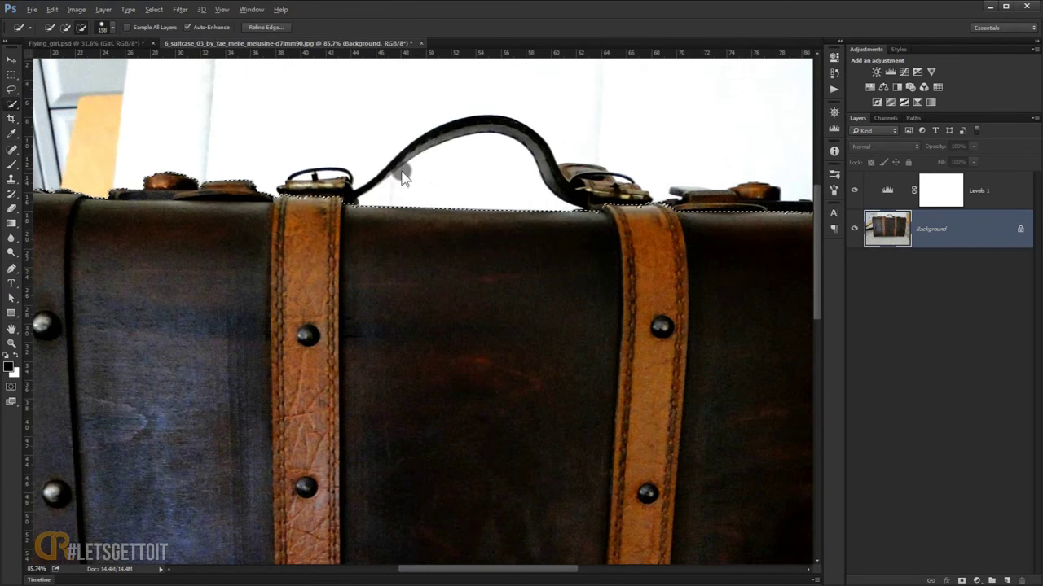
{"action": "mouse_move", "coordinate": [346, 176]}
{"action": "left_mouse_down"}
{"action": "mouse_move", "coordinate": [575, 178]}
{"action": "mouse_move", "coordinate": [593, 202]}
{"action": "mouse_move", "coordinate": [326, 188]}
{"action": "left_mouse_up"}
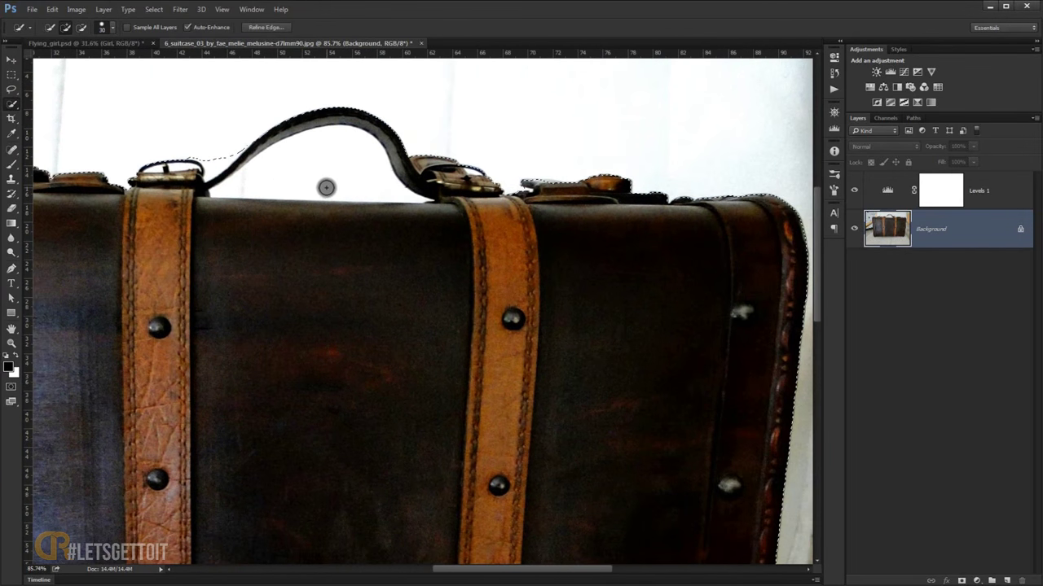
{"action": "scroll", "coordinate": [344, 160], "scroll_direction": "down", "scroll_amount": 3}
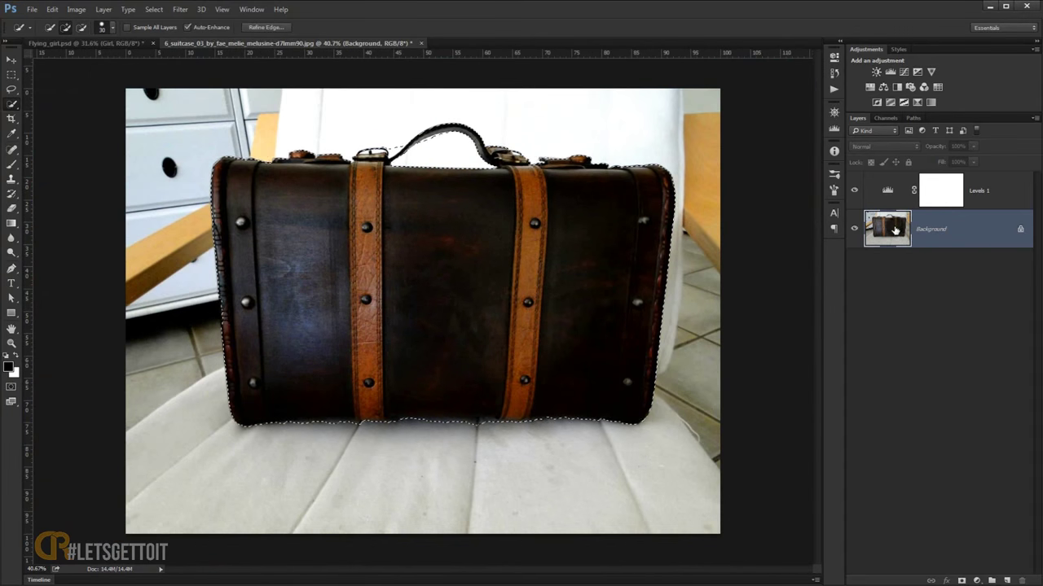
{"action": "left_click", "coordinate": [962, 580]}
- Hide the Levels adjustment and set up a small, hard brush on the suitcase mask
{"action": "left_click", "coordinate": [853, 190]}
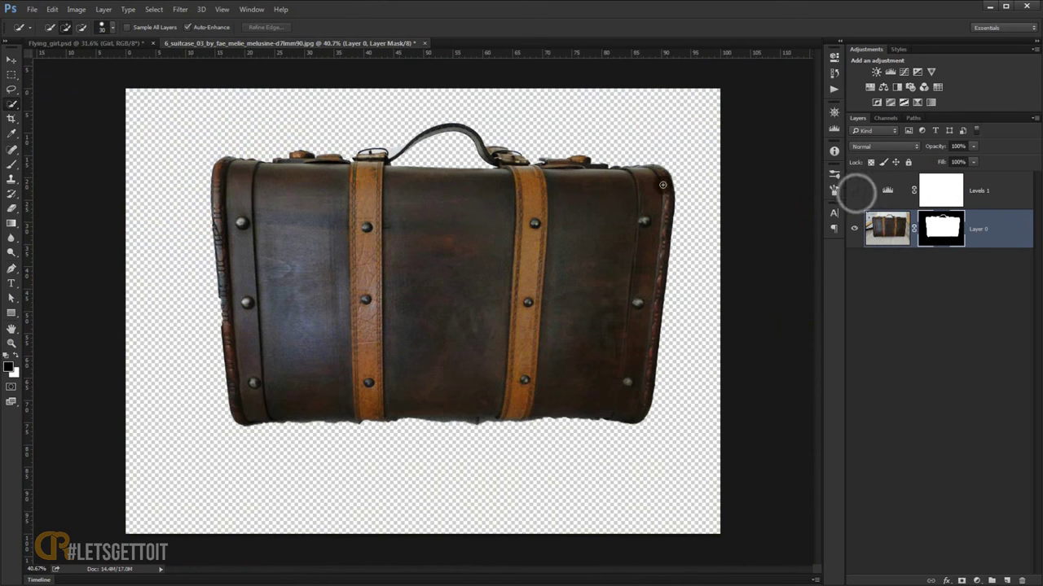
{"action": "scroll", "coordinate": [359, 167], "scroll_direction": "up", "scroll_amount": 2}
{"action": "scroll", "coordinate": [359, 167], "scroll_direction": "up", "scroll_amount": 2}
{"action": "scroll", "coordinate": [359, 167], "scroll_direction": "up", "scroll_amount": 2}
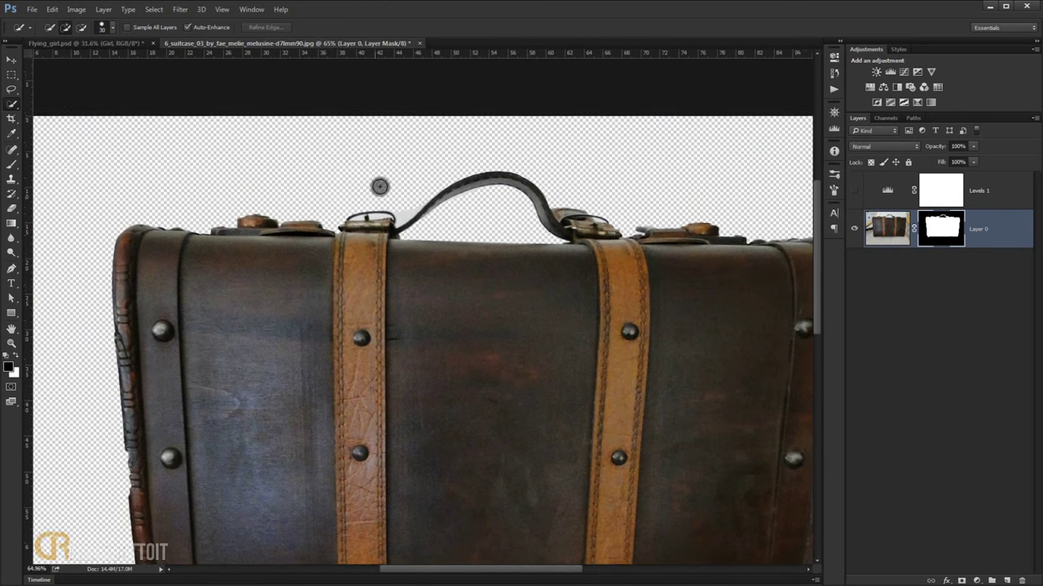
{"action": "scroll", "coordinate": [377, 182], "scroll_direction": "up", "scroll_amount": 3}
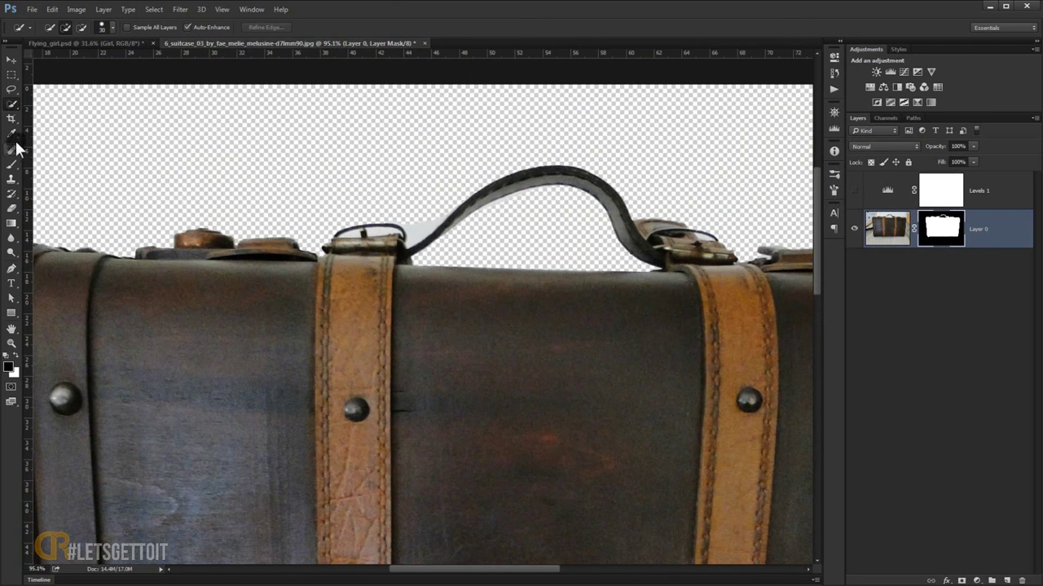
{"action": "left_click", "coordinate": [11, 166]}
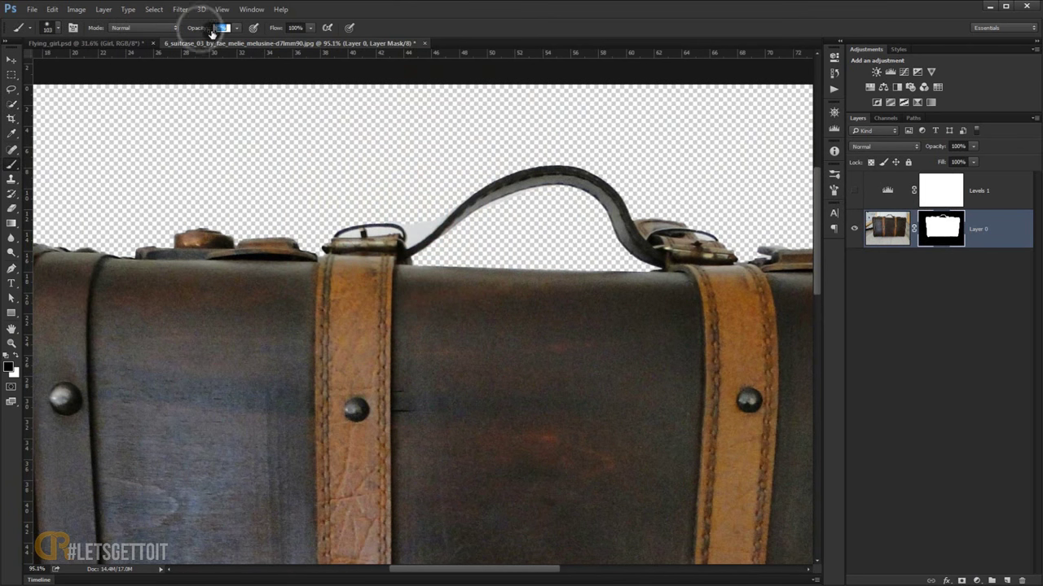
{"action": "scroll", "coordinate": [413, 198], "scroll_direction": "up", "scroll_amount": 3}
{"action": "mouse_move", "coordinate": [412, 198]}
{"action": "left_mouse_down"}
{"action": "mouse_move", "coordinate": [390, 287]}
{"action": "mouse_move", "coordinate": [387, 360]}
{"action": "left_mouse_up"}
{"action": "left_click_drag", "start_coordinate": [440, 175], "coordinate": [403, 233]}
{"action": "scroll", "coordinate": [417, 210], "scroll_direction": "up", "scroll_amount": 2}
{"action": "scroll", "coordinate": [416, 220], "scroll_direction": "up", "scroll_amount": 2}
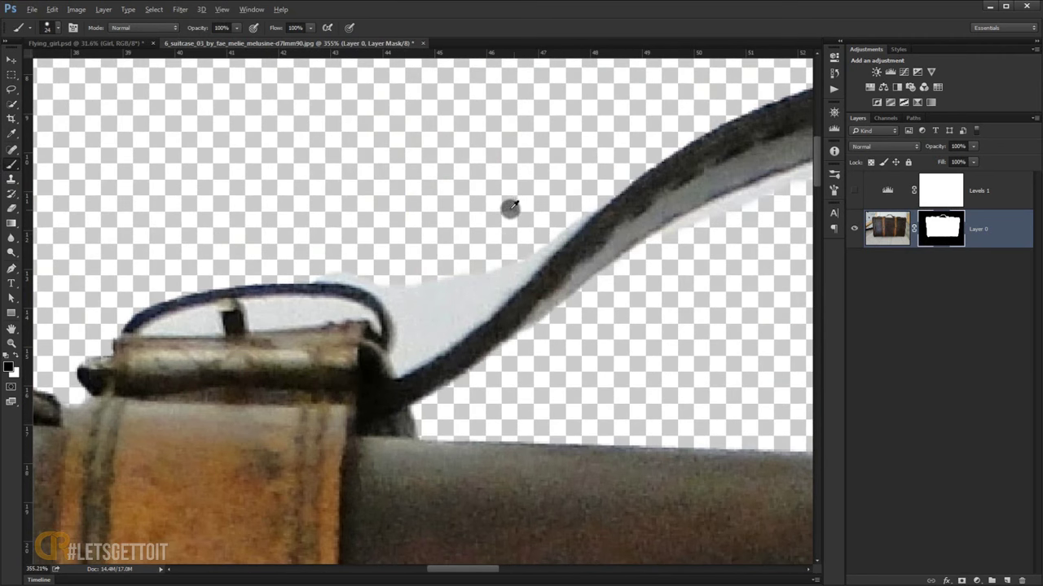
{"action": "left_click_drag", "start_coordinate": [509, 208], "coordinate": [495, 209]}
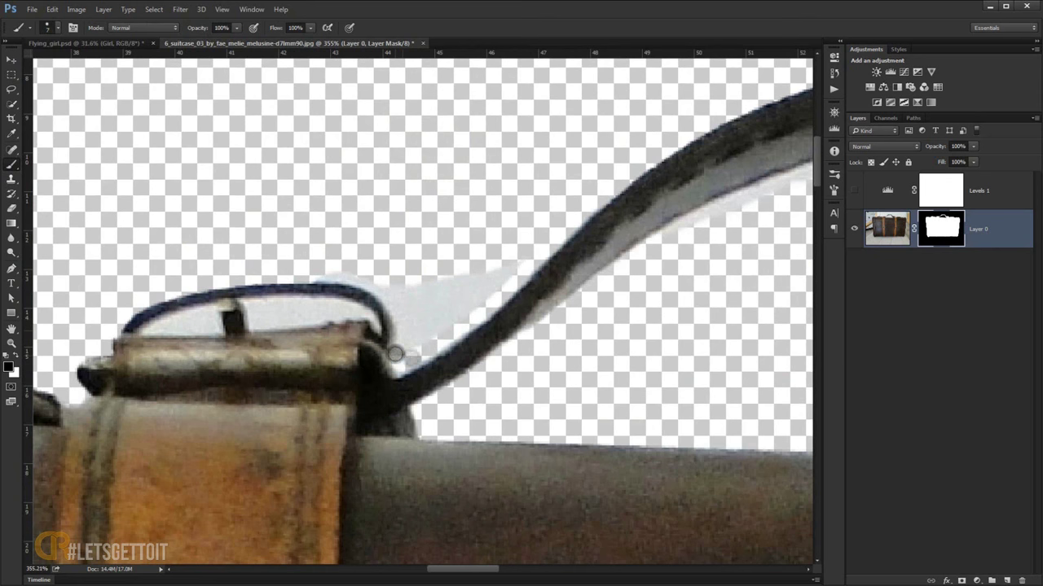
- Paint out the light patches around the handle and inside its loop
{"action": "left_click_drag", "start_coordinate": [394, 353], "coordinate": [374, 272]}
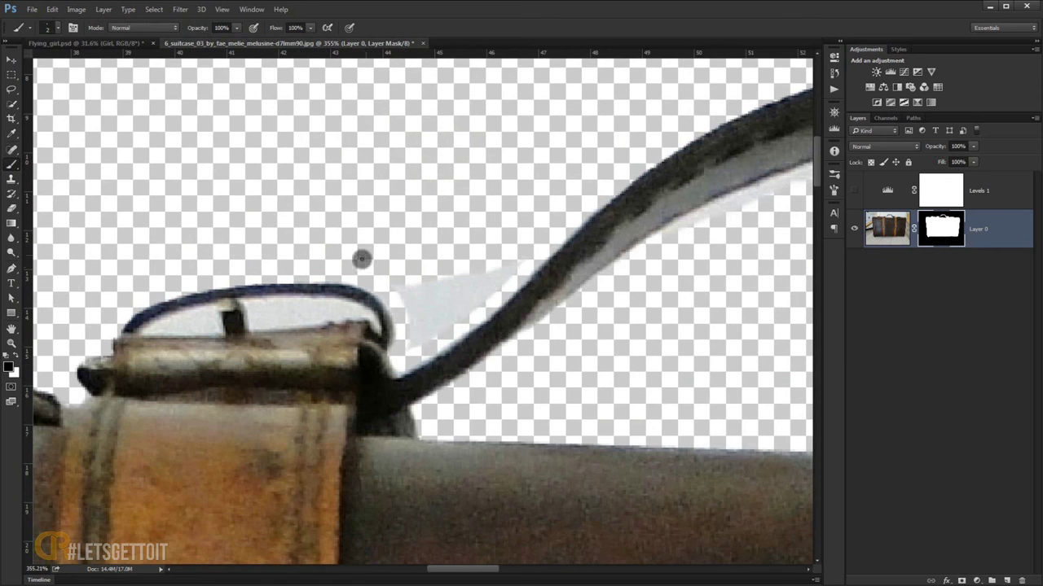
{"action": "left_click_drag", "start_coordinate": [407, 340], "coordinate": [430, 302]}
{"action": "scroll", "coordinate": [431, 302], "scroll_direction": "up", "scroll_amount": 2}
{"action": "mouse_move", "coordinate": [337, 277]}
{"action": "left_mouse_down"}
{"action": "mouse_move", "coordinate": [420, 261]}
{"action": "mouse_move", "coordinate": [372, 285]}
{"action": "mouse_move", "coordinate": [324, 281]}
{"action": "mouse_move", "coordinate": [467, 277]}
{"action": "left_mouse_up"}
{"action": "mouse_move", "coordinate": [263, 268]}
{"action": "left_mouse_down"}
{"action": "mouse_move", "coordinate": [233, 298]}
{"action": "mouse_move", "coordinate": [220, 277]}
{"action": "left_mouse_up"}
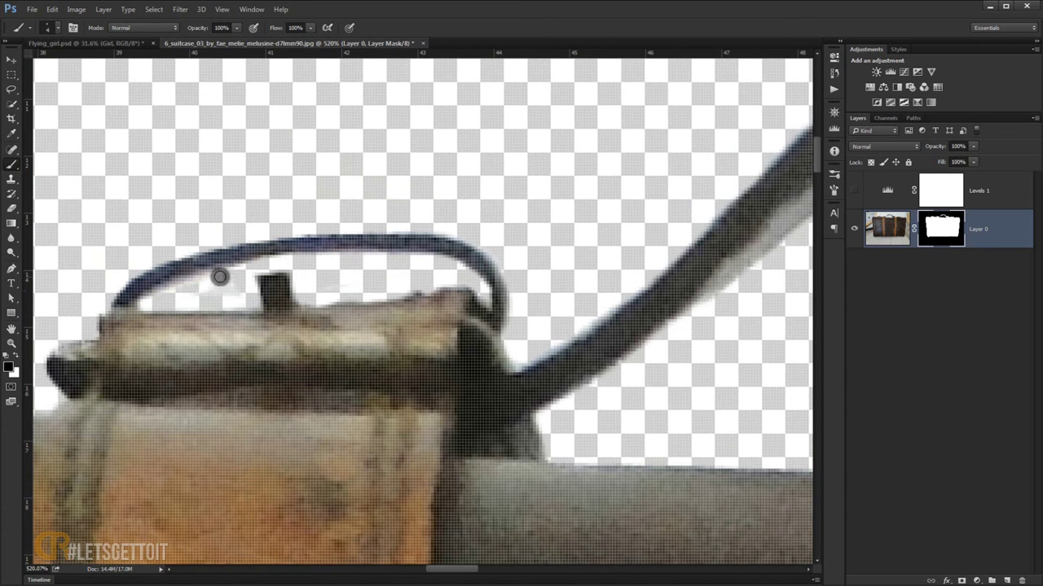
{"action": "scroll", "coordinate": [219, 284], "scroll_direction": "down", "scroll_amount": 3}
{"action": "left_click_drag", "start_coordinate": [245, 244], "coordinate": [326, 204]}
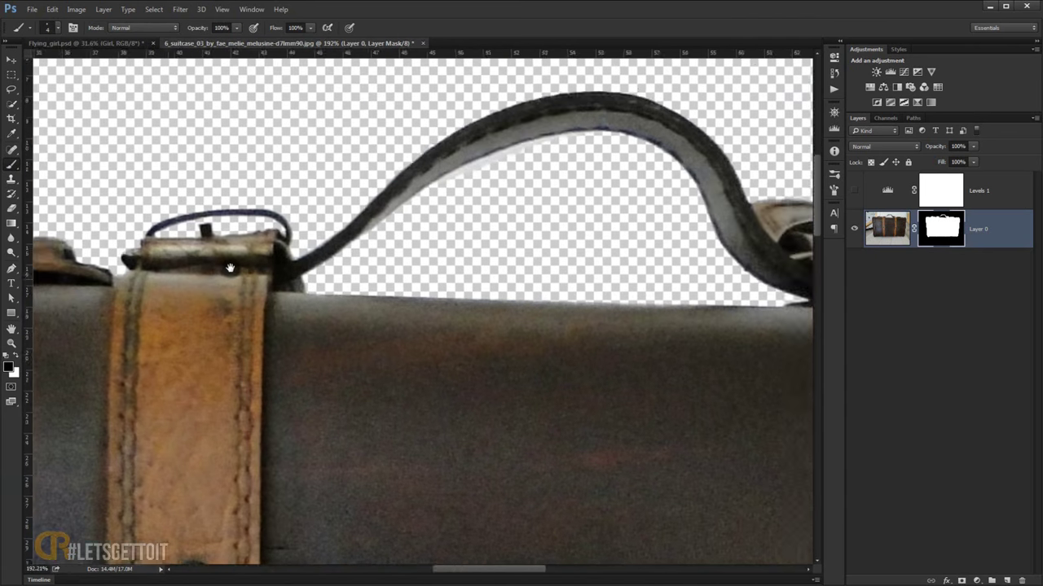
{"action": "scroll", "coordinate": [337, 175], "scroll_direction": "up", "scroll_amount": 2}
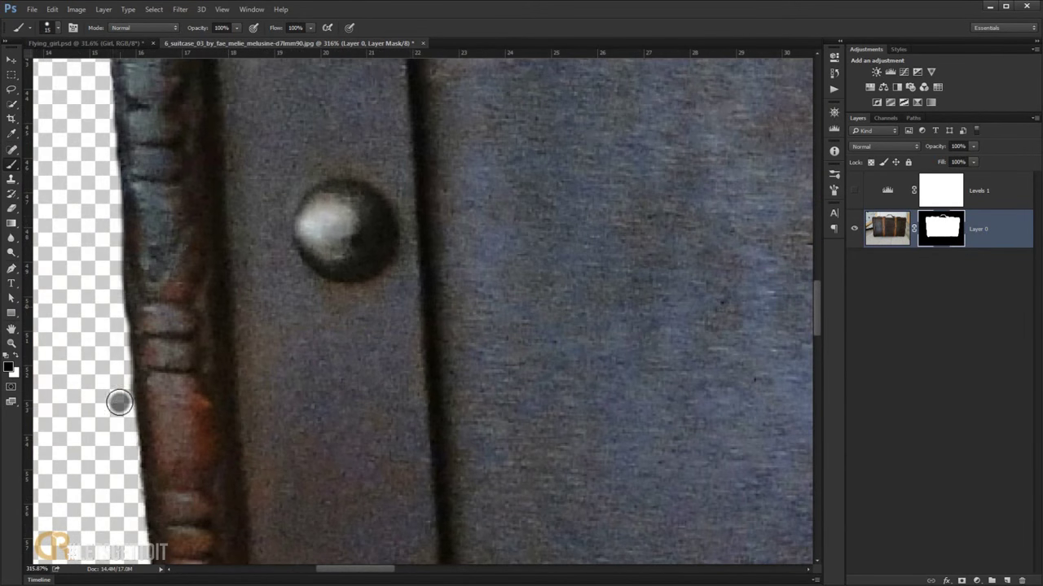
- Mask out the grey shadow strip along the suitcase's bottom edge, then target the image layer
{"action": "scroll", "coordinate": [143, 250], "scroll_direction": "down", "scroll_amount": 3}
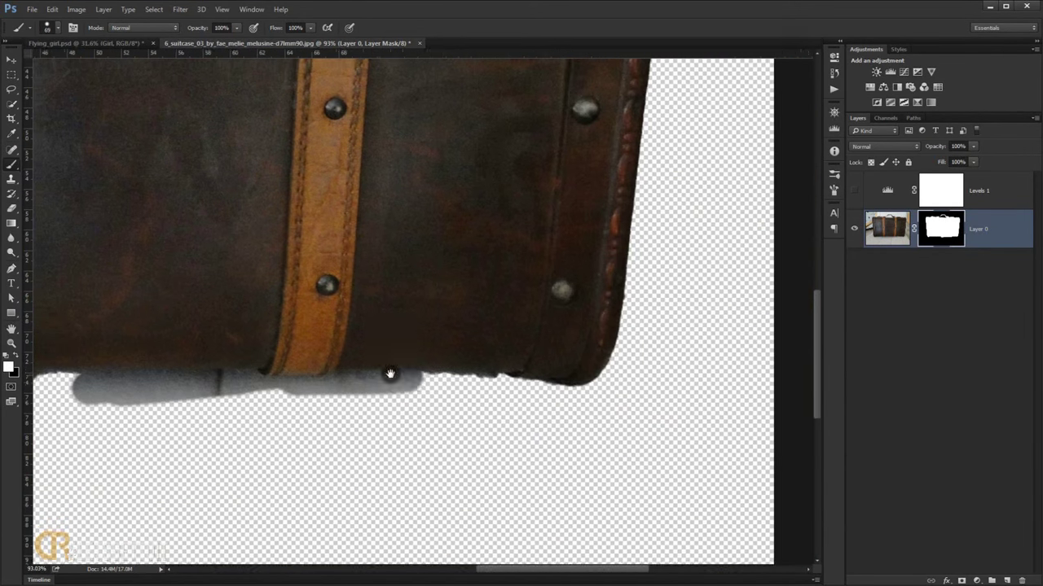
{"action": "left_click_drag", "start_coordinate": [388, 372], "coordinate": [256, 365]}
{"action": "scroll", "coordinate": [175, 325], "scroll_direction": "up", "scroll_amount": 2}
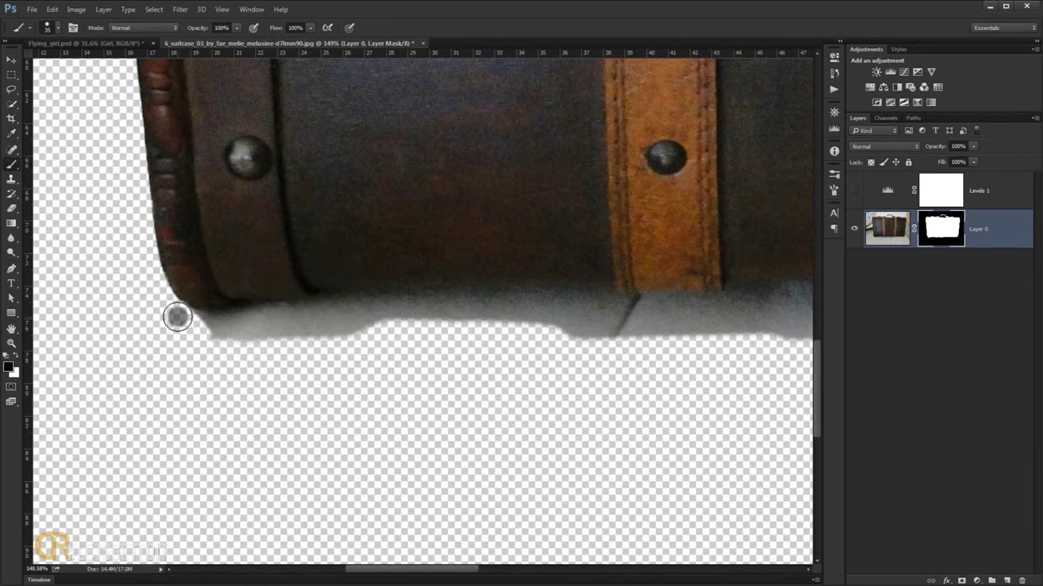
{"action": "mouse_move", "coordinate": [174, 315]}
{"action": "left_mouse_down"}
{"action": "mouse_move", "coordinate": [717, 308]}
{"action": "mouse_move", "coordinate": [100, 349]}
{"action": "left_mouse_up"}
{"action": "scroll", "coordinate": [239, 368], "scroll_direction": "up", "scroll_amount": 2}
{"action": "scroll", "coordinate": [239, 368], "scroll_direction": "down", "scroll_amount": 2}
{"action": "scroll", "coordinate": [302, 349], "scroll_direction": "down", "scroll_amount": 2}
{"action": "scroll", "coordinate": [312, 345], "scroll_direction": "left", "scroll_amount": 3}
{"action": "scroll", "coordinate": [333, 333], "scroll_direction": "down", "scroll_amount": 3}
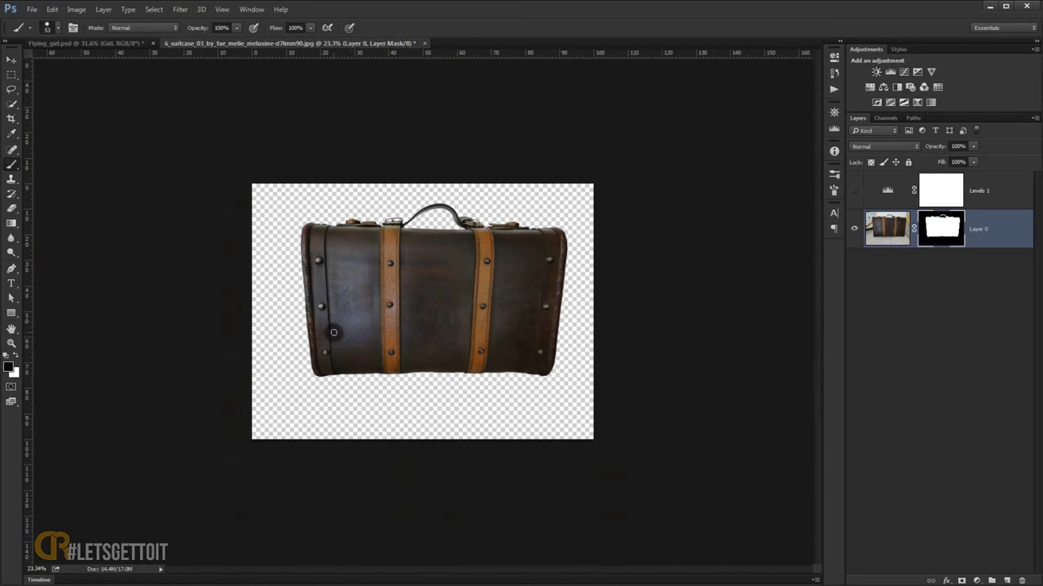
{"action": "scroll", "coordinate": [196, 306], "scroll_direction": "up", "scroll_amount": 3}
{"action": "scroll", "coordinate": [230, 305], "scroll_direction": "up", "scroll_amount": 1}
{"action": "scroll", "coordinate": [230, 304], "scroll_direction": "down", "scroll_amount": 1}
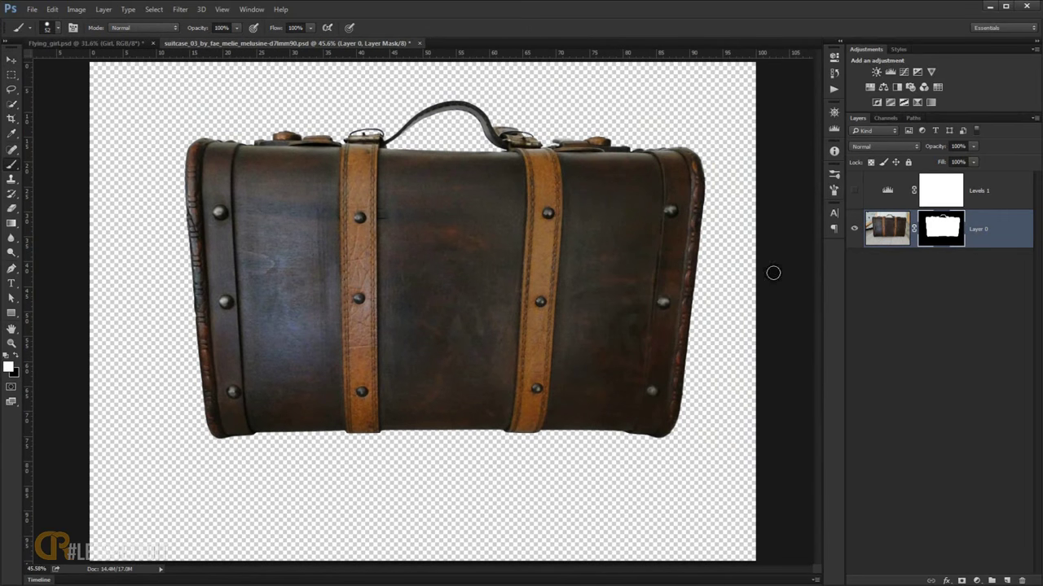
{"action": "left_click", "coordinate": [13, 60]}
{"action": "left_click", "coordinate": [876, 237]}
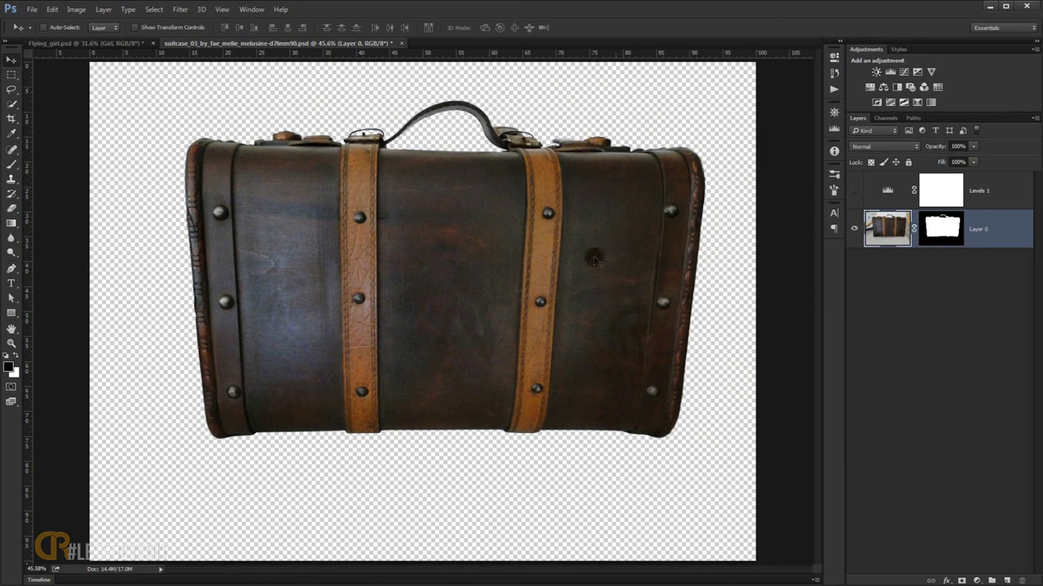
- Stamp the visible suitcase onto a new layer, move it into Flying_girl as Layer 5, and close the suitcase file unsaved
{"action": "left_click", "coordinate": [1008, 580]}
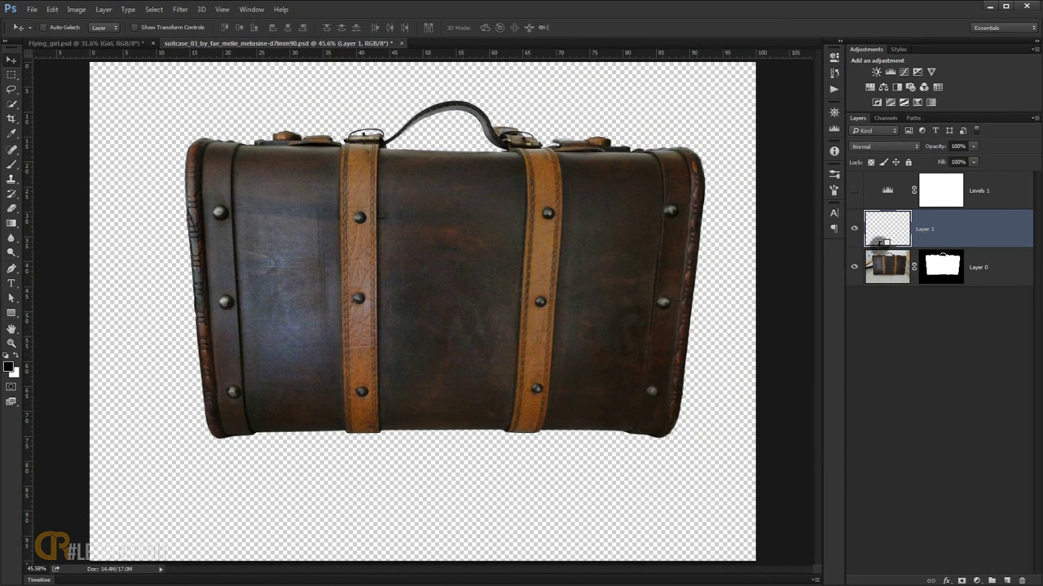
{"action": "key", "text": "ctrl+shift+alt+e"}
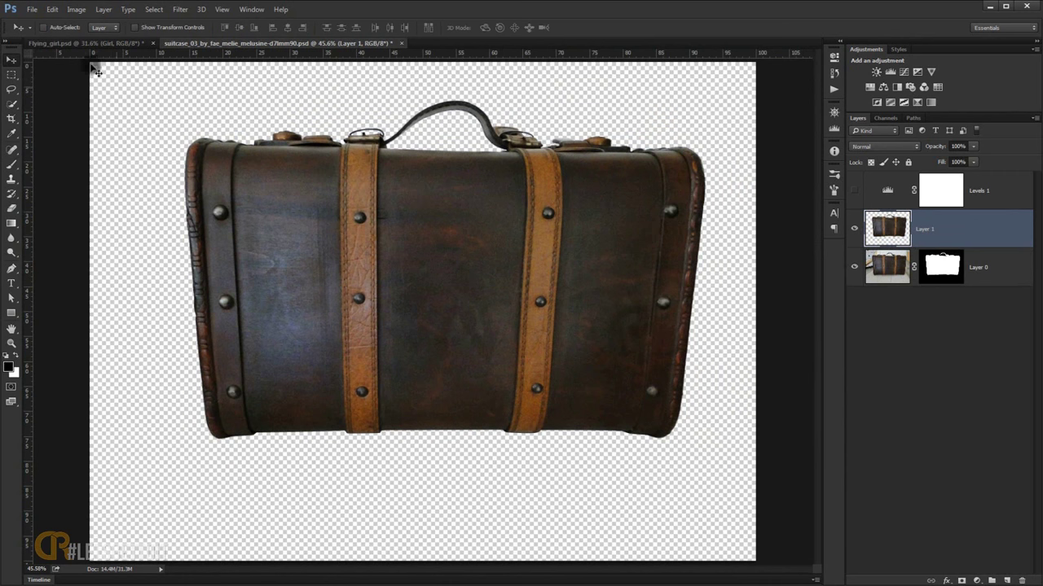
{"action": "mouse_move", "coordinate": [348, 219]}
{"action": "left_mouse_down"}
{"action": "mouse_move", "coordinate": [94, 45]}
{"action": "mouse_move", "coordinate": [203, 154]}
{"action": "left_mouse_up"}
{"action": "left_click_drag", "start_coordinate": [294, 420], "coordinate": [307, 432]}
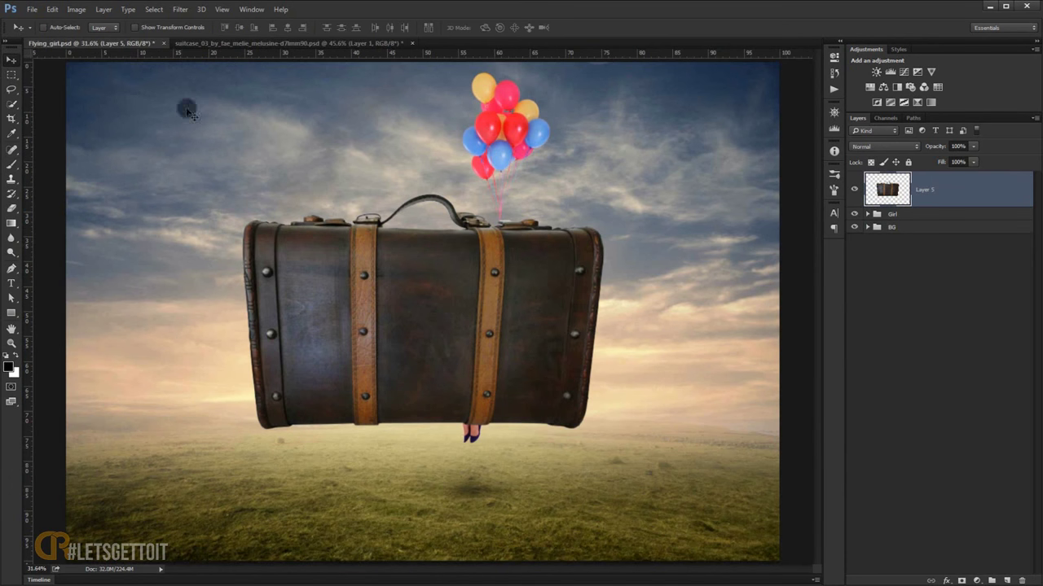
{"action": "left_click", "coordinate": [410, 42]}
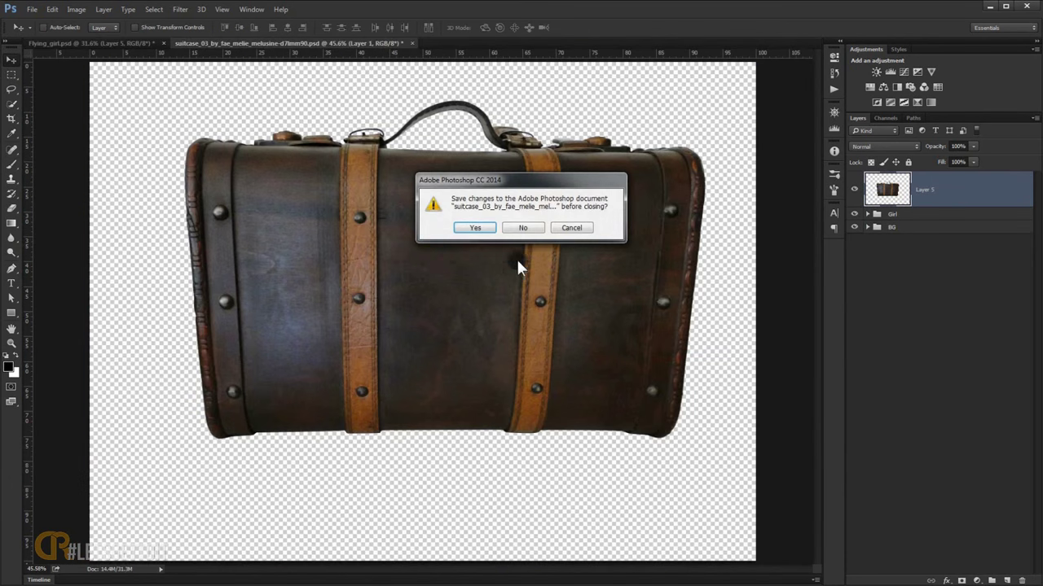
{"action": "left_click", "coordinate": [521, 229]}
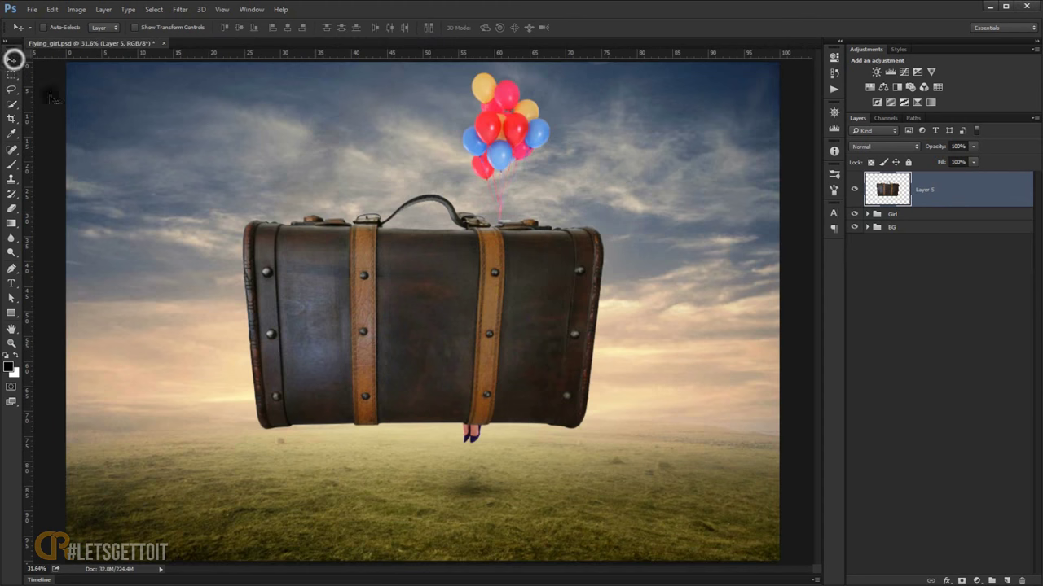
- Scale the suitcase down to about 21% and tilt it roughly 10°
{"action": "key", "text": "ctrl+t"}
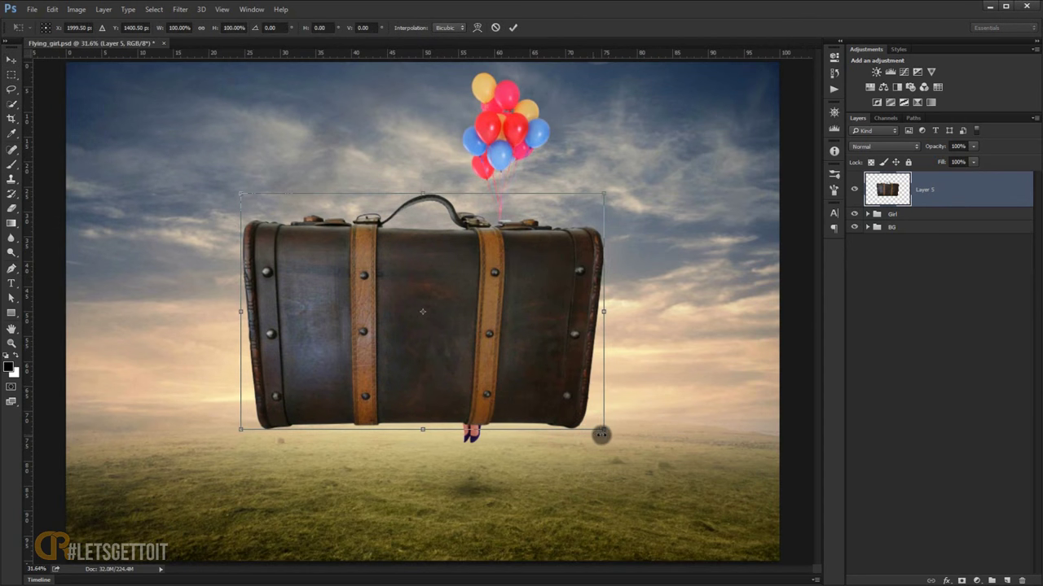
{"action": "left_click_drag", "start_coordinate": [606, 434], "coordinate": [530, 388]}
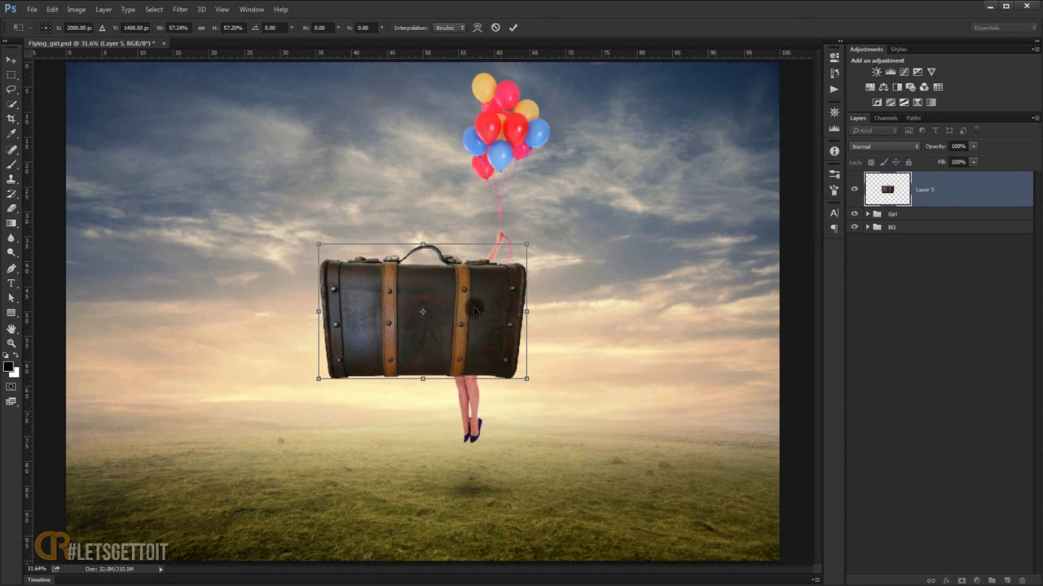
{"action": "mouse_move", "coordinate": [440, 334]}
{"action": "left_mouse_down"}
{"action": "mouse_move", "coordinate": [390, 384]}
{"action": "mouse_move", "coordinate": [388, 426]}
{"action": "left_mouse_up"}
{"action": "mouse_move", "coordinate": [419, 469]}
{"action": "left_mouse_down"}
{"action": "mouse_move", "coordinate": [380, 445]}
{"action": "mouse_move", "coordinate": [350, 459]}
{"action": "mouse_move", "coordinate": [372, 466]}
{"action": "left_mouse_up"}
{"action": "scroll", "coordinate": [334, 456], "scroll_direction": "up", "scroll_amount": 3}
{"action": "left_click_drag", "start_coordinate": [400, 365], "coordinate": [357, 461]}
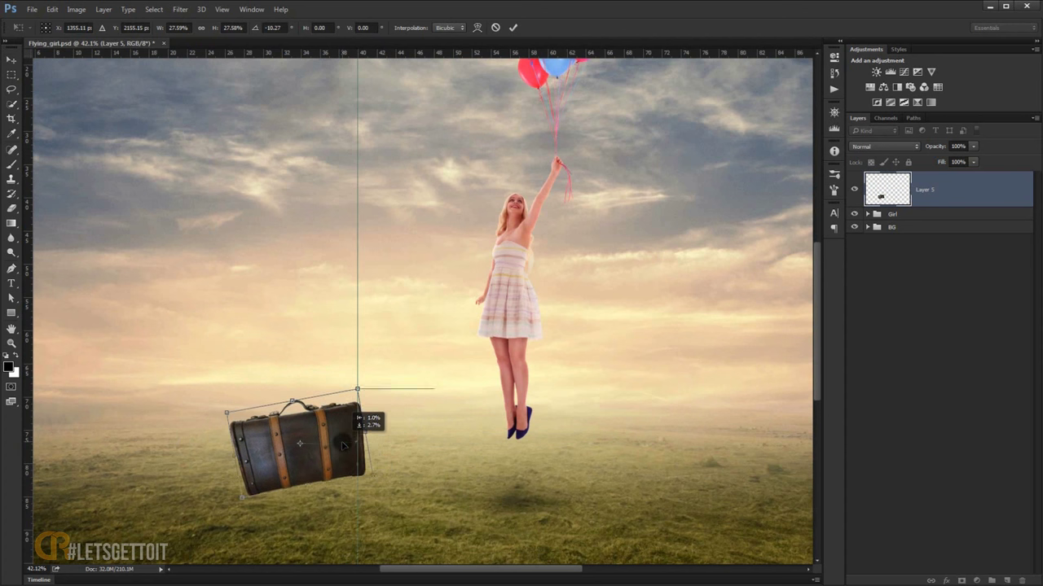
{"action": "left_click_drag", "start_coordinate": [359, 392], "coordinate": [330, 414]}
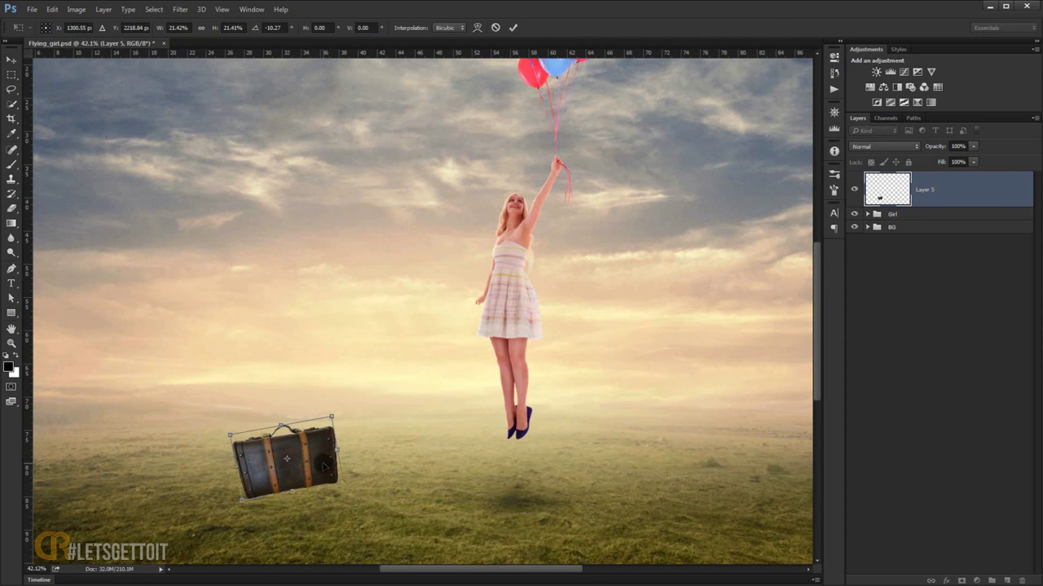
- Rest the suitcase on the grass left of the girl, then drag in the fifth balloon-girl photo
{"action": "mouse_move", "coordinate": [318, 457]}
{"action": "left_mouse_down"}
{"action": "mouse_move", "coordinate": [312, 469]}
{"action": "mouse_move", "coordinate": [343, 459]}
{"action": "left_mouse_up"}
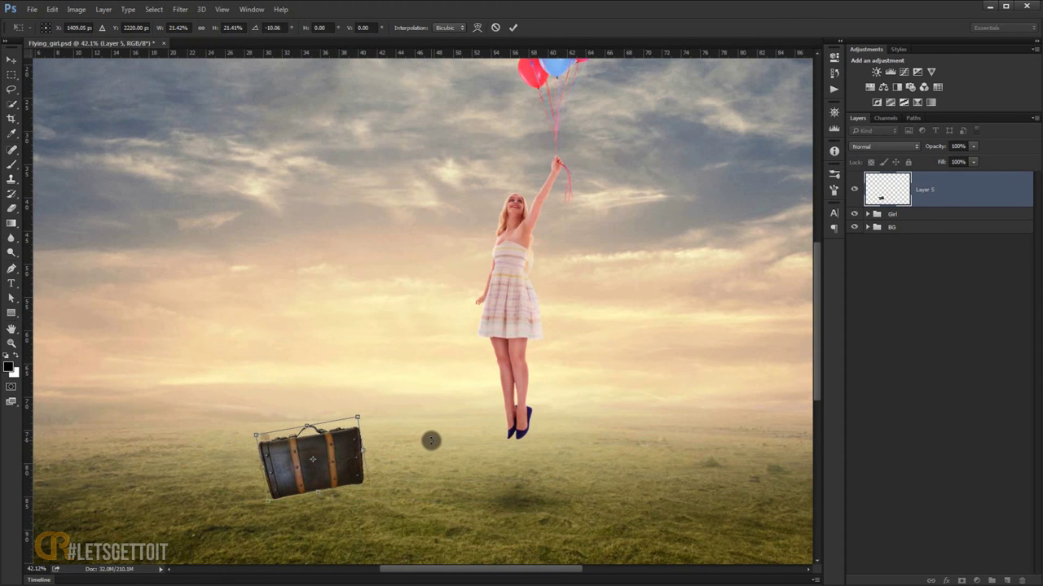
{"action": "scroll", "coordinate": [430, 438], "scroll_direction": "down", "scroll_amount": 1}
{"action": "scroll", "coordinate": [430, 439], "scroll_direction": "down", "scroll_amount": 1}
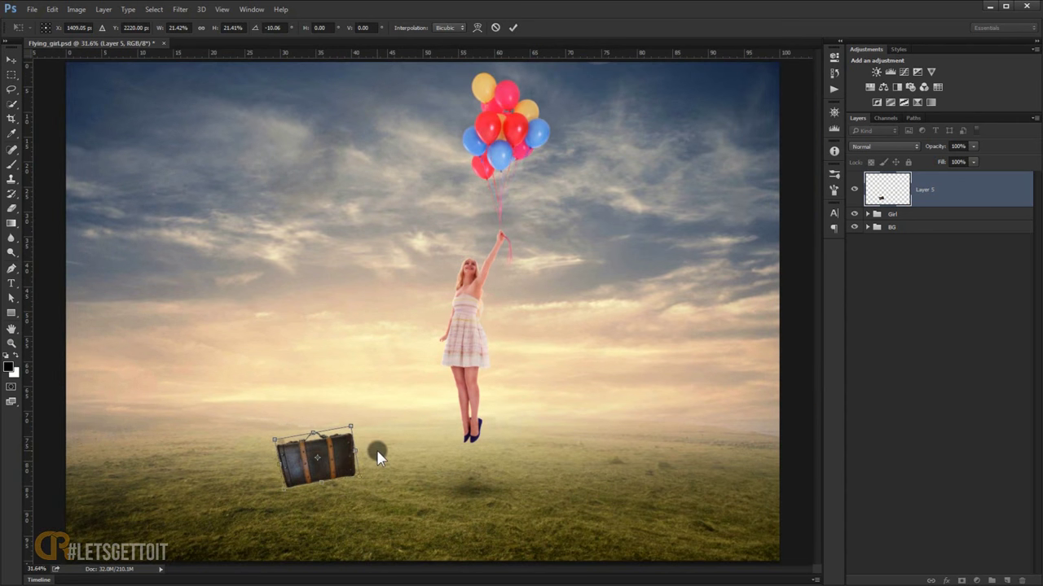
{"action": "key", "text": "Return"}
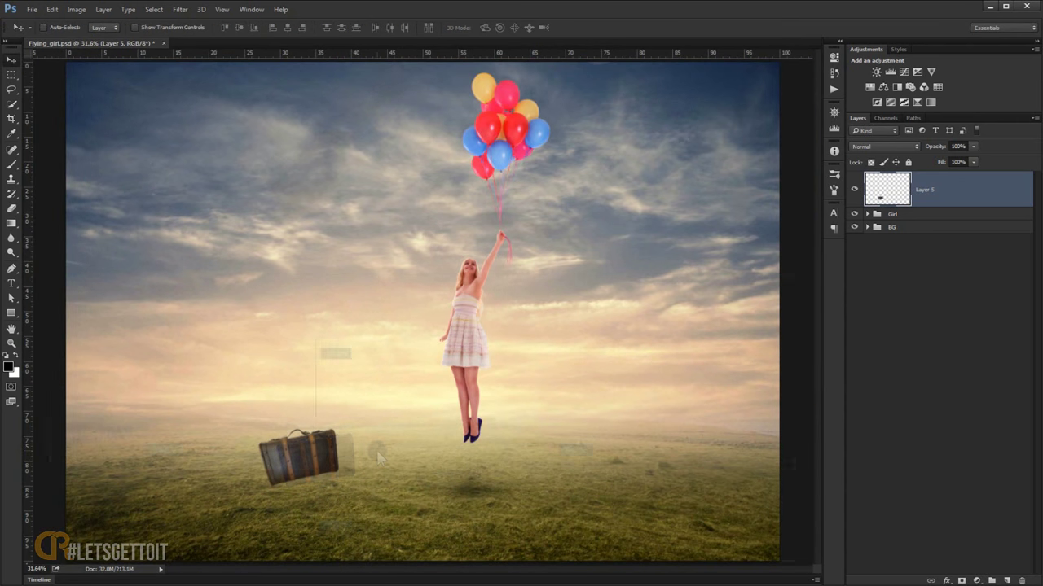
{"action": "key", "text": "alt+Tab"}
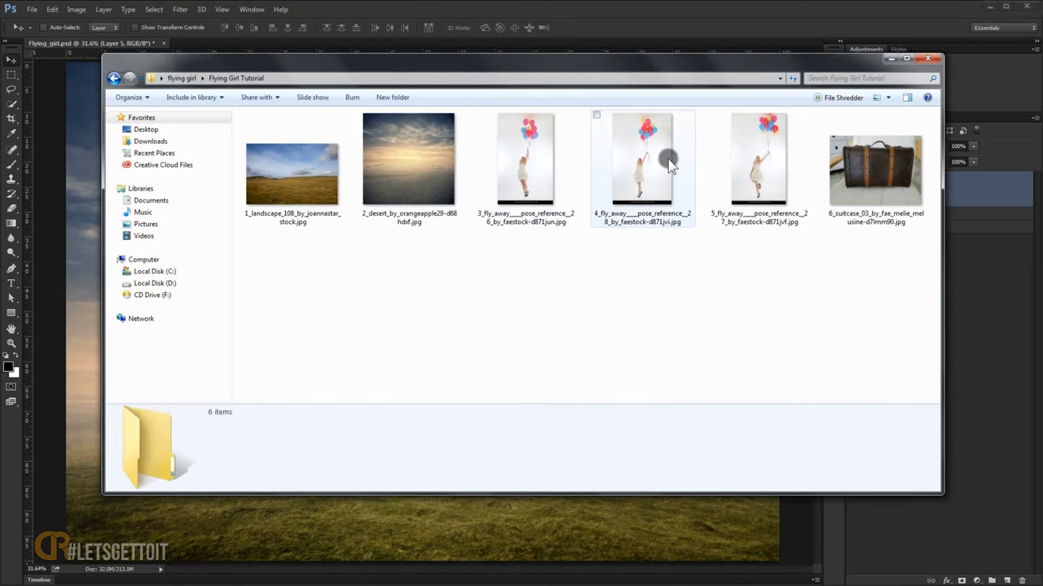
{"action": "left_click_drag", "start_coordinate": [758, 163], "coordinate": [62, 371]}
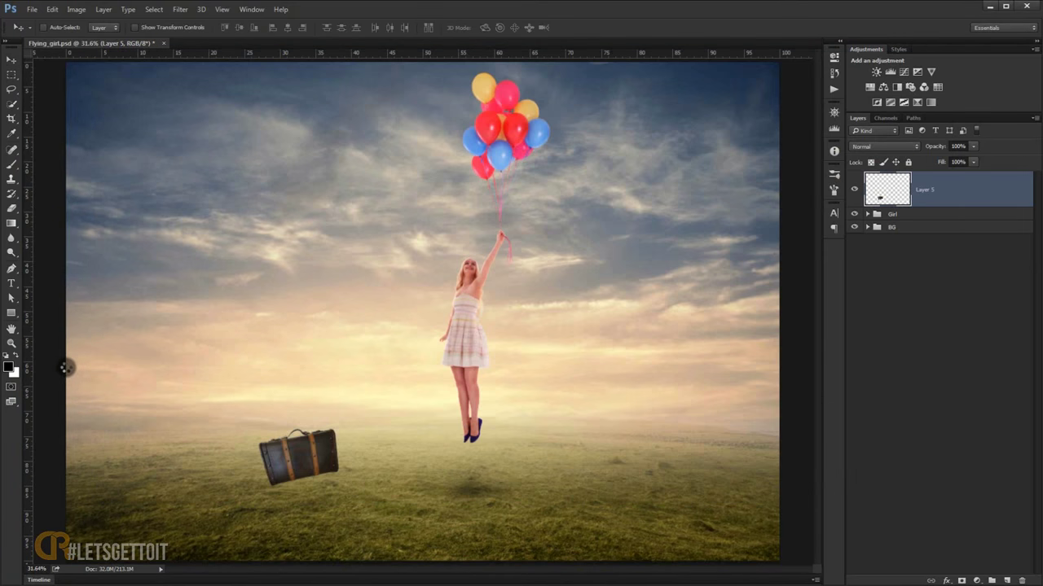
- Scale the placed balloon-girl photo to about 34%, tilt it slightly, and set 67% opacity
{"action": "left_click_drag", "start_coordinate": [489, 245], "coordinate": [324, 420]}
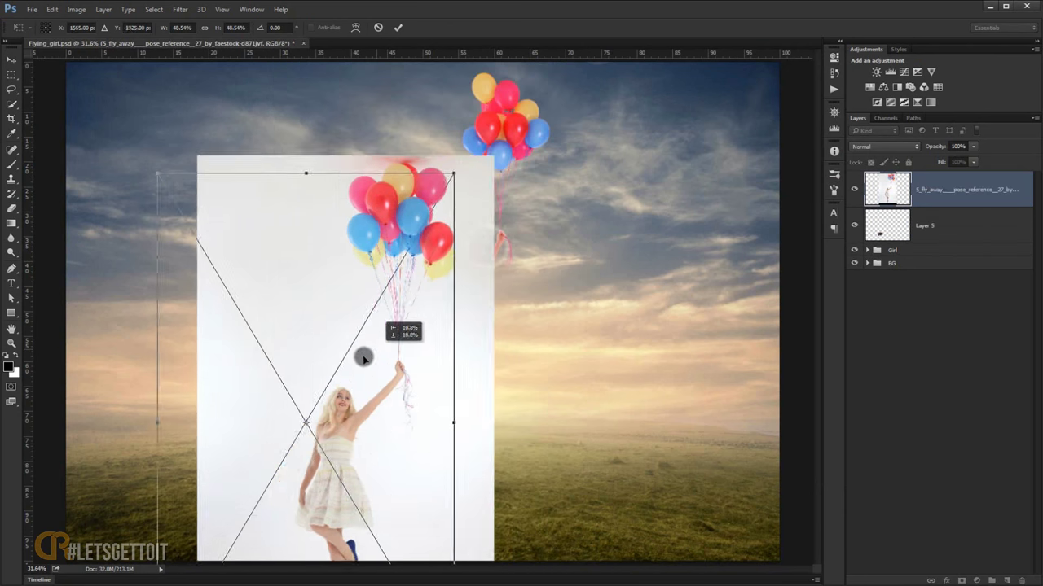
{"action": "mouse_move", "coordinate": [400, 237]}
{"action": "left_mouse_down"}
{"action": "mouse_move", "coordinate": [391, 273]}
{"action": "mouse_move", "coordinate": [362, 294]}
{"action": "left_mouse_up"}
{"action": "key", "text": "6"}
{"action": "key", "text": "7"}
{"action": "left_click_drag", "start_coordinate": [304, 463], "coordinate": [314, 448]}
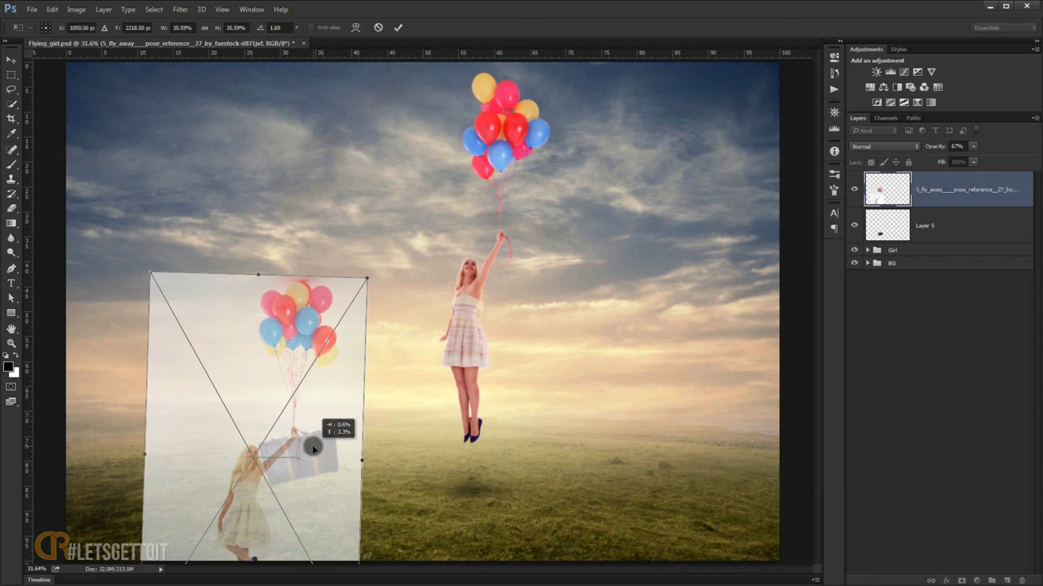
{"action": "left_click_drag", "start_coordinate": [155, 275], "coordinate": [160, 281]}
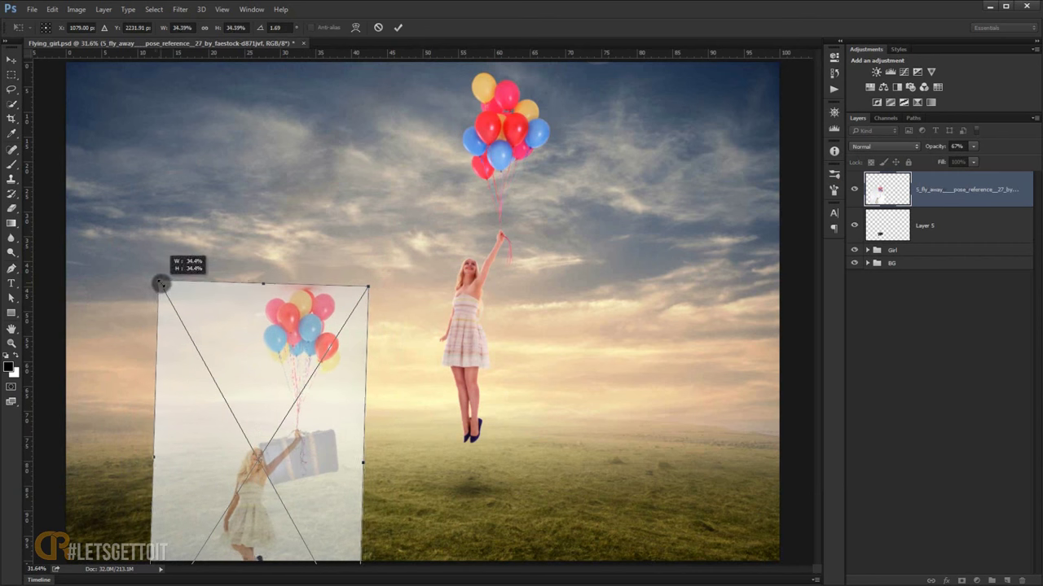
{"action": "left_click_drag", "start_coordinate": [318, 432], "coordinate": [321, 427]}
- Zoom and pan to the balloon photo, then select the Brush tool
{"action": "scroll", "coordinate": [319, 427], "scroll_direction": "up", "scroll_amount": 4}
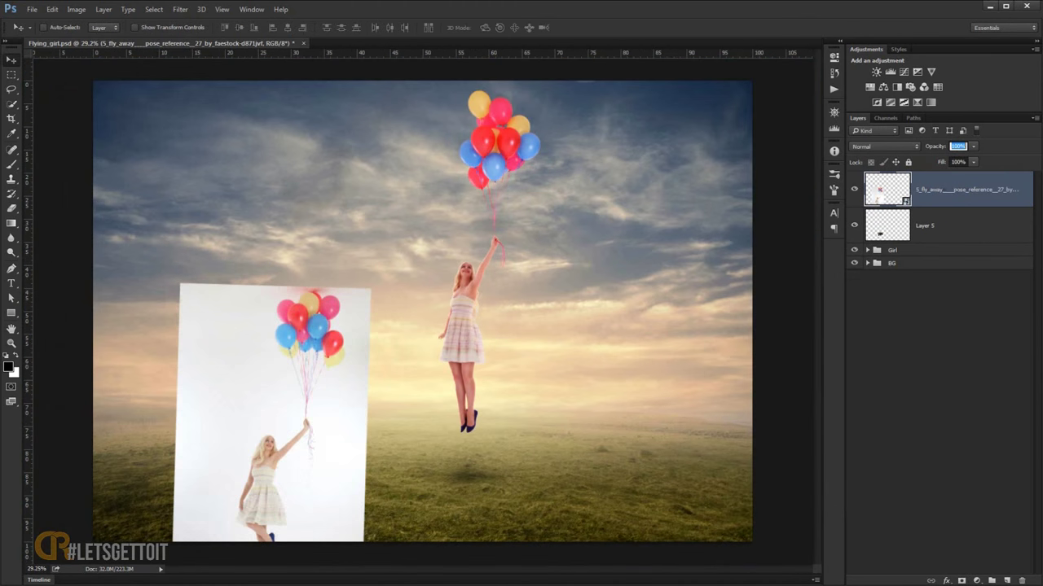
{"action": "scroll", "coordinate": [415, 353], "scroll_direction": "up", "scroll_amount": 2}
{"action": "left_click_drag", "start_coordinate": [285, 369], "coordinate": [316, 356]}
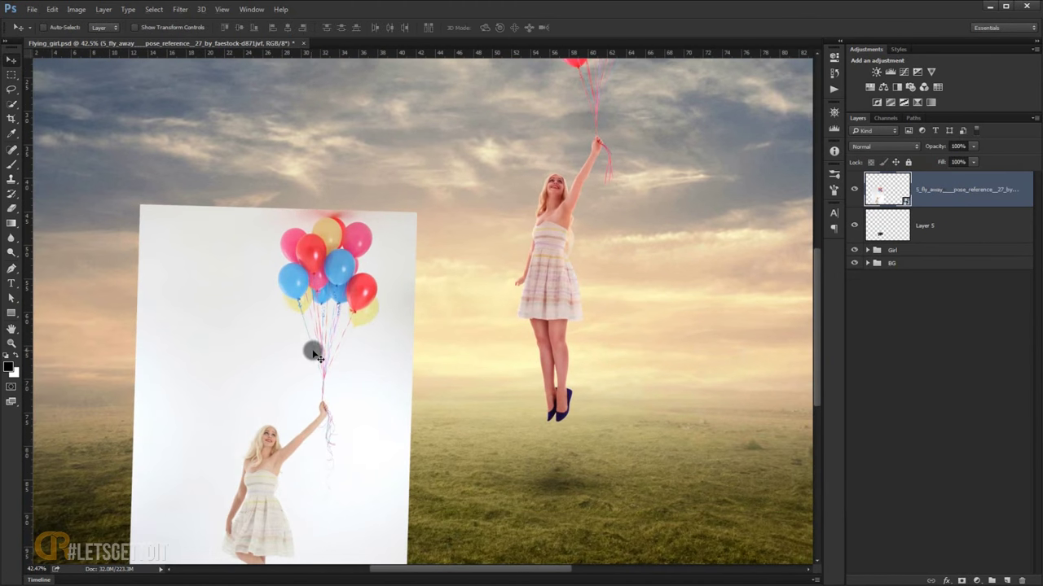
{"action": "left_click", "coordinate": [13, 164]}
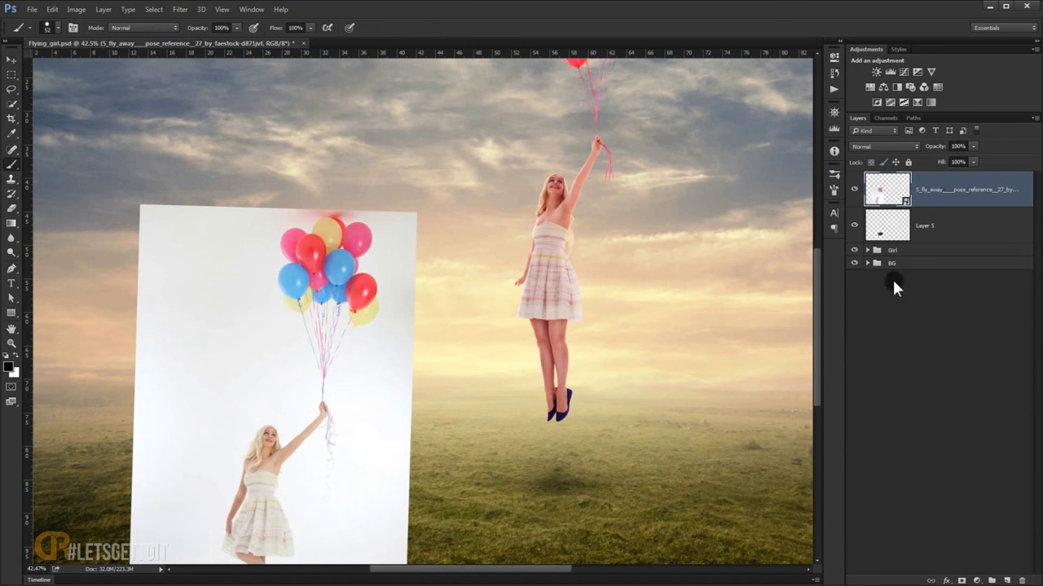
- Rasterize the balloon photo layer and erase its white background with a 100% opacity eraser
{"action": "left_click", "coordinate": [16, 209]}
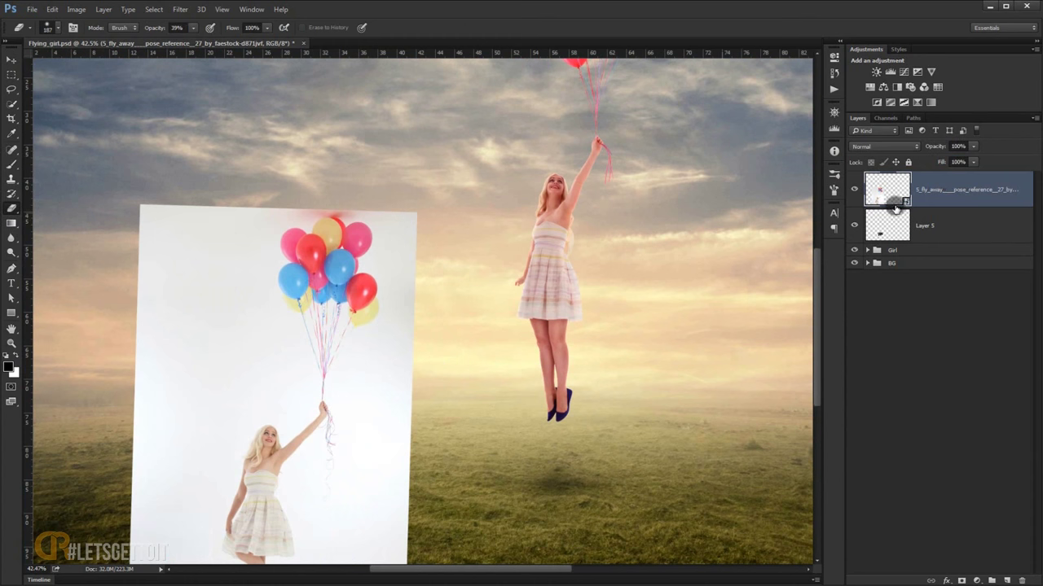
{"action": "right_click", "coordinate": [976, 199]}
{"action": "left_click", "coordinate": [876, 319]}
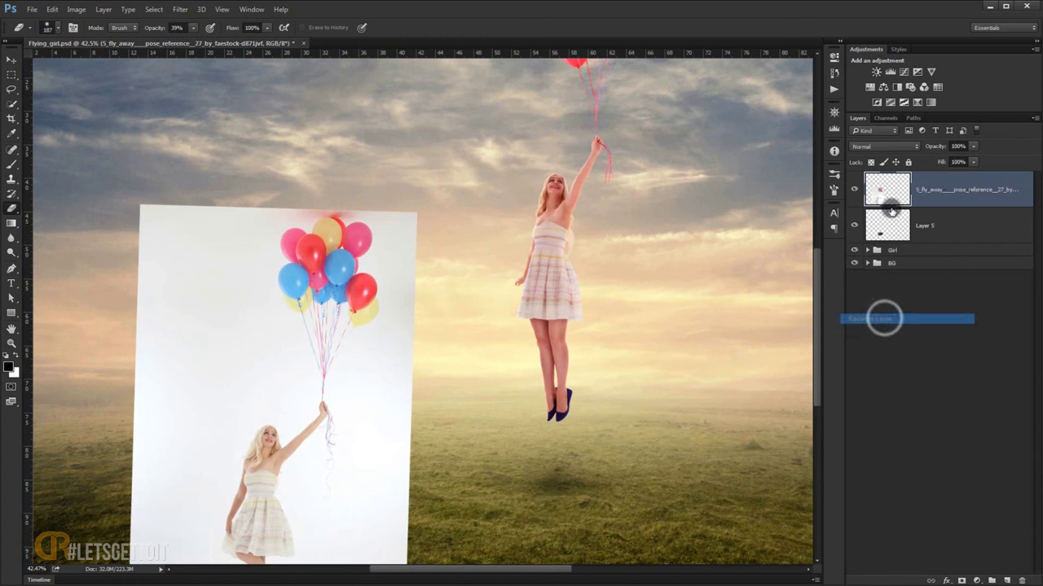
{"action": "key", "text": "0"}
{"action": "mouse_move", "coordinate": [158, 221]}
{"action": "left_mouse_down"}
{"action": "mouse_move", "coordinate": [196, 187]}
{"action": "mouse_move", "coordinate": [195, 330]}
{"action": "mouse_move", "coordinate": [276, 492]}
{"action": "mouse_move", "coordinate": [170, 449]}
{"action": "mouse_move", "coordinate": [244, 465]}
{"action": "left_mouse_up"}
- Erase more of the lower white background, then hide Layer 5, Girl and BG
{"action": "scroll", "coordinate": [293, 456], "scroll_direction": "up", "scroll_amount": 5}
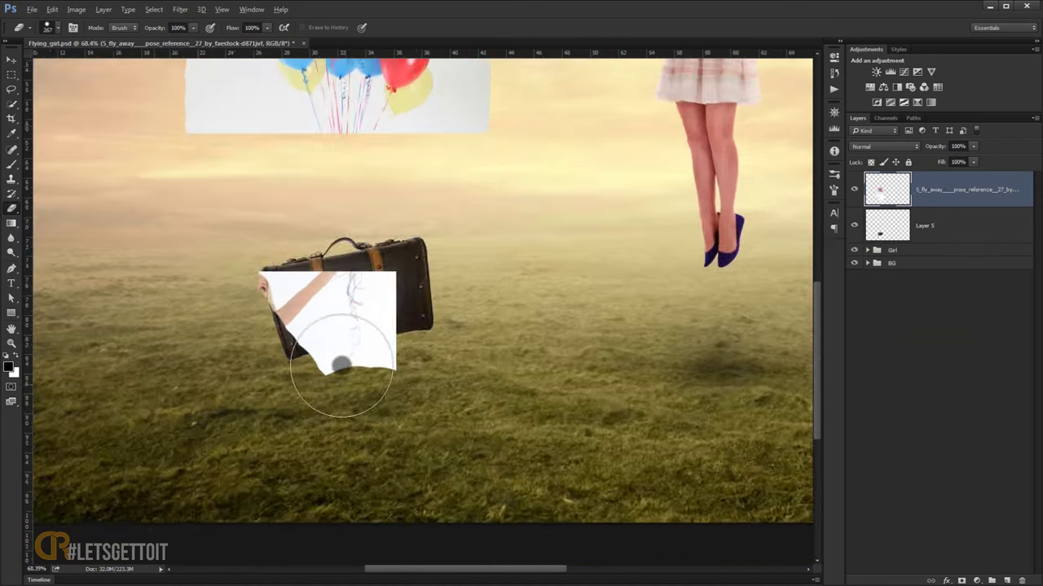
{"action": "mouse_move", "coordinate": [495, 356]}
{"action": "left_mouse_down"}
{"action": "mouse_move", "coordinate": [489, 383]}
{"action": "mouse_move", "coordinate": [513, 424]}
{"action": "left_mouse_up"}
{"action": "scroll", "coordinate": [514, 424], "scroll_direction": "down", "scroll_amount": 3}
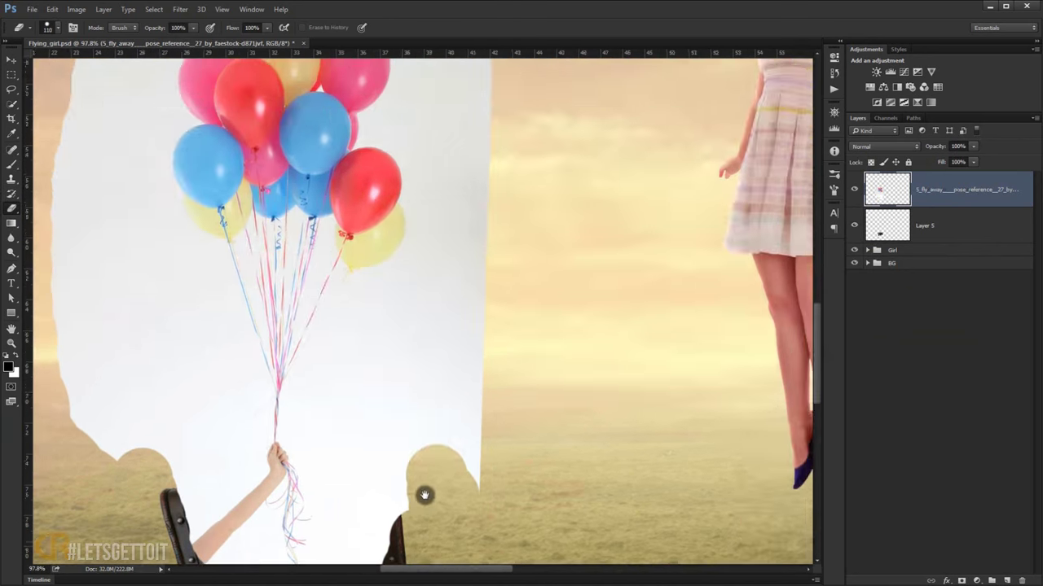
{"action": "scroll", "coordinate": [355, 355], "scroll_direction": "down", "scroll_amount": 2}
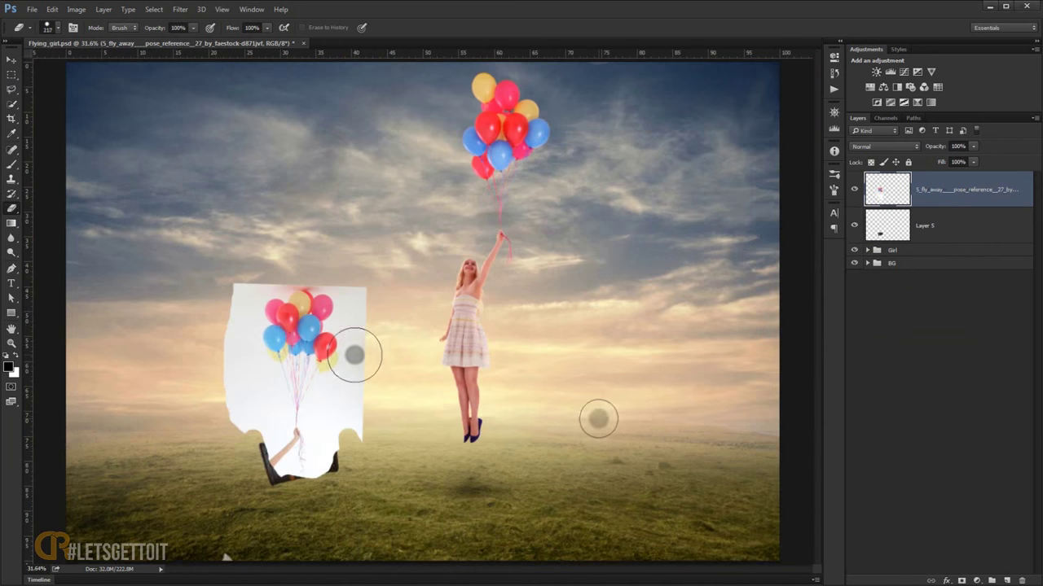
{"action": "left_click", "coordinate": [12, 60]}
{"action": "scroll", "coordinate": [335, 338], "scroll_direction": "up", "scroll_amount": 2}
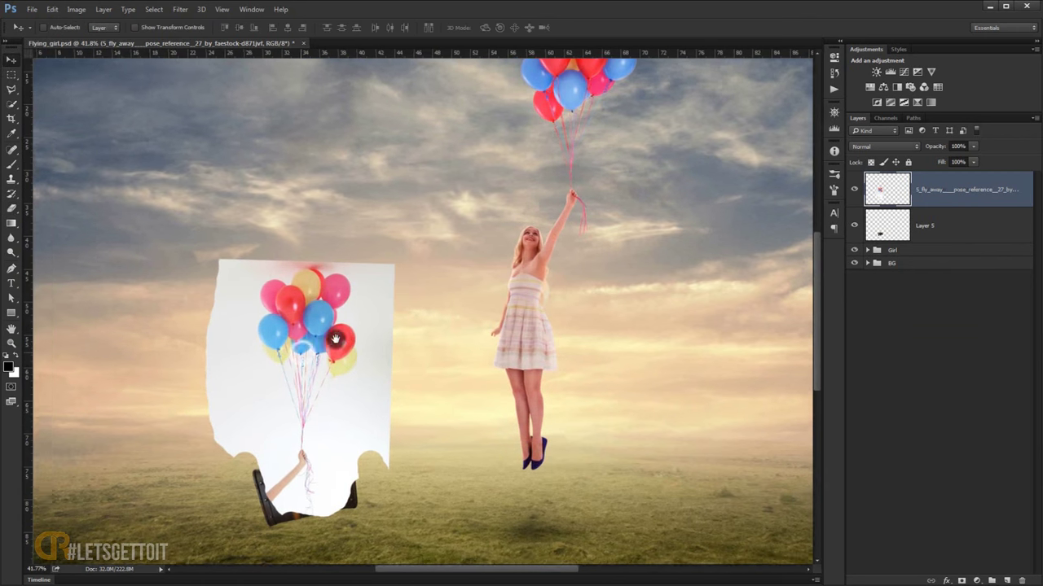
{"action": "left_click_drag", "start_coordinate": [334, 339], "coordinate": [401, 320]}
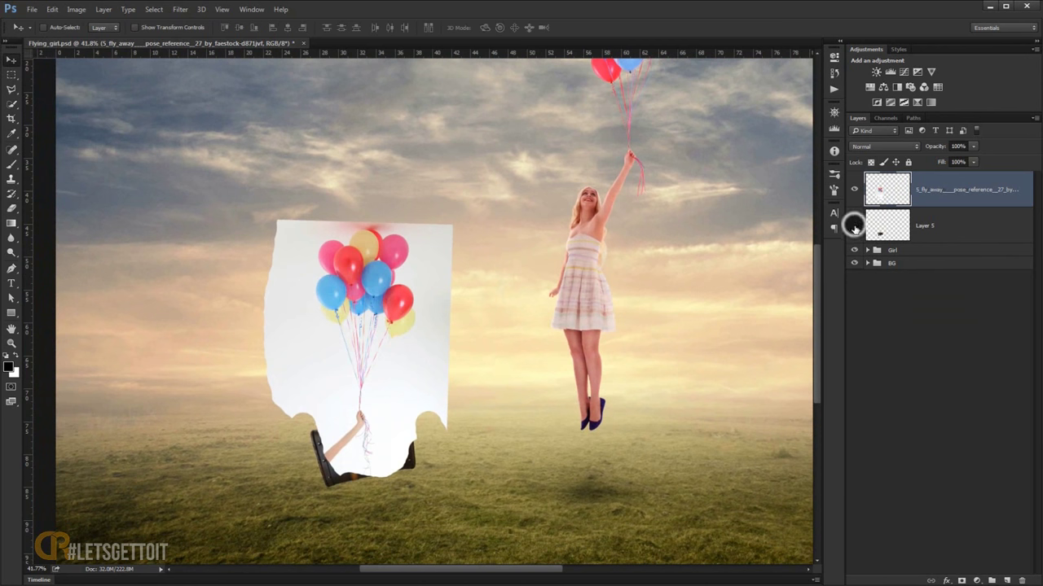
{"action": "left_click_drag", "start_coordinate": [854, 225], "coordinate": [853, 263]}
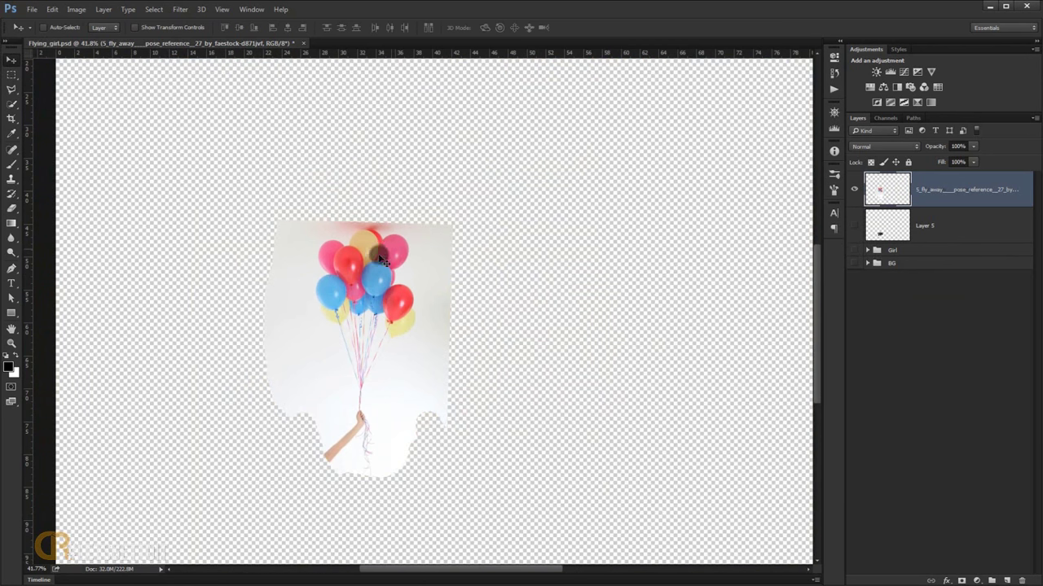
- Duplicate the balloon photo's Blue channel as Blue copy and open Levels on it
{"action": "left_click", "coordinate": [885, 118]}
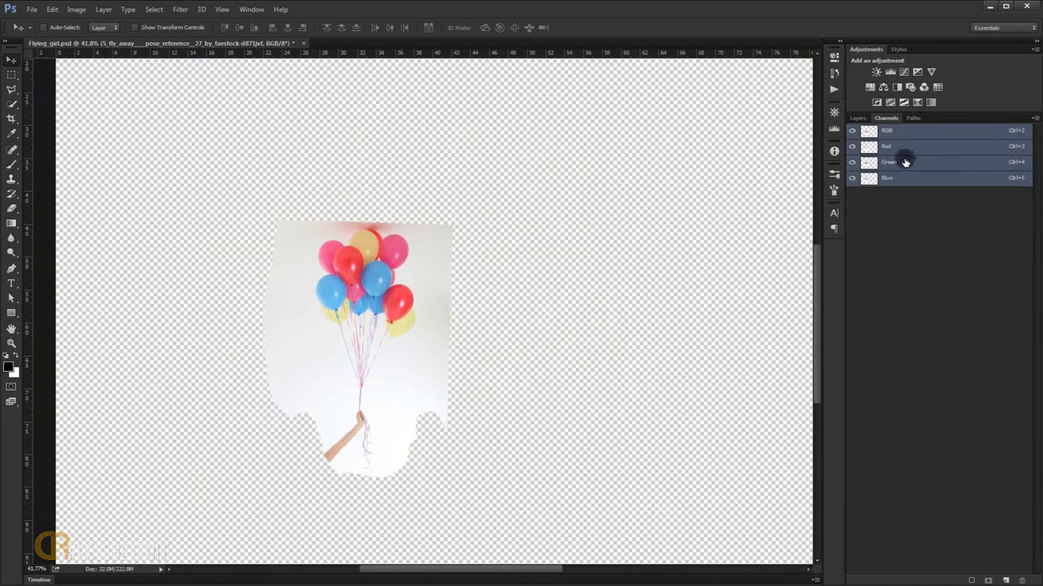
{"action": "left_click", "coordinate": [881, 177]}
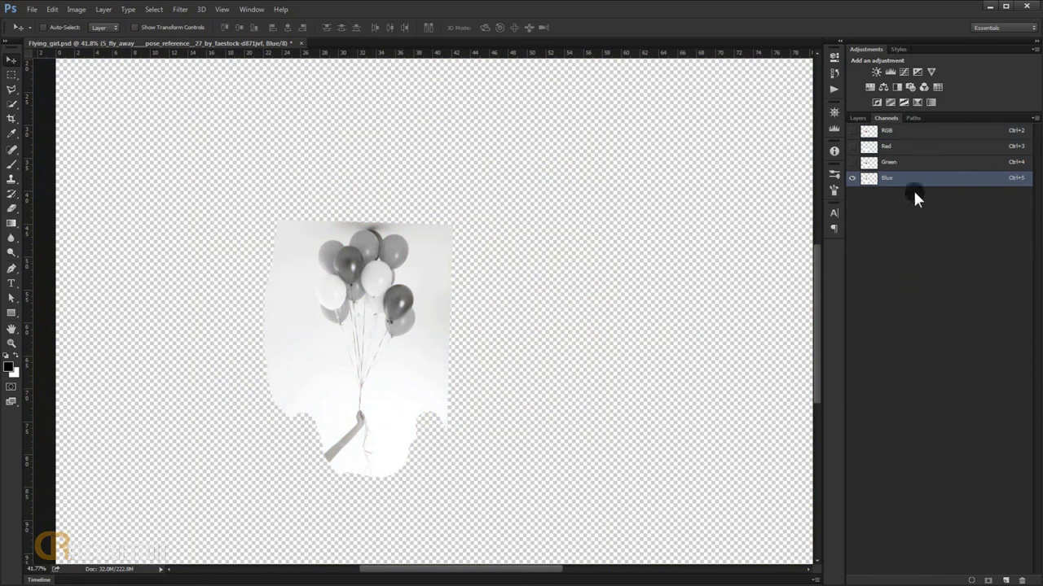
{"action": "left_click_drag", "start_coordinate": [891, 178], "coordinate": [1005, 580]}
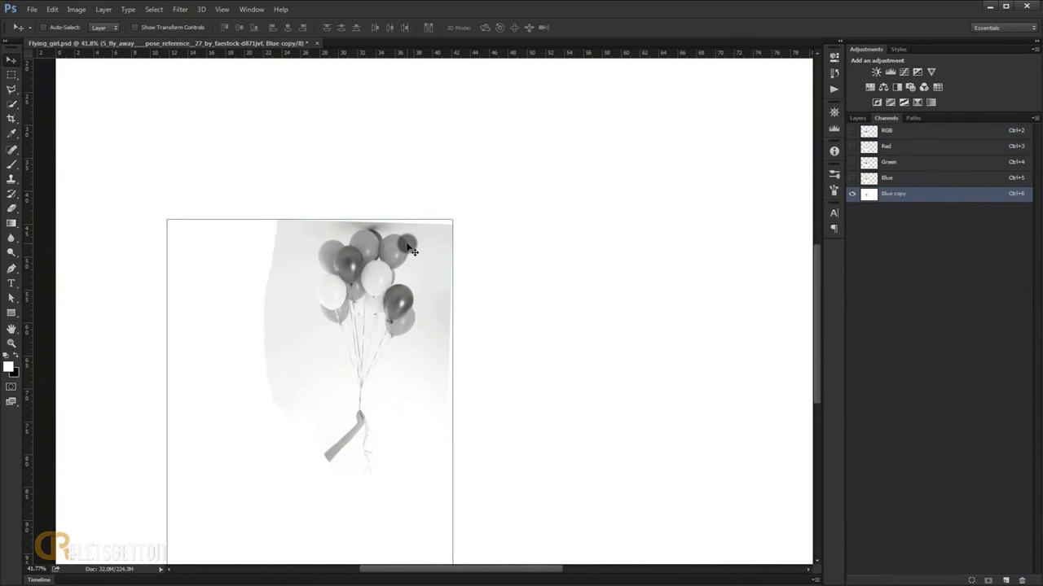
{"action": "key", "text": "ctrl+l"}
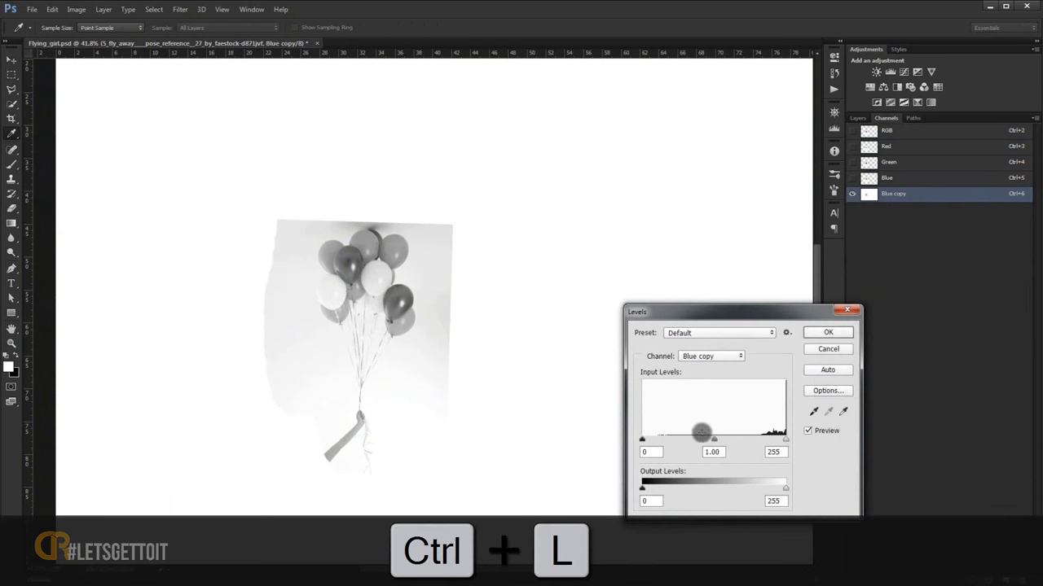
- Apply Levels to Blue copy with black input 64, midtones 0.82 and white about 198
{"action": "left_click_drag", "start_coordinate": [643, 441], "coordinate": [718, 441]}
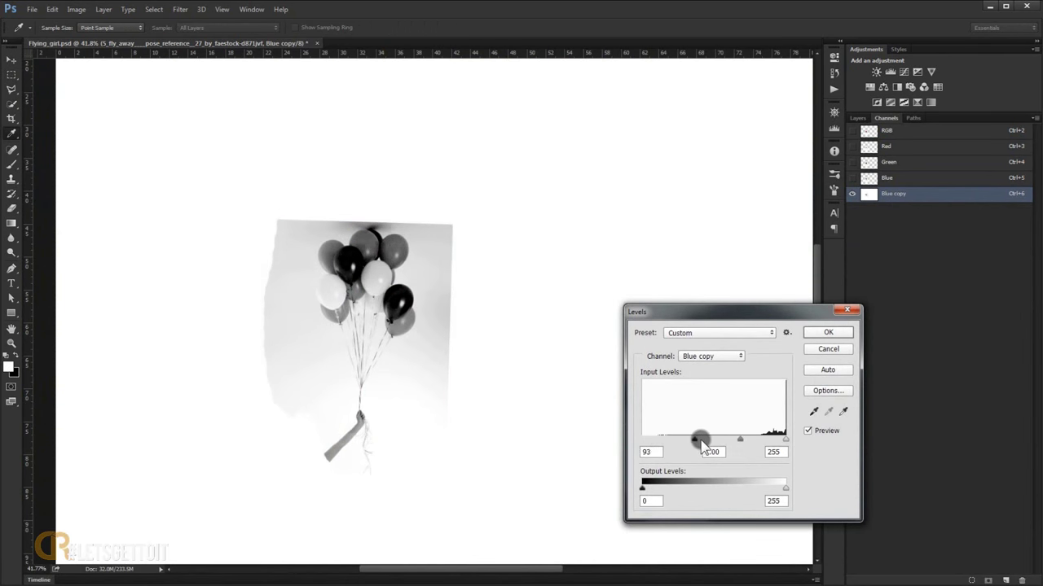
{"action": "mouse_move", "coordinate": [756, 441]}
{"action": "left_mouse_down"}
{"action": "mouse_move", "coordinate": [739, 440]}
{"action": "mouse_move", "coordinate": [778, 440]}
{"action": "mouse_move", "coordinate": [748, 442]}
{"action": "left_mouse_up"}
{"action": "left_click", "coordinate": [780, 439]}
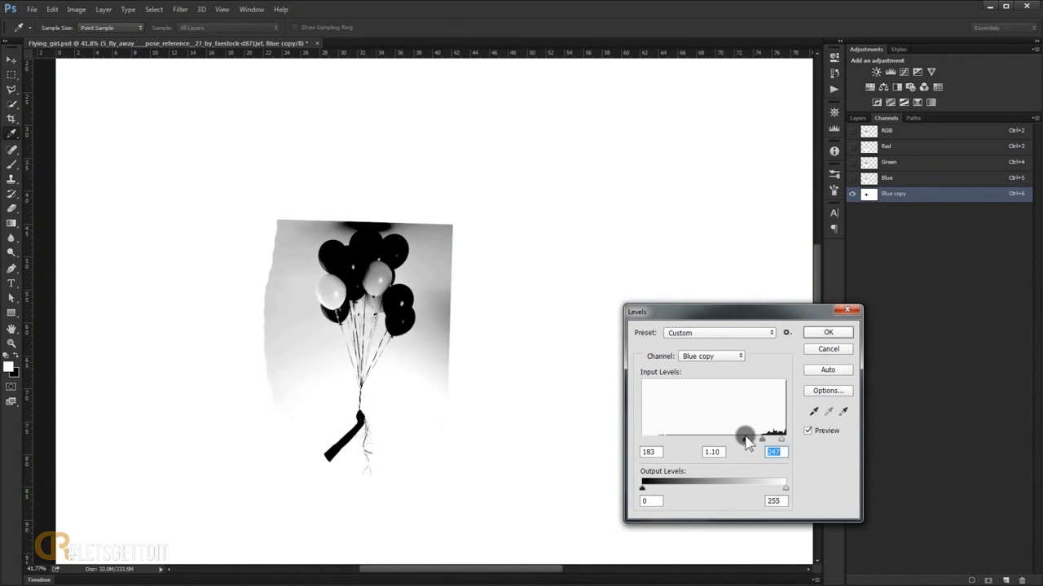
{"action": "left_click", "coordinate": [828, 333]}
{"action": "key", "text": "v"}
{"action": "scroll", "coordinate": [373, 408], "scroll_direction": "up", "scroll_amount": 5}
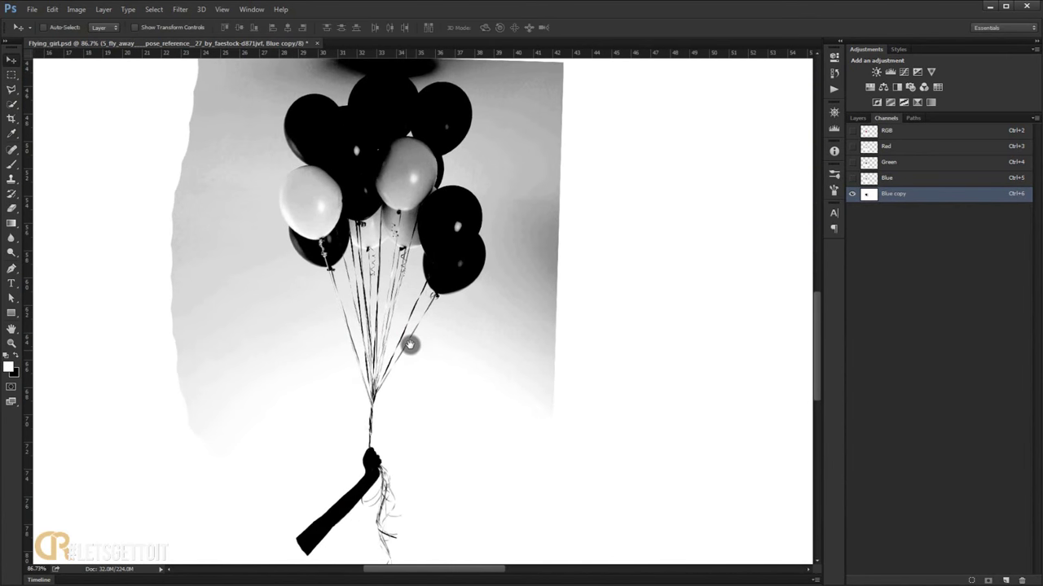
{"action": "left_click_drag", "start_coordinate": [410, 345], "coordinate": [422, 330]}
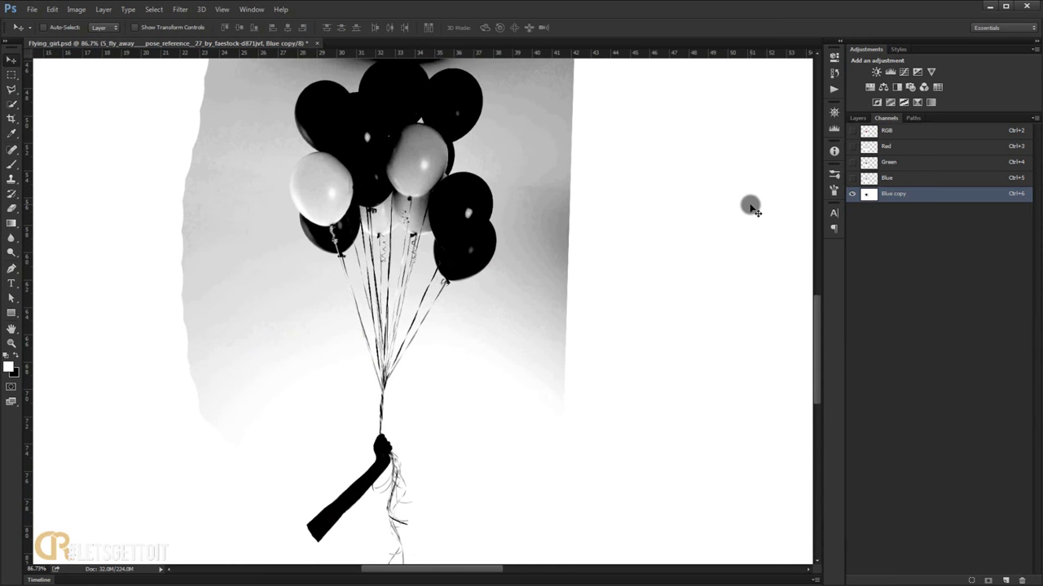
- Apply a second Levels pass, raising the black point and pushing the background to white
{"action": "key", "text": "ctrl+l"}
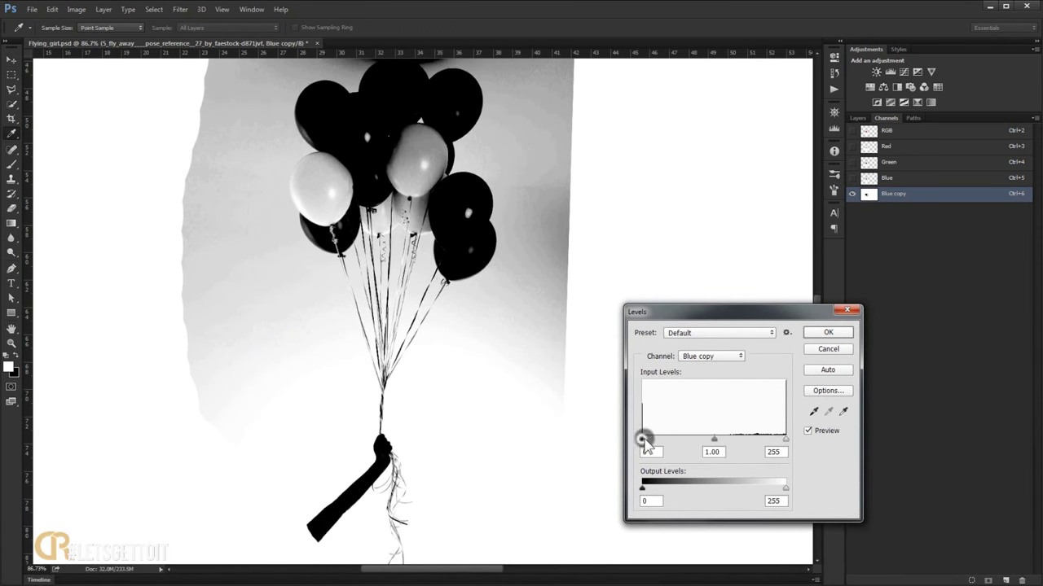
{"action": "left_click_drag", "start_coordinate": [644, 440], "coordinate": [760, 442]}
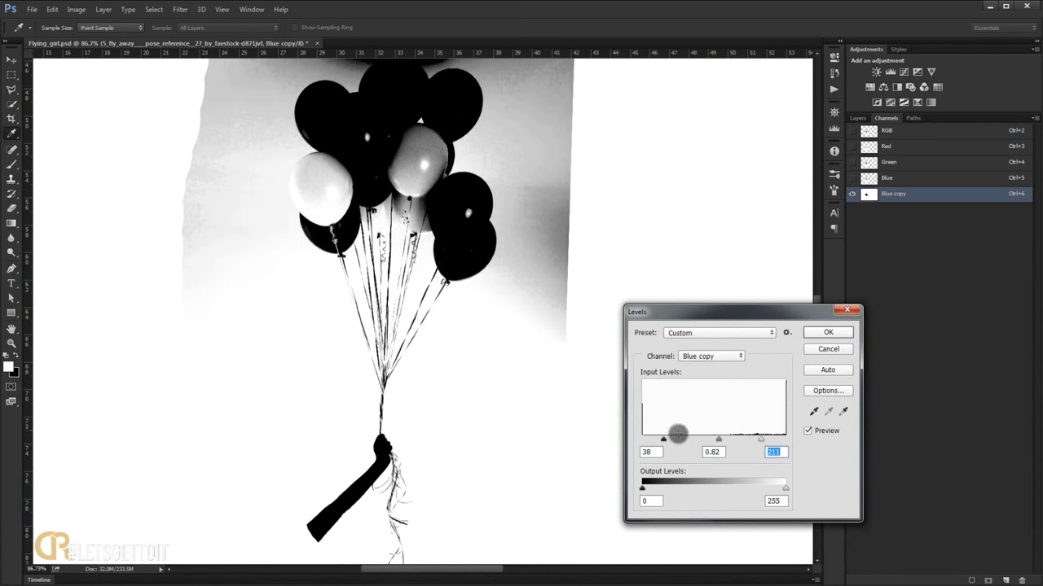
{"action": "left_click_drag", "start_coordinate": [669, 444], "coordinate": [676, 440]}
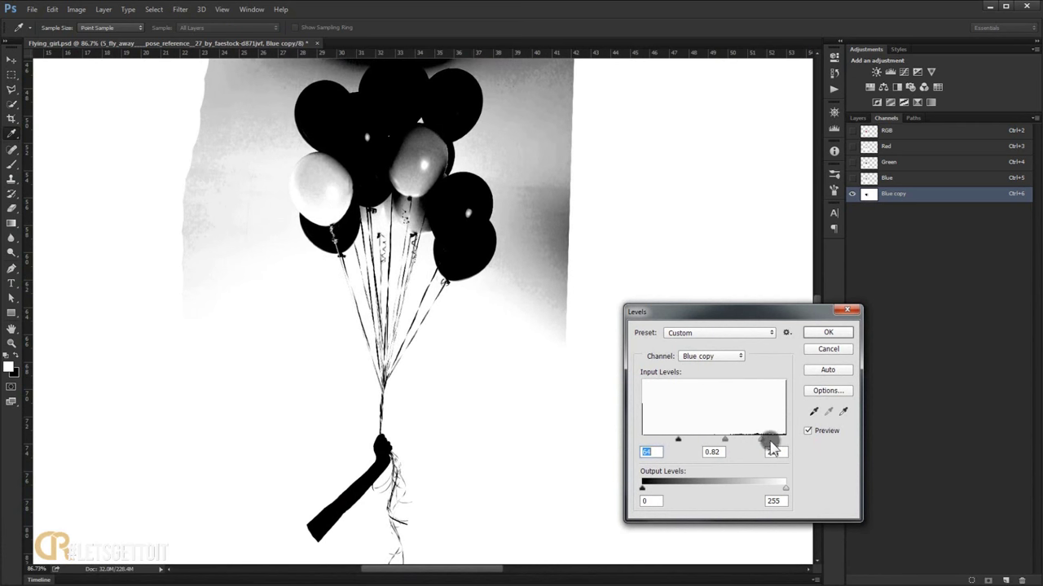
{"action": "mouse_move", "coordinate": [762, 442]}
{"action": "left_mouse_down"}
{"action": "mouse_move", "coordinate": [772, 447]}
{"action": "mouse_move", "coordinate": [758, 452]}
{"action": "left_mouse_up"}
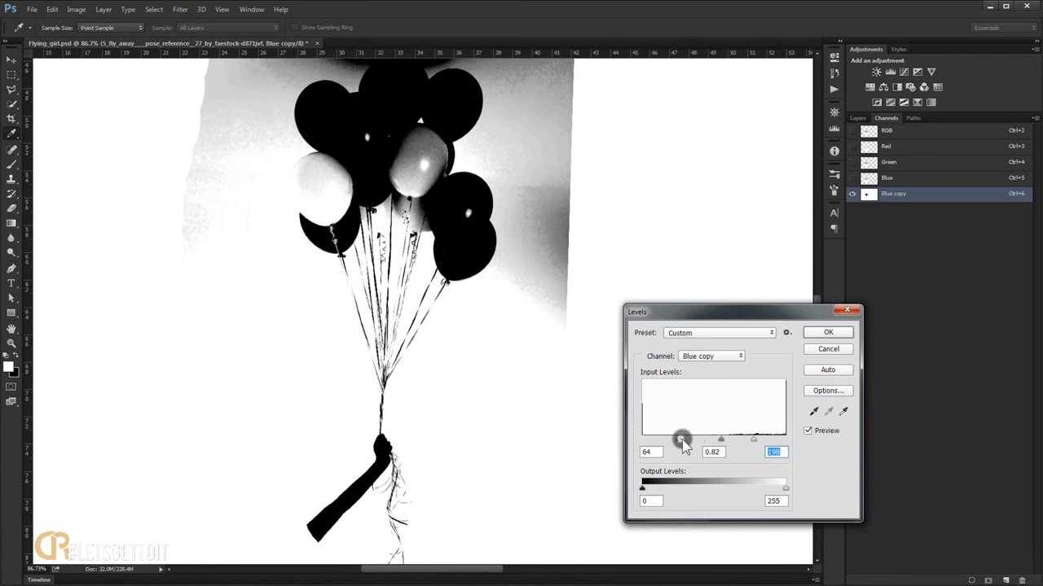
{"action": "left_click_drag", "start_coordinate": [682, 445], "coordinate": [687, 444]}
- Apply the stronger Levels adjustment and paint the grey sky above the balloons white
{"action": "left_click", "coordinate": [829, 334]}
{"action": "key", "text": "v"}
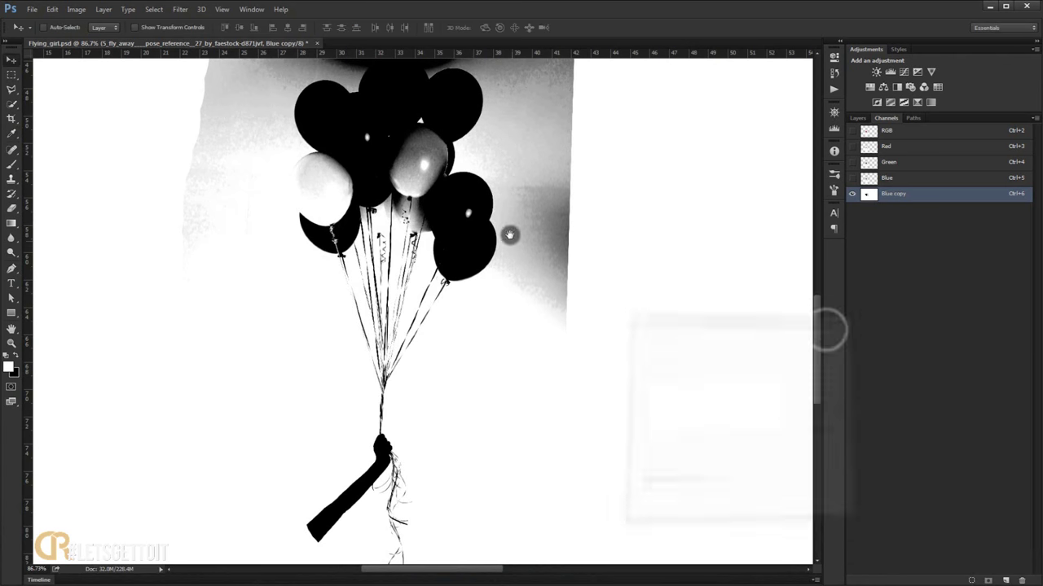
{"action": "left_click_drag", "start_coordinate": [513, 231], "coordinate": [489, 366]}
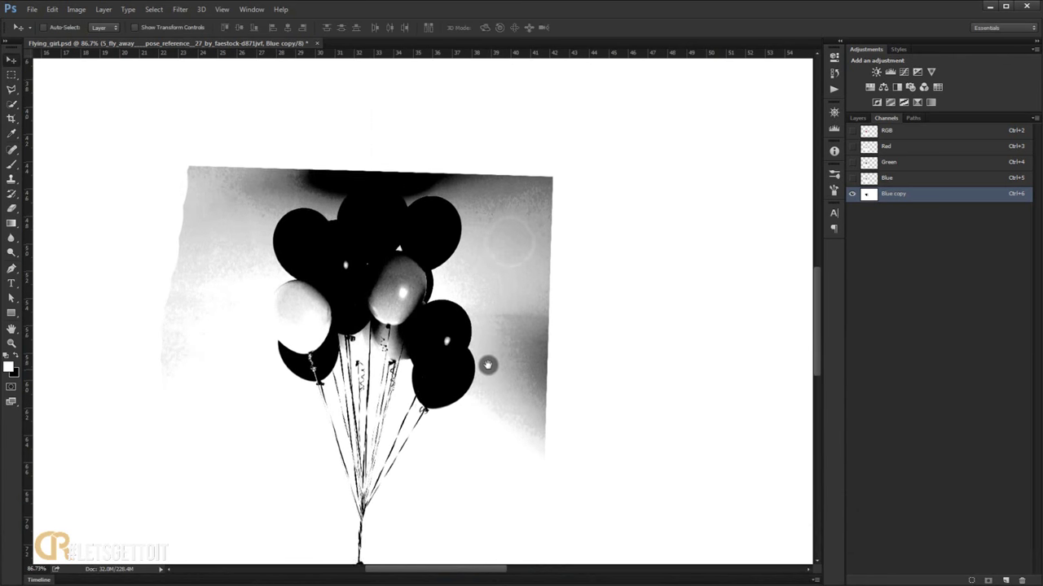
{"action": "left_click", "coordinate": [13, 165]}
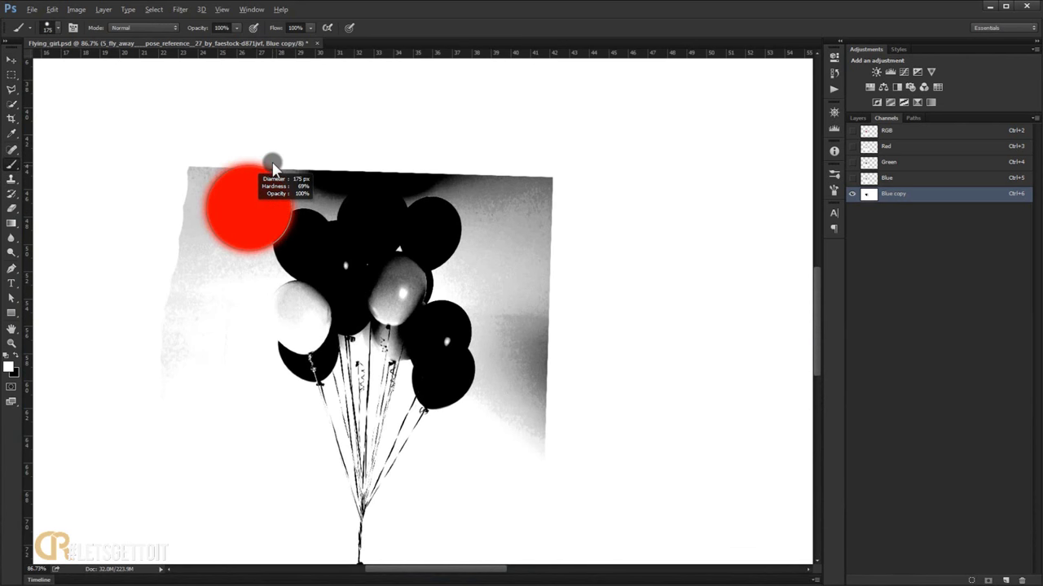
{"action": "mouse_move", "coordinate": [274, 175]}
{"action": "left_mouse_down"}
{"action": "mouse_move", "coordinate": [459, 193]}
{"action": "mouse_move", "coordinate": [221, 214]}
{"action": "mouse_move", "coordinate": [494, 286]}
{"action": "mouse_move", "coordinate": [388, 260]}
{"action": "left_mouse_up"}
- Paint out the lower arm and the thick black blob in white
{"action": "scroll", "coordinate": [561, 291], "scroll_direction": "down", "scroll_amount": 3}
{"action": "scroll", "coordinate": [451, 324], "scroll_direction": "down", "scroll_amount": 2}
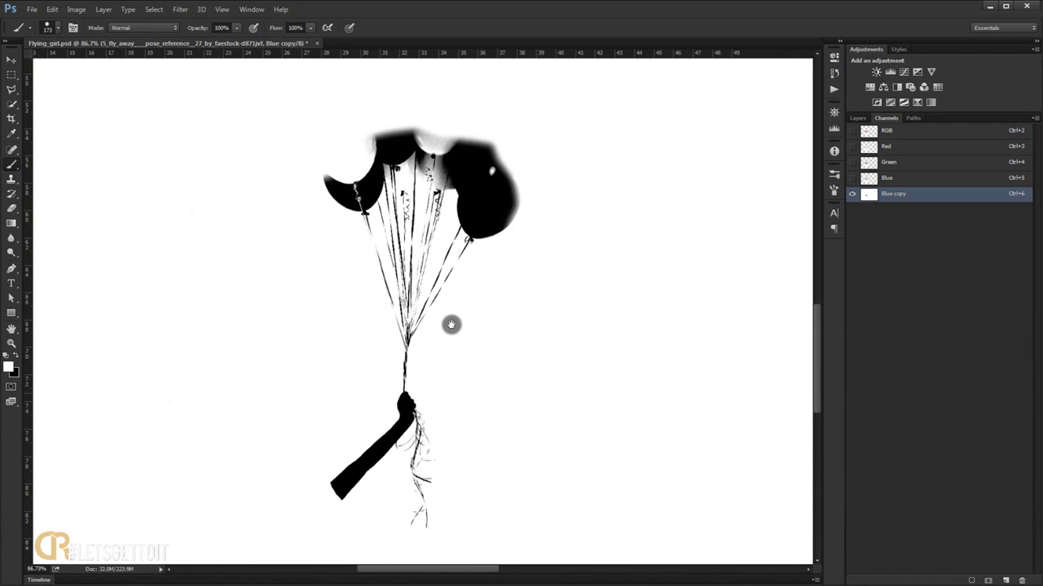
{"action": "scroll", "coordinate": [397, 431], "scroll_direction": "up", "scroll_amount": 2}
{"action": "scroll", "coordinate": [442, 383], "scroll_direction": "up", "scroll_amount": 1}
{"action": "mouse_move", "coordinate": [396, 432]}
{"action": "left_mouse_down"}
{"action": "mouse_move", "coordinate": [442, 383]}
{"action": "mouse_move", "coordinate": [507, 349]}
{"action": "mouse_move", "coordinate": [529, 302]}
{"action": "mouse_move", "coordinate": [522, 237]}
{"action": "mouse_move", "coordinate": [559, 301]}
{"action": "mouse_move", "coordinate": [572, 209]}
{"action": "mouse_move", "coordinate": [565, 184]}
{"action": "mouse_move", "coordinate": [592, 242]}
{"action": "left_mouse_up"}
{"action": "scroll", "coordinate": [529, 302], "scroll_direction": "up", "scroll_amount": 2}
{"action": "scroll", "coordinate": [524, 204], "scroll_direction": "up", "scroll_amount": 1}
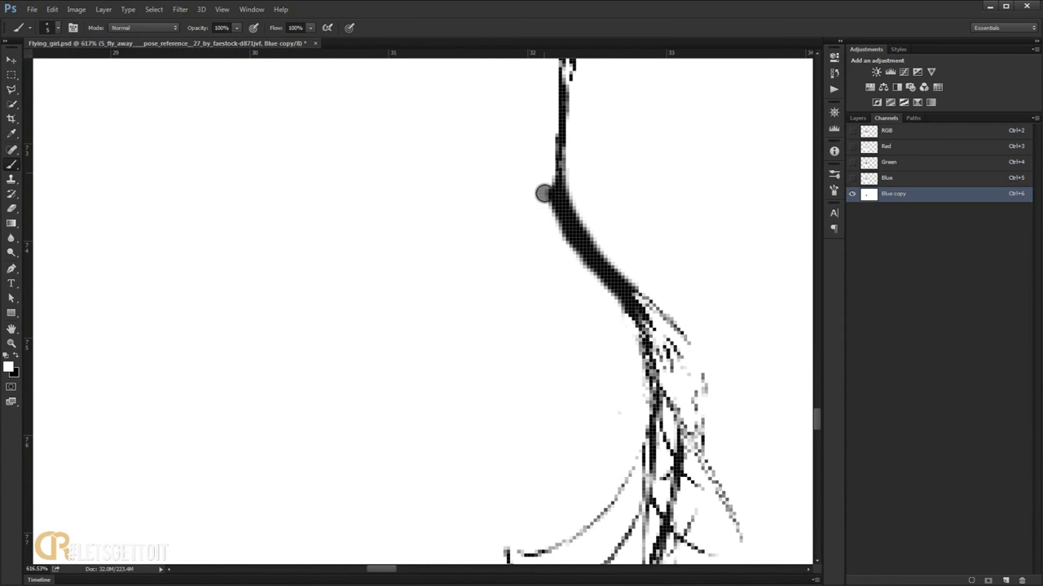
{"action": "left_click_drag", "start_coordinate": [545, 190], "coordinate": [610, 308]}
{"action": "scroll", "coordinate": [590, 291], "scroll_direction": "down", "scroll_amount": 1}
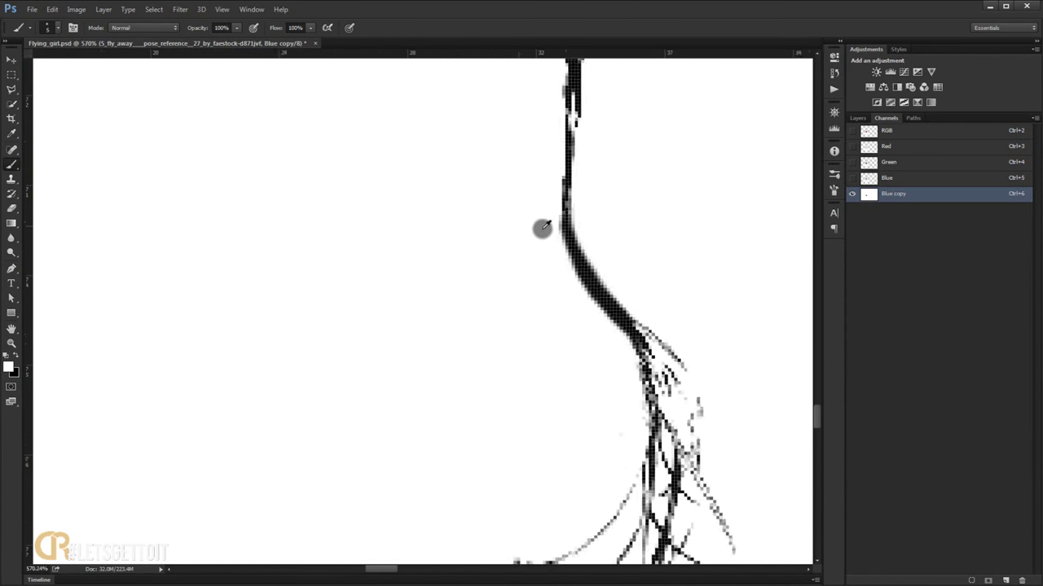
{"action": "scroll", "coordinate": [540, 228], "scroll_direction": "up", "scroll_amount": 1}
{"action": "scroll", "coordinate": [453, 107], "scroll_direction": "up", "scroll_amount": 1}
{"action": "scroll", "coordinate": [542, 372], "scroll_direction": "down", "scroll_amount": 1}
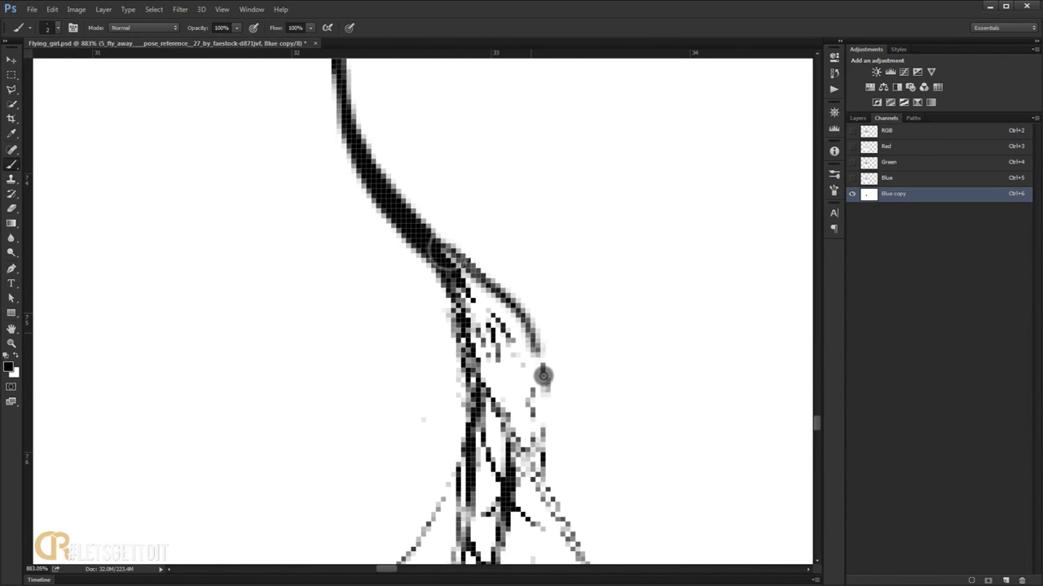
{"action": "scroll", "coordinate": [431, 181], "scroll_direction": "down", "scroll_amount": 1}
{"action": "scroll", "coordinate": [334, 163], "scroll_direction": "up", "scroll_amount": 1}
{"action": "scroll", "coordinate": [531, 349], "scroll_direction": "up", "scroll_amount": 1}
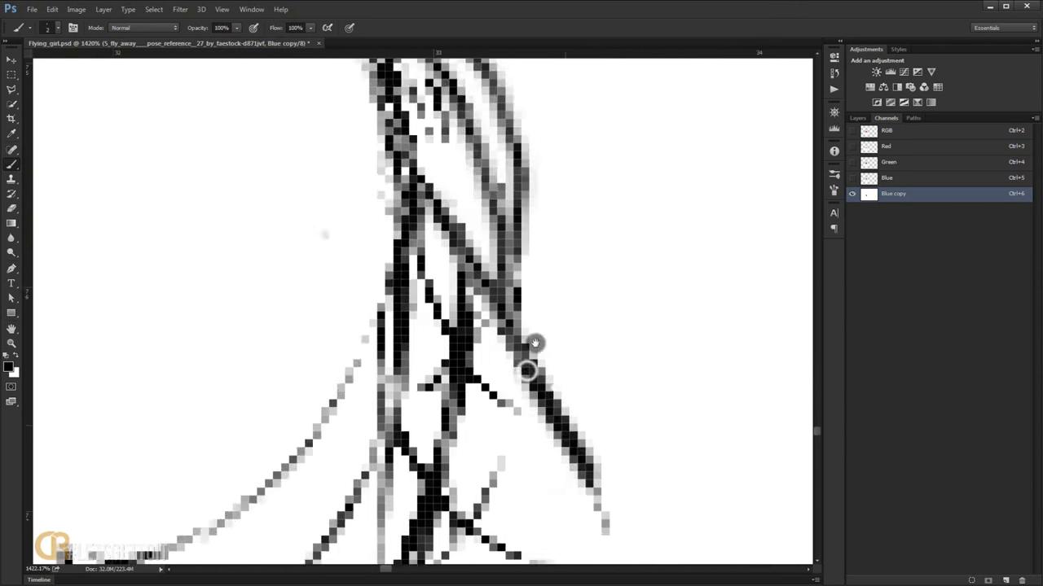
{"action": "scroll", "coordinate": [568, 353], "scroll_direction": "up", "scroll_amount": 1}
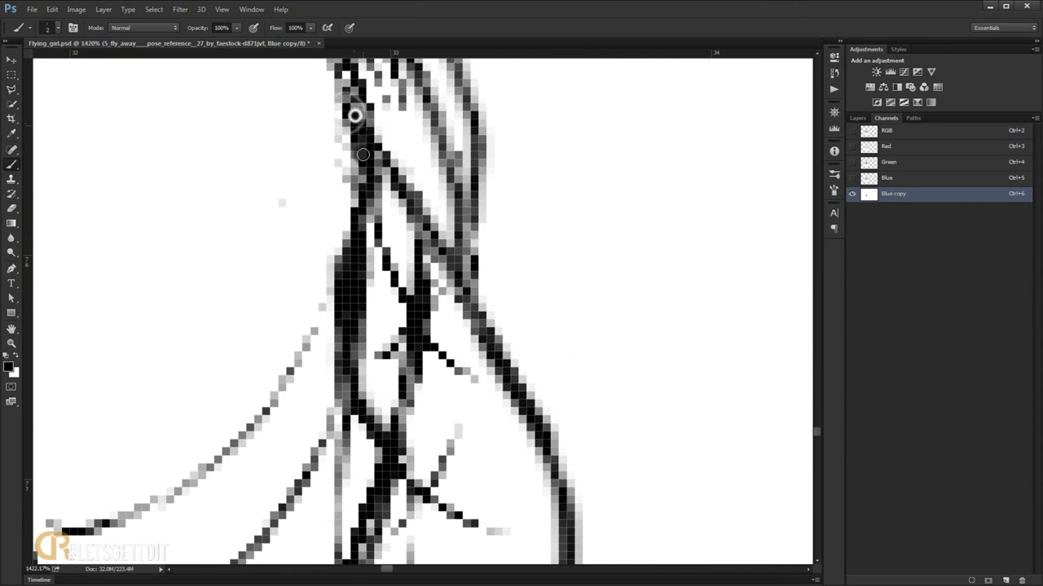
{"action": "scroll", "coordinate": [352, 114], "scroll_direction": "down", "scroll_amount": 2}
{"action": "scroll", "coordinate": [366, 203], "scroll_direction": "up", "scroll_amount": 3}
{"action": "scroll", "coordinate": [370, 234], "scroll_direction": "down", "scroll_amount": 3}
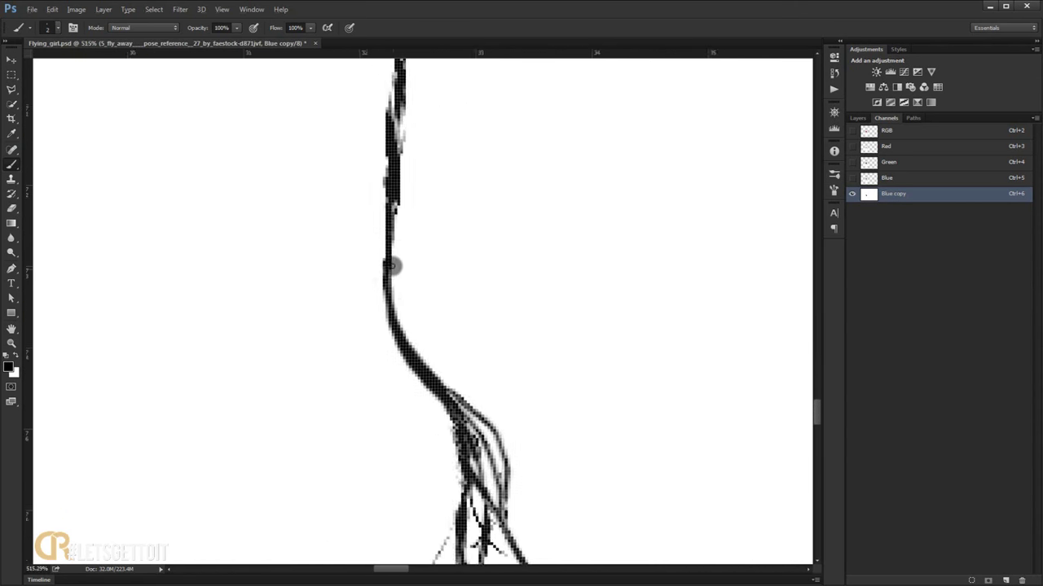
- Paint the thin main balloon string solid black
{"action": "left_click_drag", "start_coordinate": [405, 301], "coordinate": [417, 112]}
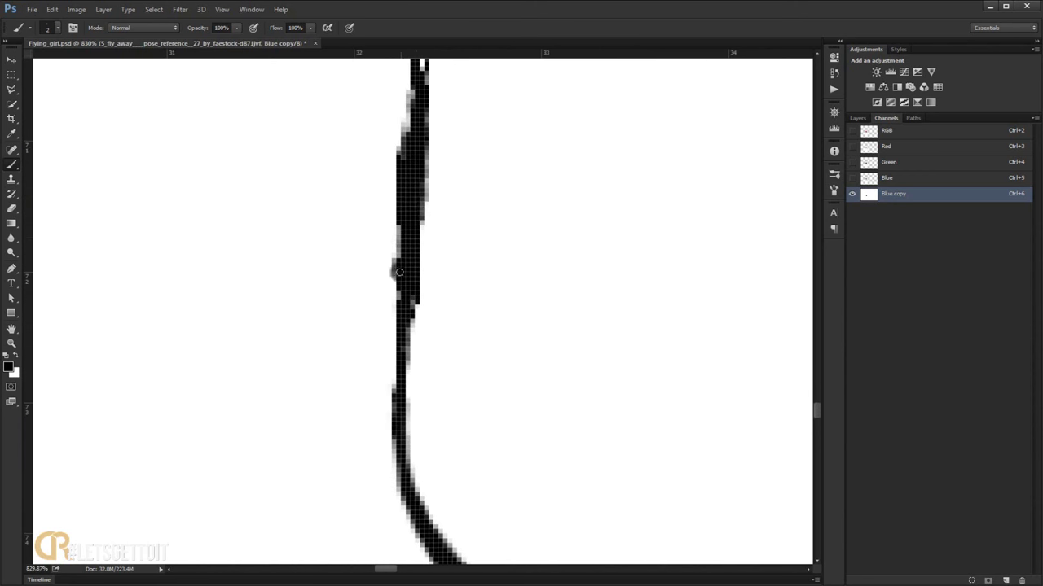
{"action": "scroll", "coordinate": [396, 268], "scroll_direction": "down", "scroll_amount": 3}
{"action": "scroll", "coordinate": [407, 244], "scroll_direction": "down", "scroll_amount": 2}
{"action": "key", "text": "p"}
{"action": "scroll", "coordinate": [393, 149], "scroll_direction": "up", "scroll_amount": 5}
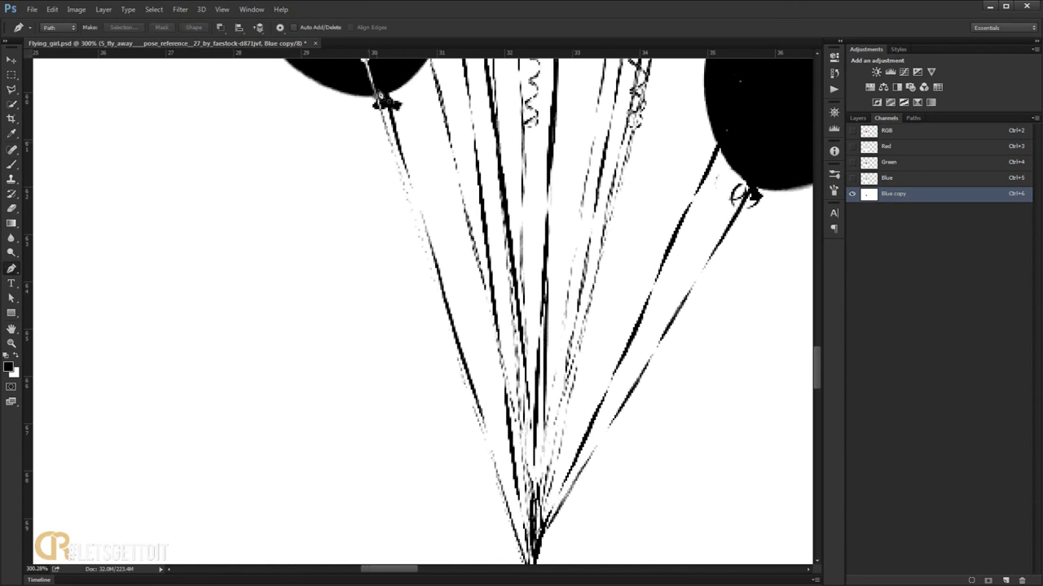
{"action": "key", "text": "b"}
{"action": "scroll", "coordinate": [370, 226], "scroll_direction": "down", "scroll_amount": 2}
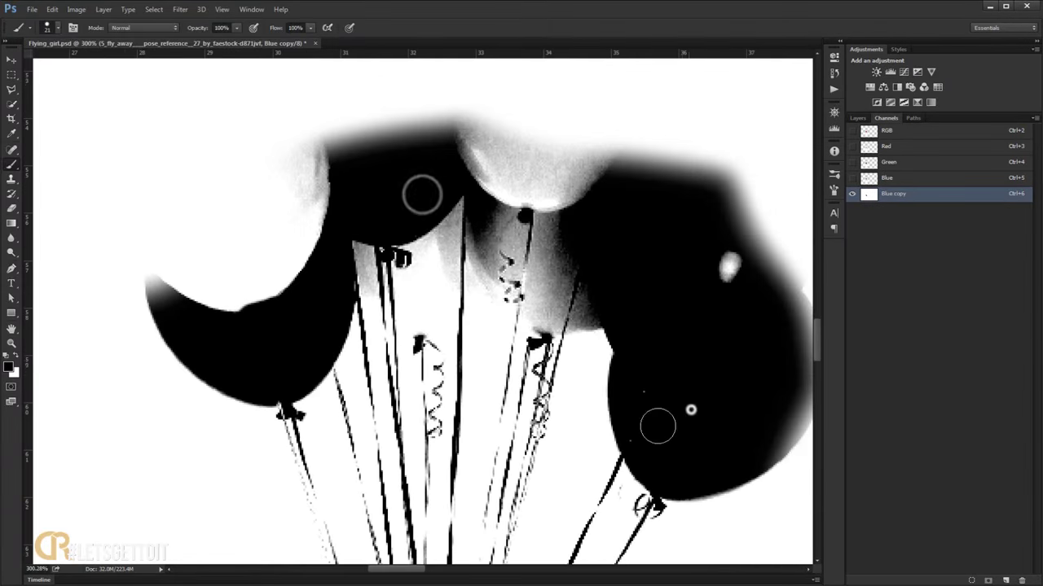
{"action": "scroll", "coordinate": [423, 191], "scroll_direction": "down", "scroll_amount": 5}
{"action": "scroll", "coordinate": [396, 286], "scroll_direction": "down", "scroll_amount": 3}
{"action": "scroll", "coordinate": [395, 285], "scroll_direction": "up", "scroll_amount": 4}
{"action": "scroll", "coordinate": [411, 510], "scroll_direction": "down", "scroll_amount": 5}
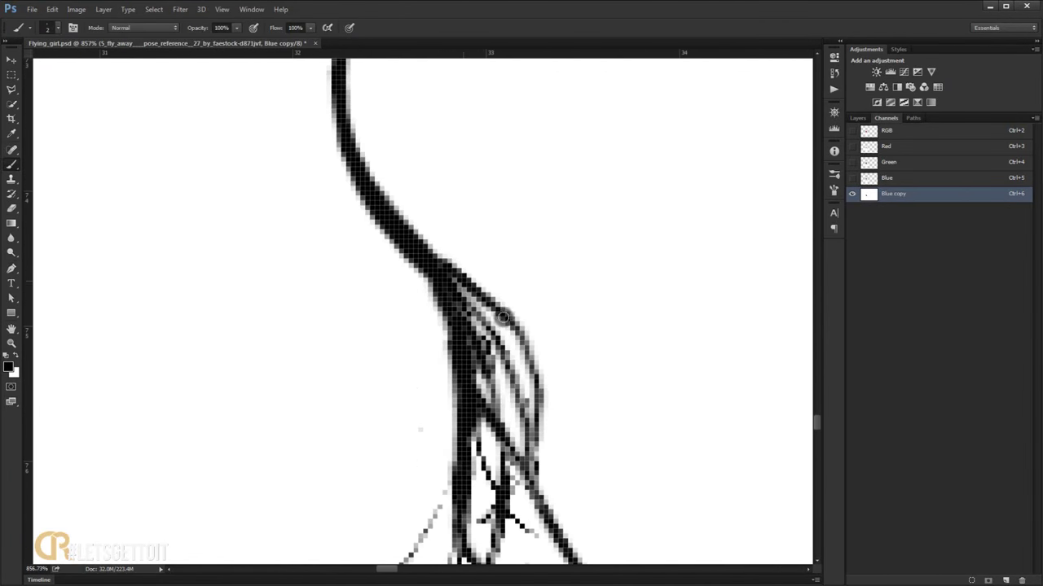
- Darken the gap and the left, lower-left and splitting string strands in black
{"action": "left_click_drag", "start_coordinate": [439, 285], "coordinate": [492, 376]}
{"action": "scroll", "coordinate": [488, 416], "scroll_direction": "up", "scroll_amount": 2}
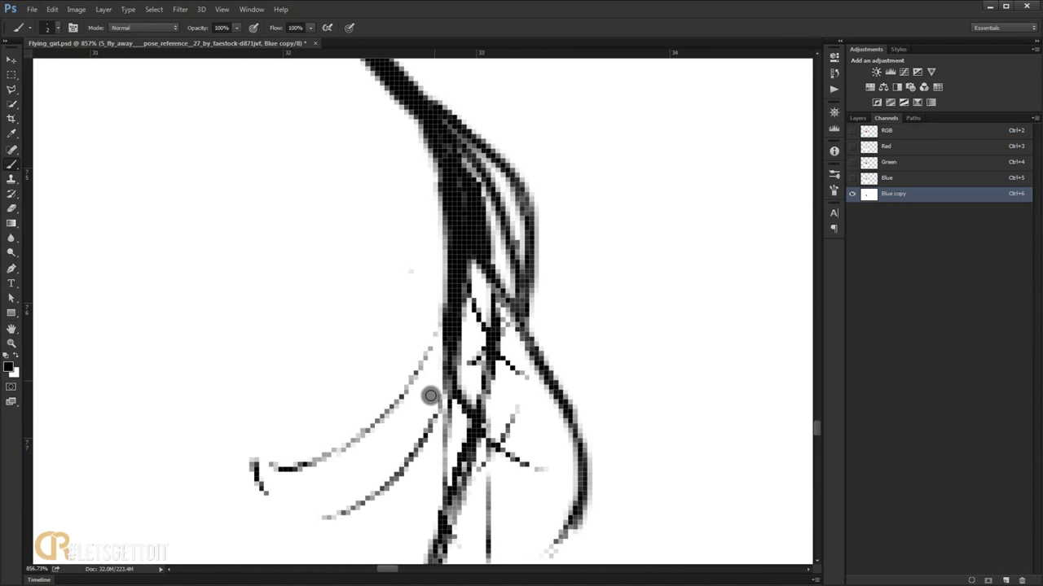
{"action": "scroll", "coordinate": [488, 415], "scroll_direction": "down", "scroll_amount": 2}
{"action": "left_click_drag", "start_coordinate": [351, 433], "coordinate": [204, 491]}
{"action": "scroll", "coordinate": [205, 492], "scroll_direction": "down", "scroll_amount": 2}
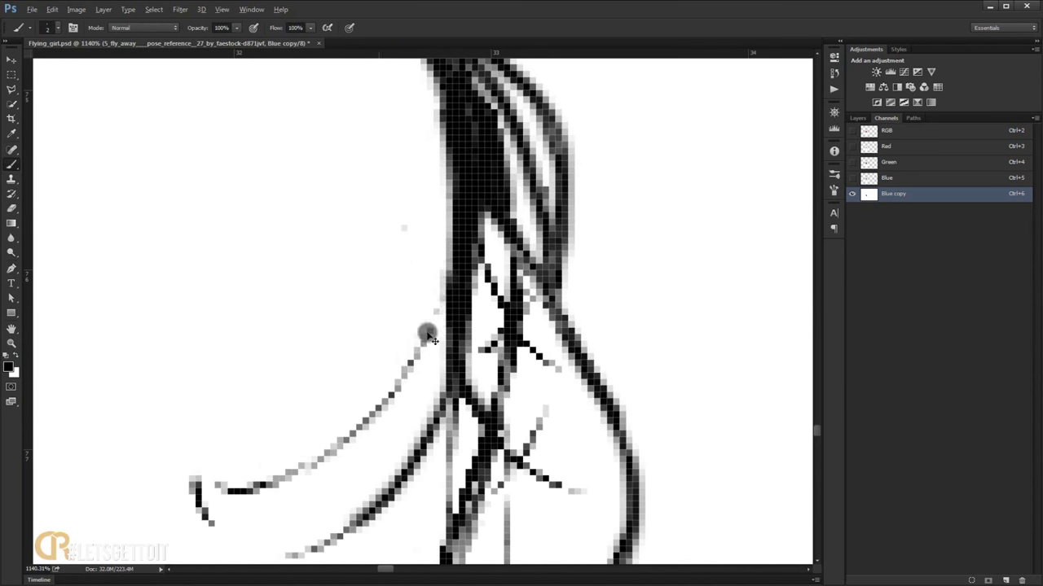
{"action": "left_click_drag", "start_coordinate": [426, 330], "coordinate": [193, 484]}
{"action": "scroll", "coordinate": [368, 274], "scroll_direction": "down", "scroll_amount": 3}
{"action": "scroll", "coordinate": [367, 275], "scroll_direction": "up", "scroll_amount": 3}
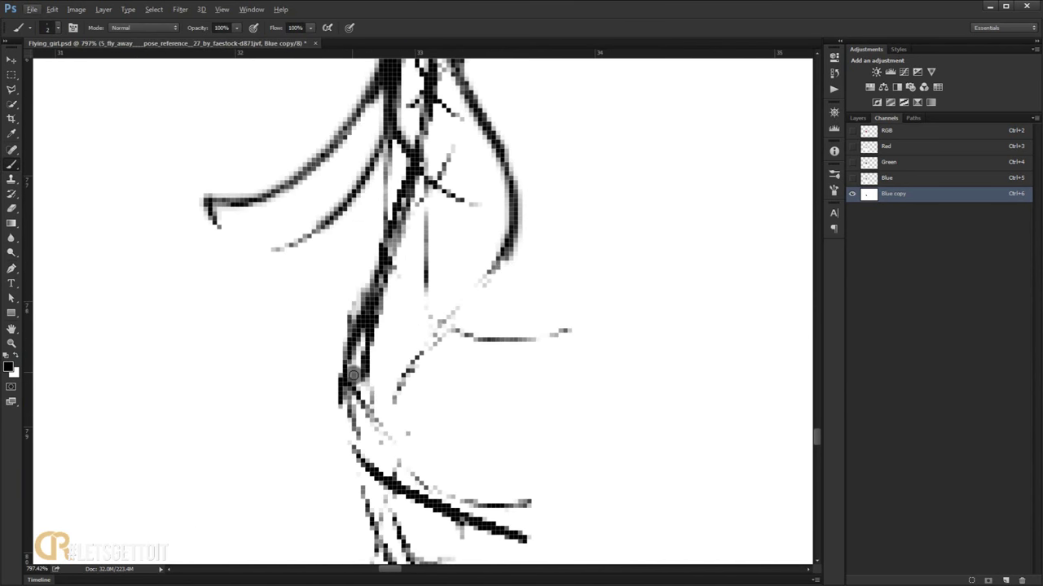
{"action": "left_click_drag", "start_coordinate": [350, 383], "coordinate": [407, 184]}
{"action": "scroll", "coordinate": [429, 184], "scroll_direction": "down", "scroll_amount": 1}
{"action": "scroll", "coordinate": [429, 184], "scroll_direction": "up", "scroll_amount": 2}
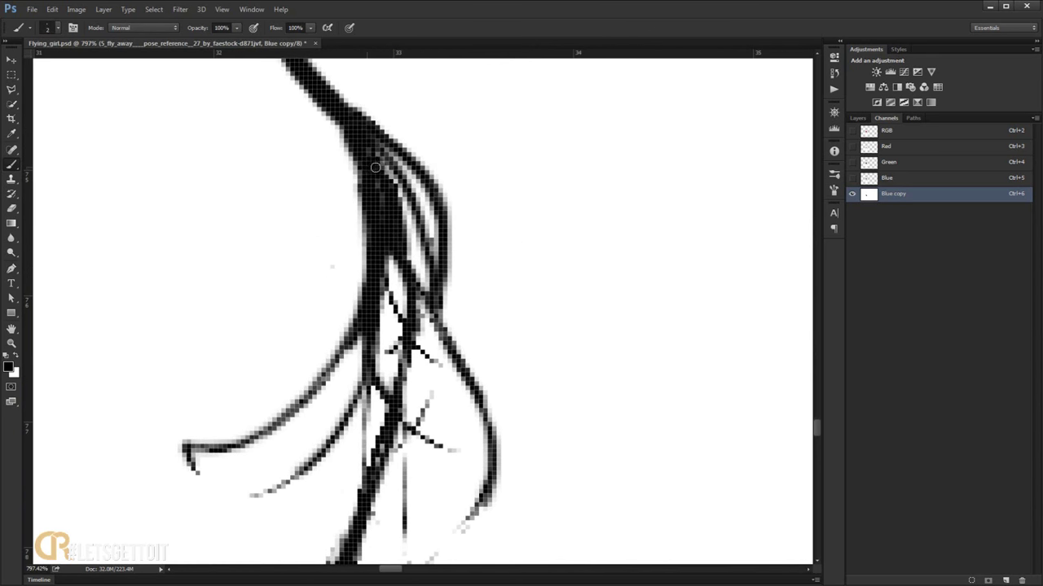
{"action": "scroll", "coordinate": [376, 176], "scroll_direction": "down", "scroll_amount": 3}
{"action": "scroll", "coordinate": [431, 384], "scroll_direction": "down", "scroll_amount": 2}
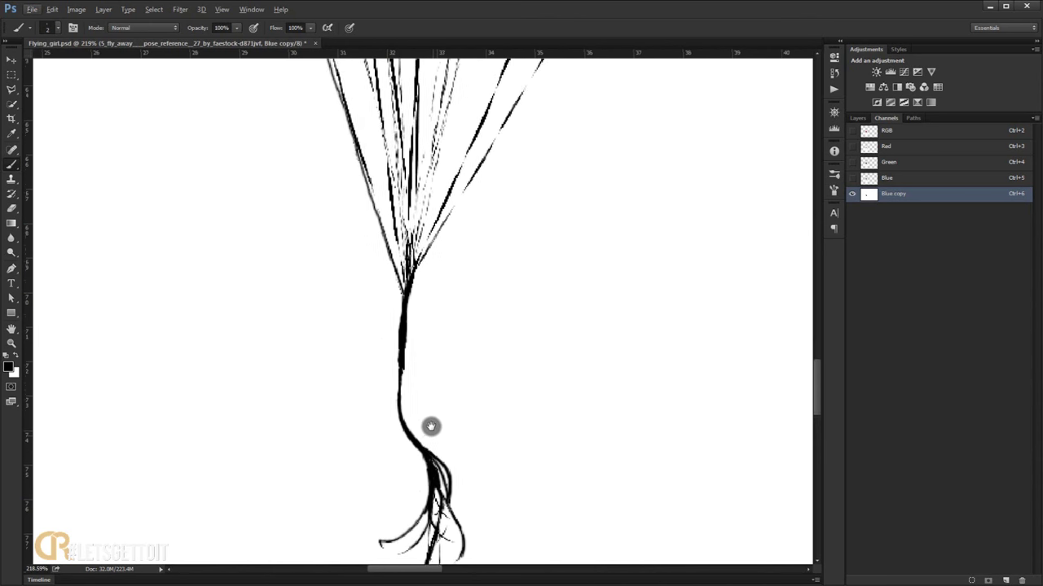
{"action": "scroll", "coordinate": [437, 389], "scroll_direction": "down", "scroll_amount": 2}
{"action": "scroll", "coordinate": [442, 389], "scroll_direction": "down", "scroll_amount": 2}
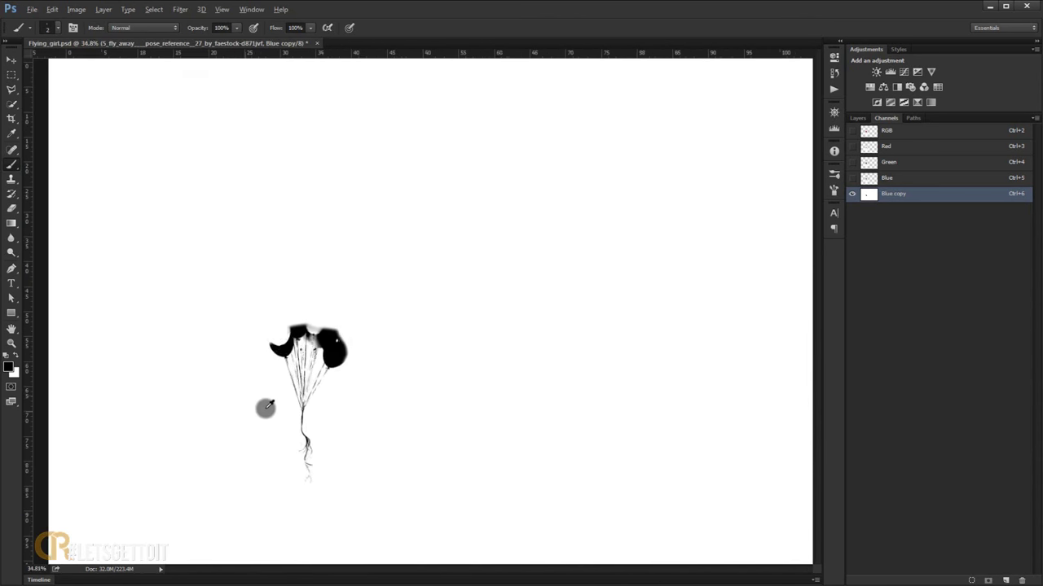
{"action": "scroll", "coordinate": [263, 408], "scroll_direction": "up", "scroll_amount": 2}
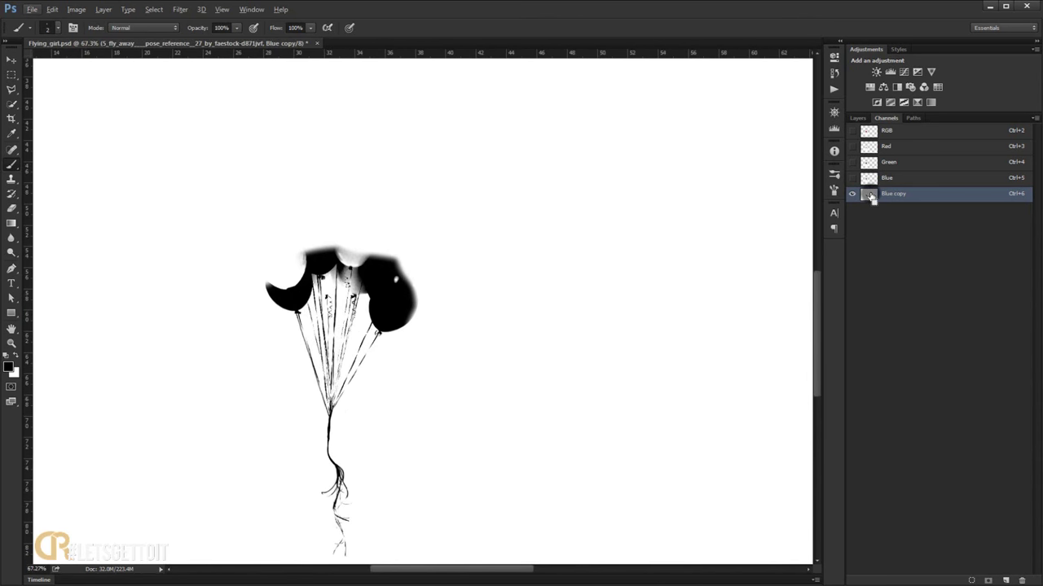
- Load the Blue copy channel as a selection on RGB and show Layer 5, Girl and BG
{"action": "left_click", "coordinate": [868, 196], "text": "ctrl"}
{"action": "left_click", "coordinate": [900, 135]}
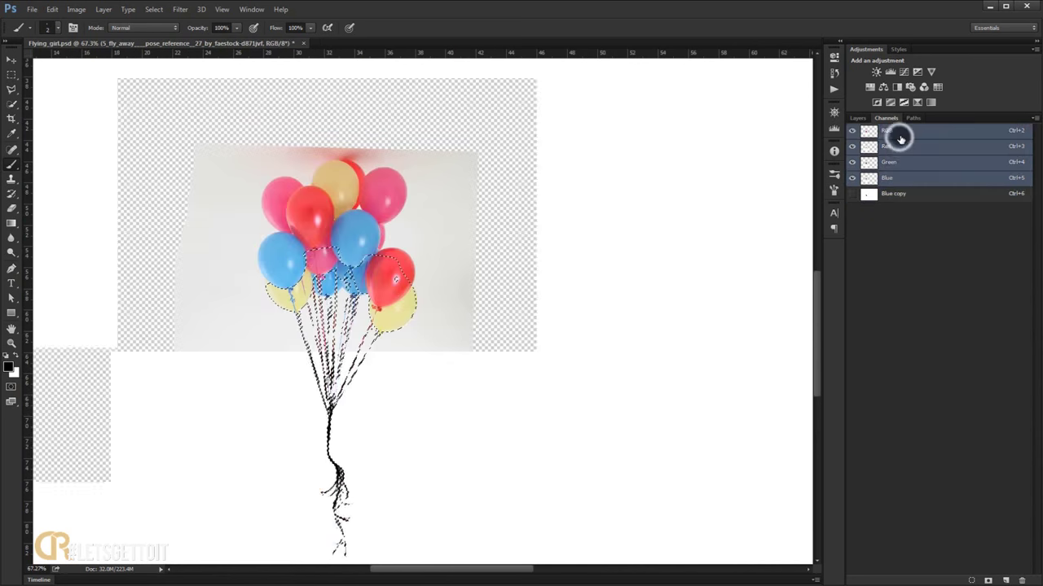
{"action": "left_click", "coordinate": [857, 117]}
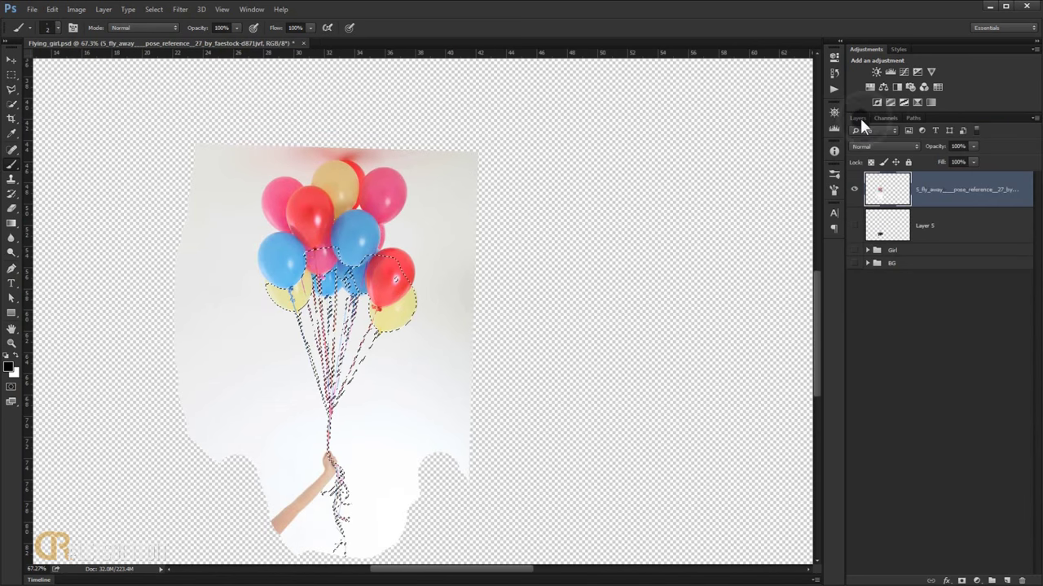
{"action": "left_click", "coordinate": [853, 225]}
{"action": "left_click", "coordinate": [854, 250]}
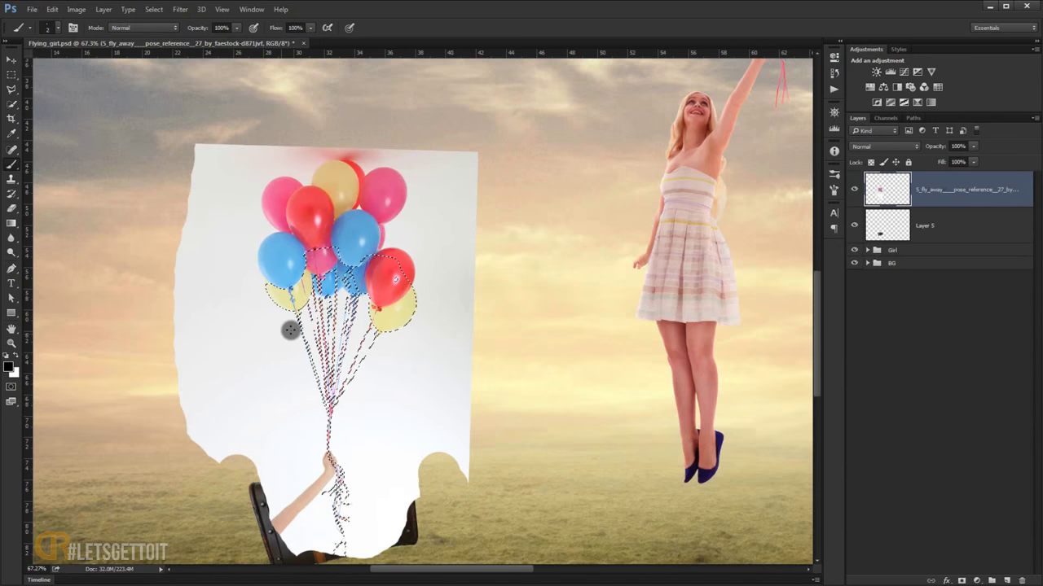
- Add the left blue, red and pink balloons and the rest of the bunch with Quick Selection
{"action": "scroll", "coordinate": [290, 329], "scroll_direction": "up", "scroll_amount": 3}
{"action": "scroll", "coordinate": [375, 346], "scroll_direction": "up", "scroll_amount": 2}
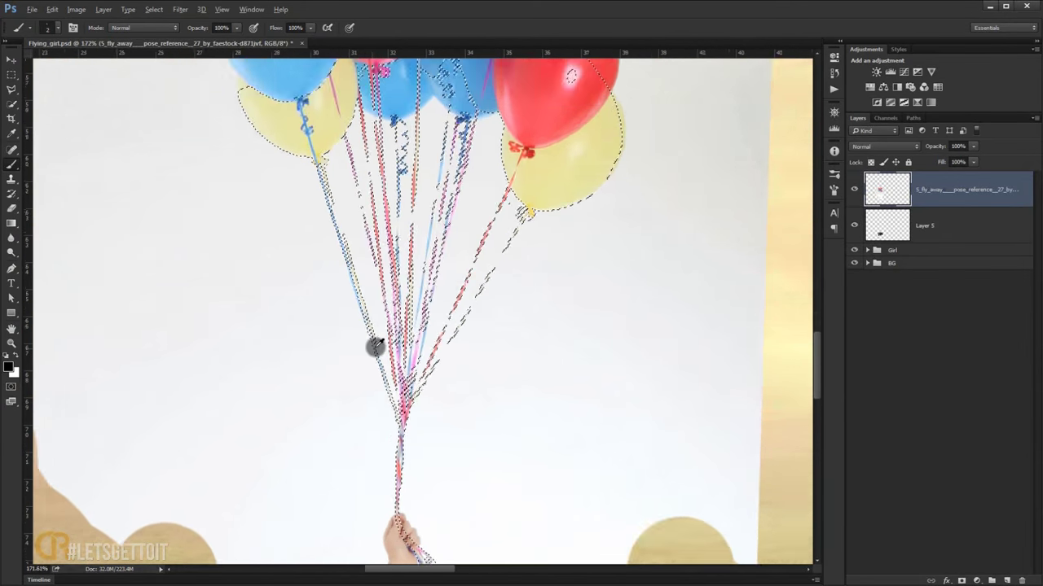
{"action": "key", "text": "ctrl+d"}
{"action": "scroll", "coordinate": [302, 326], "scroll_direction": "up", "scroll_amount": 1}
{"action": "left_click_drag", "start_coordinate": [302, 326], "coordinate": [270, 475]}
{"action": "key", "text": "ctrl+shift+d"}
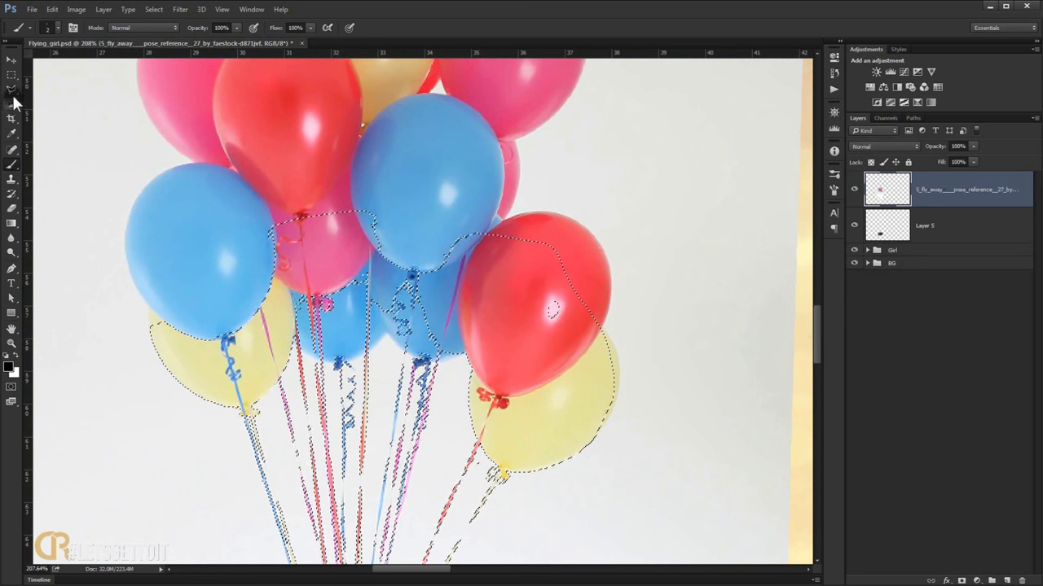
{"action": "left_click", "coordinate": [12, 104]}
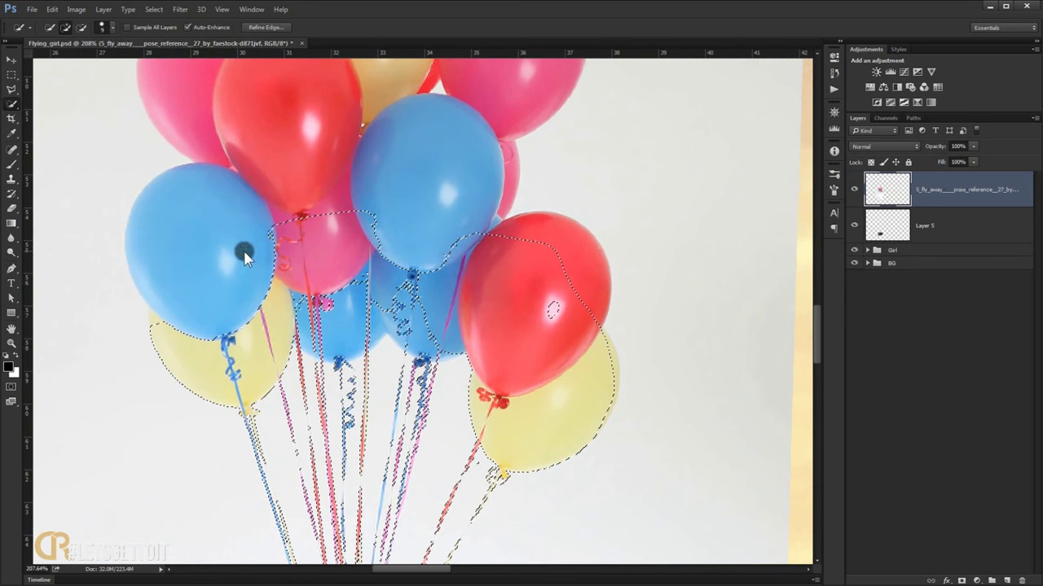
{"action": "left_click_drag", "start_coordinate": [250, 263], "coordinate": [256, 307]}
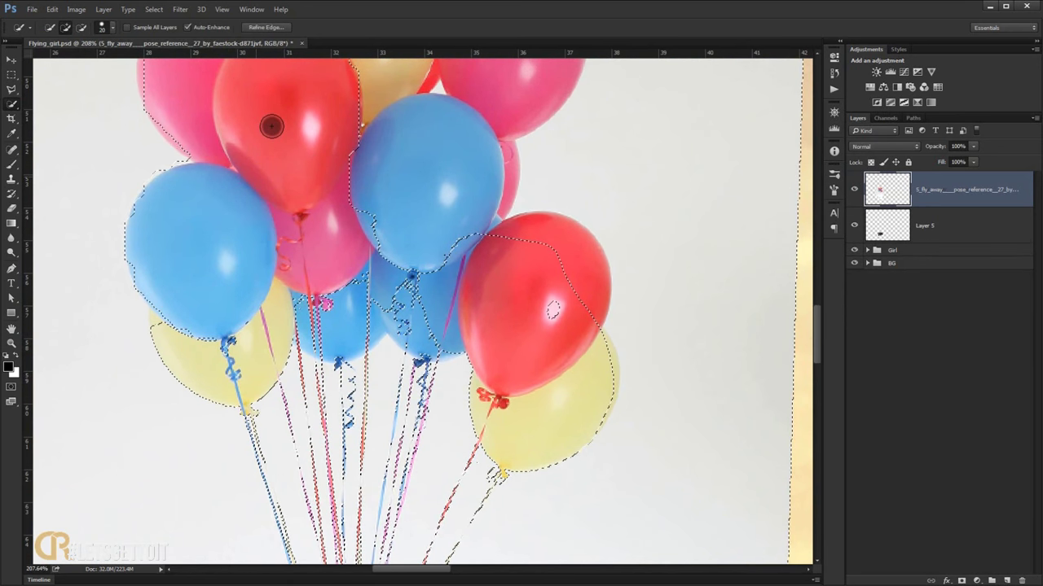
{"action": "scroll", "coordinate": [328, 154], "scroll_direction": "up", "scroll_amount": 3}
{"action": "left_click_drag", "start_coordinate": [328, 151], "coordinate": [485, 173]}
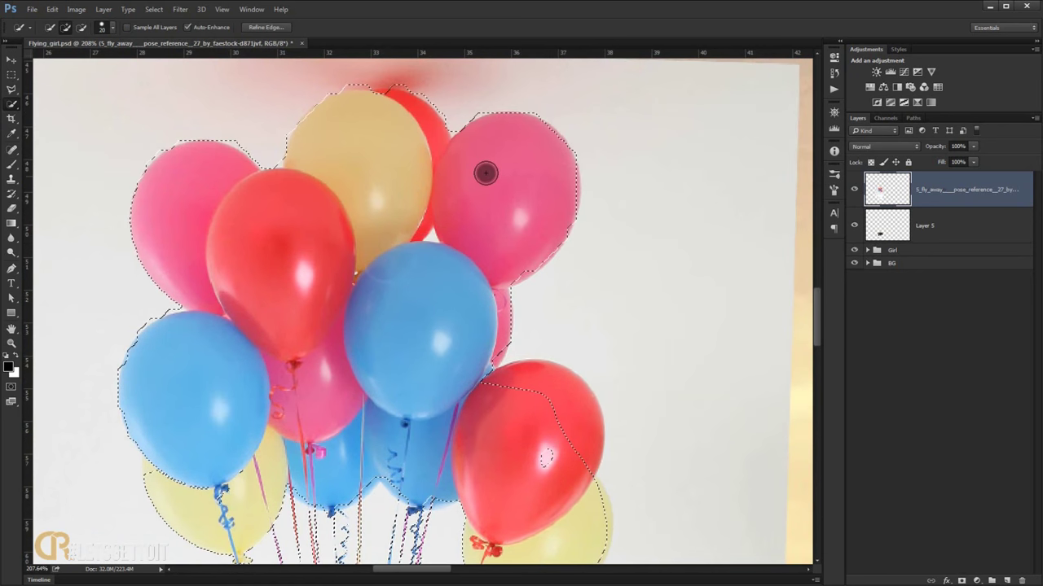
{"action": "scroll", "coordinate": [296, 175], "scroll_direction": "up", "scroll_amount": 1}
{"action": "scroll", "coordinate": [296, 174], "scroll_direction": "left", "scroll_amount": 1}
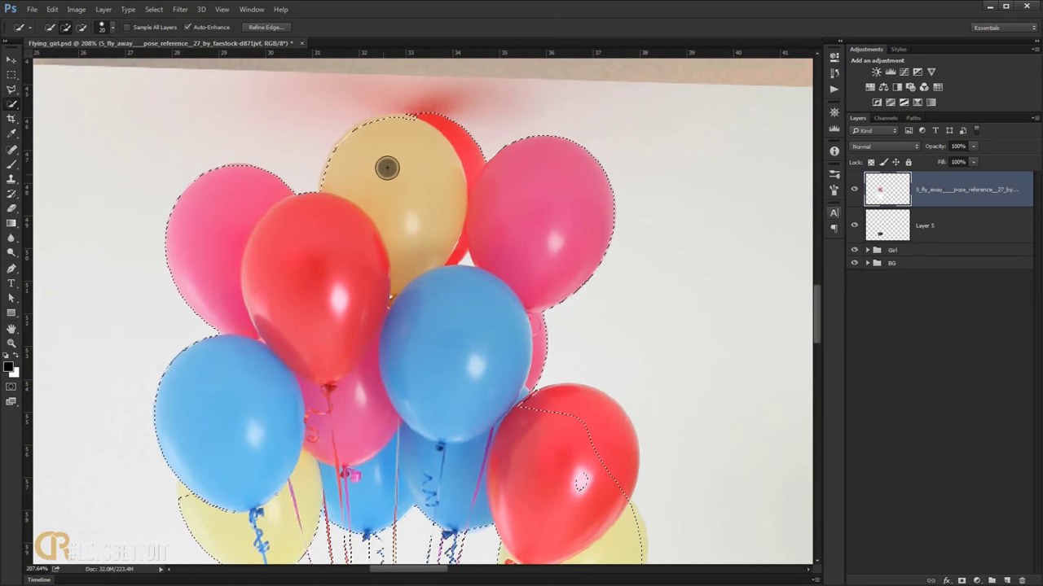
{"action": "scroll", "coordinate": [408, 148], "scroll_direction": "down", "scroll_amount": 2}
{"action": "left_click_drag", "start_coordinate": [546, 321], "coordinate": [583, 309]}
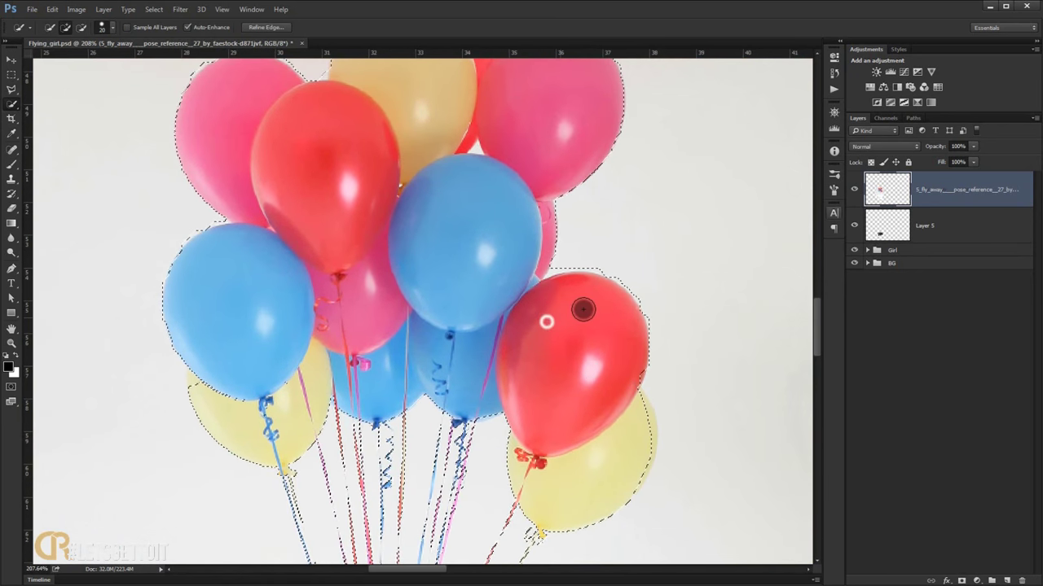
{"action": "scroll", "coordinate": [572, 380], "scroll_direction": "down", "scroll_amount": 3}
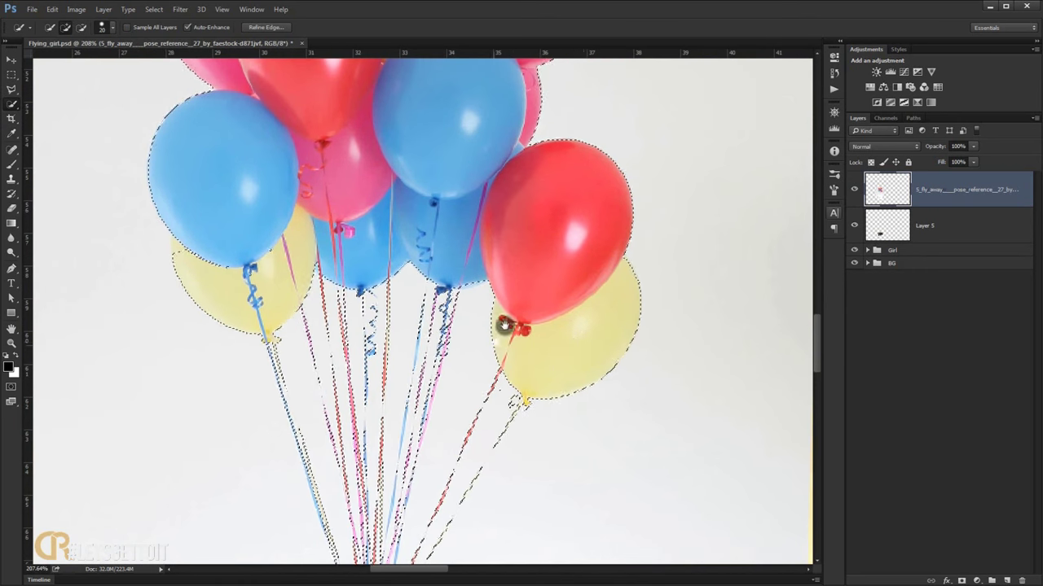
{"action": "scroll", "coordinate": [570, 313], "scroll_direction": "down", "scroll_amount": 2}
{"action": "scroll", "coordinate": [484, 260], "scroll_direction": "down", "scroll_amount": 5}
{"action": "scroll", "coordinate": [466, 298], "scroll_direction": "down", "scroll_amount": 1}
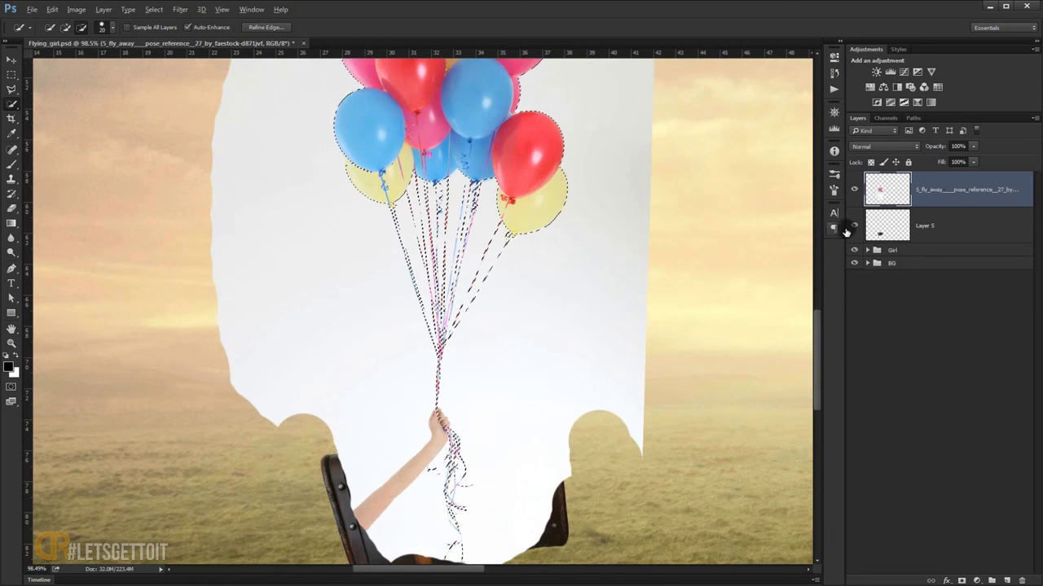
- Add a layer mask that hides everything outside the balloon selection
{"action": "left_click", "coordinate": [961, 580]}
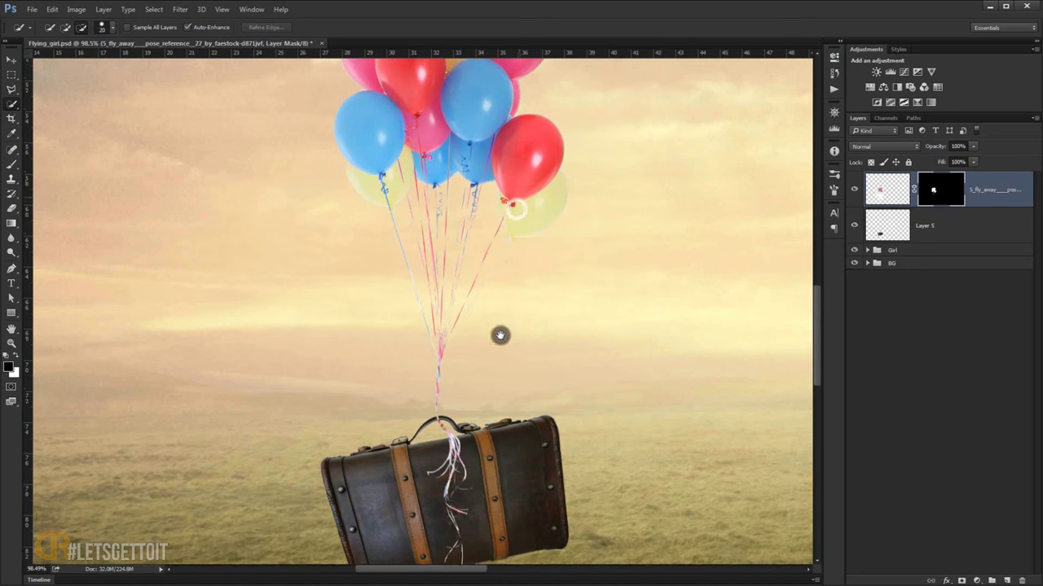
{"action": "scroll", "coordinate": [337, 298], "scroll_direction": "up", "scroll_amount": 3}
{"action": "scroll", "coordinate": [442, 302], "scroll_direction": "down", "scroll_amount": 3}
{"action": "scroll", "coordinate": [402, 420], "scroll_direction": "up", "scroll_amount": 3}
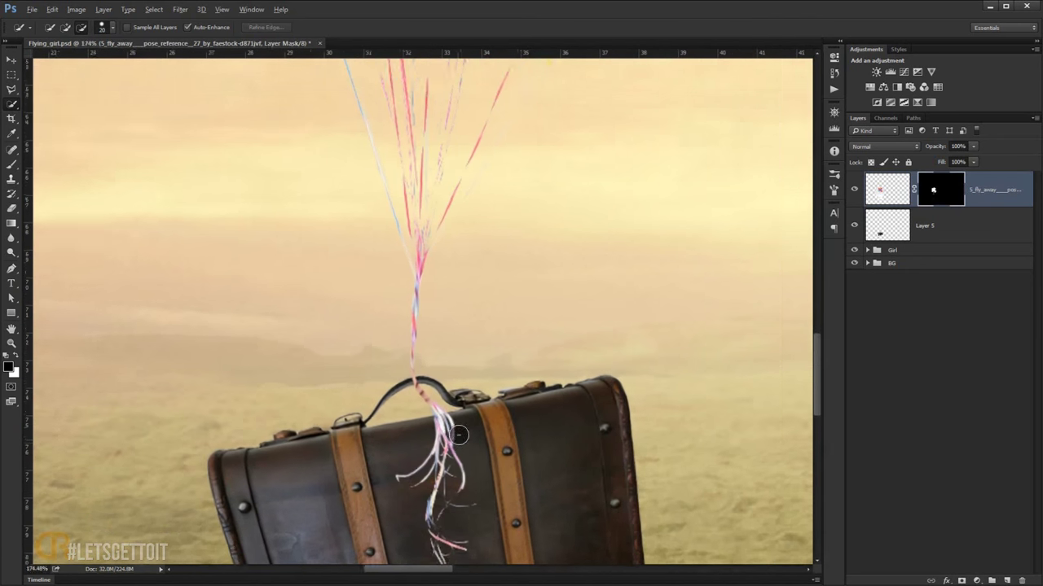
{"action": "scroll", "coordinate": [407, 383], "scroll_direction": "up", "scroll_amount": 3}
{"action": "scroll", "coordinate": [402, 365], "scroll_direction": "down", "scroll_amount": 3}
{"action": "scroll", "coordinate": [396, 314], "scroll_direction": "down", "scroll_amount": 2}
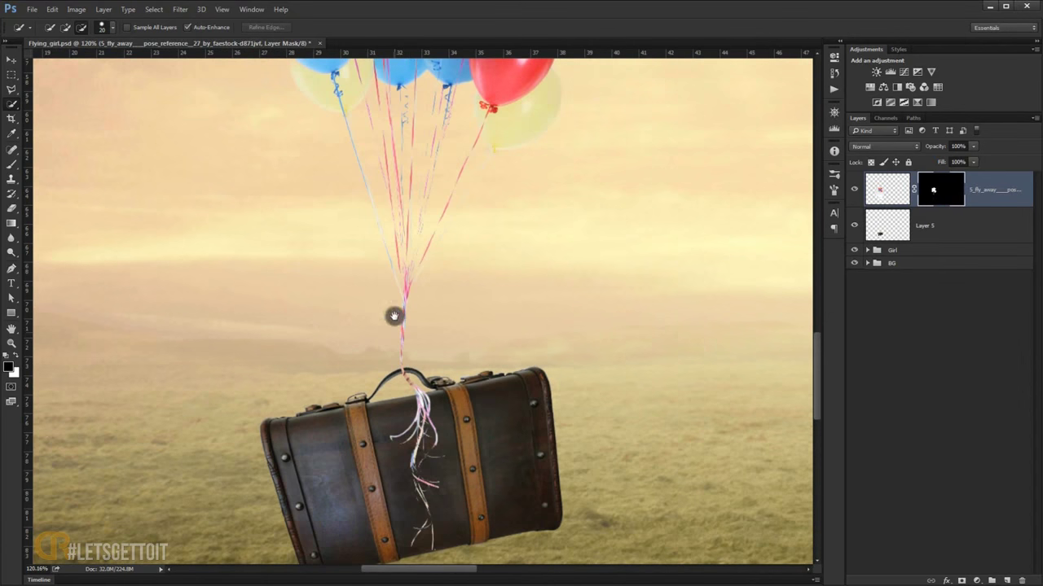
{"action": "scroll", "coordinate": [396, 239], "scroll_direction": "down", "scroll_amount": 2}
{"action": "scroll", "coordinate": [399, 374], "scroll_direction": "up", "scroll_amount": 1}
{"action": "scroll", "coordinate": [399, 374], "scroll_direction": "up", "scroll_amount": 3}
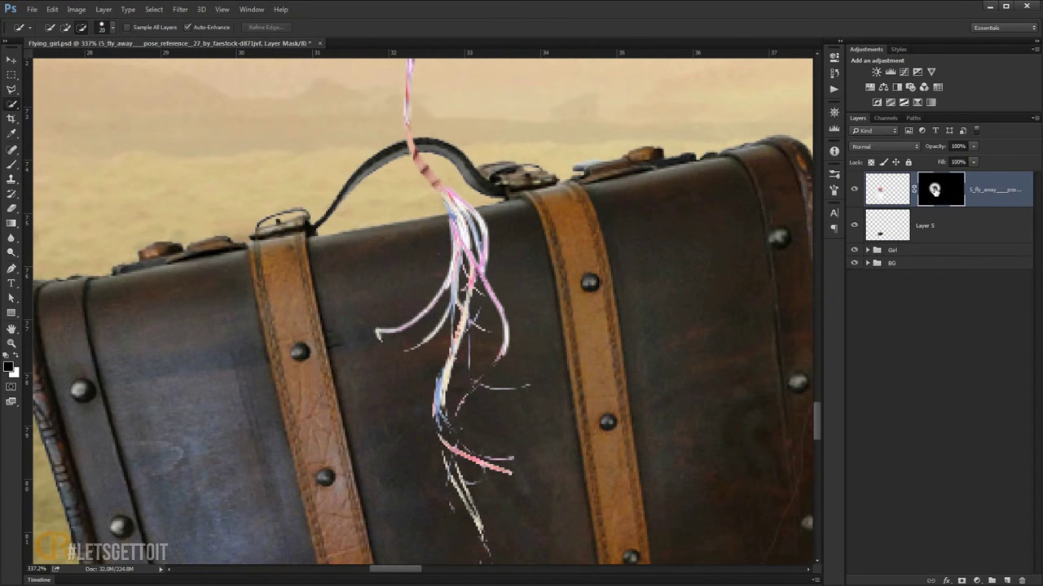
- Paint black on the mask over the stray strands and loose string tips
{"action": "left_click", "coordinate": [12, 166]}
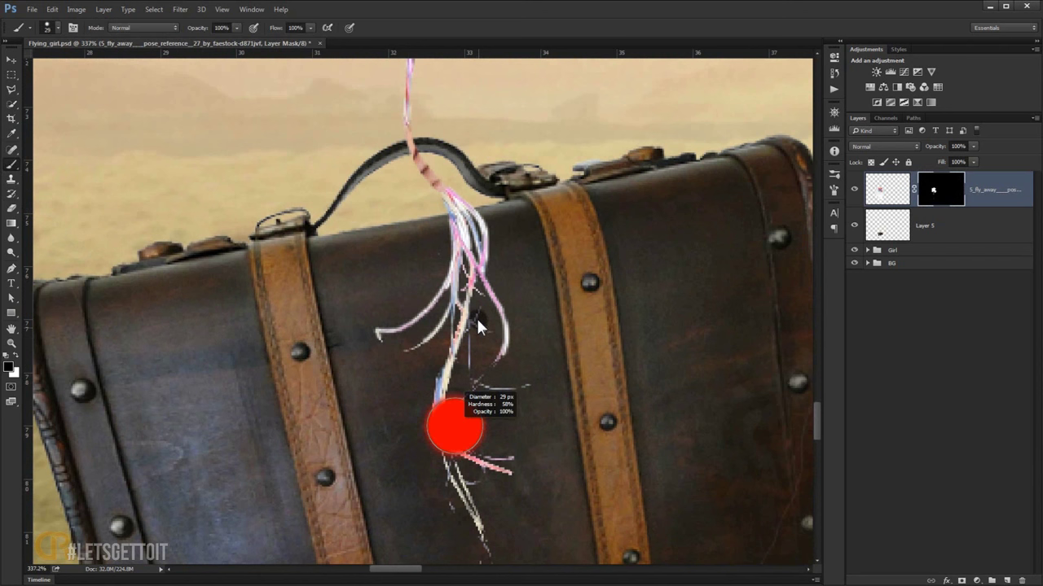
{"action": "mouse_move", "coordinate": [454, 426]}
{"action": "left_mouse_down"}
{"action": "mouse_move", "coordinate": [414, 402]}
{"action": "mouse_move", "coordinate": [491, 472]}
{"action": "mouse_move", "coordinate": [489, 508]}
{"action": "mouse_move", "coordinate": [473, 420]}
{"action": "mouse_move", "coordinate": [500, 366]}
{"action": "mouse_move", "coordinate": [372, 345]}
{"action": "mouse_move", "coordinate": [437, 349]}
{"action": "mouse_move", "coordinate": [517, 333]}
{"action": "mouse_move", "coordinate": [407, 305]}
{"action": "mouse_move", "coordinate": [436, 303]}
{"action": "left_mouse_up"}
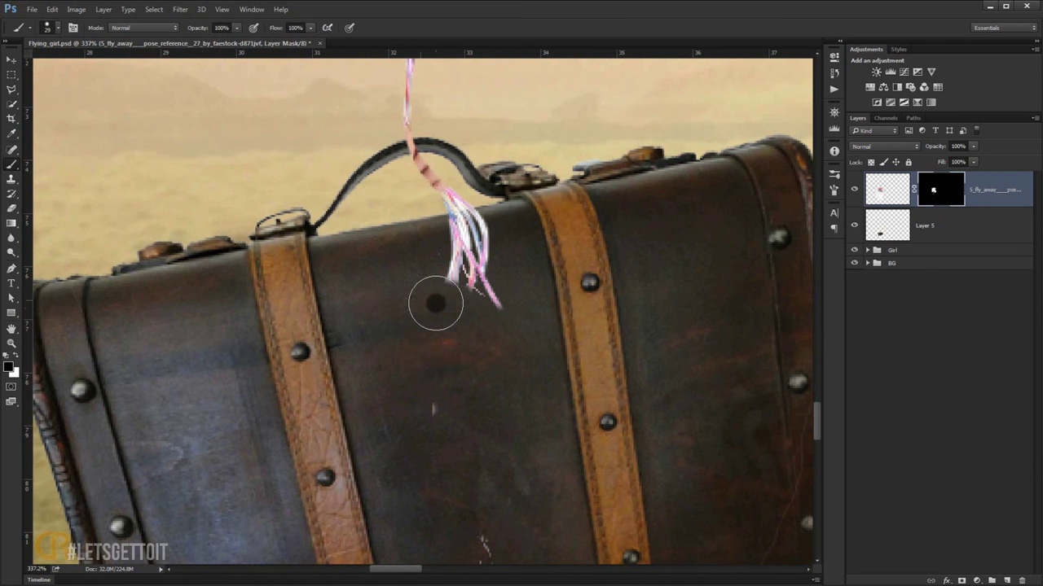
{"action": "scroll", "coordinate": [436, 303], "scroll_direction": "up", "scroll_amount": 3}
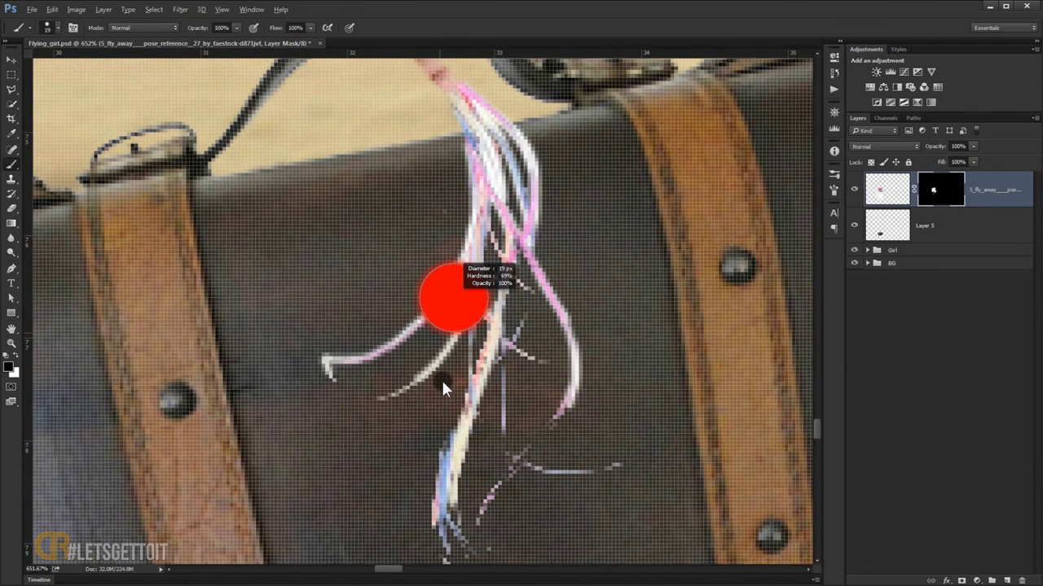
{"action": "mouse_move", "coordinate": [349, 309]}
{"action": "left_mouse_down"}
{"action": "mouse_move", "coordinate": [428, 330]}
{"action": "mouse_move", "coordinate": [558, 337]}
{"action": "mouse_move", "coordinate": [491, 321]}
{"action": "left_mouse_up"}
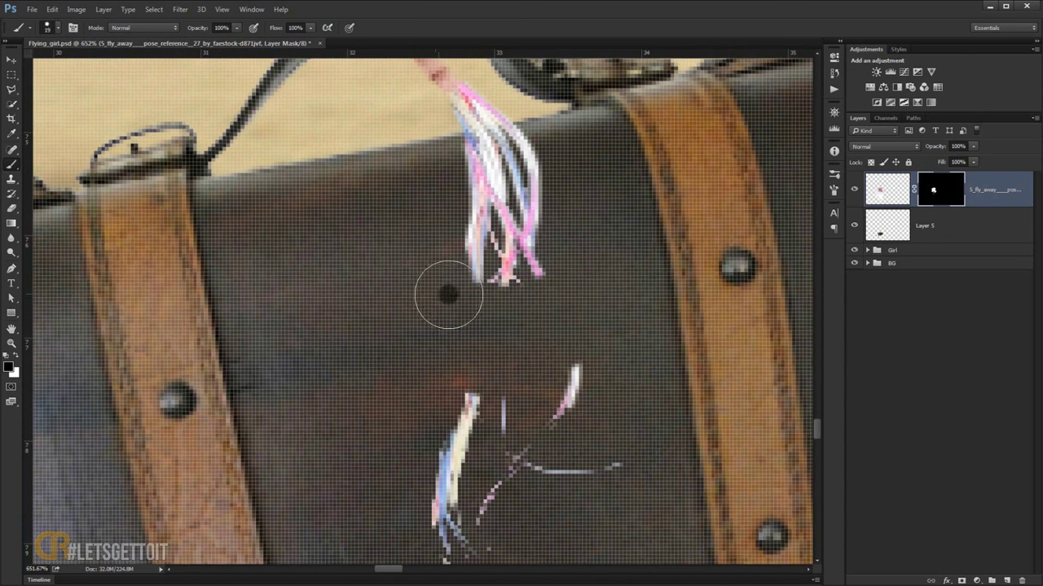
{"action": "mouse_move", "coordinate": [448, 296]}
{"action": "left_mouse_down"}
{"action": "mouse_move", "coordinate": [533, 302]}
{"action": "mouse_move", "coordinate": [561, 279]}
{"action": "mouse_move", "coordinate": [534, 305]}
{"action": "left_mouse_up"}
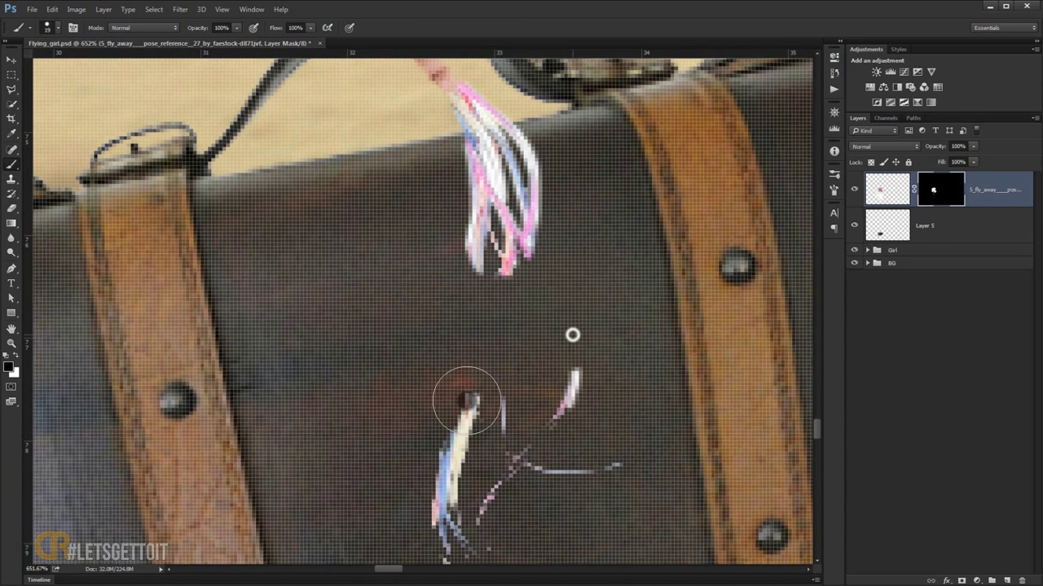
{"action": "left_click_drag", "start_coordinate": [465, 396], "coordinate": [619, 414]}
- Mask out the remaining string bits on the suitcase front and bottom, then fit on screen
{"action": "scroll", "coordinate": [571, 418], "scroll_direction": "down", "scroll_amount": 3}
{"action": "scroll", "coordinate": [571, 418], "scroll_direction": "down", "scroll_amount": 2}
{"action": "scroll", "coordinate": [562, 405], "scroll_direction": "down", "scroll_amount": 2}
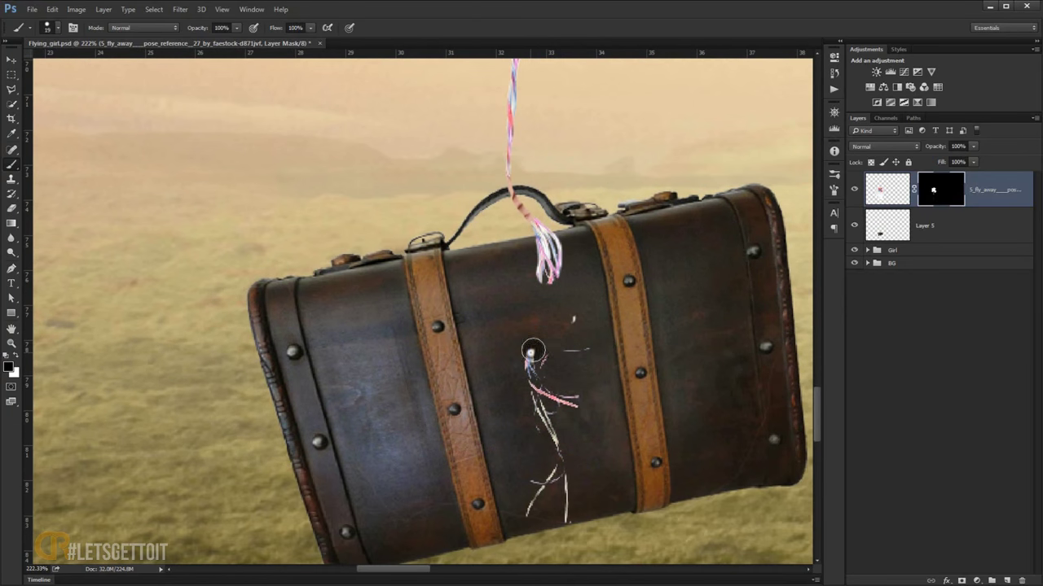
{"action": "left_click_drag", "start_coordinate": [537, 384], "coordinate": [602, 303]}
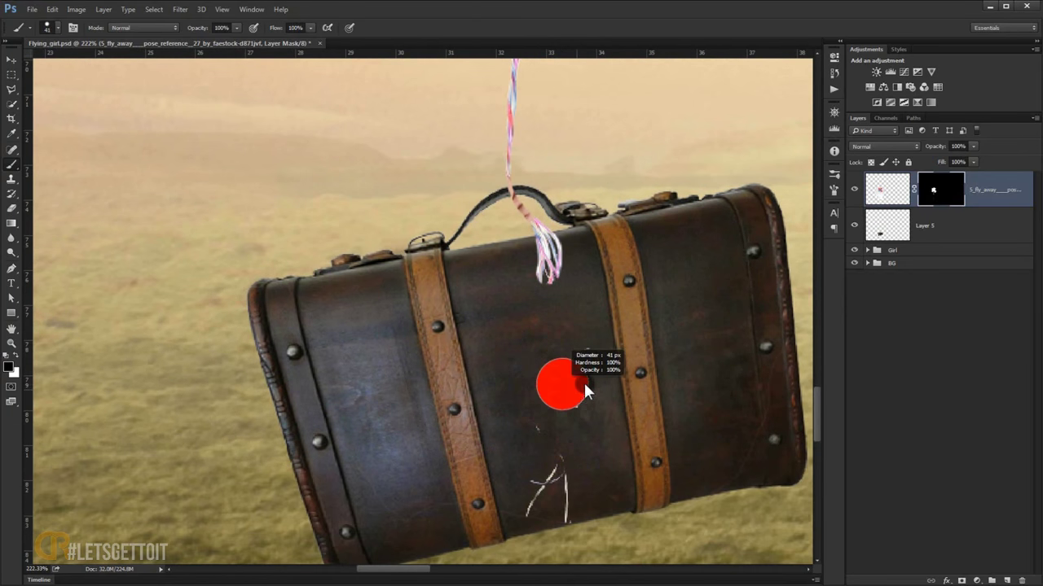
{"action": "left_click_drag", "start_coordinate": [550, 476], "coordinate": [542, 509]}
{"action": "scroll", "coordinate": [799, 293], "scroll_direction": "down", "scroll_amount": 3}
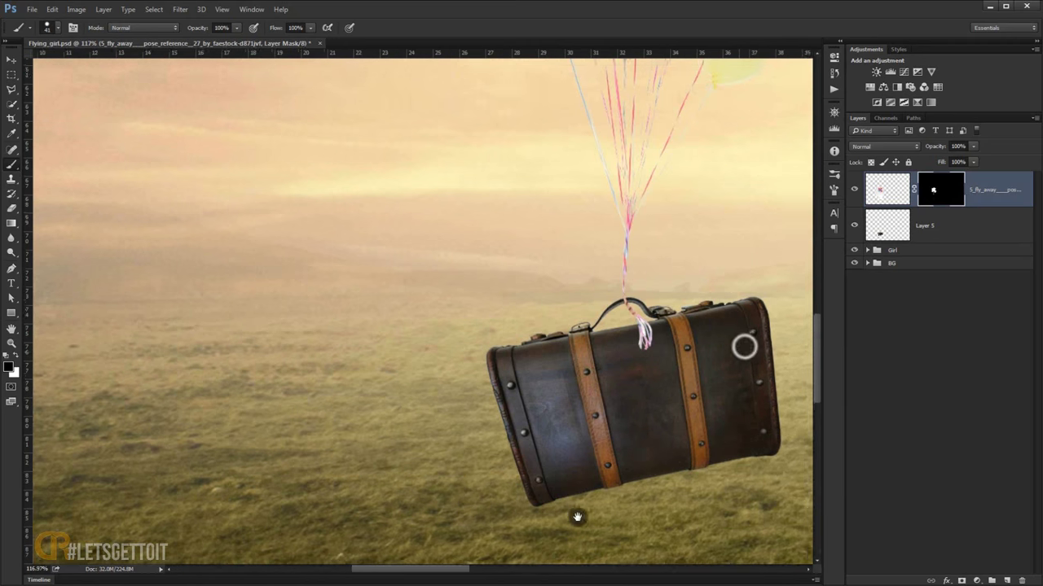
{"action": "left_click_drag", "start_coordinate": [808, 230], "coordinate": [644, 398]}
{"action": "scroll", "coordinate": [530, 280], "scroll_direction": "up", "scroll_amount": 5}
{"action": "scroll", "coordinate": [530, 279], "scroll_direction": "down", "scroll_amount": 3}
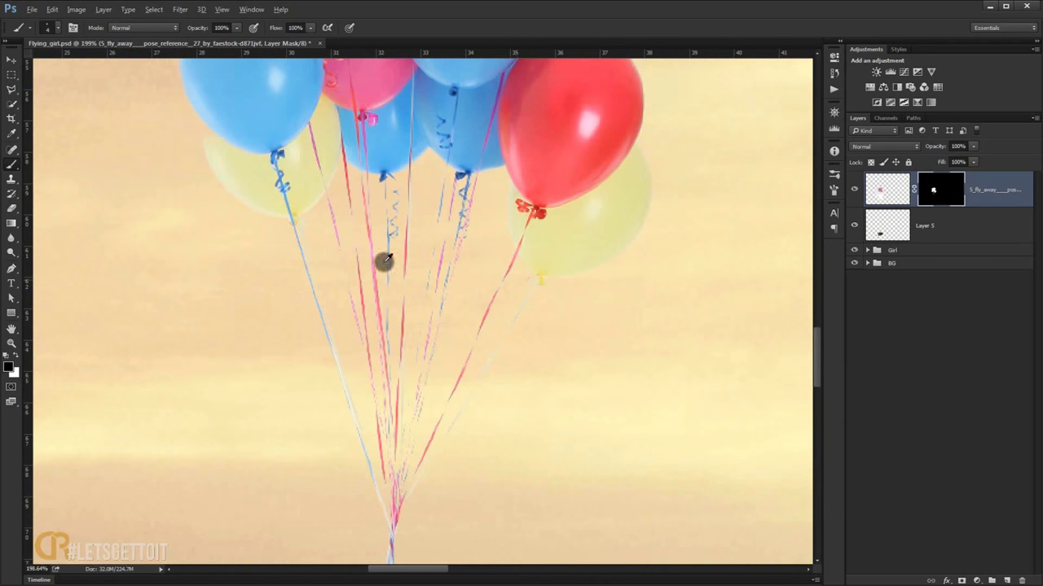
{"action": "key", "text": "ctrl+0"}
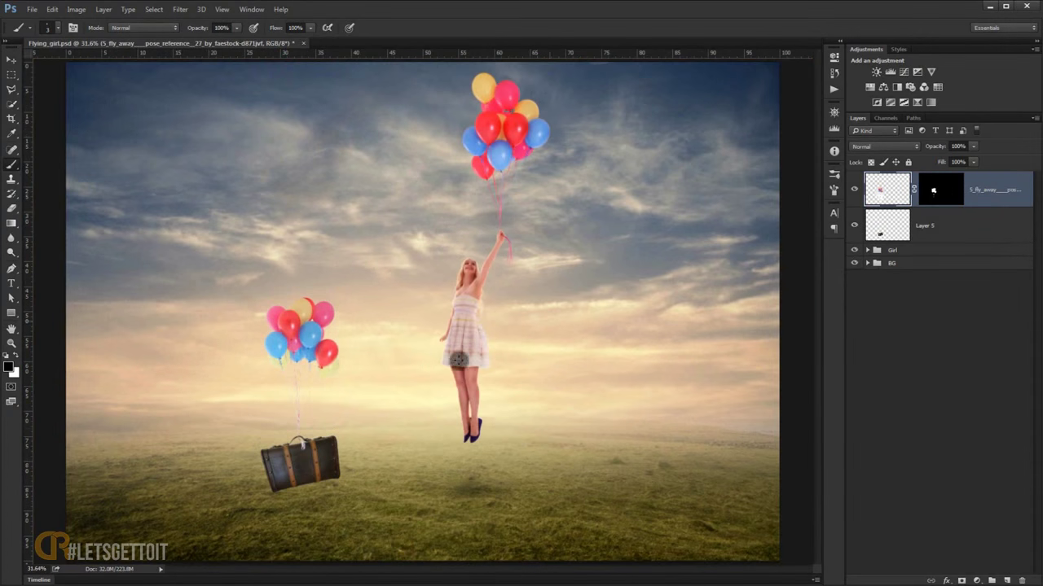
- Nudge the balloon layer slightly right so the string ends land on the suitcase handle
{"action": "left_click", "coordinate": [12, 59]}
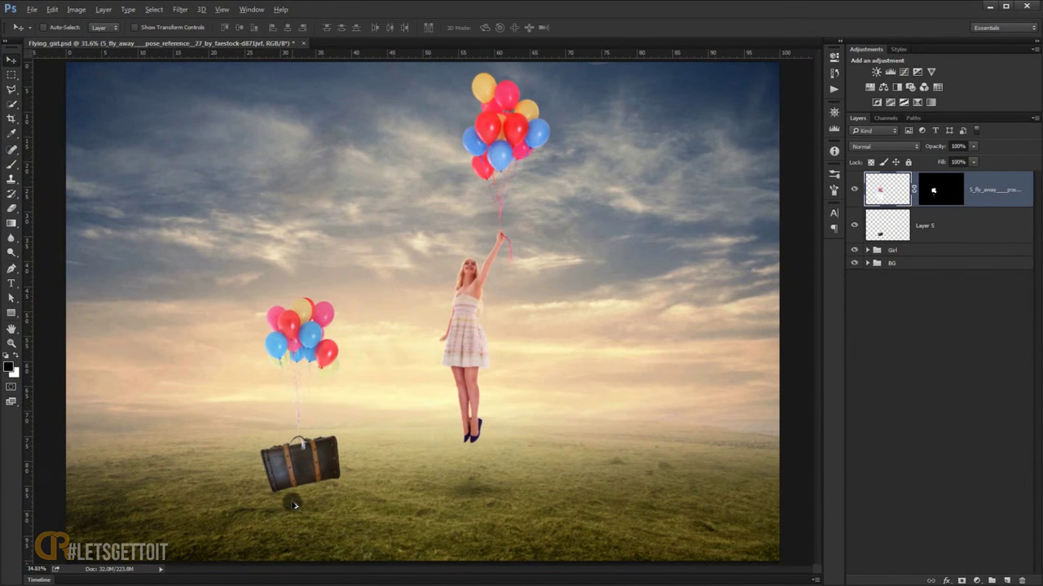
{"action": "scroll", "coordinate": [292, 468], "scroll_direction": "up", "scroll_amount": 3}
{"action": "scroll", "coordinate": [296, 459], "scroll_direction": "up", "scroll_amount": 1}
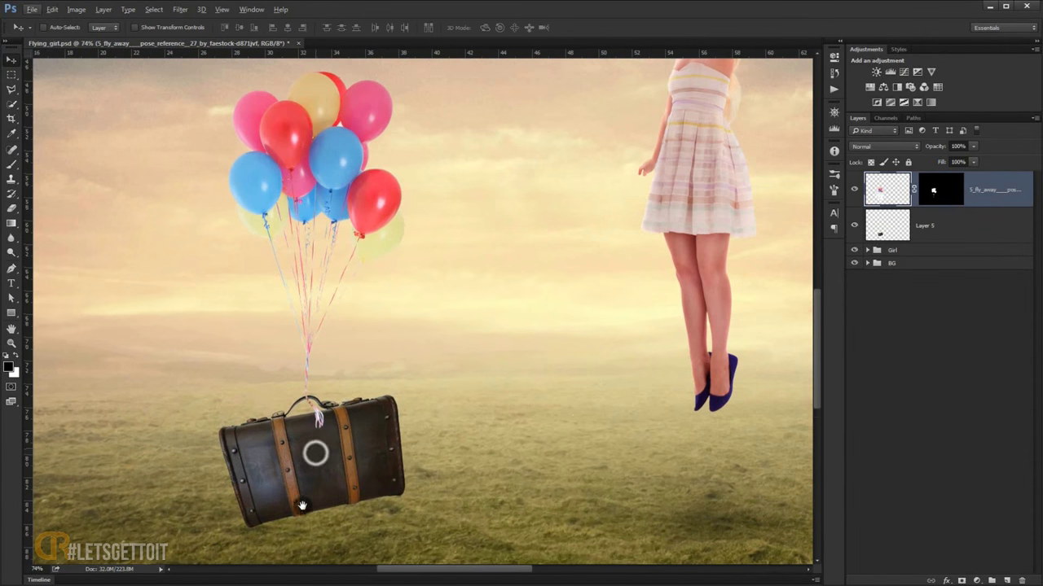
{"action": "scroll", "coordinate": [308, 443], "scroll_direction": "up", "scroll_amount": 1}
{"action": "scroll", "coordinate": [294, 505], "scroll_direction": "up", "scroll_amount": 1}
{"action": "scroll", "coordinate": [286, 493], "scroll_direction": "up", "scroll_amount": 5}
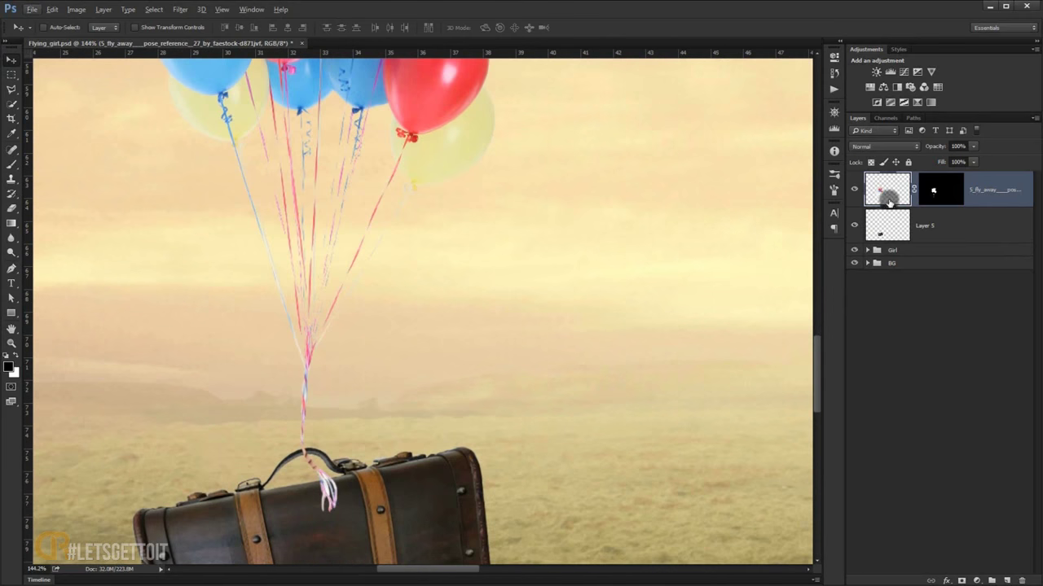
{"action": "scroll", "coordinate": [343, 429], "scroll_direction": "up", "scroll_amount": 2}
{"action": "scroll", "coordinate": [313, 475], "scroll_direction": "up", "scroll_amount": 2}
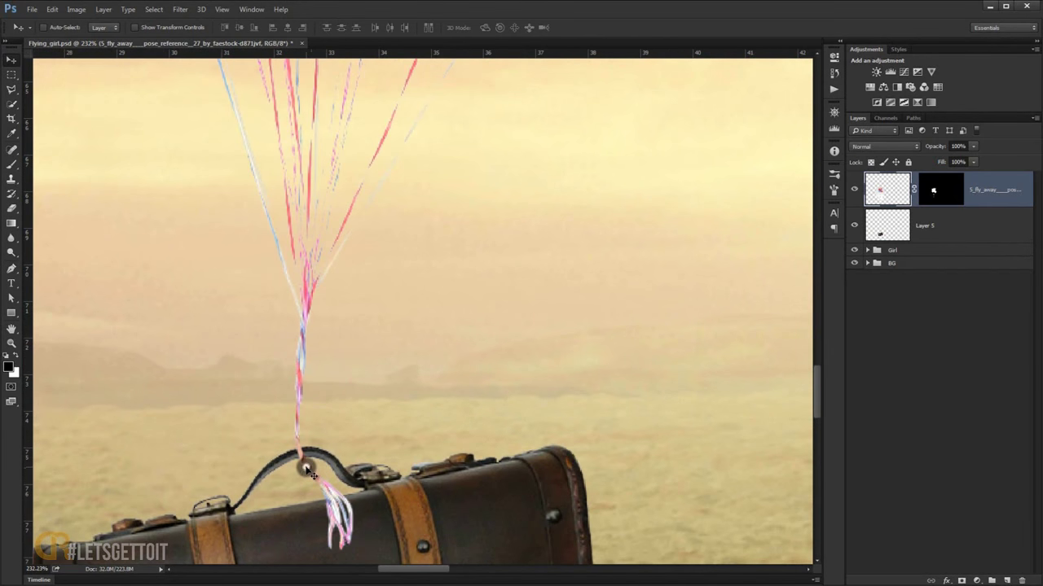
{"action": "left_click_drag", "start_coordinate": [306, 470], "coordinate": [317, 467]}
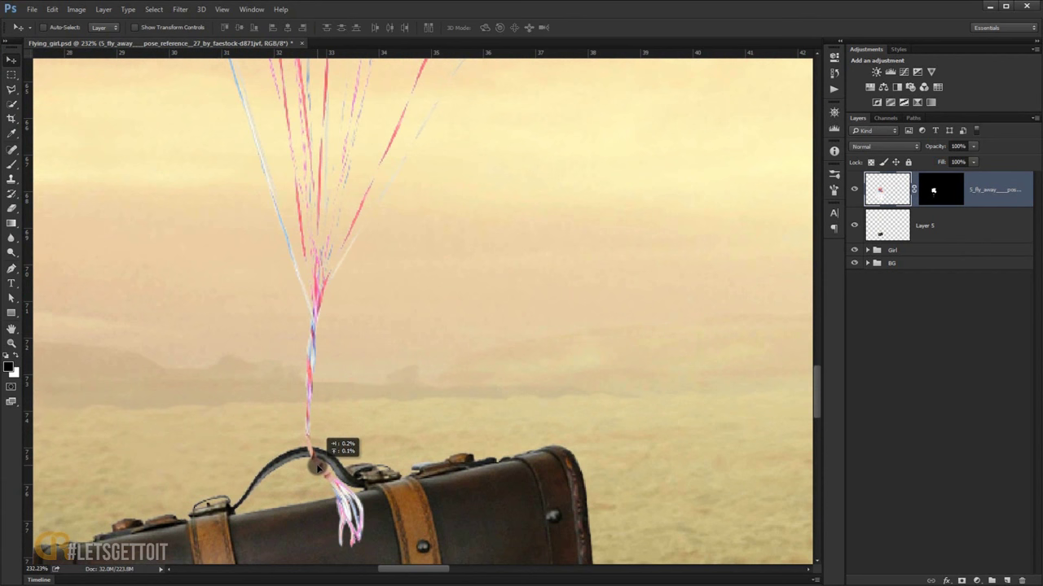
{"action": "left_click_drag", "start_coordinate": [318, 467], "coordinate": [316, 464]}
{"action": "scroll", "coordinate": [306, 405], "scroll_direction": "down", "scroll_amount": 5}
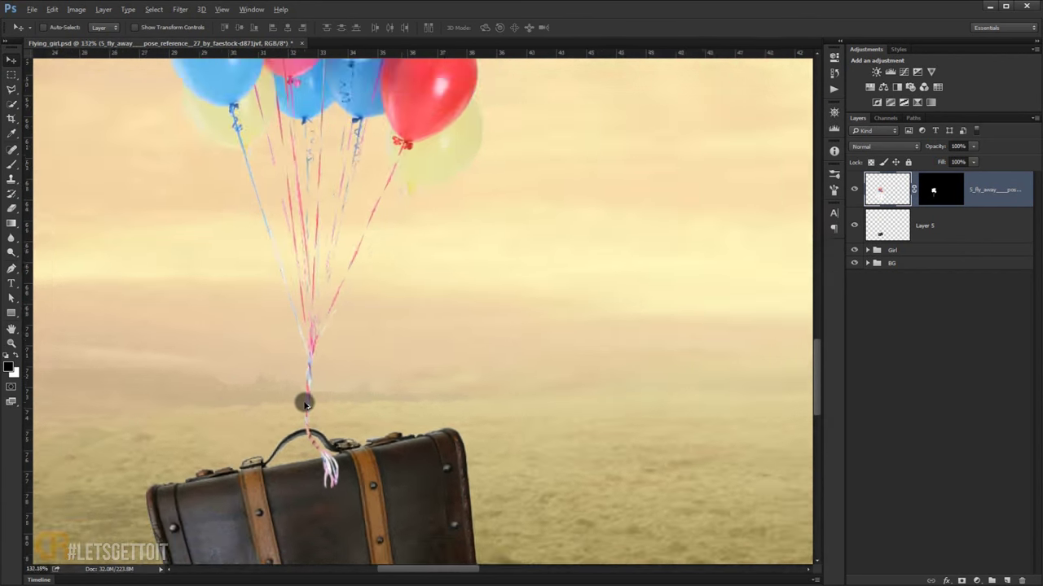
{"action": "scroll", "coordinate": [306, 404], "scroll_direction": "down", "scroll_amount": 2}
{"action": "mouse_move", "coordinate": [347, 382]}
{"action": "left_mouse_down"}
{"action": "mouse_move", "coordinate": [274, 379]}
{"action": "mouse_move", "coordinate": [228, 351]}
{"action": "left_mouse_up"}
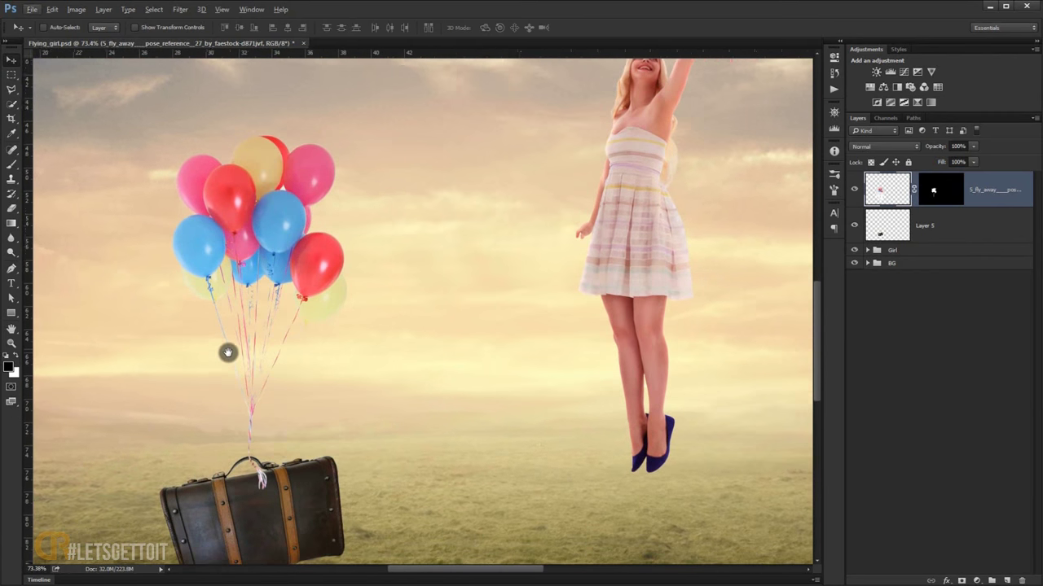
- Enable an Inner Glow on the balloon layer with a dark glow colour
{"action": "double_click", "coordinate": [1023, 199]}
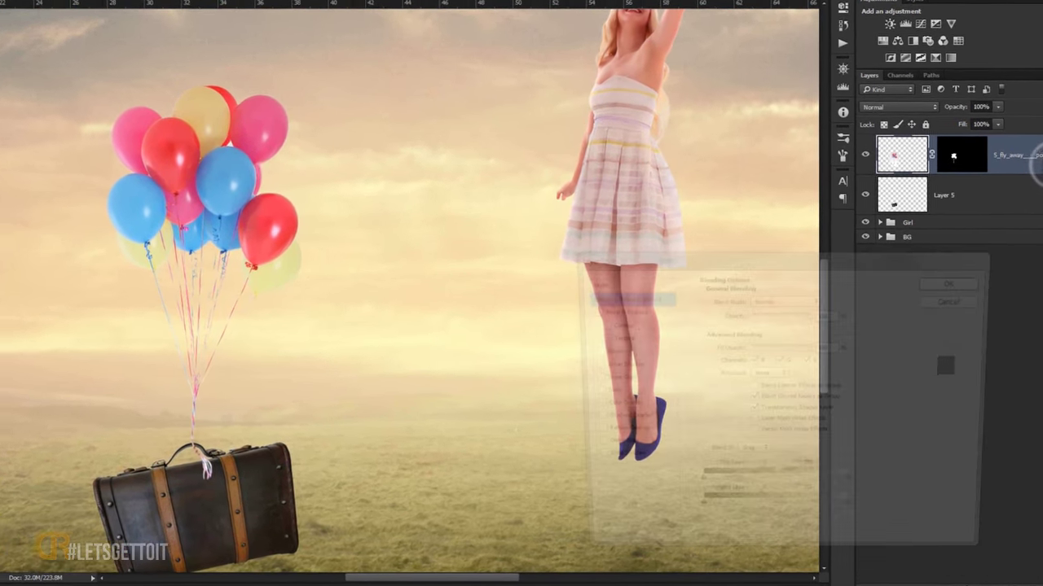
{"action": "left_click", "coordinate": [607, 364]}
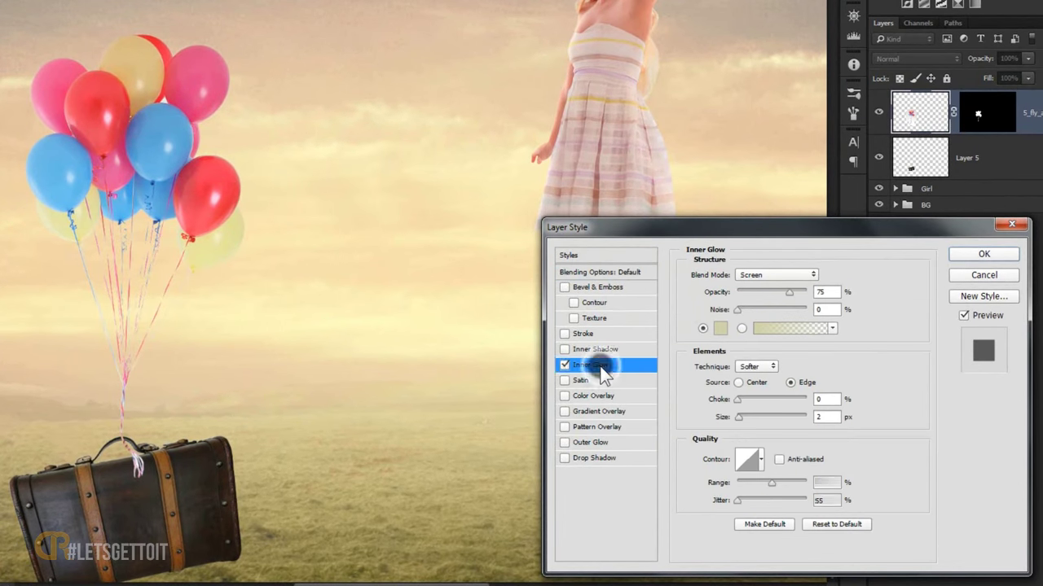
{"action": "left_click", "coordinate": [717, 328]}
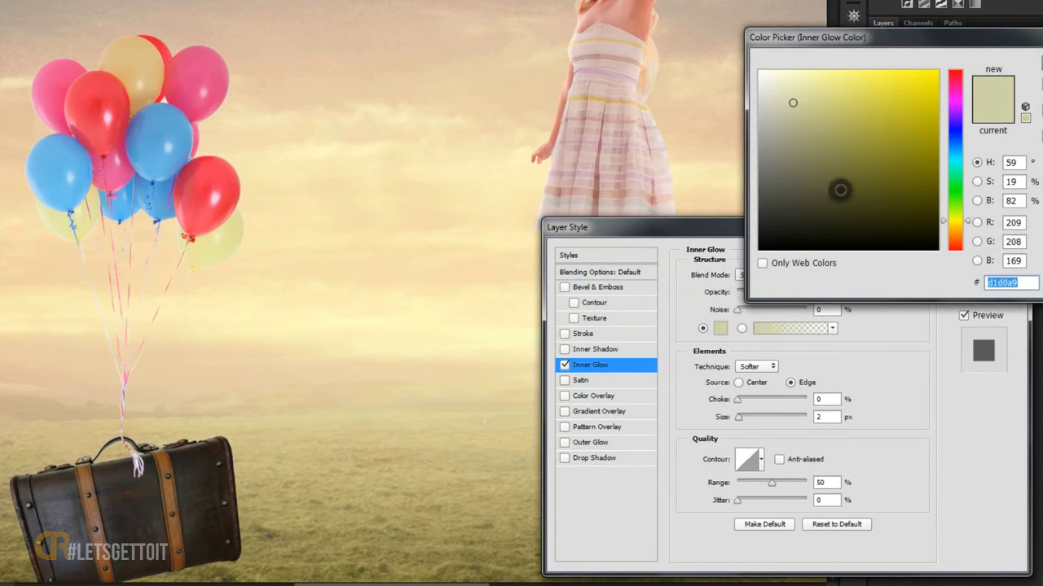
{"action": "left_click", "coordinate": [801, 214]}
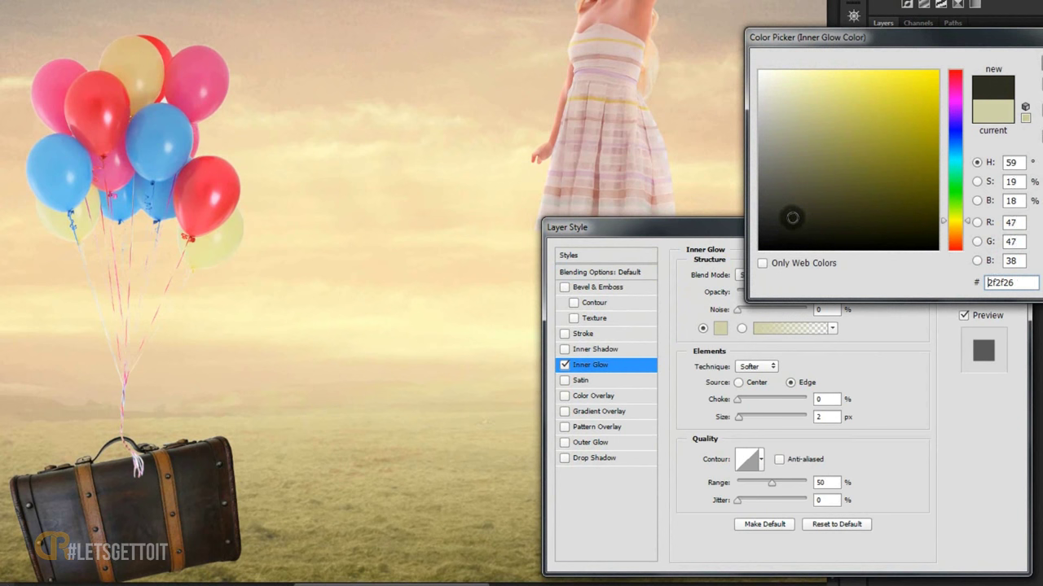
{"action": "left_click_drag", "start_coordinate": [792, 217], "coordinate": [791, 217]}
{"action": "key", "text": "Return"}
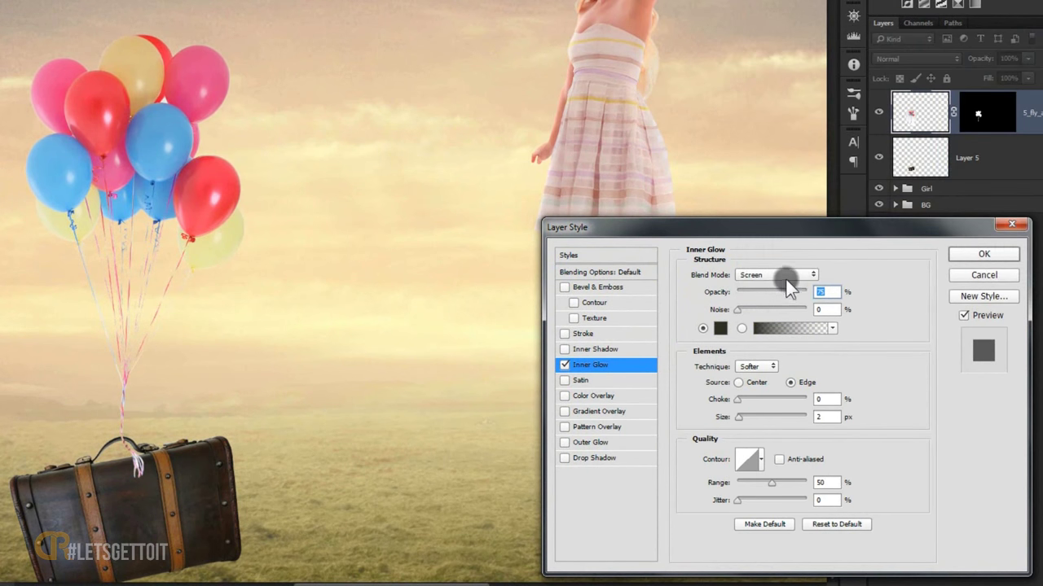
- Set the glow to Color Burn, 32% opacity and 16 px size, comparing the preview
{"action": "left_click", "coordinate": [785, 277]}
{"action": "left_click", "coordinate": [781, 328]}
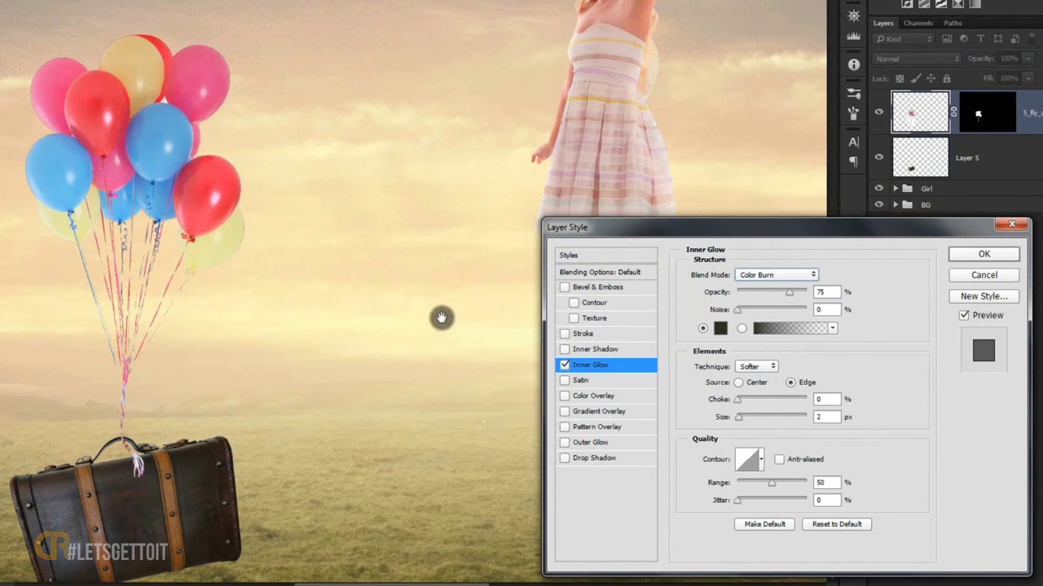
{"action": "left_click_drag", "start_coordinate": [786, 294], "coordinate": [758, 294]}
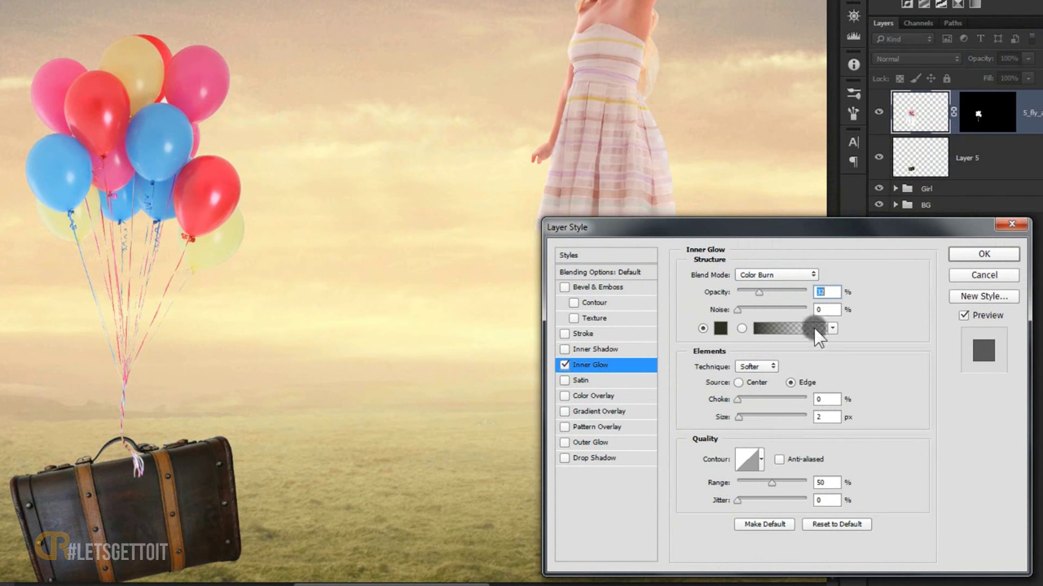
{"action": "left_click", "coordinate": [741, 419]}
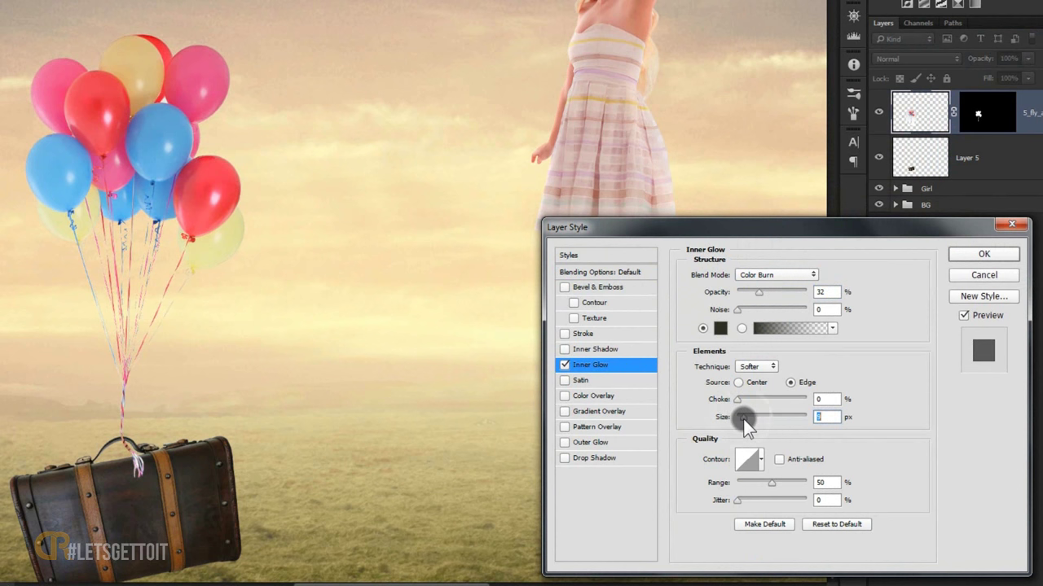
{"action": "left_click_drag", "start_coordinate": [742, 419], "coordinate": [746, 419]}
{"action": "left_click", "coordinate": [961, 316]}
{"action": "left_click", "coordinate": [961, 316]}
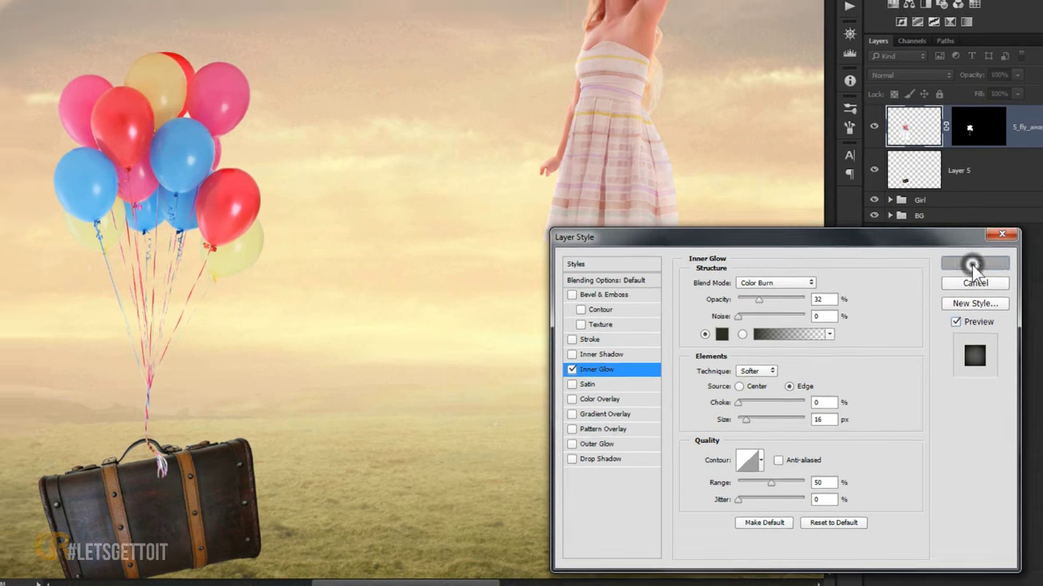
- Apply the Inner Glow and toggle the effect to compare the balloons with and without it
{"action": "left_click", "coordinate": [976, 257]}
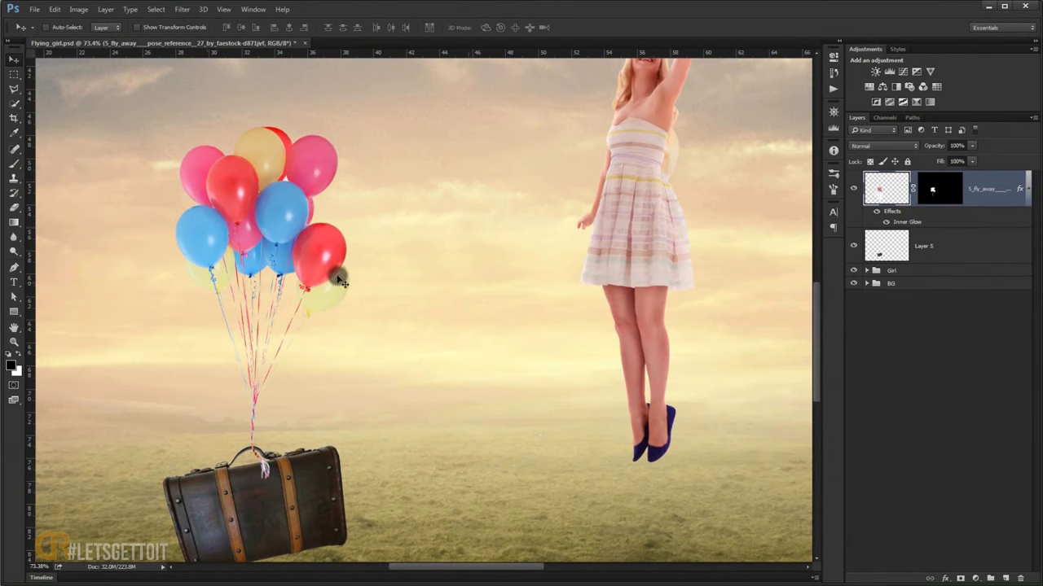
{"action": "scroll", "coordinate": [462, 239], "scroll_direction": "up", "scroll_amount": 3}
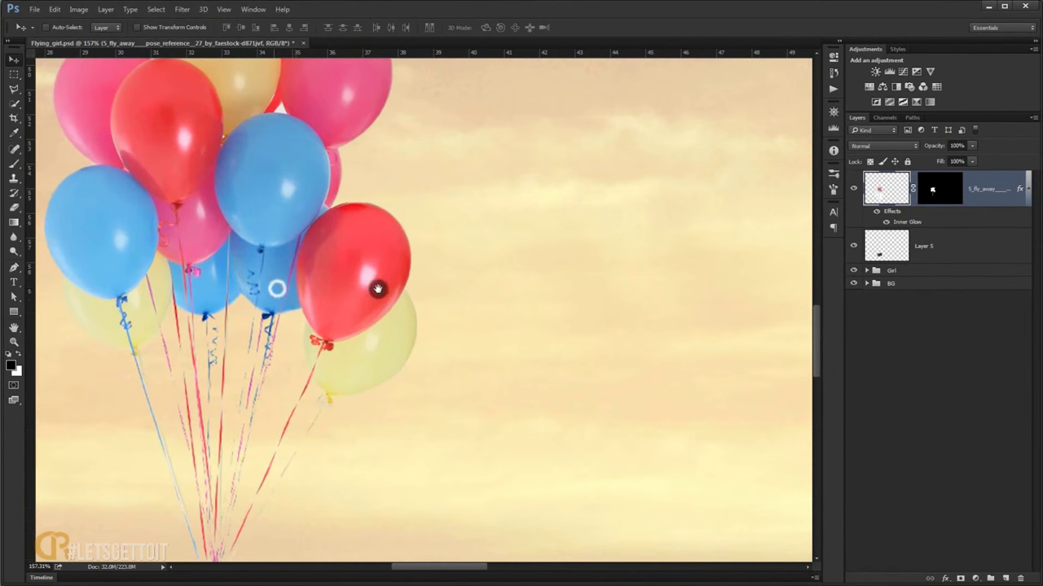
{"action": "left_click", "coordinate": [876, 211]}
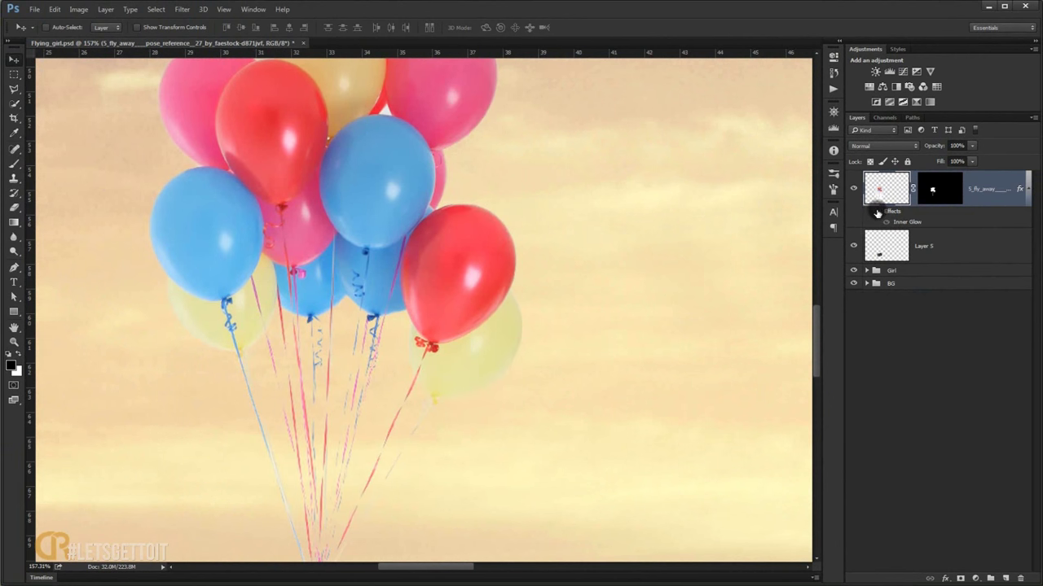
{"action": "left_click", "coordinate": [877, 211]}
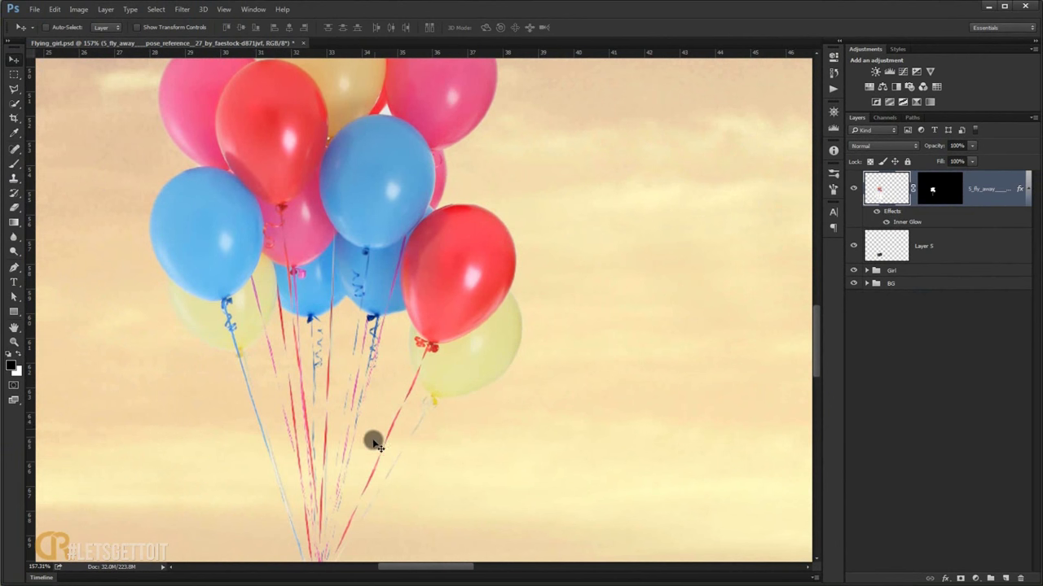
{"action": "scroll", "coordinate": [364, 451], "scroll_direction": "down", "scroll_amount": 2}
{"action": "scroll", "coordinate": [239, 435], "scroll_direction": "down", "scroll_amount": 2}
{"action": "scroll", "coordinate": [247, 514], "scroll_direction": "down", "scroll_amount": 1}
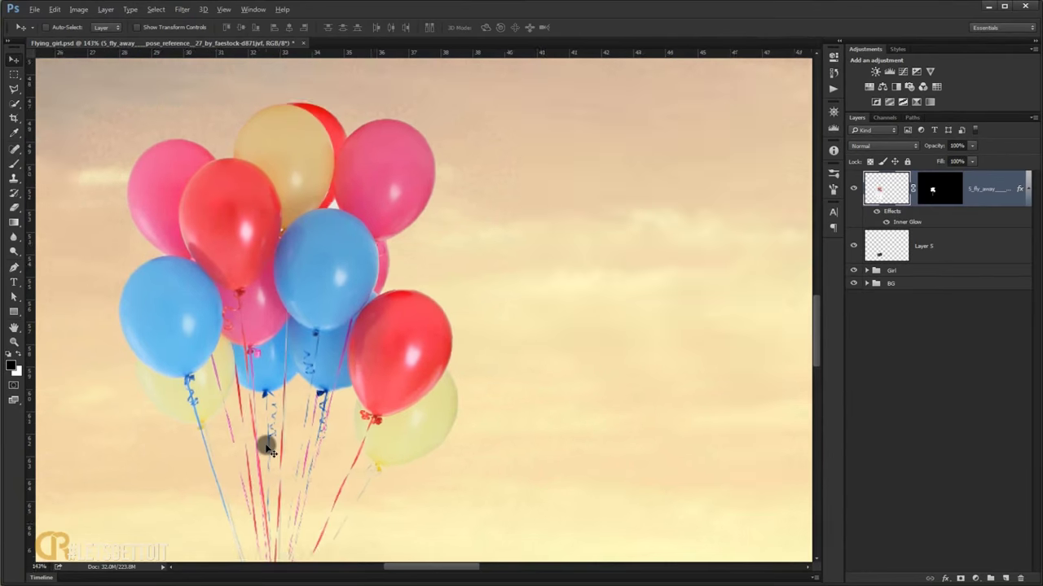
{"action": "scroll", "coordinate": [263, 442], "scroll_direction": "down", "scroll_amount": 2}
- Recheck the glow and add a new empty Layer 7 above the balloons
{"action": "left_click_drag", "start_coordinate": [283, 466], "coordinate": [319, 251]}
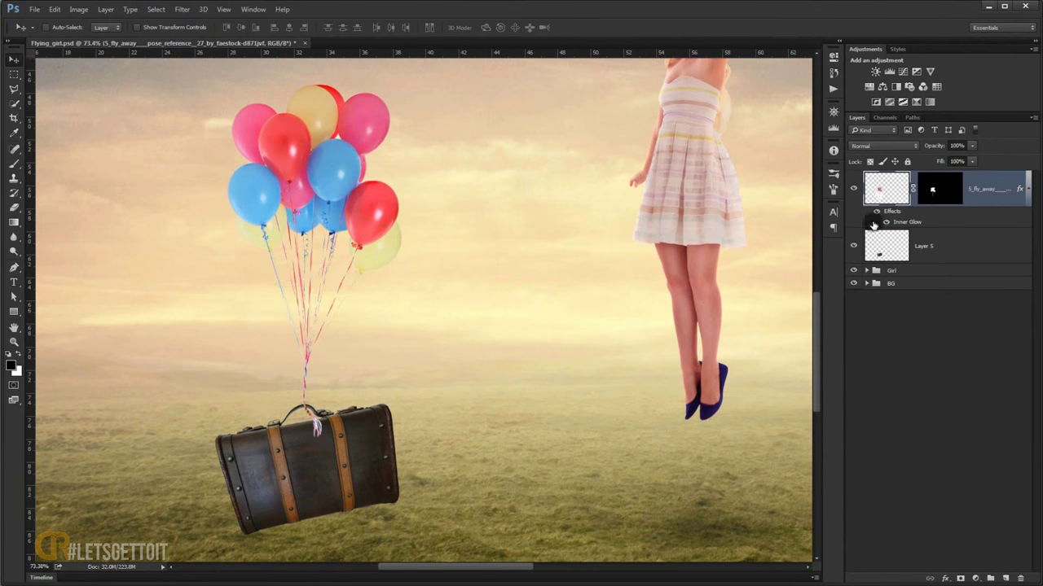
{"action": "left_click", "coordinate": [874, 216]}
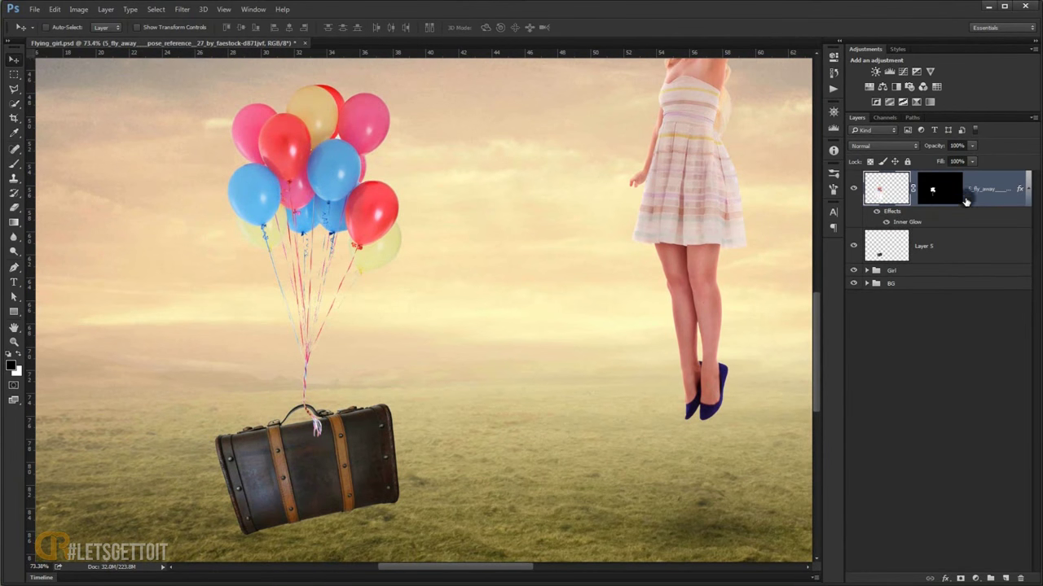
{"action": "left_click", "coordinate": [1006, 577]}
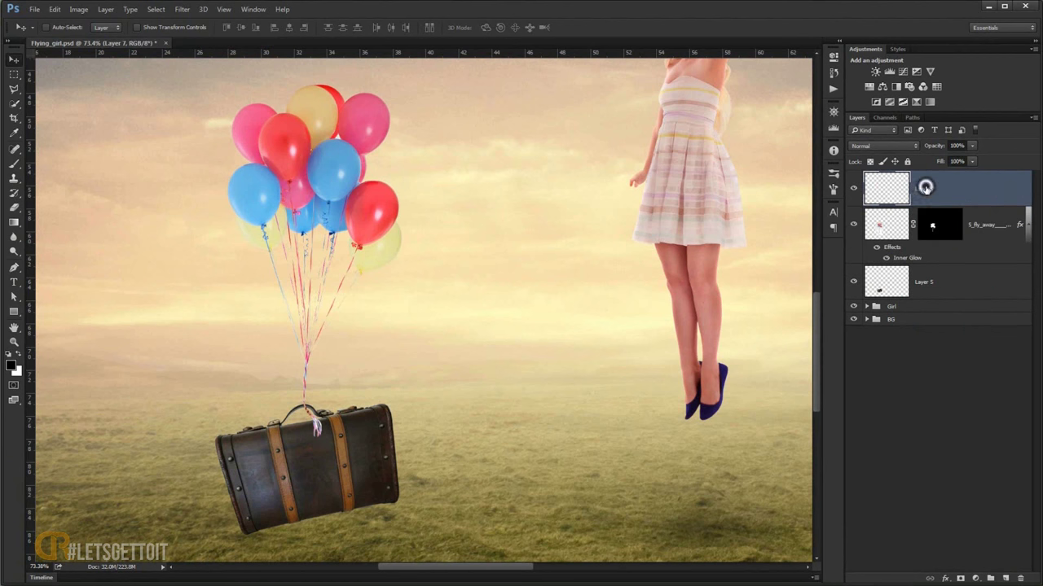
- Name the new layer Strings and choose a 2 px brush with 100% hardness
{"action": "double_click", "coordinate": [925, 188]}
{"action": "type", "text": "Strings"}
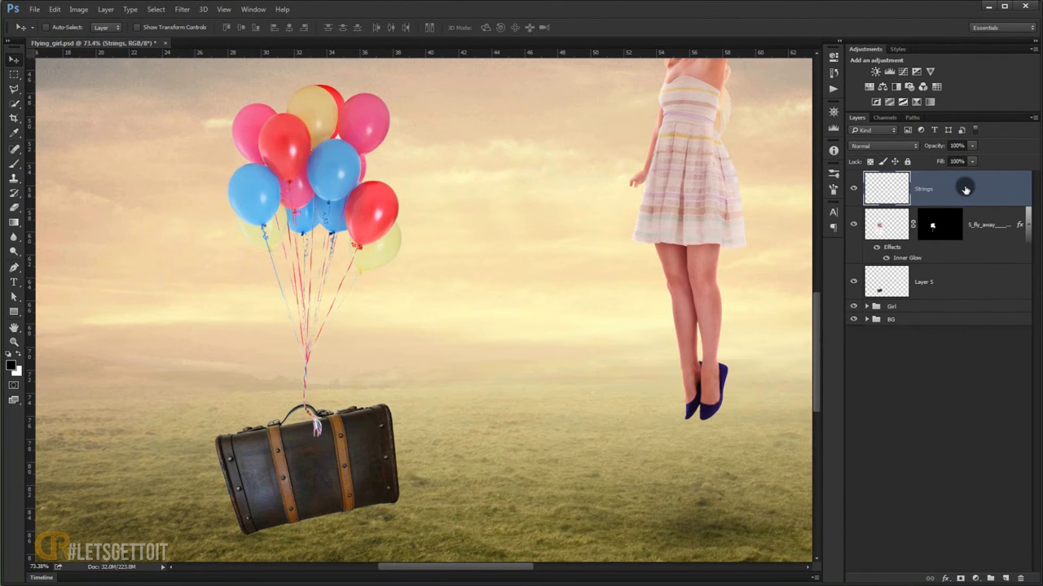
{"action": "left_click", "coordinate": [14, 163]}
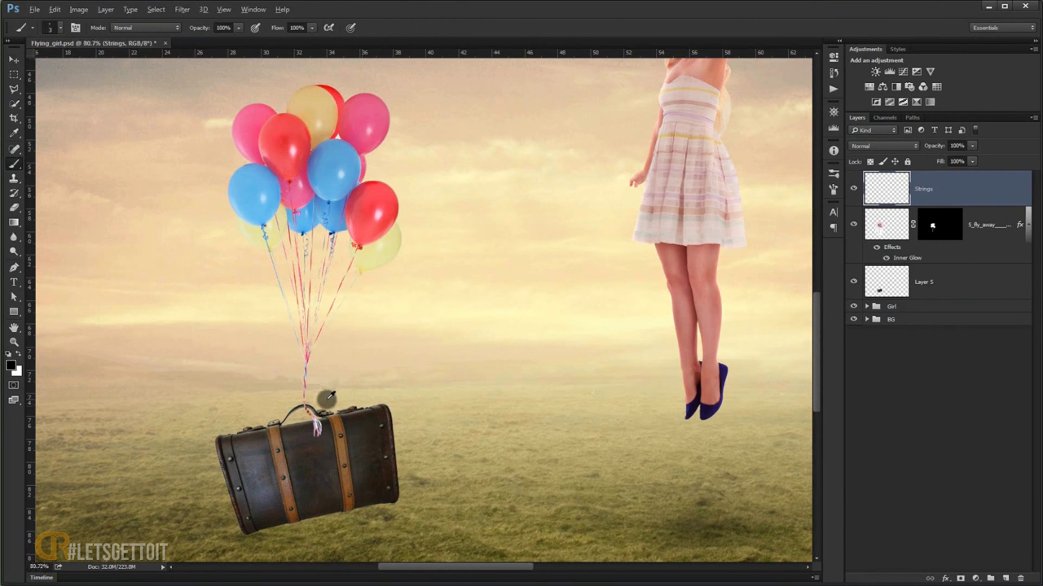
{"action": "scroll", "coordinate": [316, 409], "scroll_direction": "up", "scroll_amount": 3}
{"action": "scroll", "coordinate": [316, 409], "scroll_direction": "up", "scroll_amount": 2}
{"action": "right_click", "coordinate": [287, 421], "text": "alt"}
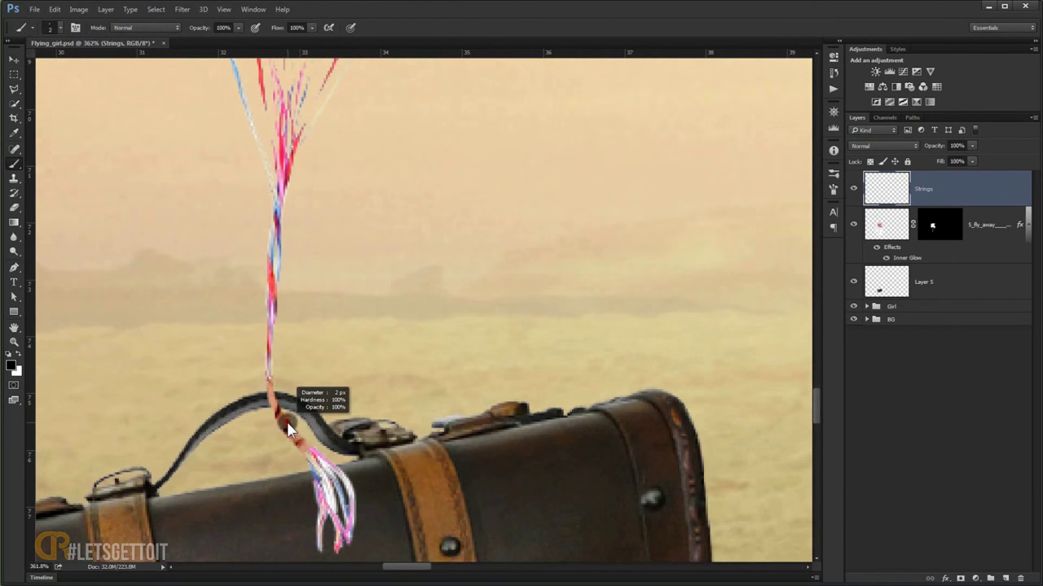
- Shrink the brush to a fine tip and paint a red strand down to the suitcase handle
{"action": "scroll", "coordinate": [286, 430], "scroll_direction": "up", "scroll_amount": 1}
{"action": "scroll", "coordinate": [287, 430], "scroll_direction": "up", "scroll_amount": 1}
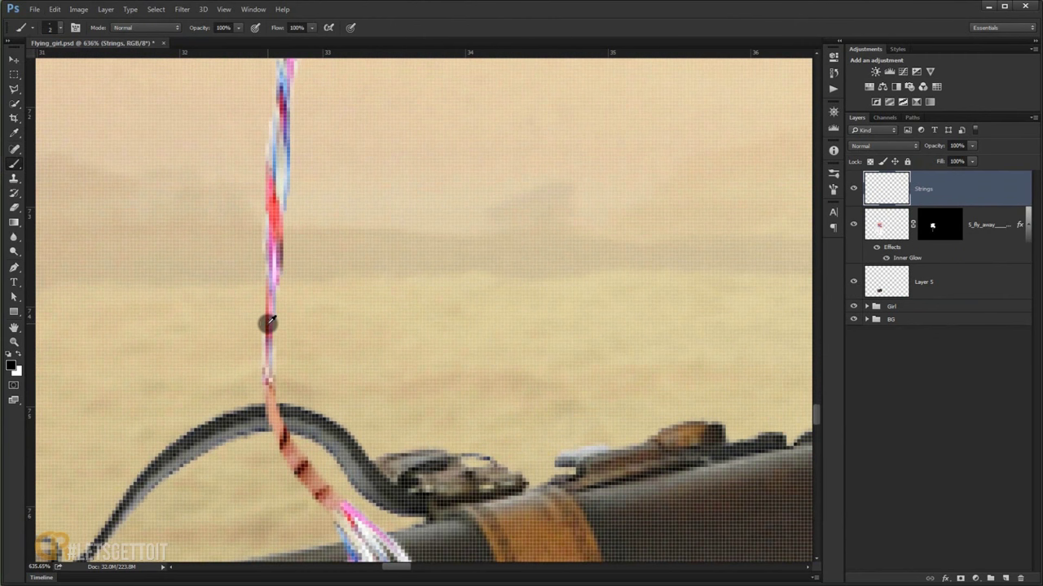
{"action": "right_click", "coordinate": [277, 332], "text": "alt"}
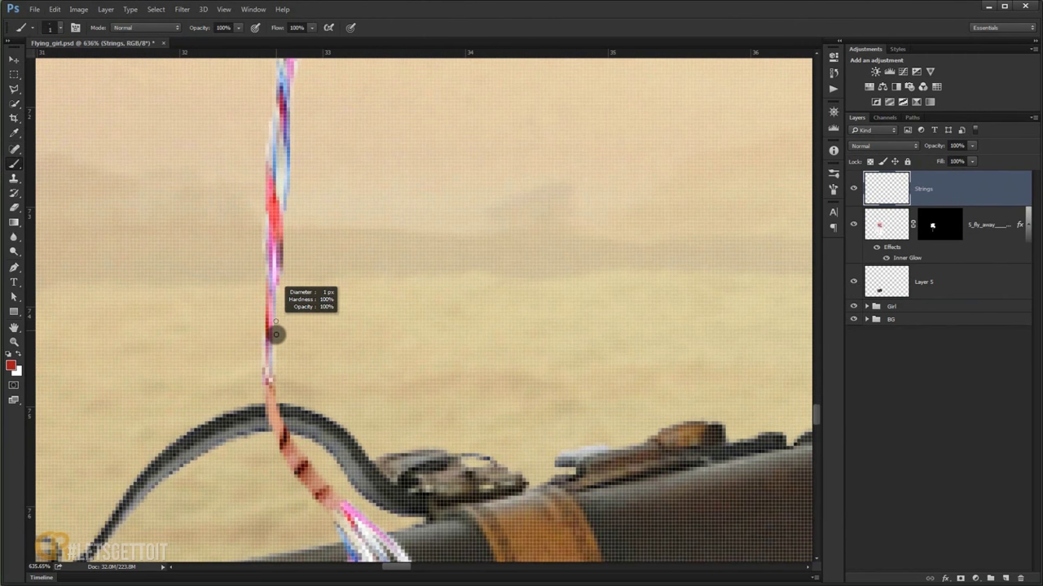
{"action": "left_click_drag", "start_coordinate": [276, 334], "coordinate": [255, 255]}
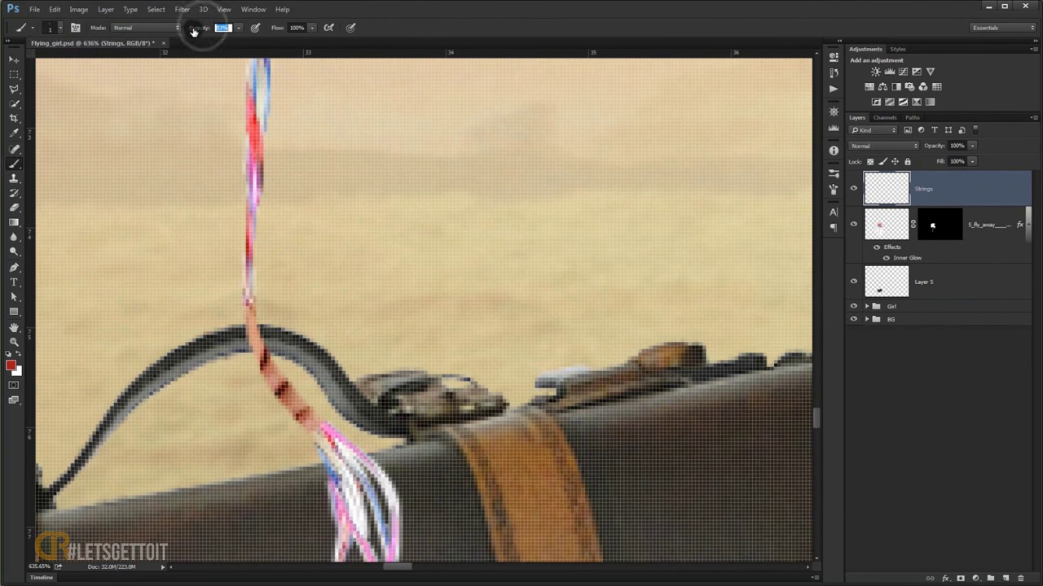
{"action": "scroll", "coordinate": [261, 342], "scroll_direction": "up", "scroll_amount": 1}
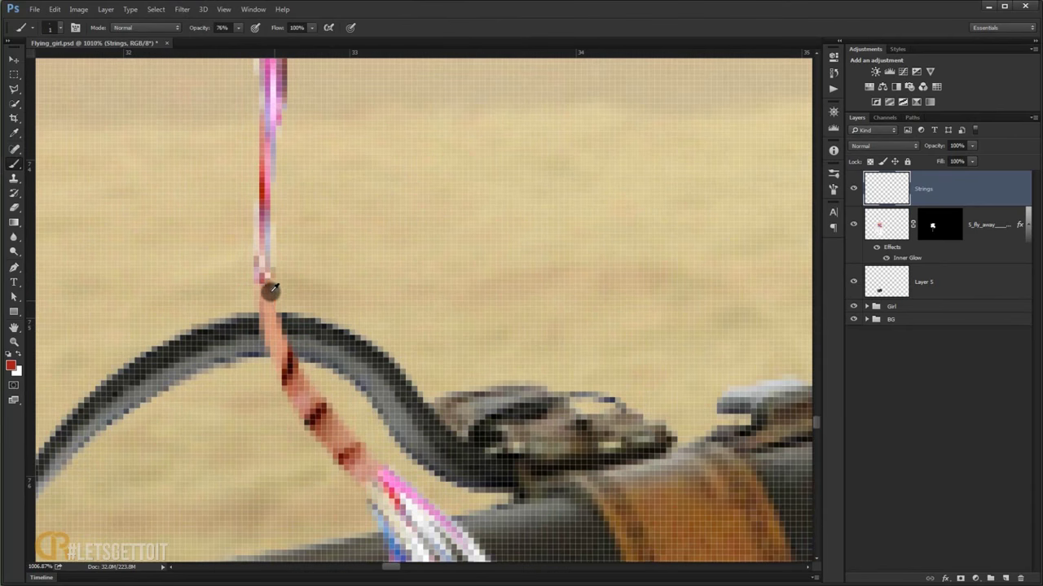
{"action": "mouse_move", "coordinate": [266, 298]}
{"action": "left_mouse_down"}
{"action": "mouse_move", "coordinate": [277, 345]}
{"action": "mouse_move", "coordinate": [366, 464]}
{"action": "left_mouse_up"}
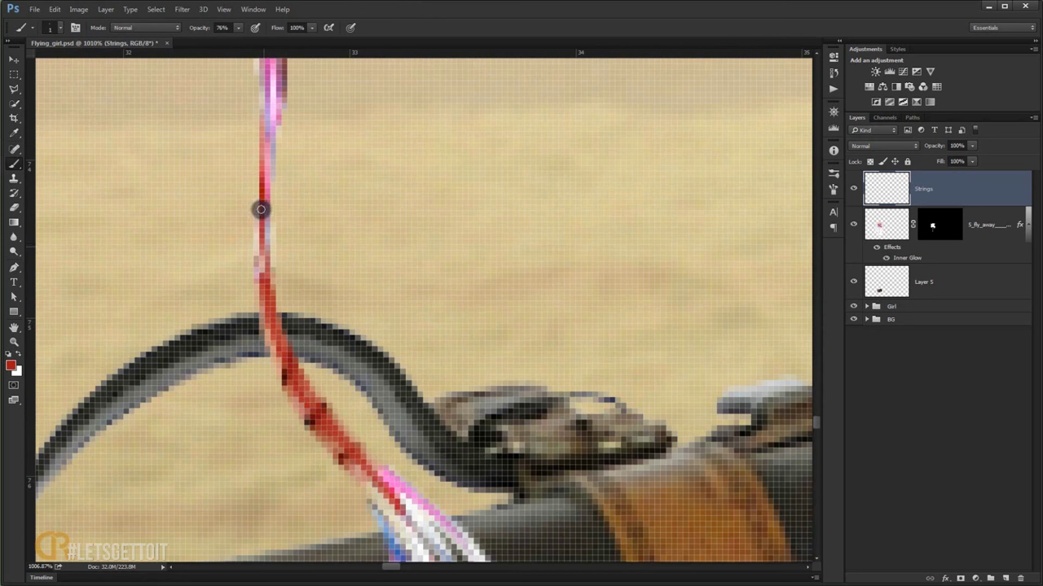
- Sample pink and red from the strings and paint pink and red strands over the handle
{"action": "left_click", "coordinate": [405, 487], "text": "alt"}
{"action": "left_click_drag", "start_coordinate": [399, 489], "coordinate": [262, 273]}
{"action": "mouse_move", "coordinate": [262, 187]}
{"action": "left_mouse_down"}
{"action": "mouse_move", "coordinate": [213, 106]}
{"action": "mouse_move", "coordinate": [342, 435]}
{"action": "left_mouse_up"}
{"action": "left_click", "coordinate": [213, 108], "text": "alt"}
{"action": "scroll", "coordinate": [342, 435], "scroll_direction": "down", "scroll_amount": 3}
{"action": "mouse_move", "coordinate": [263, 274]}
{"action": "left_mouse_down"}
{"action": "mouse_move", "coordinate": [342, 362]}
{"action": "mouse_move", "coordinate": [342, 456]}
{"action": "left_mouse_up"}
{"action": "scroll", "coordinate": [342, 456], "scroll_direction": "down", "scroll_amount": 3}
{"action": "left_click", "coordinate": [345, 410], "text": "alt"}
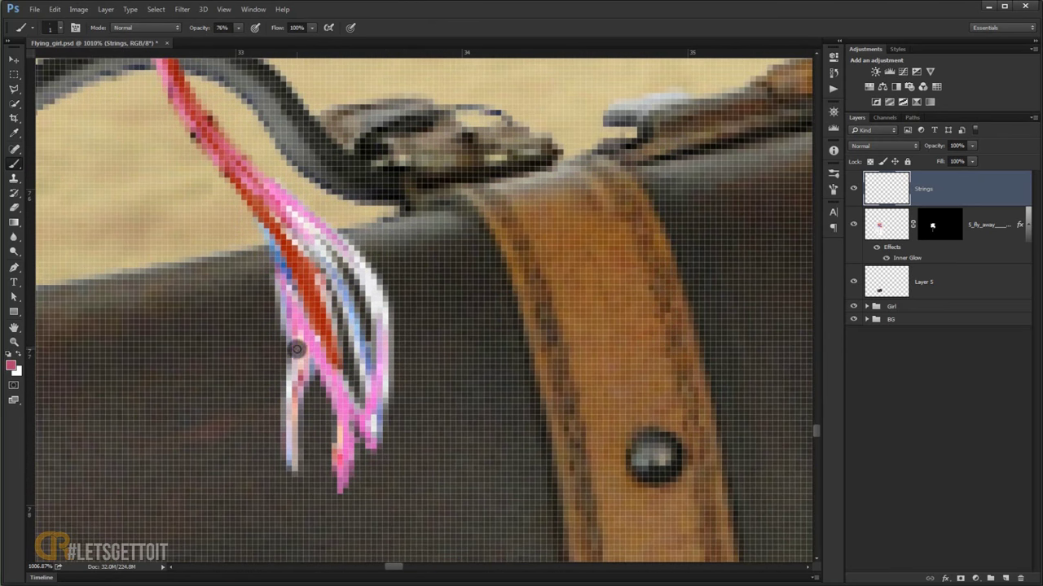
{"action": "left_click_drag", "start_coordinate": [296, 348], "coordinate": [295, 333]}
- Sample blue-grey from the strings and paint a blue strand along the right-hand strings
{"action": "left_click", "coordinate": [372, 349], "text": "alt"}
{"action": "mouse_move", "coordinate": [376, 446]}
{"action": "left_mouse_down"}
{"action": "mouse_move", "coordinate": [282, 231]}
{"action": "mouse_move", "coordinate": [355, 269]}
{"action": "left_mouse_up"}
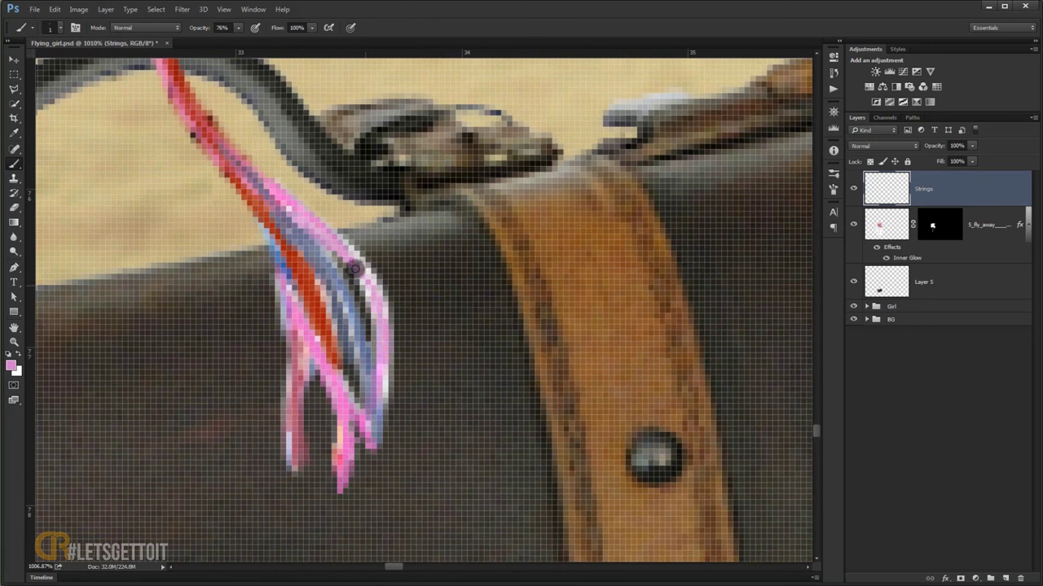
{"action": "scroll", "coordinate": [377, 295], "scroll_direction": "down", "scroll_amount": 5}
{"action": "scroll", "coordinate": [337, 356], "scroll_direction": "up", "scroll_amount": 4}
{"action": "left_click", "coordinate": [399, 247], "text": "alt"}
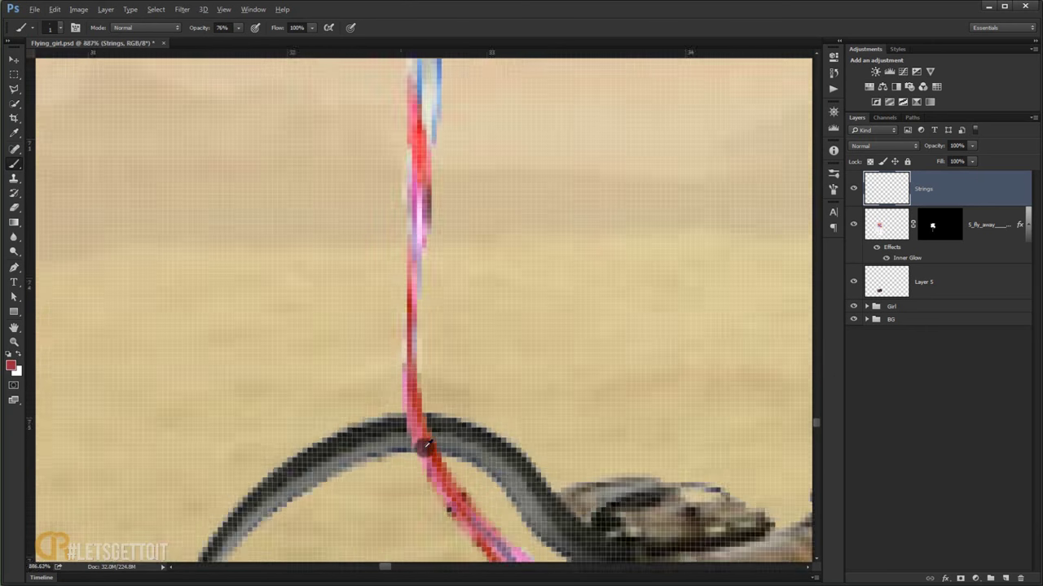
{"action": "scroll", "coordinate": [421, 432], "scroll_direction": "down", "scroll_amount": 3}
{"action": "scroll", "coordinate": [407, 521], "scroll_direction": "up", "scroll_amount": 5}
{"action": "left_click", "coordinate": [361, 323], "text": "alt"}
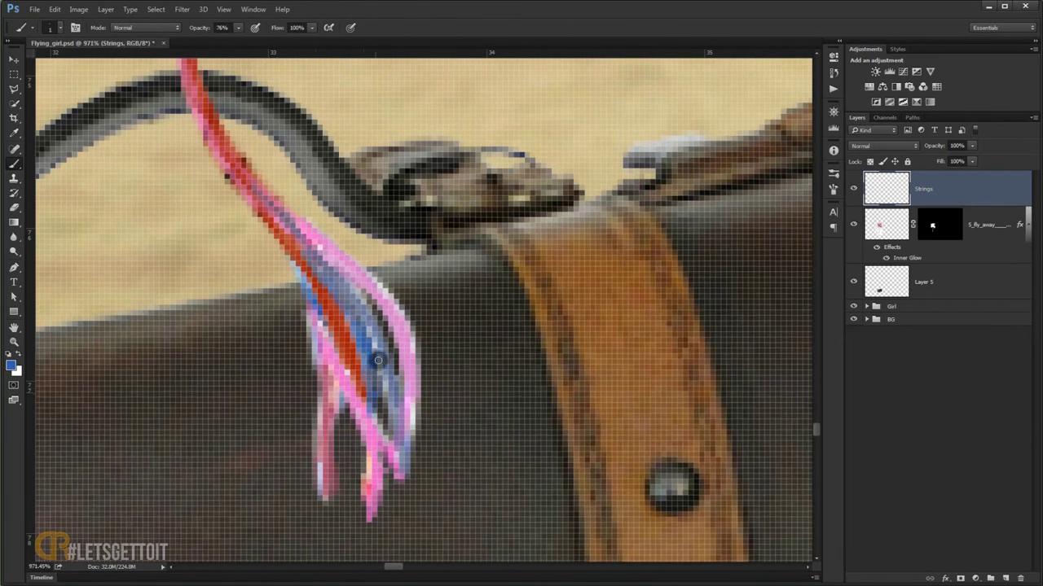
{"action": "scroll", "coordinate": [302, 252], "scroll_direction": "down", "scroll_amount": 3}
{"action": "scroll", "coordinate": [382, 315], "scroll_direction": "up", "scroll_amount": 5}
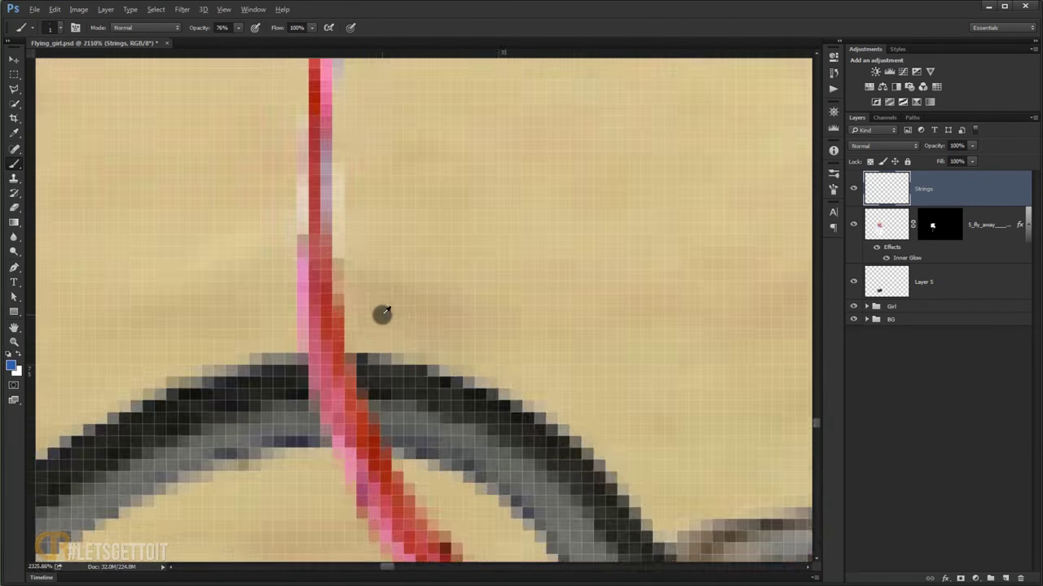
{"action": "scroll", "coordinate": [382, 314], "scroll_direction": "down", "scroll_amount": 5}
{"action": "scroll", "coordinate": [314, 391], "scroll_direction": "down", "scroll_amount": 2}
- Draw a Pen path from the strings' knot along a balloon string
{"action": "left_click_drag", "start_coordinate": [270, 142], "coordinate": [314, 305]}
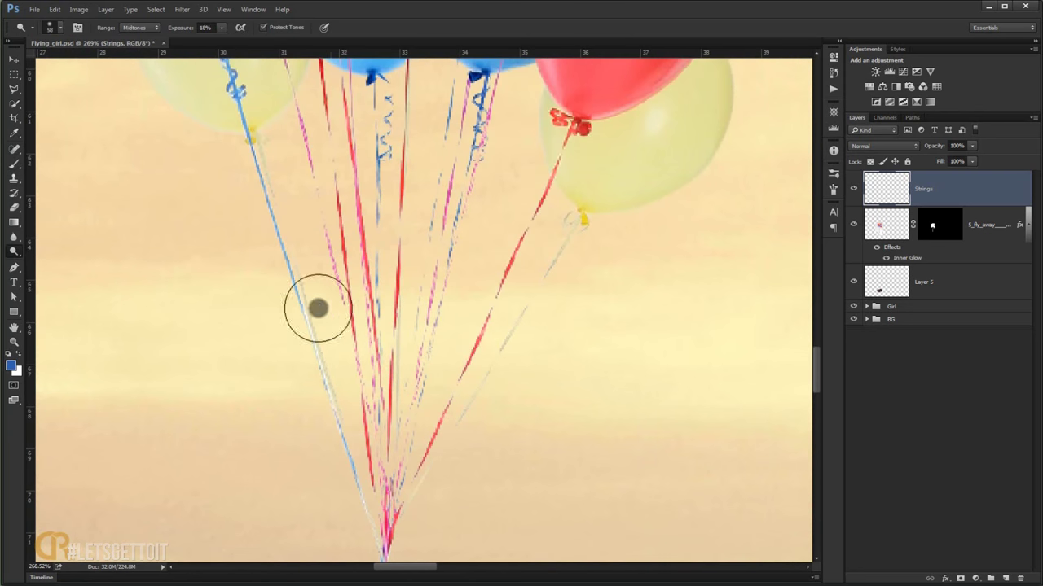
{"action": "key", "text": "p"}
{"action": "left_click", "coordinate": [244, 129]}
{"action": "scroll", "coordinate": [342, 367], "scroll_direction": "down", "scroll_amount": 2}
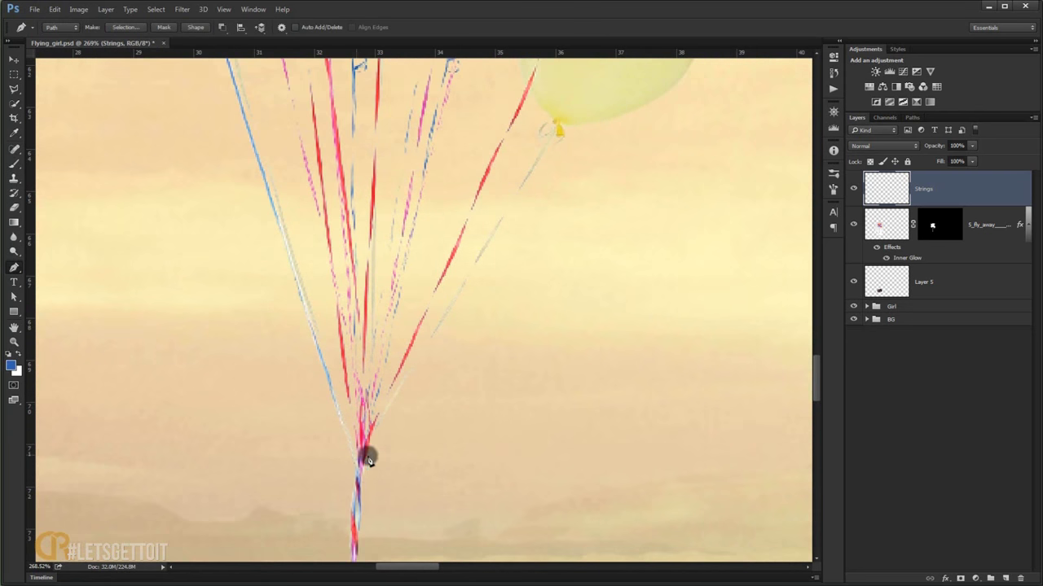
{"action": "scroll", "coordinate": [382, 492], "scroll_direction": "up", "scroll_amount": 3}
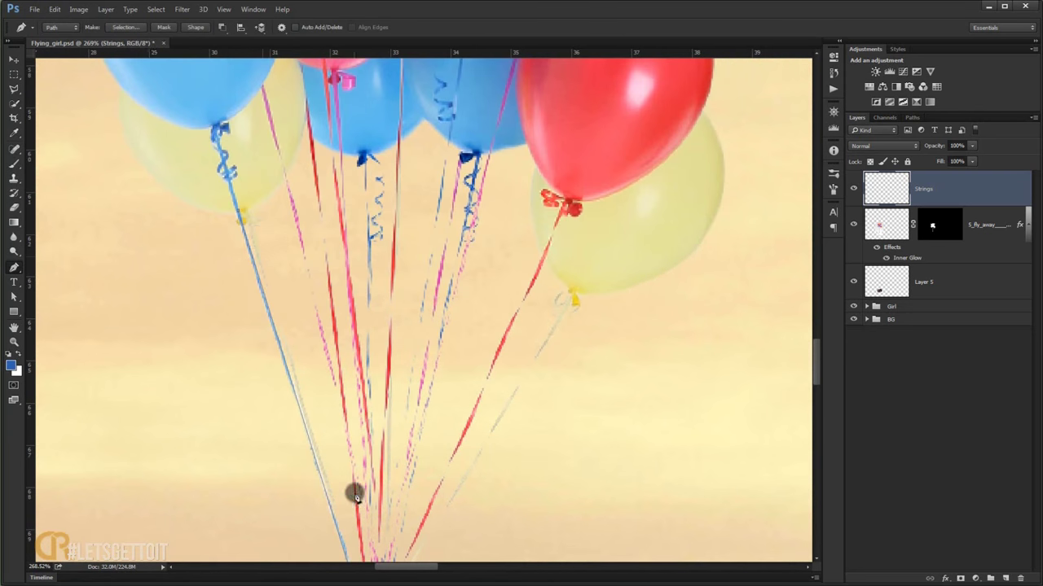
{"action": "scroll", "coordinate": [374, 184], "scroll_direction": "down", "scroll_amount": 3}
{"action": "left_click", "coordinate": [366, 237]}
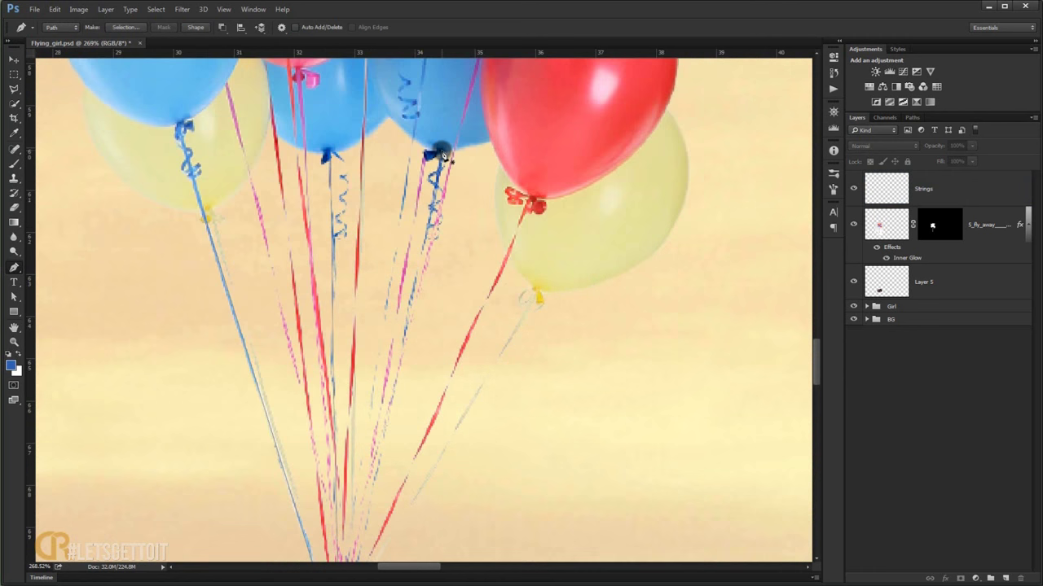
{"action": "left_click_drag", "start_coordinate": [444, 432], "coordinate": [435, 184]}
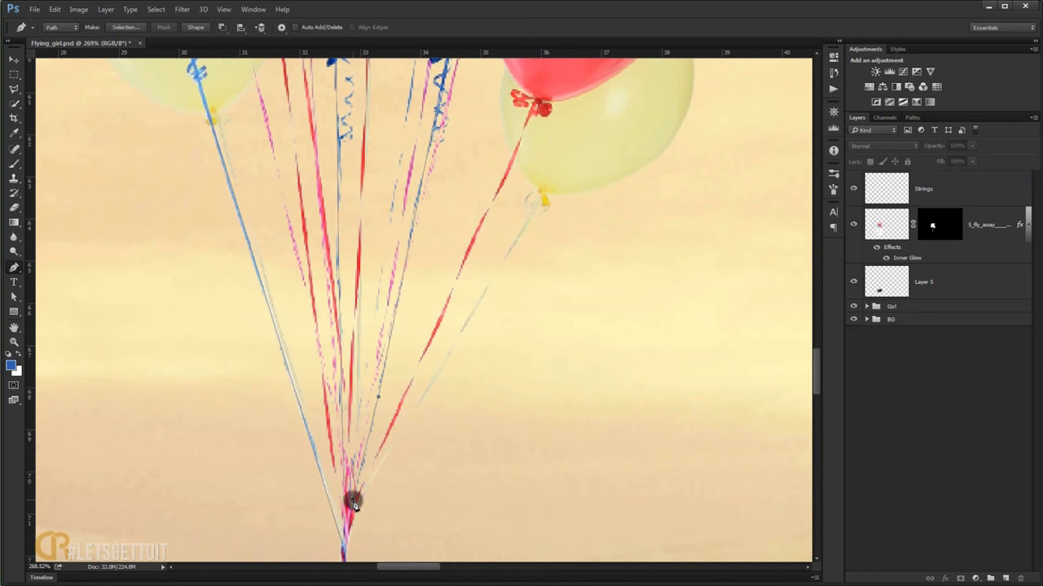
{"action": "scroll", "coordinate": [487, 438], "scroll_direction": "up", "scroll_amount": 3}
{"action": "scroll", "coordinate": [372, 298], "scroll_direction": "left", "scroll_amount": 2}
- Stroke the path with the Brush to lay a continuous string line
{"action": "key", "text": "b"}
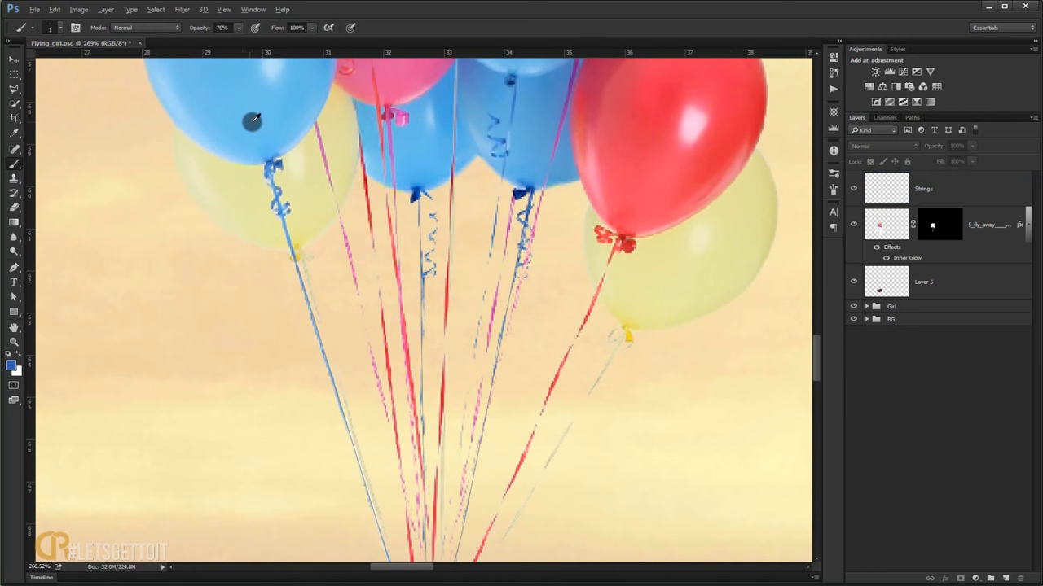
{"action": "left_click", "coordinate": [205, 29]}
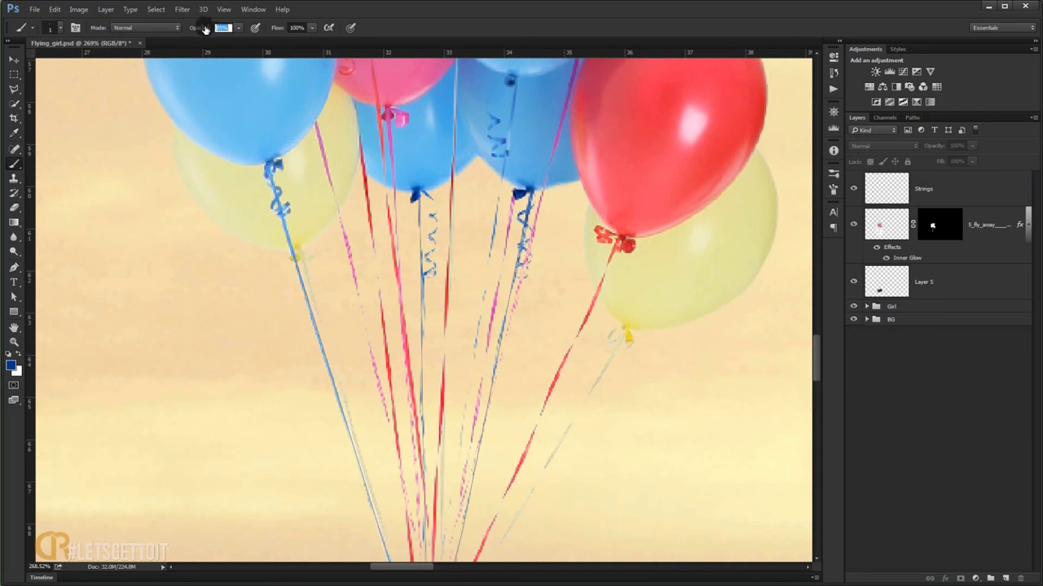
{"action": "type", "text": "100"}
{"action": "left_click", "coordinate": [15, 268]}
{"action": "right_click", "coordinate": [318, 303]}
{"action": "right_click", "coordinate": [352, 307]}
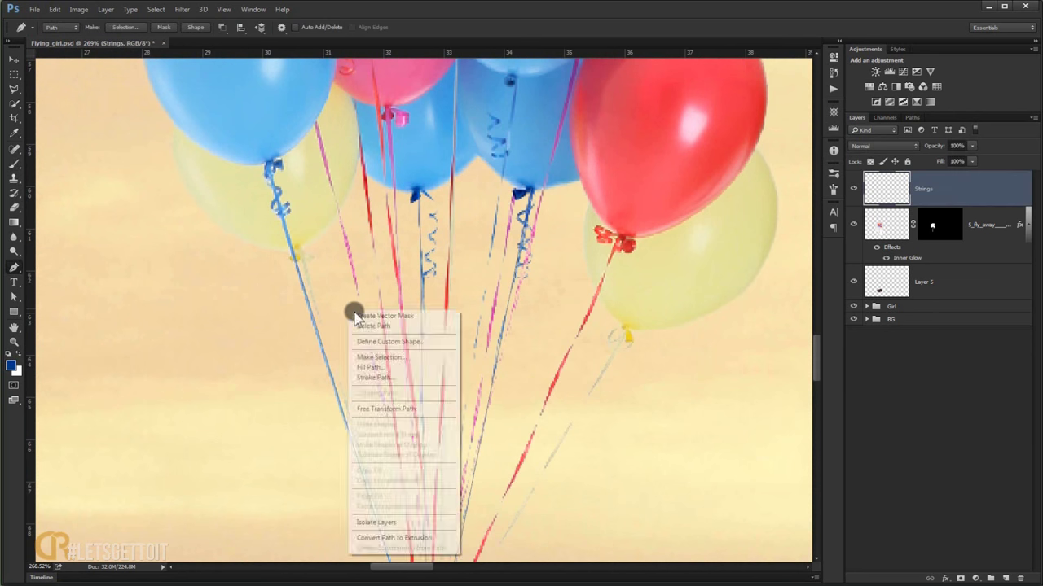
{"action": "left_click", "coordinate": [383, 376]}
{"action": "left_click", "coordinate": [739, 290]}
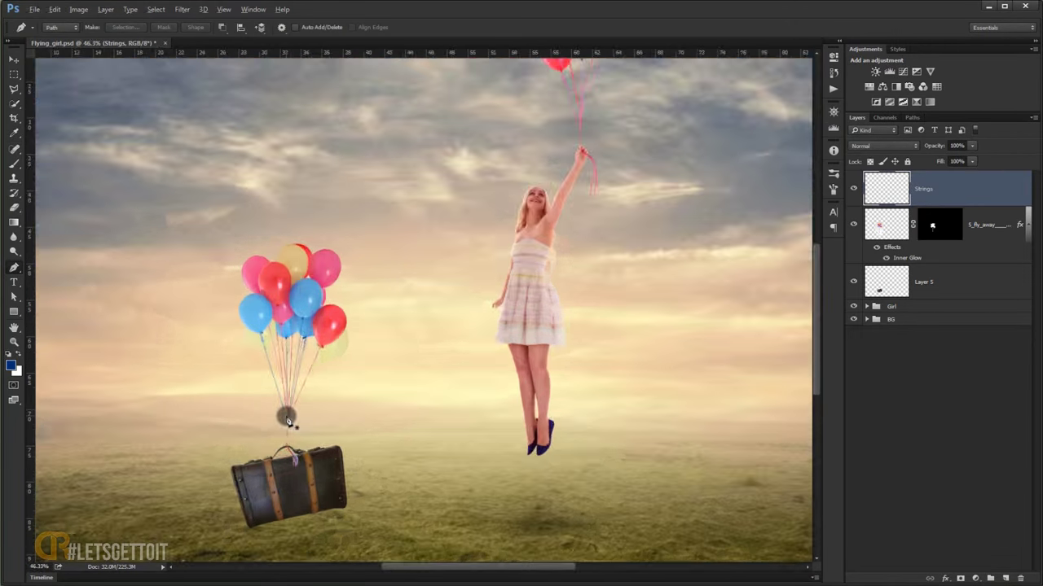
{"action": "scroll", "coordinate": [287, 420], "scroll_direction": "up", "scroll_amount": 2}
{"action": "scroll", "coordinate": [447, 418], "scroll_direction": "up", "scroll_amount": 2}
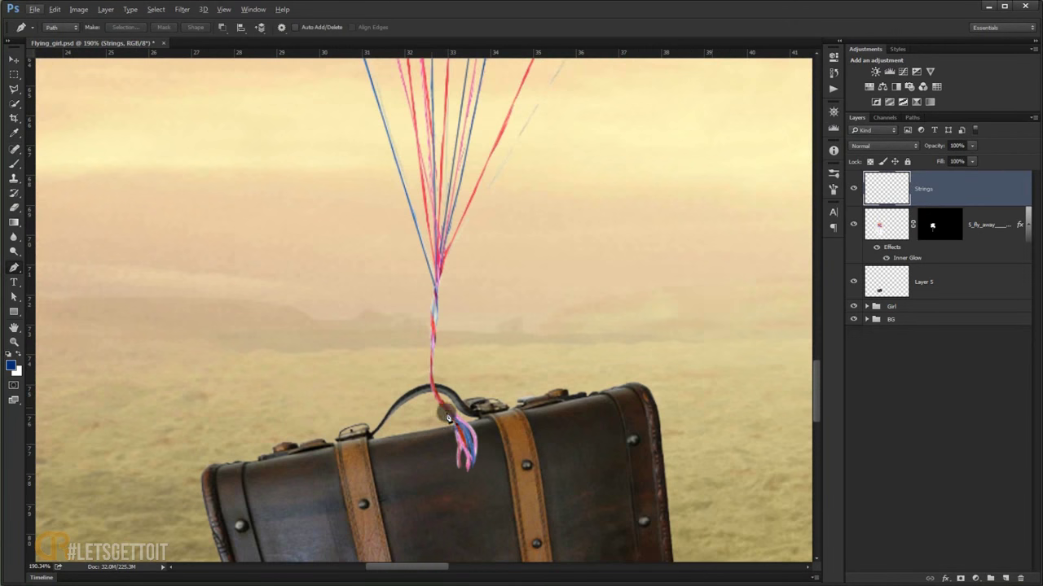
- Paint blue and red strands down the string with the brush
{"action": "key", "text": "b"}
{"action": "scroll", "coordinate": [424, 333], "scroll_direction": "up", "scroll_amount": 2}
{"action": "scroll", "coordinate": [426, 344], "scroll_direction": "up", "scroll_amount": 2}
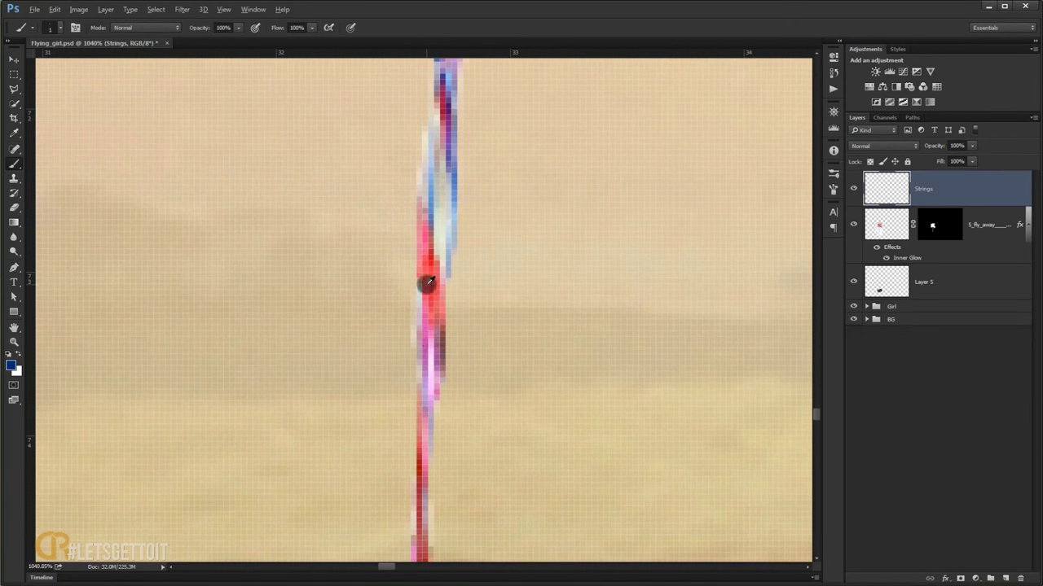
{"action": "scroll", "coordinate": [426, 447], "scroll_direction": "down", "scroll_amount": 1}
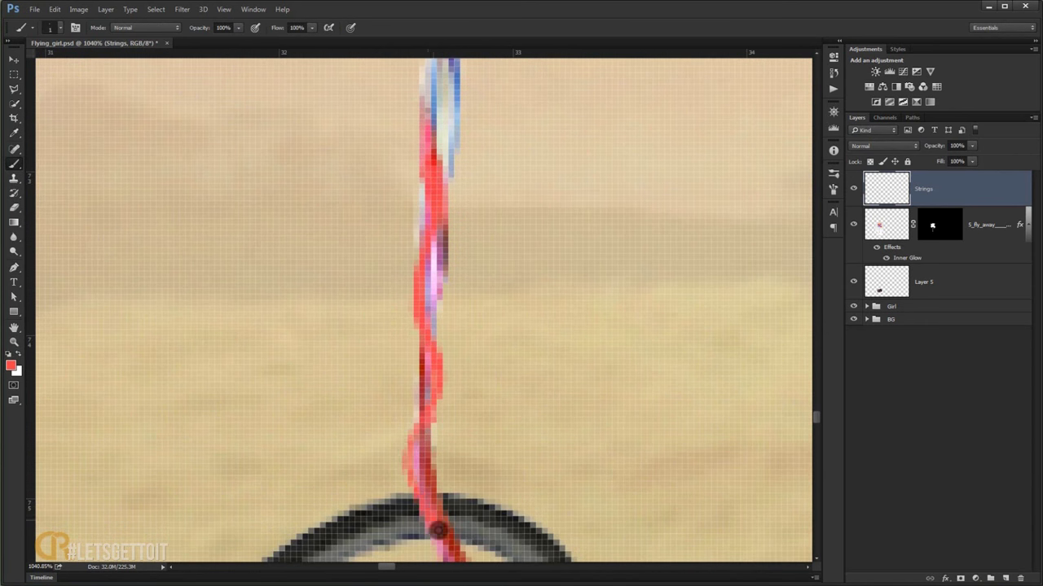
{"action": "scroll", "coordinate": [424, 384], "scroll_direction": "up", "scroll_amount": 1}
{"action": "left_click", "coordinate": [442, 150], "text": "alt"}
{"action": "left_click_drag", "start_coordinate": [454, 201], "coordinate": [438, 389]}
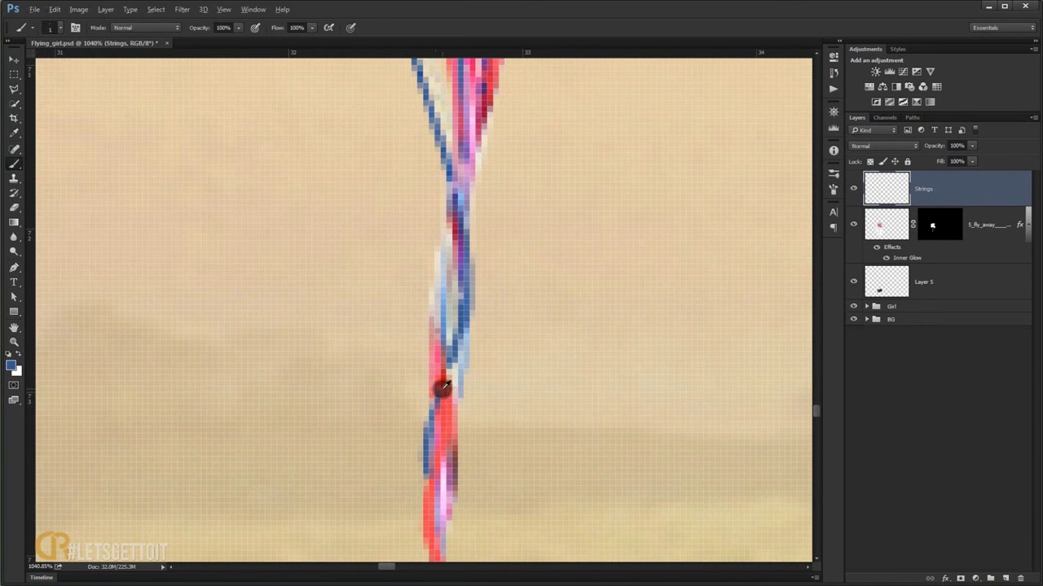
{"action": "mouse_move", "coordinate": [436, 336]}
{"action": "left_mouse_down"}
{"action": "mouse_move", "coordinate": [437, 268]}
{"action": "mouse_move", "coordinate": [440, 301]}
{"action": "left_mouse_up"}
{"action": "left_click", "coordinate": [456, 195], "text": "alt"}
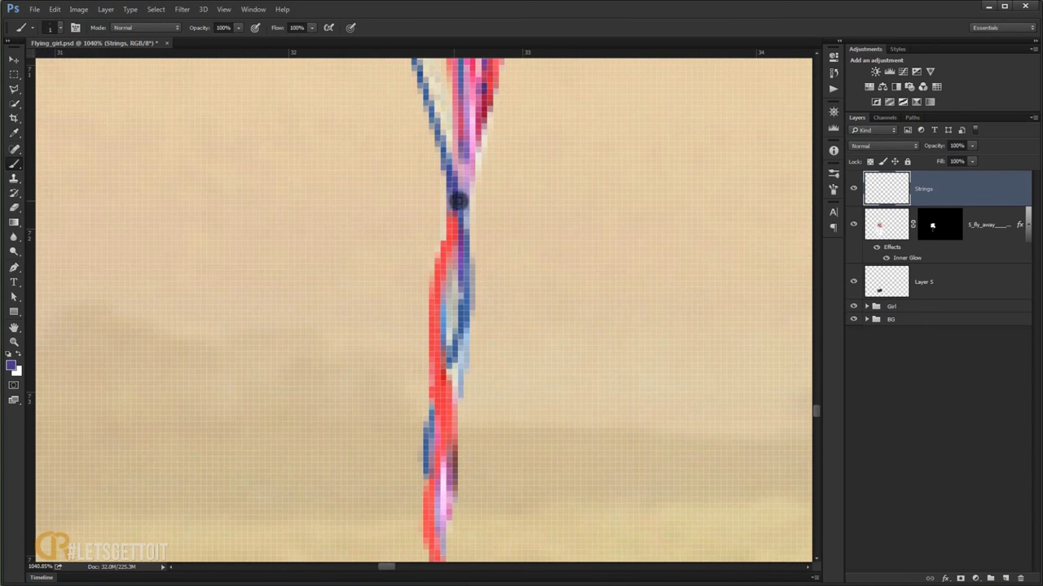
{"action": "left_click_drag", "start_coordinate": [459, 203], "coordinate": [452, 349]}
- Sample blue and pink from the strings and paint pink along the lower string
{"action": "scroll", "coordinate": [452, 348], "scroll_direction": "down", "scroll_amount": 3}
{"action": "scroll", "coordinate": [444, 409], "scroll_direction": "down", "scroll_amount": 5}
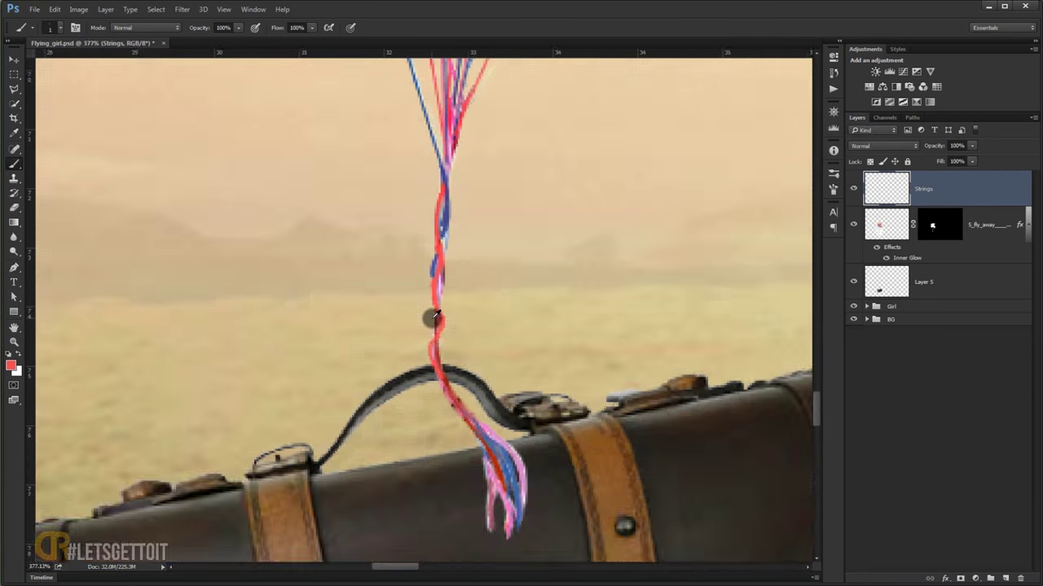
{"action": "scroll", "coordinate": [447, 326], "scroll_direction": "up", "scroll_amount": 2}
{"action": "left_click", "coordinate": [447, 349], "text": "alt"}
{"action": "scroll", "coordinate": [434, 269], "scroll_direction": "down", "scroll_amount": 2}
{"action": "scroll", "coordinate": [453, 421], "scroll_direction": "up", "scroll_amount": 2}
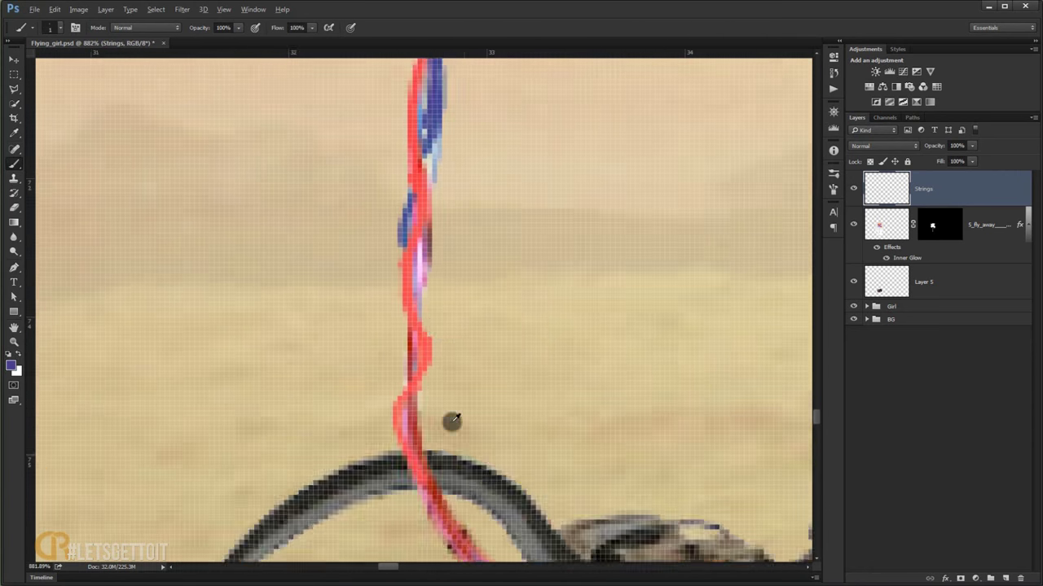
{"action": "scroll", "coordinate": [454, 514], "scroll_direction": "down", "scroll_amount": 3}
{"action": "scroll", "coordinate": [421, 366], "scroll_direction": "up", "scroll_amount": 3}
{"action": "left_click", "coordinate": [421, 366], "text": "alt"}
{"action": "scroll", "coordinate": [355, 241], "scroll_direction": "up", "scroll_amount": 4}
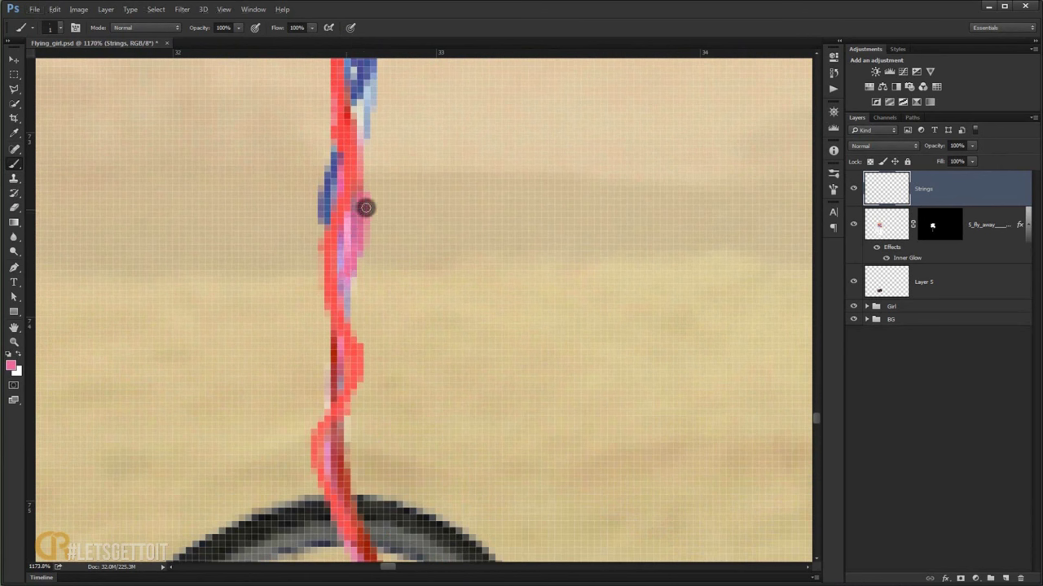
{"action": "left_click_drag", "start_coordinate": [334, 314], "coordinate": [330, 384]}
- Paint a red string loop around the handle and add a layer mask to Strings
{"action": "scroll", "coordinate": [354, 307], "scroll_direction": "down", "scroll_amount": 4}
{"action": "scroll", "coordinate": [368, 391], "scroll_direction": "up", "scroll_amount": 3}
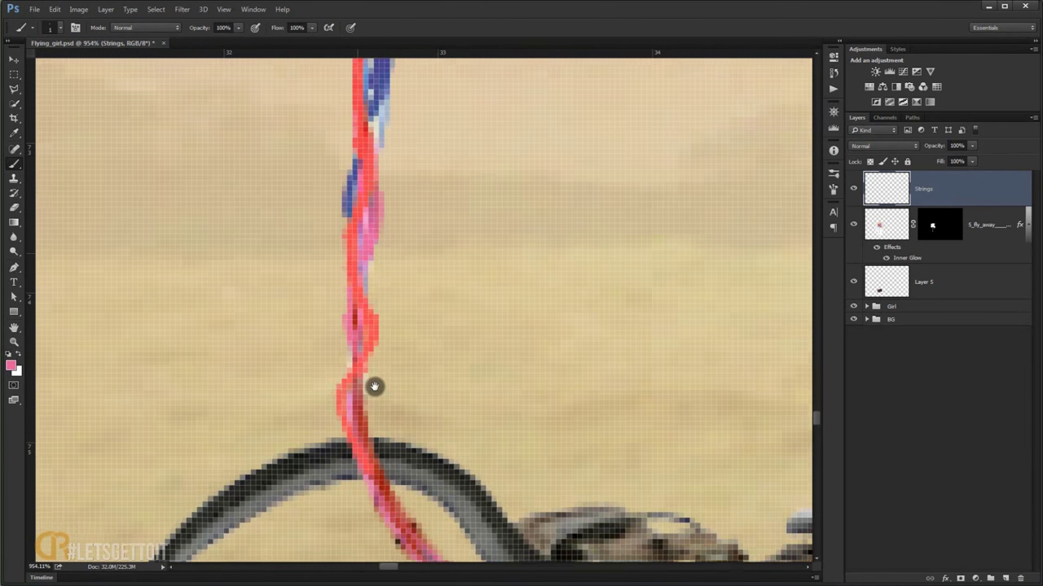
{"action": "scroll", "coordinate": [372, 386], "scroll_direction": "down", "scroll_amount": 4}
{"action": "left_click", "coordinate": [494, 217], "text": "alt"}
{"action": "scroll", "coordinate": [388, 342], "scroll_direction": "up", "scroll_amount": 4}
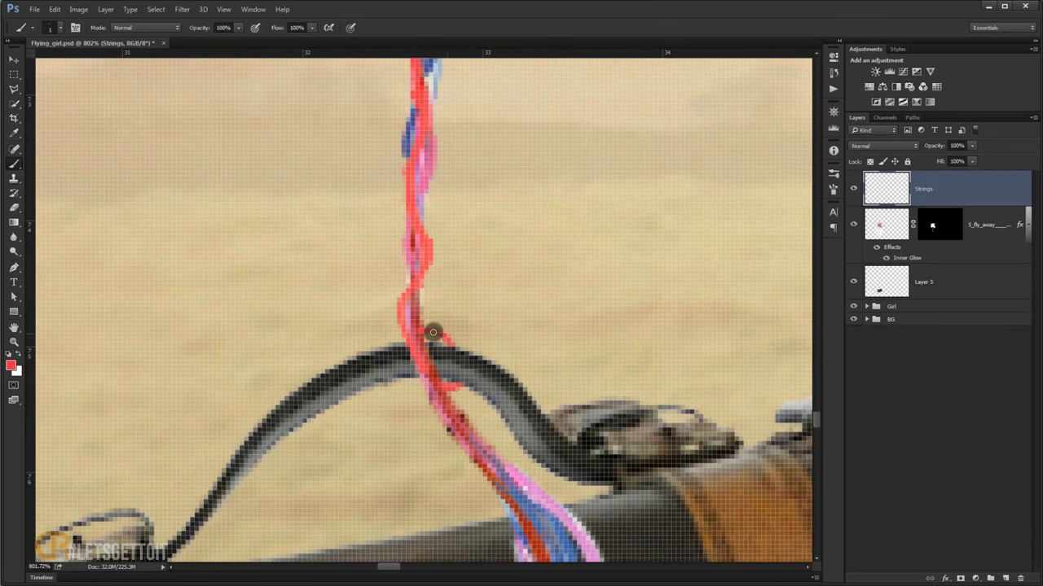
{"action": "left_click_drag", "start_coordinate": [433, 333], "coordinate": [472, 391]}
{"action": "scroll", "coordinate": [454, 419], "scroll_direction": "up", "scroll_amount": 3}
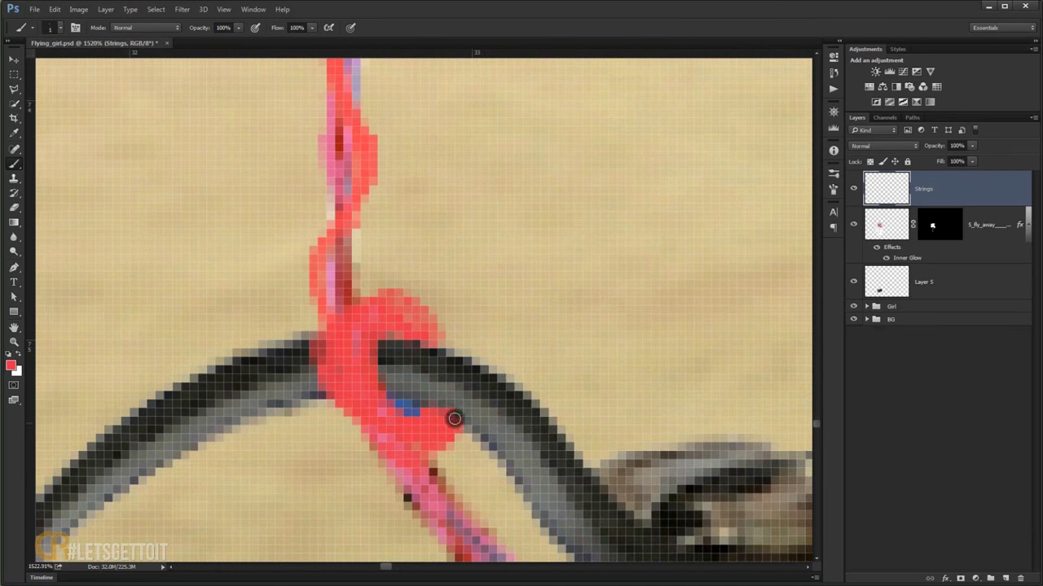
{"action": "scroll", "coordinate": [325, 359], "scroll_direction": "down", "scroll_amount": 2}
{"action": "scroll", "coordinate": [326, 358], "scroll_direction": "down", "scroll_amount": 3}
{"action": "scroll", "coordinate": [419, 358], "scroll_direction": "up", "scroll_amount": 3}
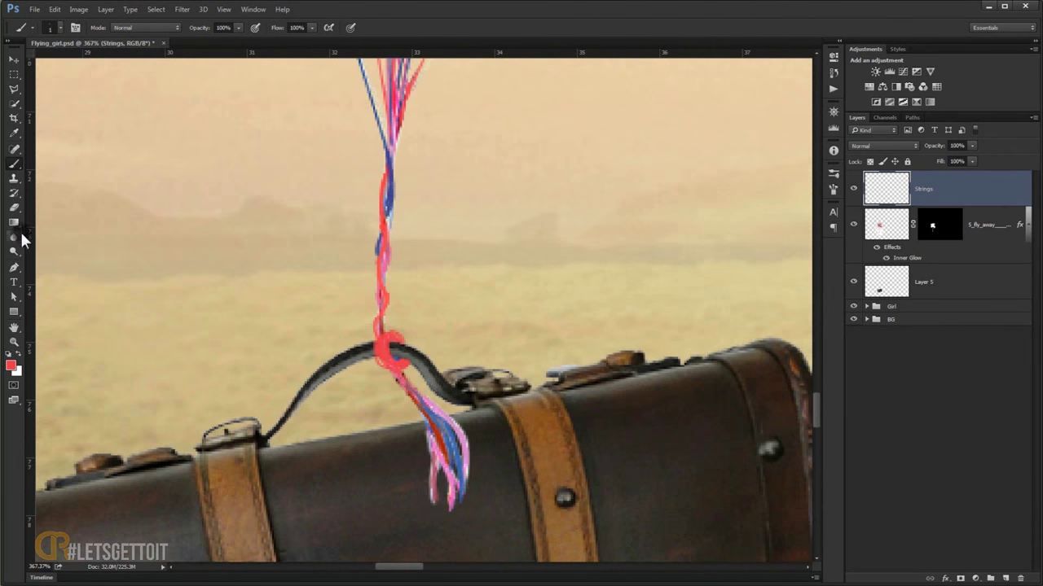
{"action": "left_click", "coordinate": [959, 578]}
{"action": "scroll", "coordinate": [433, 357], "scroll_direction": "up", "scroll_amount": 5}
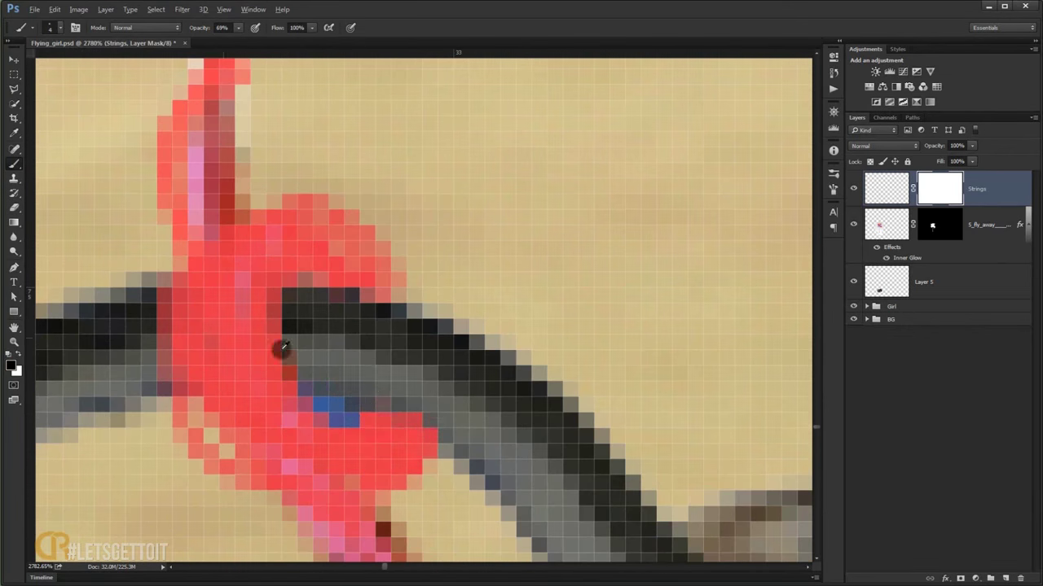
- Lower brush opacity to 69%, target the Strings layer pixels and sample the strings' red
{"action": "key", "text": "6"}
{"action": "key", "text": "9"}
{"action": "scroll", "coordinate": [325, 309], "scroll_direction": "down", "scroll_amount": 3}
{"action": "scroll", "coordinate": [384, 329], "scroll_direction": "up", "scroll_amount": 2}
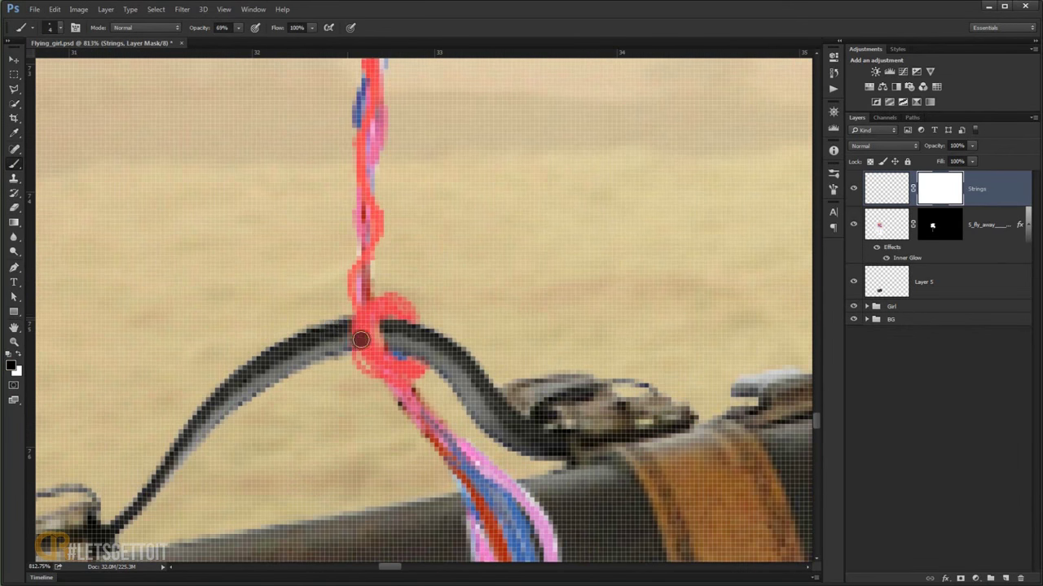
{"action": "scroll", "coordinate": [361, 340], "scroll_direction": "down", "scroll_amount": 3}
{"action": "scroll", "coordinate": [372, 377], "scroll_direction": "up", "scroll_amount": 3}
{"action": "key", "text": "ctrl+2"}
{"action": "left_click", "coordinate": [372, 377], "text": "alt"}
{"action": "scroll", "coordinate": [391, 387], "scroll_direction": "up", "scroll_amount": 1}
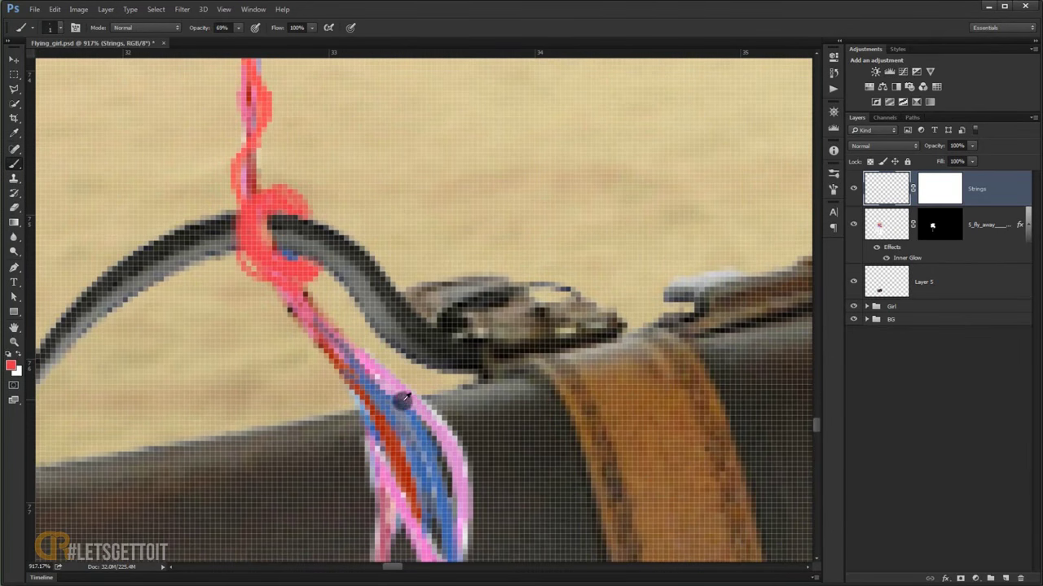
{"action": "scroll", "coordinate": [391, 391], "scroll_direction": "down", "scroll_amount": 2}
{"action": "scroll", "coordinate": [337, 337], "scroll_direction": "down", "scroll_amount": 2}
{"action": "scroll", "coordinate": [366, 435], "scroll_direction": "up", "scroll_amount": 2}
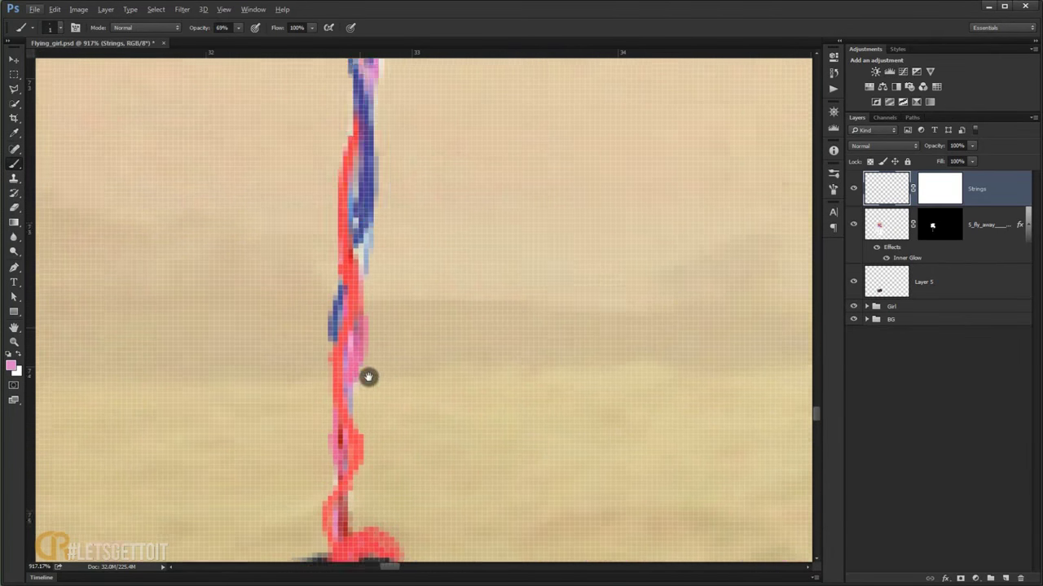
{"action": "scroll", "coordinate": [366, 377], "scroll_direction": "down", "scroll_amount": 3}
{"action": "scroll", "coordinate": [427, 494], "scroll_direction": "down", "scroll_amount": 3}
{"action": "scroll", "coordinate": [472, 366], "scroll_direction": "up", "scroll_amount": 3}
- At 79% opacity, extend red strands down to their tips, then paint blue strands
{"action": "key", "text": "7"}
{"action": "key", "text": "9"}
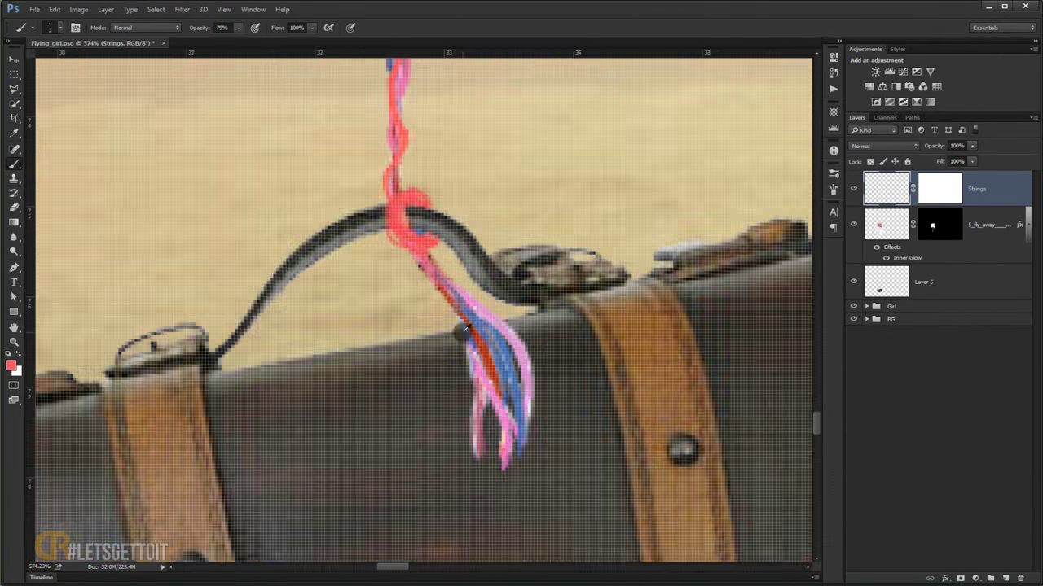
{"action": "scroll", "coordinate": [488, 427], "scroll_direction": "up", "scroll_amount": 2}
{"action": "left_click_drag", "start_coordinate": [487, 427], "coordinate": [482, 521]}
{"action": "left_click_drag", "start_coordinate": [489, 372], "coordinate": [518, 528]}
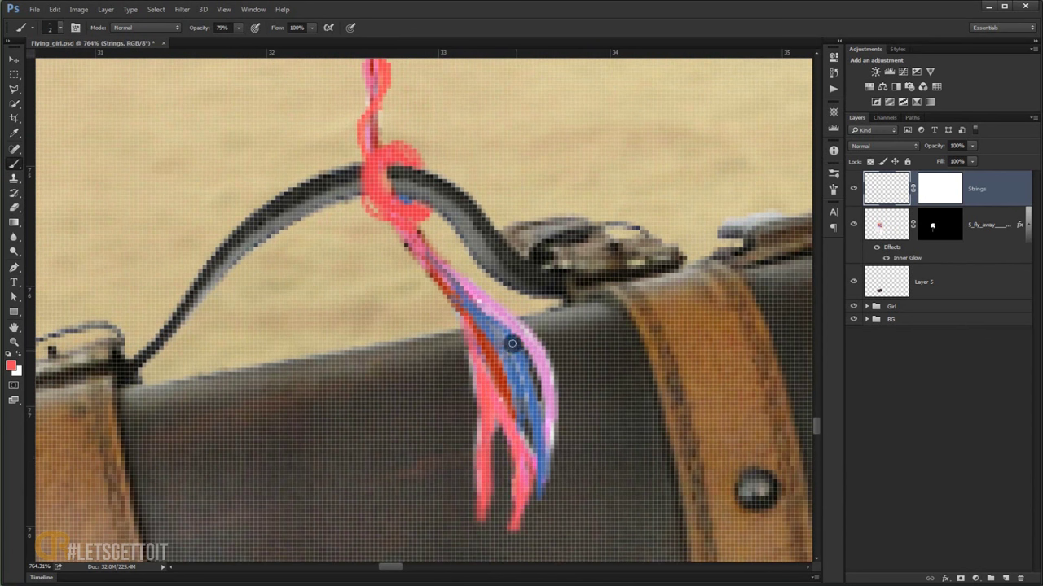
{"action": "left_click_drag", "start_coordinate": [478, 295], "coordinate": [423, 229]}
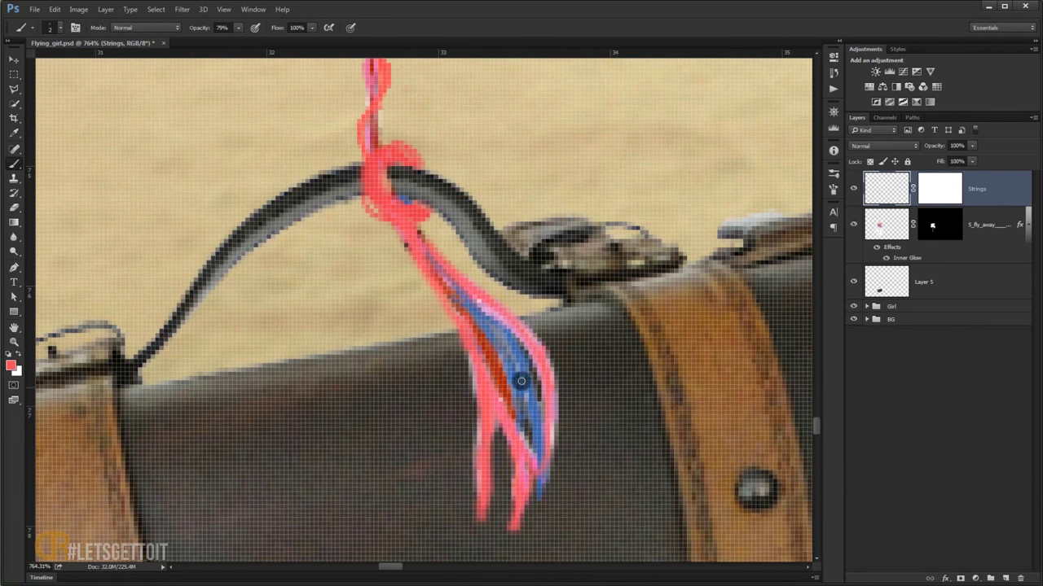
{"action": "key", "text": "x"}
{"action": "left_click_drag", "start_coordinate": [526, 434], "coordinate": [518, 514]}
{"action": "left_click_drag", "start_coordinate": [403, 226], "coordinate": [444, 262]}
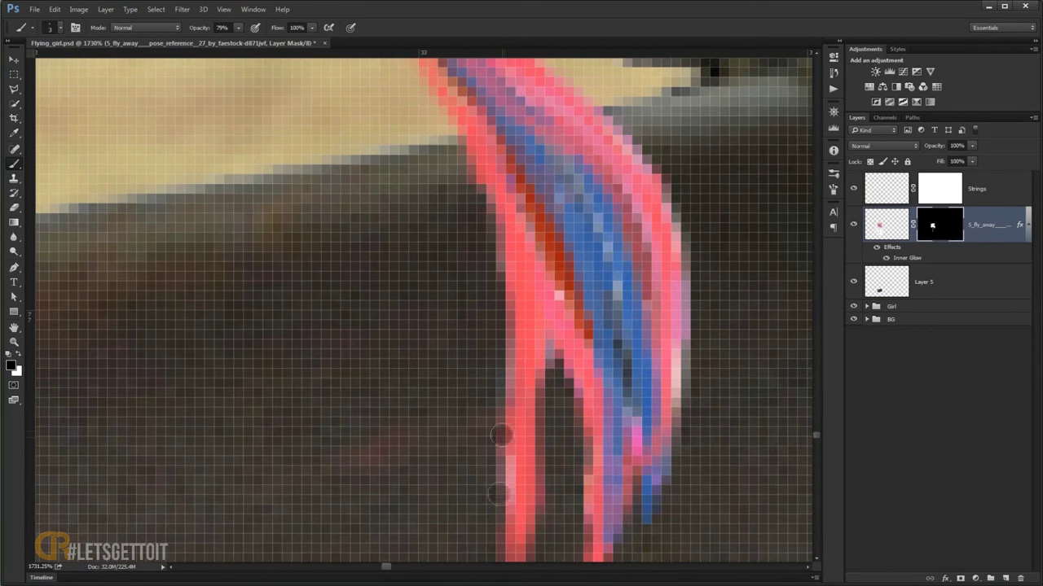
- Mask away the light pink fringe along the strand's edge on the 5_fly_away mask
{"action": "left_click_drag", "start_coordinate": [693, 343], "coordinate": [666, 470]}
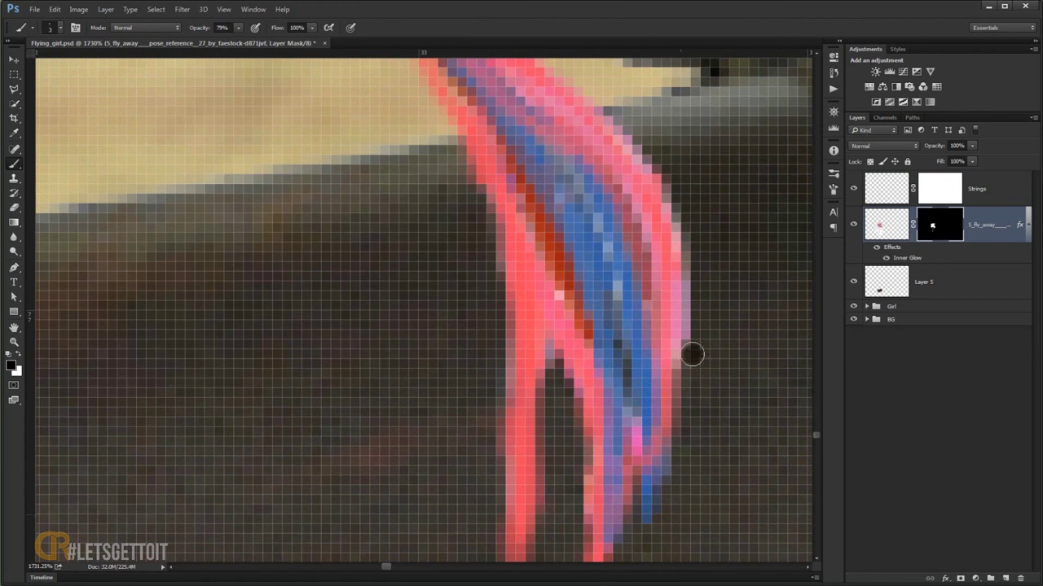
{"action": "left_click_drag", "start_coordinate": [691, 353], "coordinate": [598, 105]}
{"action": "scroll", "coordinate": [682, 225], "scroll_direction": "down", "scroll_amount": 5}
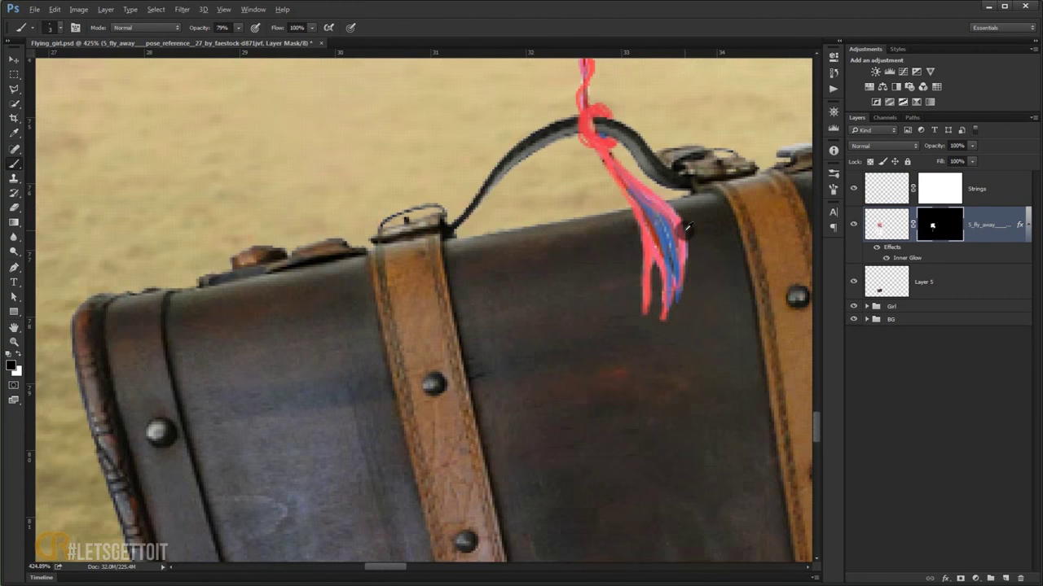
{"action": "scroll", "coordinate": [687, 228], "scroll_direction": "down", "scroll_amount": 2}
{"action": "scroll", "coordinate": [644, 286], "scroll_direction": "down", "scroll_amount": 1}
{"action": "scroll", "coordinate": [565, 345], "scroll_direction": "down", "scroll_amount": 2}
{"action": "scroll", "coordinate": [566, 344], "scroll_direction": "down", "scroll_amount": 3}
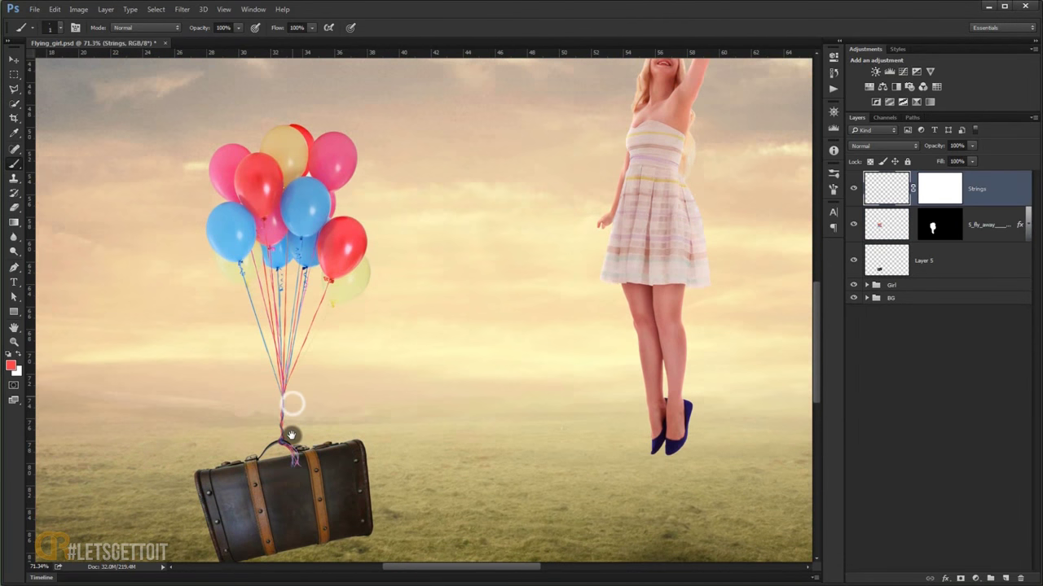
- Add a new layer above Strings and name it Burn
{"action": "left_click_drag", "start_coordinate": [269, 384], "coordinate": [293, 432]}
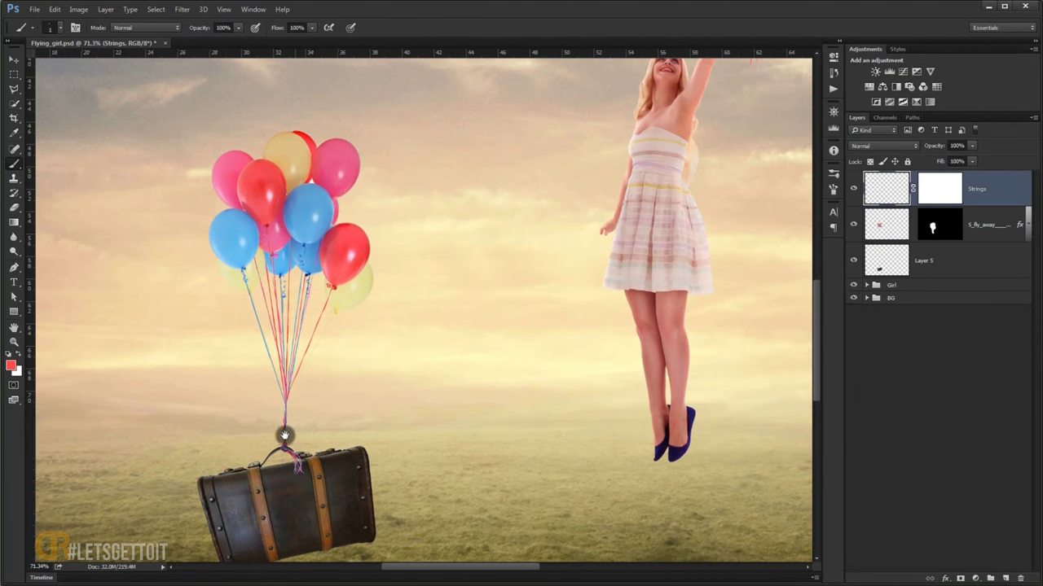
{"action": "scroll", "coordinate": [345, 375], "scroll_direction": "down", "scroll_amount": 1}
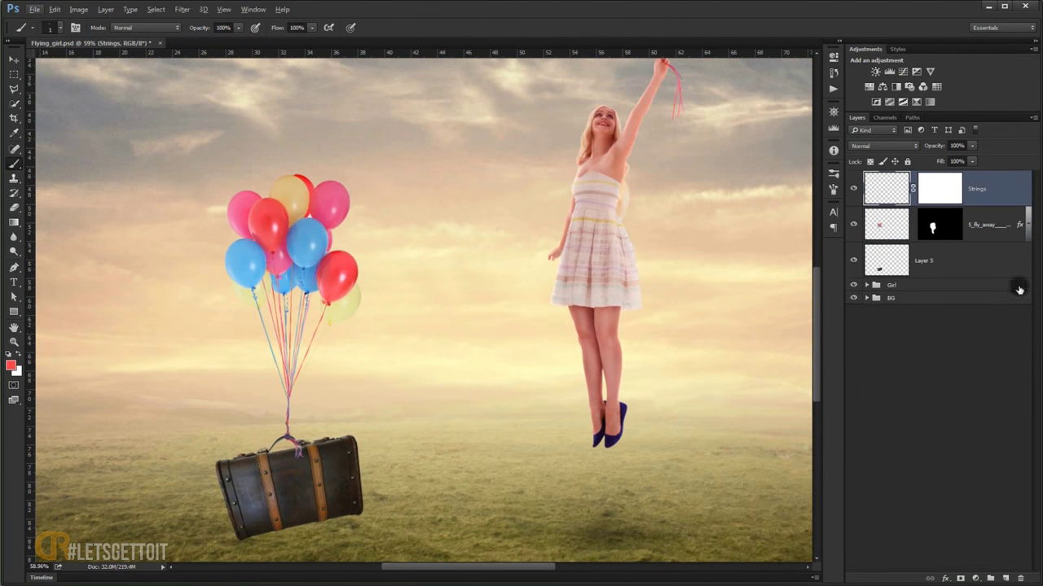
{"action": "left_click", "coordinate": [1007, 578]}
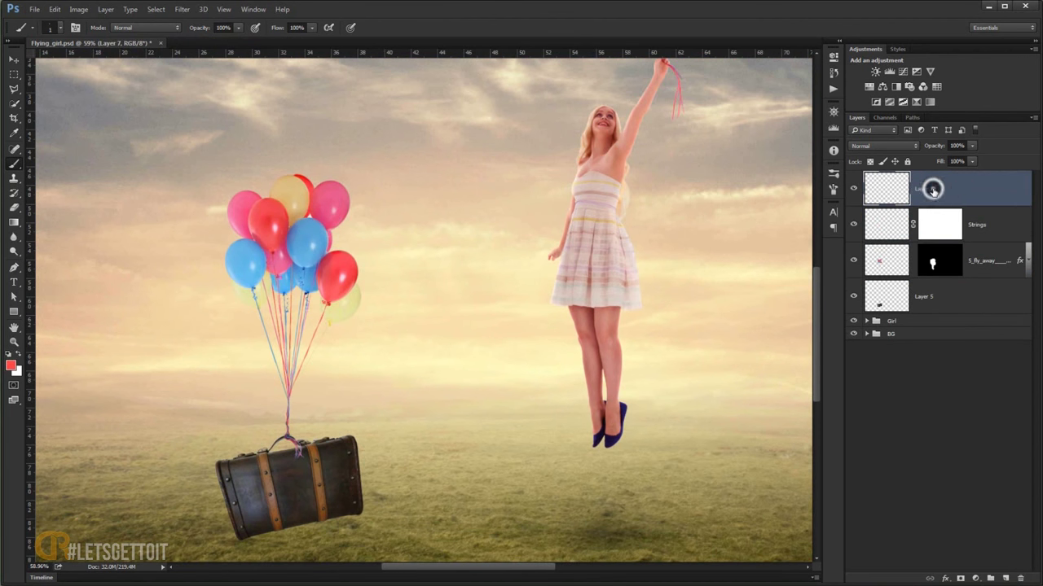
{"action": "double_click", "coordinate": [933, 189]}
{"action": "type", "text": "Burn"}
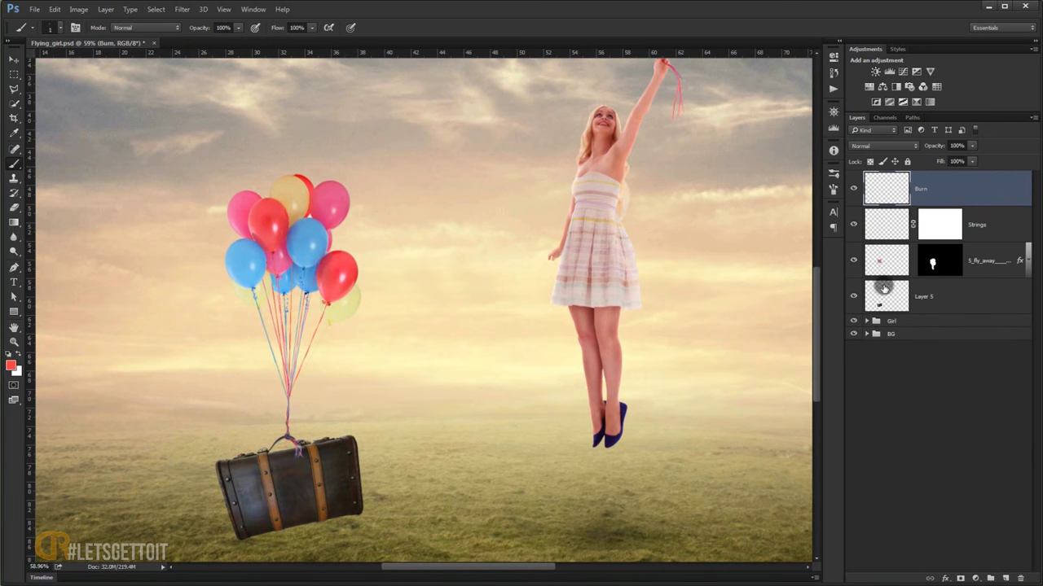
- Mask the Burn layer to the suitcase and balloons selection, inverted with Ctrl+I
{"action": "left_click", "coordinate": [881, 303], "text": "ctrl"}
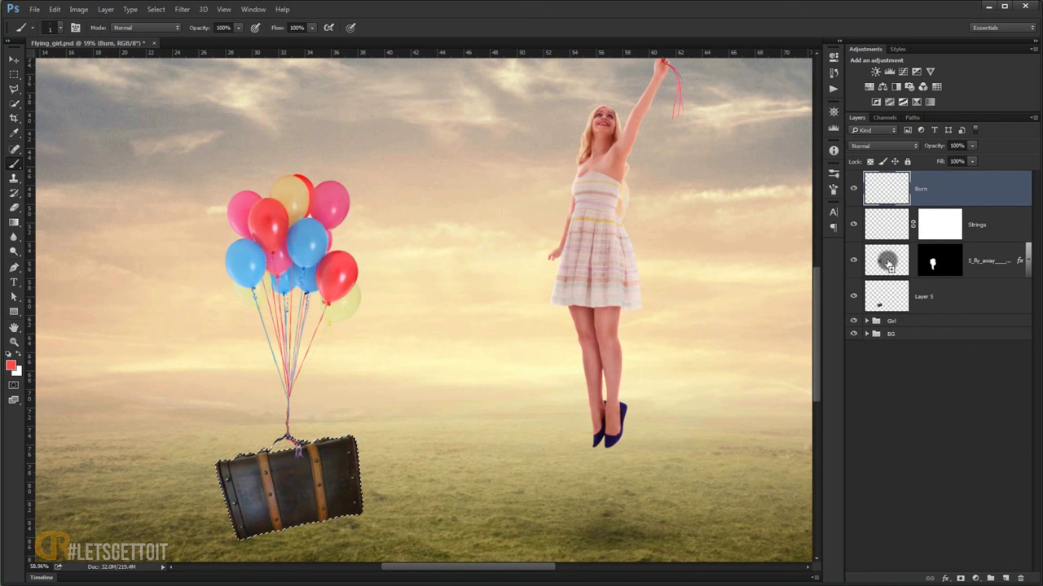
{"action": "left_click", "coordinate": [888, 263], "text": "ctrl+shift"}
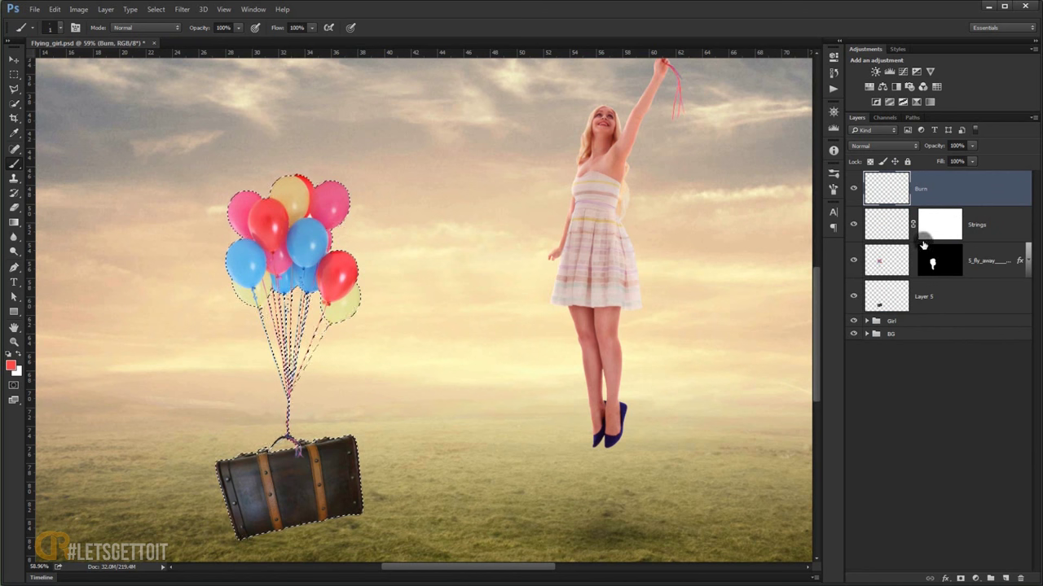
{"action": "left_click", "coordinate": [959, 578]}
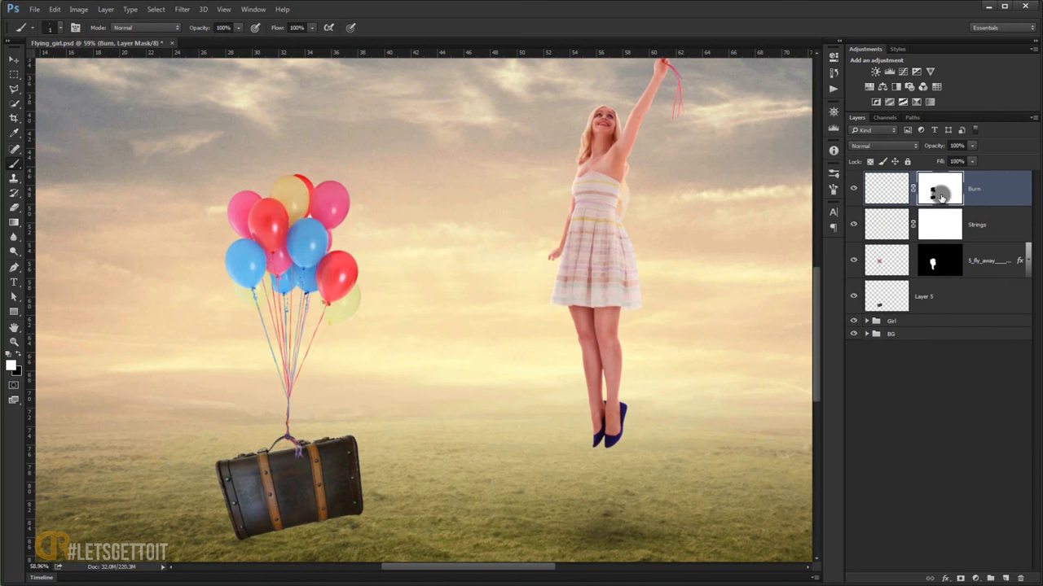
{"action": "key", "text": "ctrl+i"}
{"action": "left_click", "coordinate": [878, 191]}
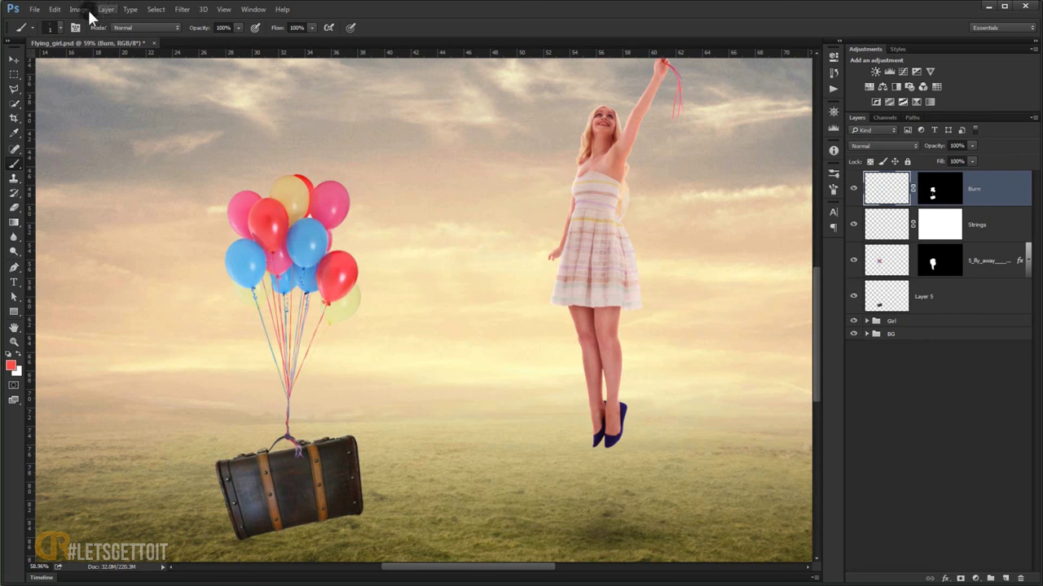
- Fill the Burn layer with 50% Gray
{"action": "left_click", "coordinate": [55, 9]}
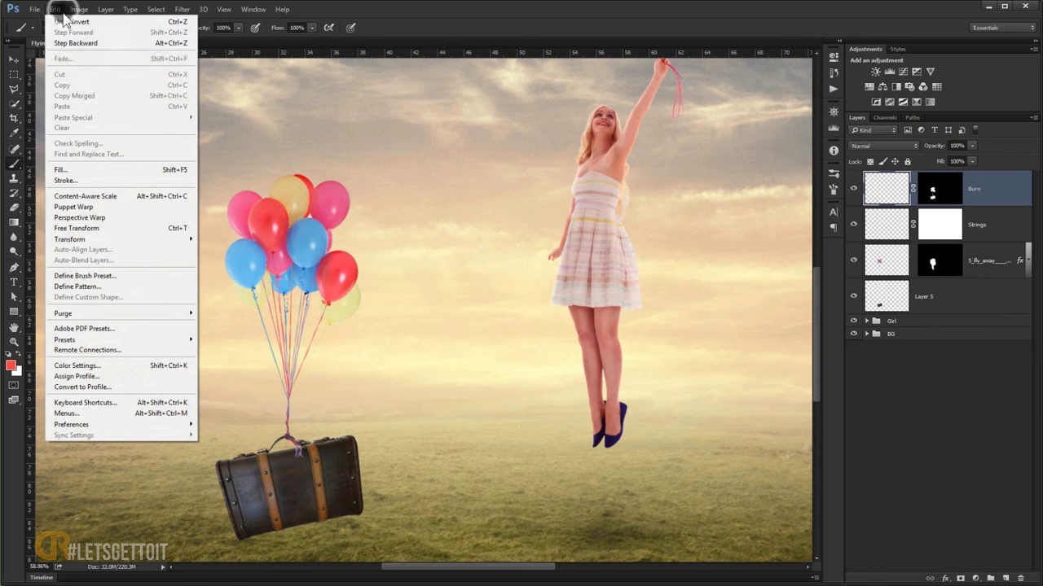
{"action": "left_click", "coordinate": [96, 170]}
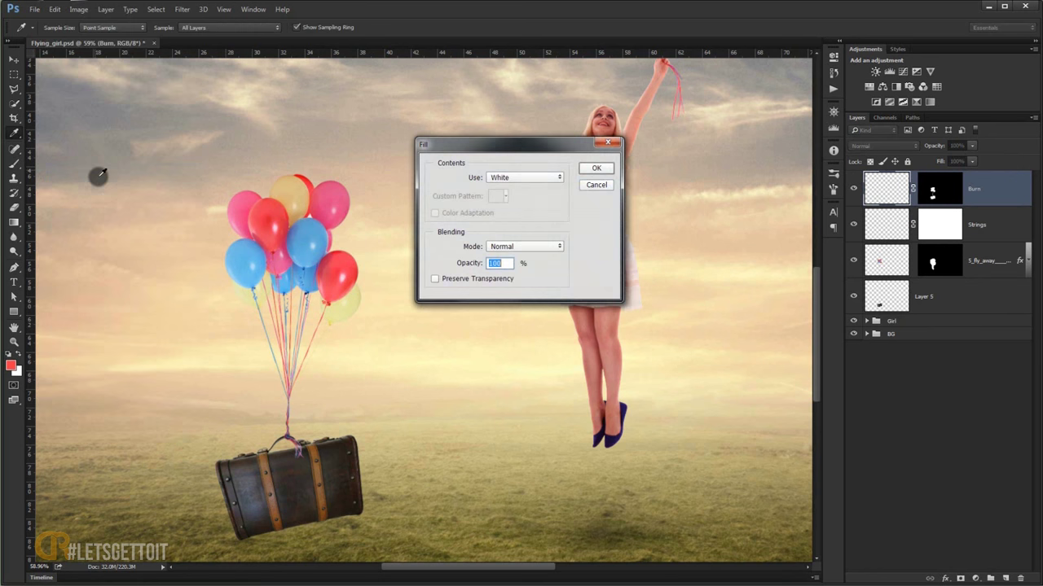
{"action": "left_click", "coordinate": [523, 182]}
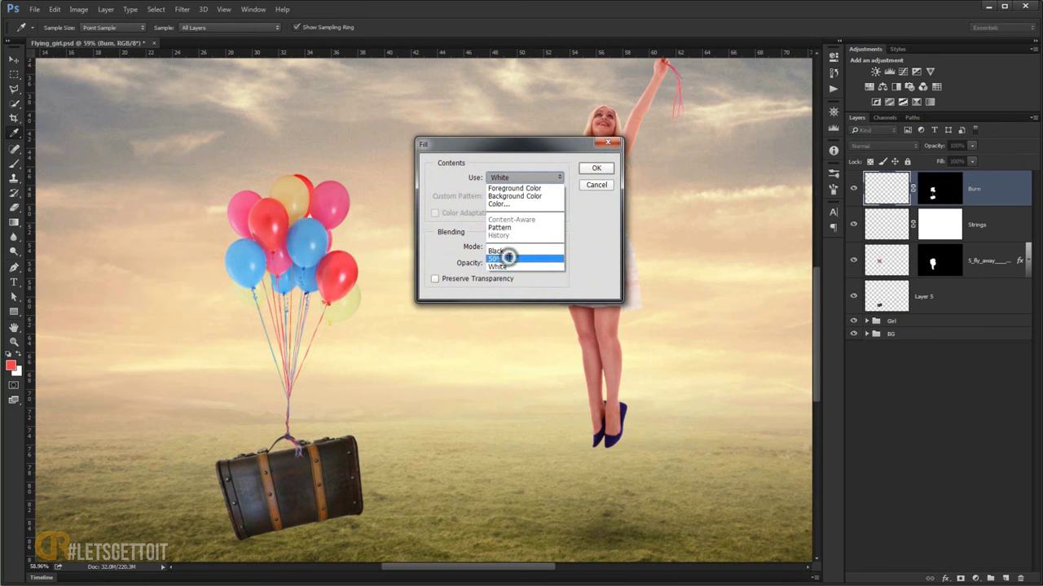
{"action": "left_click", "coordinate": [508, 258]}
{"action": "left_click", "coordinate": [595, 168]}
- Set the Burn layer's blend mode to Soft Light and pick the Burn tool
{"action": "key", "text": "b"}
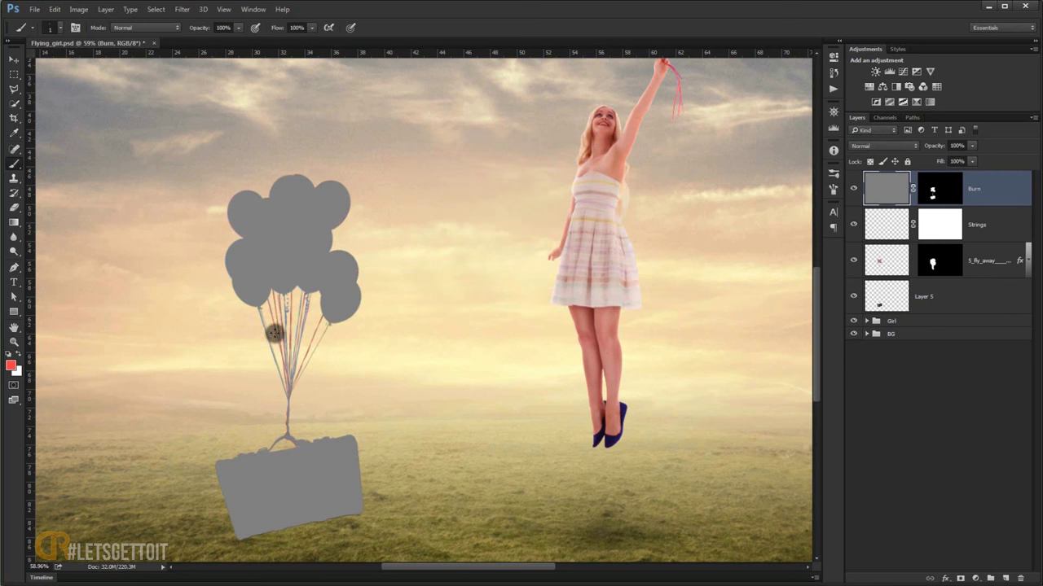
{"action": "left_click", "coordinate": [869, 141]}
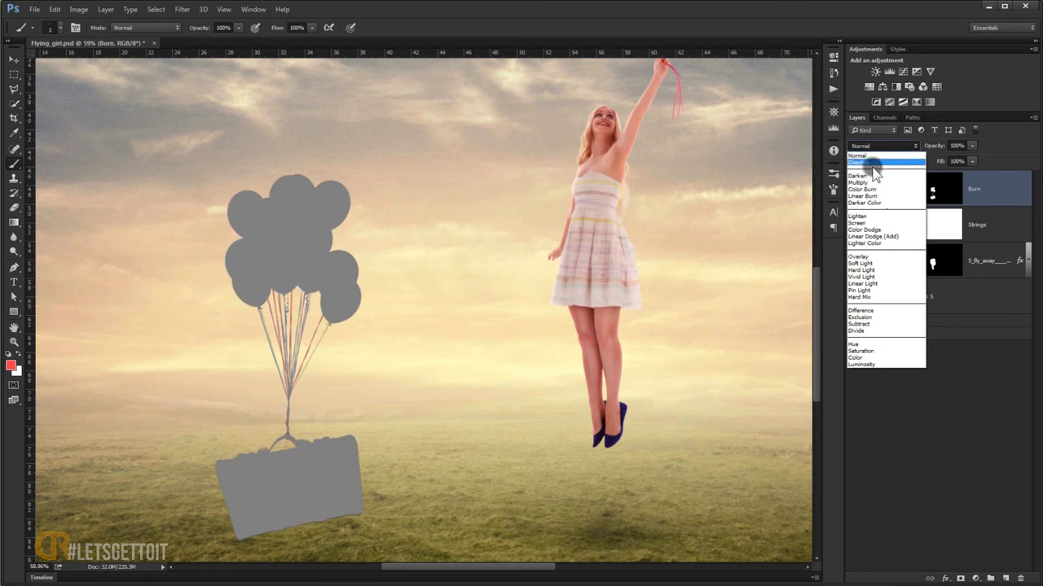
{"action": "left_click", "coordinate": [870, 265]}
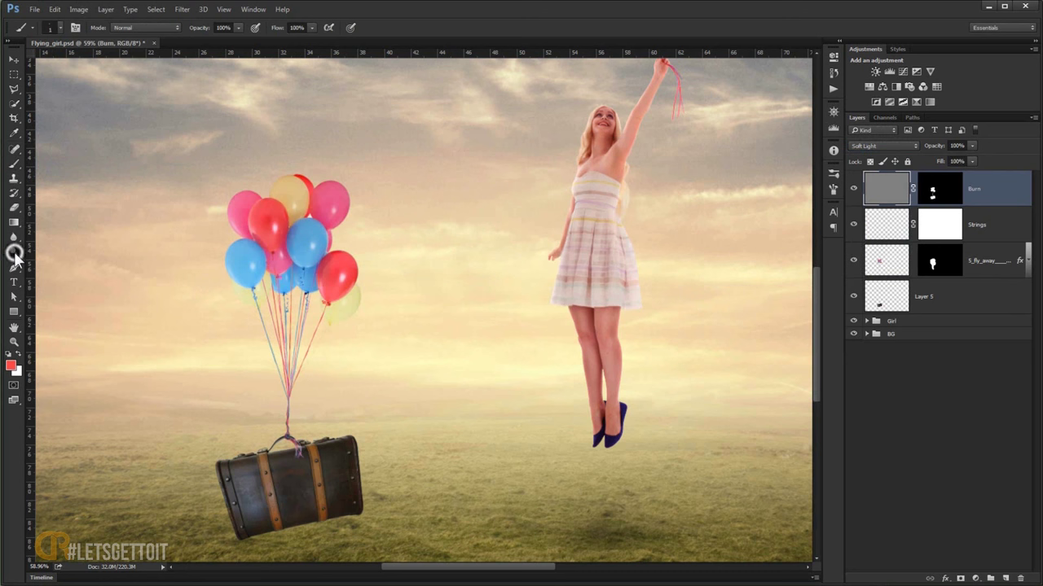
{"action": "left_click", "coordinate": [15, 254]}
- With a 218 px Burn brush, darken the area around and under the suitcase
{"action": "left_click", "coordinate": [73, 259]}
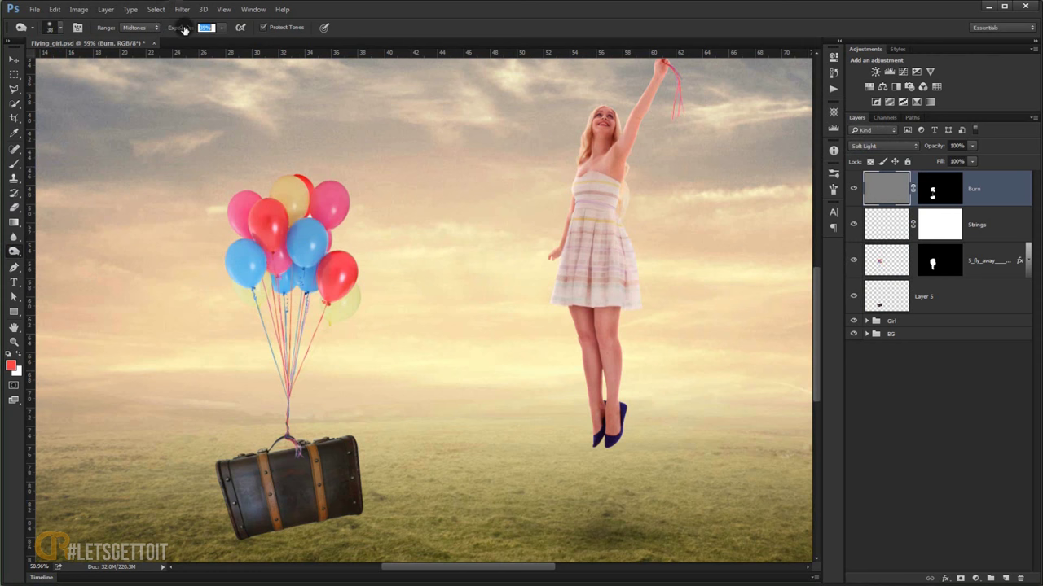
{"action": "scroll", "coordinate": [301, 401], "scroll_direction": "down", "scroll_amount": 2}
{"action": "scroll", "coordinate": [308, 470], "scroll_direction": "down", "scroll_amount": 2}
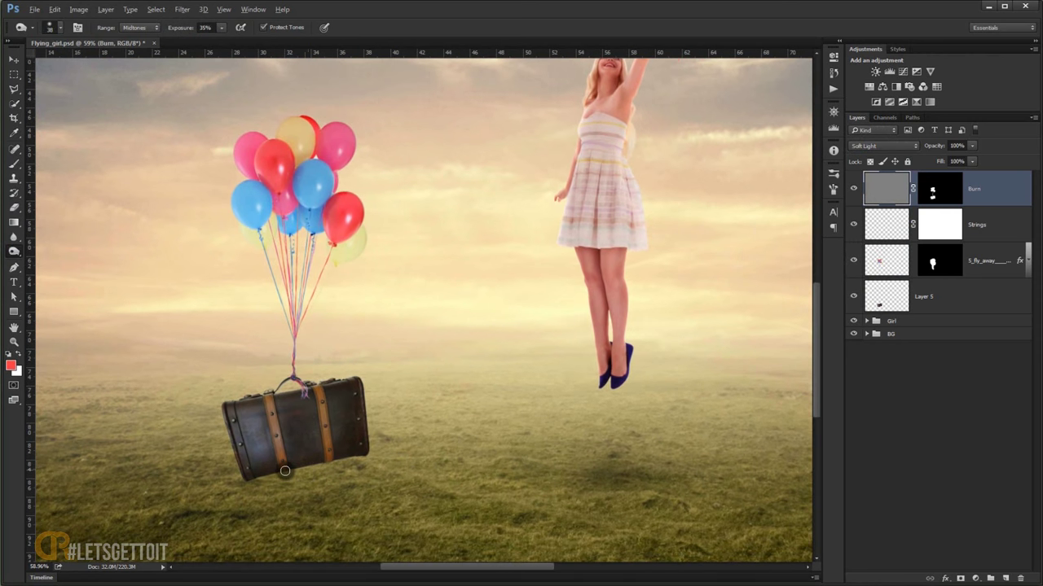
{"action": "left_click_drag", "start_coordinate": [305, 483], "coordinate": [315, 481]}
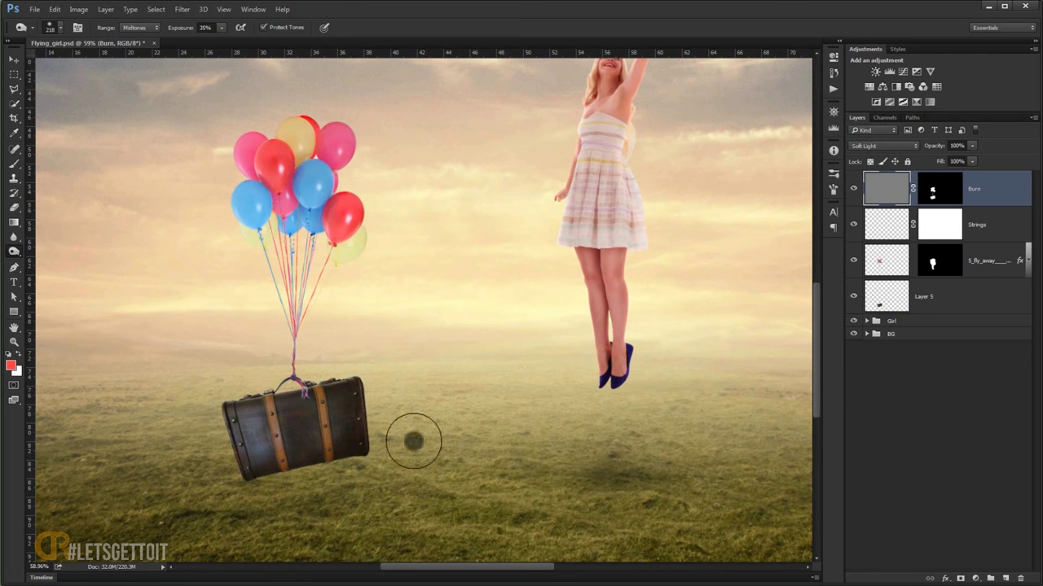
{"action": "left_click_drag", "start_coordinate": [386, 438], "coordinate": [222, 489]}
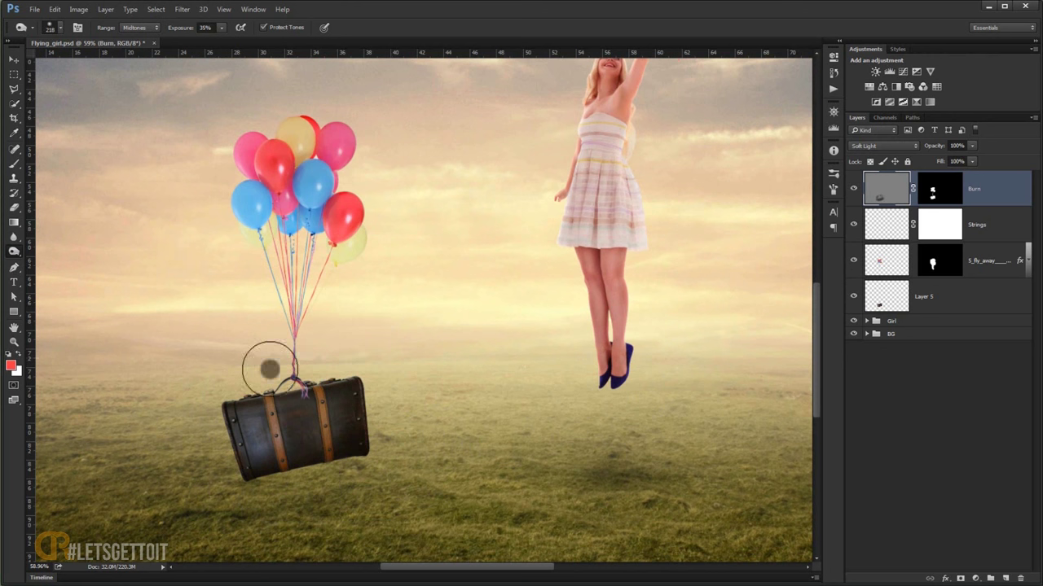
- Burn shading into the balloon cluster with a smaller brush, then toggle the Burn layer to compare
{"action": "key", "text": "bracketleft"}
{"action": "key", "text": "bracketleft"}
{"action": "key", "text": "bracketleft"}
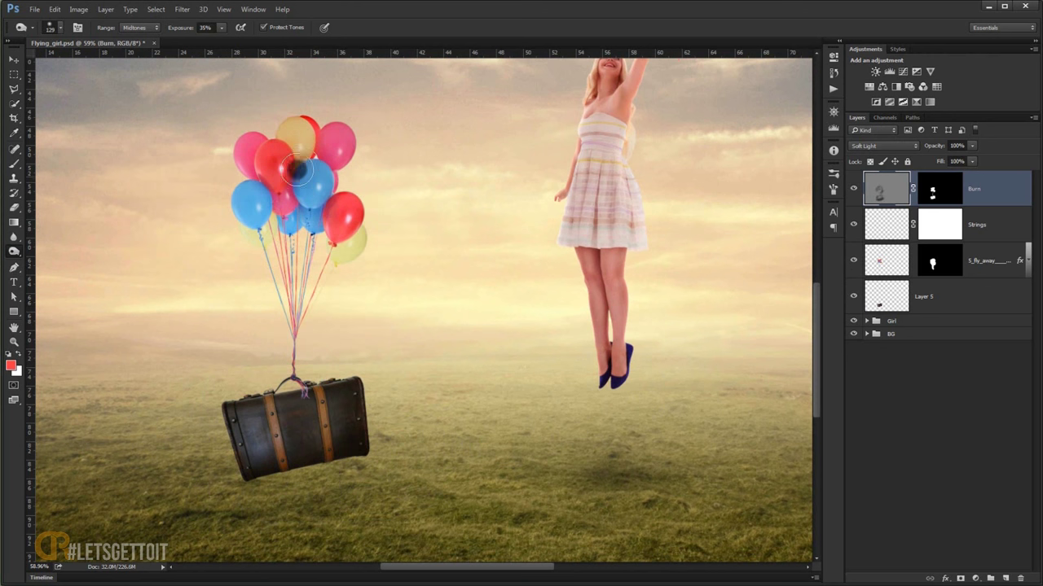
{"action": "mouse_move", "coordinate": [301, 155]}
{"action": "left_mouse_down"}
{"action": "mouse_move", "coordinate": [263, 189]}
{"action": "mouse_move", "coordinate": [347, 251]}
{"action": "mouse_move", "coordinate": [279, 274]}
{"action": "left_mouse_up"}
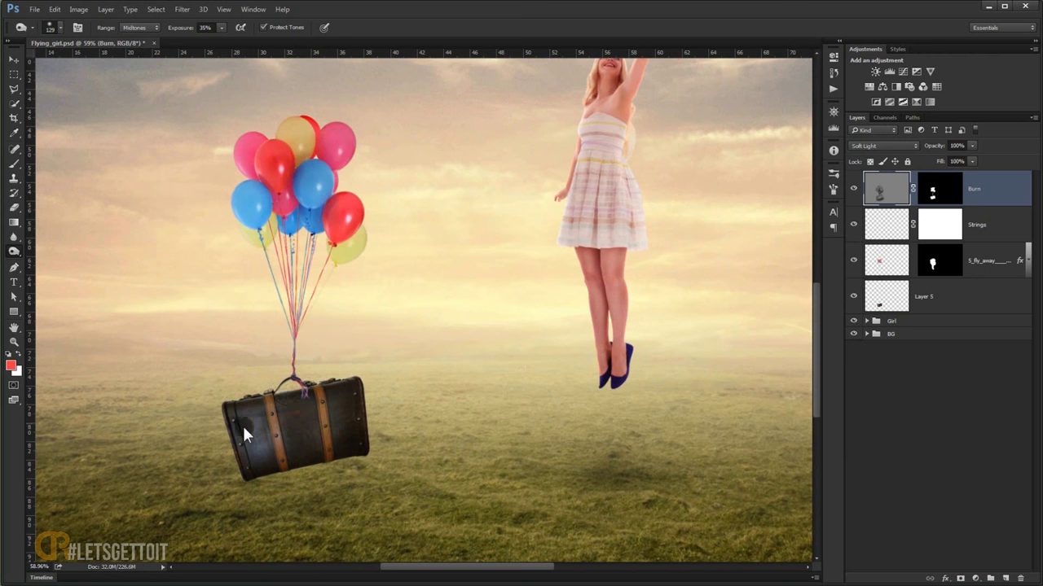
{"action": "key", "text": "bracketright"}
{"action": "key", "text": "bracketright"}
{"action": "key", "text": "bracketright"}
{"action": "key", "text": "bracketleft"}
{"action": "key", "text": "bracketleft"}
{"action": "key", "text": "bracketleft"}
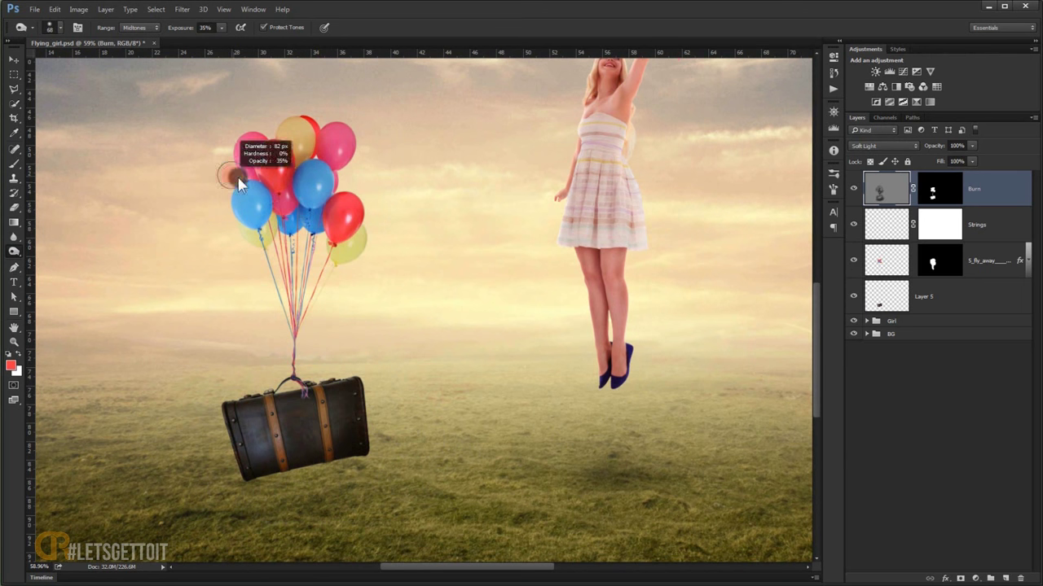
{"action": "left_click", "coordinate": [850, 192]}
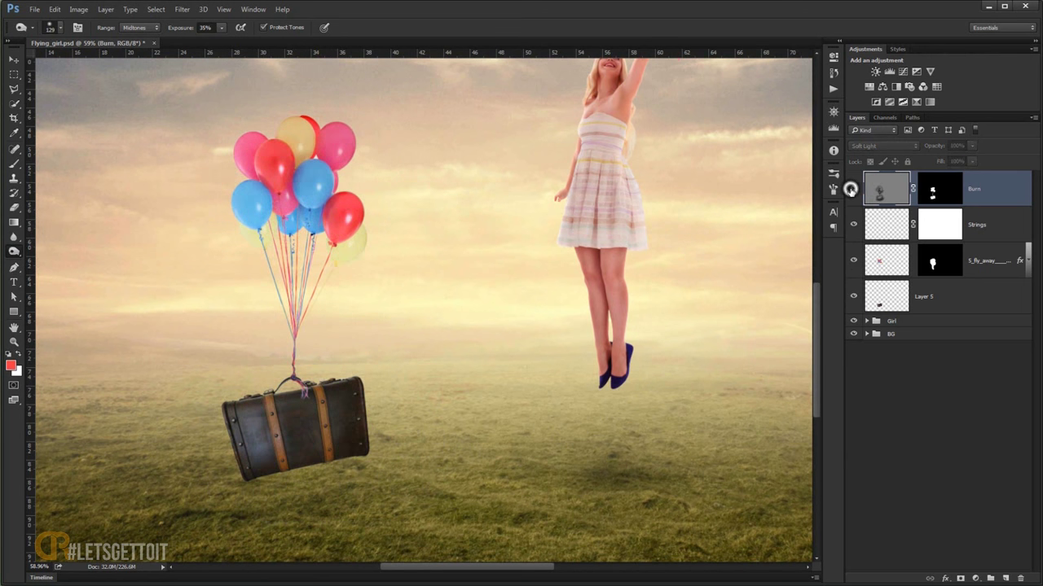
{"action": "left_click", "coordinate": [850, 191]}
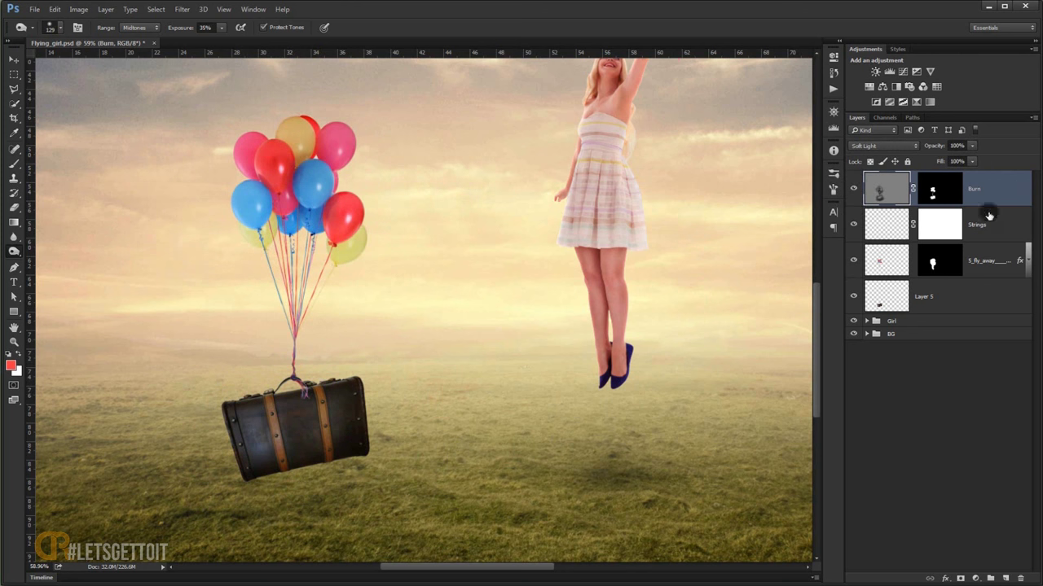
- Add a new layer named Dodge carrying a copy of the Burn layer's mask
{"action": "left_click", "coordinate": [1005, 578]}
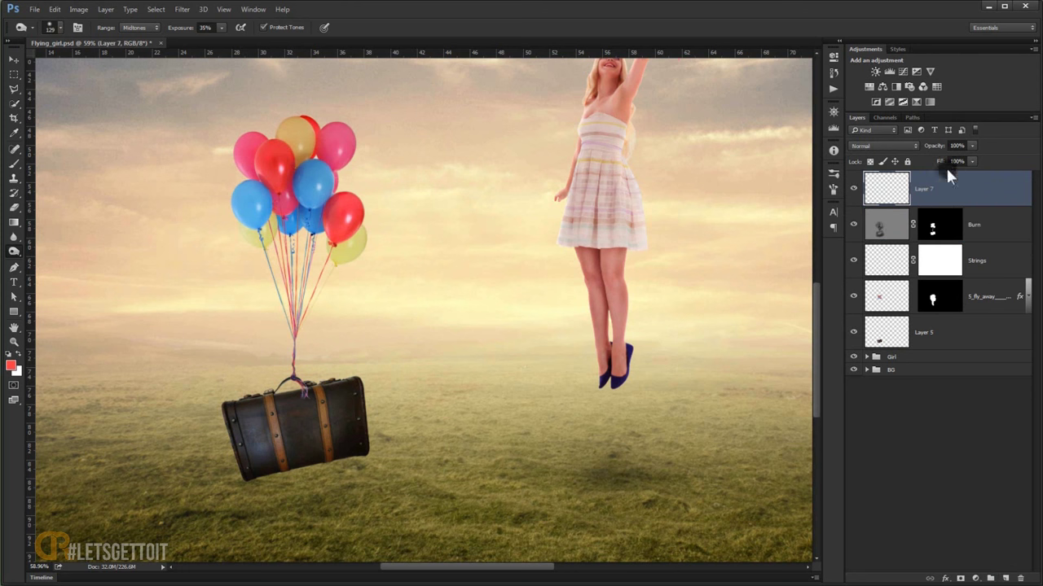
{"action": "double_click", "coordinate": [935, 189]}
{"action": "type", "text": "Dodge"}
{"action": "left_click_drag", "start_coordinate": [938, 226], "coordinate": [937, 189]}
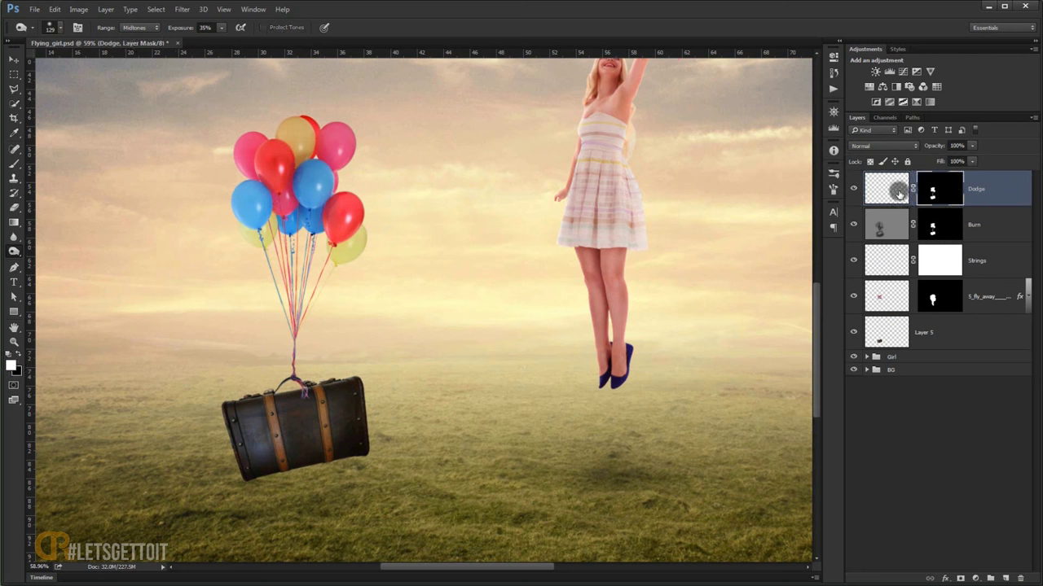
- Fill the Dodge layer with 50% gray and set its blend mode to Soft Light
{"action": "left_click", "coordinate": [54, 9]}
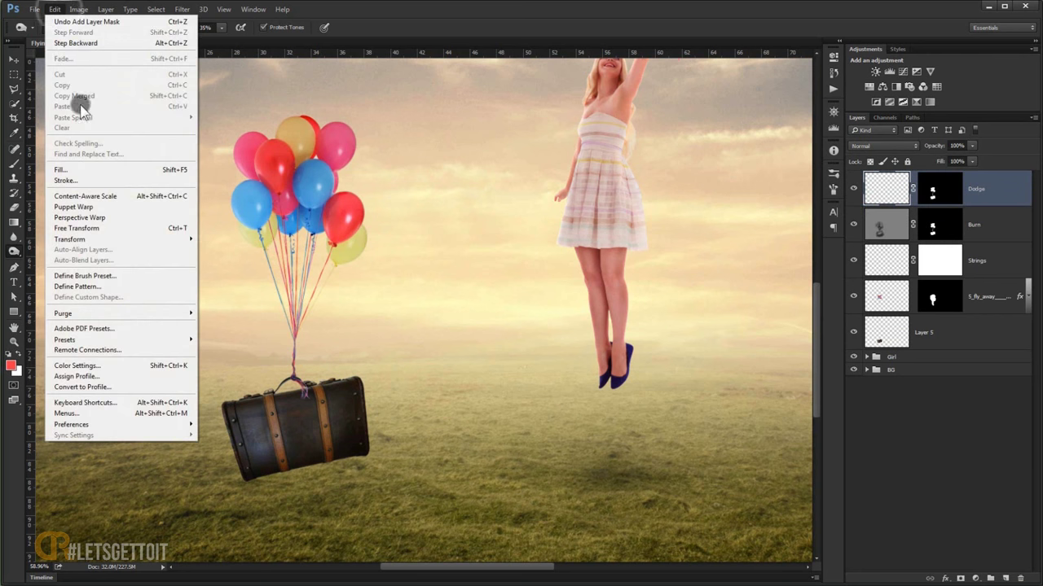
{"action": "left_click", "coordinate": [85, 167]}
{"action": "left_click", "coordinate": [583, 173]}
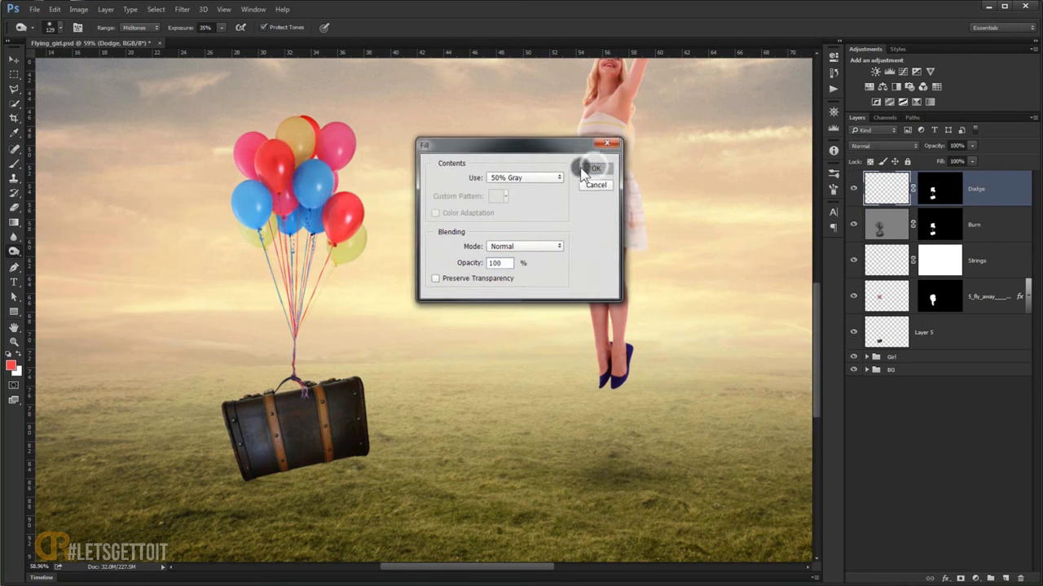
{"action": "key", "text": "o"}
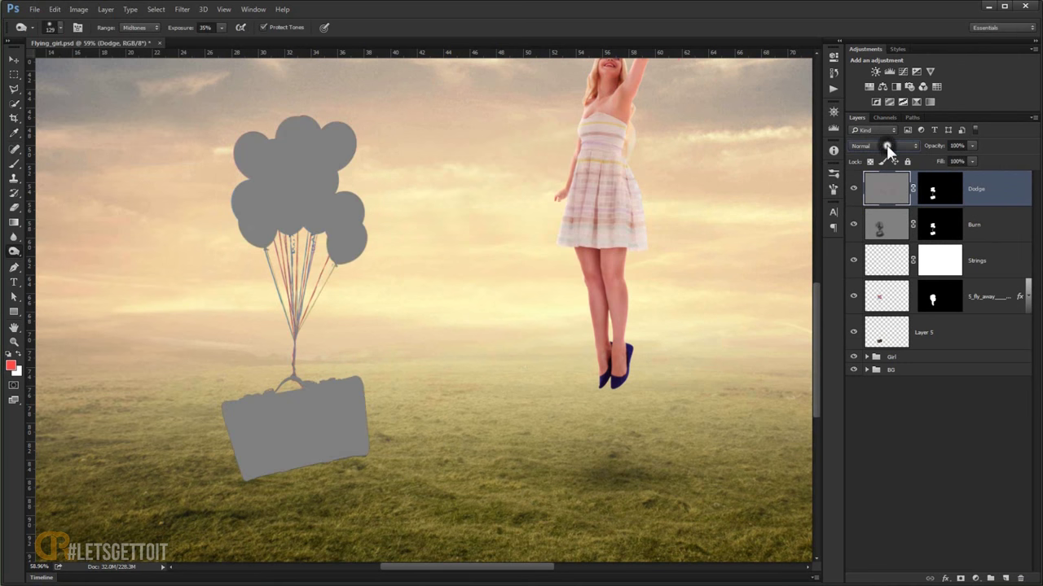
{"action": "left_click", "coordinate": [886, 145]}
{"action": "left_click", "coordinate": [877, 264]}
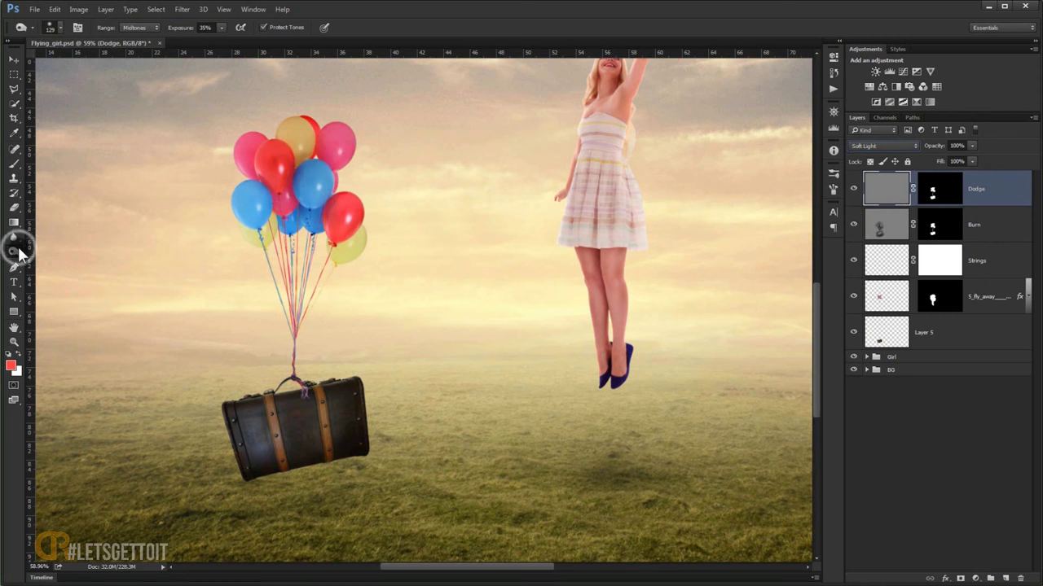
{"action": "right_click", "coordinate": [19, 253]}
- With the Dodge tool, lighten the right suitcase strap
{"action": "left_click", "coordinate": [53, 251]}
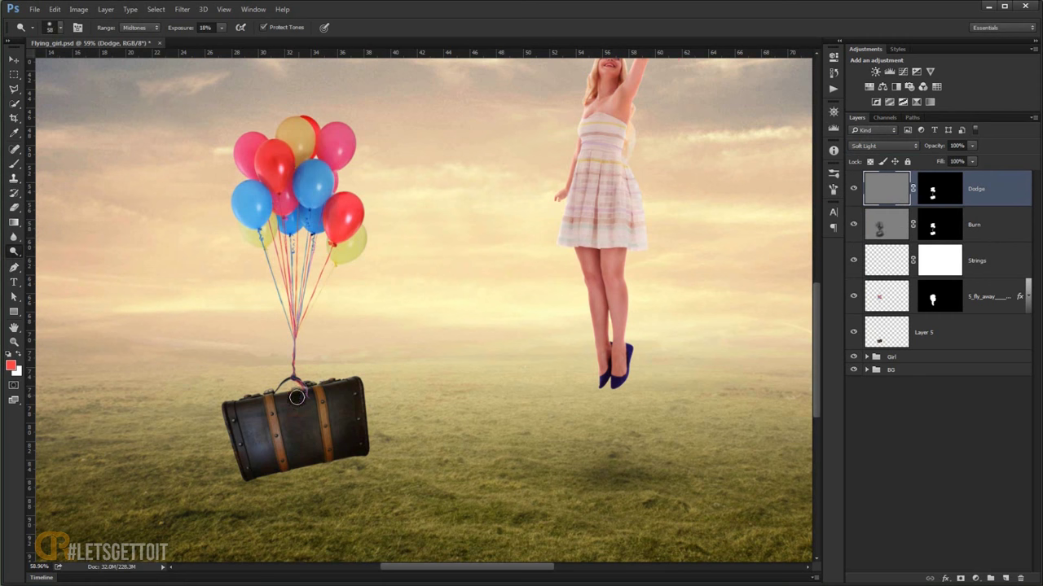
{"action": "scroll", "coordinate": [296, 397], "scroll_direction": "up", "scroll_amount": 1}
{"action": "scroll", "coordinate": [295, 408], "scroll_direction": "up", "scroll_amount": 1}
{"action": "scroll", "coordinate": [294, 419], "scroll_direction": "up", "scroll_amount": 3}
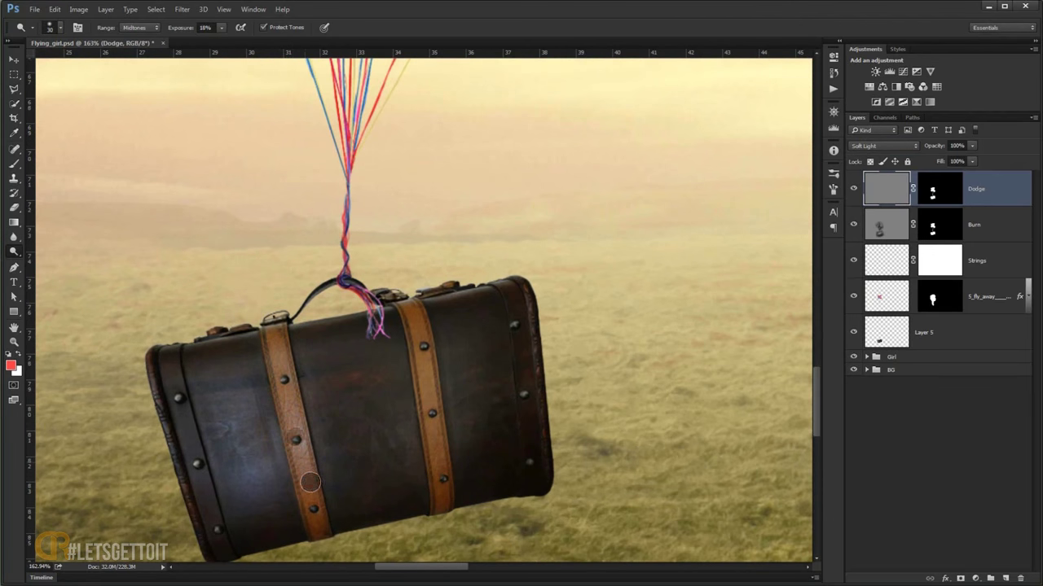
{"action": "left_click_drag", "start_coordinate": [411, 308], "coordinate": [439, 472]}
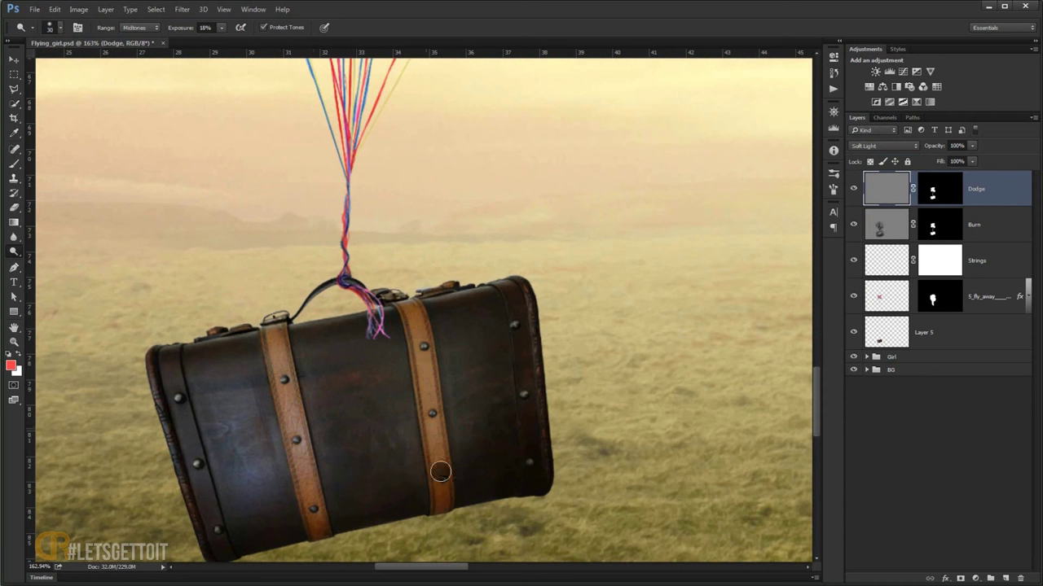
{"action": "scroll", "coordinate": [489, 396], "scroll_direction": "up", "scroll_amount": 2}
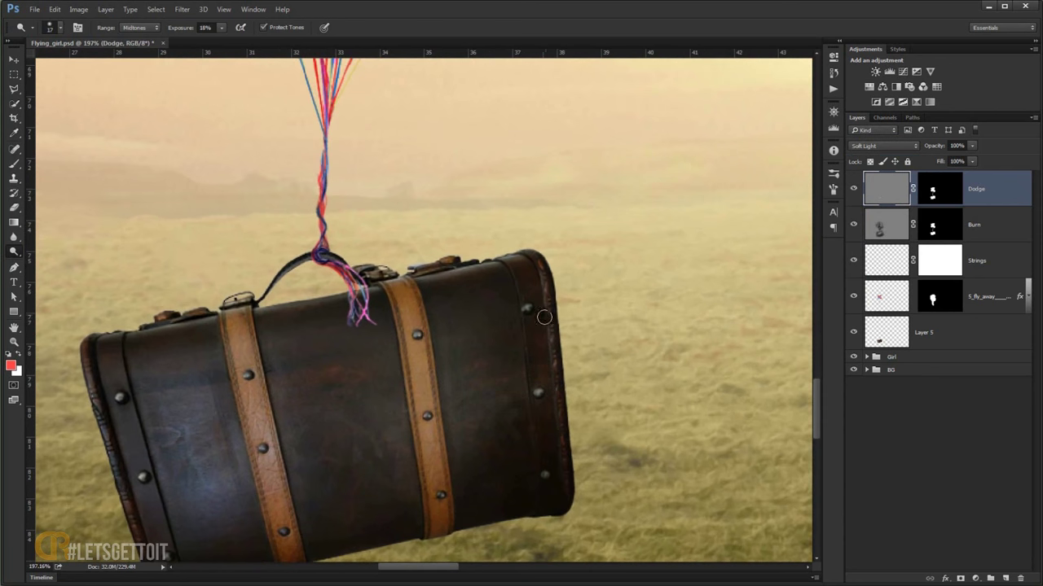
{"action": "scroll", "coordinate": [345, 329], "scroll_direction": "up", "scroll_amount": 1}
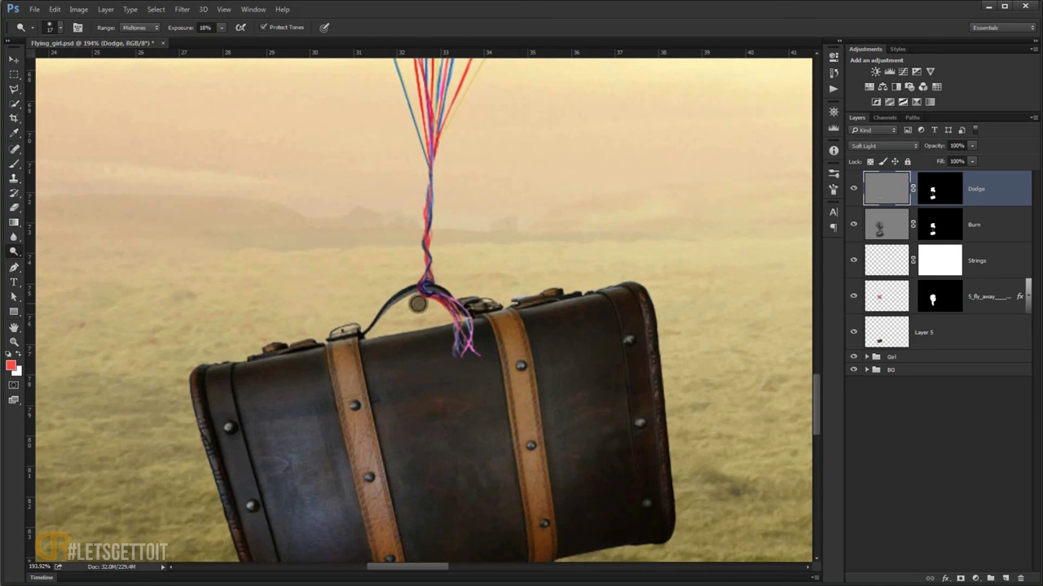
{"action": "scroll", "coordinate": [418, 248], "scroll_direction": "down", "scroll_amount": 3}
{"action": "scroll", "coordinate": [454, 256], "scroll_direction": "up", "scroll_amount": 5}
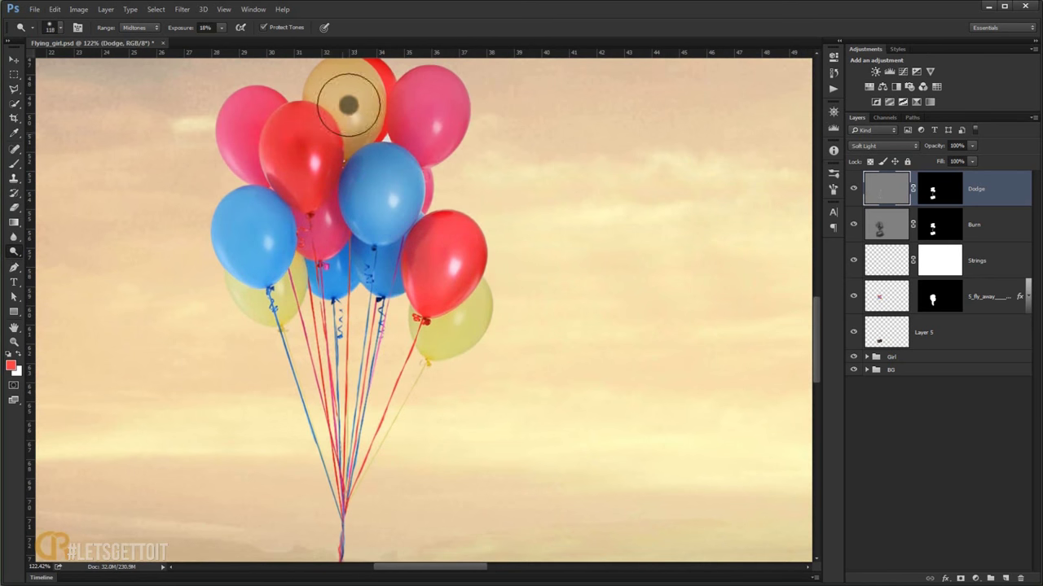
- Lighten the left suitcase strap, then group the Dodge and Burn layers into Group 1
{"action": "key", "text": "bracketright"}
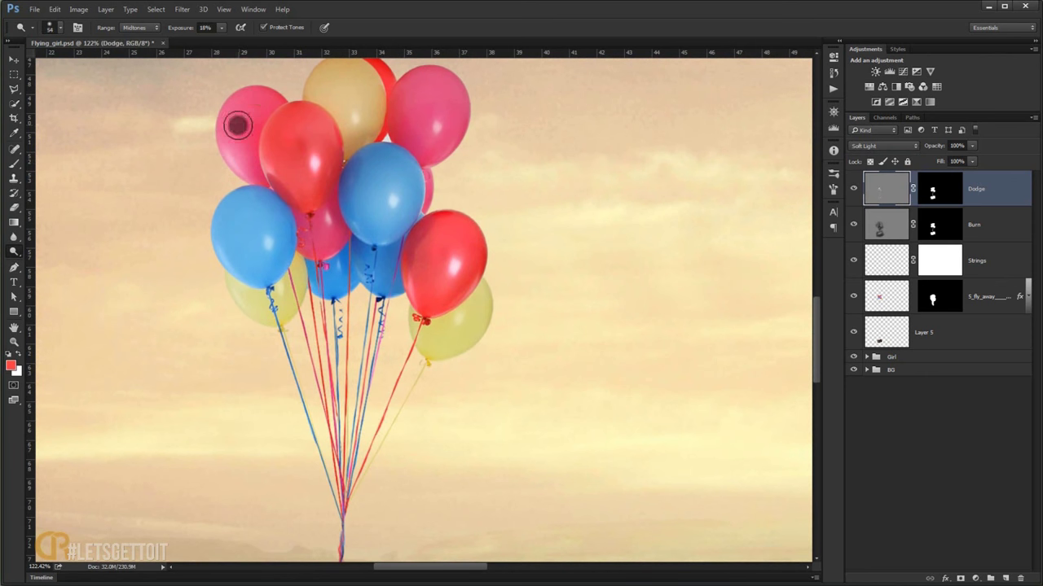
{"action": "scroll", "coordinate": [396, 175], "scroll_direction": "down", "scroll_amount": 5}
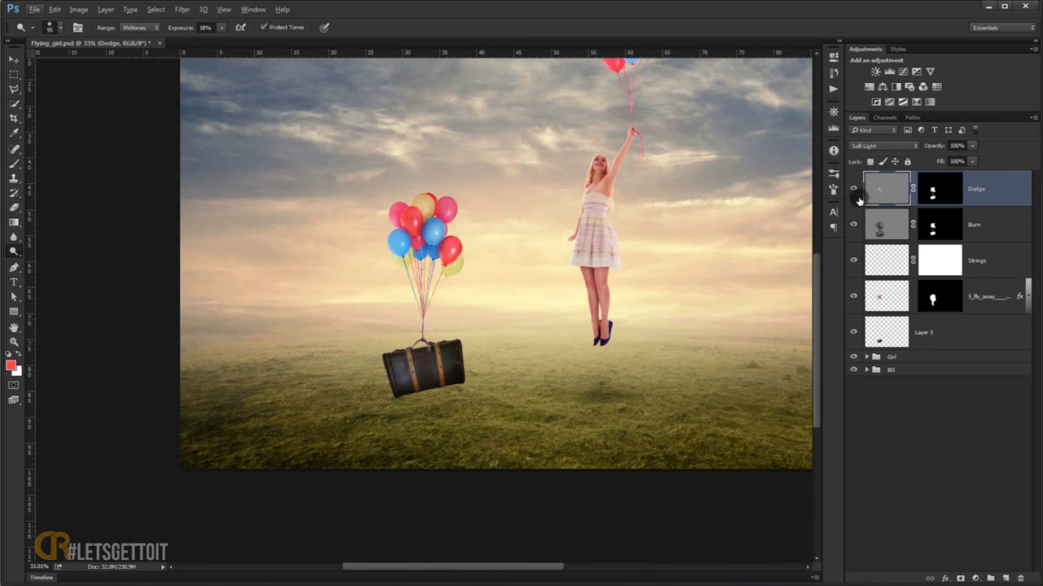
{"action": "scroll", "coordinate": [374, 363], "scroll_direction": "up", "scroll_amount": 5}
{"action": "scroll", "coordinate": [374, 363], "scroll_direction": "up", "scroll_amount": 3}
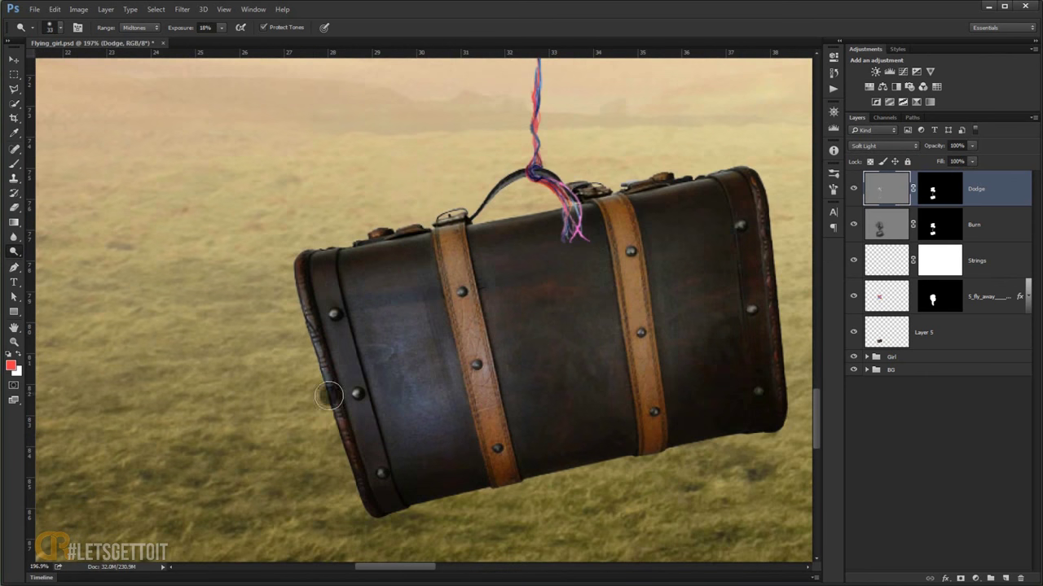
{"action": "left_click_drag", "start_coordinate": [473, 319], "coordinate": [486, 376]}
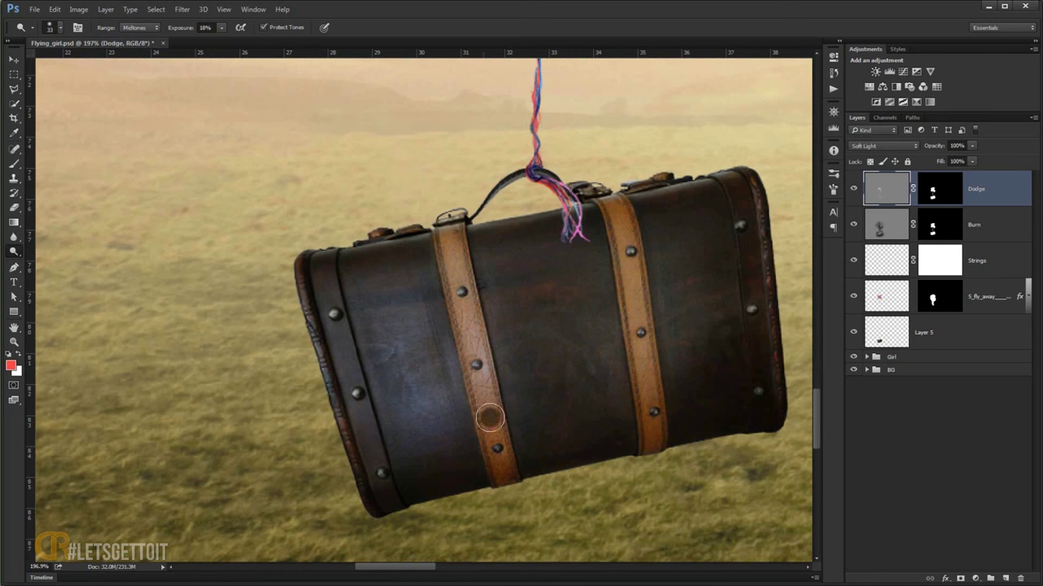
{"action": "scroll", "coordinate": [486, 382], "scroll_direction": "down", "scroll_amount": 6}
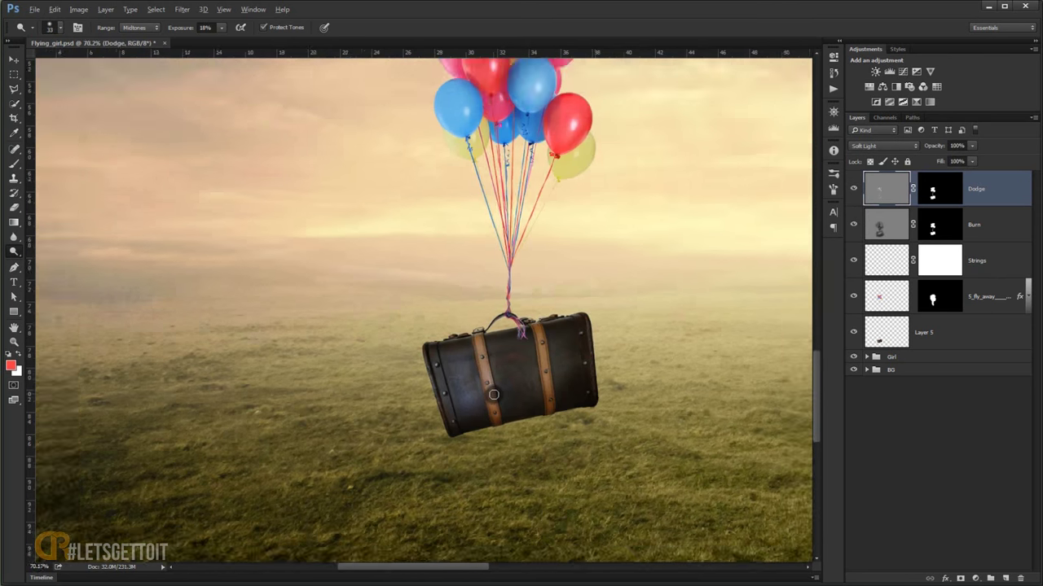
{"action": "scroll", "coordinate": [494, 392], "scroll_direction": "down", "scroll_amount": 3}
{"action": "scroll", "coordinate": [715, 396], "scroll_direction": "down", "scroll_amount": 3}
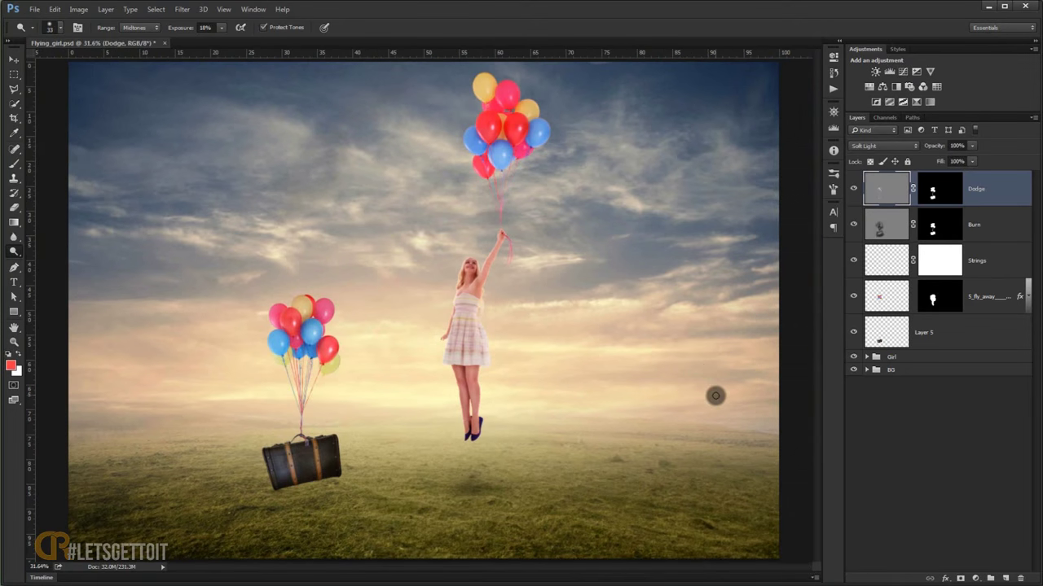
{"action": "left_click", "coordinate": [989, 231], "text": "shift"}
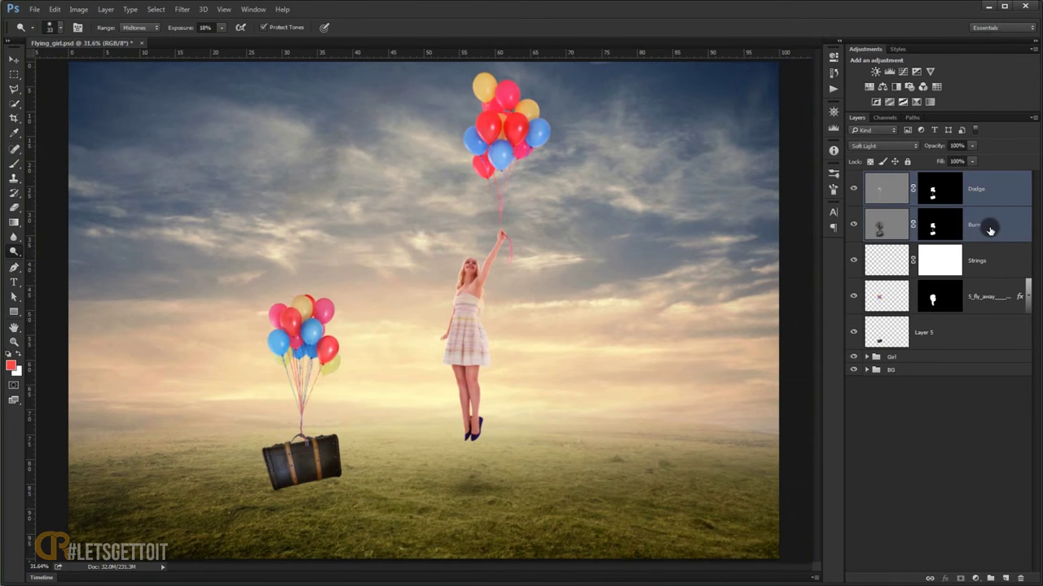
{"action": "key", "text": "ctrl+g"}
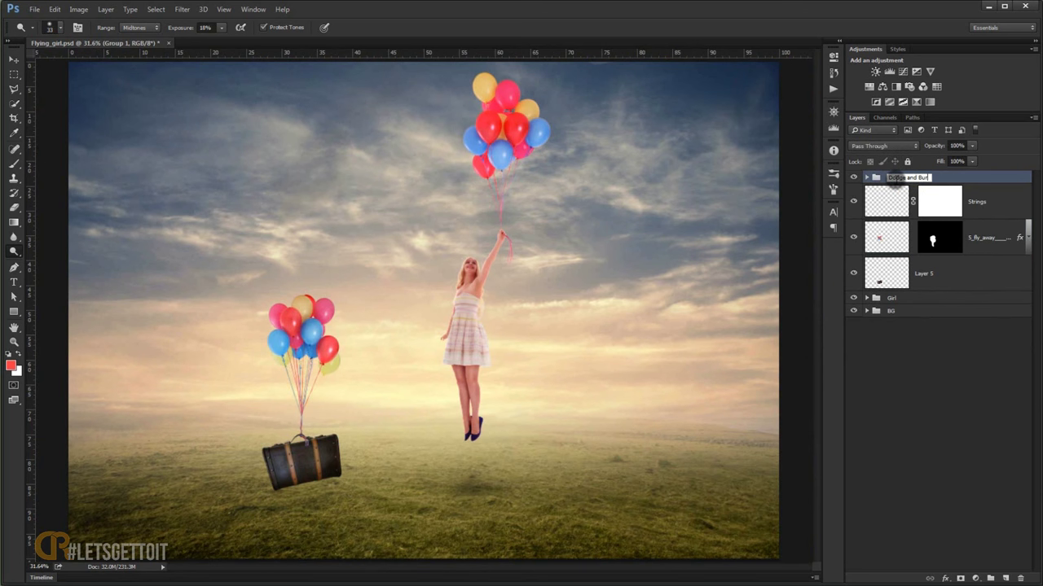
- Name the shading group Dodge and Burn, compare it on and off, and open the adjustment list
{"action": "key", "text": "Return"}
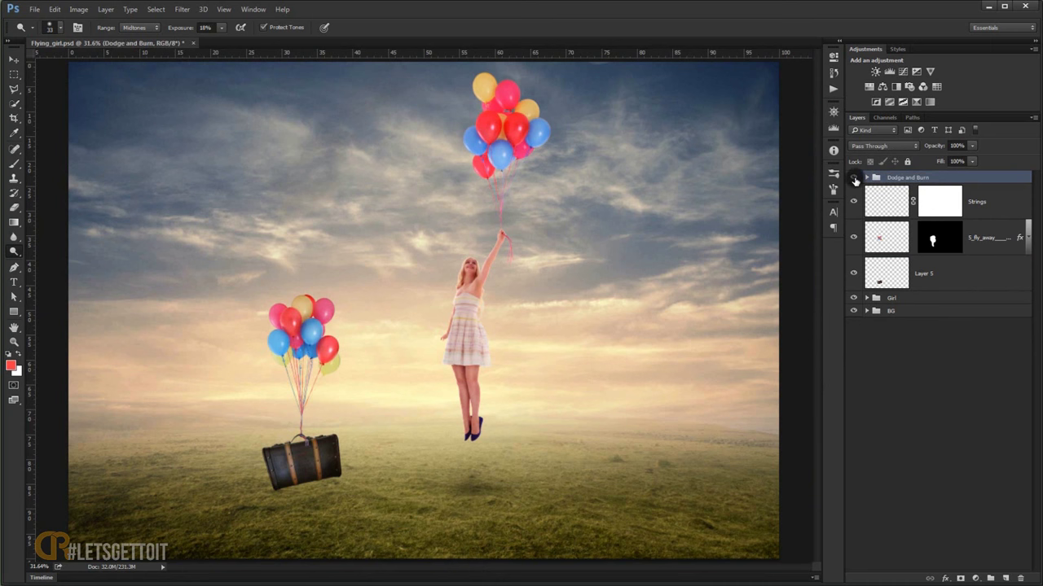
{"action": "left_click", "coordinate": [853, 177]}
{"action": "left_click", "coordinate": [854, 177]}
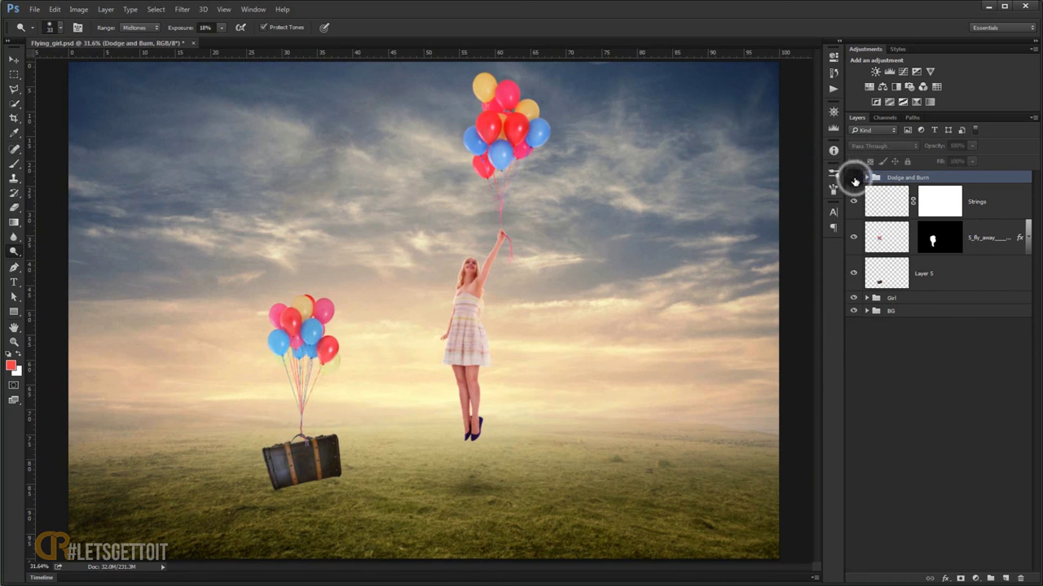
{"action": "mouse_move", "coordinate": [235, 431]}
{"action": "left_mouse_down"}
{"action": "mouse_move", "coordinate": [334, 464]}
{"action": "mouse_move", "coordinate": [321, 461]}
{"action": "left_mouse_up"}
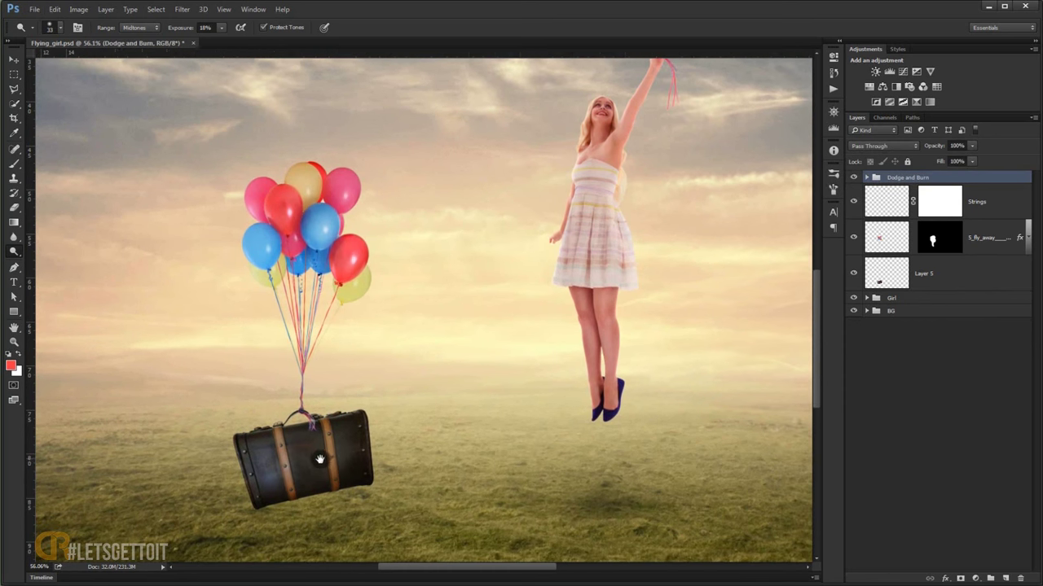
{"action": "left_click", "coordinate": [975, 577]}
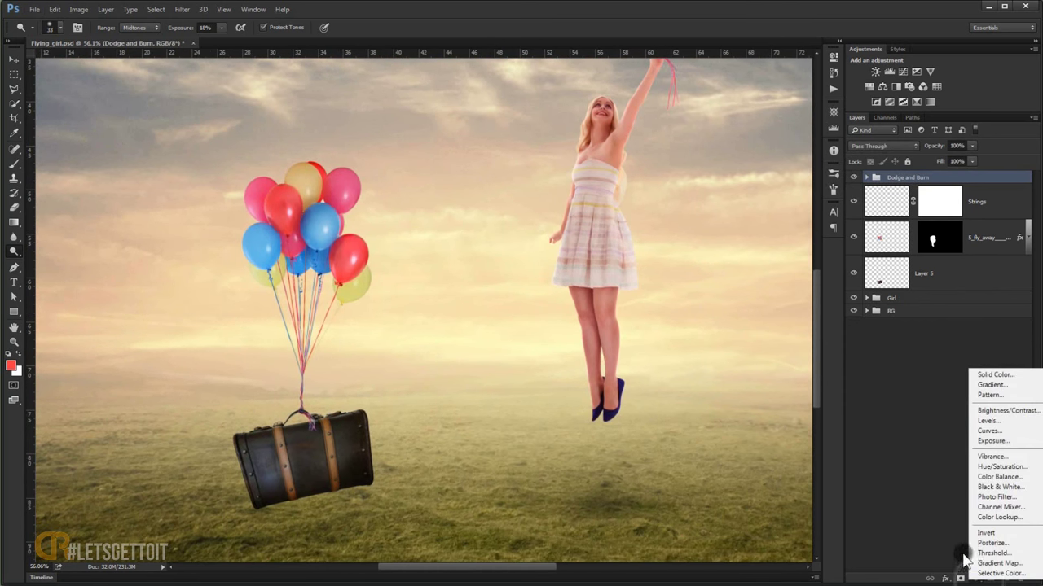
- Add a Color Balance adjustment and replace its mask with the Dodge layer's mask
{"action": "left_click", "coordinate": [1033, 478]}
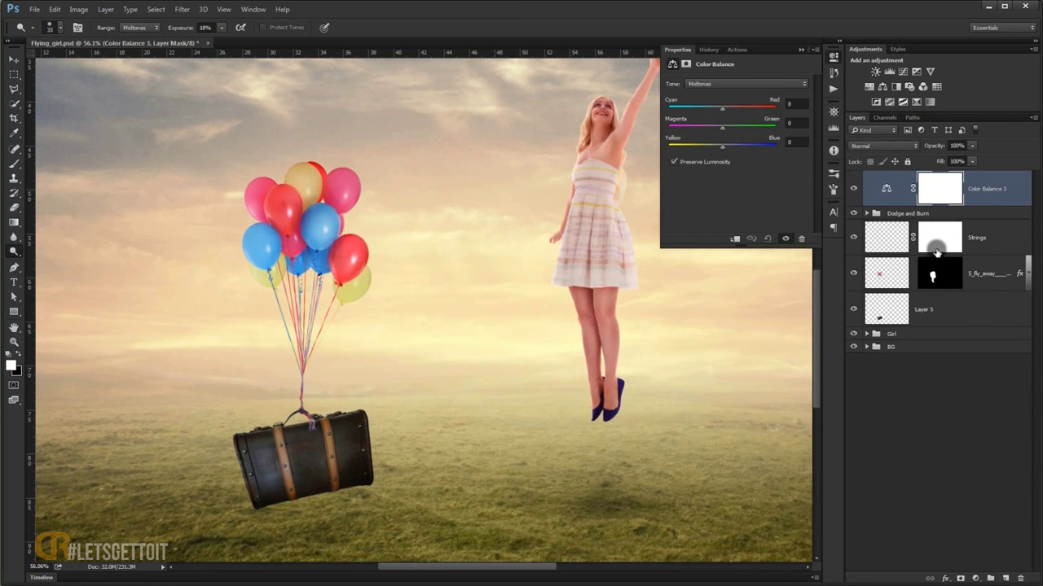
{"action": "left_click", "coordinate": [938, 245]}
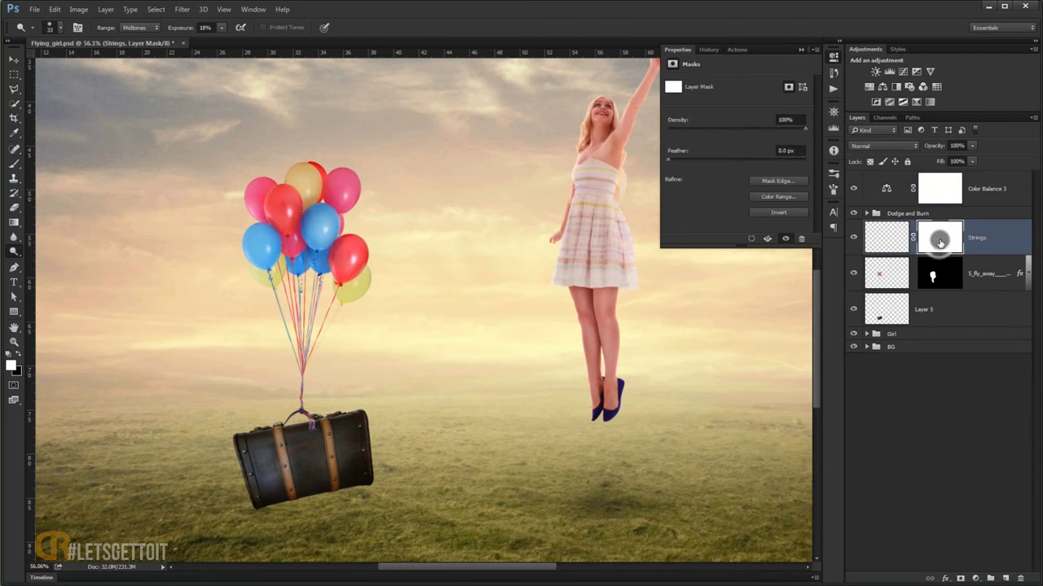
{"action": "left_click", "coordinate": [945, 272]}
{"action": "left_click", "coordinate": [866, 213]}
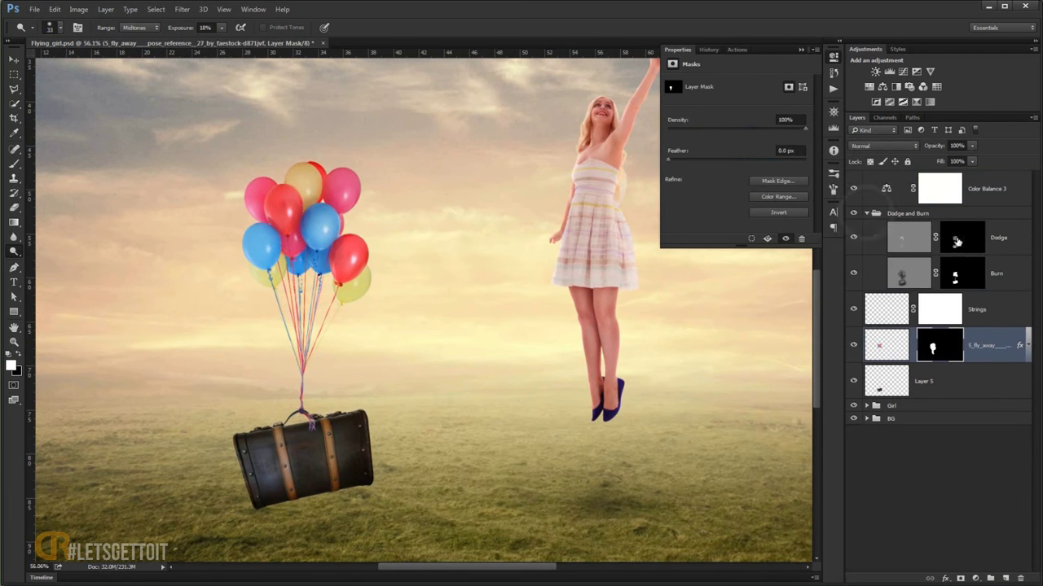
{"action": "left_click", "coordinate": [961, 237]}
{"action": "left_click_drag", "start_coordinate": [962, 237], "coordinate": [938, 188]}
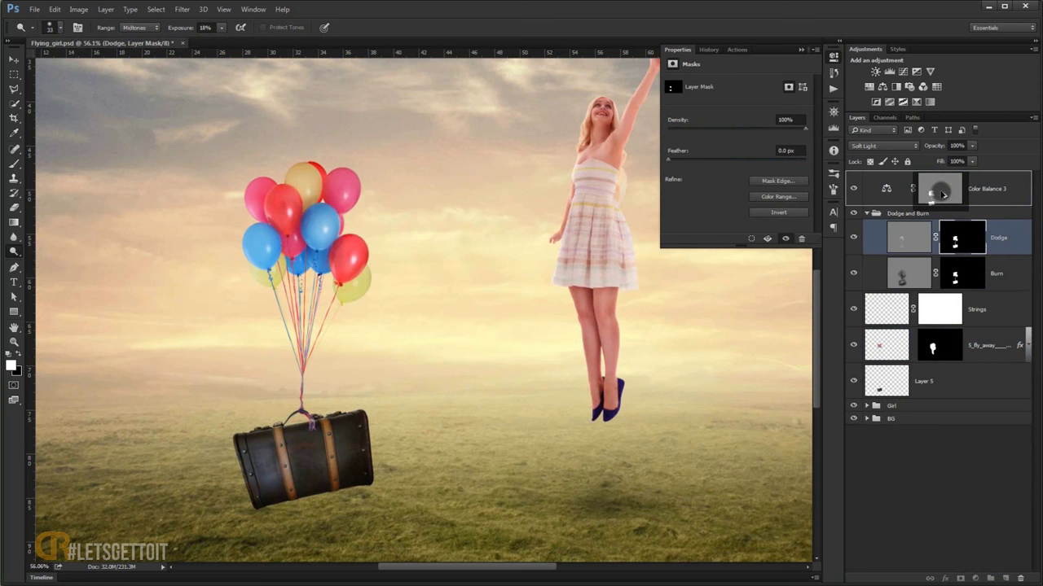
{"action": "left_click", "coordinate": [476, 226]}
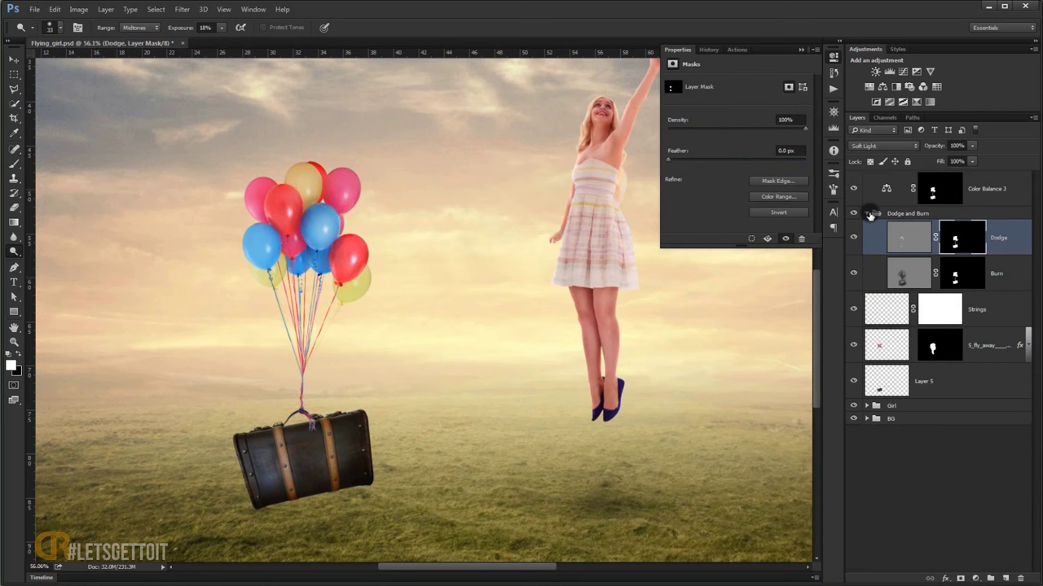
{"action": "left_click", "coordinate": [866, 214]}
{"action": "left_click", "coordinate": [887, 189]}
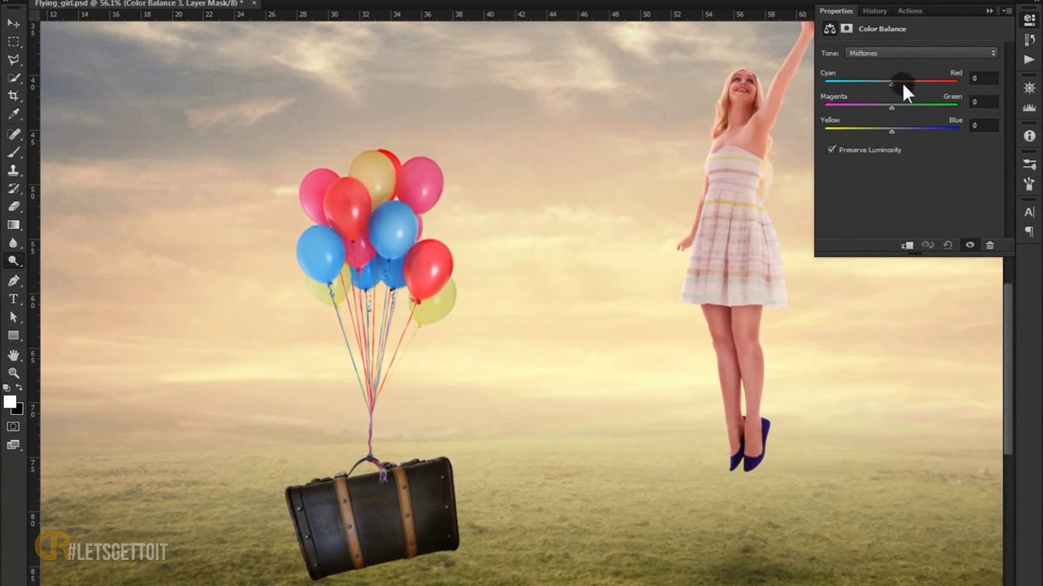
- Set the Color Balance midtones to Cyan/Red +13 and Magenta/Green -8, then compare
{"action": "left_click_drag", "start_coordinate": [892, 82], "coordinate": [900, 83]}
{"action": "left_click_drag", "start_coordinate": [899, 82], "coordinate": [890, 107]}
{"action": "left_click_drag", "start_coordinate": [886, 107], "coordinate": [893, 130]}
{"action": "left_click_drag", "start_coordinate": [884, 104], "coordinate": [886, 108]}
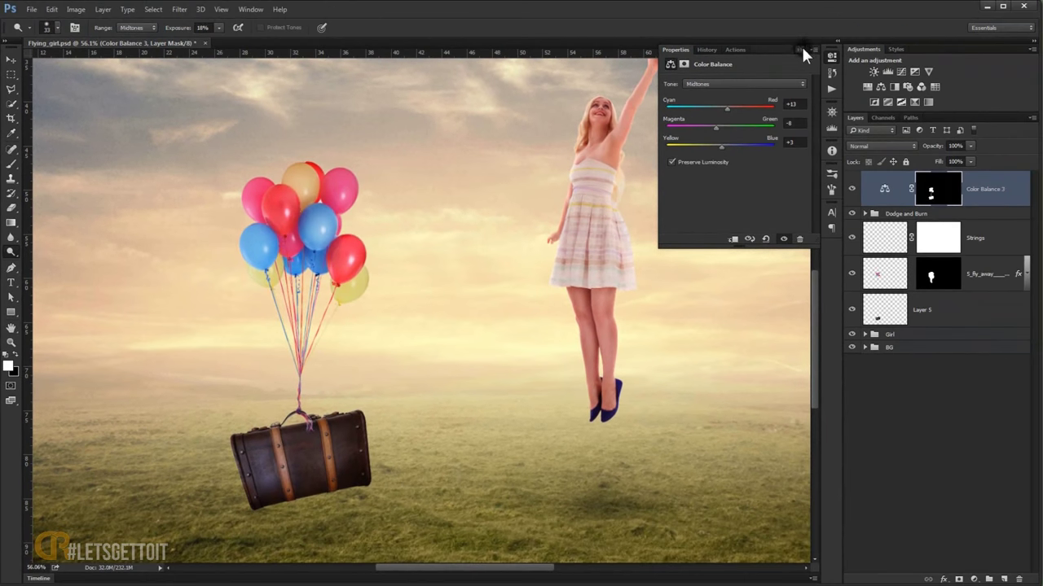
{"action": "left_click", "coordinate": [805, 45]}
{"action": "left_click", "coordinate": [852, 193]}
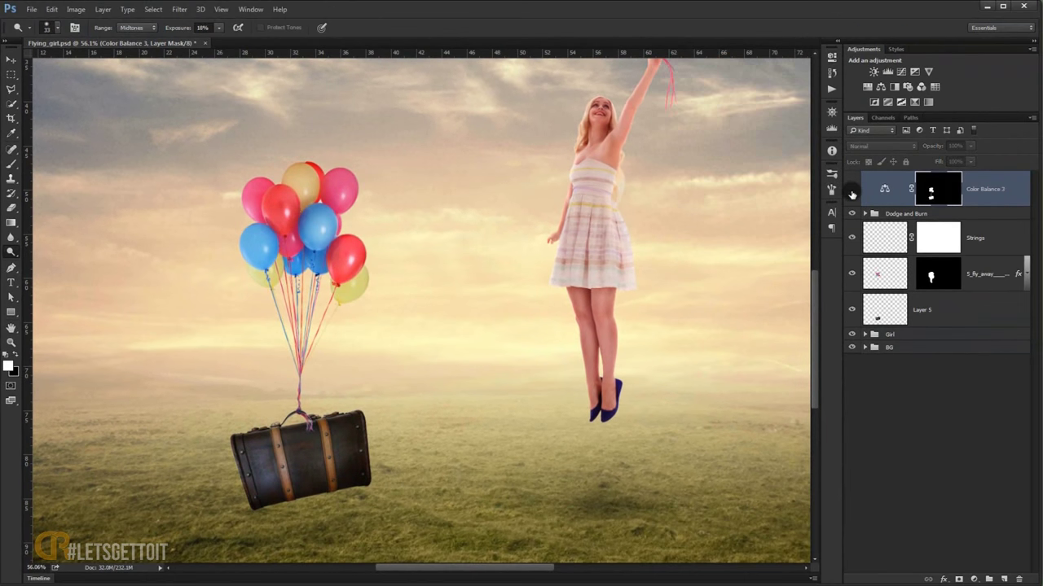
{"action": "left_click", "coordinate": [852, 193]}
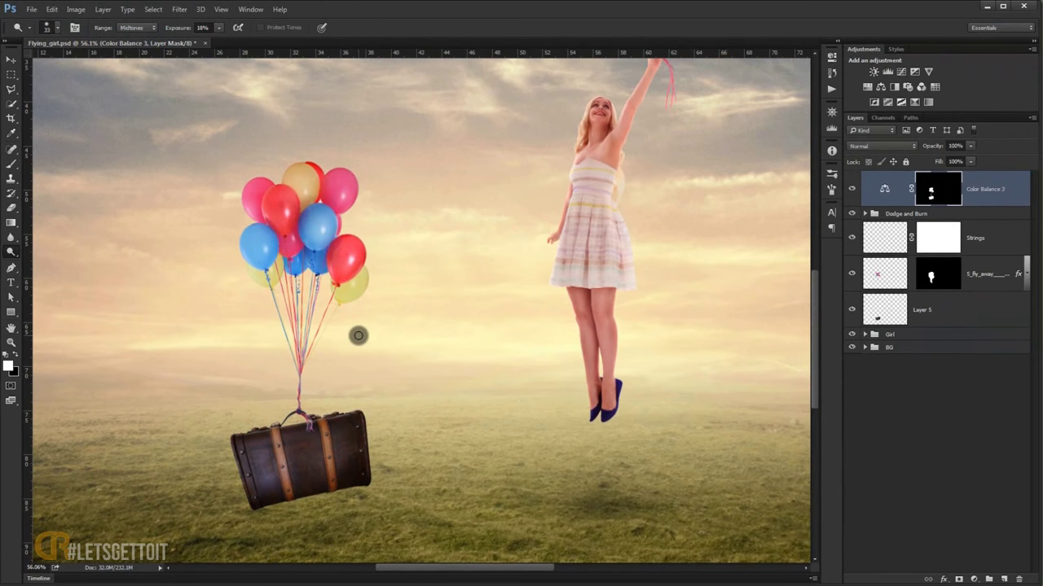
{"action": "key", "text": "ctrl+0"}
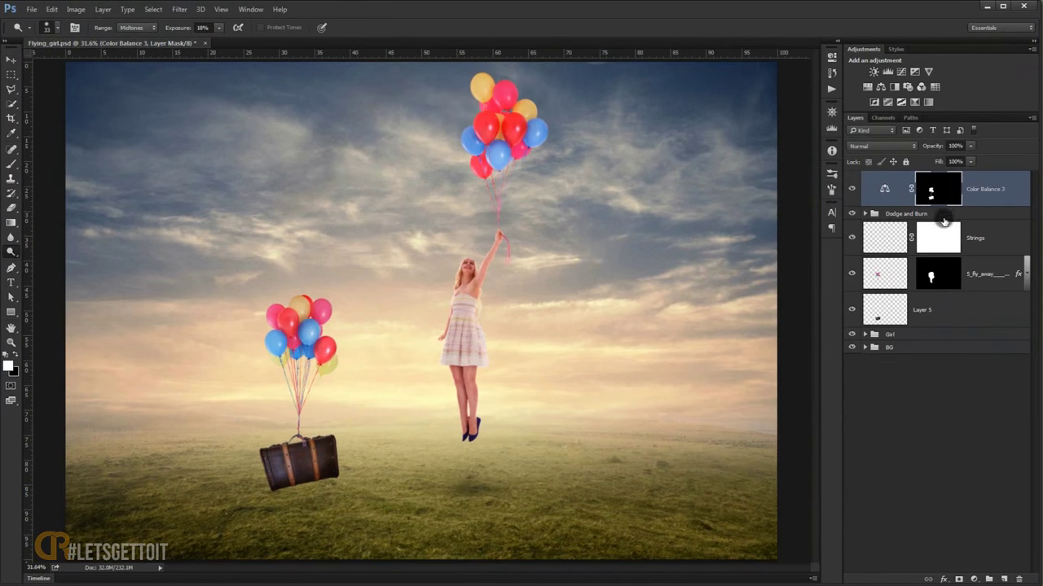
{"action": "left_click", "coordinate": [941, 313]}
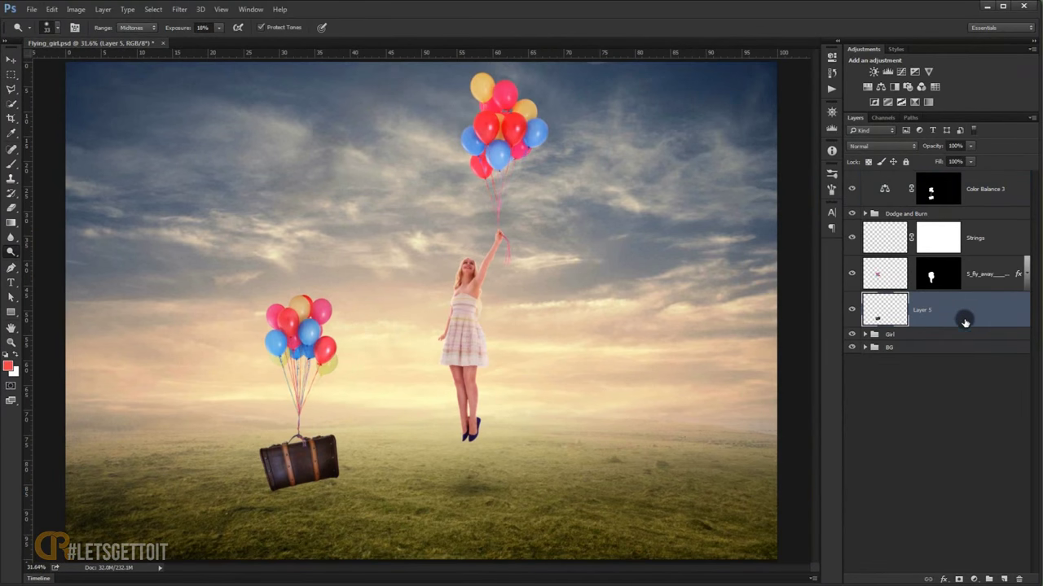
- Add an empty layer named Shadow below Layer 5 and rename Layer 5 to Suitcase
{"action": "left_click", "coordinate": [1003, 580], "text": "ctrl"}
{"action": "double_click", "coordinate": [922, 345]}
{"action": "type", "text": "Shadow"}
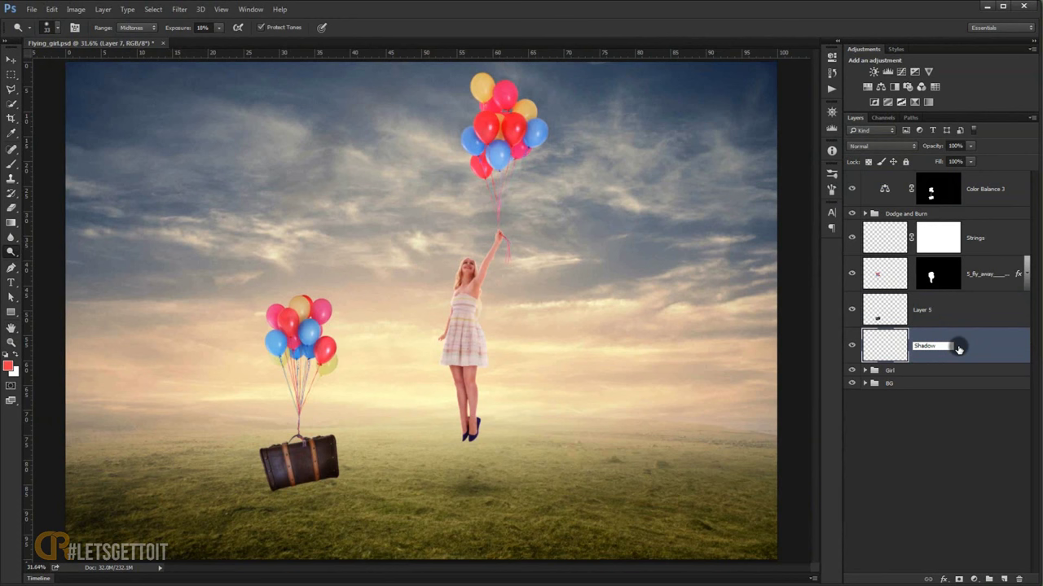
{"action": "key", "text": "Return"}
{"action": "double_click", "coordinate": [923, 309]}
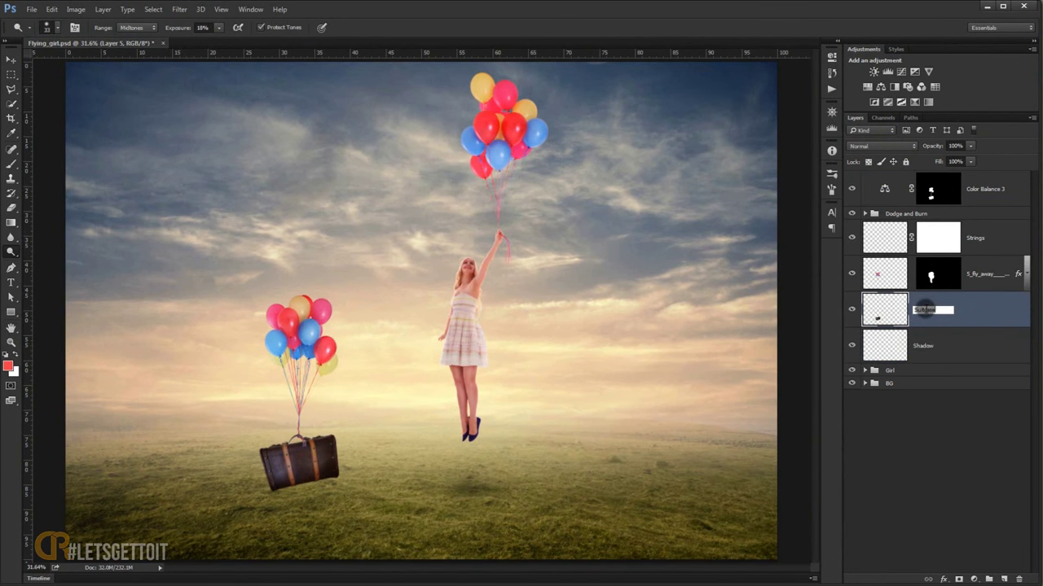
{"action": "key", "text": "Return"}
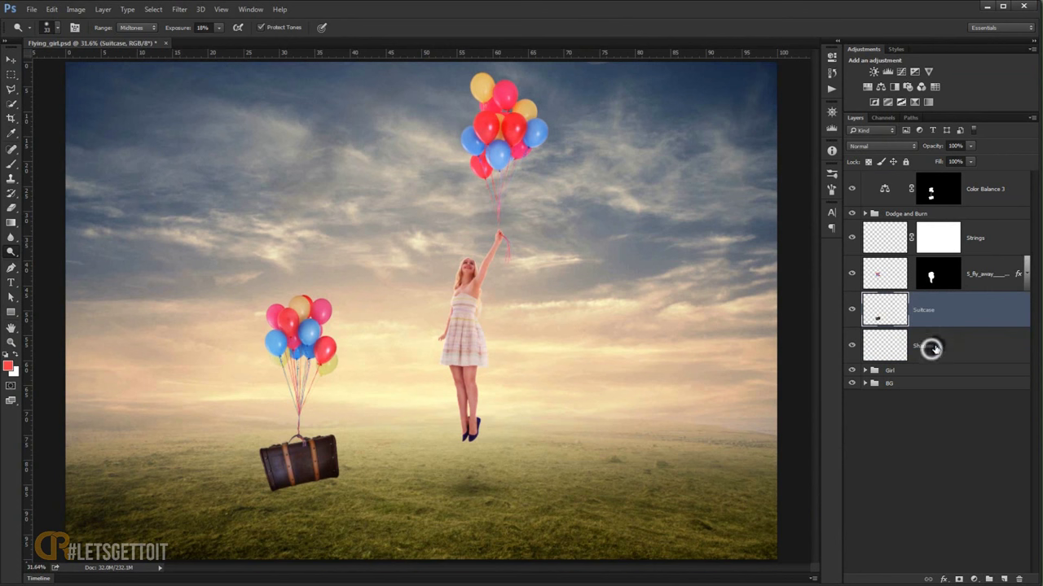
{"action": "left_click", "coordinate": [933, 348]}
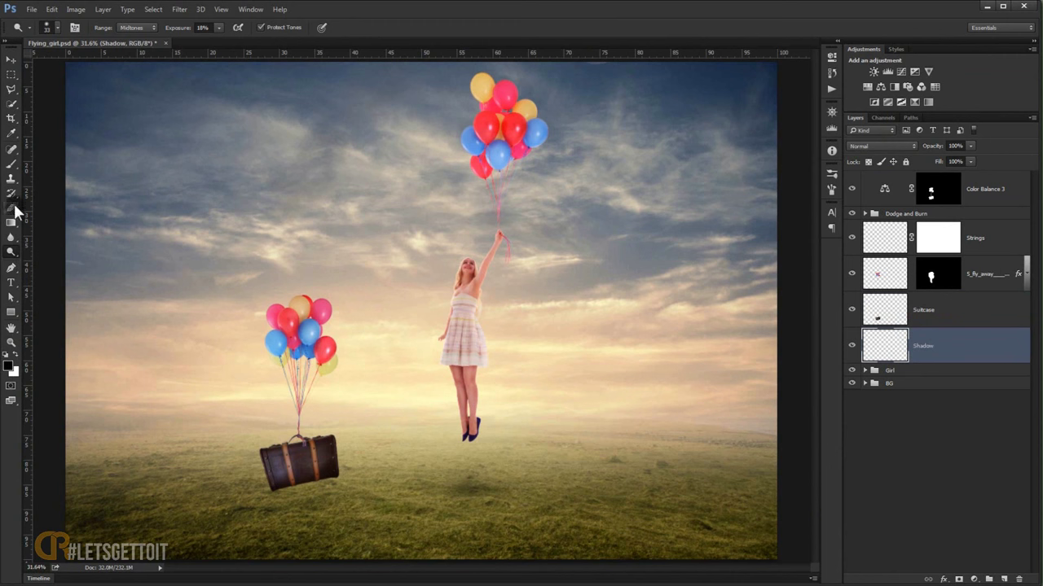
- Paint a soft black shadow under the suitcase with a 50% opacity brush around 303 px
{"action": "left_click", "coordinate": [11, 164]}
{"action": "scroll", "coordinate": [293, 492], "scroll_direction": "up", "scroll_amount": 3}
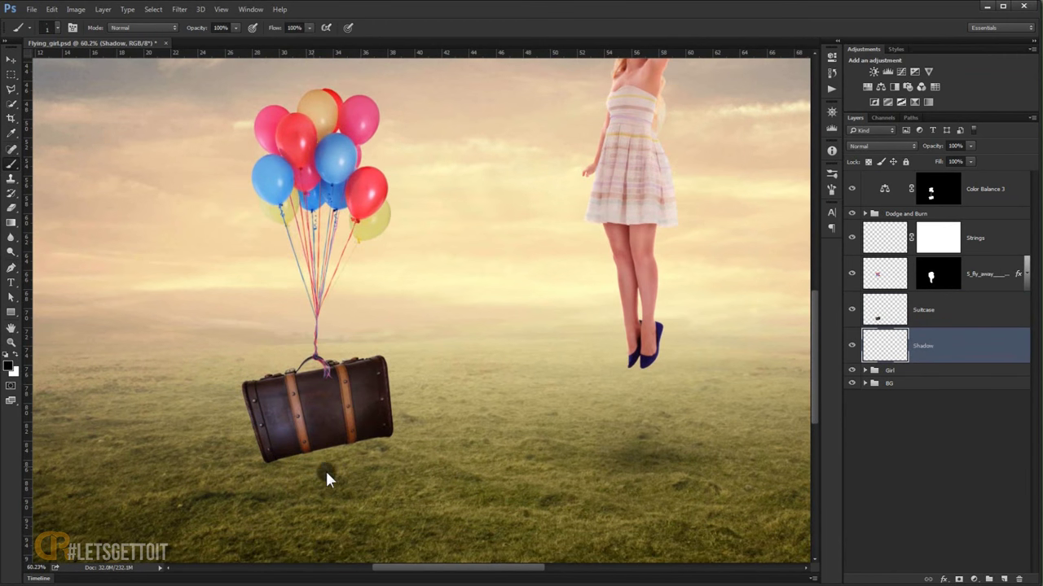
{"action": "left_click_drag", "start_coordinate": [326, 473], "coordinate": [375, 482]}
{"action": "left_click_drag", "start_coordinate": [371, 371], "coordinate": [358, 371]}
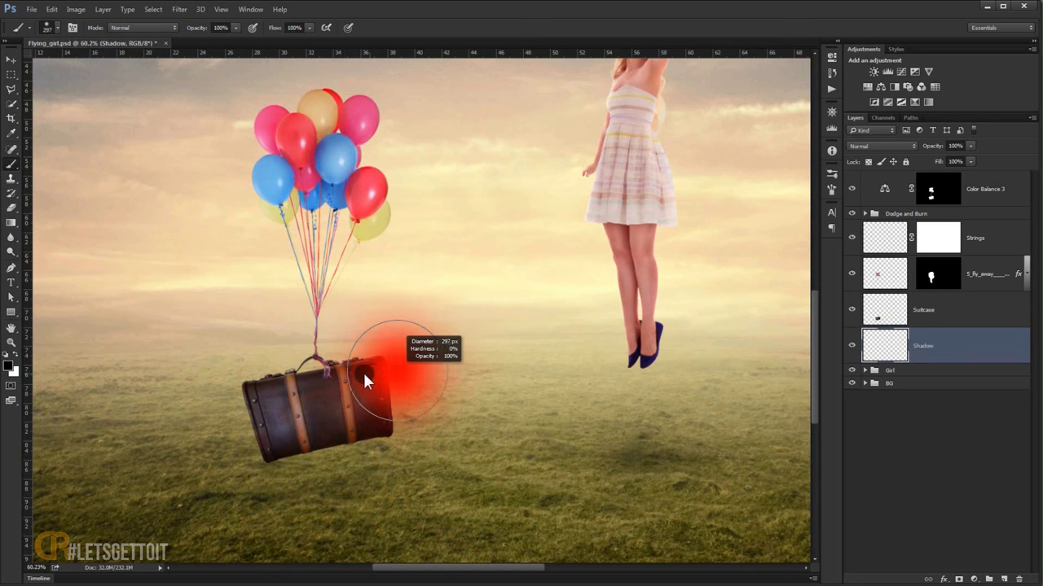
{"action": "left_click", "coordinate": [221, 27]}
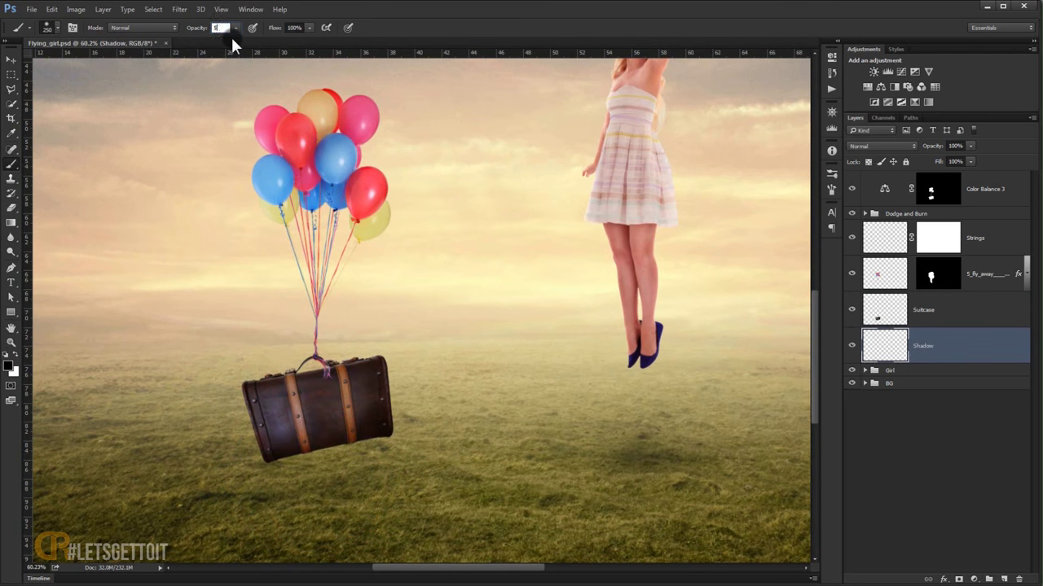
{"action": "type", "text": "50"}
{"action": "left_click_drag", "start_coordinate": [358, 455], "coordinate": [405, 438]}
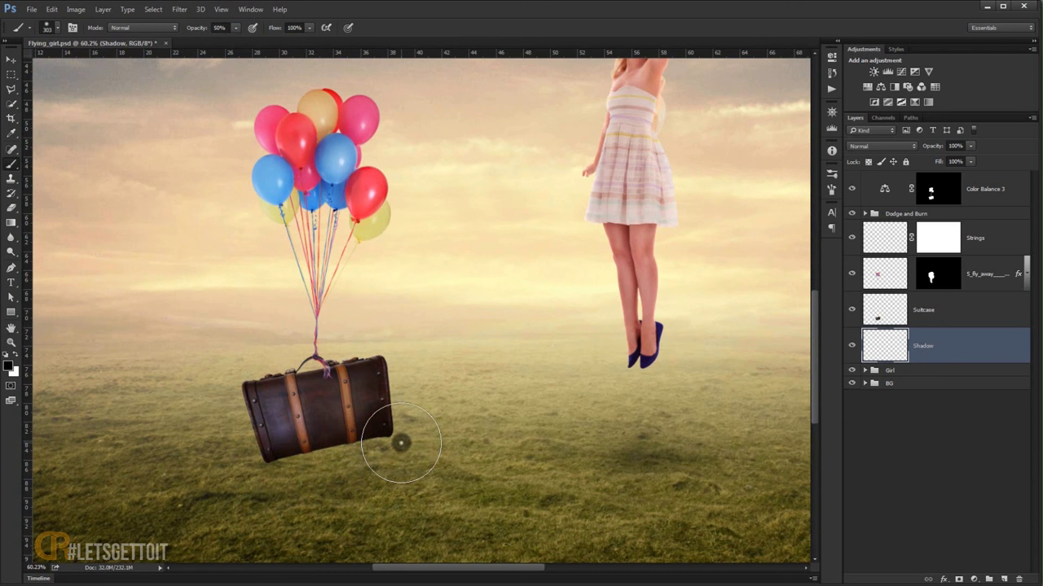
{"action": "left_click", "coordinate": [401, 443]}
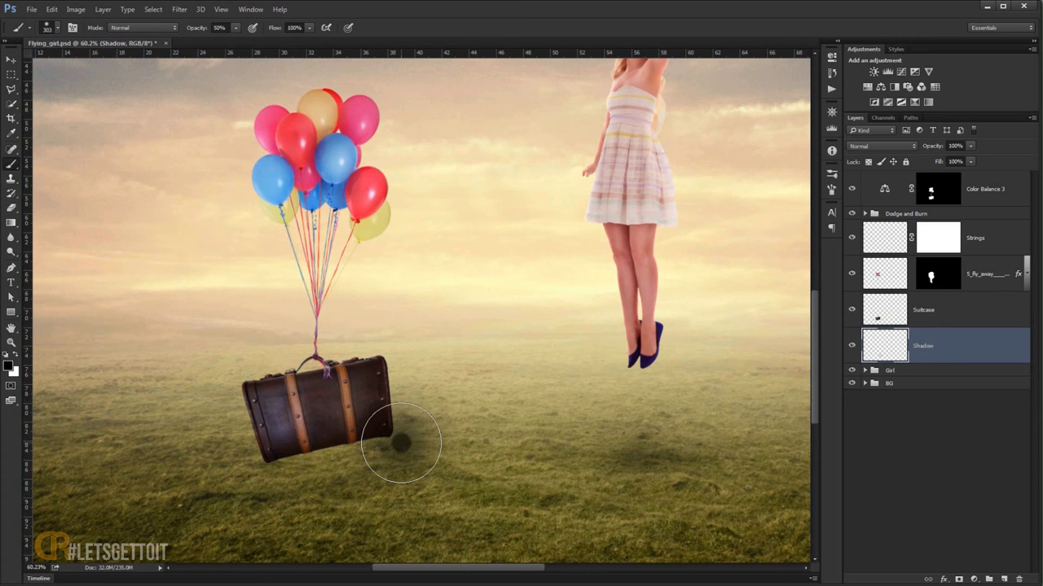
{"action": "key", "text": "bracketright"}
{"action": "left_click", "coordinate": [401, 442]}
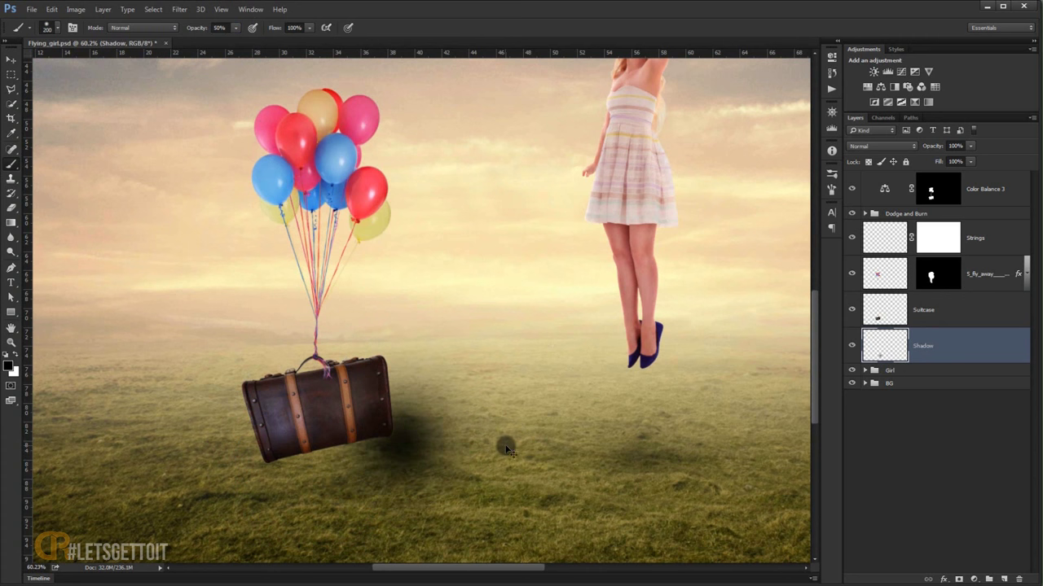
- Squash the painted shadow flat to about 16.3% height with Free Transform
{"action": "key", "text": "ctrl+t"}
{"action": "scroll", "coordinate": [428, 416], "scroll_direction": "down", "scroll_amount": 2}
{"action": "mouse_move", "coordinate": [407, 331]}
{"action": "left_mouse_down"}
{"action": "mouse_move", "coordinate": [407, 428]}
{"action": "mouse_move", "coordinate": [380, 454]}
{"action": "mouse_move", "coordinate": [319, 440]}
{"action": "mouse_move", "coordinate": [313, 458]}
{"action": "left_mouse_up"}
{"action": "scroll", "coordinate": [300, 481], "scroll_direction": "up", "scroll_amount": 5}
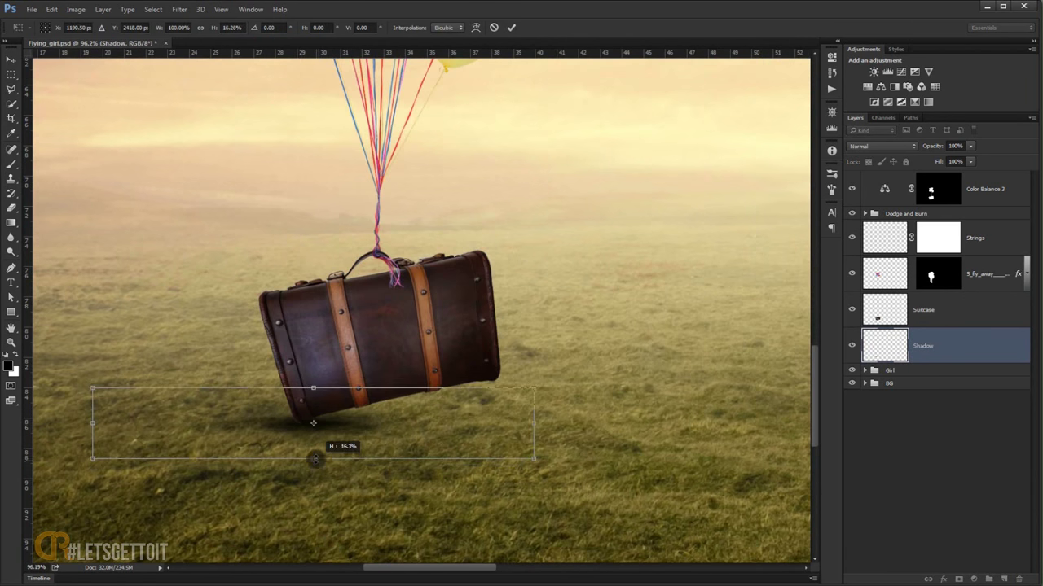
- Widen the shadow to about 124%, flatten it to about 10% height, and position it under the suitcase
{"action": "left_click_drag", "start_coordinate": [534, 423], "coordinate": [642, 422]}
{"action": "left_click_drag", "start_coordinate": [392, 438], "coordinate": [329, 438]}
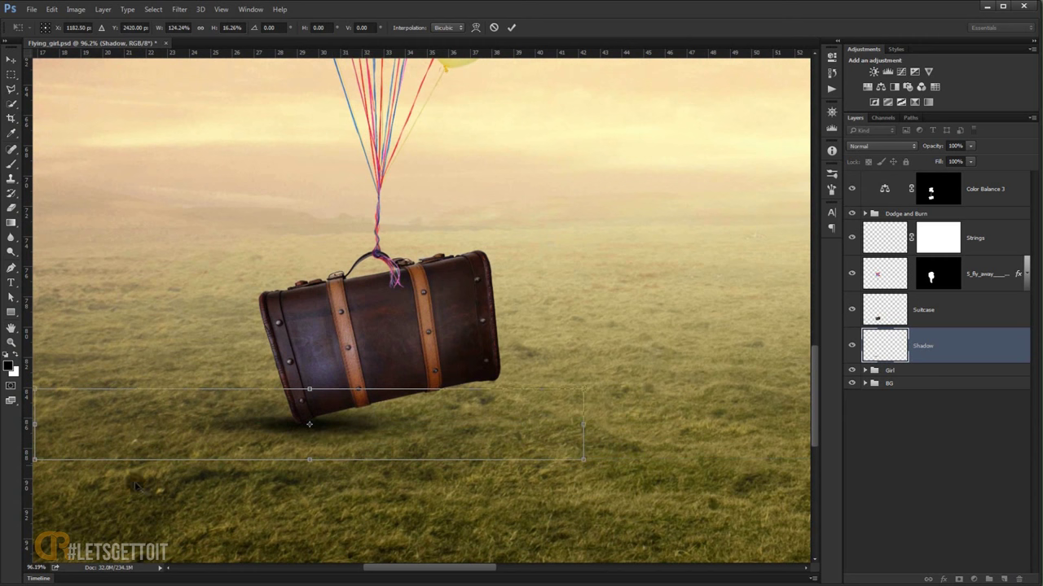
{"action": "scroll", "coordinate": [232, 448], "scroll_direction": "up", "scroll_amount": 3}
{"action": "left_click_drag", "start_coordinate": [401, 420], "coordinate": [389, 420]}
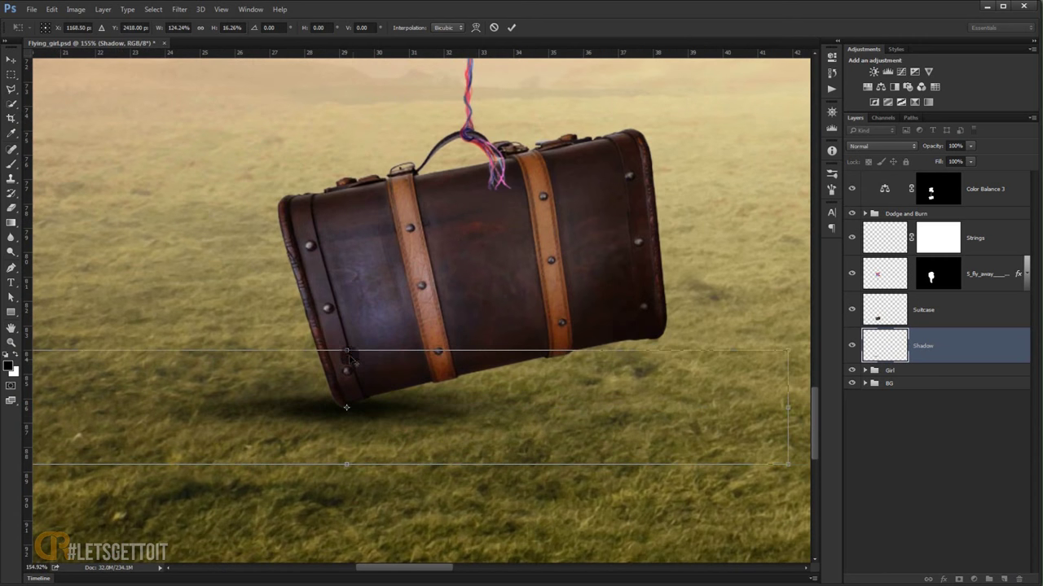
{"action": "left_click_drag", "start_coordinate": [349, 350], "coordinate": [346, 371]}
{"action": "left_click_drag", "start_coordinate": [405, 413], "coordinate": [406, 413]}
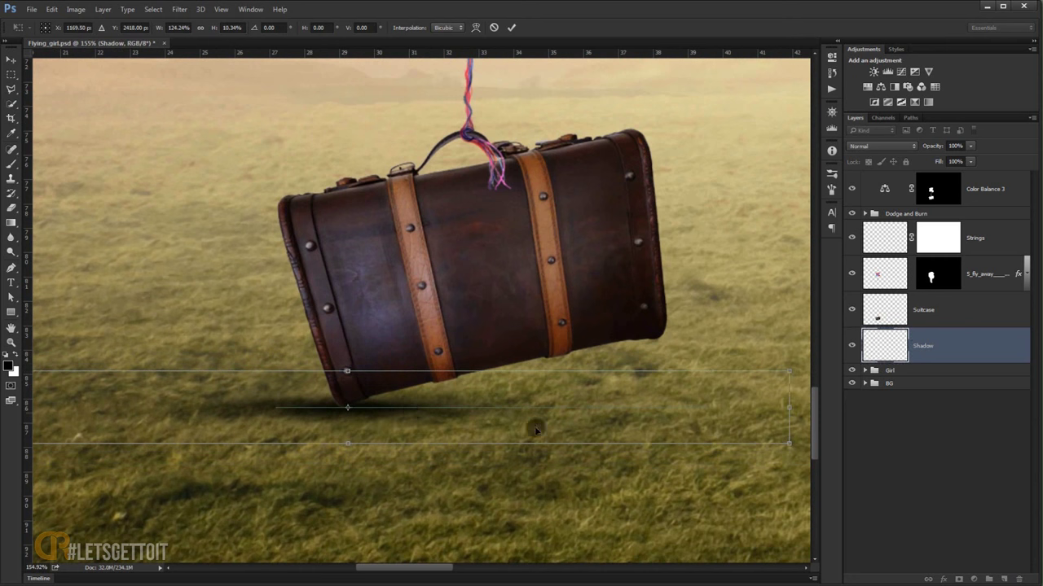
{"action": "scroll", "coordinate": [222, 424], "scroll_direction": "down", "scroll_amount": 3}
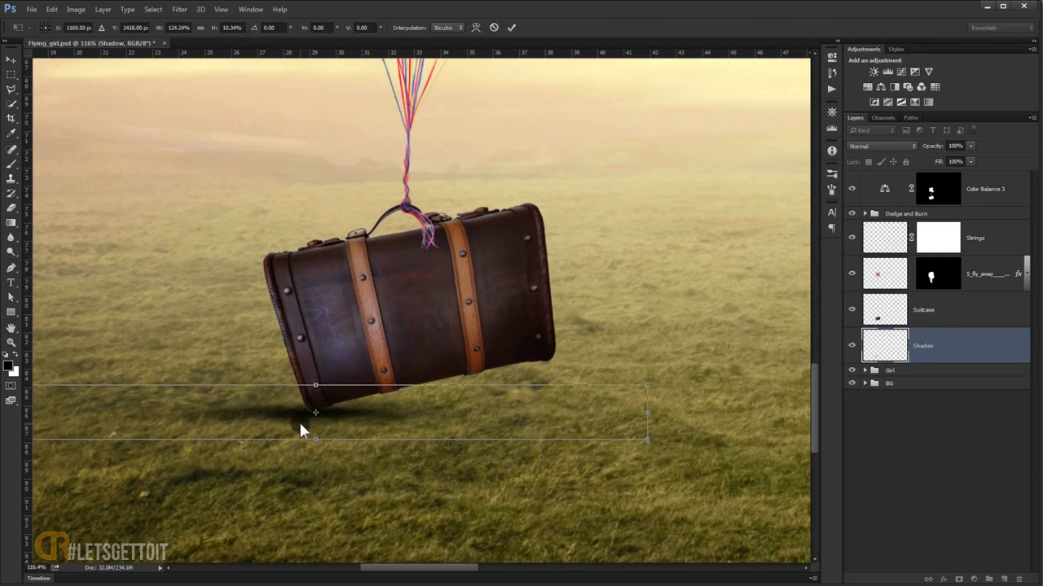
{"action": "key", "text": "Return"}
- Duplicate the shadow and stretch the copy to about 152% height and 106% width
{"action": "key", "text": "ctrl+j"}
{"action": "key", "text": "ctrl+t"}
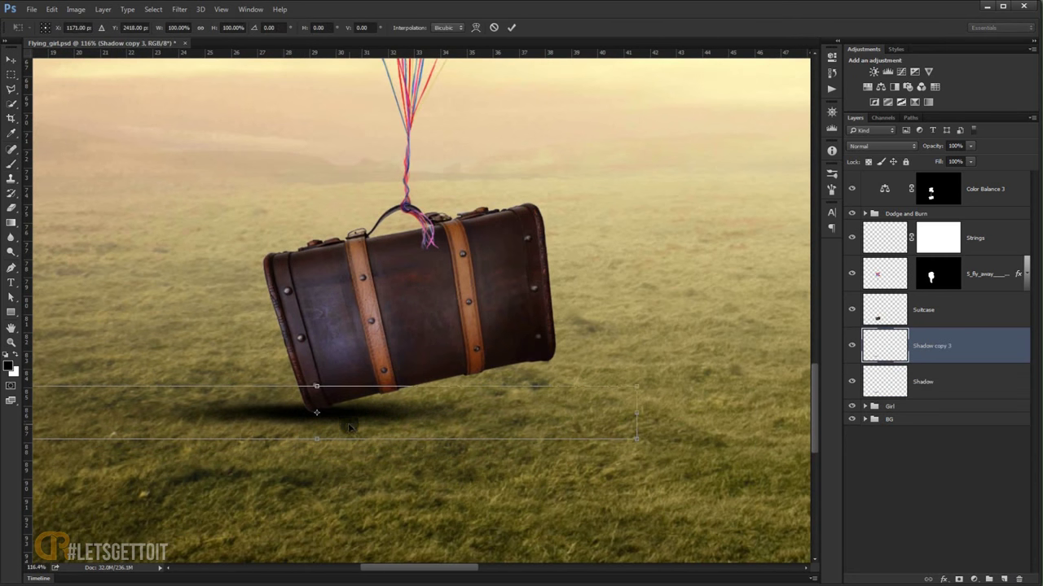
{"action": "left_click_drag", "start_coordinate": [425, 406], "coordinate": [502, 405]}
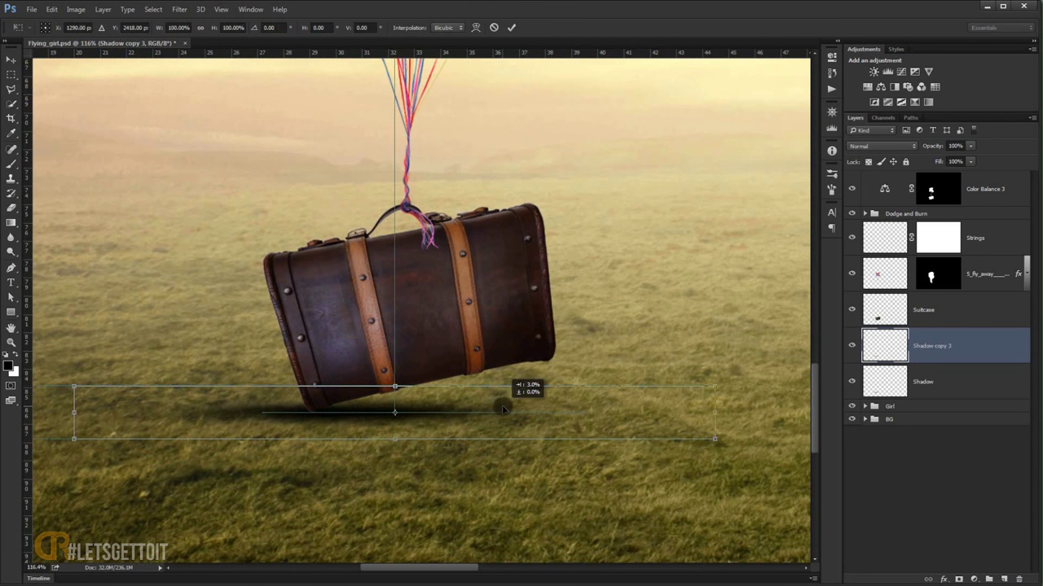
{"action": "left_click_drag", "start_coordinate": [395, 385], "coordinate": [395, 372]}
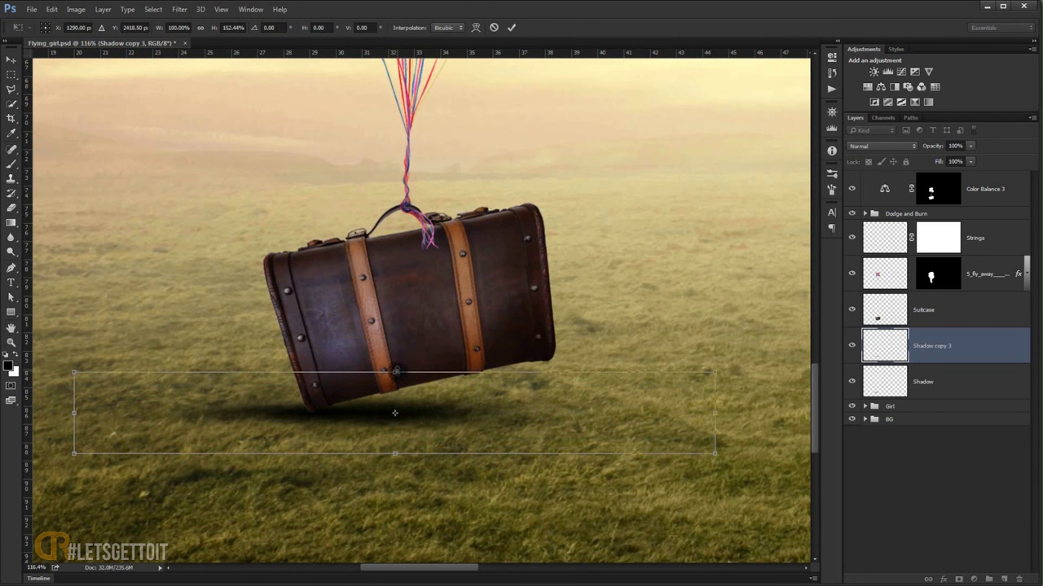
{"action": "left_click_drag", "start_coordinate": [713, 414], "coordinate": [745, 413]}
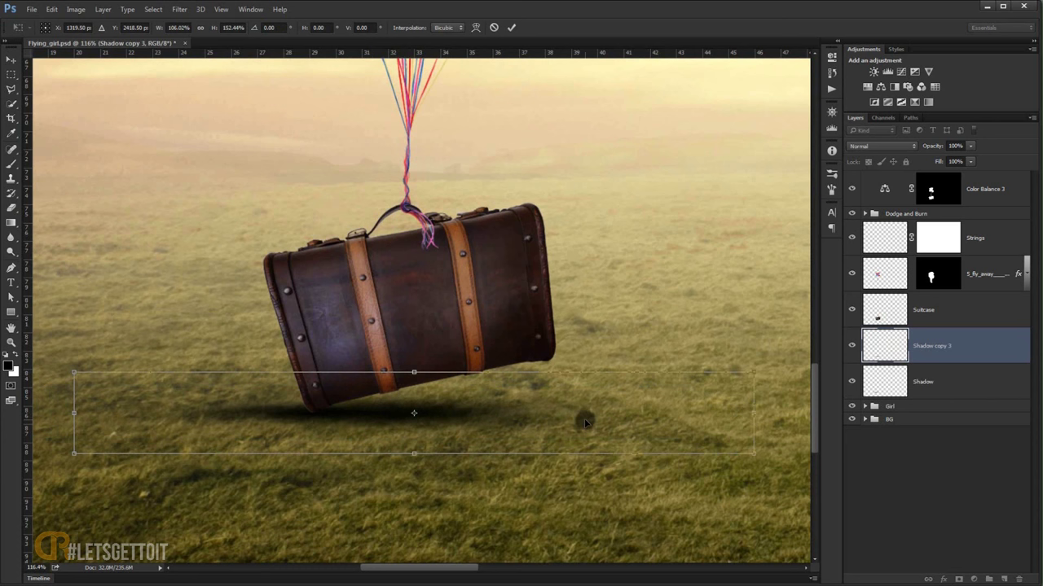
{"action": "left_click_drag", "start_coordinate": [584, 421], "coordinate": [572, 421]}
{"action": "key", "text": "Return"}
{"action": "key", "text": "b"}
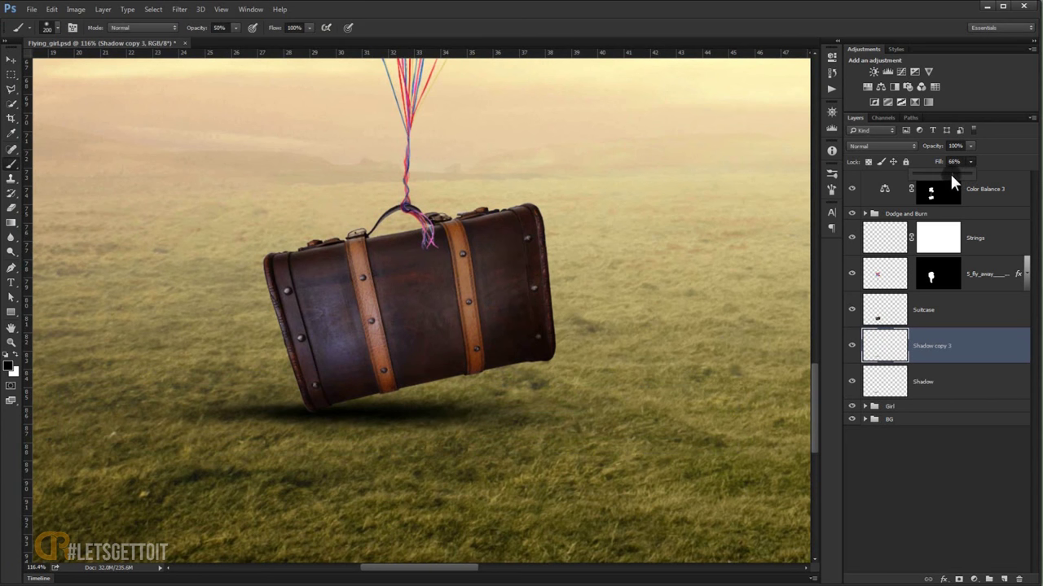
- Lower Shadow copy 3 fill to 51% and mask out the dark blotch on the Shadow layer
{"action": "left_click_drag", "start_coordinate": [950, 173], "coordinate": [946, 174]}
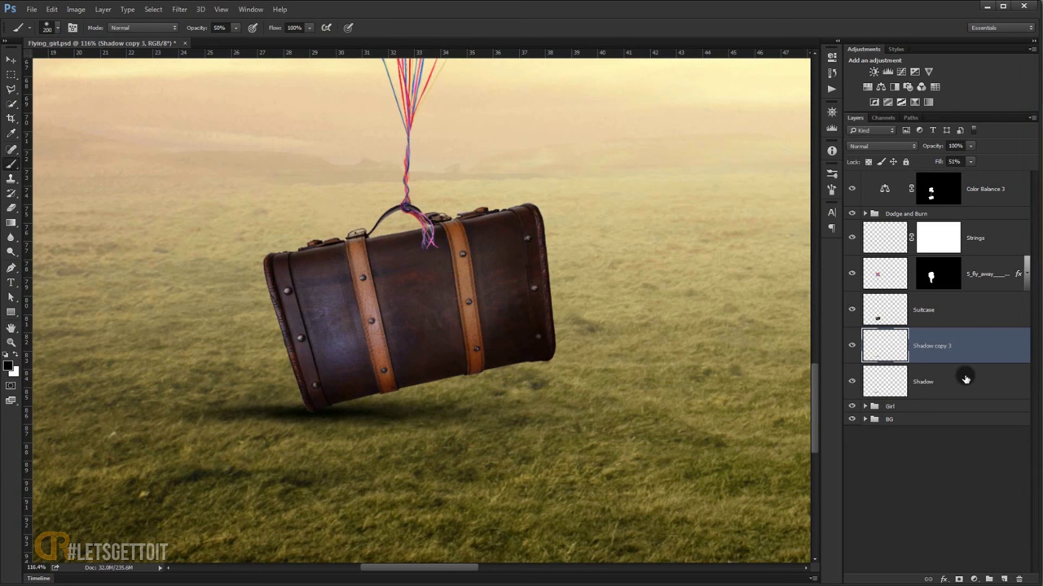
{"action": "left_click", "coordinate": [910, 386]}
{"action": "left_click", "coordinate": [957, 579]}
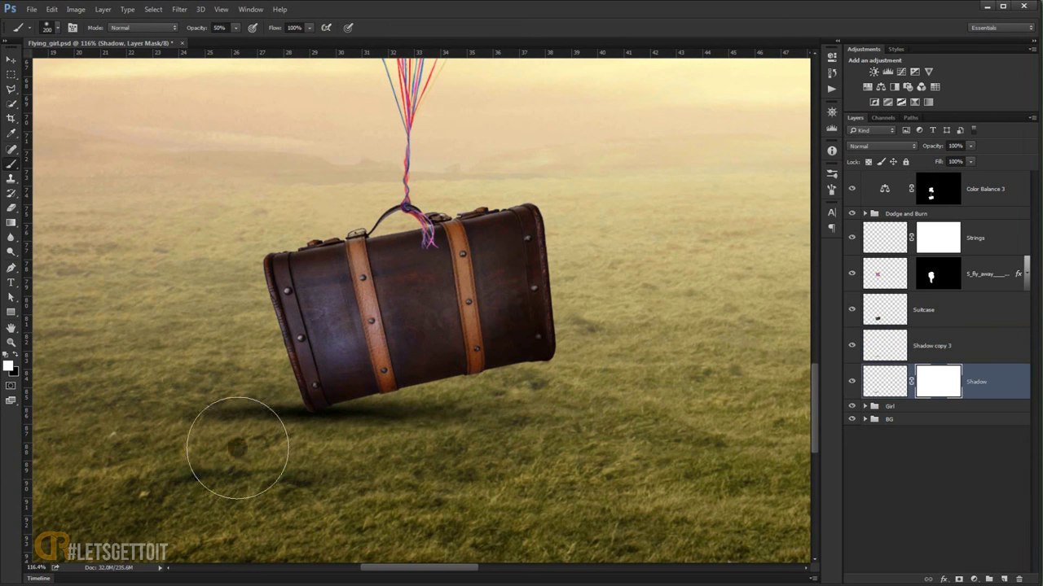
{"action": "left_click_drag", "start_coordinate": [205, 396], "coordinate": [214, 408]}
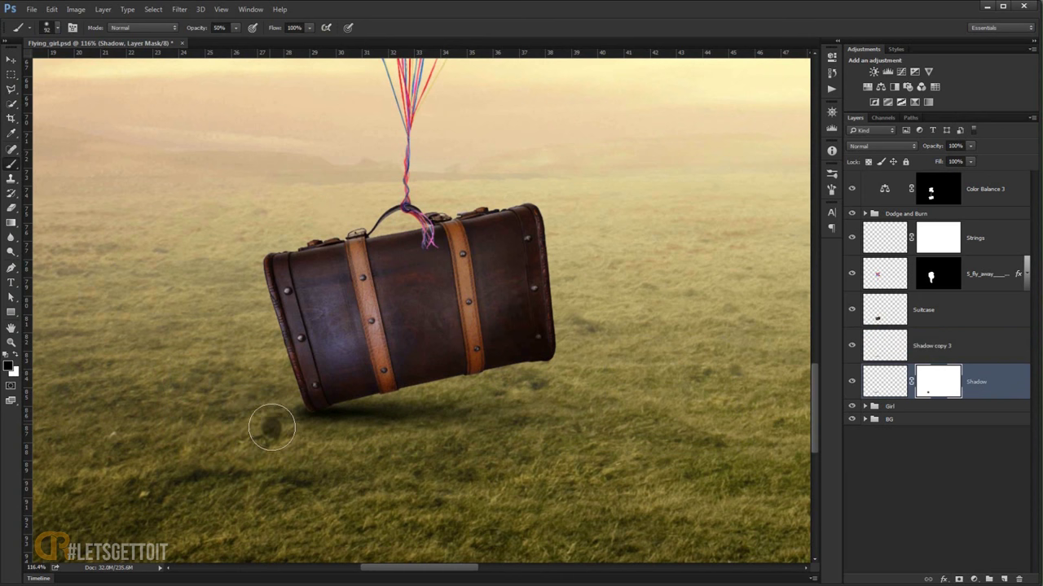
{"action": "key", "text": "x"}
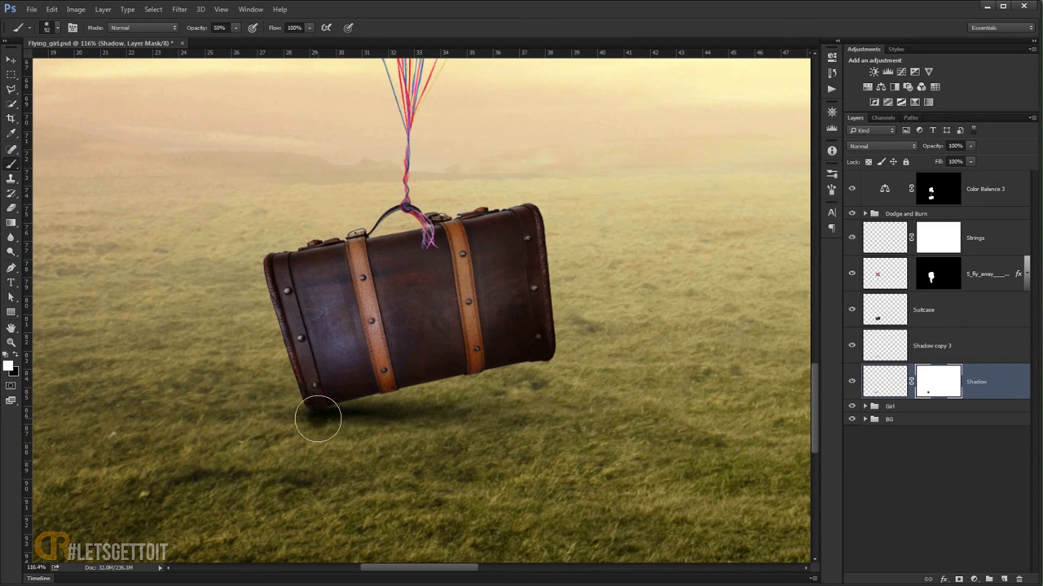
{"action": "left_click_drag", "start_coordinate": [319, 414], "coordinate": [319, 402]}
{"action": "scroll", "coordinate": [296, 400], "scroll_direction": "up", "scroll_amount": 2}
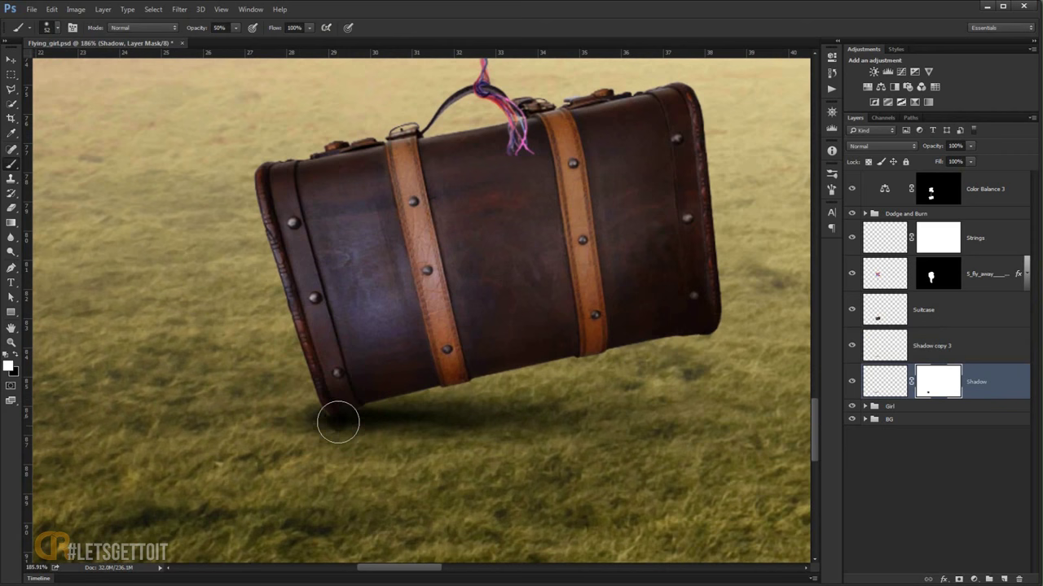
{"action": "scroll", "coordinate": [337, 421], "scroll_direction": "down", "scroll_amount": 5}
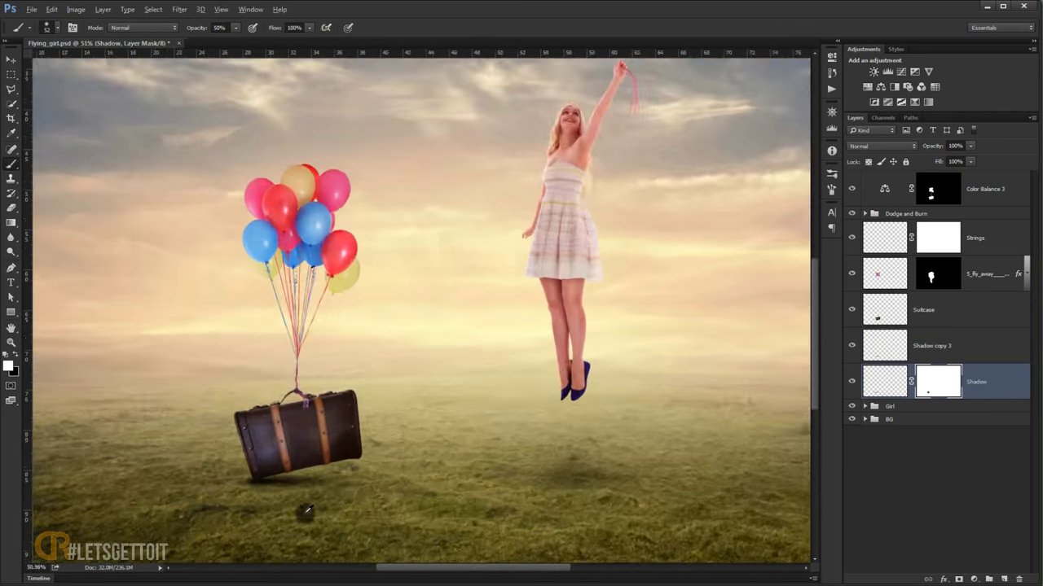
{"action": "scroll", "coordinate": [305, 497], "scroll_direction": "up", "scroll_amount": 5}
- Brush darker contact shading under the suitcase on Shadow copy 3 at 26% brush opacity
{"action": "left_click", "coordinate": [912, 345]}
{"action": "mouse_move", "coordinate": [322, 441]}
{"action": "left_mouse_down"}
{"action": "mouse_move", "coordinate": [345, 427]}
{"action": "mouse_move", "coordinate": [295, 452]}
{"action": "mouse_move", "coordinate": [465, 435]}
{"action": "mouse_move", "coordinate": [391, 456]}
{"action": "left_mouse_up"}
{"action": "right_click", "coordinate": [428, 445]}
{"action": "scroll", "coordinate": [379, 430], "scroll_direction": "up", "scroll_amount": 2}
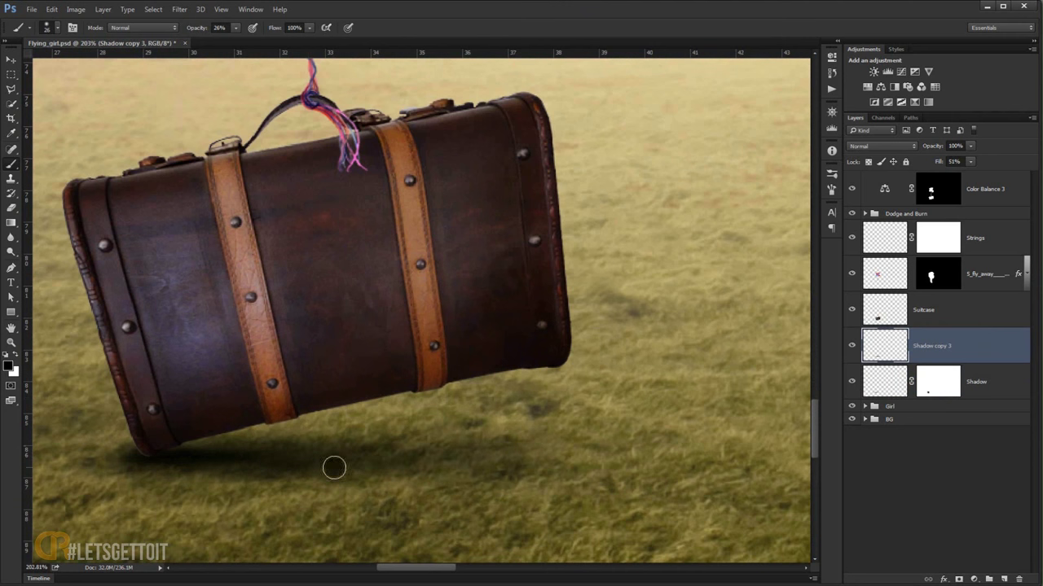
{"action": "scroll", "coordinate": [391, 456], "scroll_direction": "down", "scroll_amount": 2}
{"action": "scroll", "coordinate": [426, 454], "scroll_direction": "down", "scroll_amount": 5}
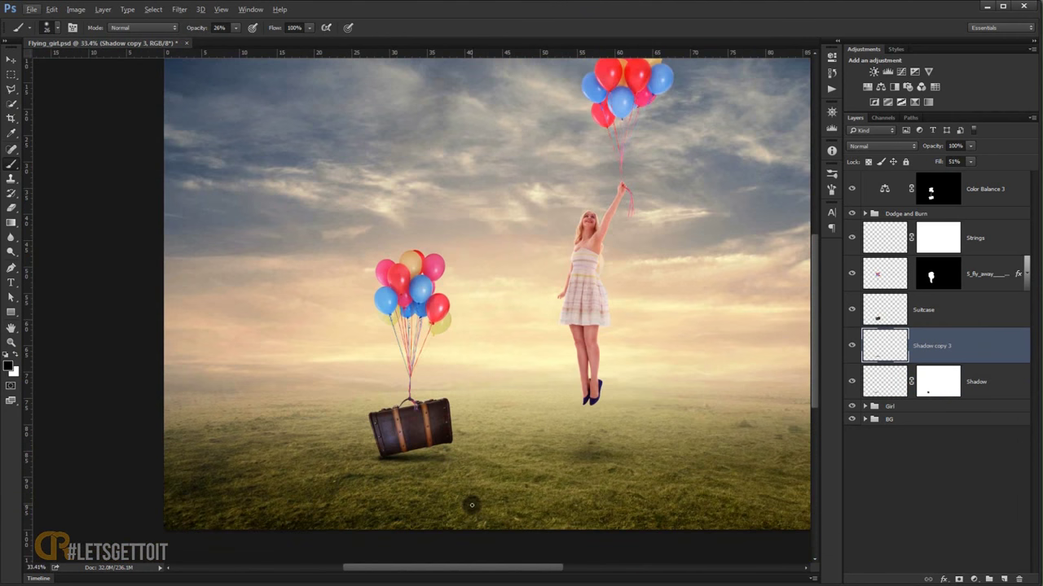
{"action": "scroll", "coordinate": [470, 500], "scroll_direction": "down", "scroll_amount": 1}
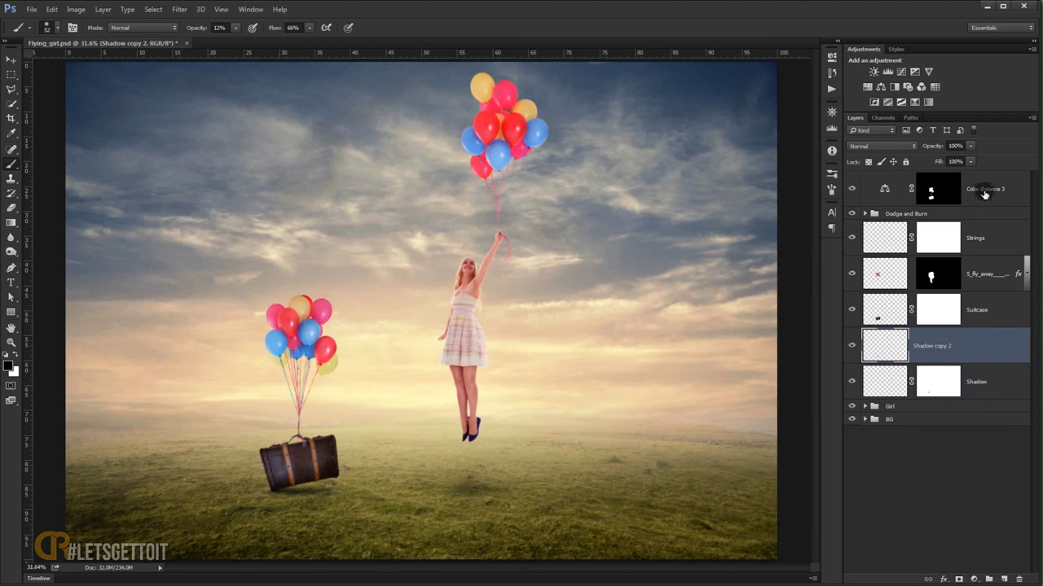
- Group Color Balance 3, Dodge and Burn, the suitcase, strings and Shadow layers into a group named Suitcase
{"action": "left_click_drag", "start_coordinate": [982, 192], "coordinate": [930, 222]}
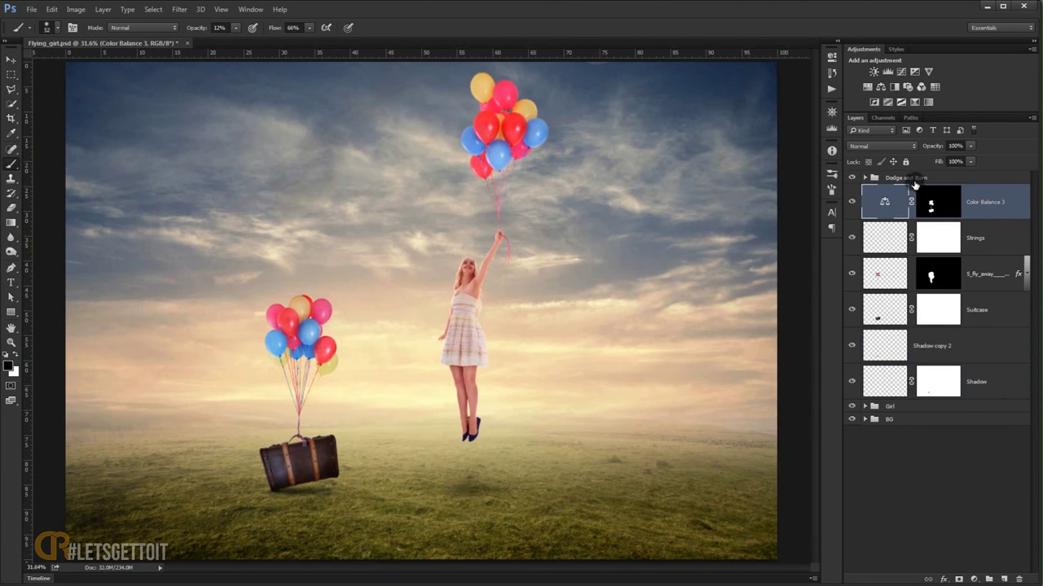
{"action": "left_click", "coordinate": [916, 178]}
{"action": "left_click", "coordinate": [982, 380], "text": "shift"}
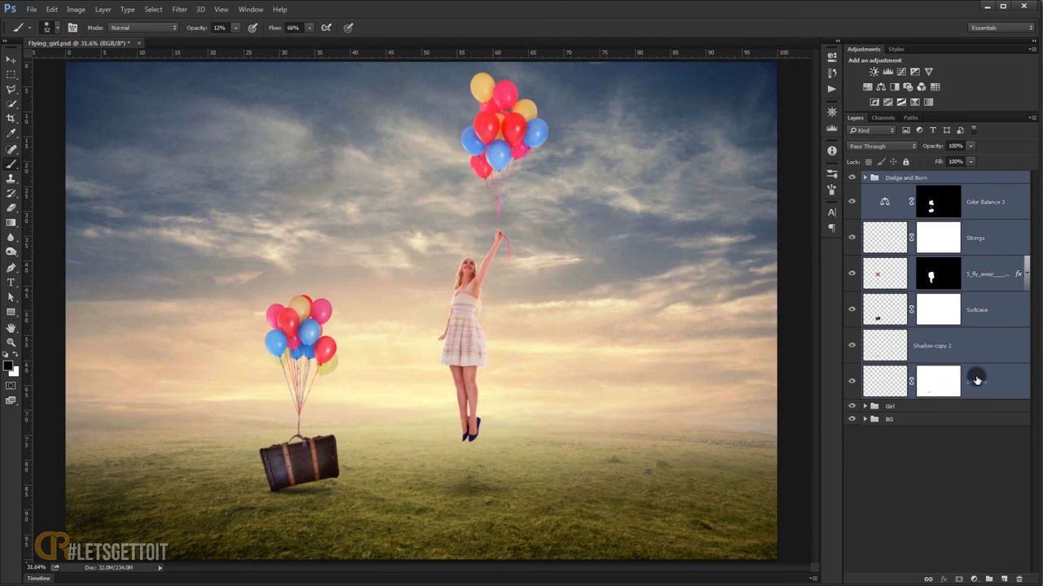
{"action": "key", "text": "ctrl+g"}
{"action": "left_click", "coordinate": [896, 178]}
{"action": "double_click", "coordinate": [896, 177]}
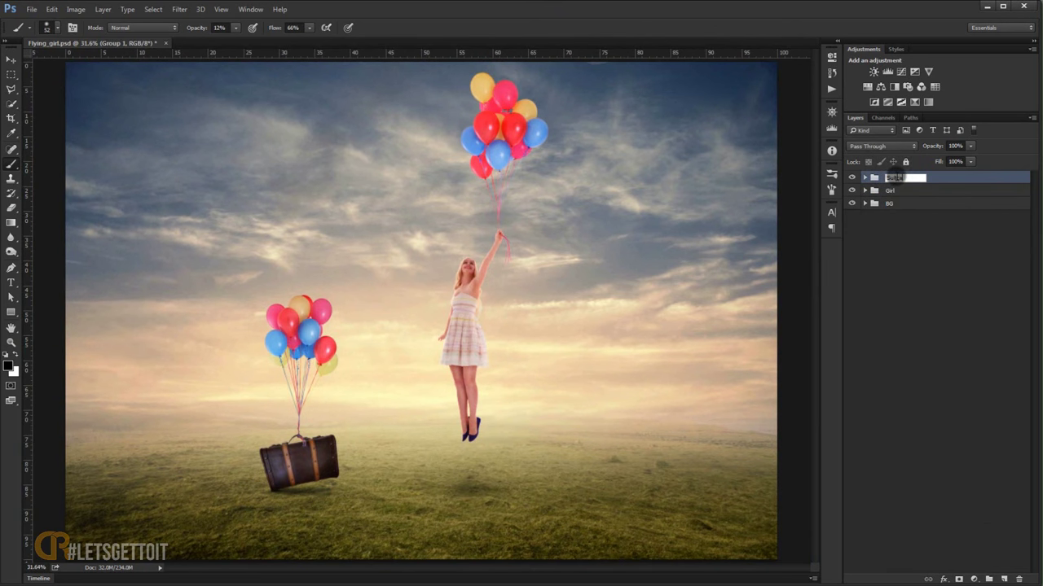
{"action": "key", "text": "Return"}
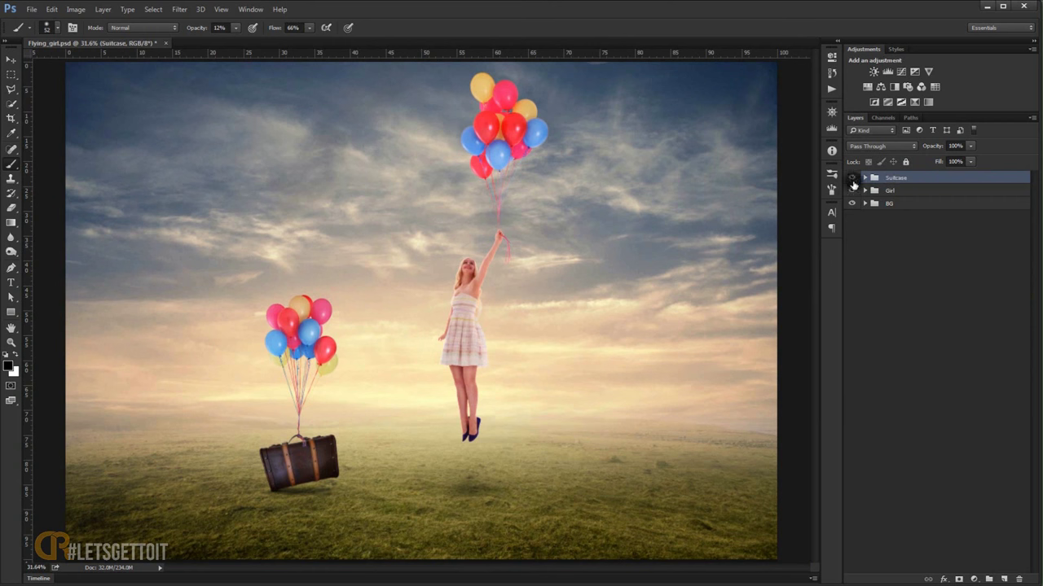
{"action": "left_click", "coordinate": [851, 177]}
{"action": "left_click", "coordinate": [851, 177]}
- Add a Levels adjustment and set the Red channel output levels to 25/205
{"action": "left_click", "coordinate": [974, 578]}
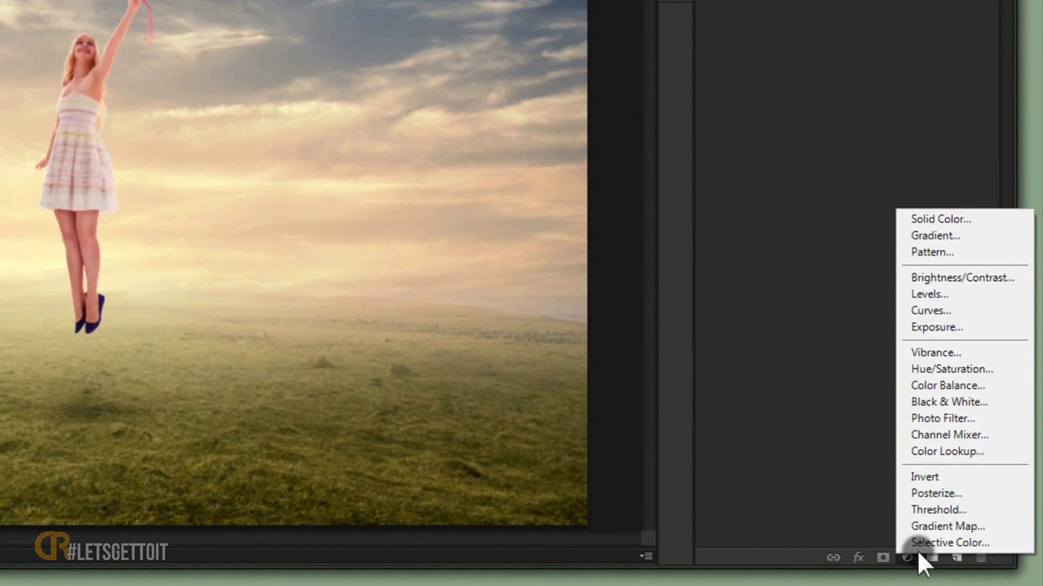
{"action": "left_click", "coordinate": [947, 294]}
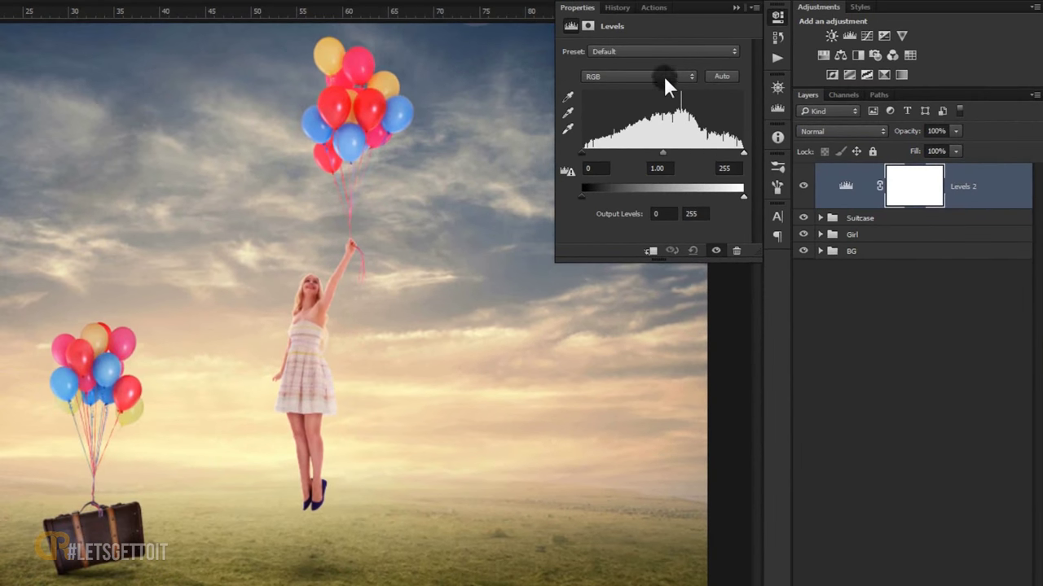
{"action": "left_click", "coordinate": [663, 75]}
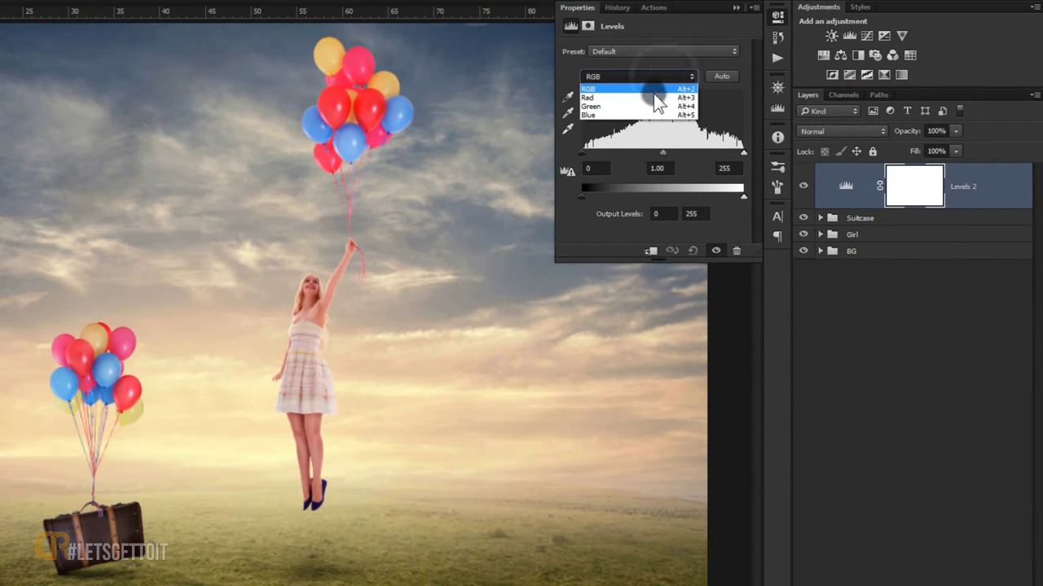
{"action": "left_click", "coordinate": [651, 87]}
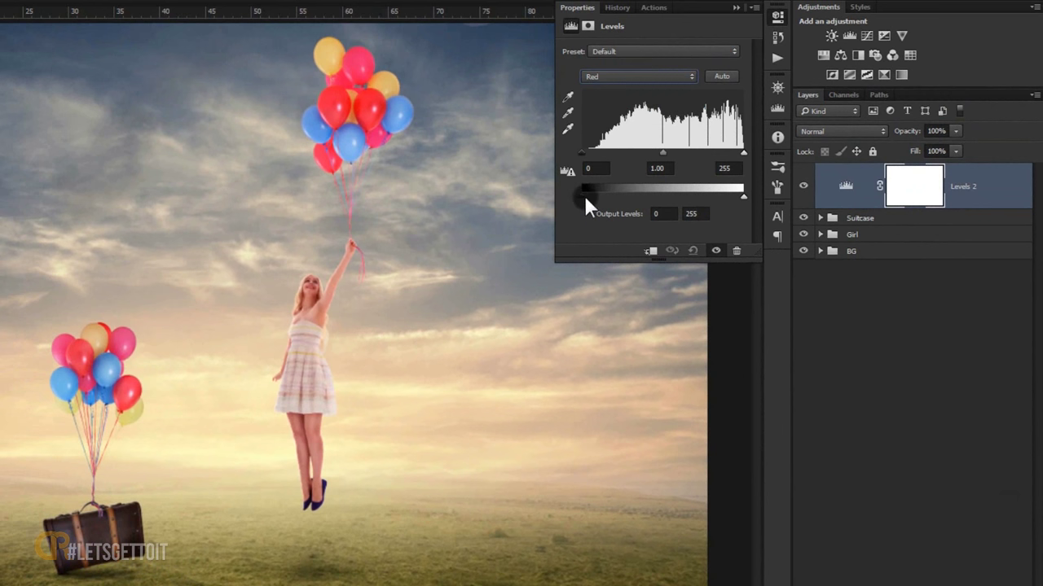
{"action": "left_click_drag", "start_coordinate": [584, 194], "coordinate": [594, 203]}
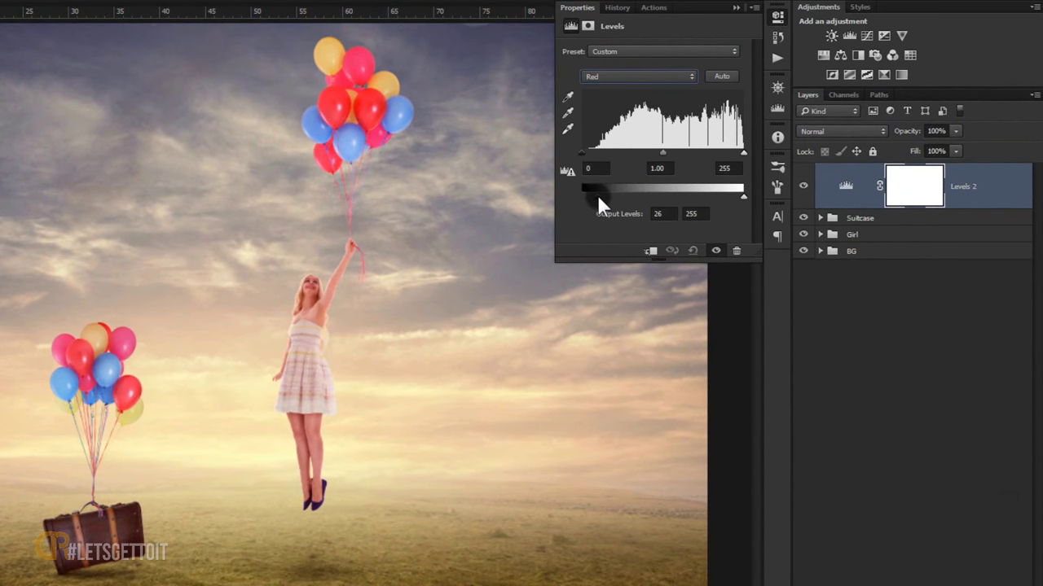
{"action": "left_click_drag", "start_coordinate": [597, 197], "coordinate": [597, 197]}
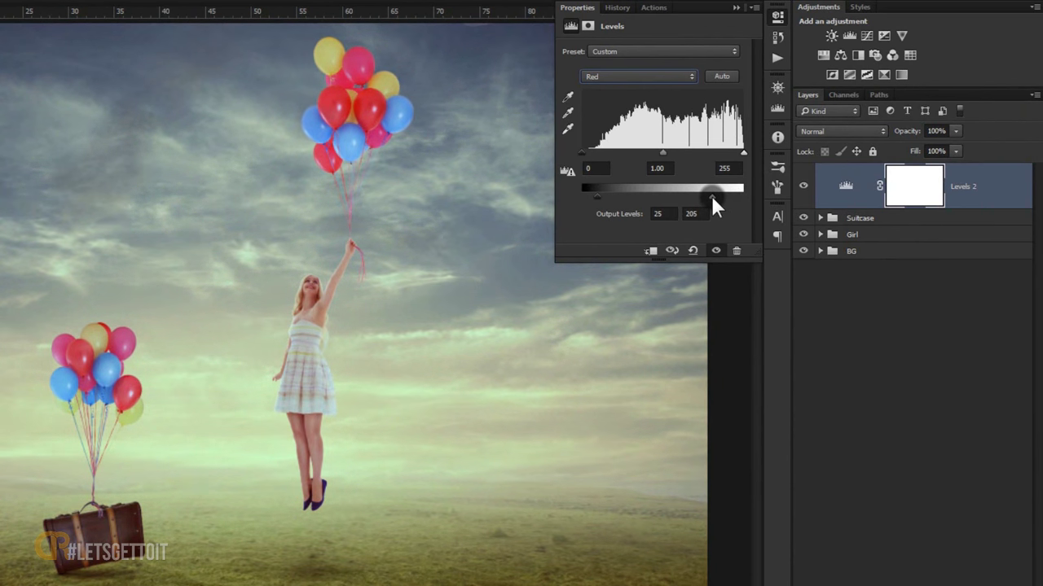
- Set the Levels Blue channel output levels to 54/224 and compare before and after
{"action": "left_click", "coordinate": [644, 76]}
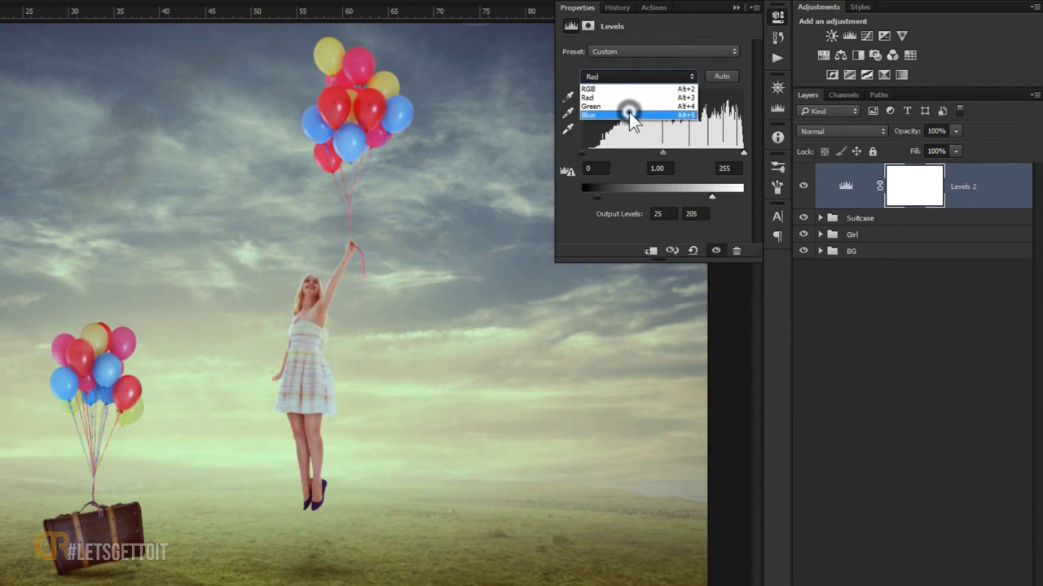
{"action": "left_click", "coordinate": [629, 113]}
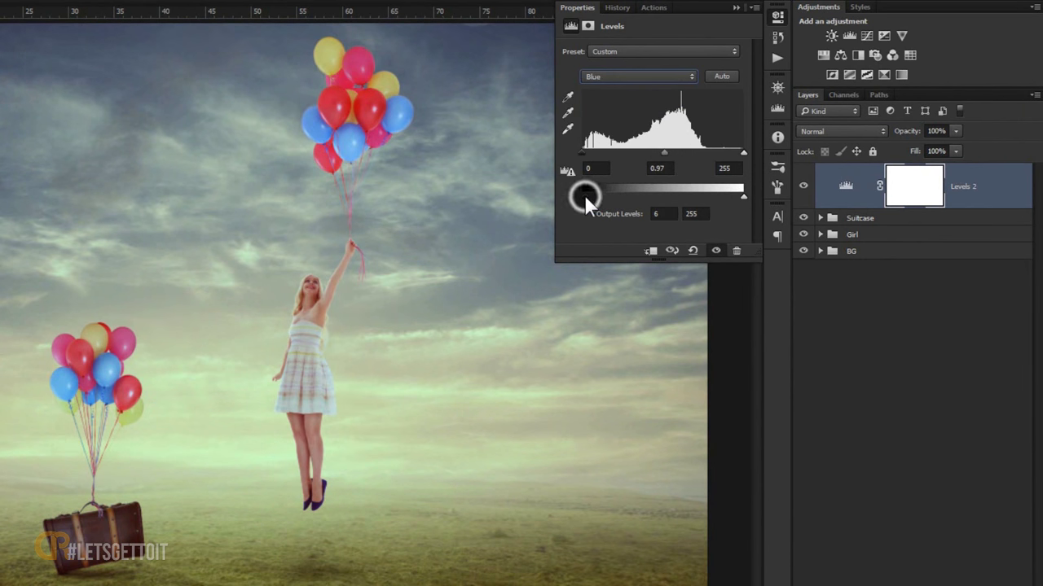
{"action": "left_click_drag", "start_coordinate": [584, 196], "coordinate": [598, 206]}
{"action": "left_click_drag", "start_coordinate": [609, 200], "coordinate": [617, 203]}
{"action": "left_click_drag", "start_coordinate": [743, 197], "coordinate": [725, 198]}
{"action": "left_click", "coordinate": [736, 8]}
{"action": "left_click", "coordinate": [809, 186]}
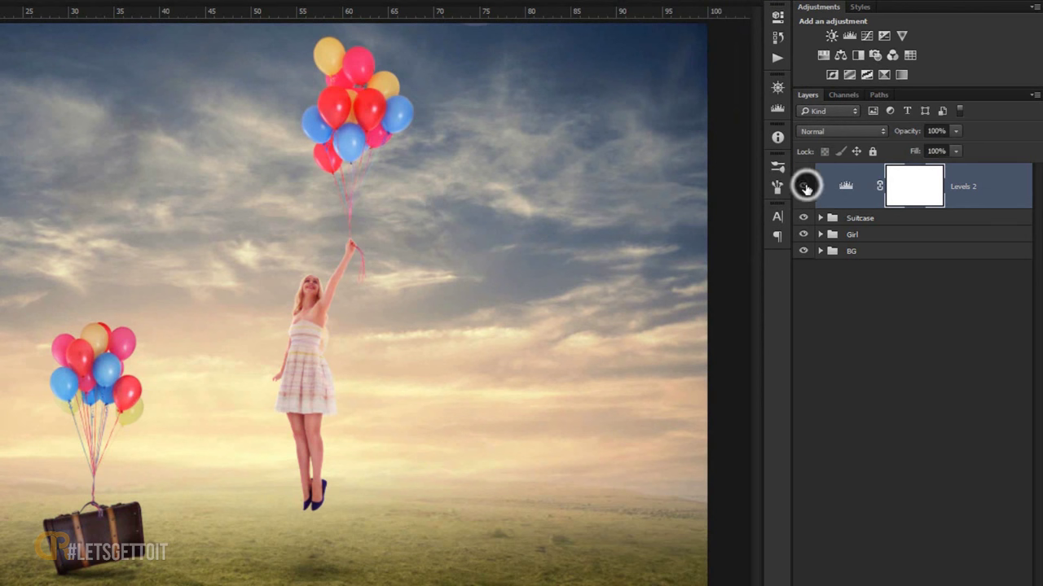
{"action": "left_click", "coordinate": [809, 187]}
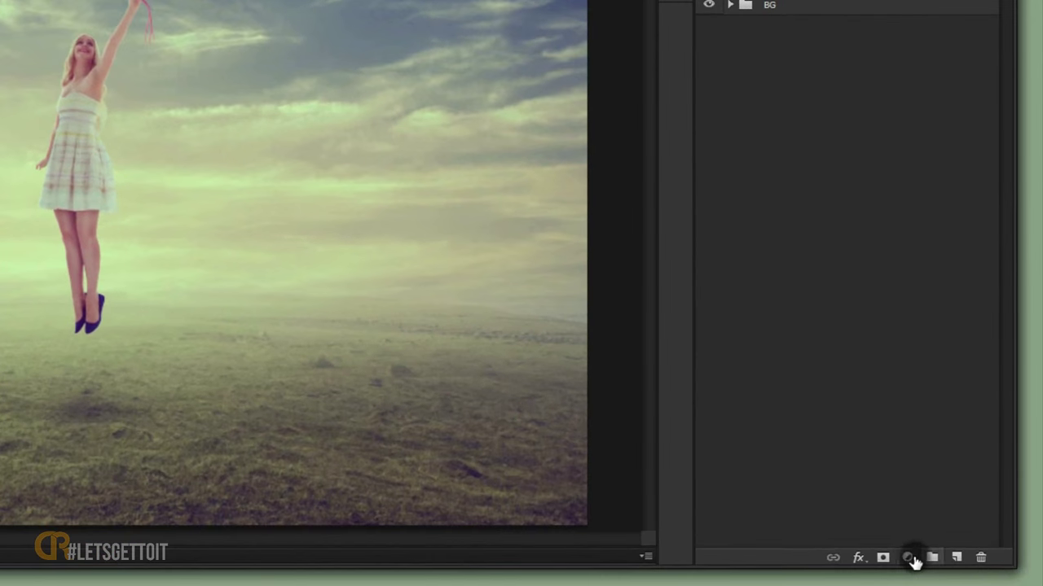
- Add a Curves adjustment with a gentle RGB S-curve for contrast and compare it on and off
{"action": "left_click", "coordinate": [907, 558]}
{"action": "left_click", "coordinate": [930, 312]}
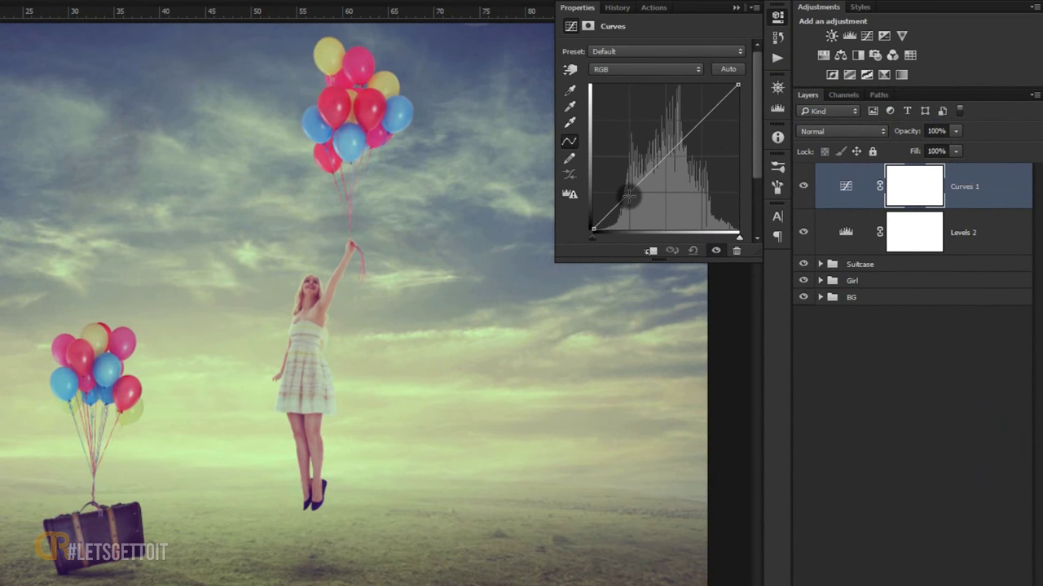
{"action": "left_click_drag", "start_coordinate": [628, 192], "coordinate": [628, 198]}
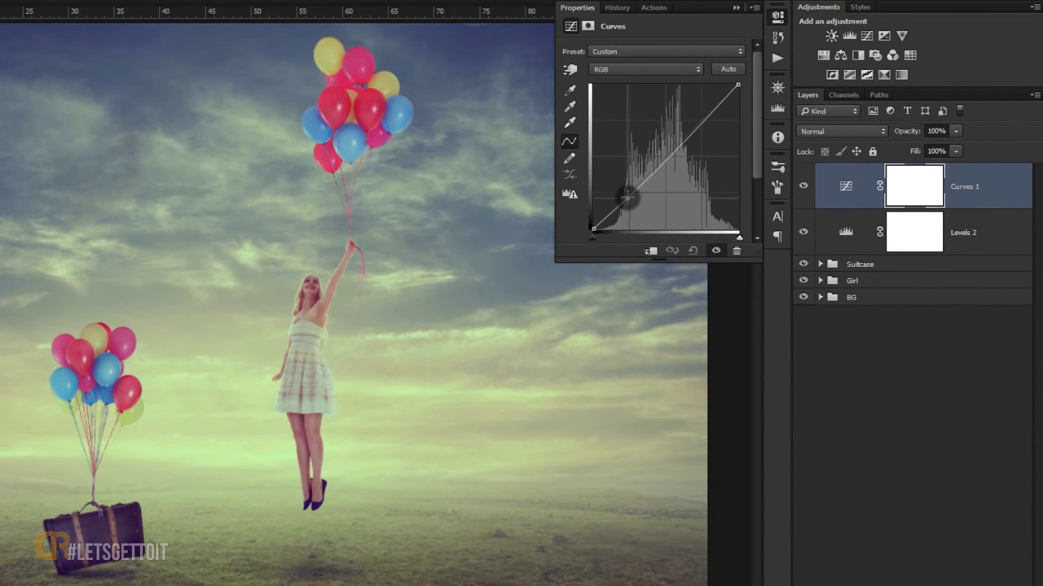
{"action": "left_click_drag", "start_coordinate": [702, 122], "coordinate": [701, 119]}
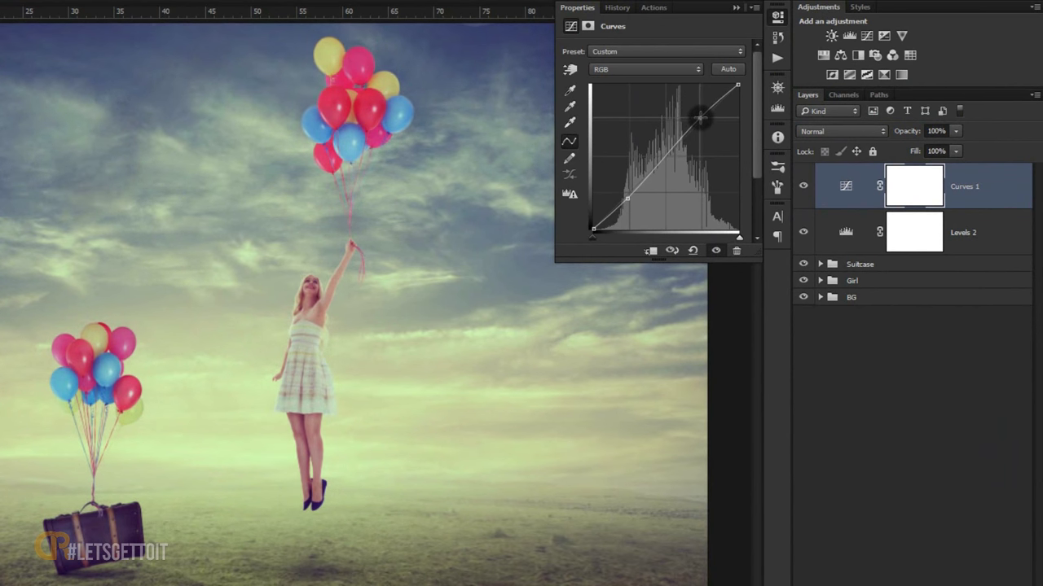
{"action": "left_click_drag", "start_coordinate": [699, 118], "coordinate": [698, 115]}
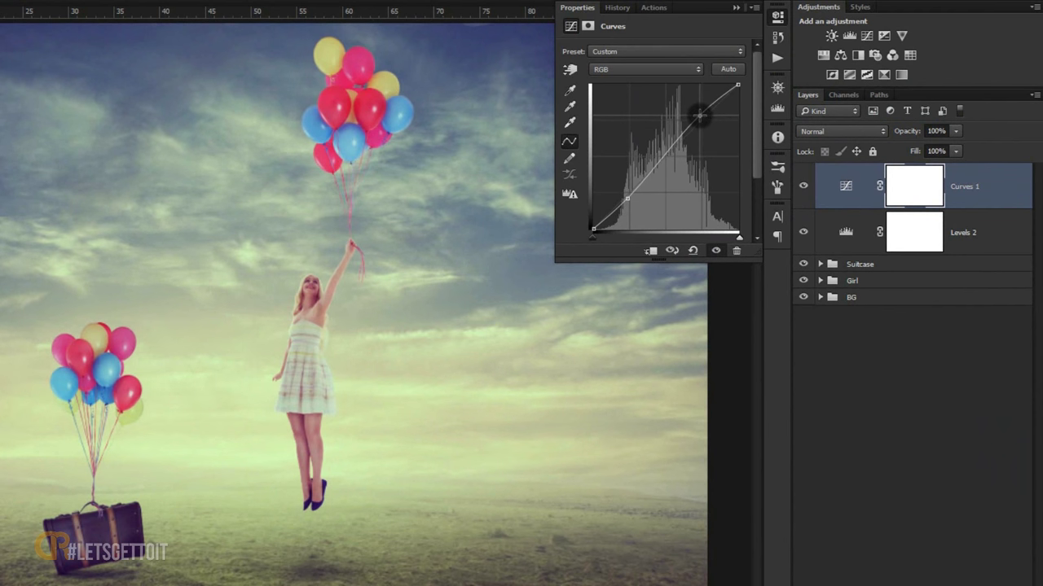
{"action": "left_click_drag", "start_coordinate": [628, 198], "coordinate": [628, 198]}
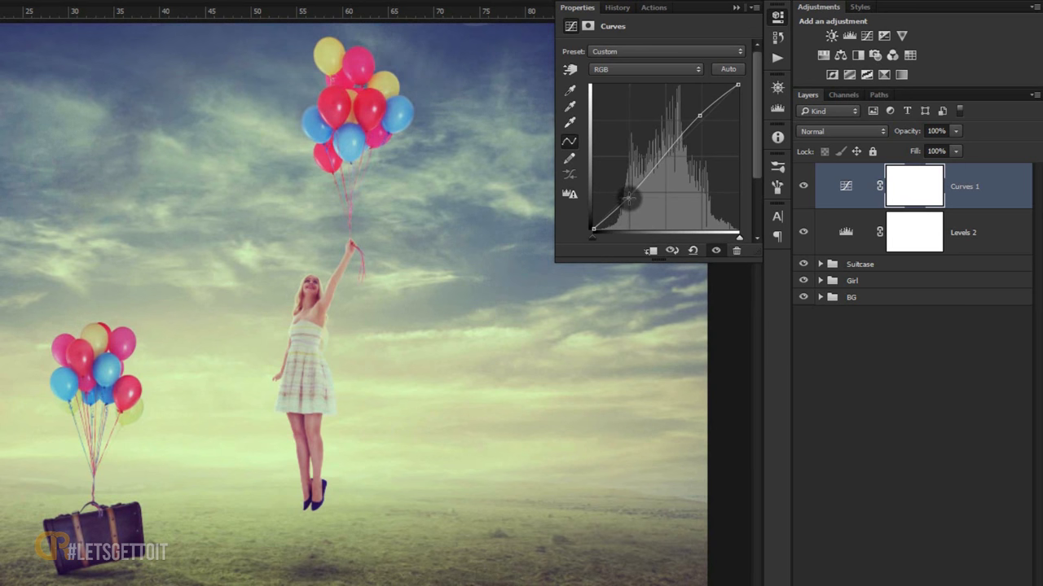
{"action": "left_click_drag", "start_coordinate": [699, 116], "coordinate": [701, 112]}
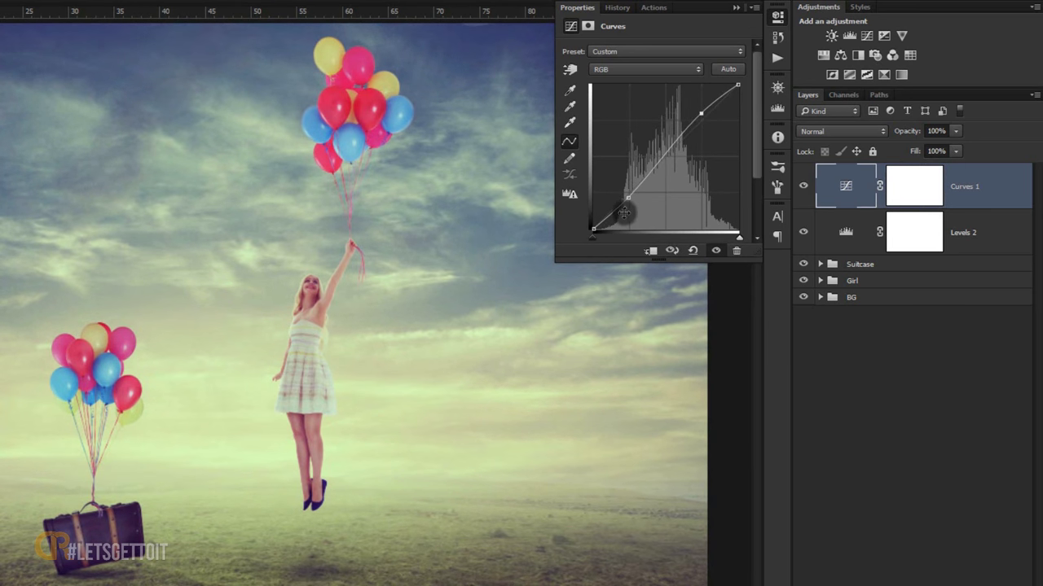
{"action": "left_click_drag", "start_coordinate": [628, 198], "coordinate": [628, 199]}
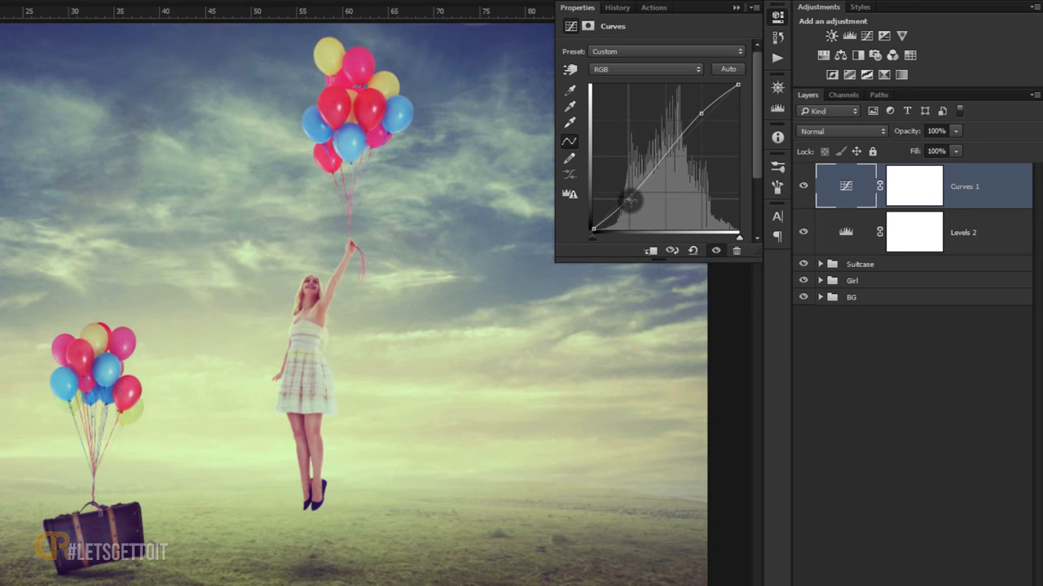
{"action": "left_click", "coordinate": [734, 6]}
{"action": "left_click", "coordinate": [803, 188]}
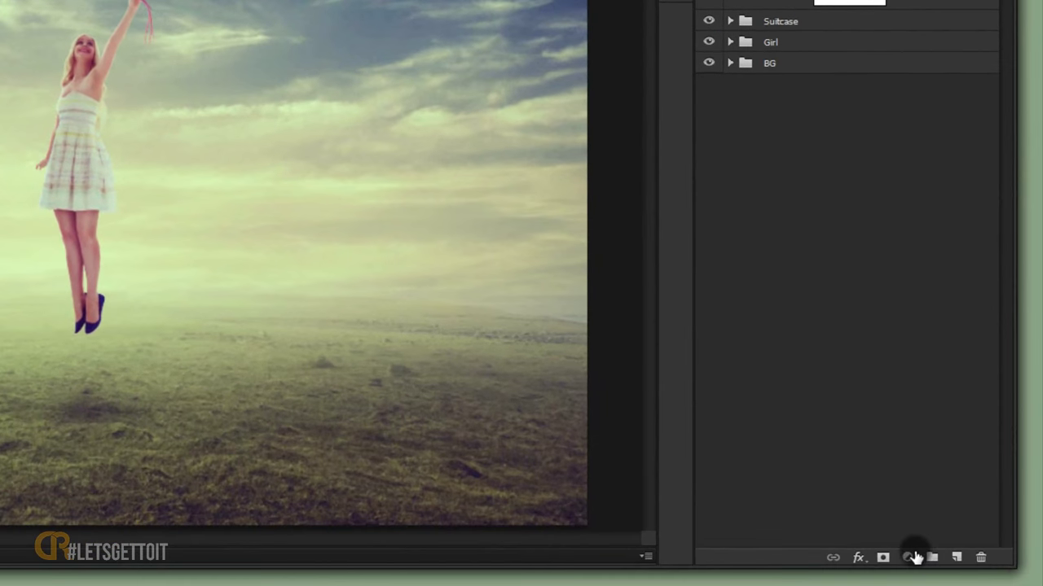
- Add a Gradient Map running from dark blue #143f5b to tan #d3a96d
{"action": "left_click", "coordinate": [908, 558]}
{"action": "left_click", "coordinate": [906, 521]}
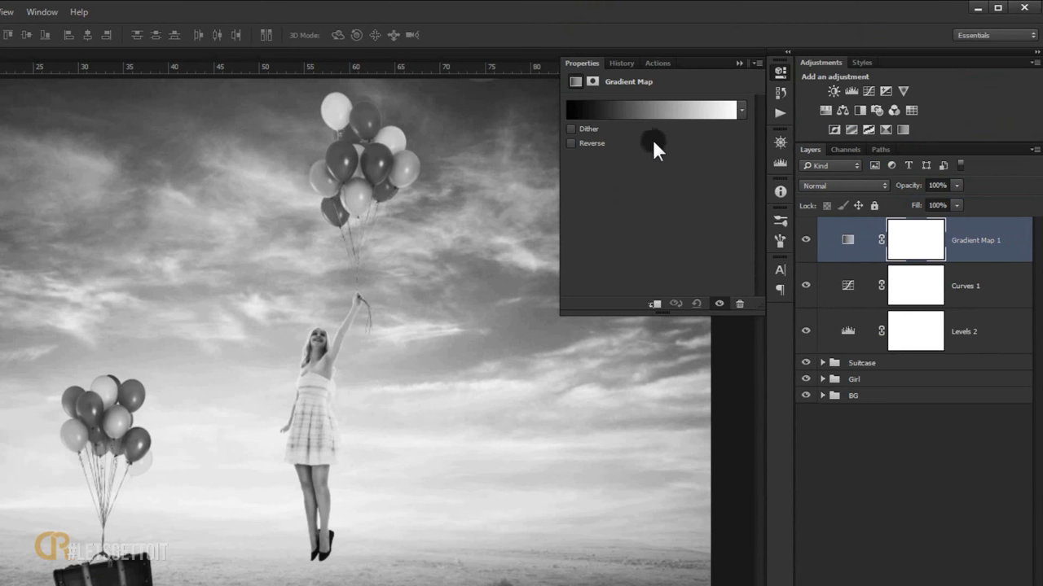
{"action": "left_click", "coordinate": [634, 111]}
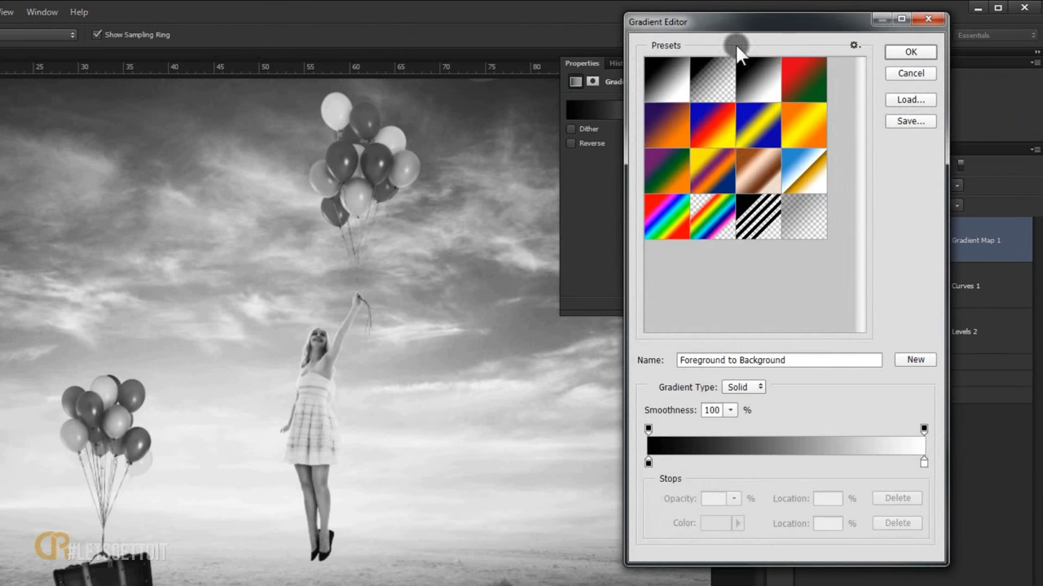
{"action": "left_click", "coordinate": [649, 462]}
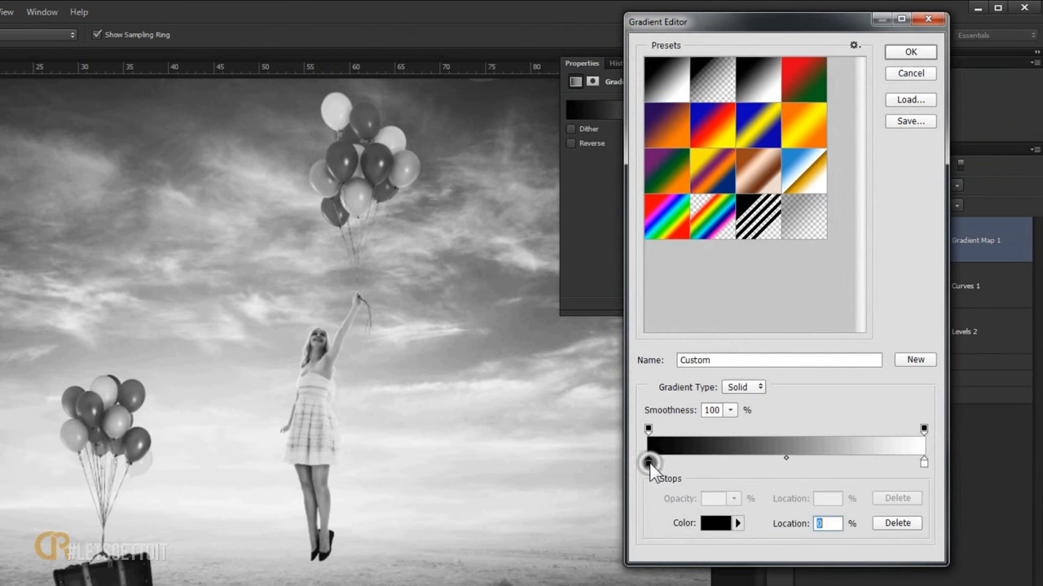
{"action": "double_click", "coordinate": [649, 463]}
{"action": "double_click", "coordinate": [947, 411]}
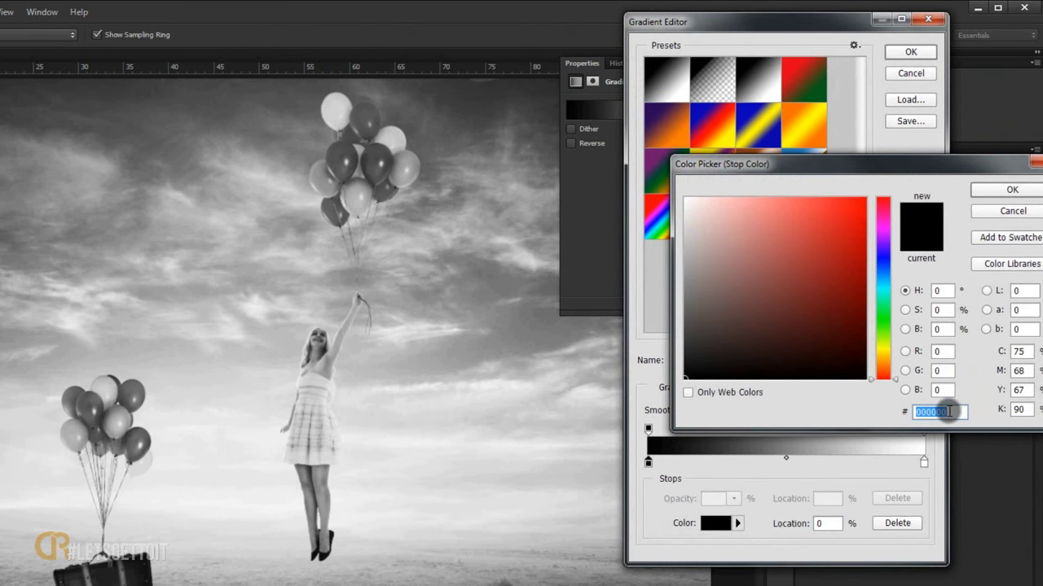
{"action": "type", "text": "14"}
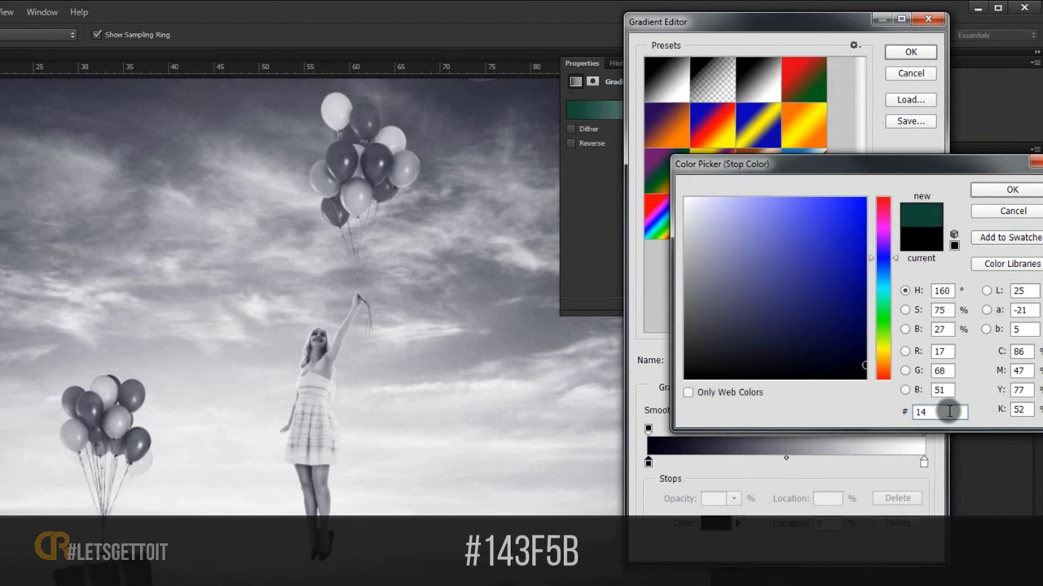
{"action": "type", "text": "3f"}
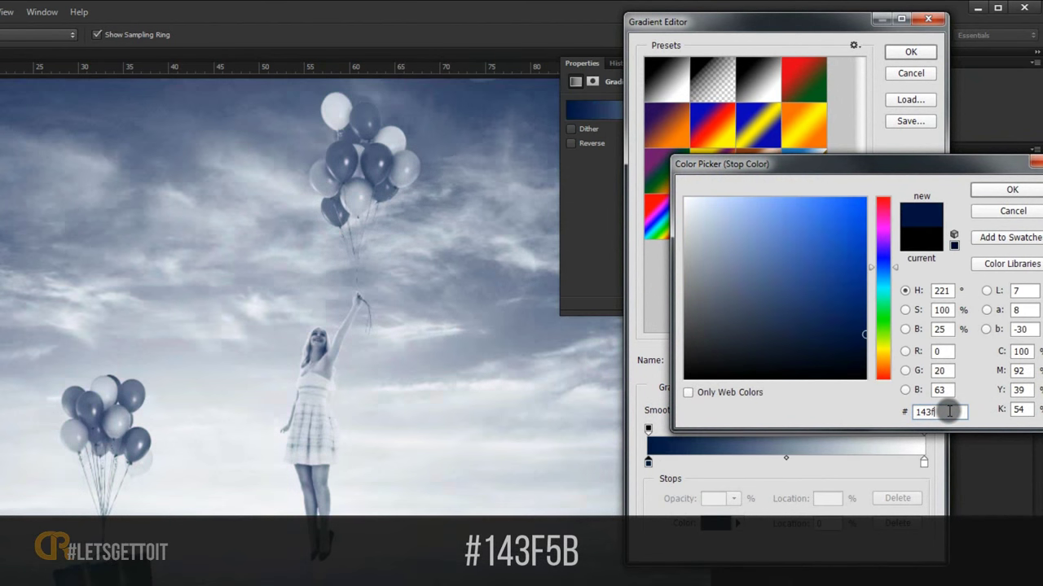
{"action": "type", "text": "5b"}
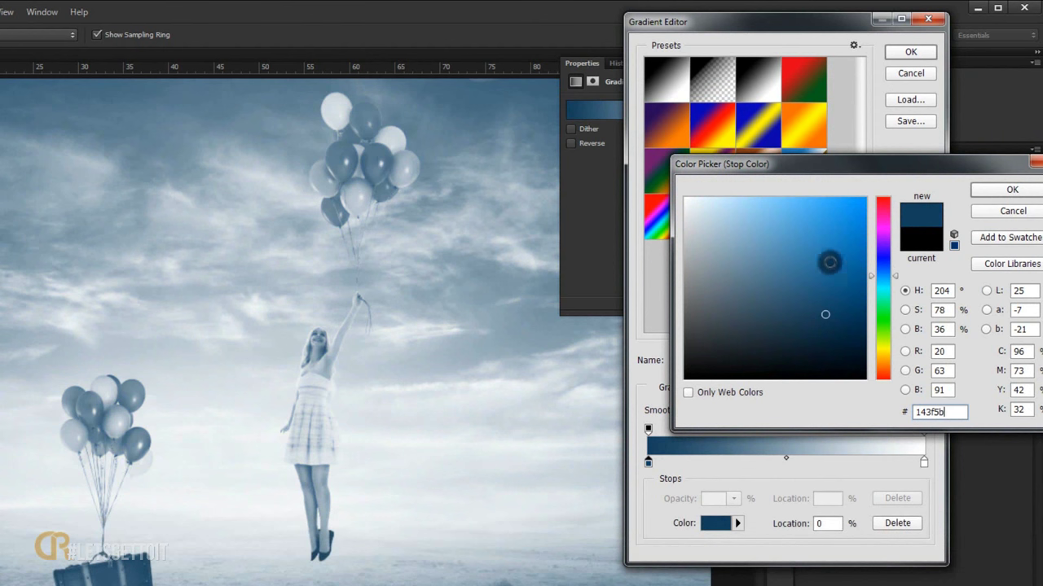
{"action": "left_click", "coordinate": [1007, 188]}
{"action": "double_click", "coordinate": [923, 461]}
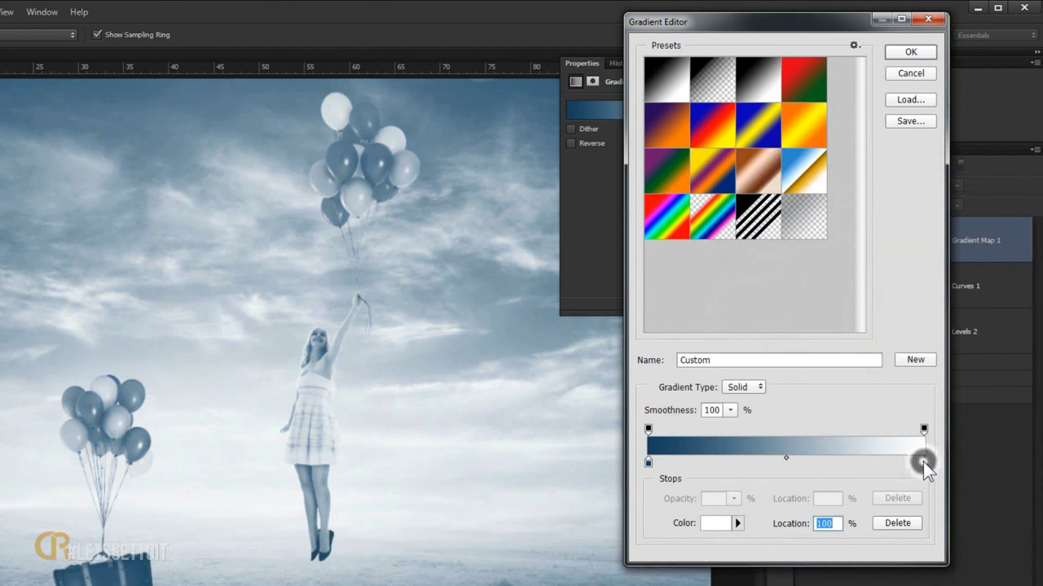
{"action": "type", "text": "d"}
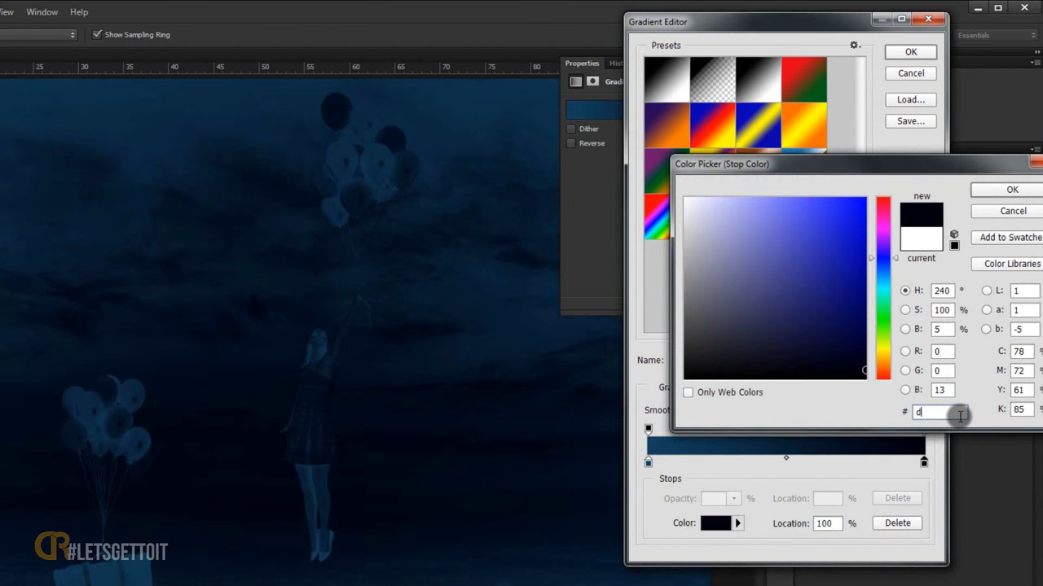
{"action": "type", "text": "3a"}
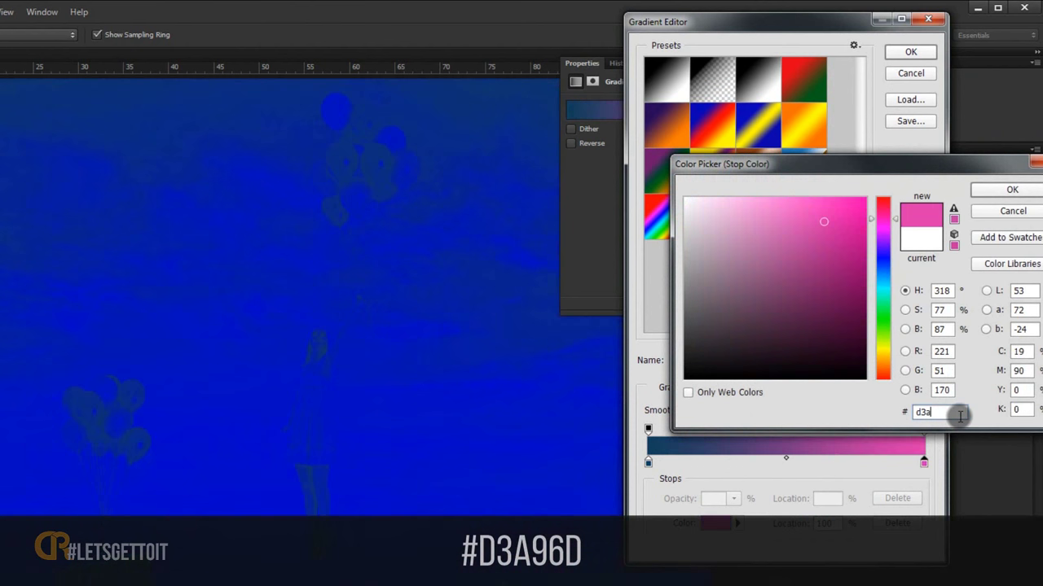
{"action": "type", "text": "96"}
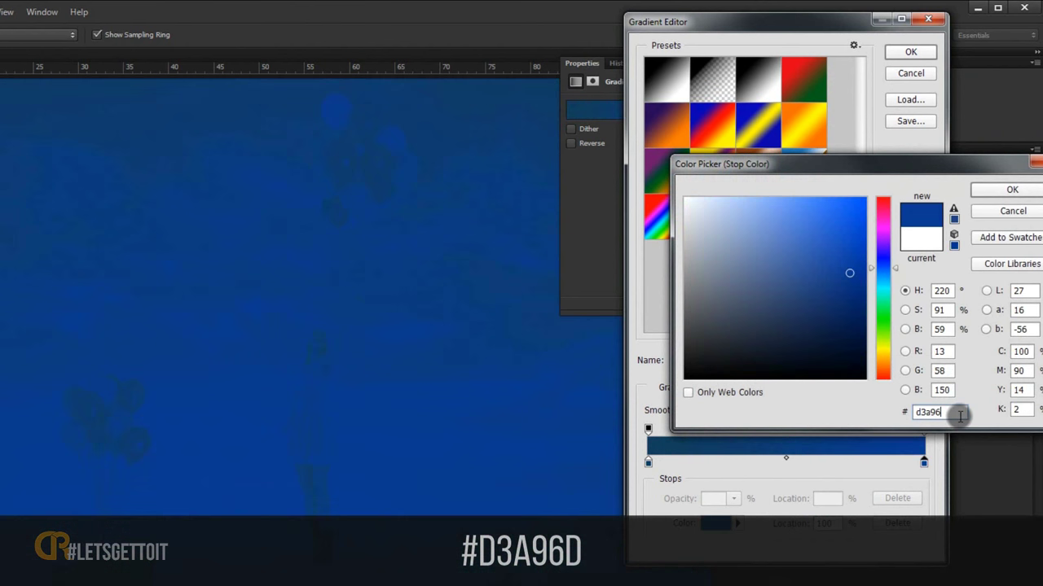
{"action": "type", "text": "d"}
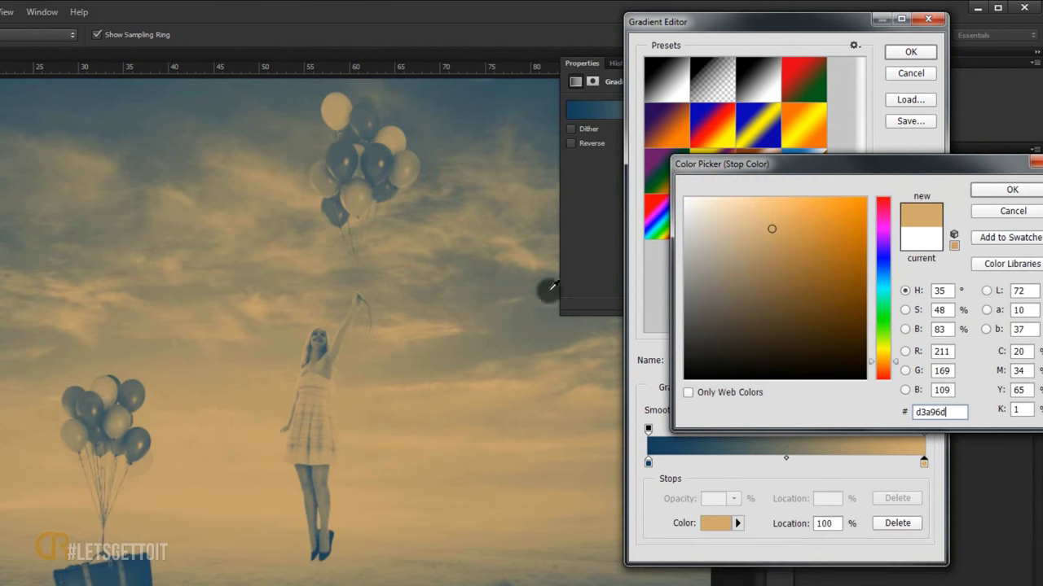
{"action": "left_click", "coordinate": [1012, 189]}
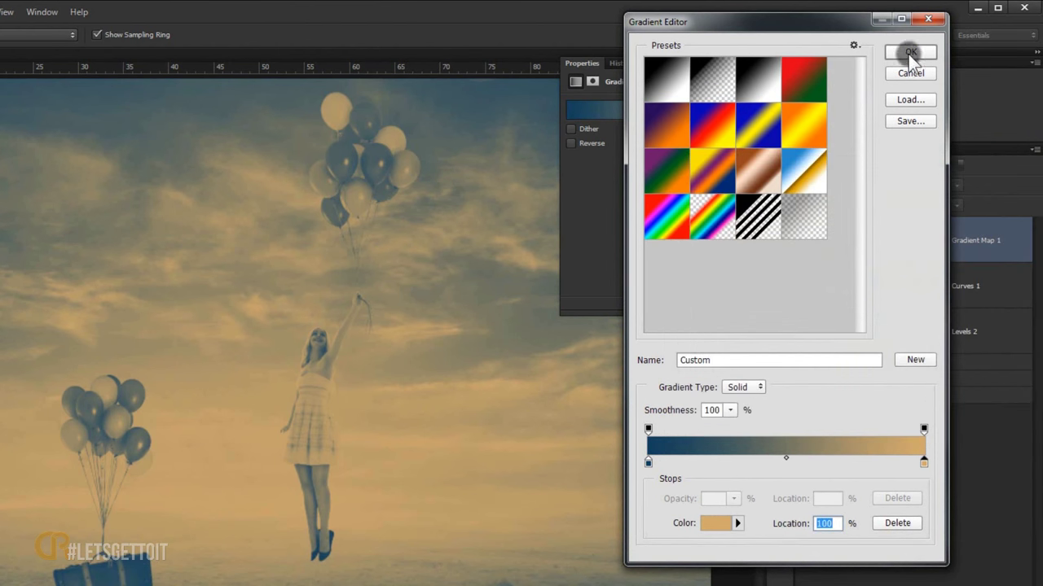
{"action": "left_click", "coordinate": [909, 51]}
- Set the Gradient Map layer to Overlay blend mode at 25% fill
{"action": "left_click", "coordinate": [740, 63]}
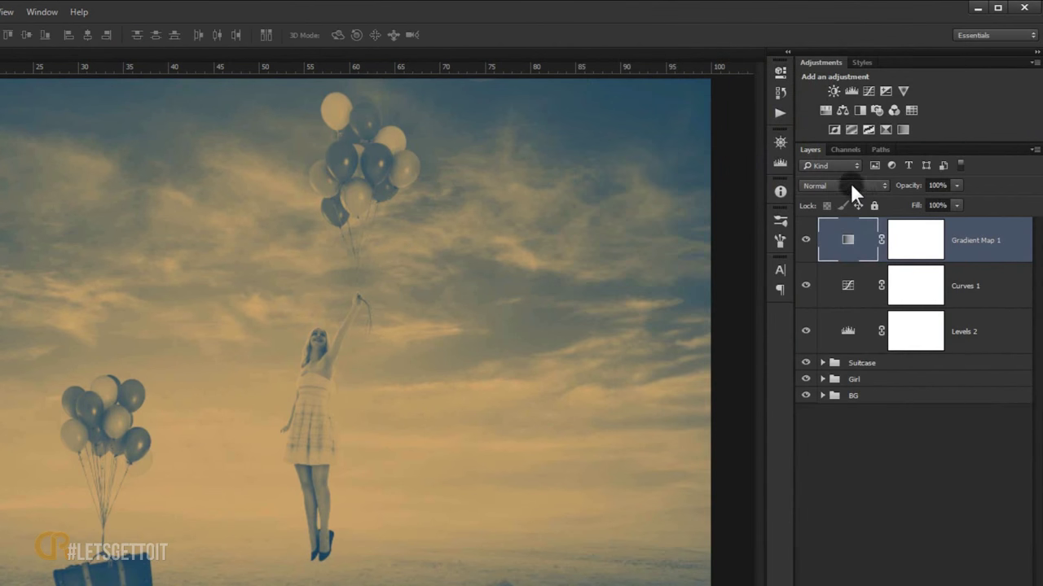
{"action": "left_click", "coordinate": [847, 186]}
{"action": "left_click", "coordinate": [830, 328]}
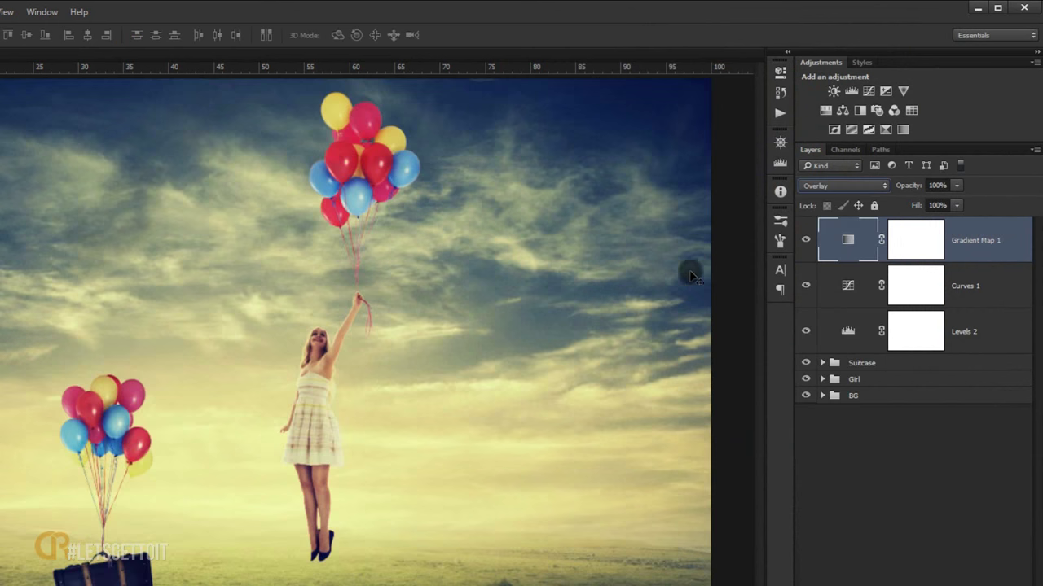
{"action": "left_click", "coordinate": [957, 202]}
{"action": "left_click_drag", "start_coordinate": [950, 221], "coordinate": [903, 223]}
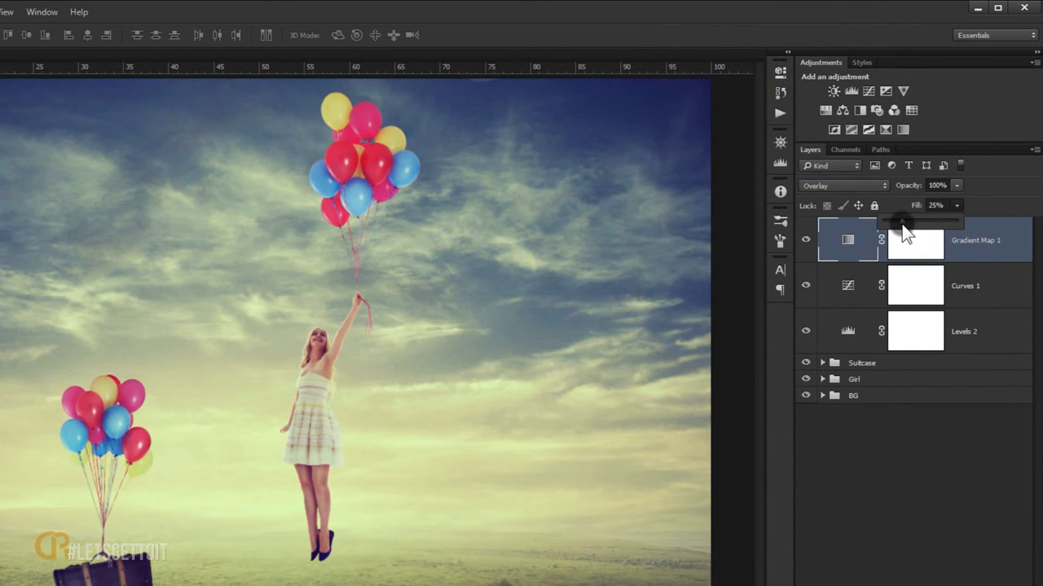
{"action": "left_click", "coordinate": [806, 240]}
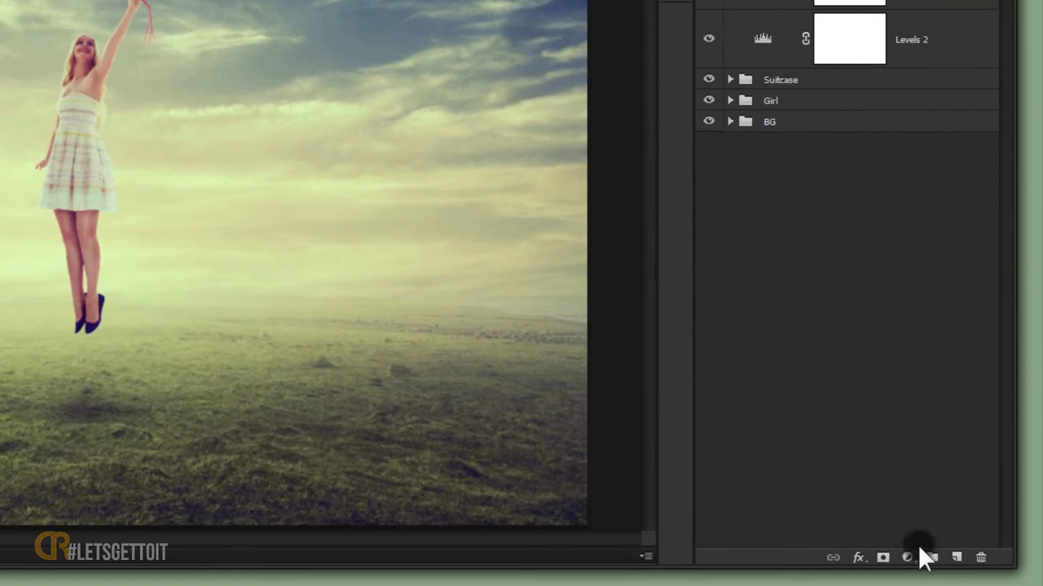
- Add a Color Balance adjustment layer and tint its highlights slightly toward red, green and blue
{"action": "left_click", "coordinate": [924, 557]}
{"action": "left_click", "coordinate": [917, 386]}
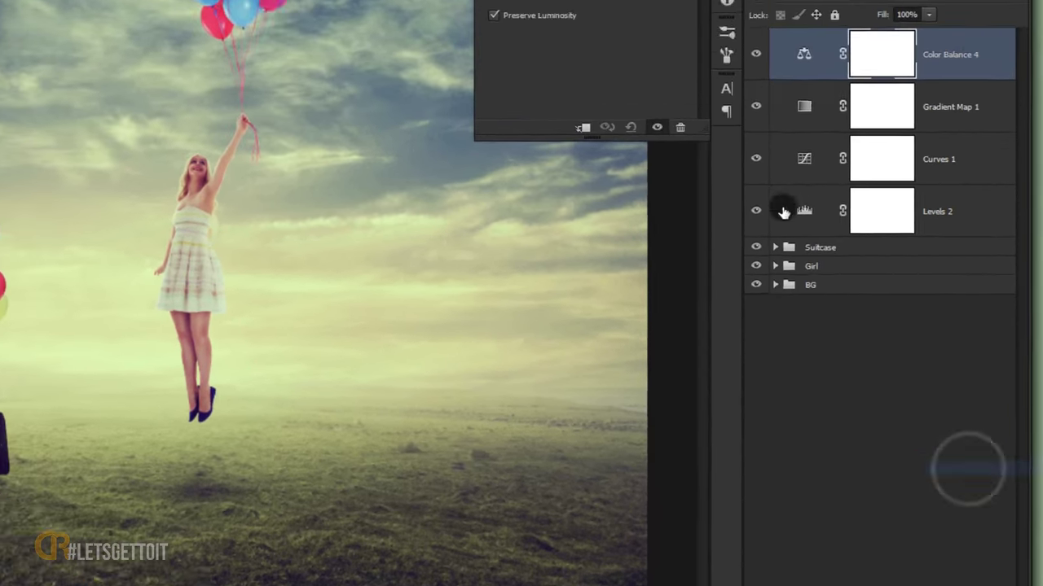
{"action": "left_click", "coordinate": [852, 189]}
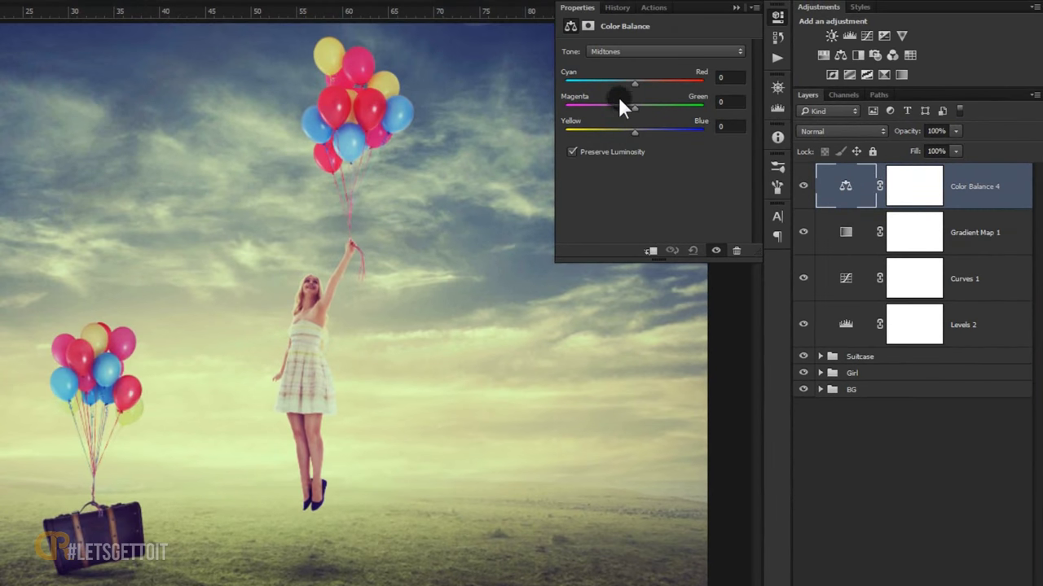
{"action": "left_click", "coordinate": [617, 51]}
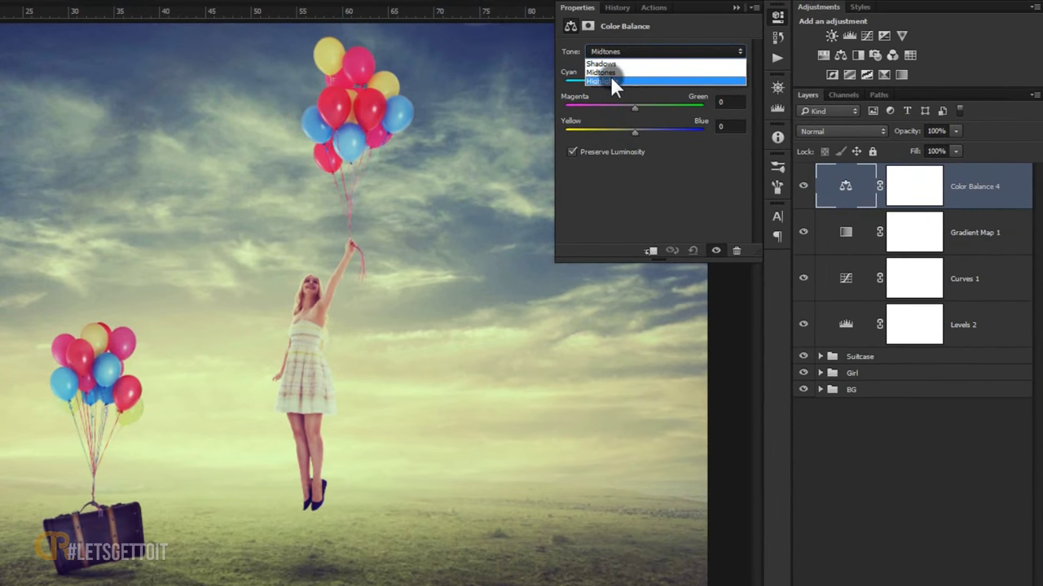
{"action": "left_click", "coordinate": [610, 77]}
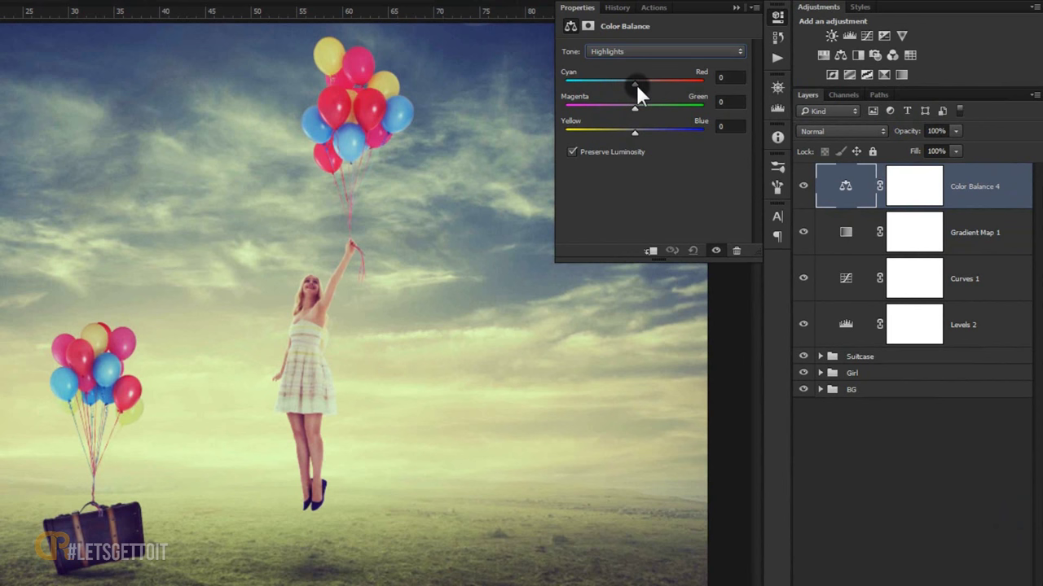
{"action": "left_click", "coordinate": [636, 84]}
{"action": "left_click_drag", "start_coordinate": [635, 109], "coordinate": [635, 107]}
{"action": "left_click_drag", "start_coordinate": [634, 133], "coordinate": [643, 132]}
- Push the Color Balance shadows toward red and slightly toward yellow
{"action": "left_click", "coordinate": [627, 51]}
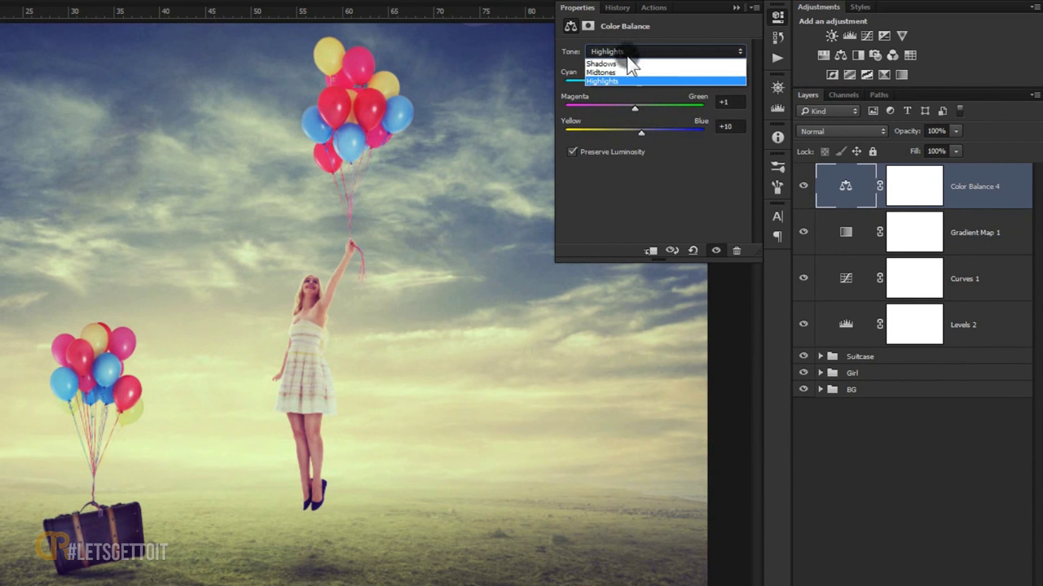
{"action": "left_click", "coordinate": [635, 63]}
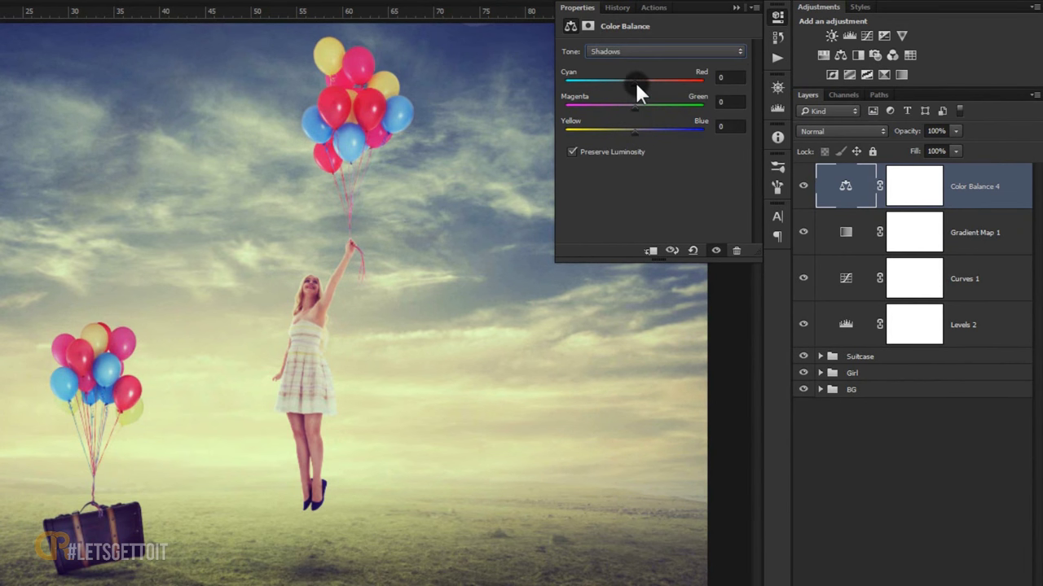
{"action": "mouse_move", "coordinate": [635, 80]}
{"action": "left_mouse_down"}
{"action": "mouse_move", "coordinate": [650, 81]}
{"action": "mouse_move", "coordinate": [640, 85]}
{"action": "left_mouse_up"}
{"action": "left_click_drag", "start_coordinate": [635, 132], "coordinate": [633, 130]}
- Set the Color Balance midtones to -3, +10, -4 (cyan, green, yellow)
{"action": "left_click", "coordinate": [660, 46]}
{"action": "left_click", "coordinate": [647, 68]}
{"action": "left_click_drag", "start_coordinate": [636, 85], "coordinate": [634, 83]}
{"action": "left_click_drag", "start_coordinate": [637, 109], "coordinate": [641, 111]}
{"action": "left_click_drag", "start_coordinate": [634, 129], "coordinate": [633, 129]}
- Collapse the Color Balance settings and toggle Color Balance 4 off and on to compare
{"action": "left_click", "coordinate": [734, 8]}
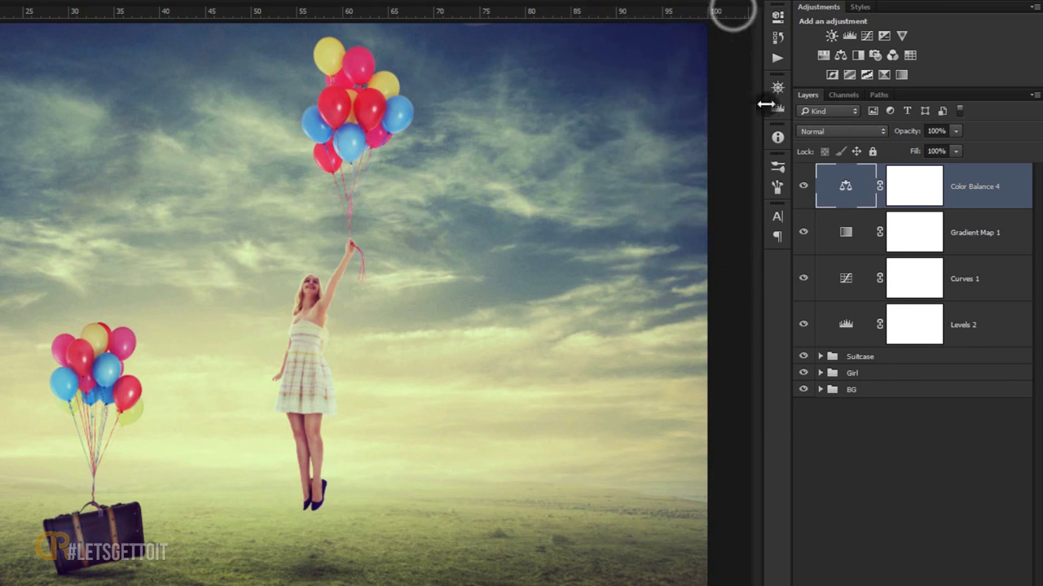
{"action": "left_click", "coordinate": [799, 186]}
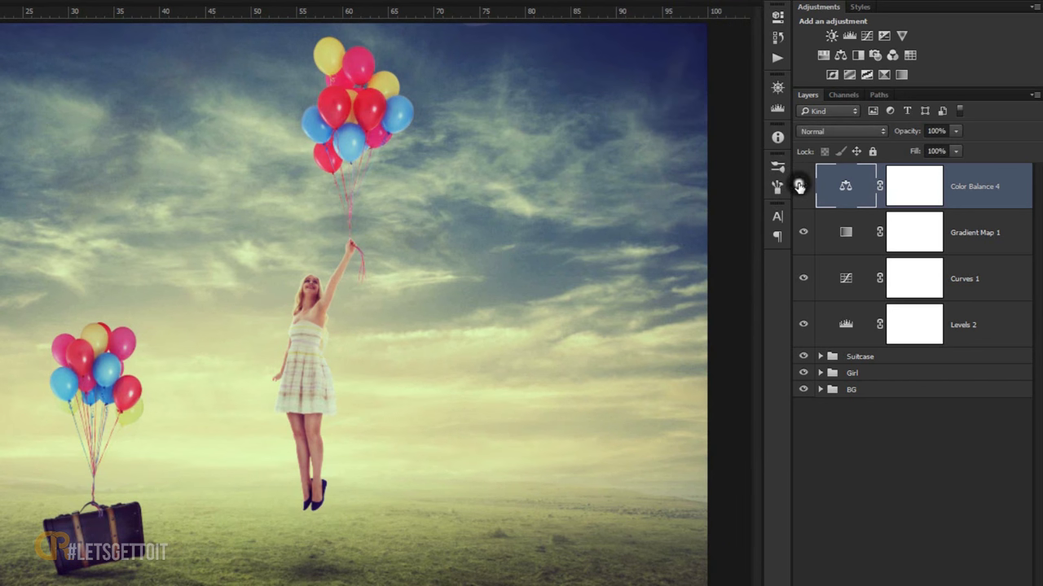
{"action": "left_click", "coordinate": [799, 187]}
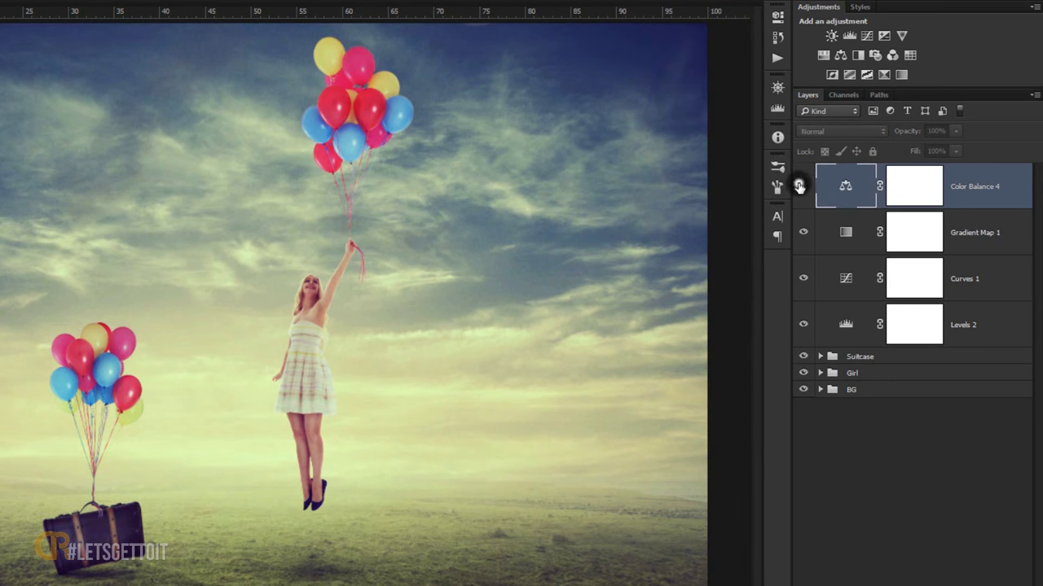
- Group Levels 2, Curves 1, Gradient Map 1 and Color Balance 4 into a folder named 'Adjustment Color'
{"action": "left_click", "coordinate": [976, 322], "text": "shift"}
{"action": "key", "text": "ctrl+g"}
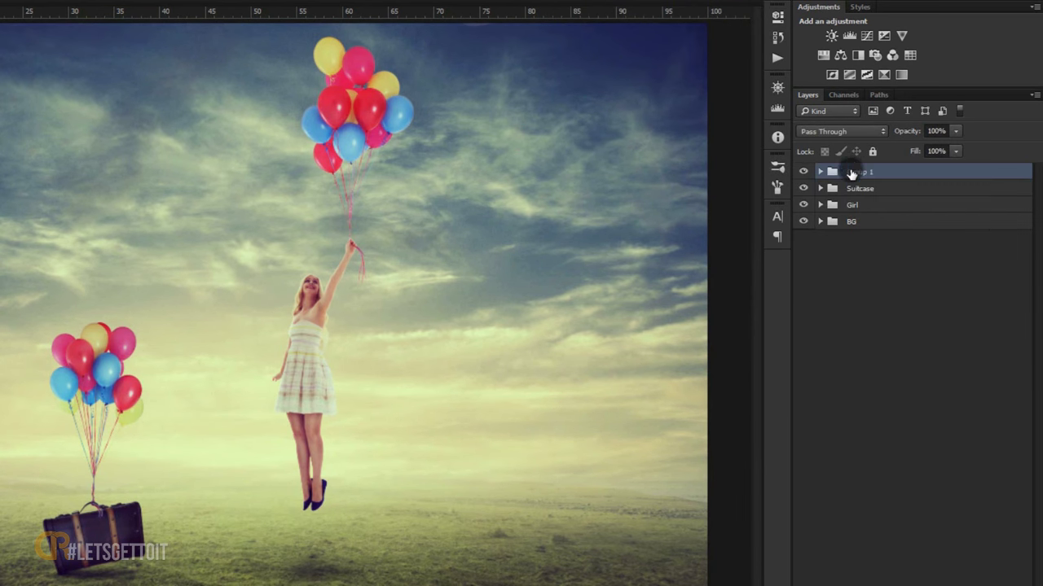
{"action": "double_click", "coordinate": [855, 171]}
{"action": "type", "text": "Adjust"}
{"action": "type", "text": "ment C"}
{"action": "type", "text": "olor"}
{"action": "key", "text": "Return"}
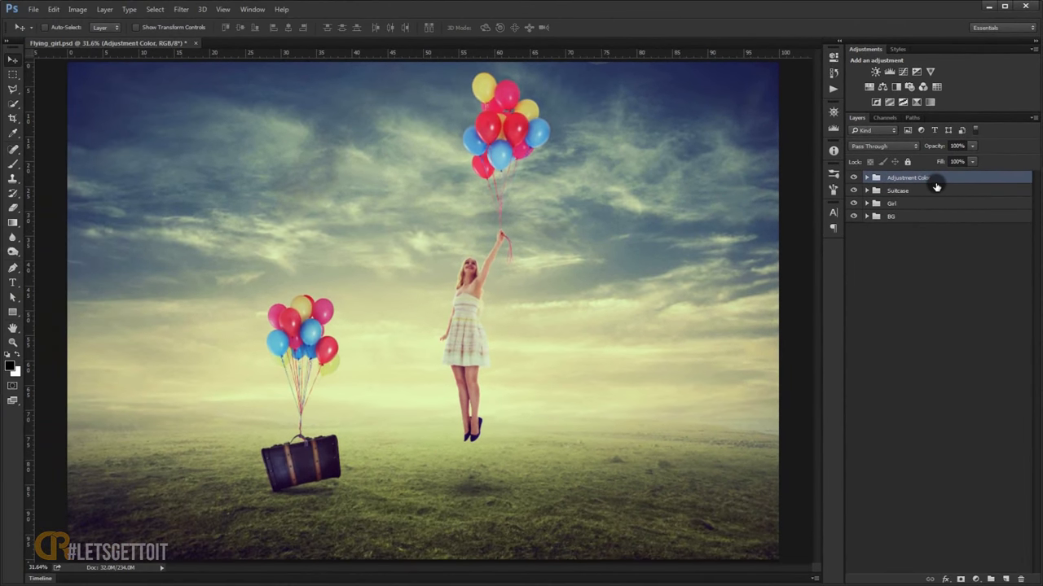
- Toggle the Adjustment Color group off and on to compare, then hide the panels to view the full image
{"action": "left_click", "coordinate": [854, 177]}
{"action": "left_click", "coordinate": [855, 177]}
{"action": "key", "text": "Tab"}
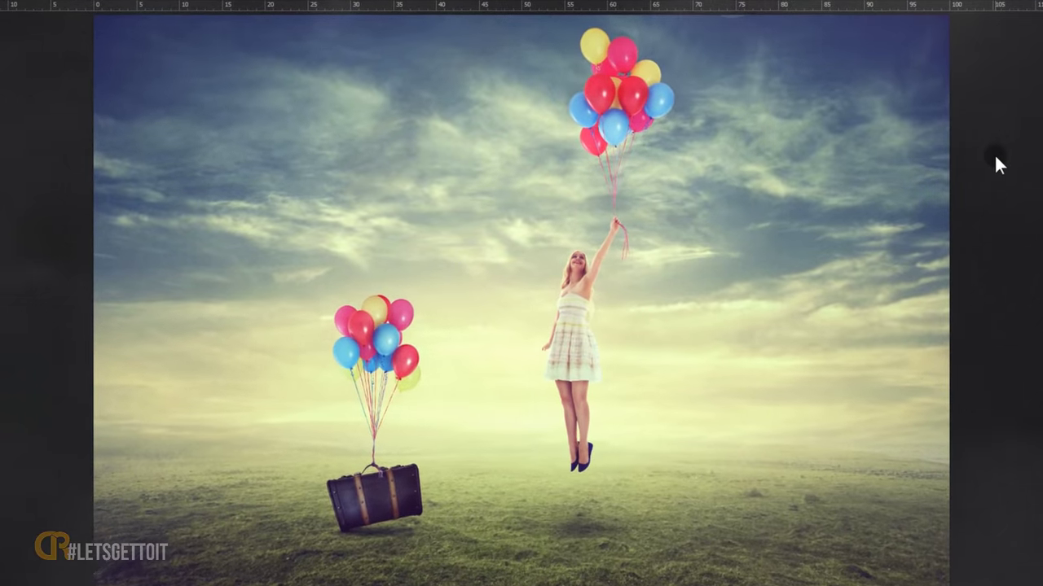